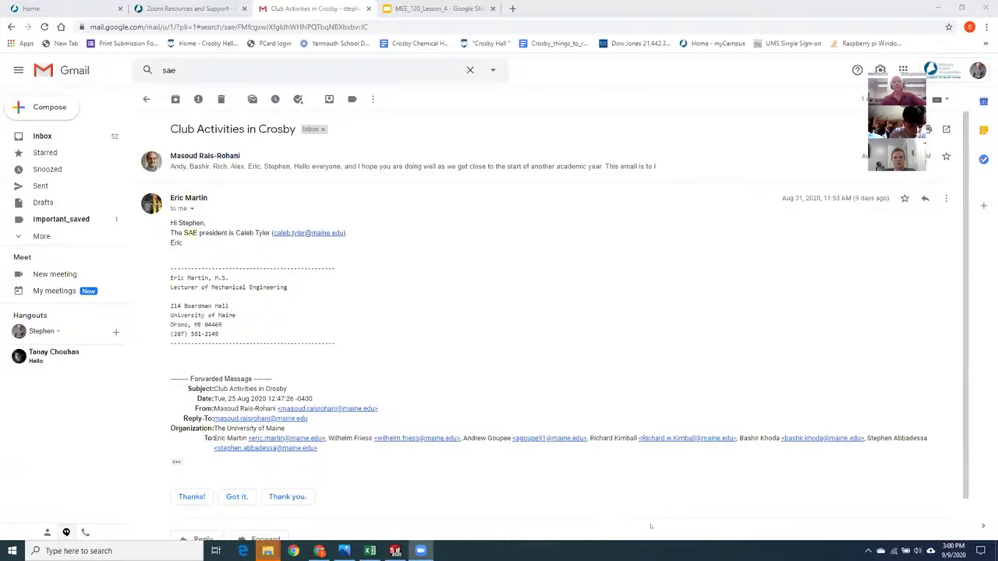
# Step: Switch to SOLIDWORKS and review the document template folders under File Locations in the system options
pyautogui.click(398, 551)
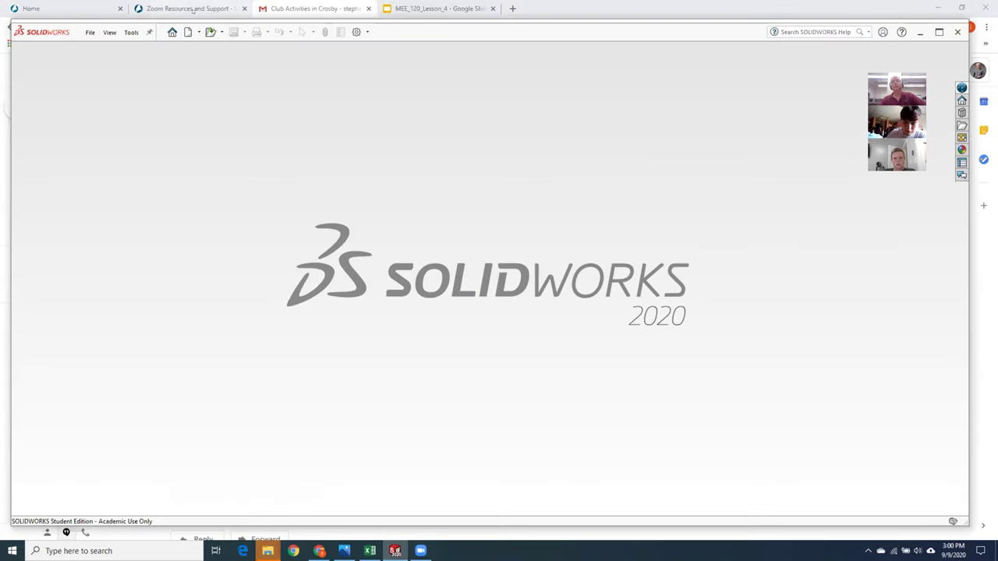
pyautogui.click(783, 13)
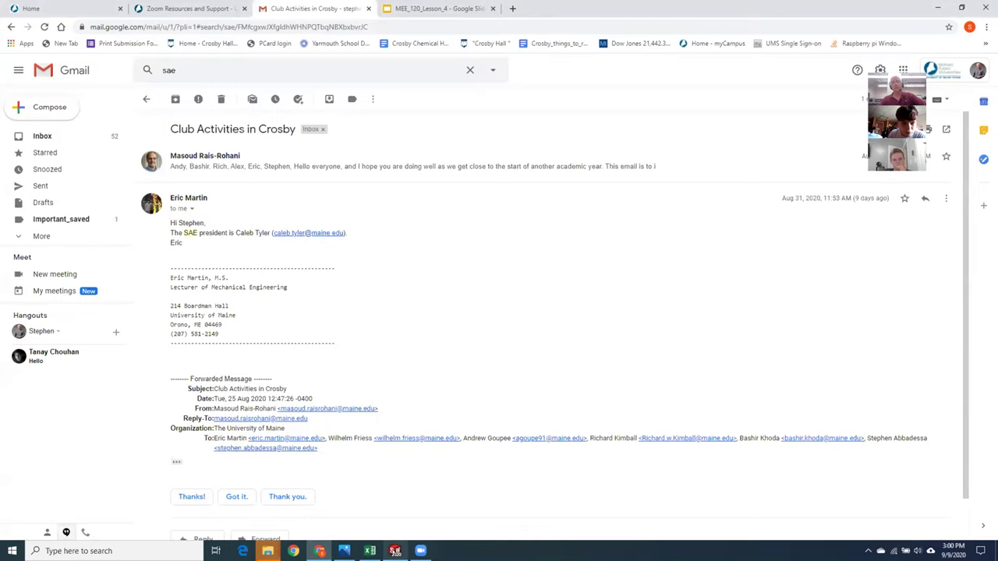
pyautogui.click(395, 550)
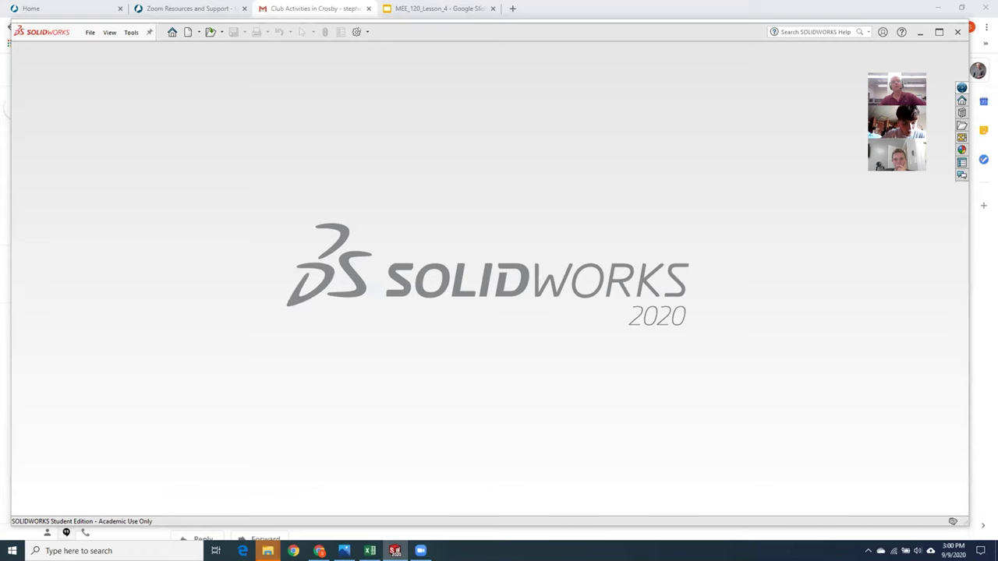
pyautogui.click(356, 31)
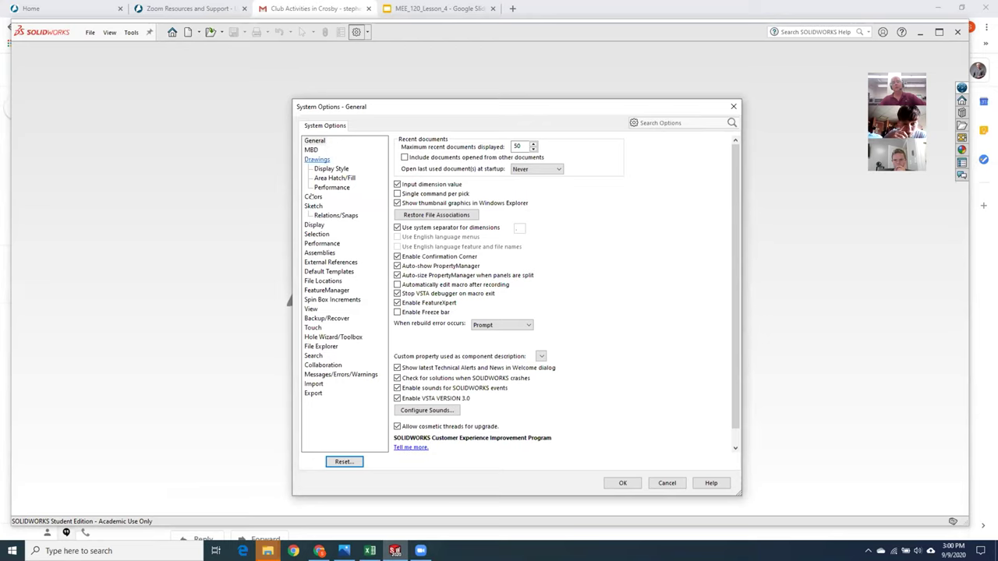
pyautogui.click(321, 280)
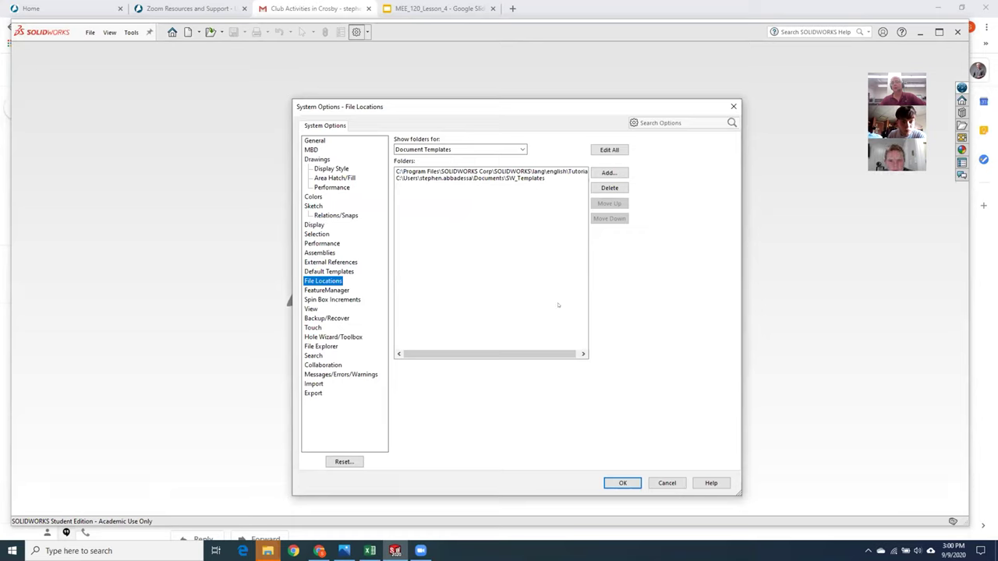
pyautogui.click(622, 482)
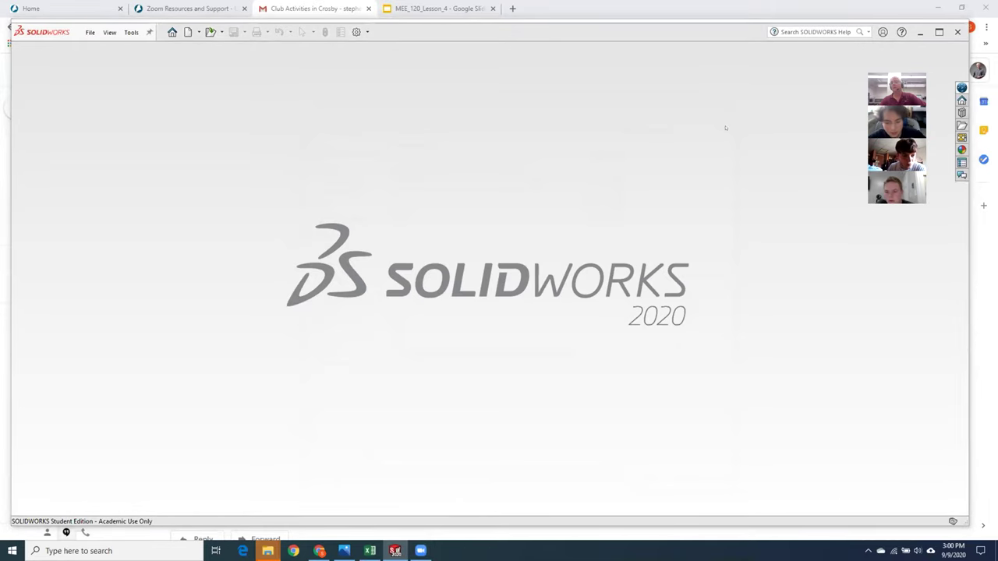
# Step: Check the File Locations list for document templates once more and leave the system options without changes
pyautogui.click(355, 32)
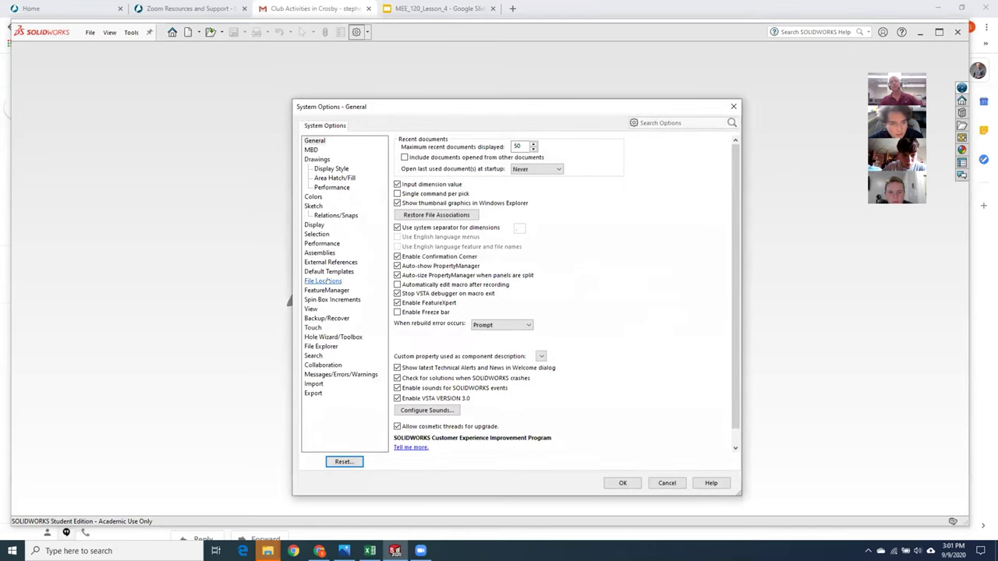
pyautogui.click(327, 282)
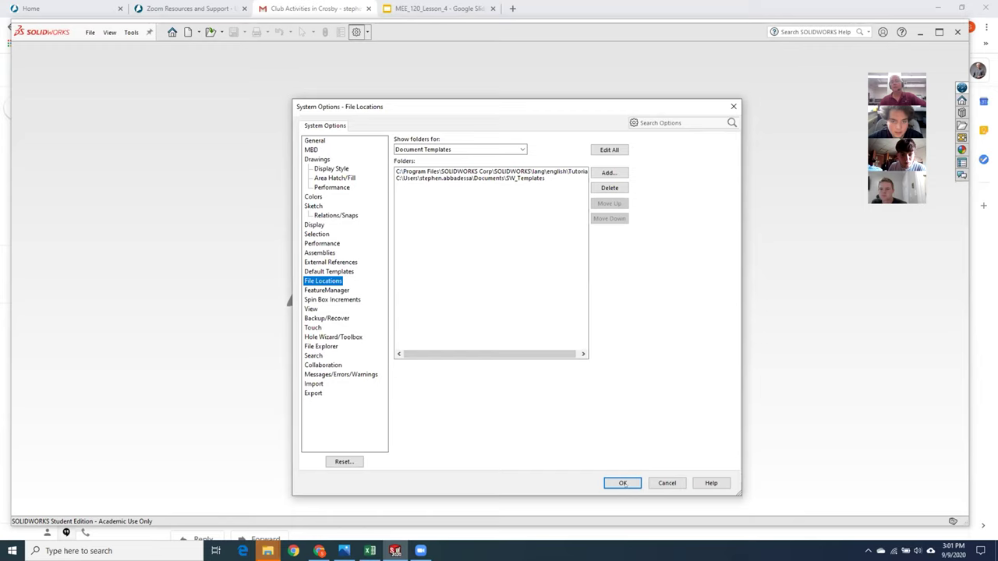
pyautogui.click(667, 482)
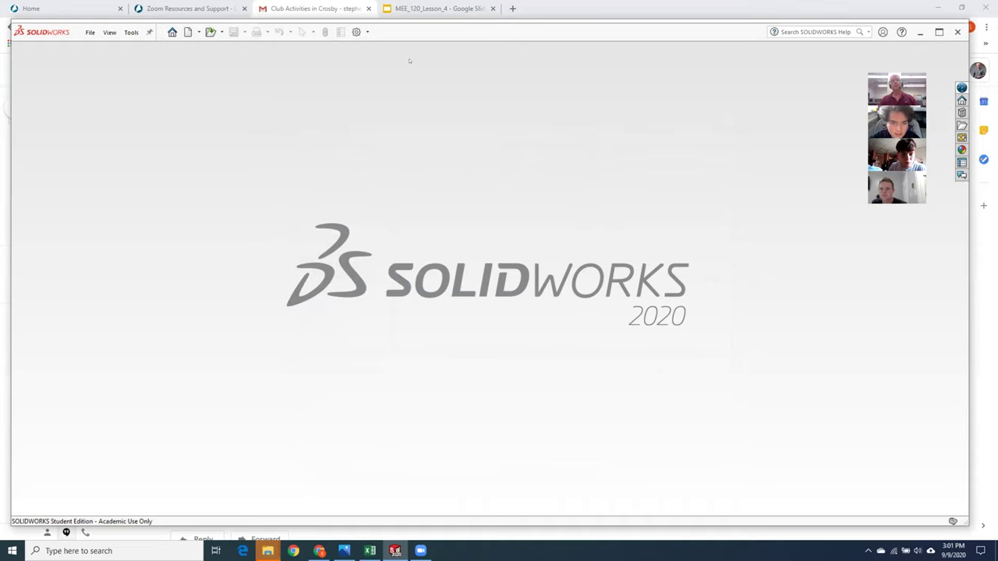
# Step: Add the SW_Templates folder from Documents to the document template file locations
pyautogui.click(356, 32)
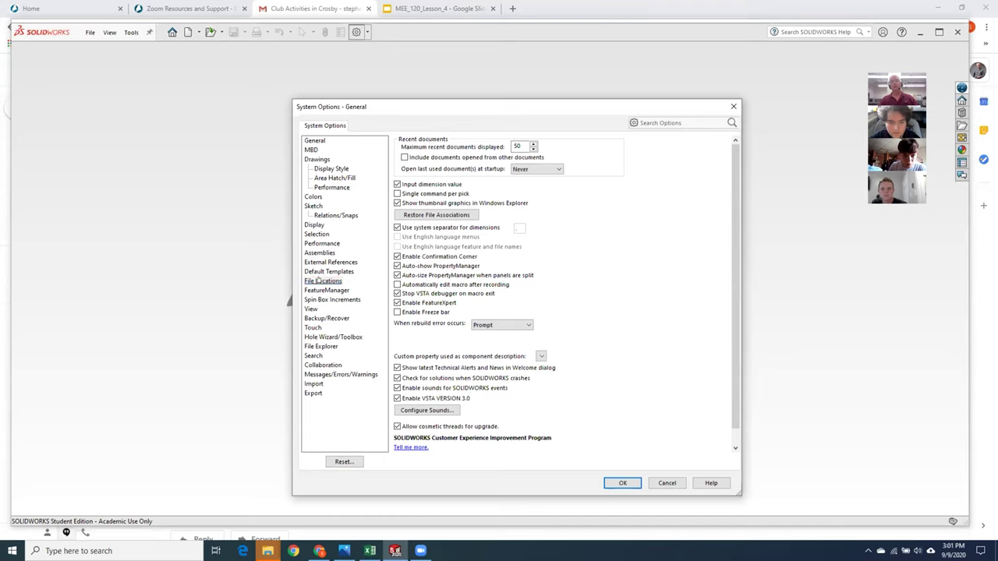
pyautogui.click(318, 281)
pyautogui.click(609, 172)
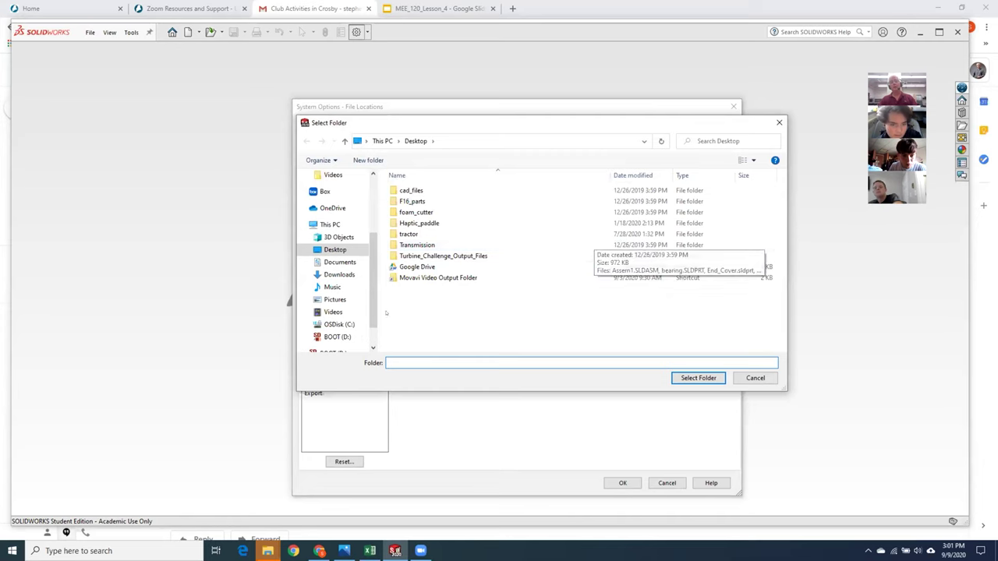
pyautogui.click(339, 263)
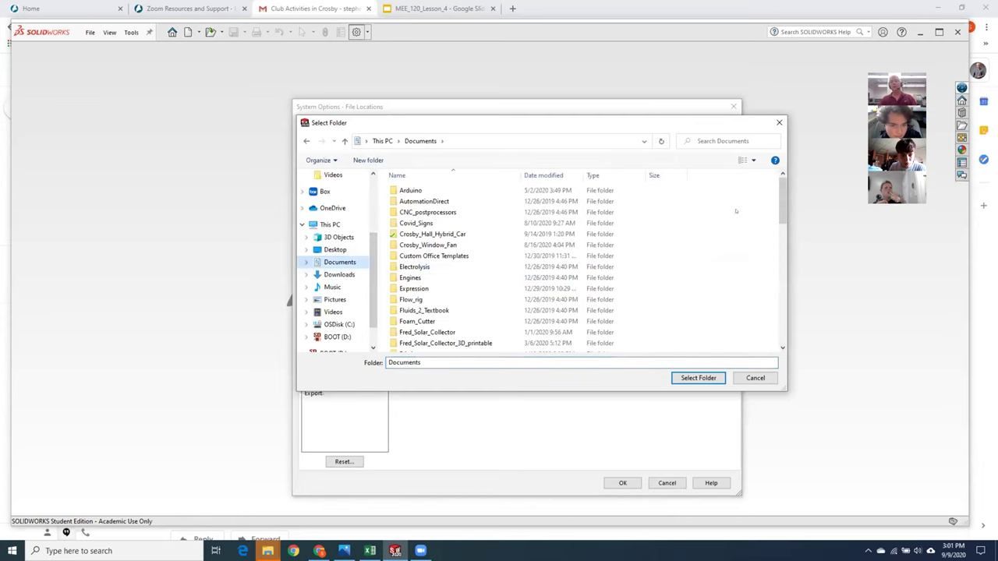
pyautogui.scroll(-10, 777, 188)
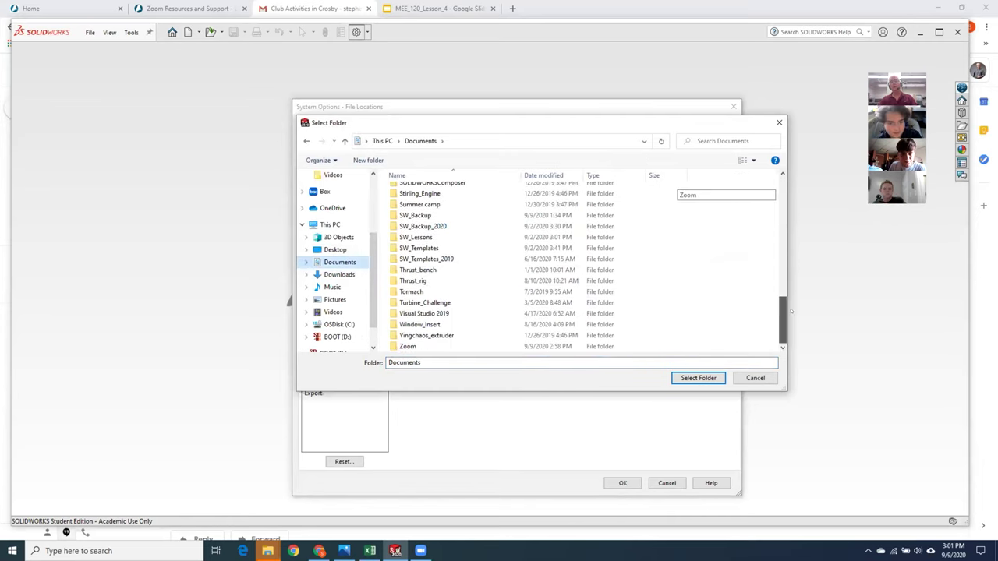
pyautogui.click(448, 248)
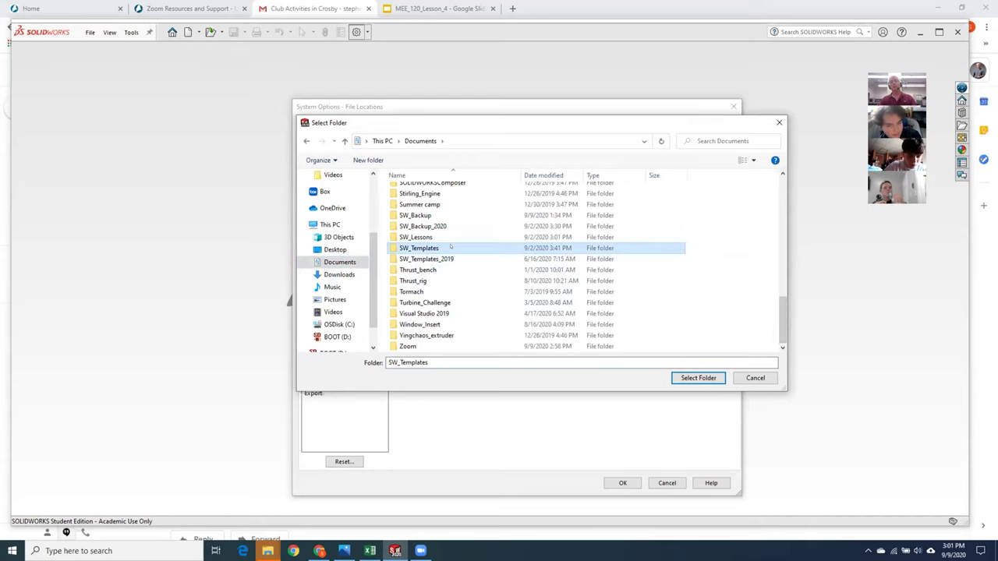
pyautogui.doubleClick(450, 248)
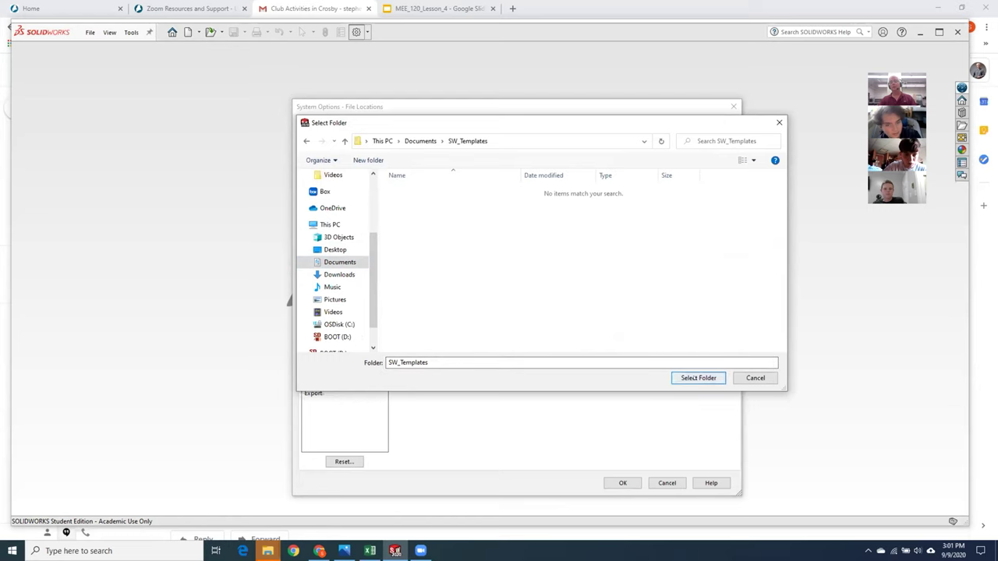
pyautogui.click(696, 377)
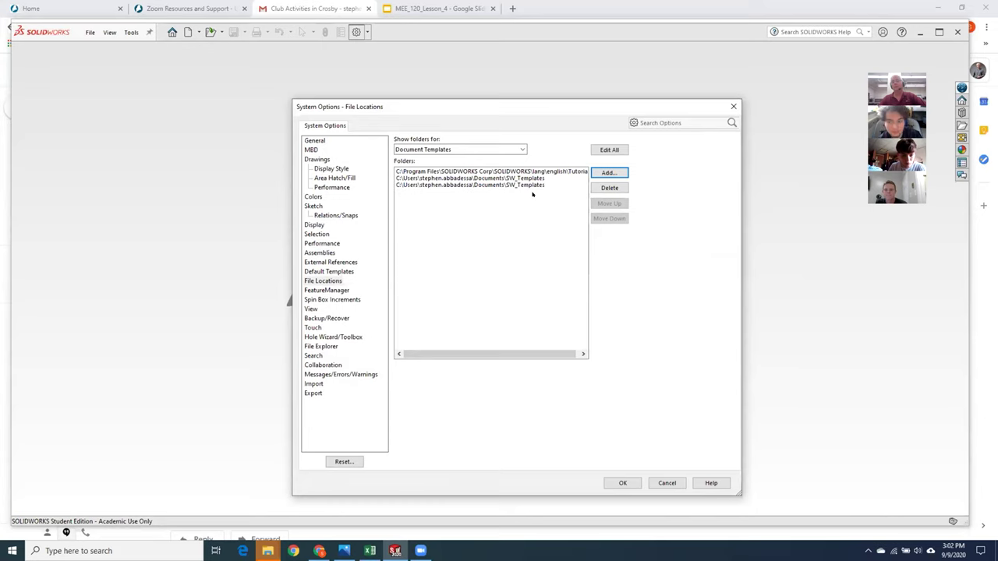
# Step: Remove the duplicate SW_Templates entry from the document template locations and cancel the system options
pyautogui.click(528, 186)
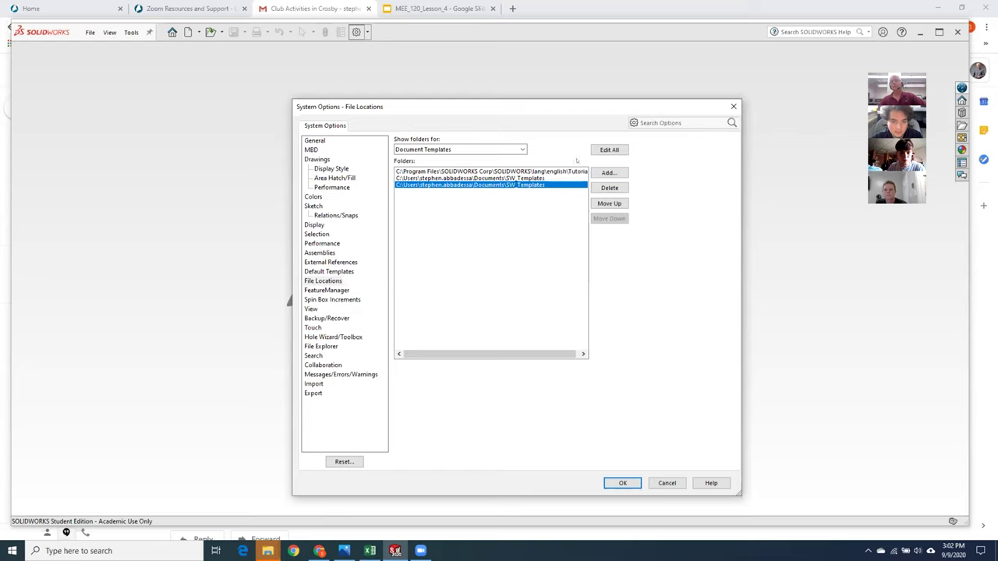
pyautogui.click(610, 188)
pyautogui.click(665, 484)
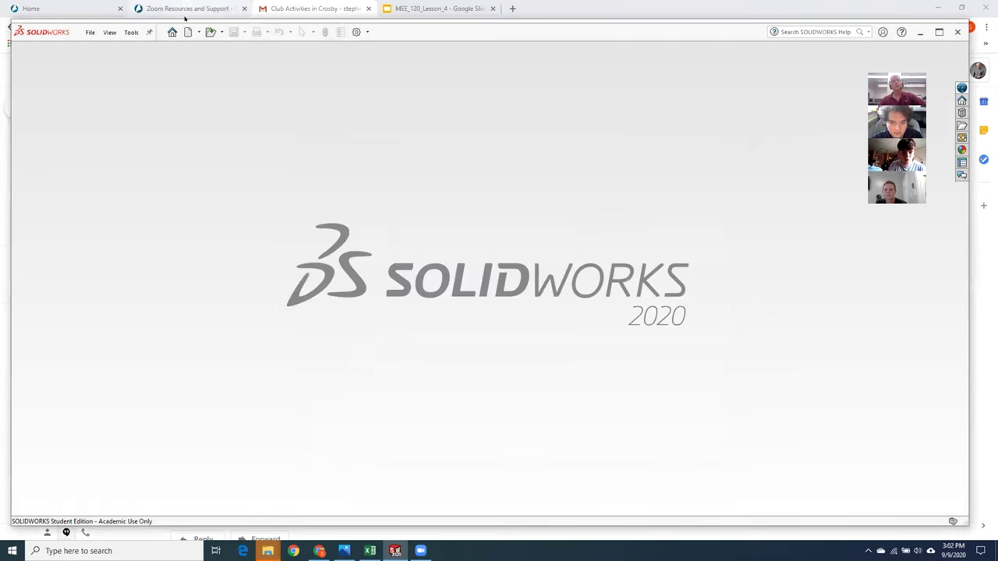
# Step: Preview My_cool_part_template in the SW_Templates group for a new document, without creating one
pyautogui.click(188, 32)
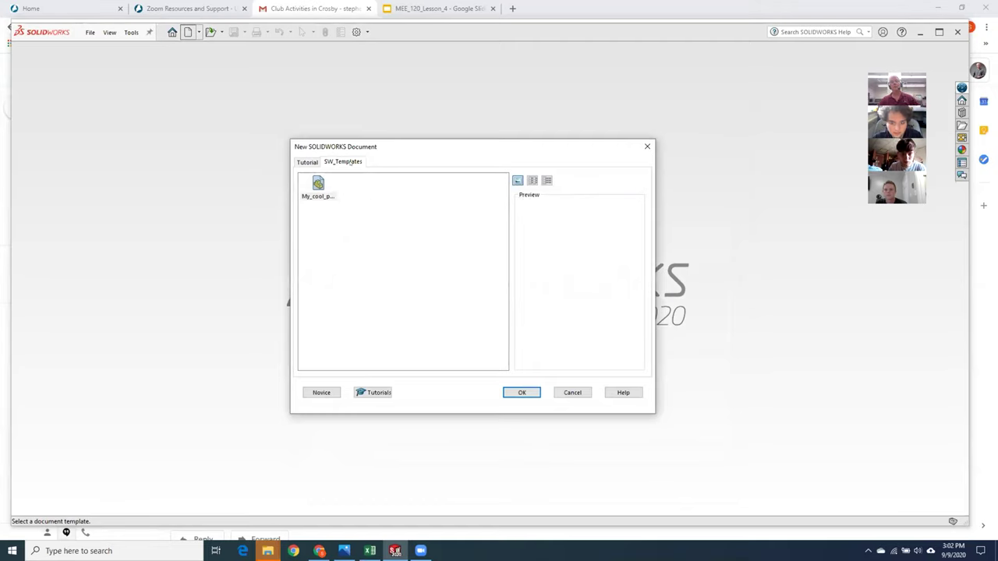
pyautogui.click(333, 196)
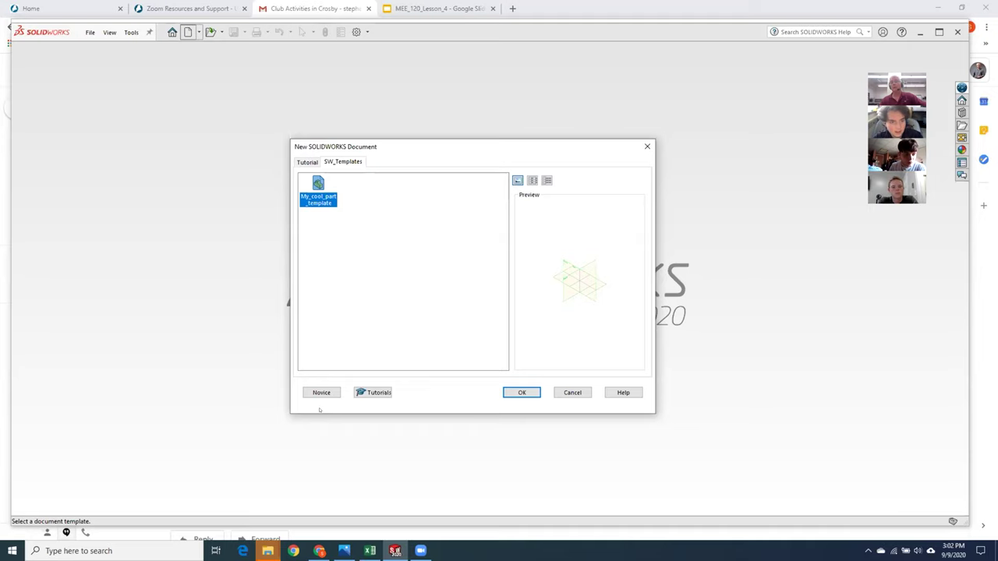
pyautogui.click(573, 392)
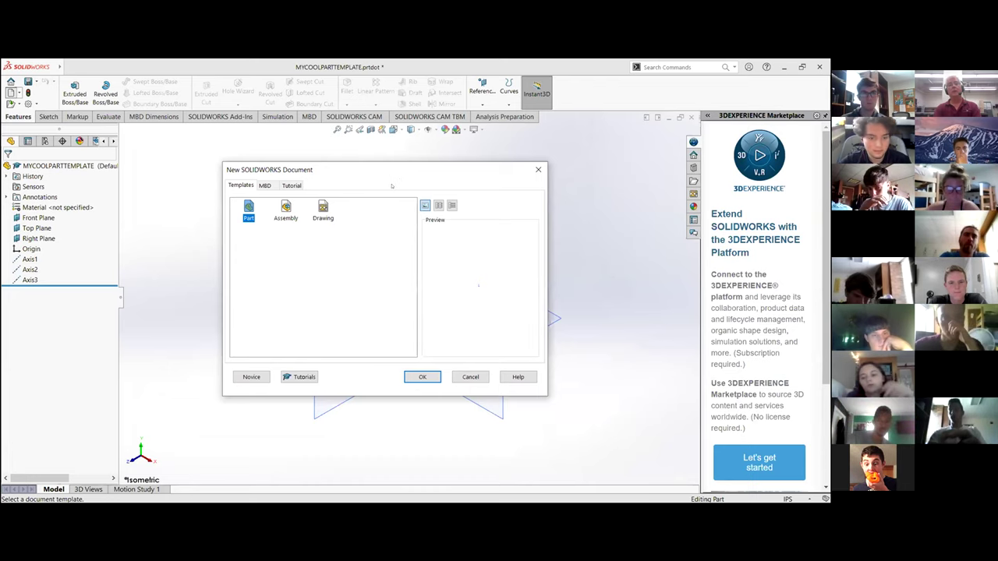
# Step: Dismiss the new document dialog and open the File Locations settings for document templates in the system options
pyautogui.moveTo(383, 180); pyautogui.dragTo(392, 185)
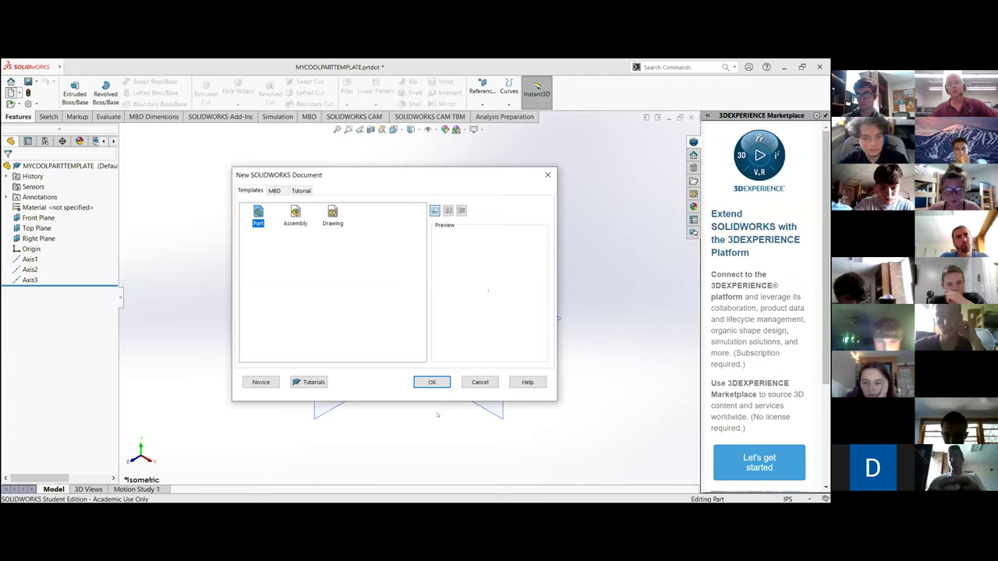
pyautogui.click(480, 382)
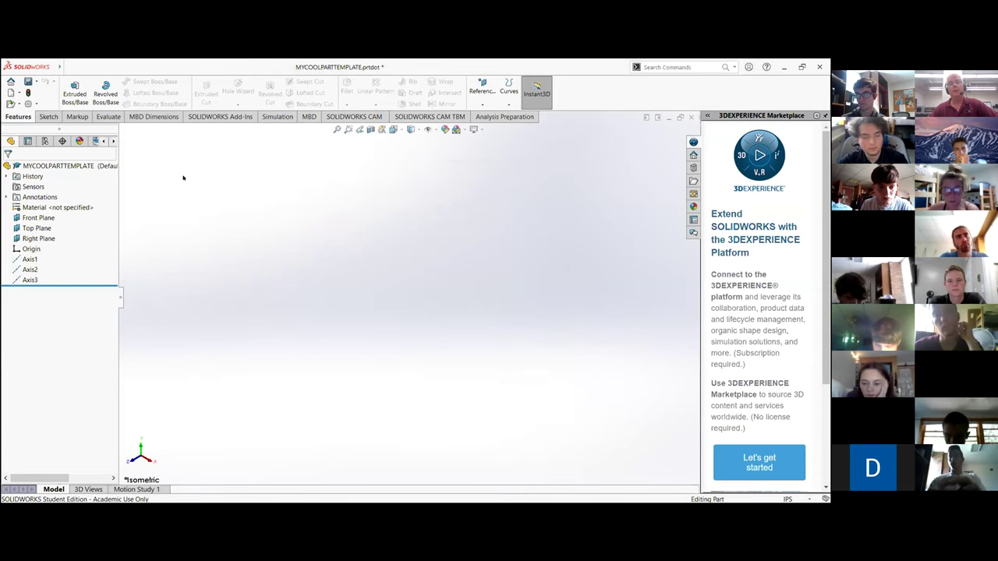
pyautogui.click(28, 103)
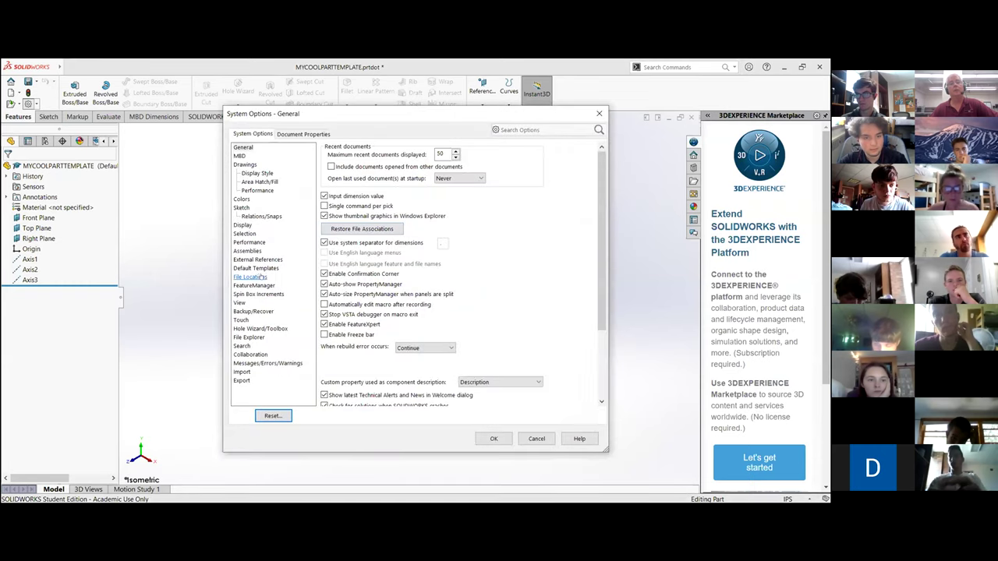
pyautogui.click(249, 276)
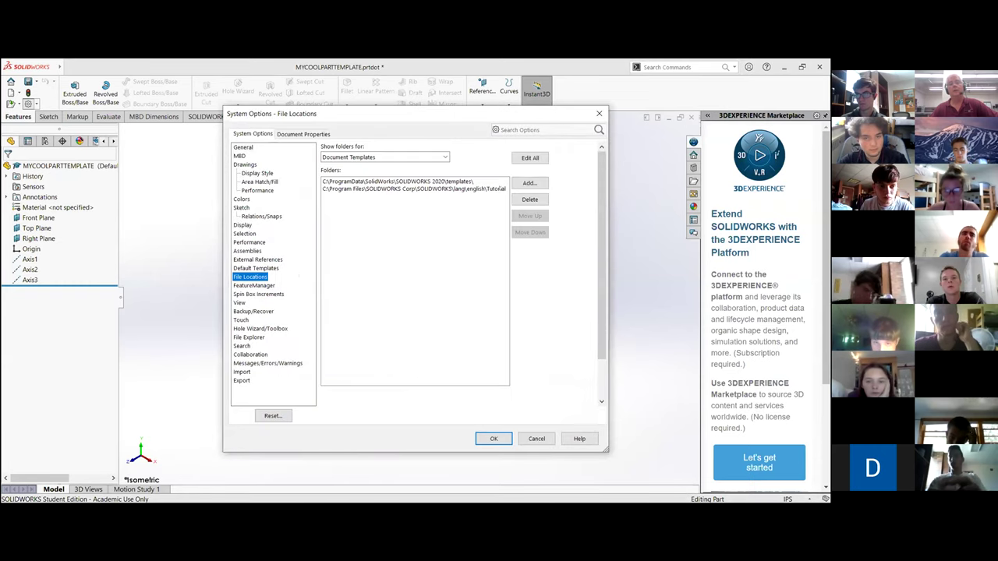
# Step: Add the SW Backups folder from Documents to the document template locations and remove it again
pyautogui.click(530, 183)
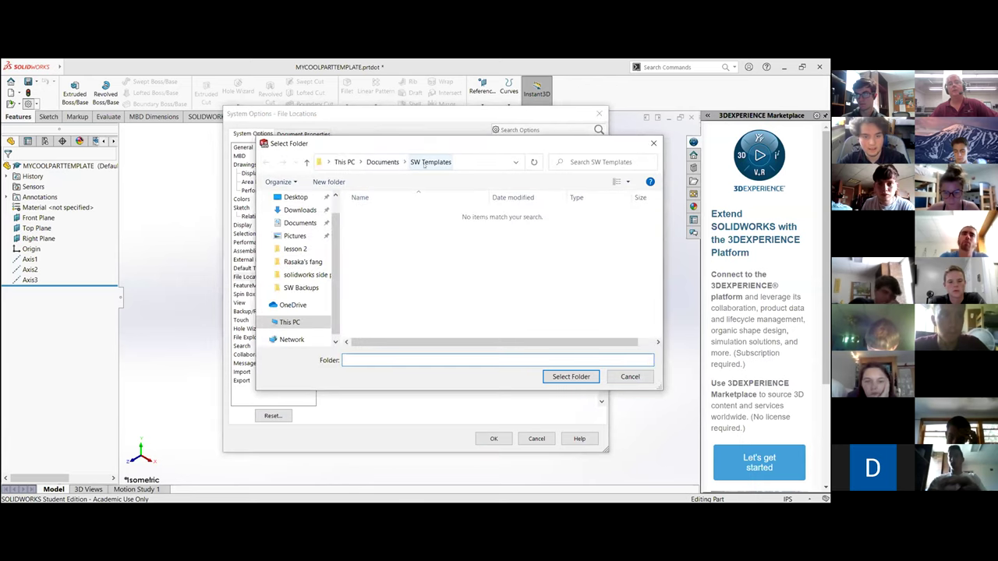
pyautogui.click(382, 161)
pyautogui.doubleClick(379, 260)
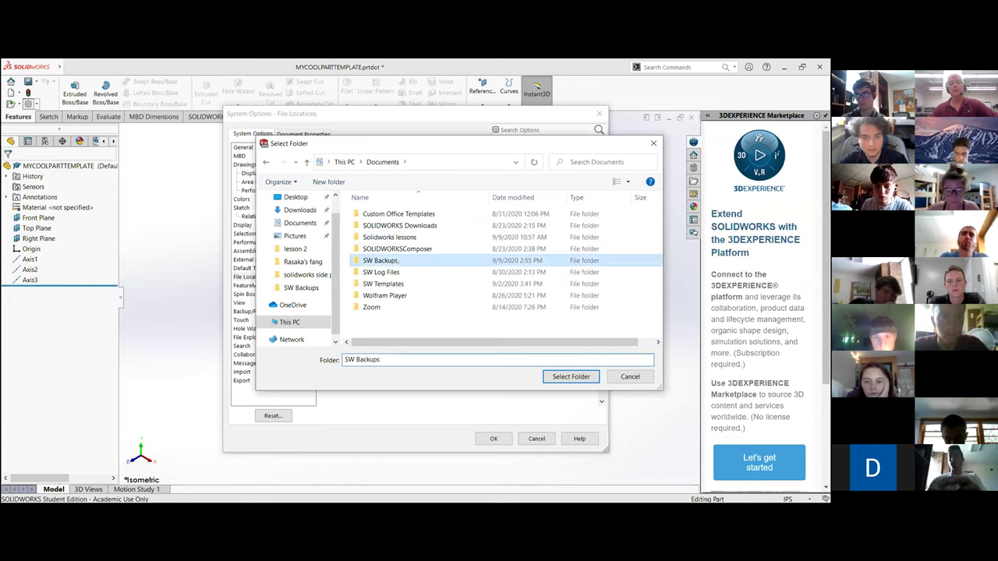
pyautogui.click(571, 376)
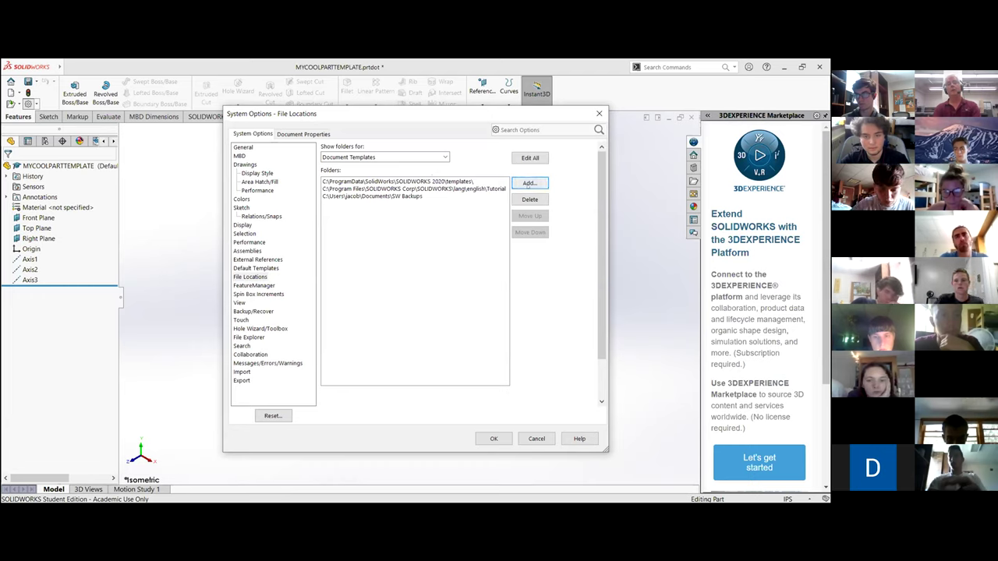
pyautogui.click(425, 195)
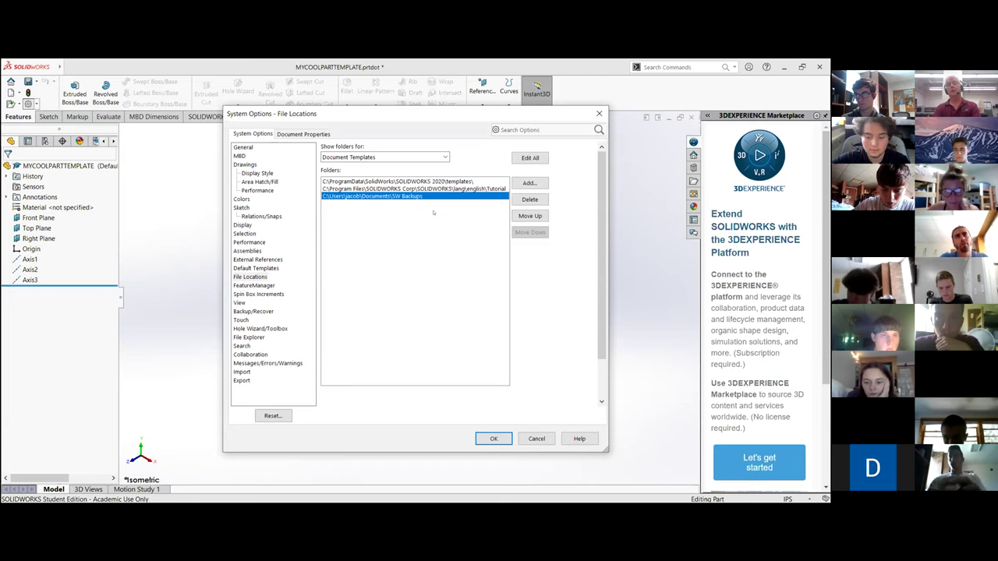
pyautogui.click(529, 199)
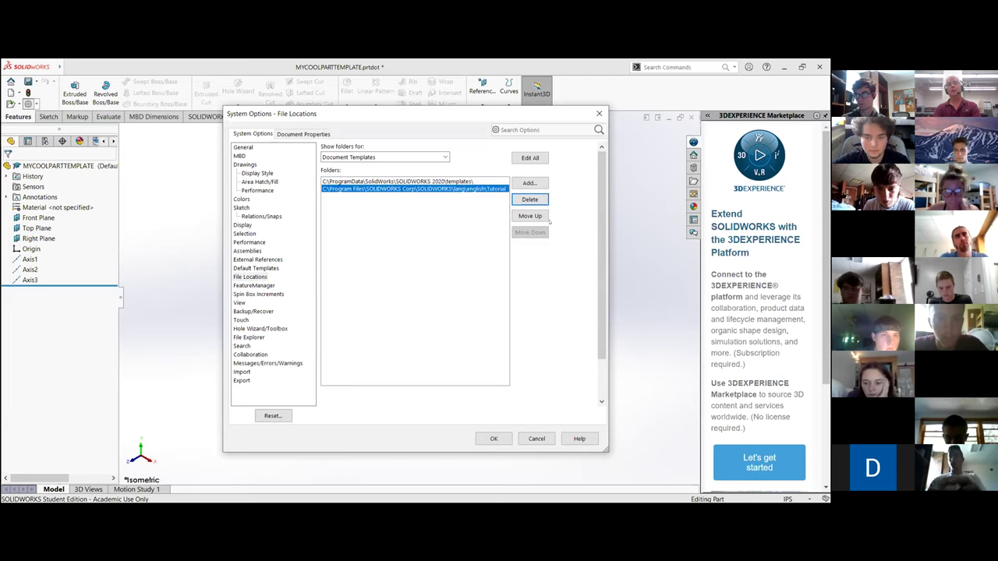
# Step: Add the SW Templates folder from Documents to the document template locations and accept the search path change
pyautogui.click(529, 184)
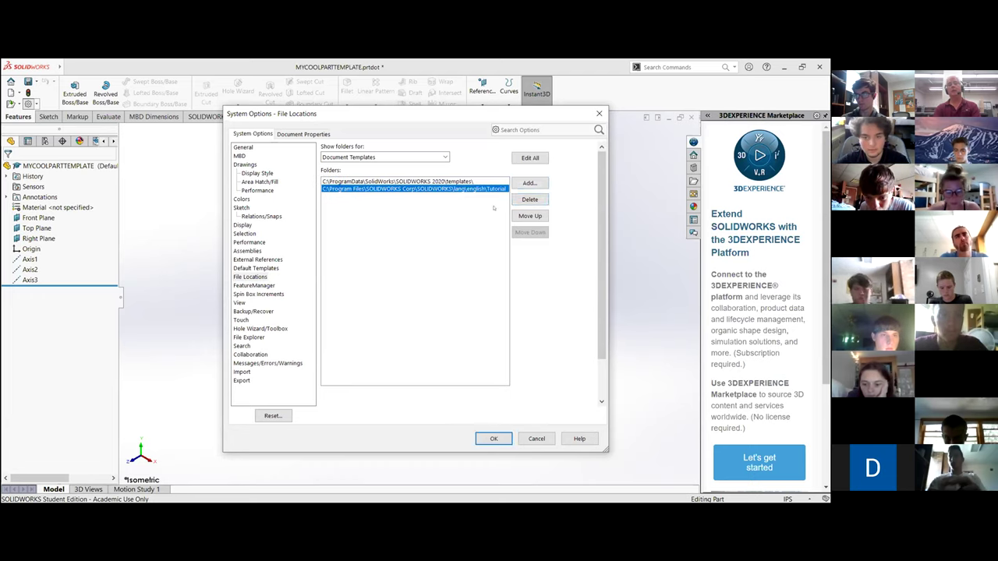
pyautogui.click(529, 184)
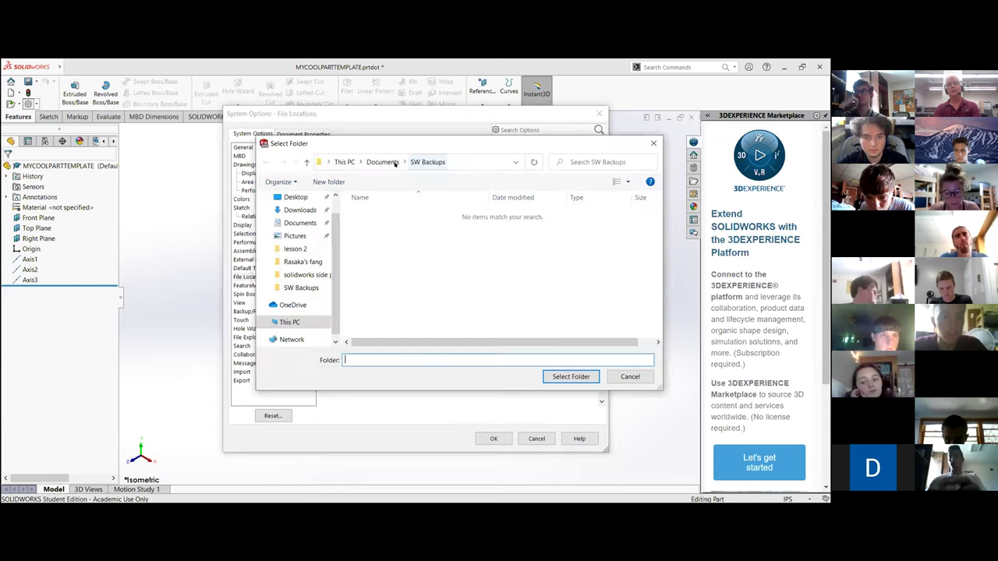
pyautogui.click(383, 284)
pyautogui.doubleClick(383, 284)
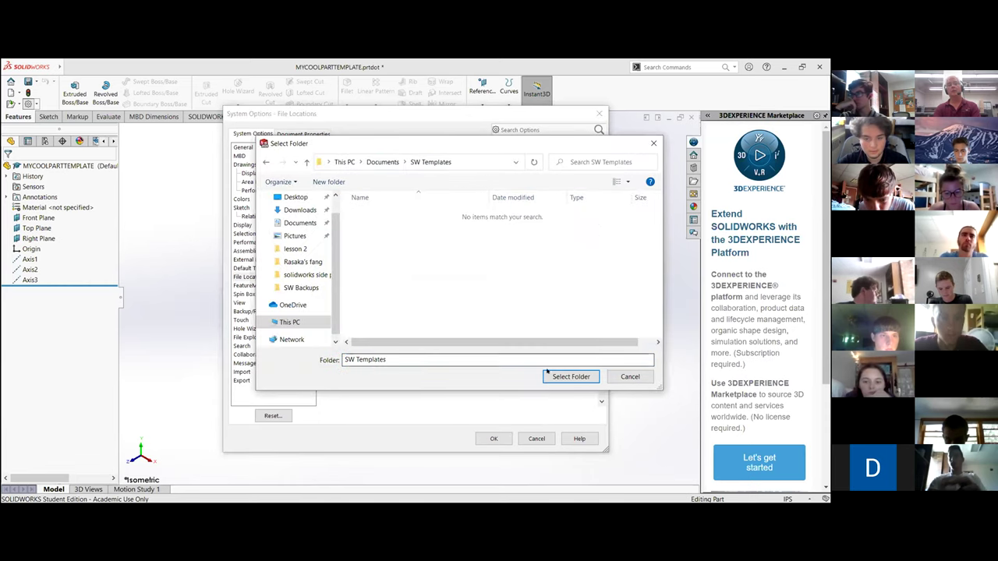
pyautogui.click(571, 376)
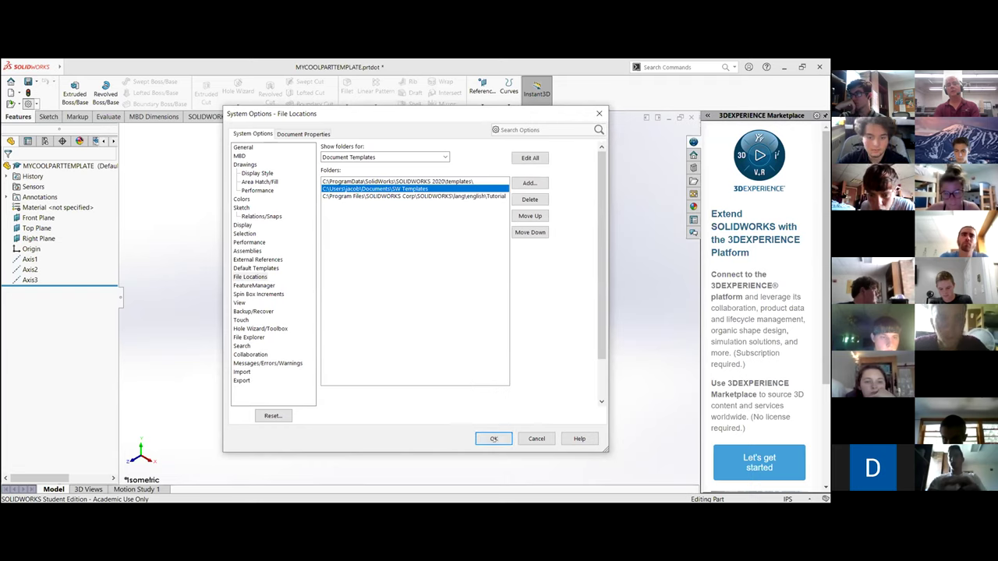
pyautogui.click(494, 438)
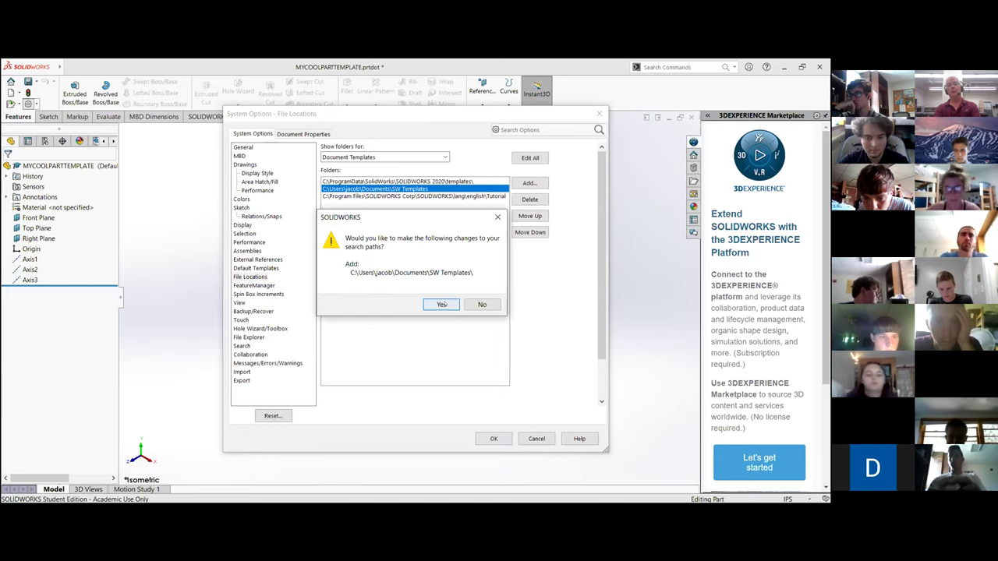
pyautogui.click(441, 304)
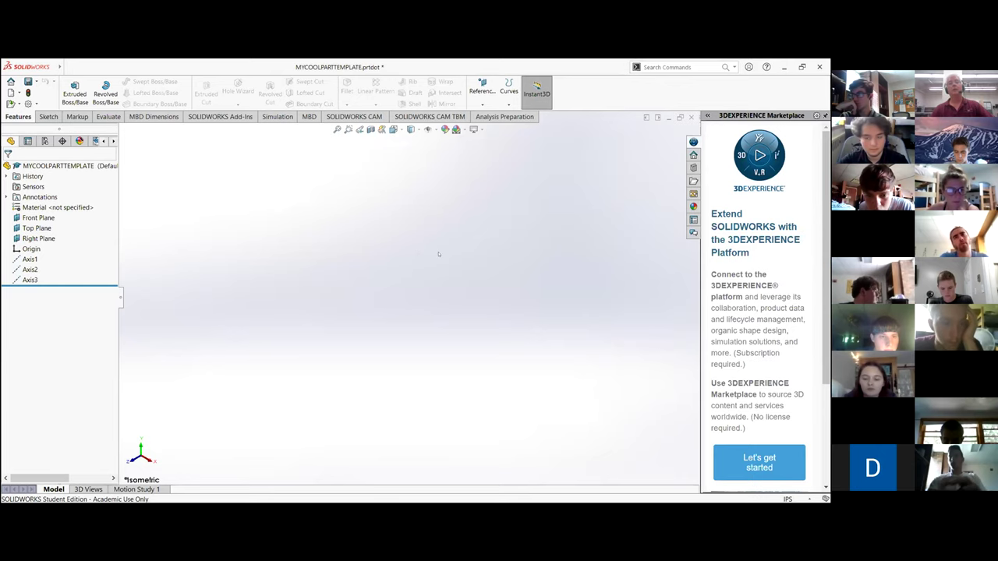
# Step: Create a new part from the standard Part template in the Templates group
pyautogui.click(392, 129)
pyautogui.click(372, 311)
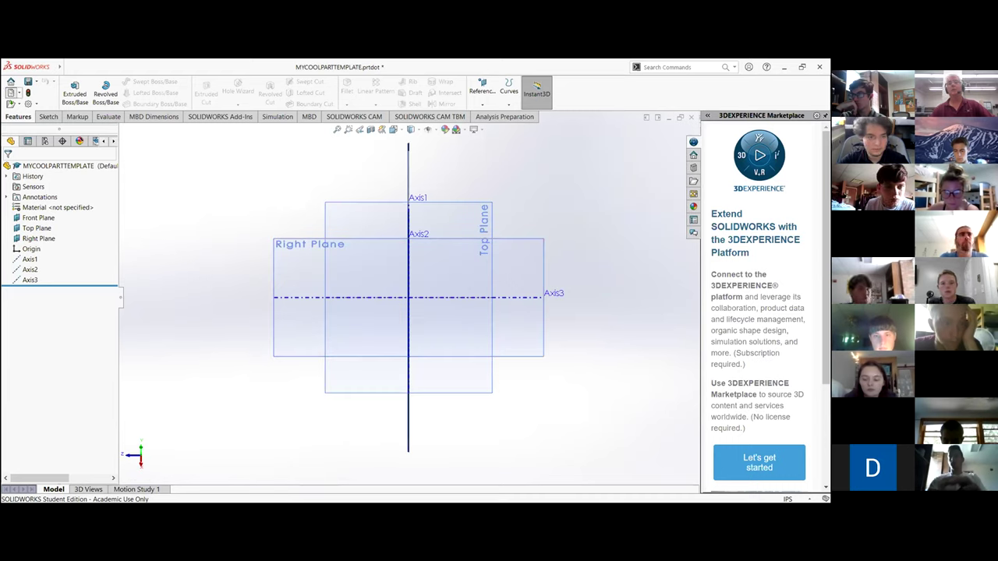
pyautogui.hotkey('ctrl', 'n')
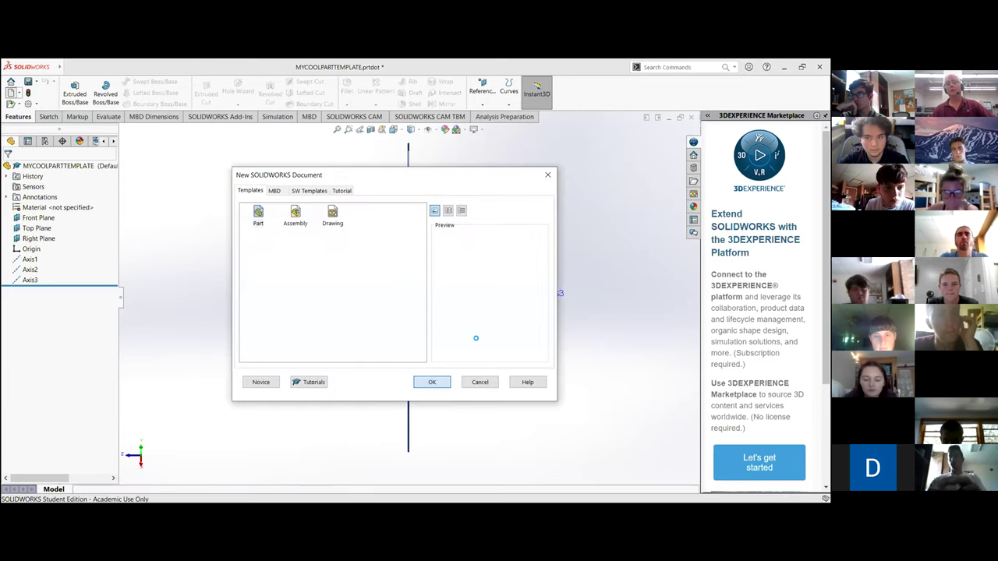
pyautogui.press('Return')
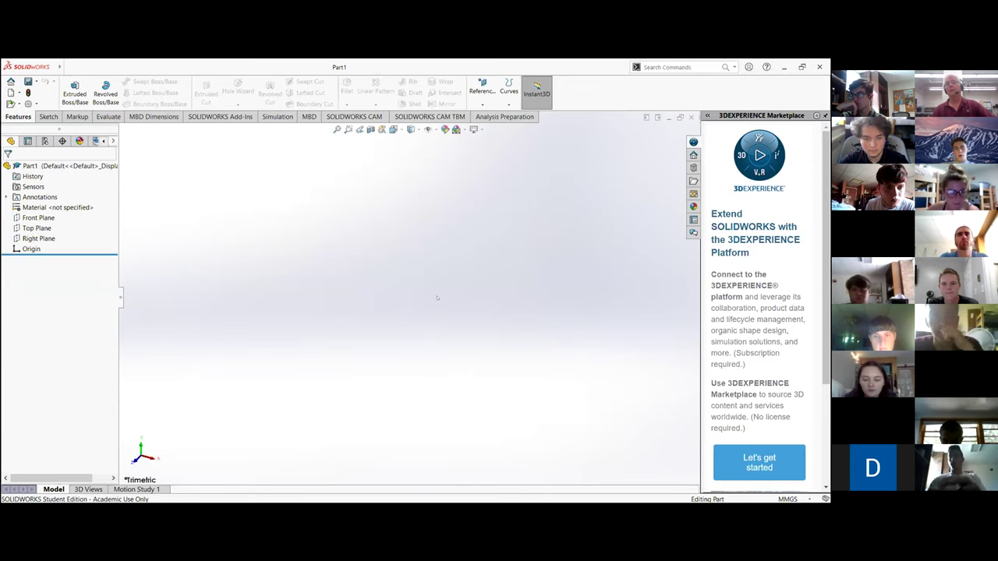
pyautogui.hotkey('ctrl', 'w')
pyautogui.click(485, 327)
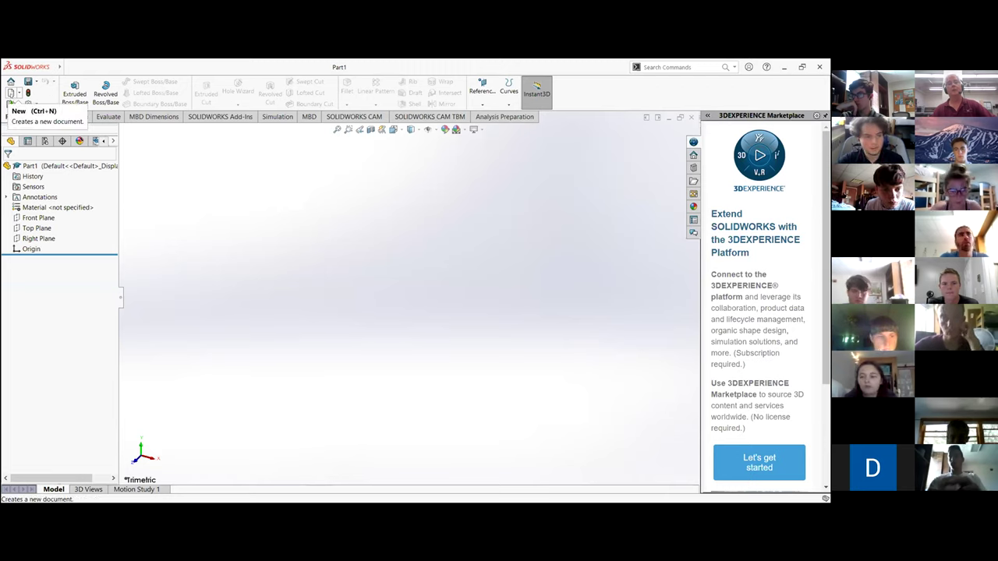
# Step: Create a new part from the MYCOOLPARTTEMPLATE template in the SW Templates group
pyautogui.click(10, 92)
pyautogui.click(342, 190)
pyautogui.click(310, 190)
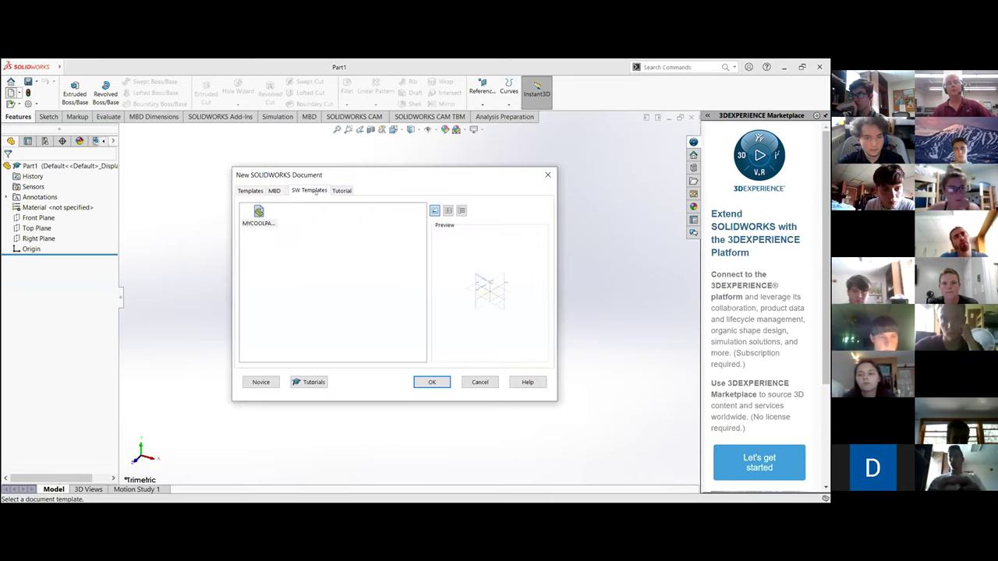
pyautogui.click(431, 381)
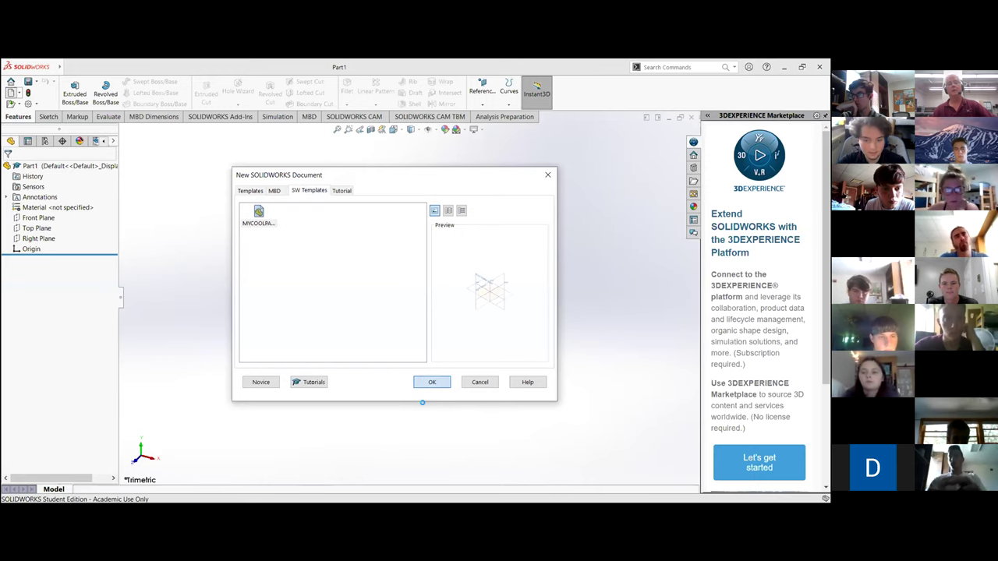
pyautogui.moveTo(498, 374); pyautogui.dragTo(462, 412, button='middle')
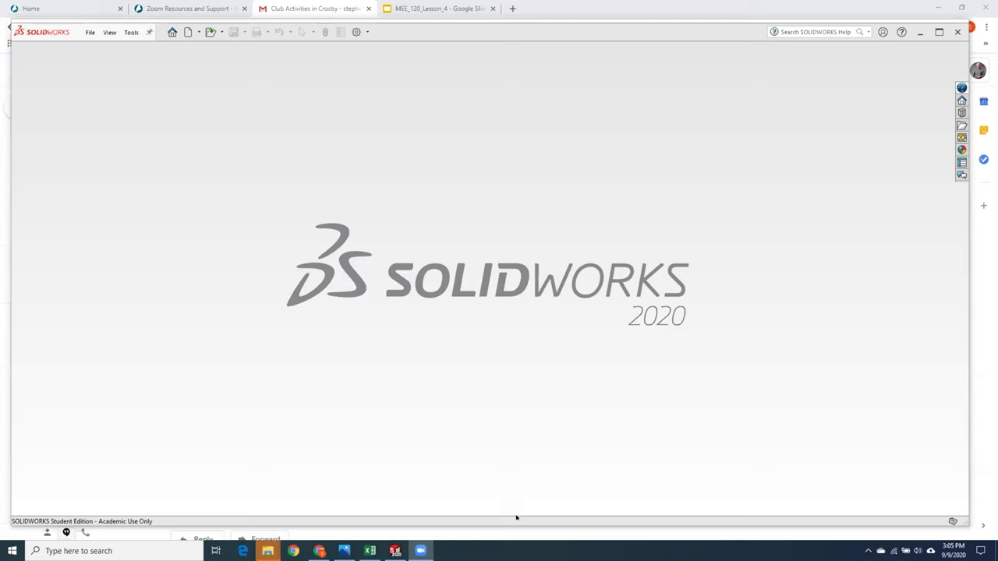
# Step: Examine the Wine_Bottle.JPG photo and the bodies of revolution slide in the MEE_120_Lesson_4 presentation in Google Slides
pyautogui.moveTo(395, 551)
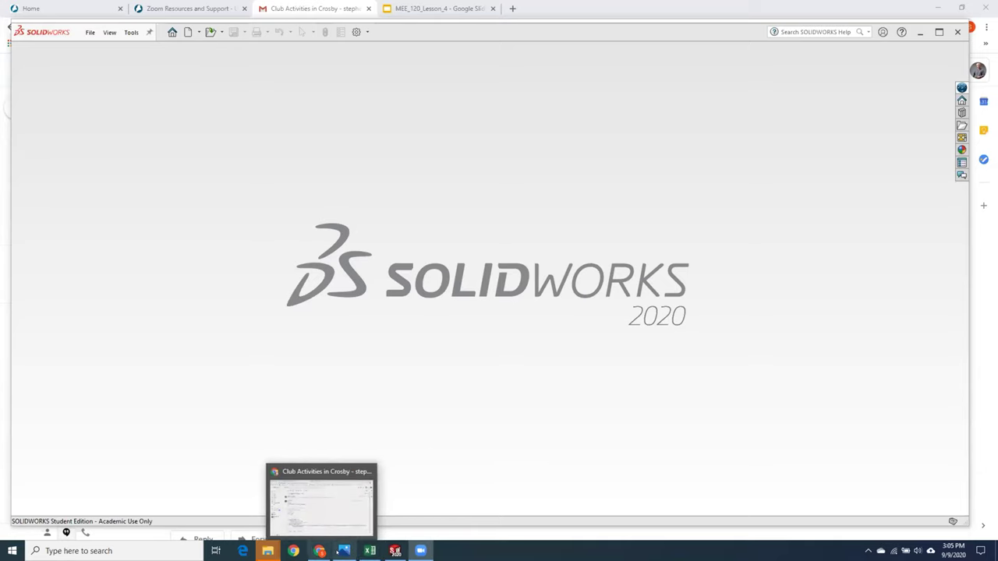
pyautogui.click(338, 550)
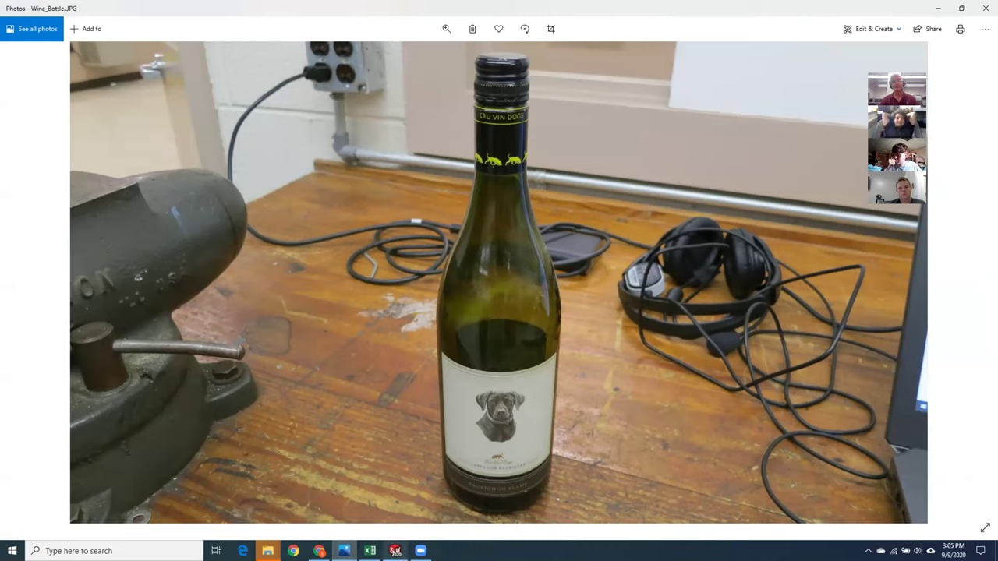
pyautogui.click(394, 550)
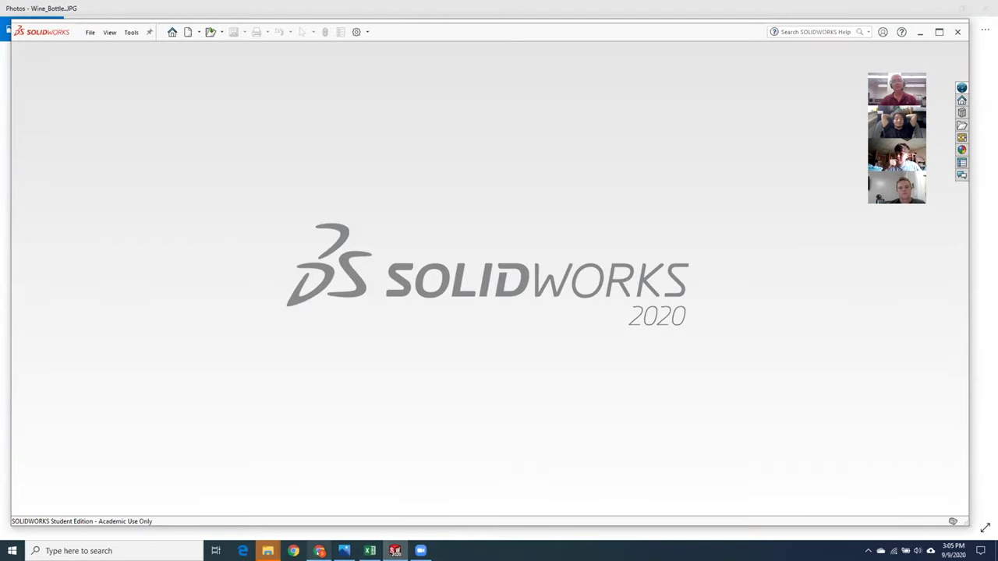
pyautogui.click(319, 551)
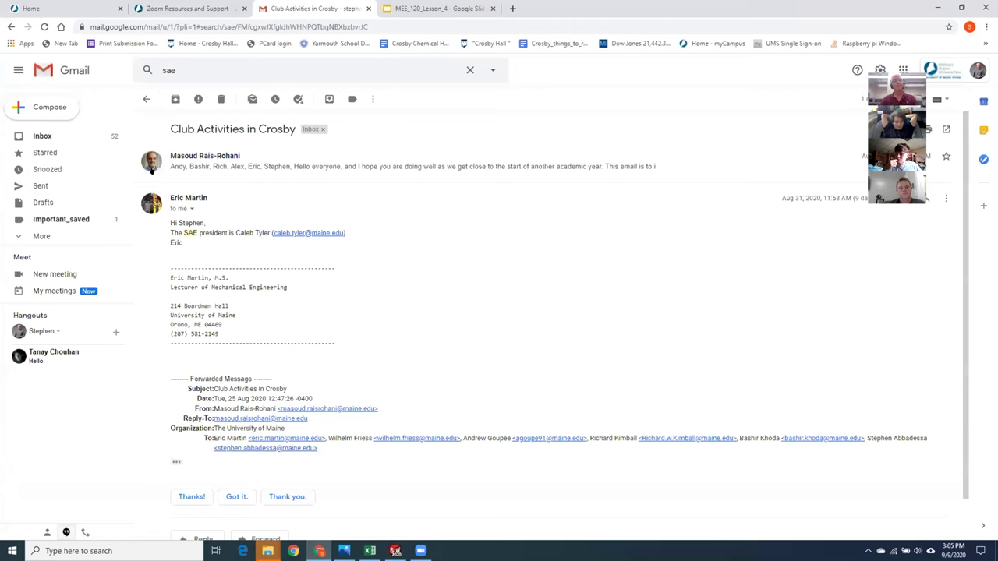
pyautogui.click(398, 8)
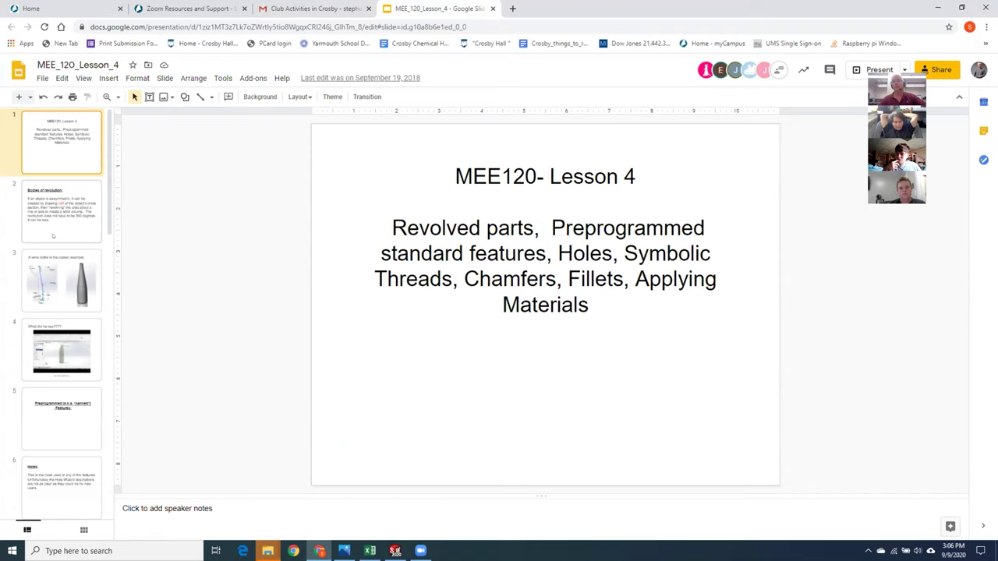
pyautogui.click(53, 235)
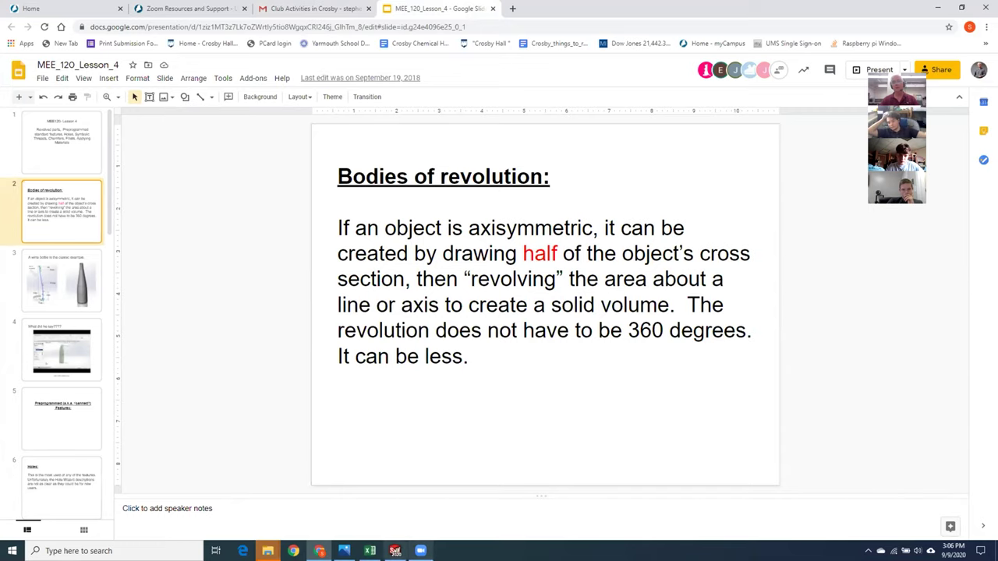
# Step: Switch to SOLIDWORKS and create a new part document
pyautogui.click(394, 550)
pyautogui.click(187, 32)
pyautogui.click(522, 392)
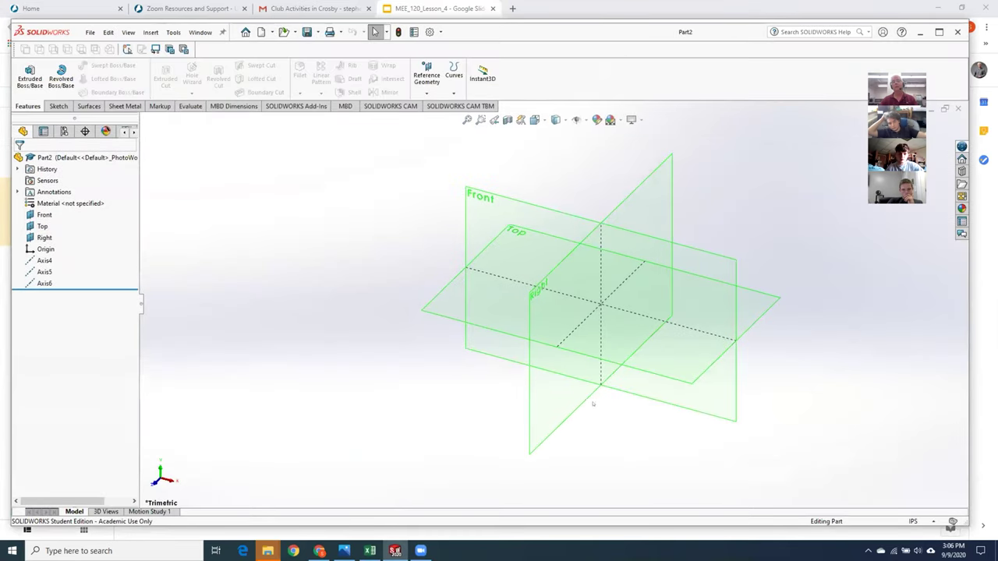
# Step: Sketch a circle about 1 in in diameter on the Front plane, centred about 0.99 in right of and 1.16 in above the origin
pyautogui.rightClick(514, 201)
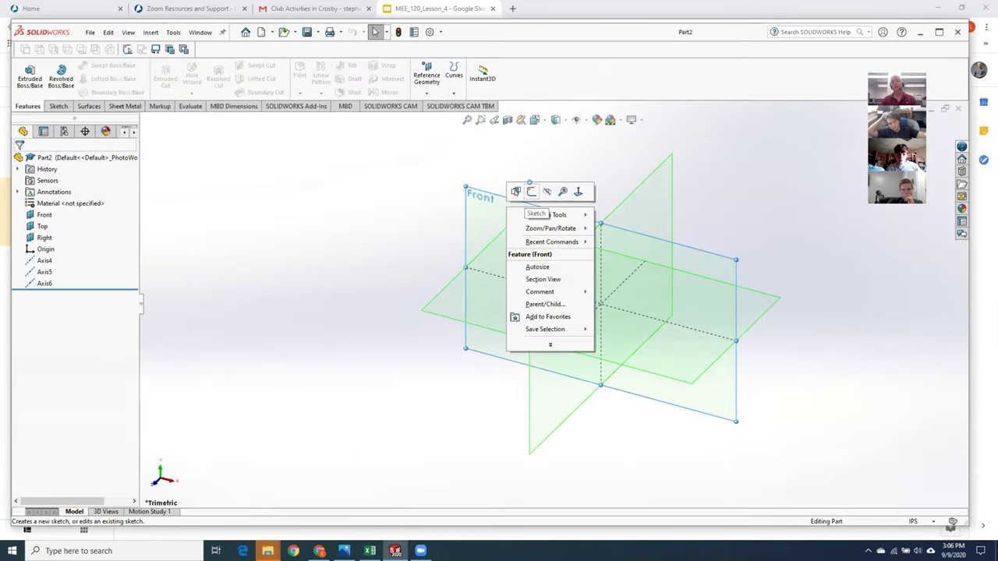
pyautogui.click(531, 191)
pyautogui.press('c')
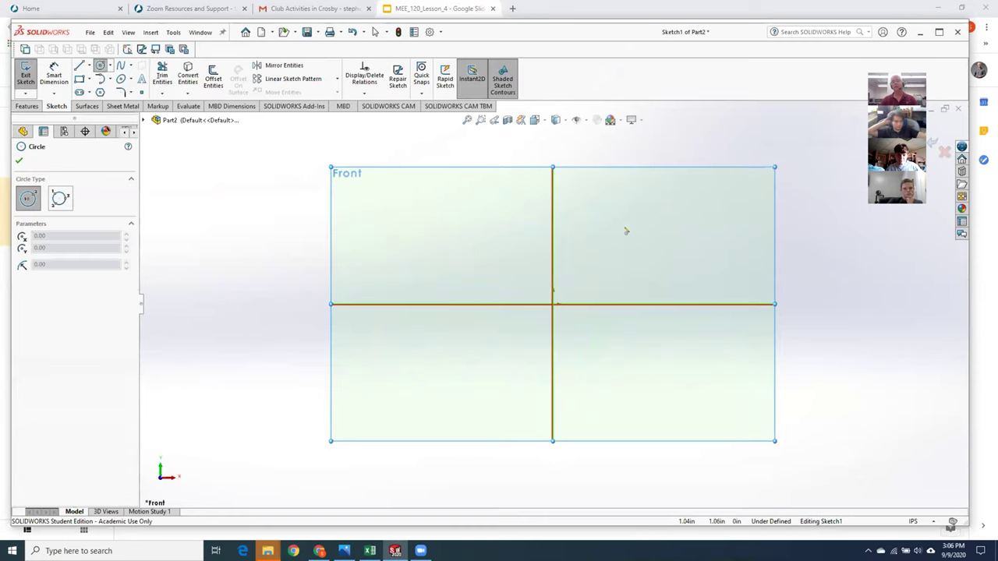
pyautogui.click(621, 224)
pyautogui.click(650, 245)
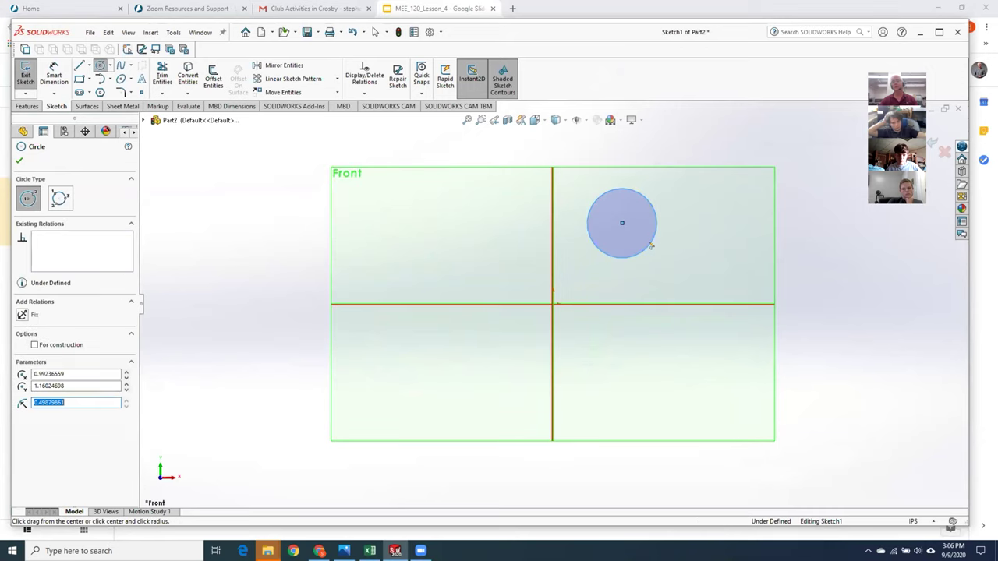
# Step: Dimension the circle centre's height above the horizontal axis and the circle's diameter, keeping both as drawn
pyautogui.press('d')
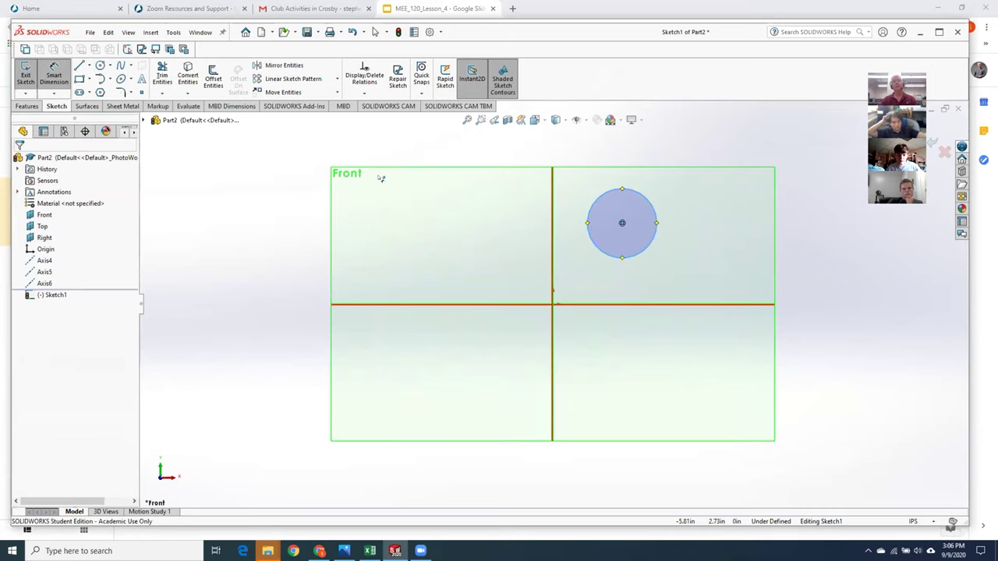
pyautogui.click(646, 304)
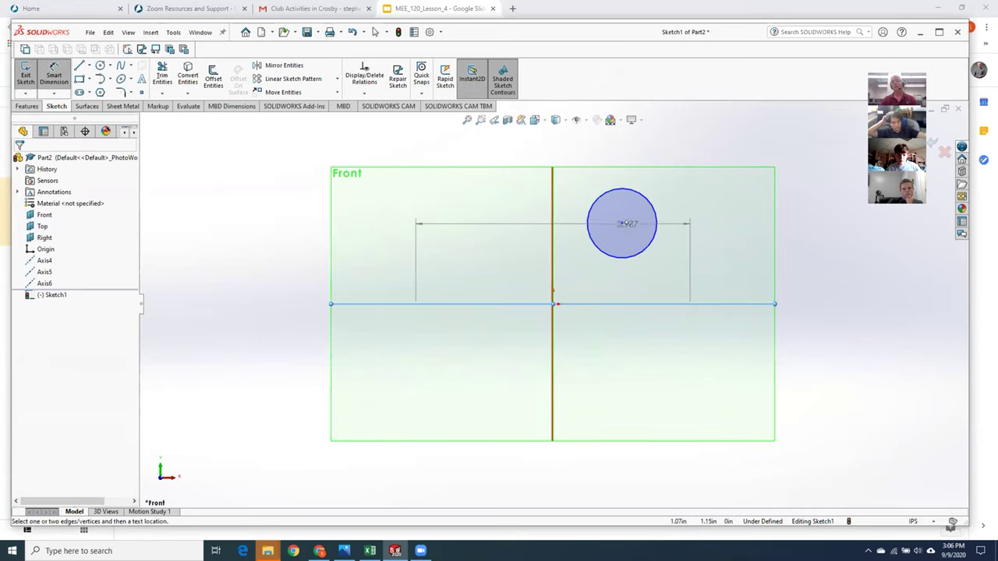
pyautogui.click(621, 223)
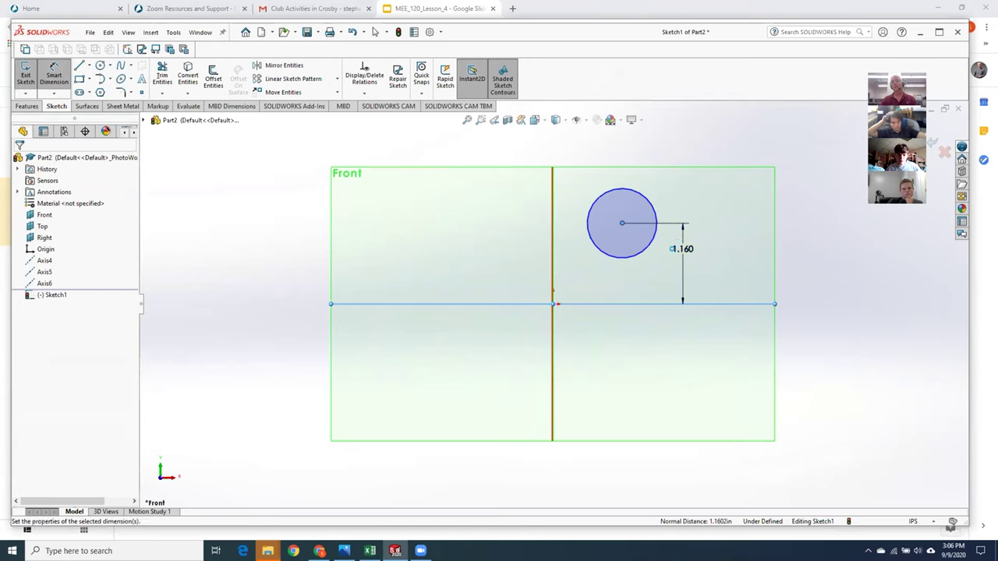
pyautogui.click(682, 249)
pyautogui.press('Return')
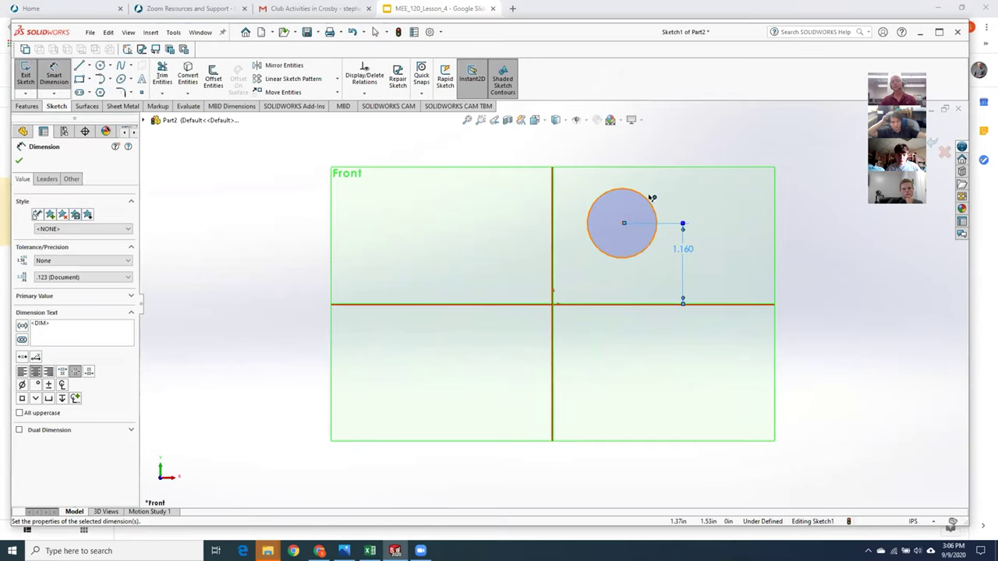
pyautogui.click(646, 191)
pyautogui.click(646, 190)
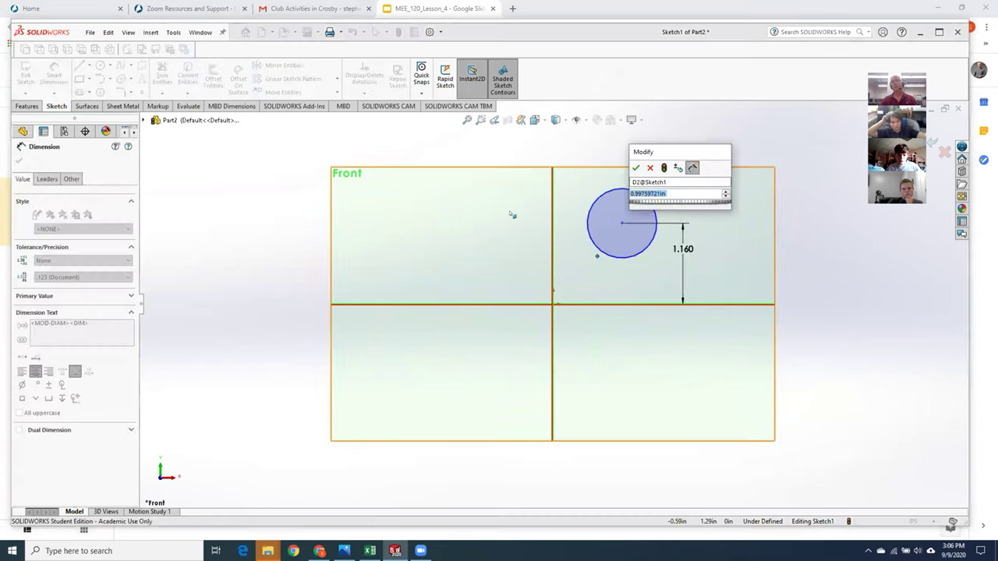
pyautogui.press('Return')
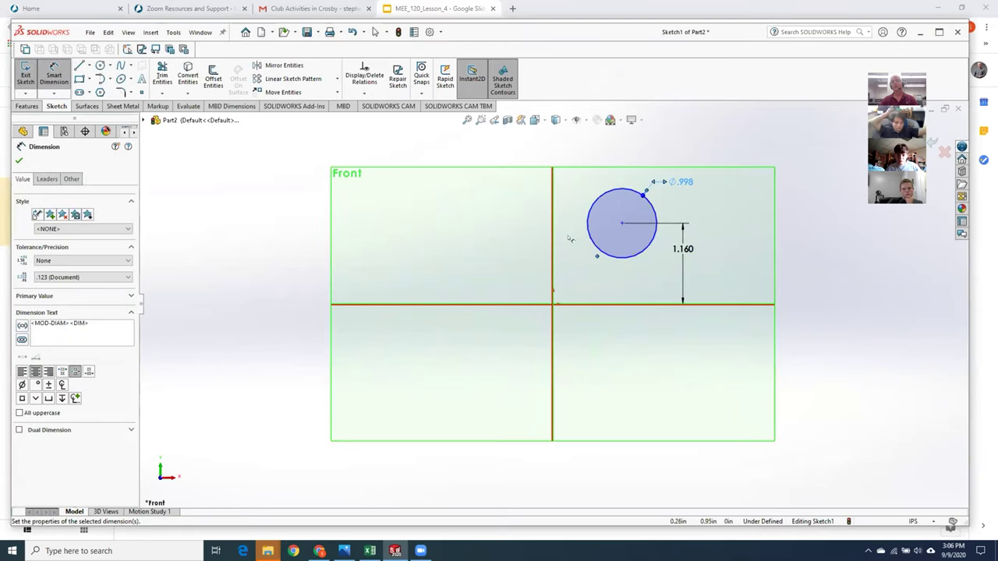
# Step: Dimension the circle centre's horizontal distance from the vertical axis, keeping it as drawn, and exit the sketch
pyautogui.click(552, 228)
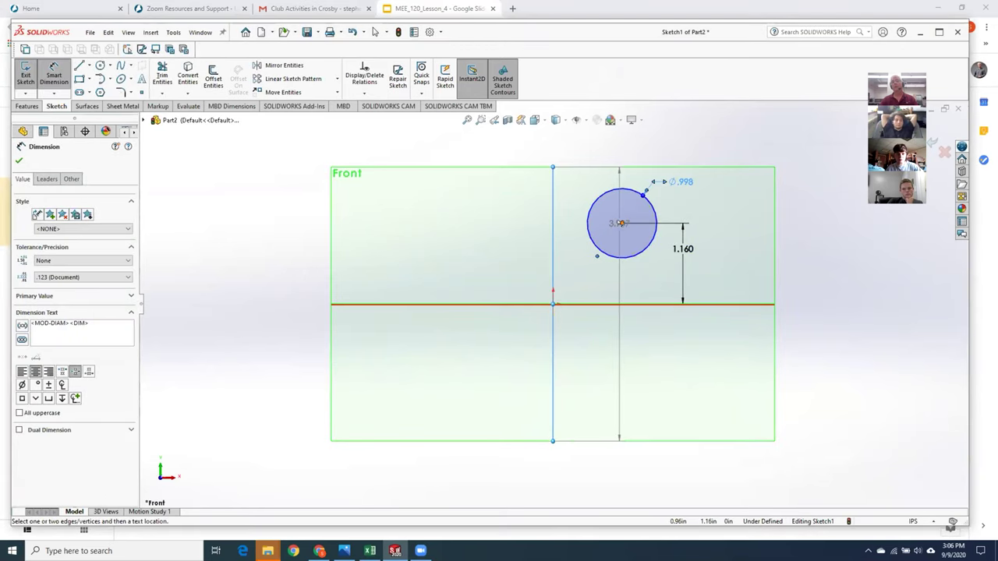
pyautogui.click(621, 223)
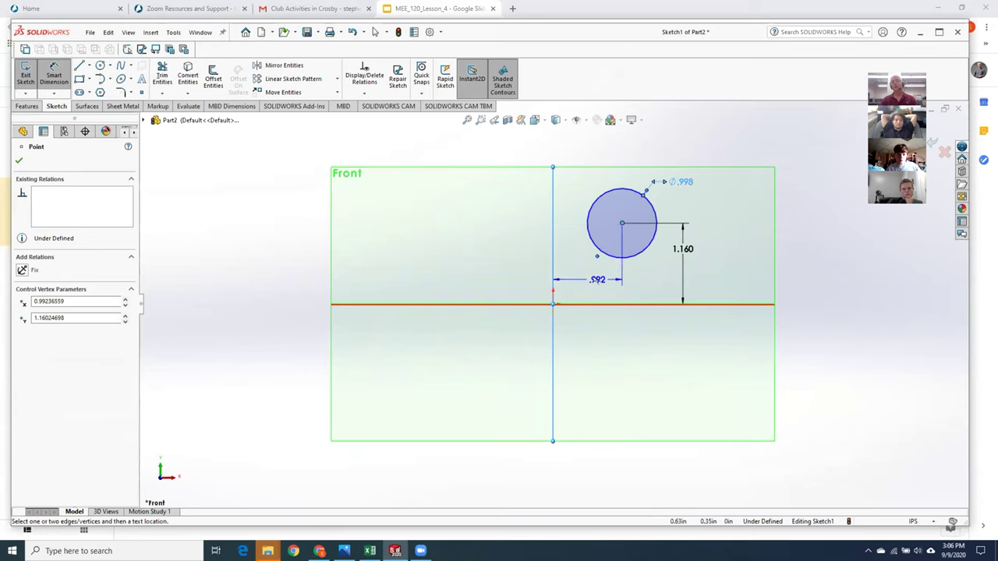
pyautogui.click(597, 278)
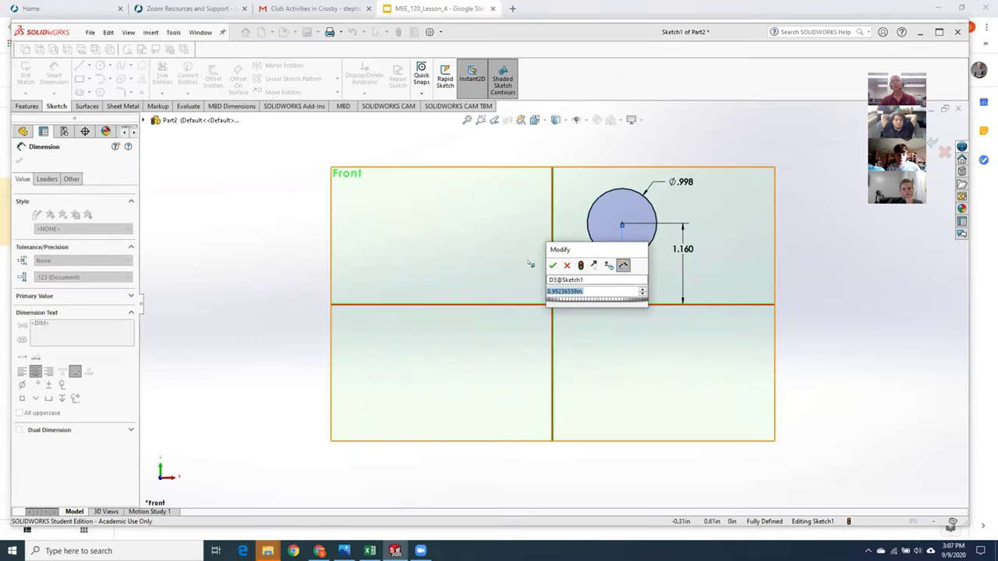
pyautogui.click(552, 265)
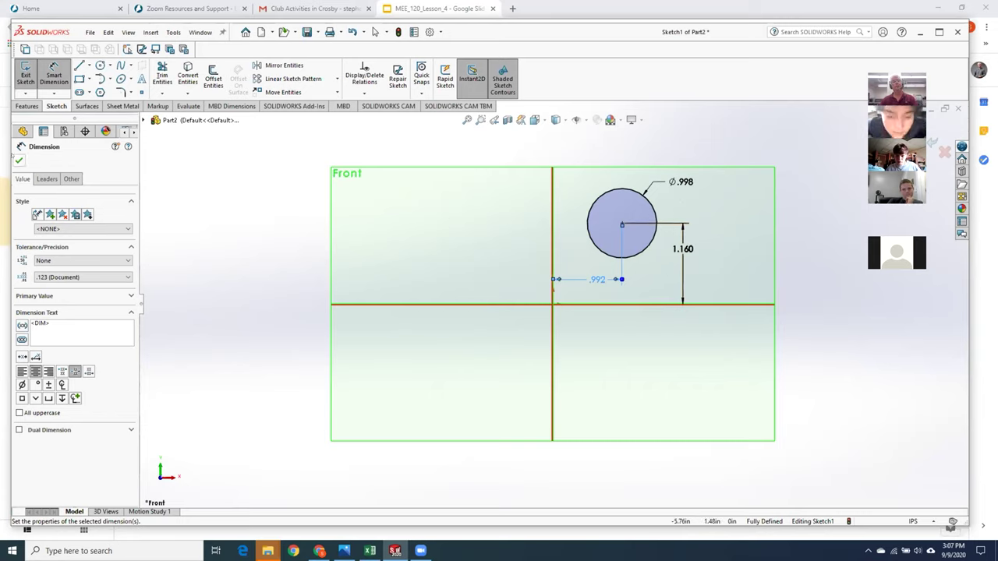
pyautogui.click(18, 159)
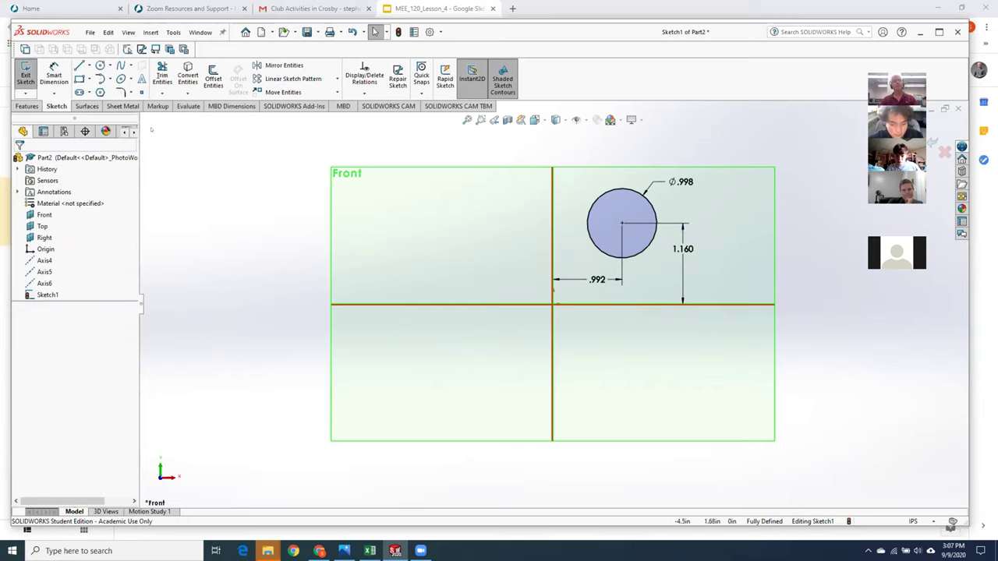
pyautogui.click(26, 74)
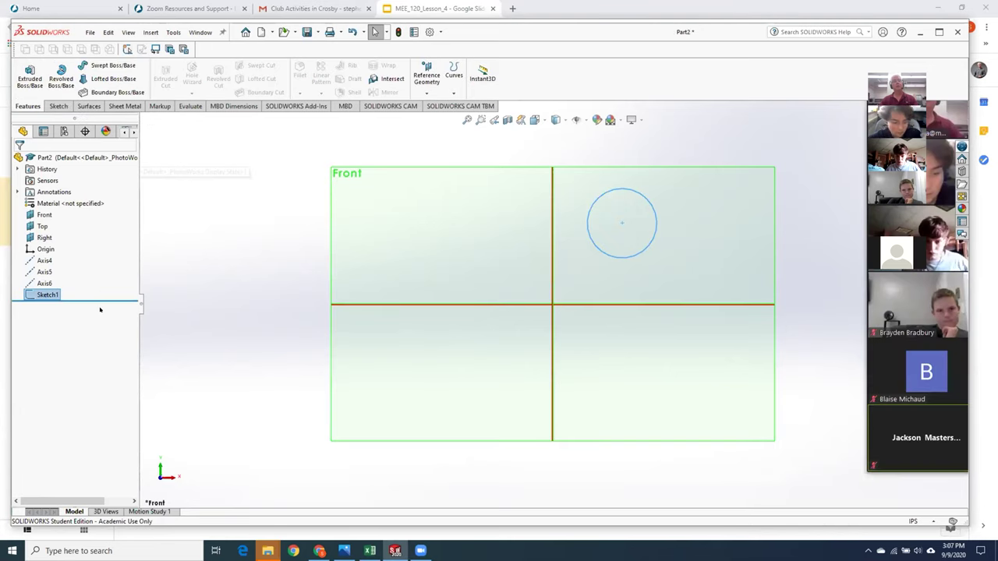
pyautogui.click(61, 81)
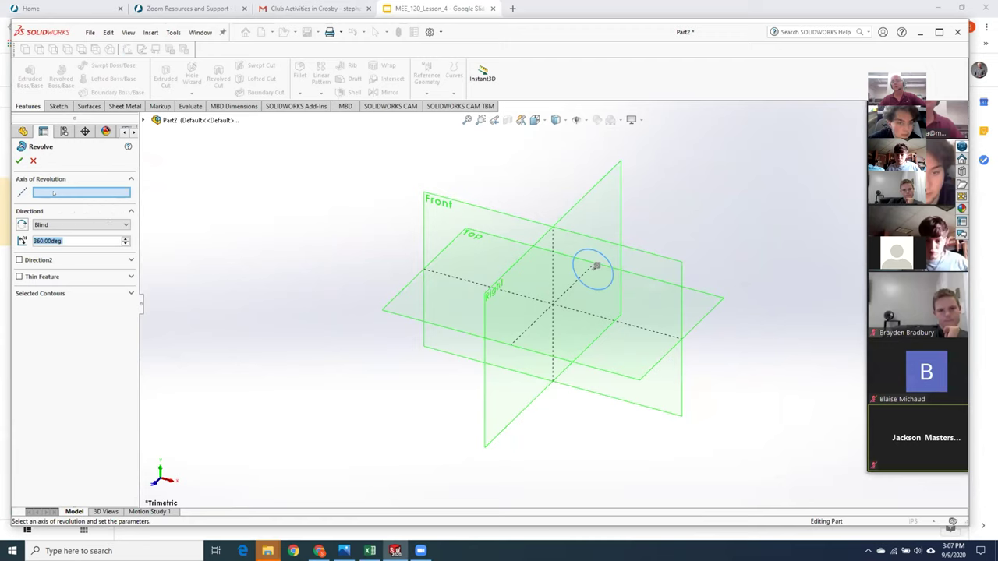
pyautogui.click(33, 159)
pyautogui.rightClick(47, 295)
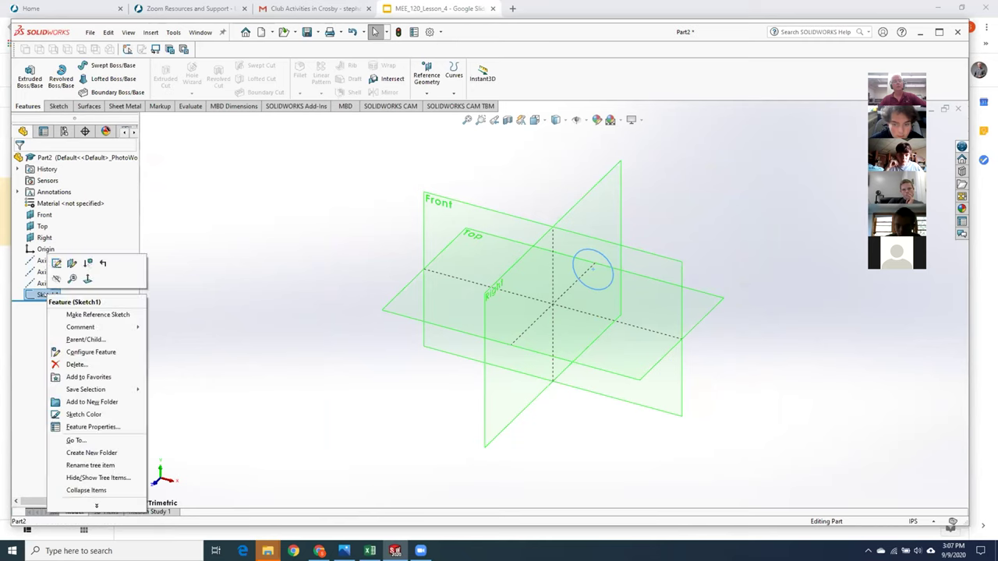
pyautogui.click(56, 263)
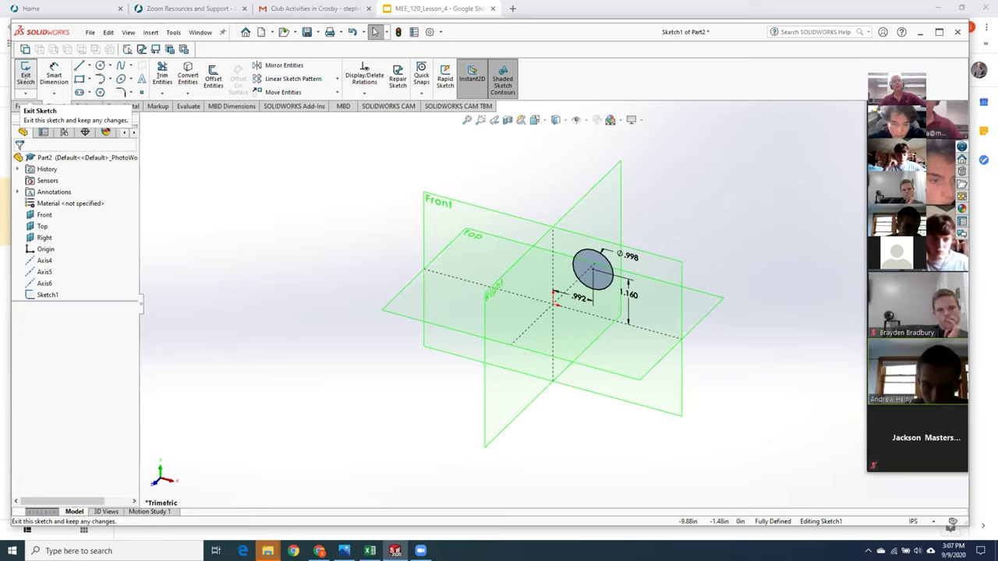
pyautogui.click(25, 77)
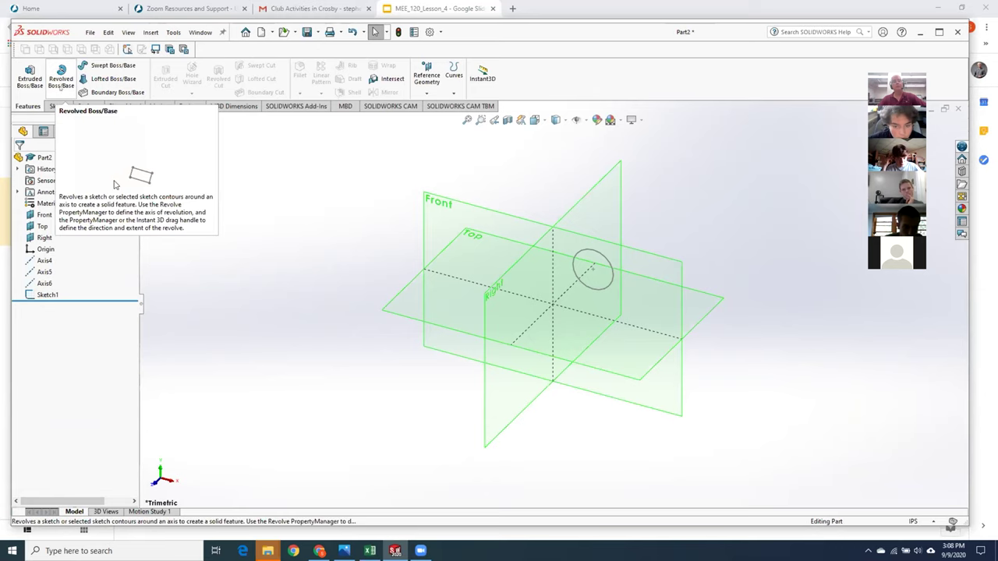
pyautogui.click(61, 77)
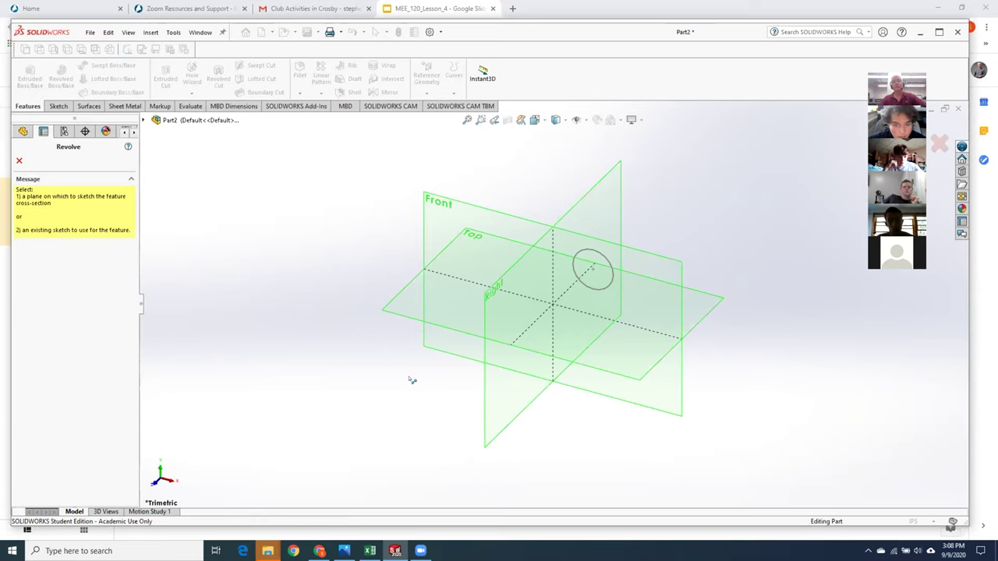
pyautogui.click(595, 266)
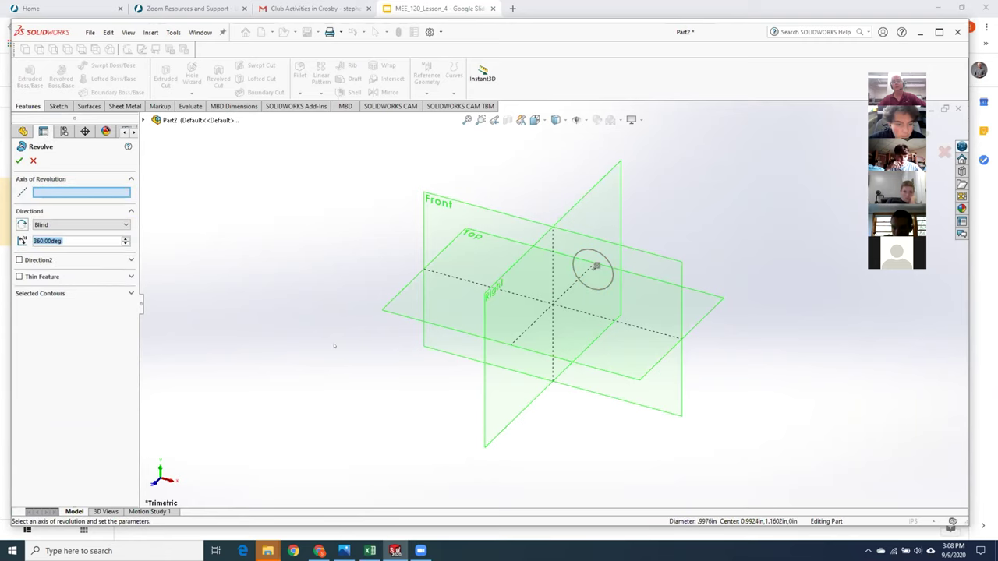
pyautogui.click(95, 194)
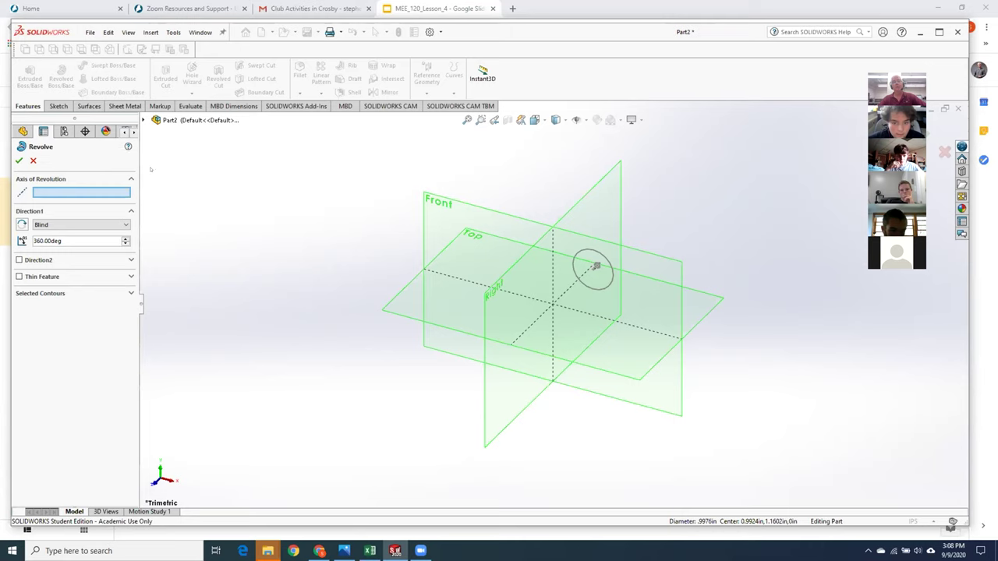
pyautogui.click(33, 161)
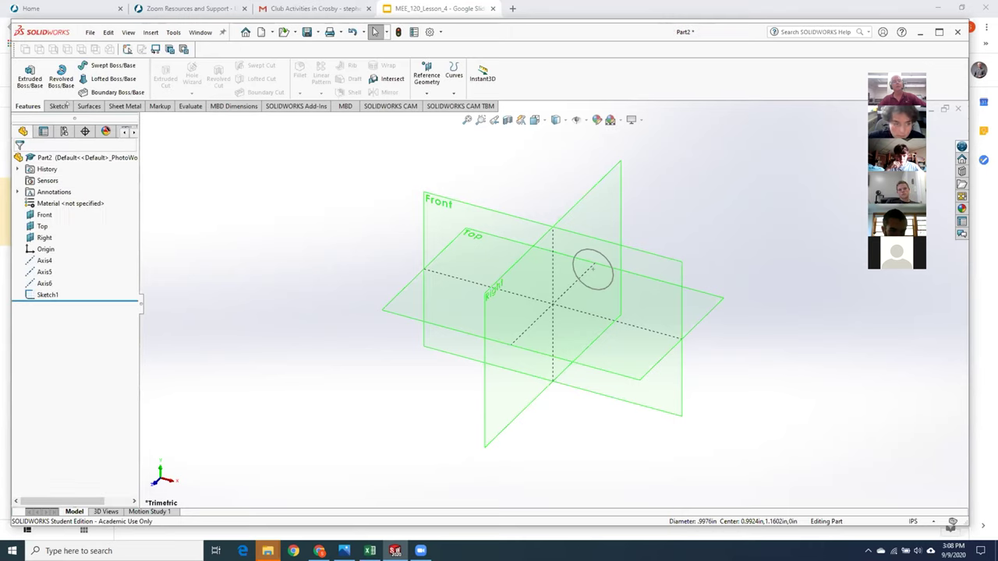
# Step: Turn on the display of the reference axes in the graphics area
pyautogui.click(128, 32)
pyautogui.moveTo(156, 122)
pyautogui.click(294, 147)
pyautogui.click(432, 159)
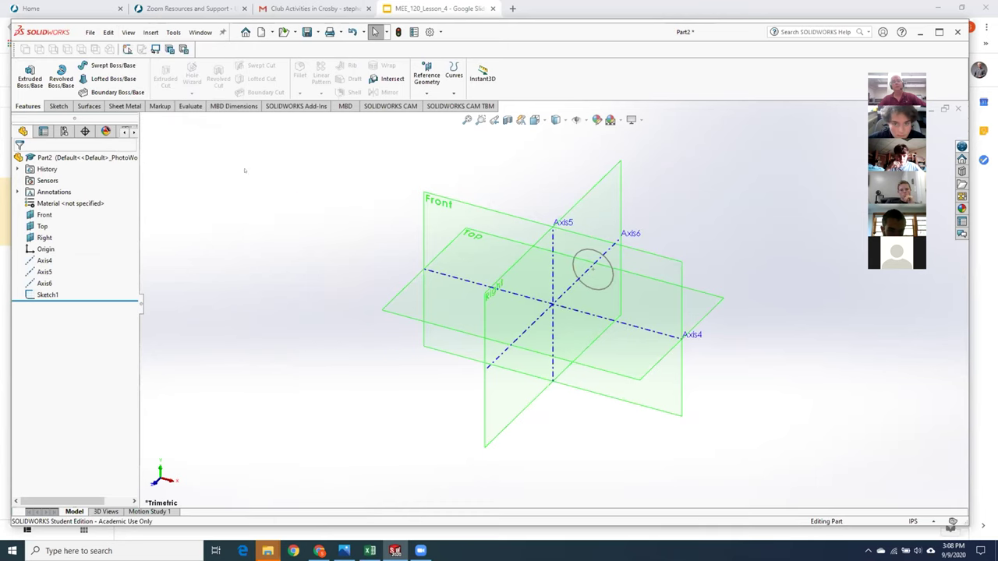
# Step: Revolve the circle sketch 360° about the vertical axis, Axis5, as a blind solid feature
pyautogui.click(60, 76)
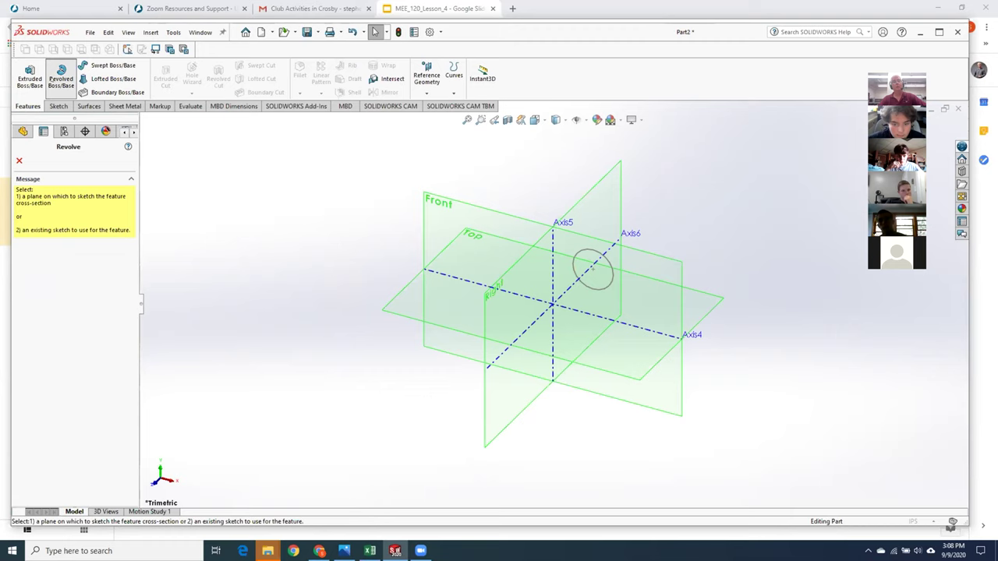
pyautogui.click(596, 265)
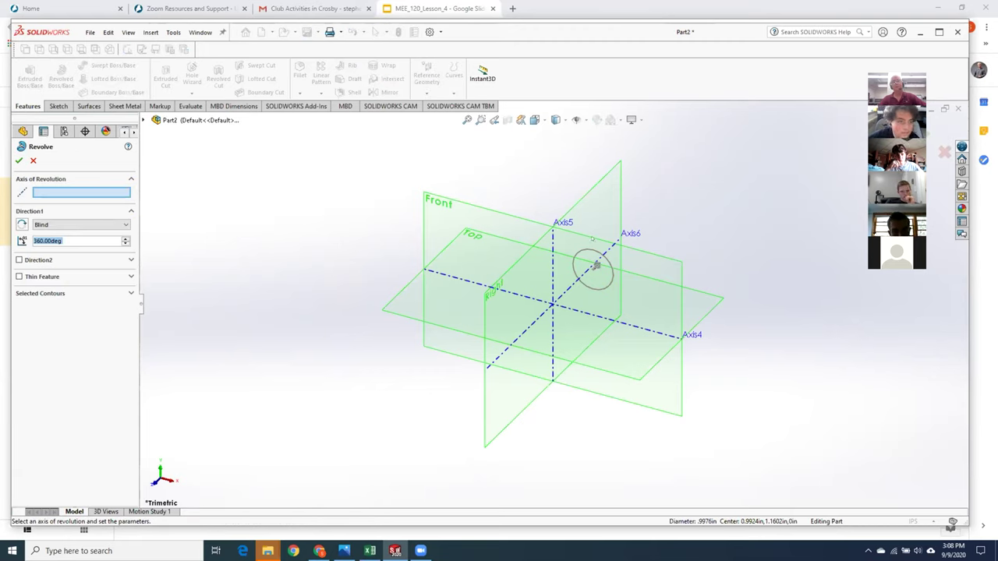
pyautogui.click(552, 261)
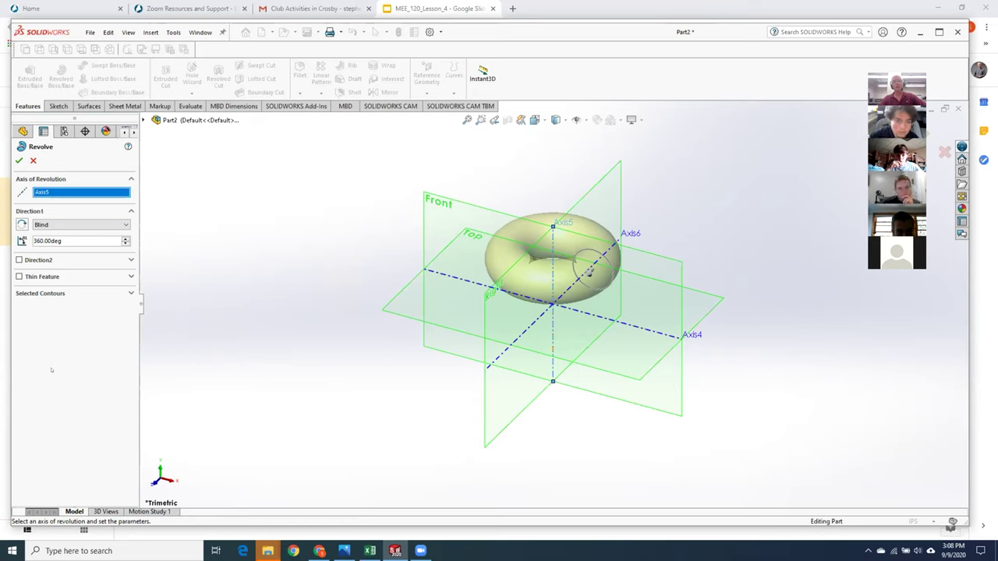
pyautogui.press('Return')
pyautogui.moveTo(332, 287); pyautogui.dragTo(342, 329, button='middle')
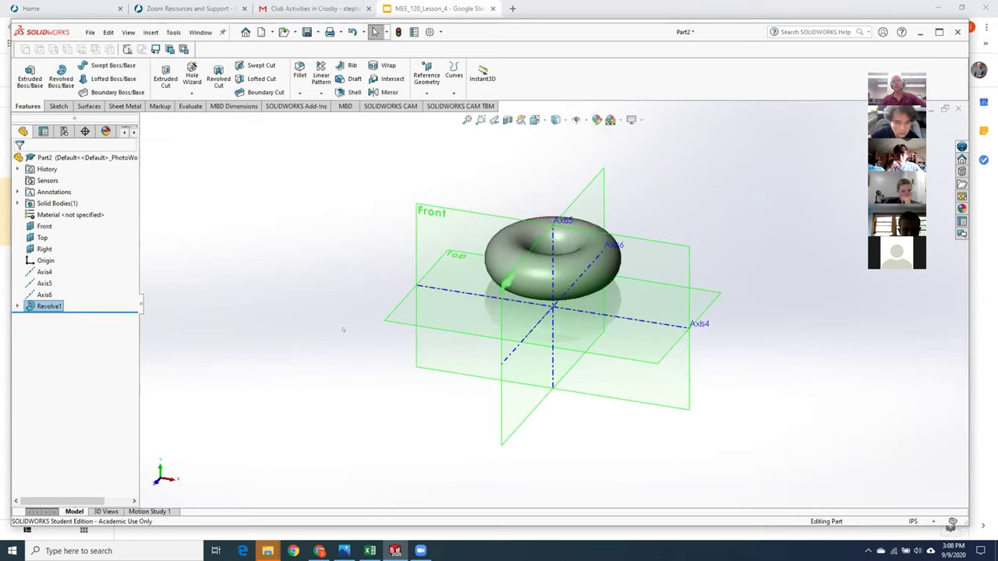
# Step: Edit the revolve feature, set its angle to 180°, accept it and inspect the cut ends
pyautogui.rightClick(49, 306)
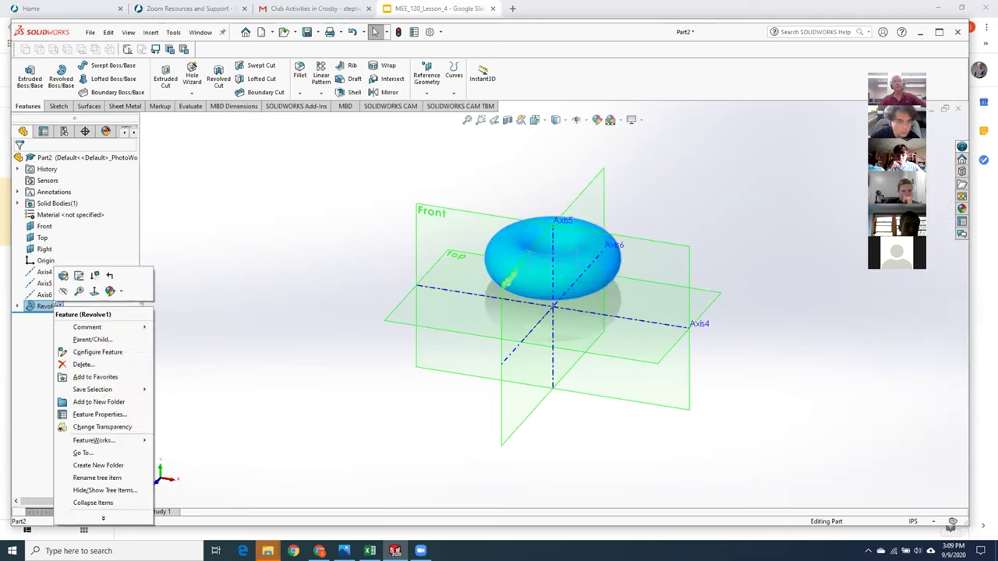
pyautogui.click(61, 277)
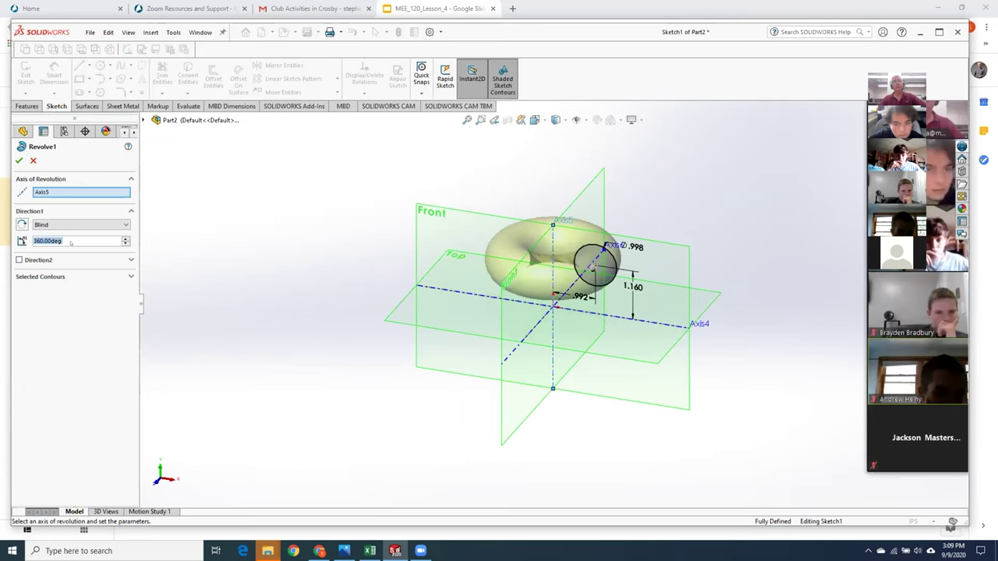
pyautogui.click(72, 238)
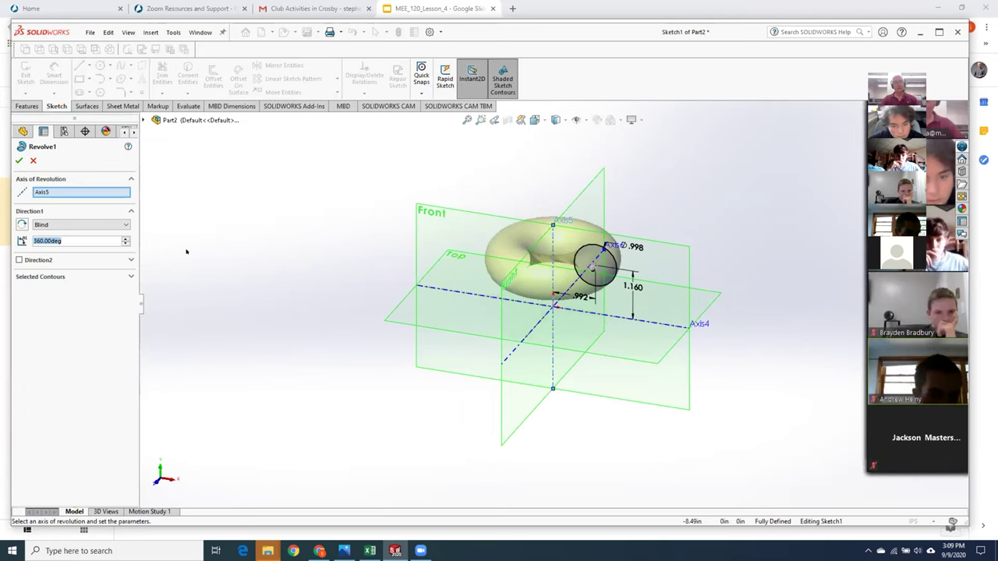
pyautogui.write('180')
pyautogui.press('Return')
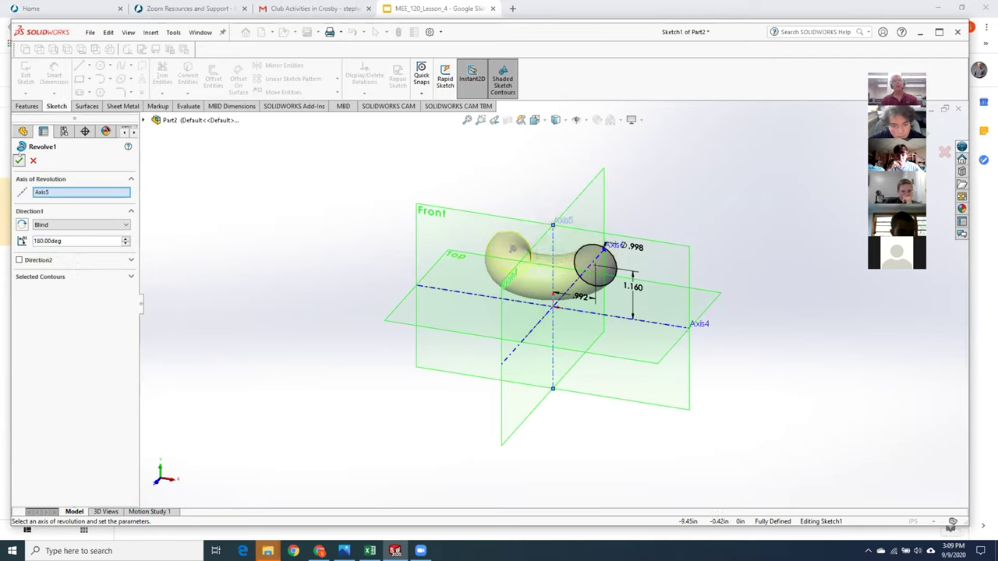
pyautogui.click(19, 160)
pyautogui.moveTo(564, 414); pyautogui.dragTo(475, 412, button='middle')
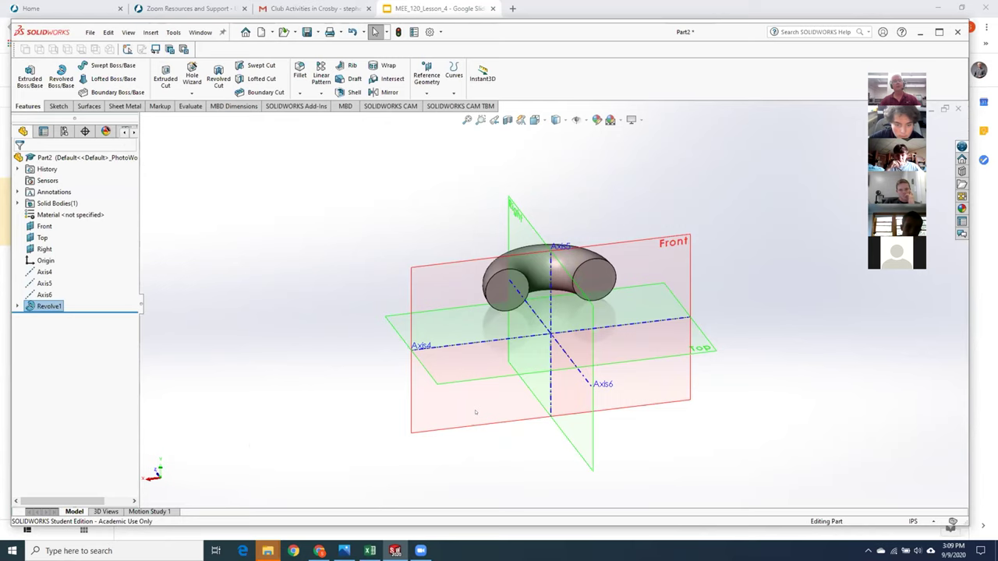
# Step: Reverse the direction of the 180° revolve and inspect the half ring from several angles
pyautogui.rightClick(48, 306)
pyautogui.click(44, 278)
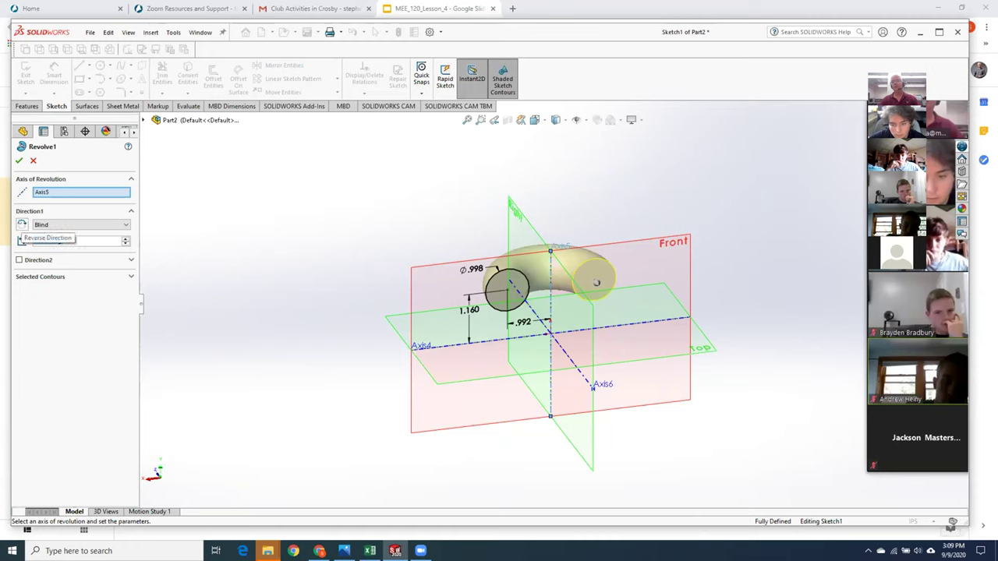
pyautogui.click(22, 240)
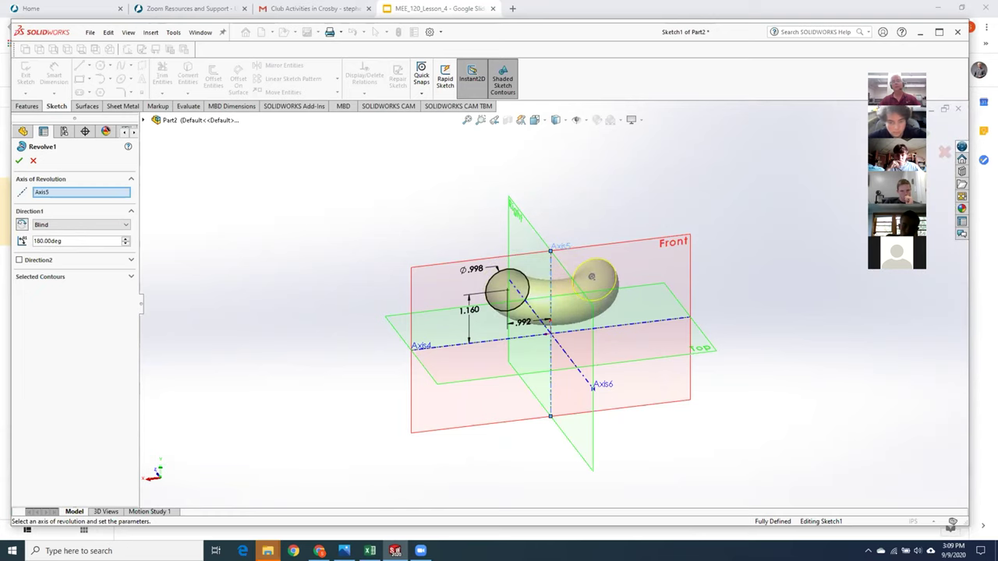
pyautogui.click(19, 160)
pyautogui.moveTo(350, 370); pyautogui.dragTo(526, 368, button='middle')
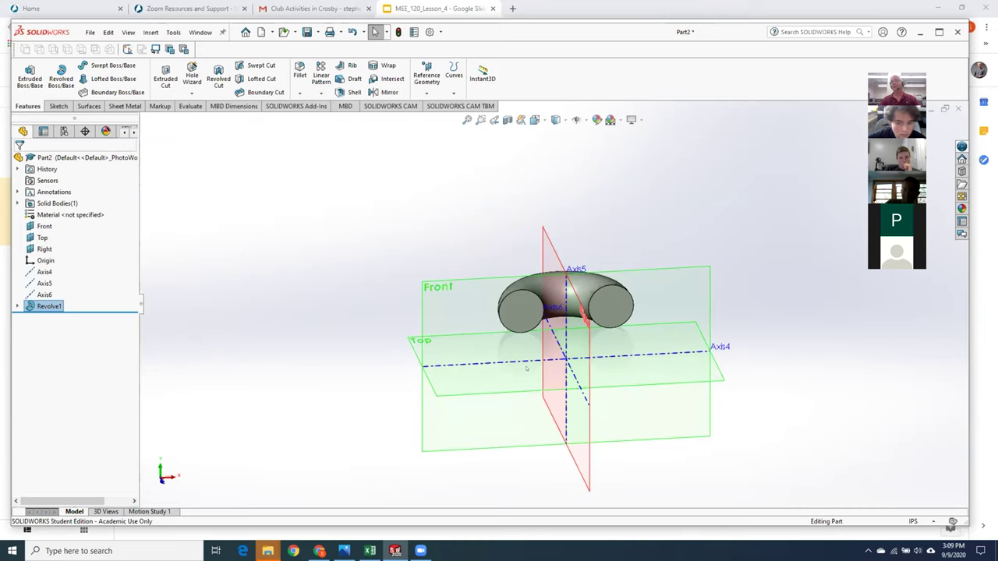
pyautogui.moveTo(535, 379); pyautogui.dragTo(169, 361, button='middle')
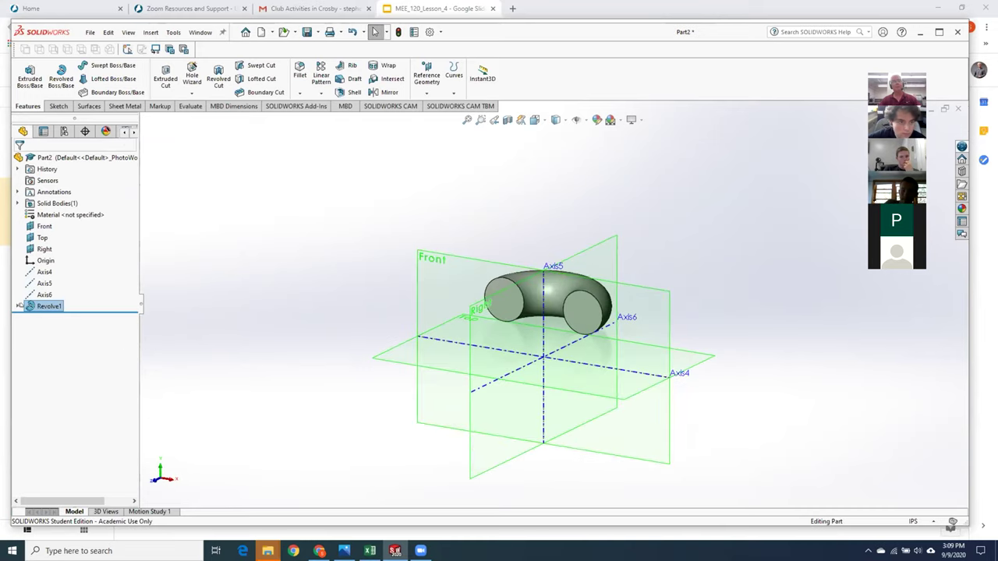
# Step: Open the revolve for editing, remove its axis of revolution and select the vertical axis, Axis5, again
pyautogui.rightClick(27, 305)
pyautogui.click(49, 306)
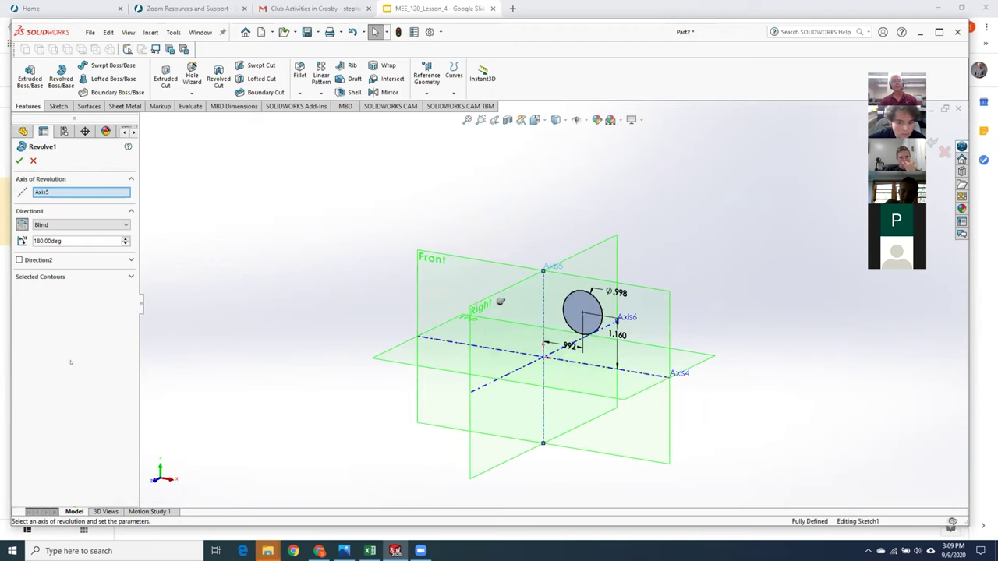
pyautogui.click(53, 193)
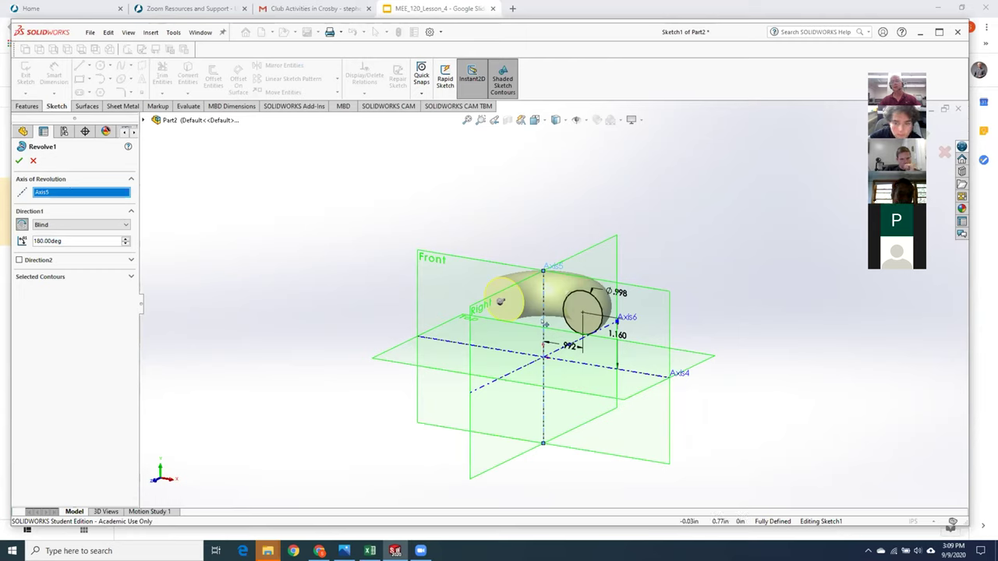
pyautogui.press('Delete')
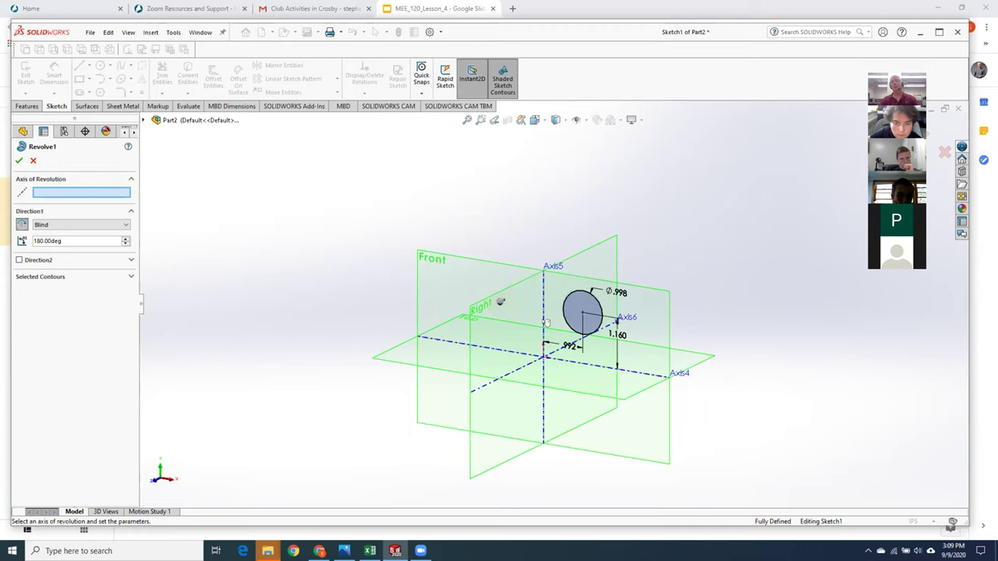
pyautogui.click(545, 281)
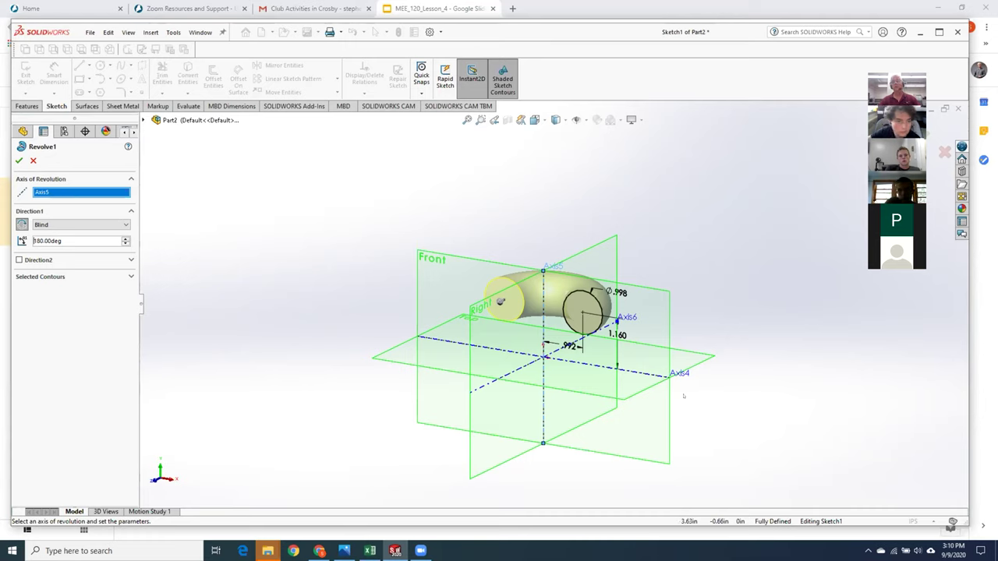
# Step: Replace the axis of revolution with the horizontal Axis4, reverse the revolve direction and accept the feature
pyautogui.rightClick(101, 192)
pyautogui.click(126, 200)
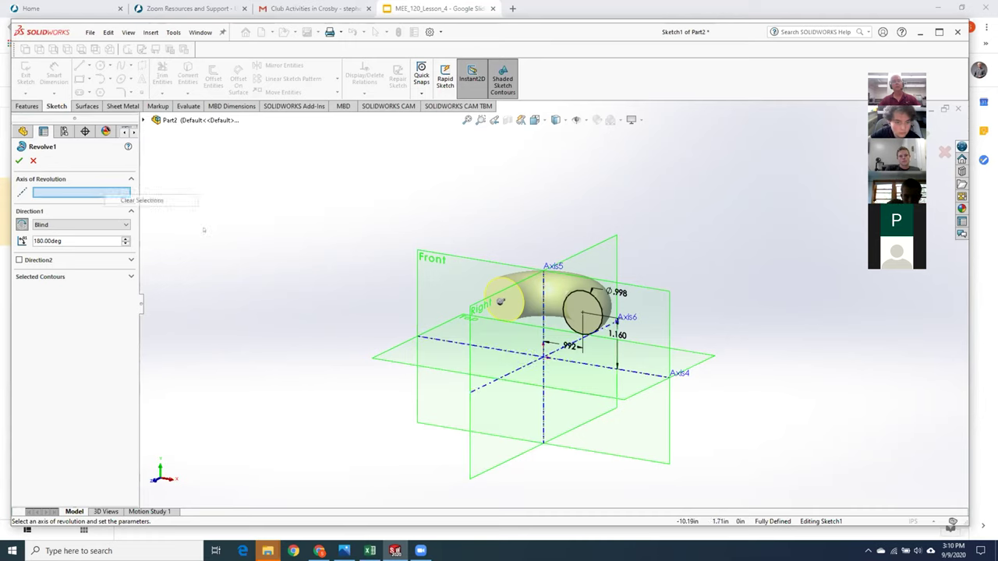
pyautogui.click(584, 364)
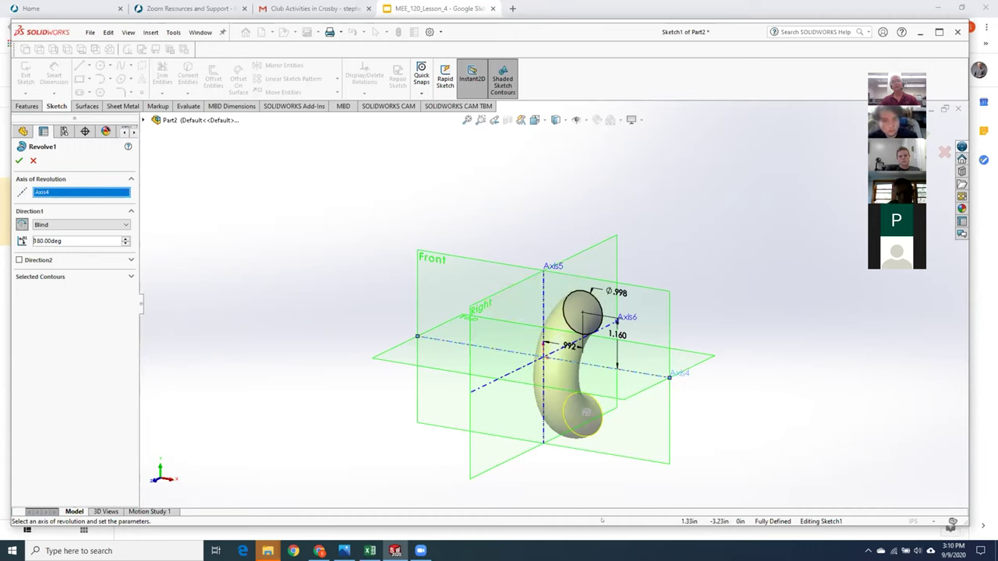
pyautogui.click(22, 225)
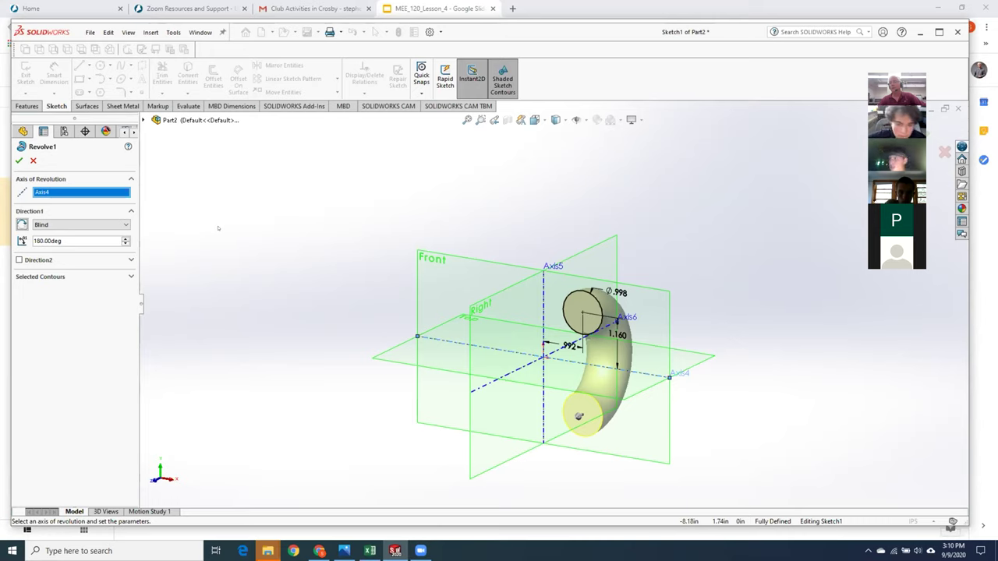
pyautogui.click(19, 160)
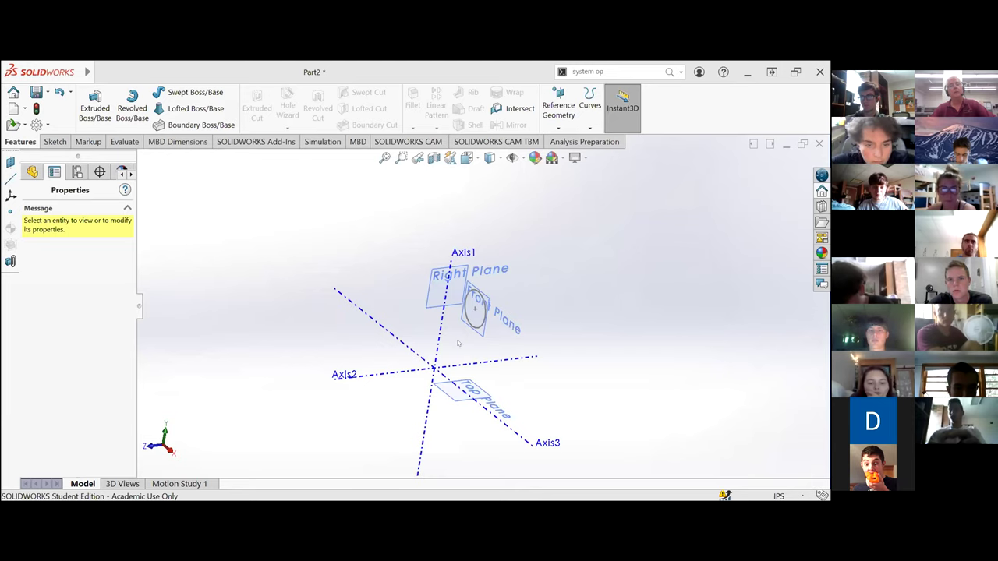
pyautogui.scroll(-2, 458, 343)
pyautogui.scroll(4, 458, 343)
pyautogui.scroll(-2, 458, 339)
pyautogui.scroll(2, 506, 263)
pyautogui.scroll(-2, 506, 264)
pyautogui.scroll(1, 505, 263)
pyautogui.scroll(-3, 505, 264)
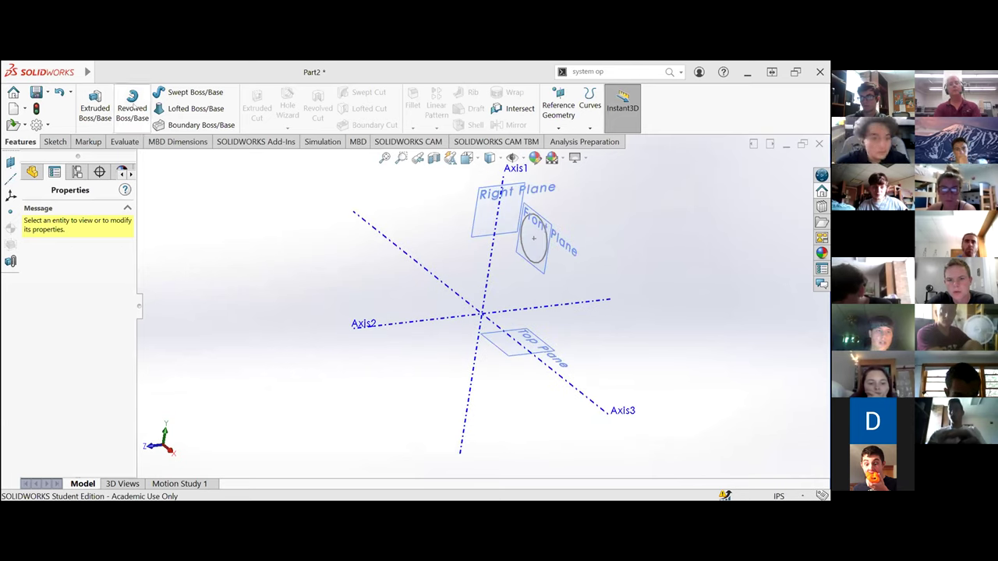
pyautogui.click(134, 107)
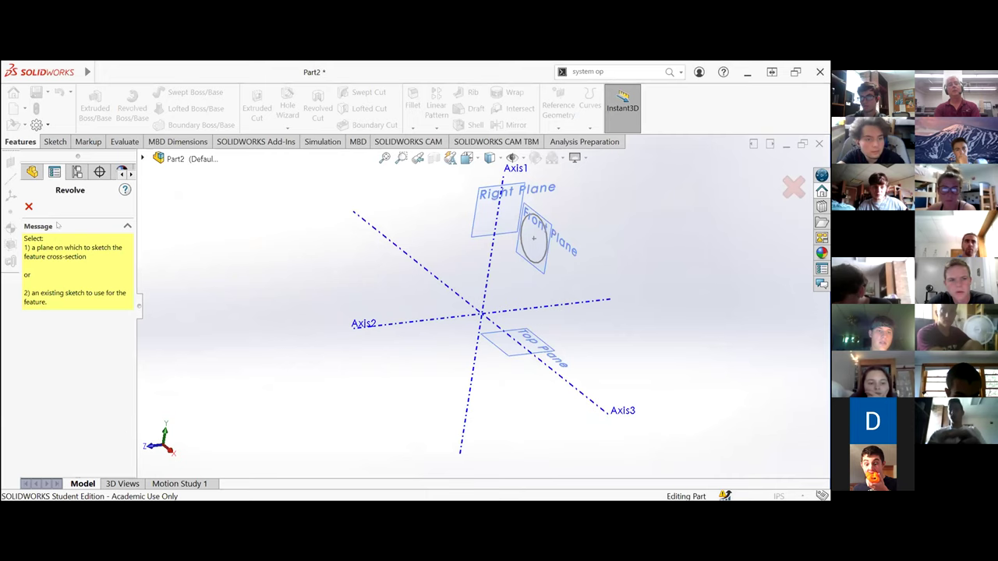
pyautogui.click(503, 211)
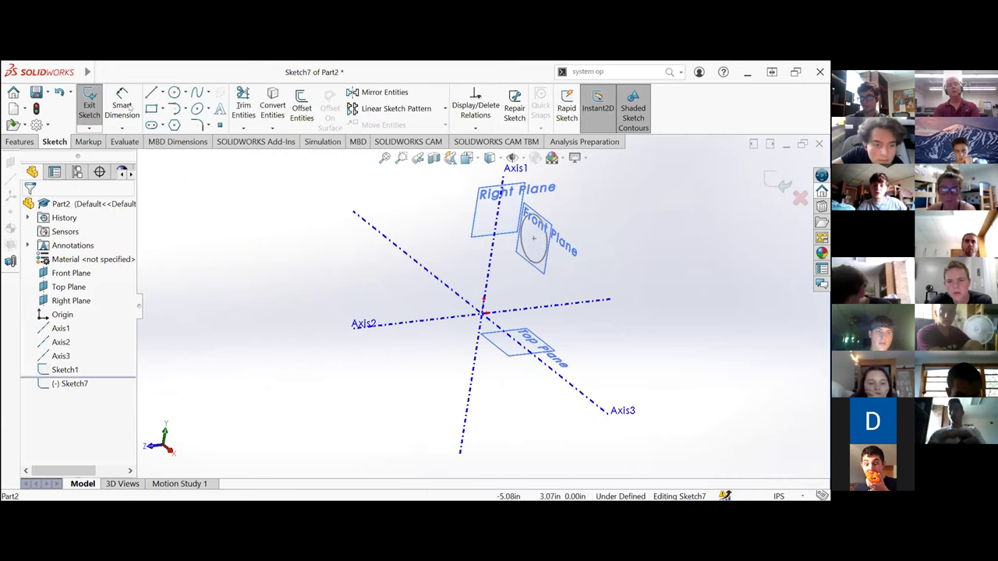
pyautogui.click(87, 109)
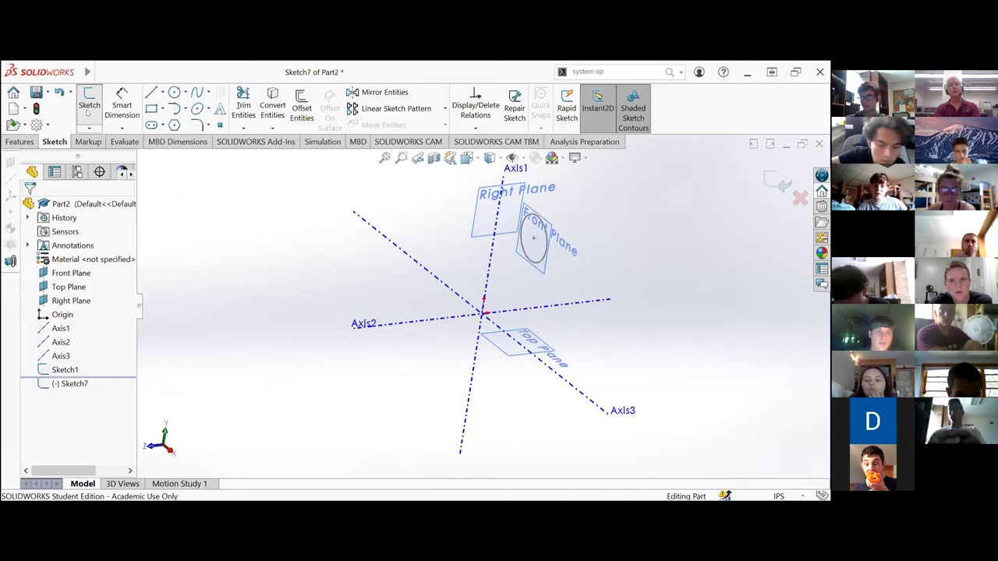
pyautogui.click(132, 107)
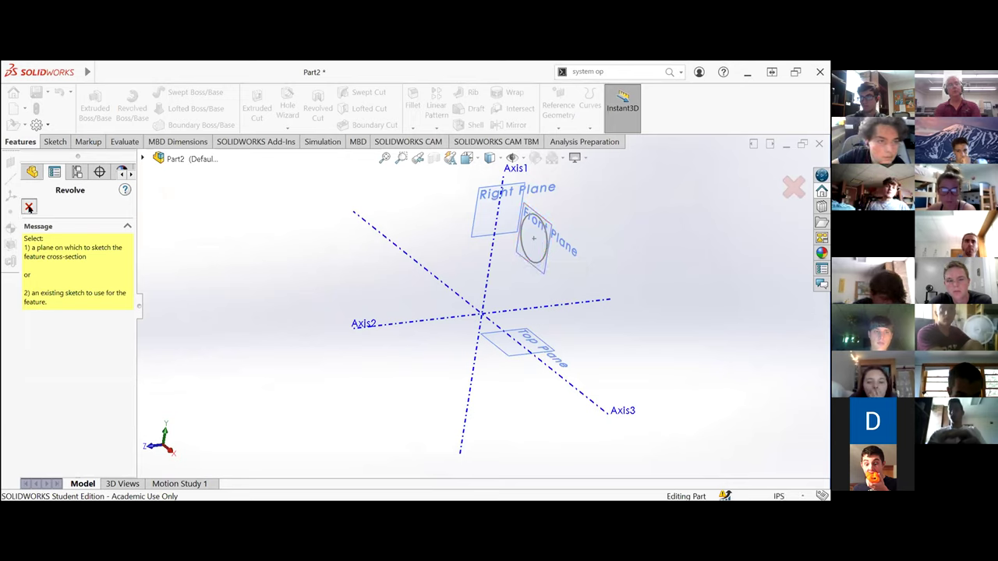
pyautogui.click(29, 207)
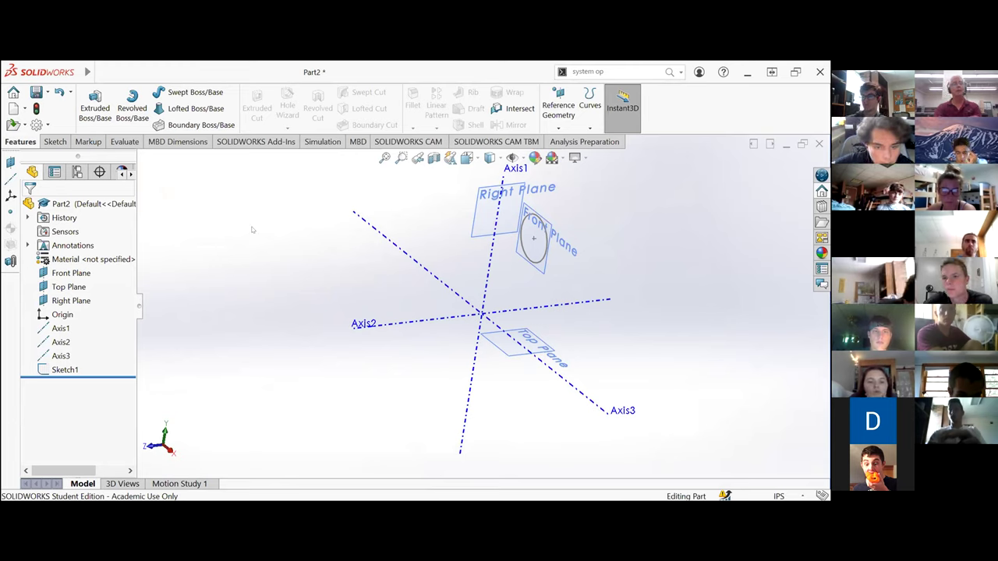
# Step: Revolve the existing circle sketch, Sketch1, a full 360° about the vertical Axis1 and accept the feature
pyautogui.click(63, 370)
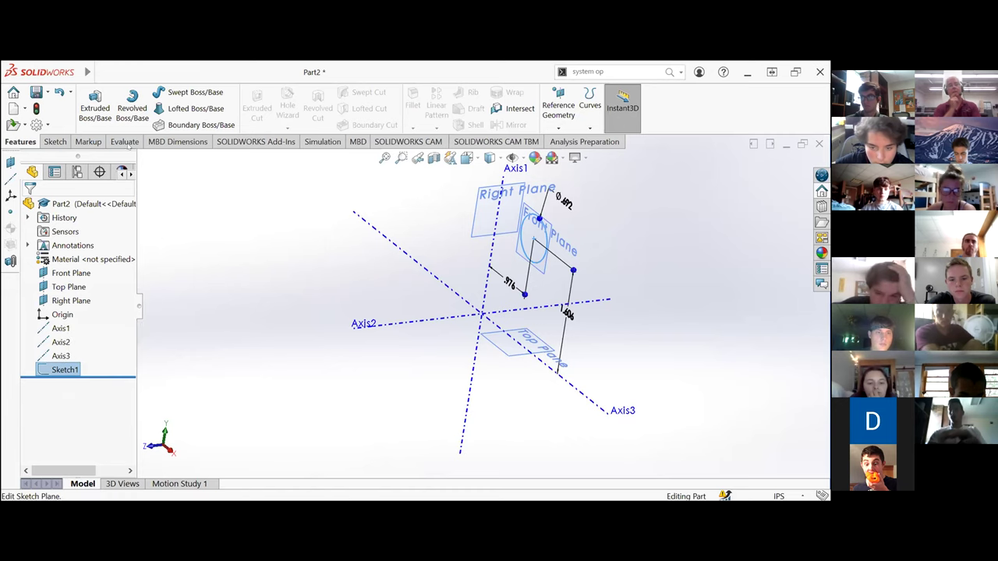
pyautogui.click(132, 105)
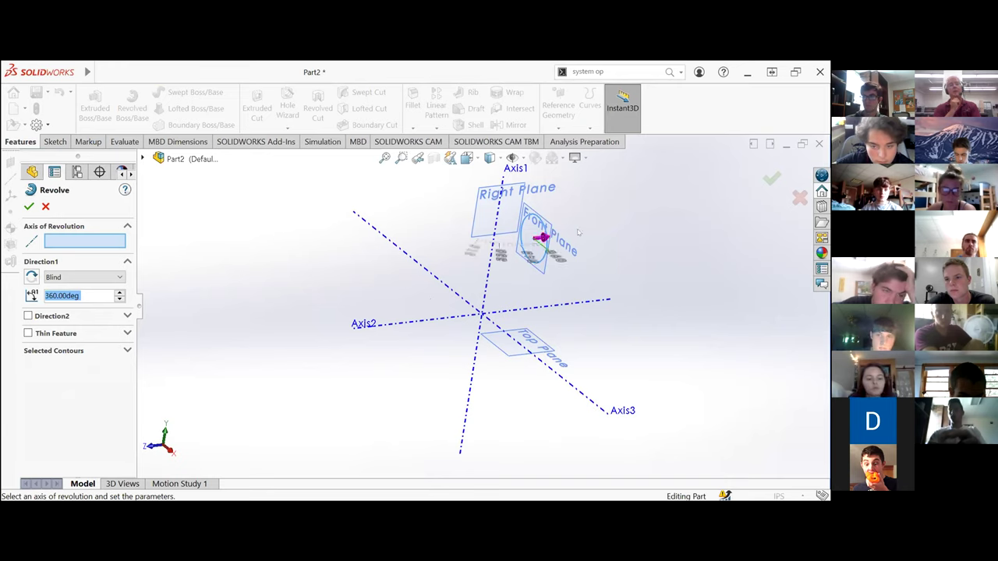
pyautogui.click(86, 241)
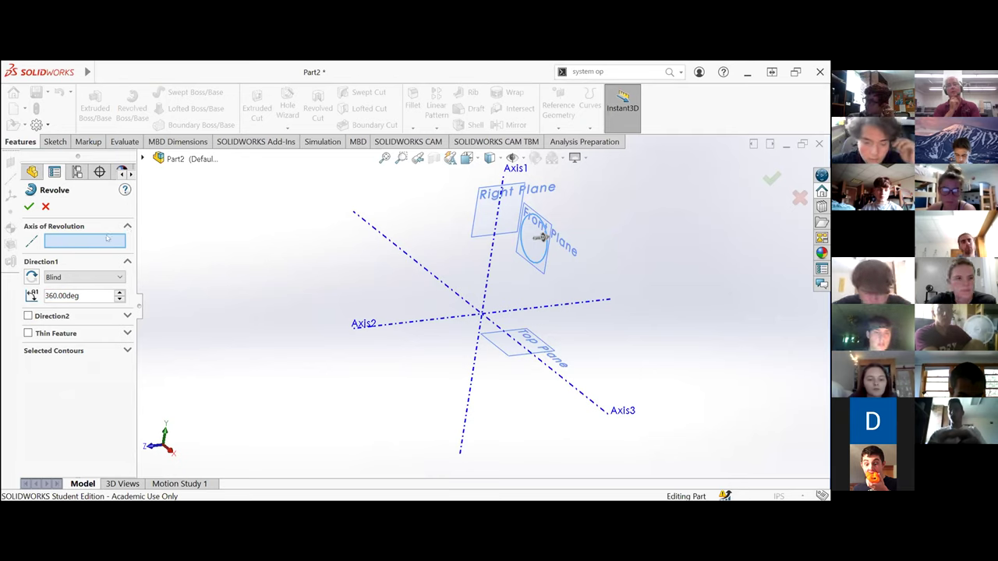
pyautogui.click(114, 228)
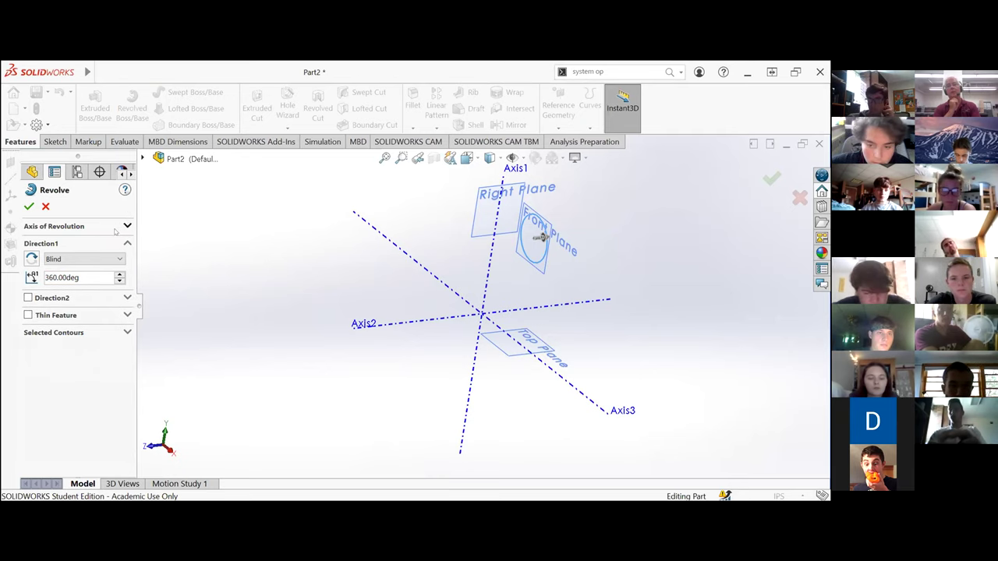
pyautogui.click(117, 228)
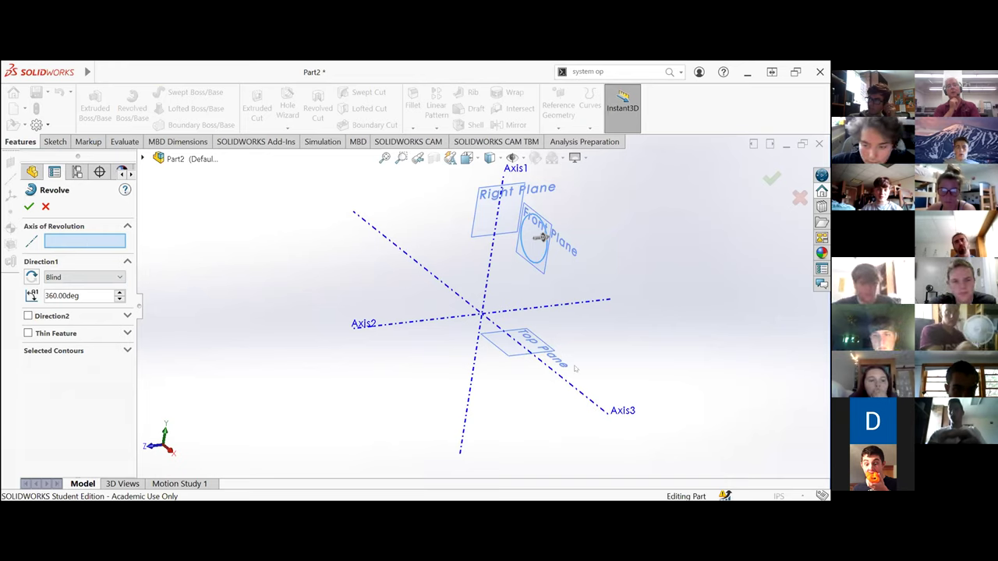
pyautogui.click(538, 238)
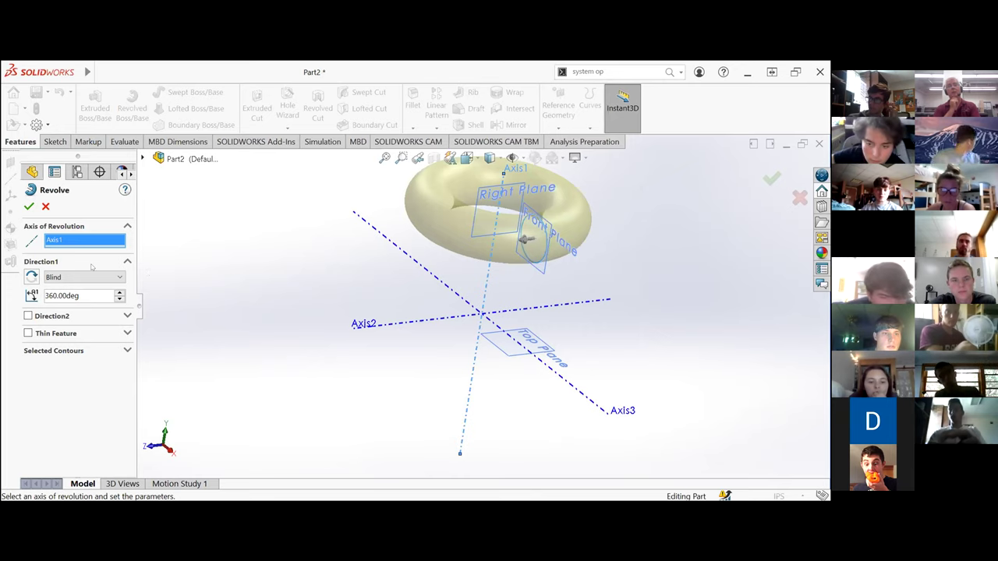
pyautogui.click(29, 205)
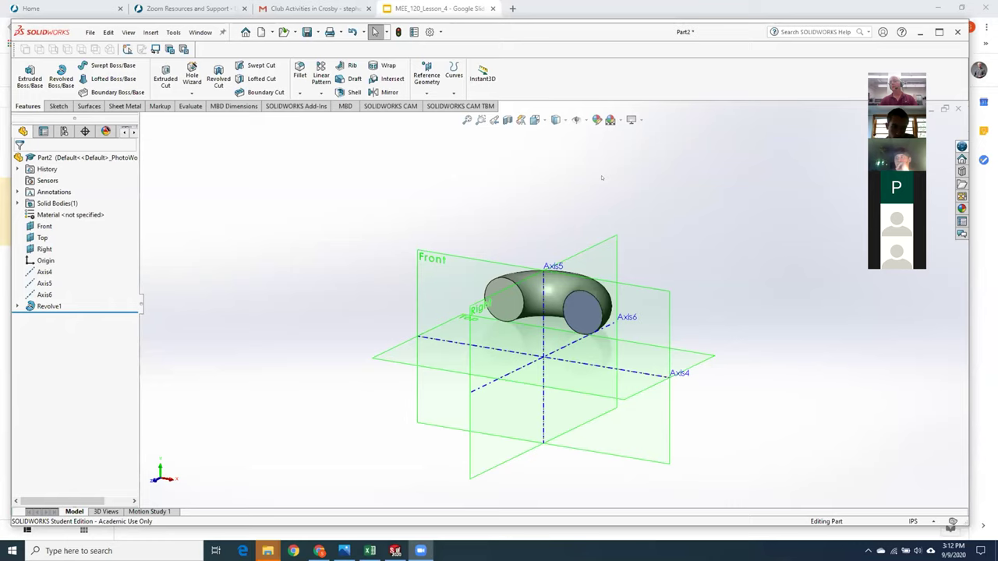
# Step: Close the revolve demonstration part without saving it and create a new part
pyautogui.hotkey('ctrl', 'w')
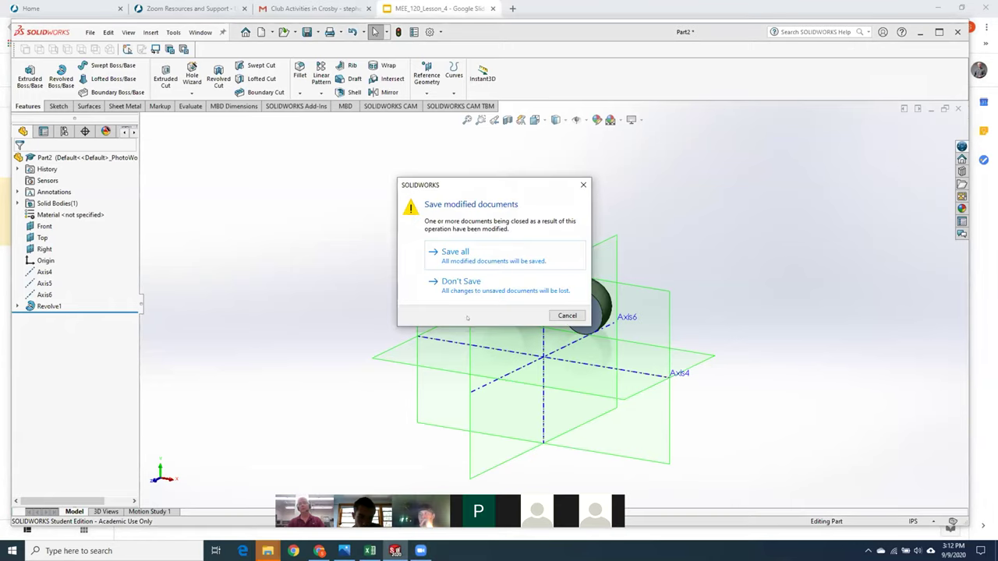
pyautogui.click(458, 282)
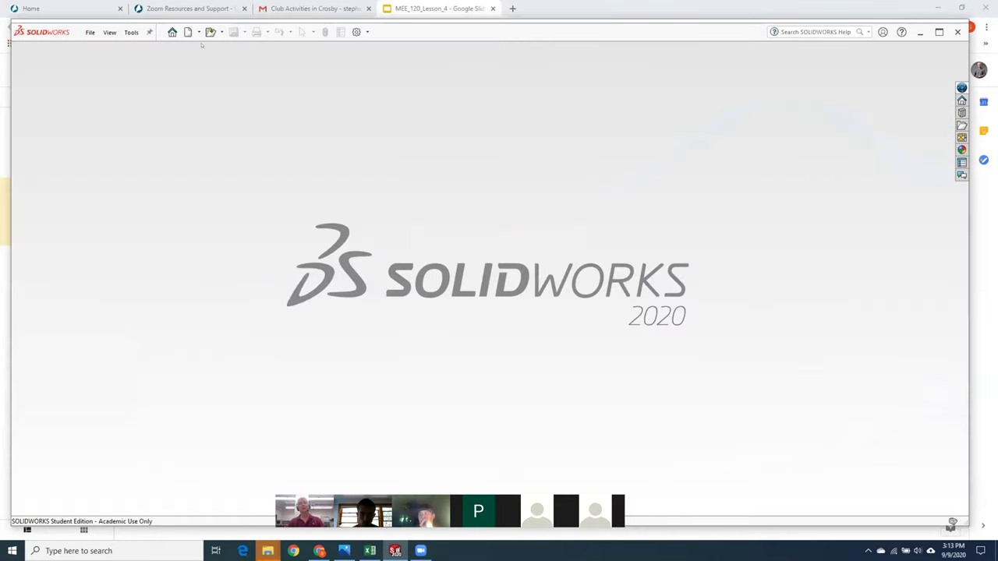
pyautogui.click(187, 32)
pyautogui.click(521, 392)
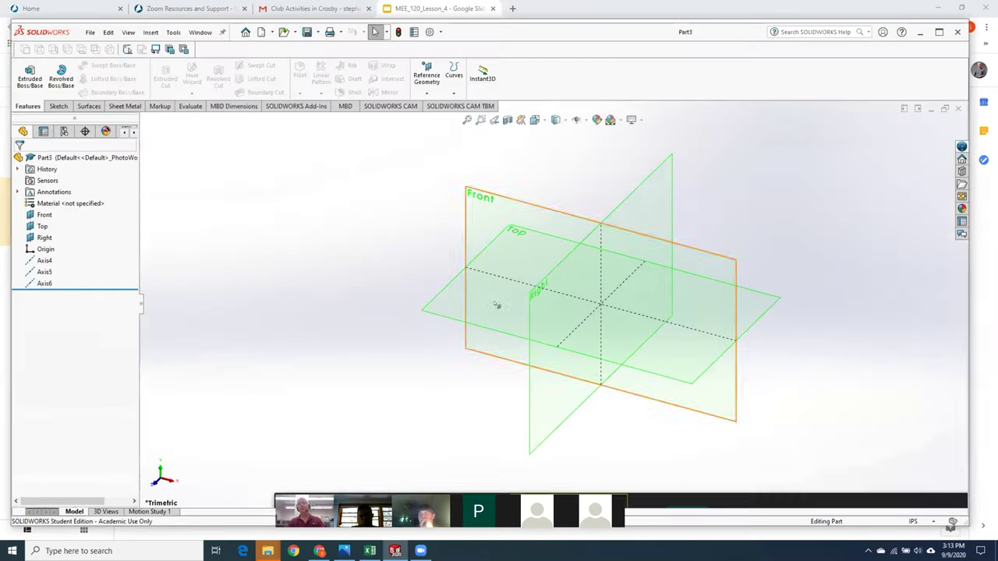
# Step: Start a sketch on the Front plane and show the reference axes
pyautogui.rightClick(511, 201)
pyautogui.click(537, 185)
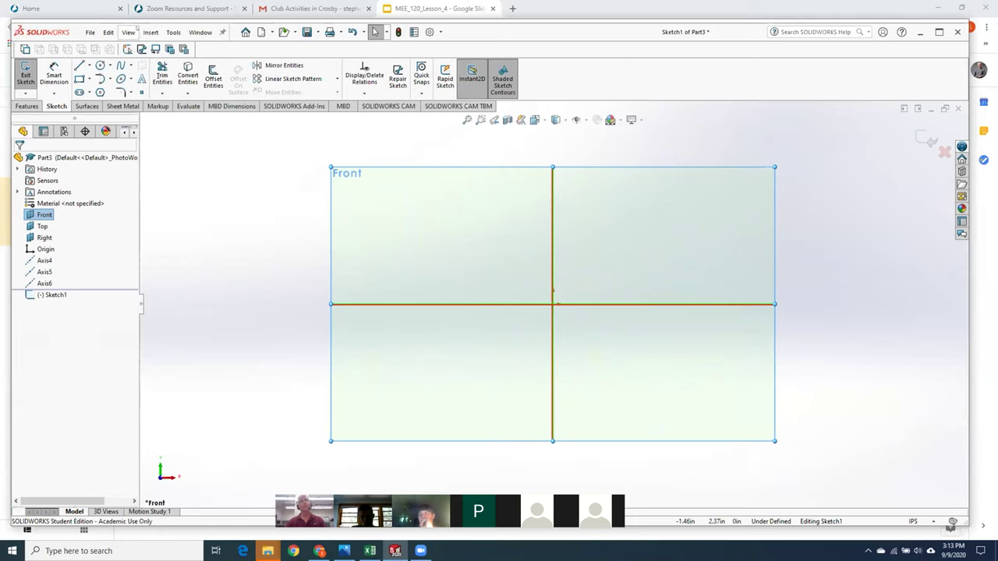
pyautogui.click(129, 32)
pyautogui.moveTo(179, 123)
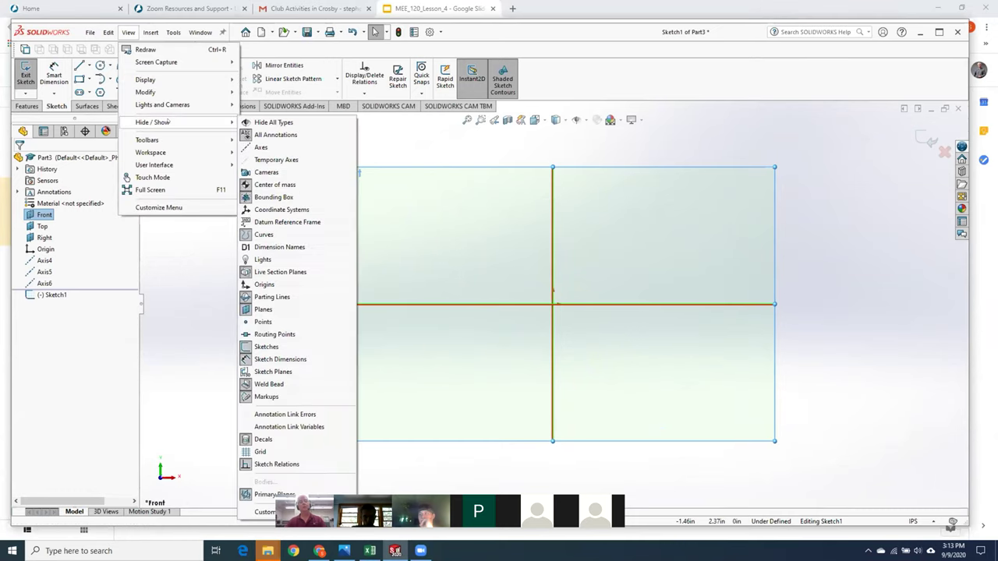
pyautogui.click(251, 148)
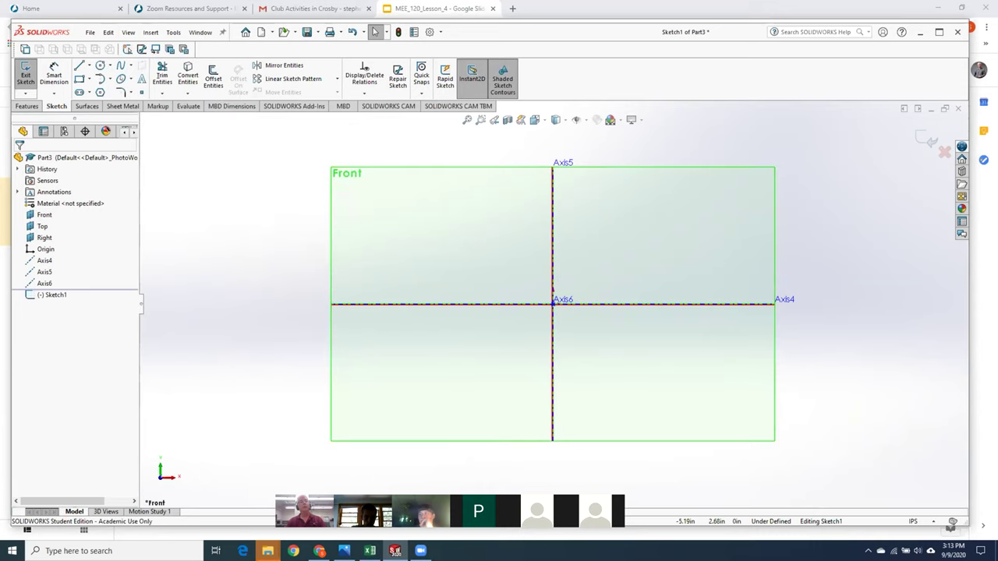
# Step: Sketch a corner rectangle about 1.36 in wide and 2.32 in high, up and to the right from the origin
pyautogui.click(79, 78)
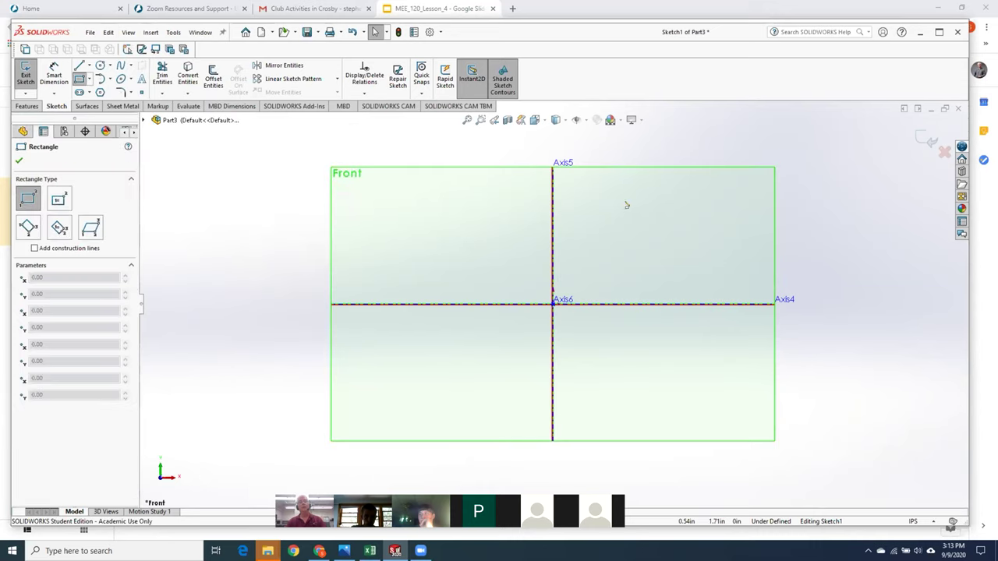
pyautogui.click(552, 304)
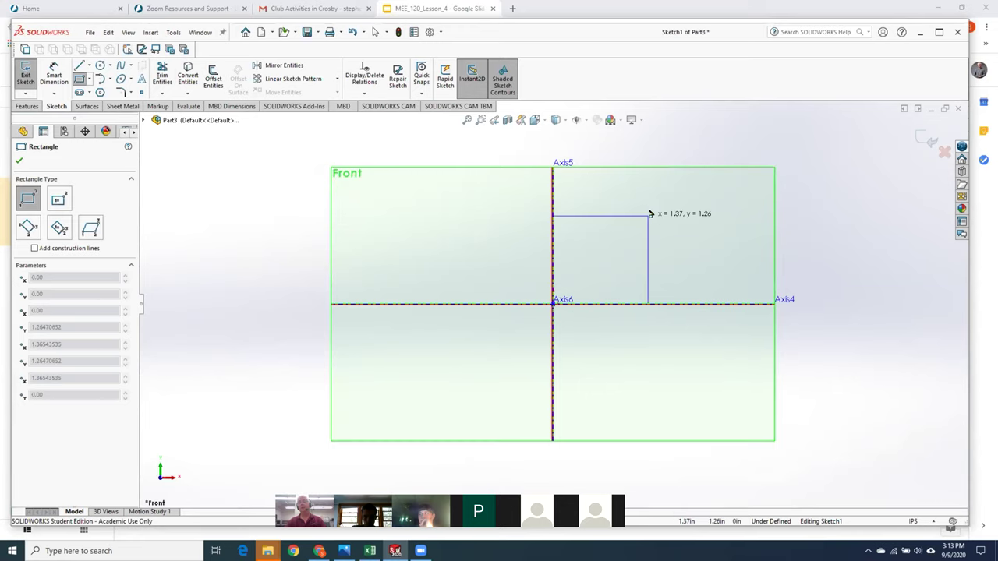
pyautogui.click(647, 143)
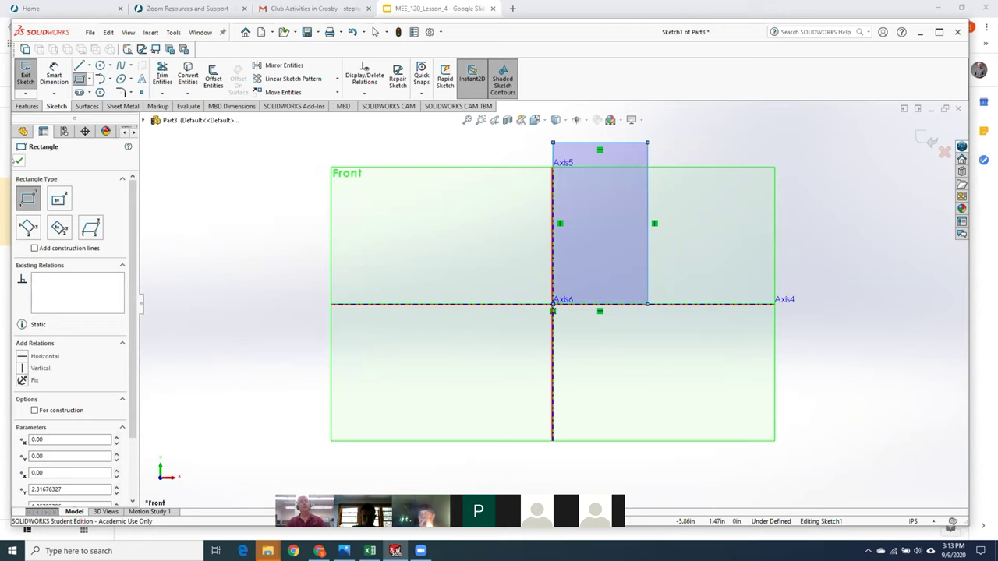
pyautogui.click(18, 160)
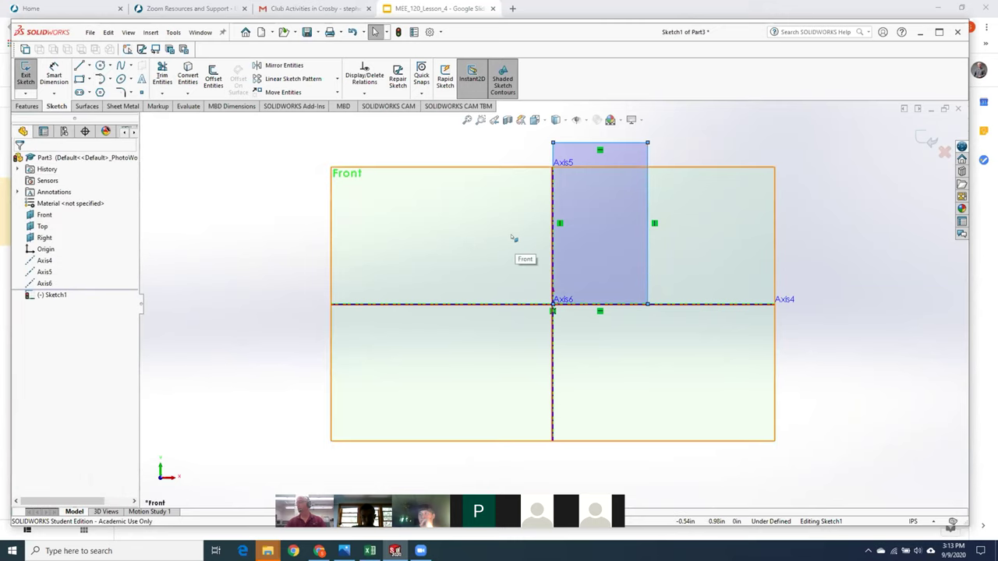
# Step: Dimension the rectangle's vertical side along Axis5 and set its length to 11.75 in
pyautogui.click(552, 153)
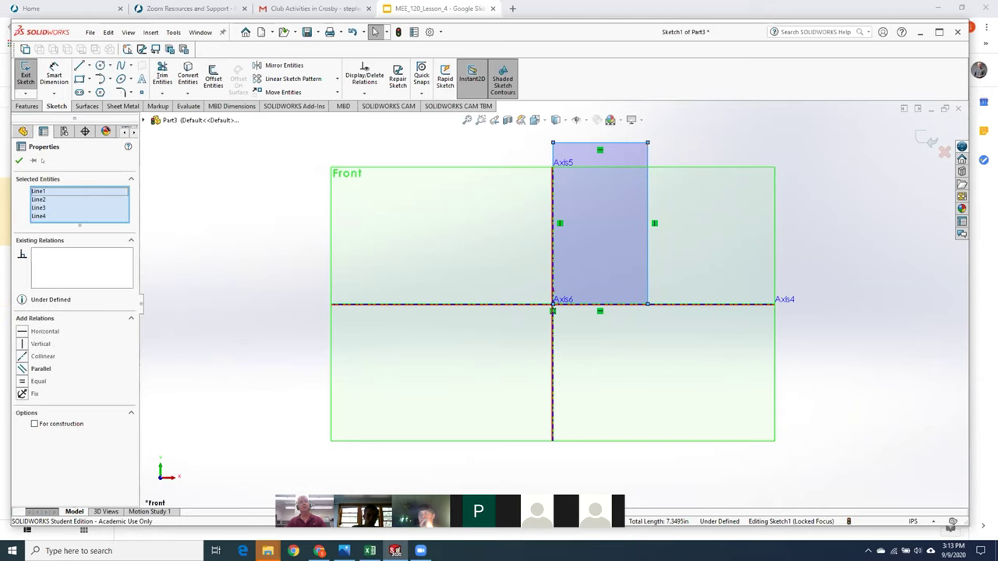
pyautogui.click(54, 74)
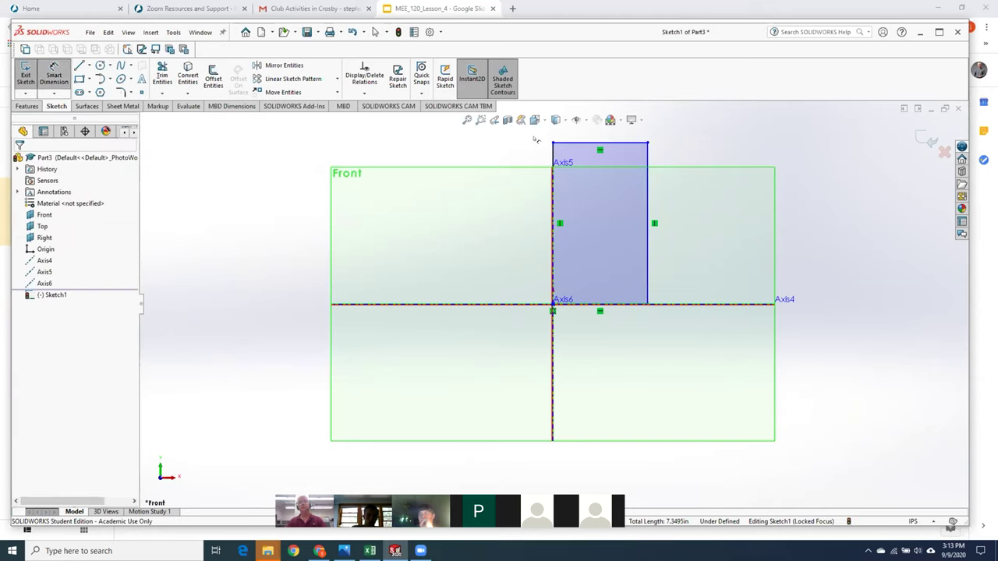
pyautogui.click(553, 160)
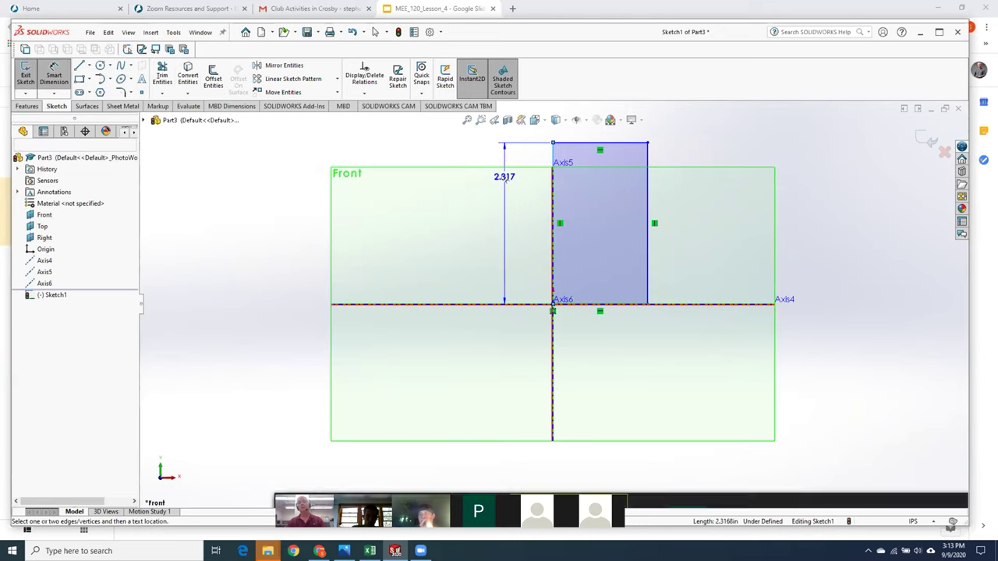
pyautogui.click(504, 171)
pyautogui.write('11.')
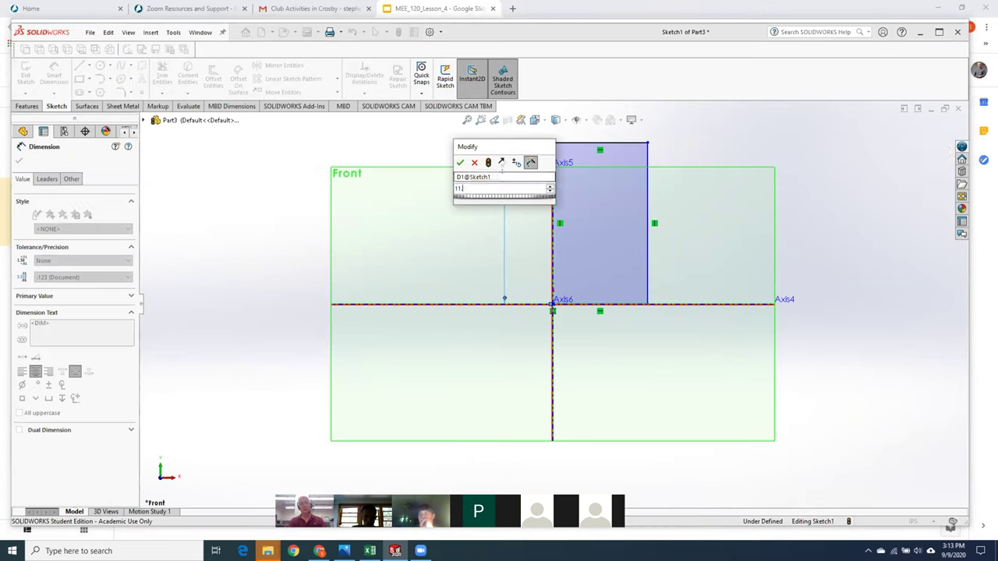
pyautogui.write('75')
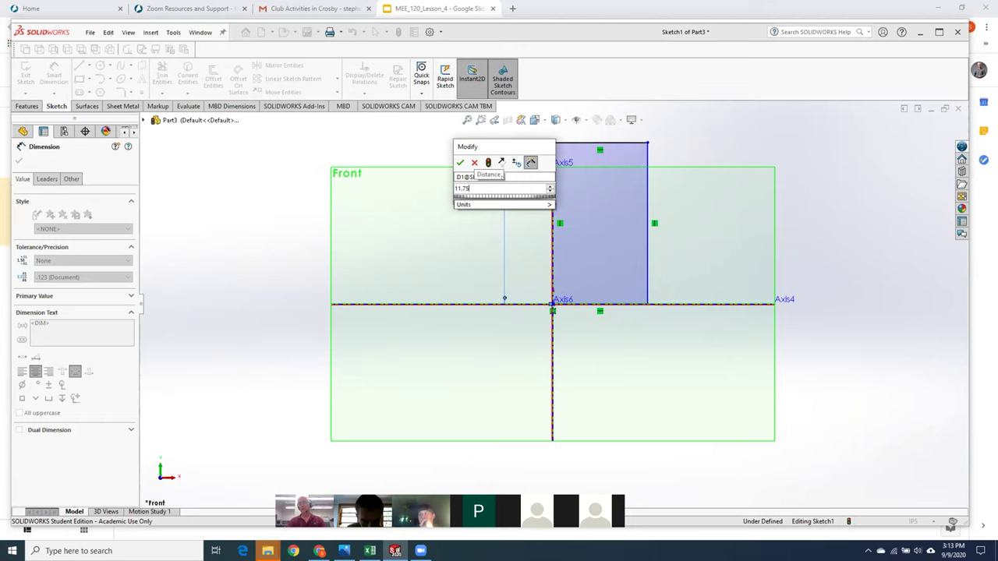
pyautogui.press('Return')
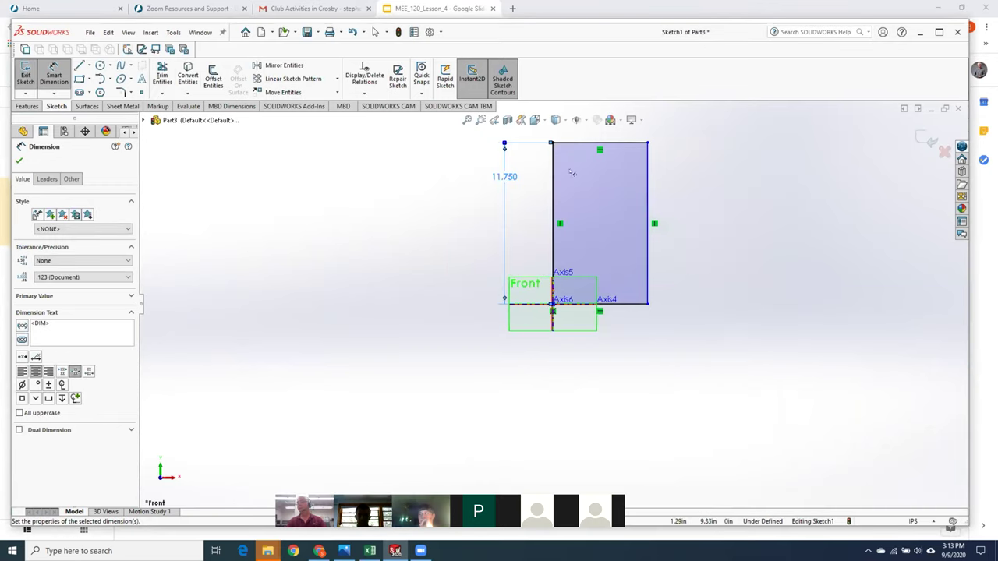
# Step: Sketch a vertical line about 3.99 in long across the rectangle's upper edge near Axis5 and trim the portion above the rectangle
pyautogui.scroll(-3, 616, 234)
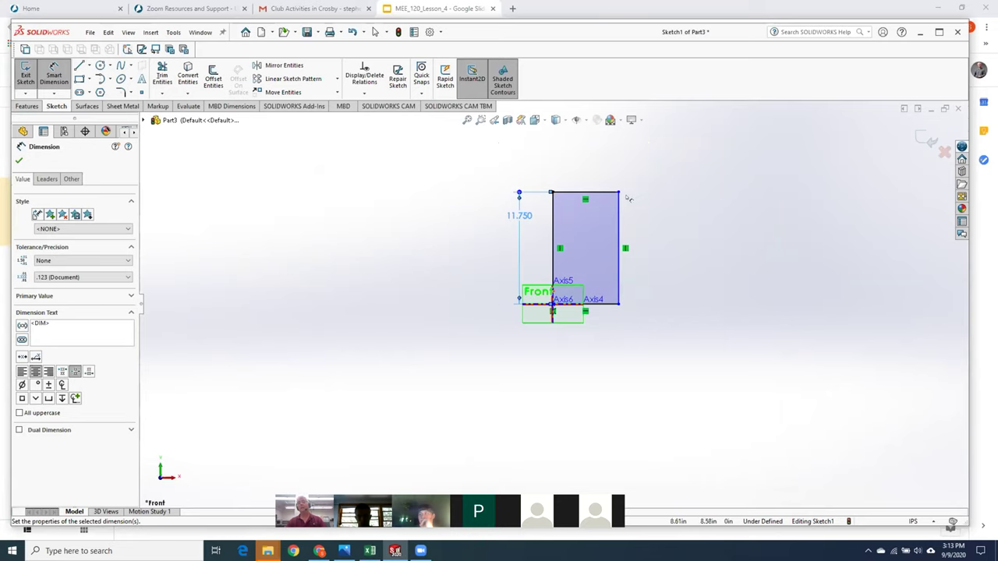
pyautogui.scroll(2, 627, 253)
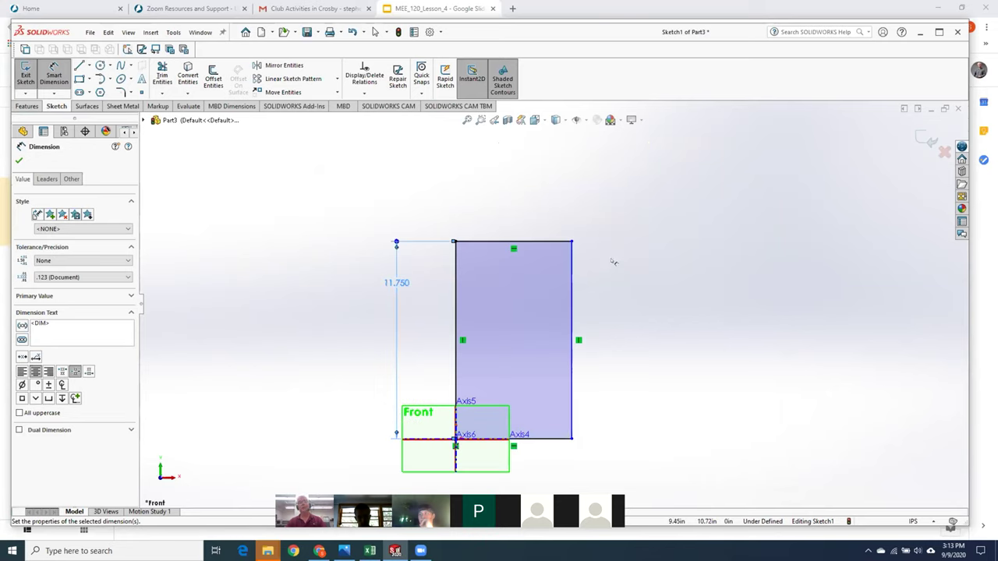
pyautogui.press('l')
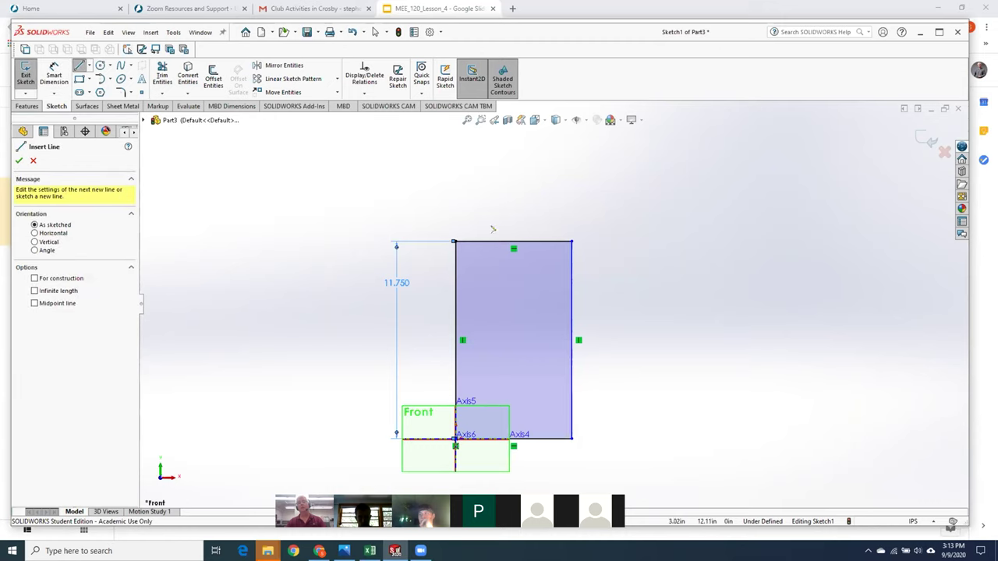
pyautogui.click(476, 210)
pyautogui.click(476, 276)
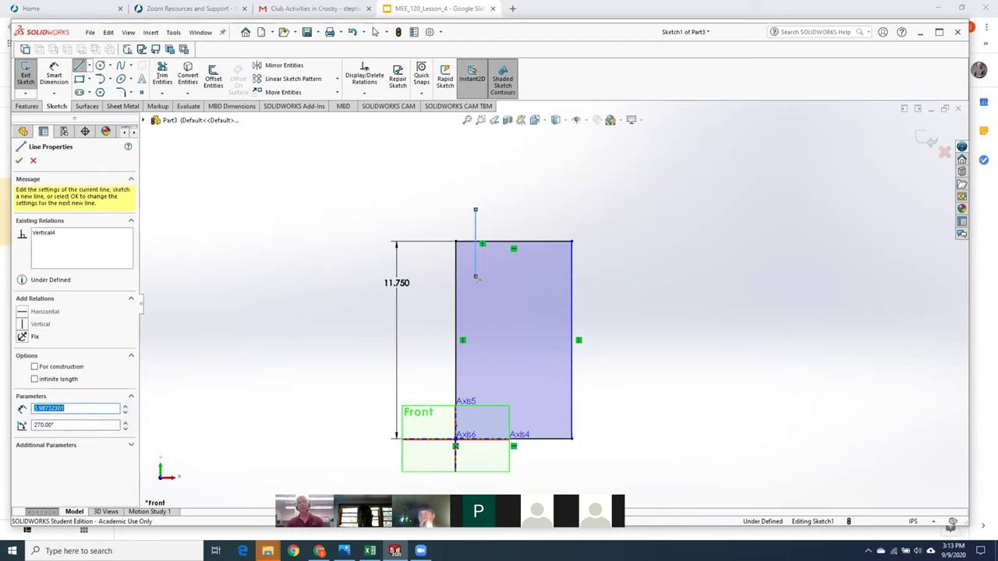
pyautogui.press('Escape')
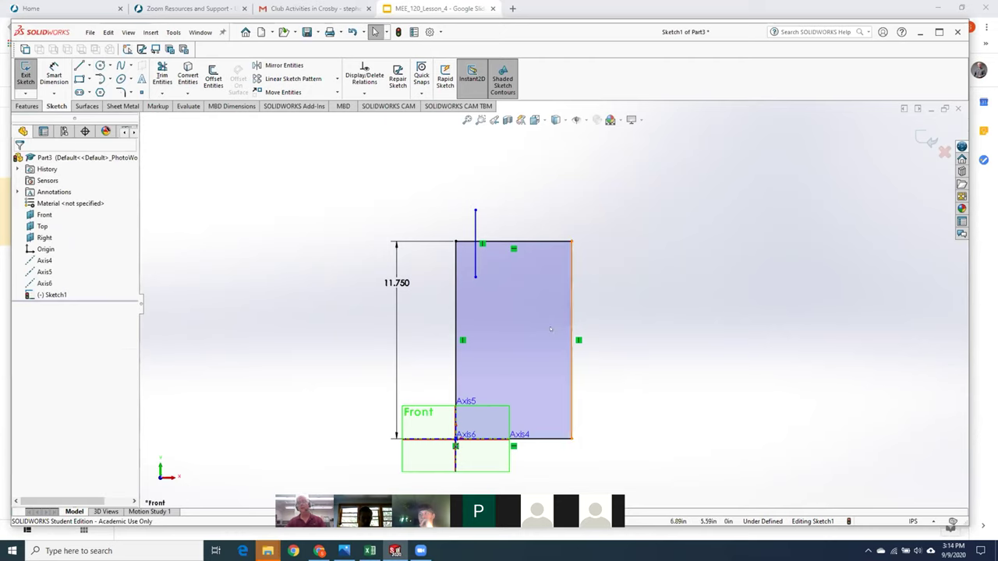
pyautogui.click(161, 75)
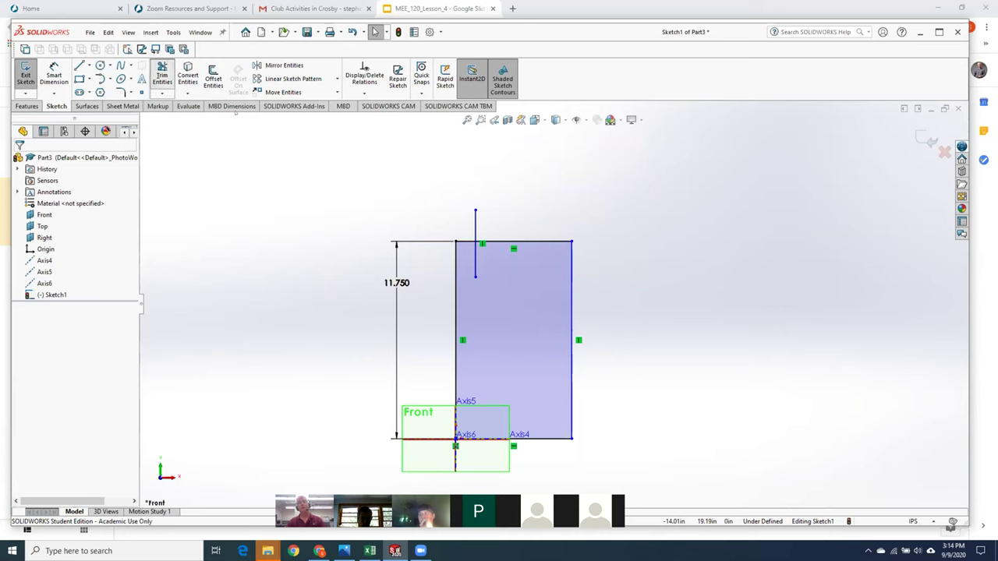
pyautogui.moveTo(466, 224); pyautogui.dragTo(475, 226)
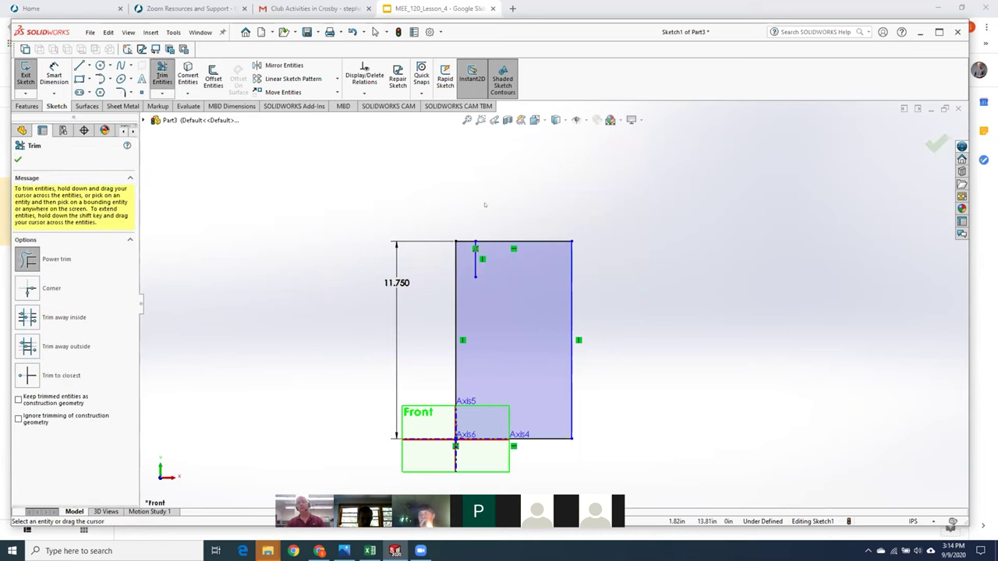
# Step: Trim the rectangle's upper edge beyond the short vertical line and move the outer side's free end to about X 3.95 in, Y 5.87 in
pyautogui.moveTo(492, 203); pyautogui.dragTo(530, 243)
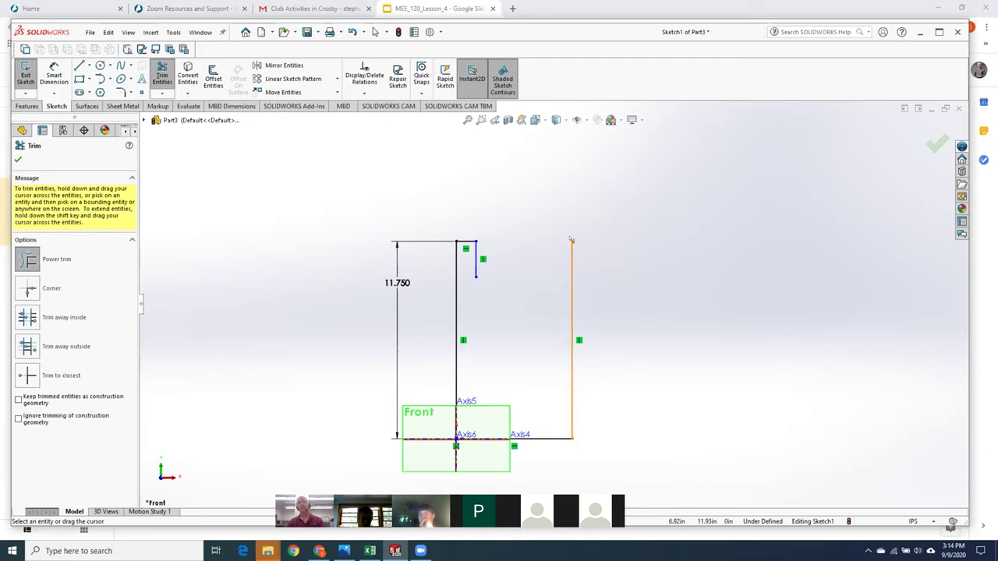
pyautogui.click(18, 158)
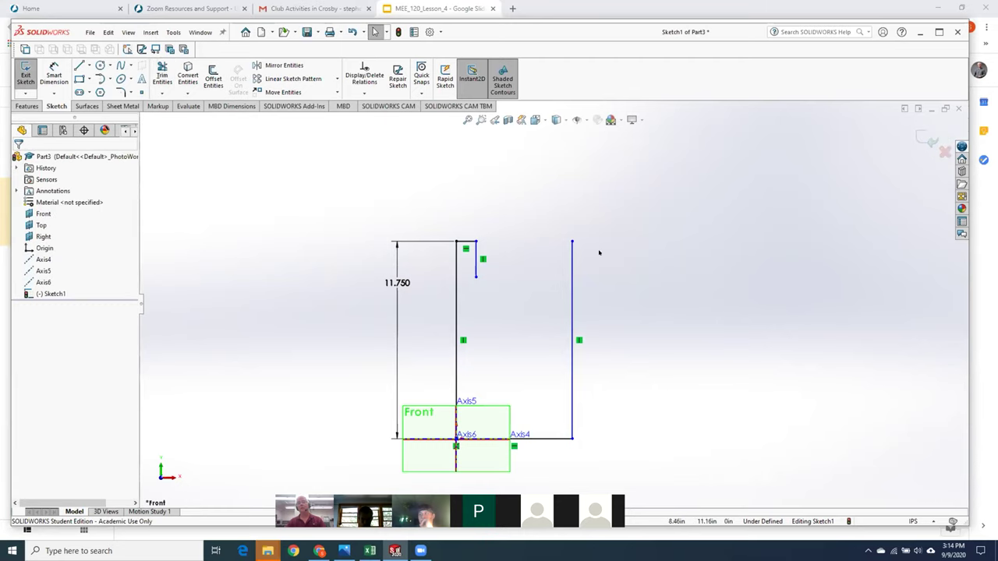
pyautogui.moveTo(572, 240); pyautogui.dragTo(523, 341)
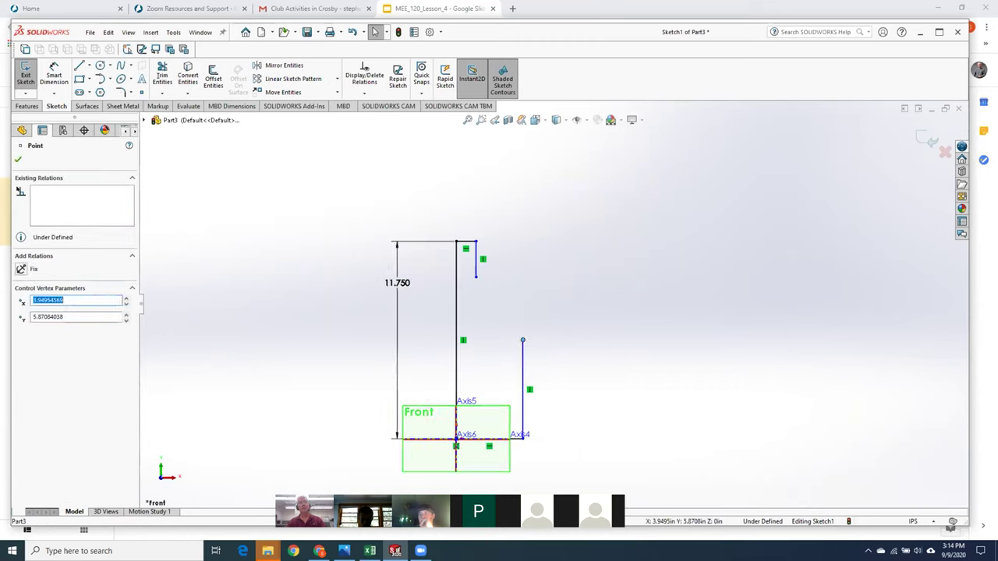
pyautogui.click(17, 159)
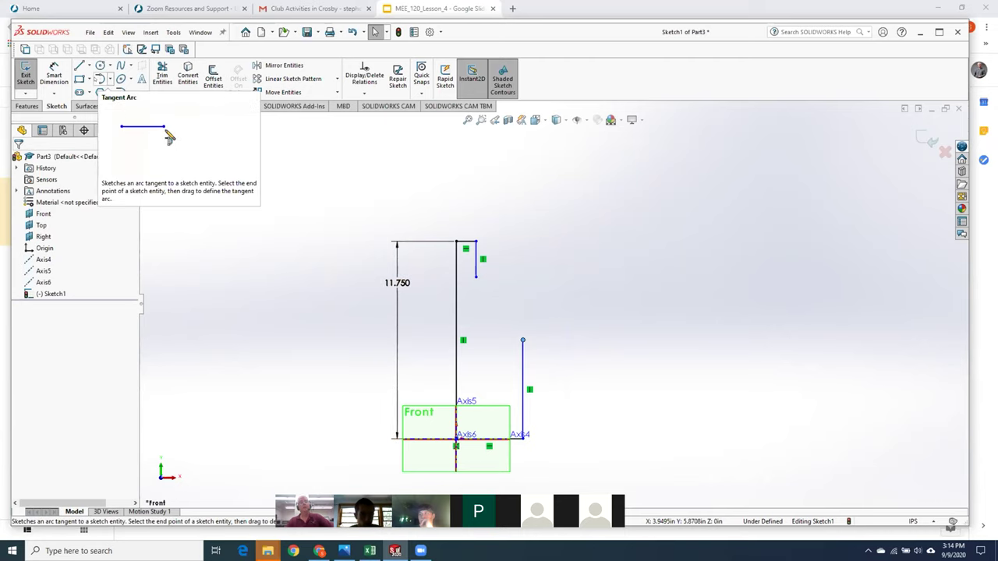
# Step: Sketch a tangent arc of about 2.09 in radius from the outer side's upper end, curving inward toward the short vertical line
pyautogui.click(99, 79)
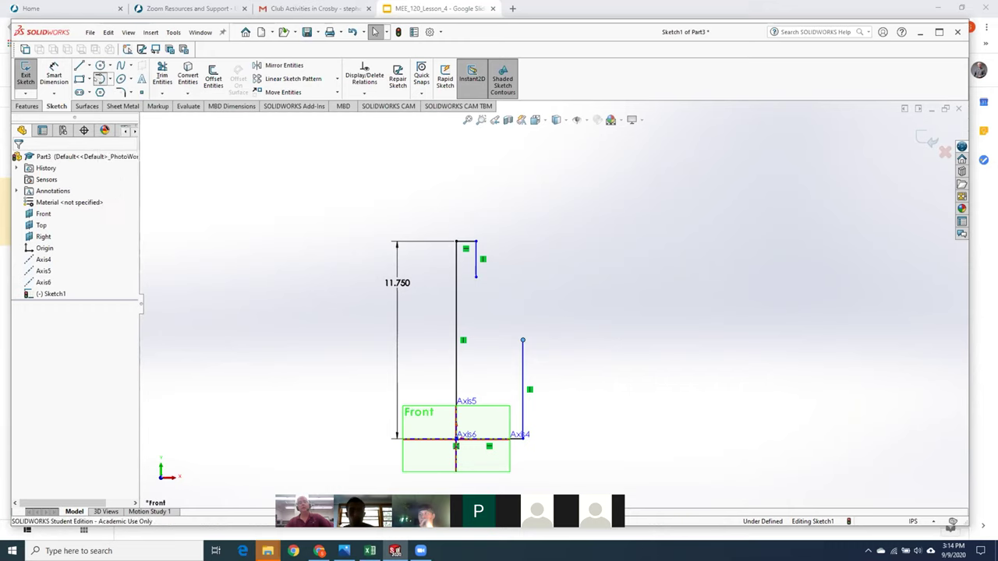
pyautogui.click(522, 342)
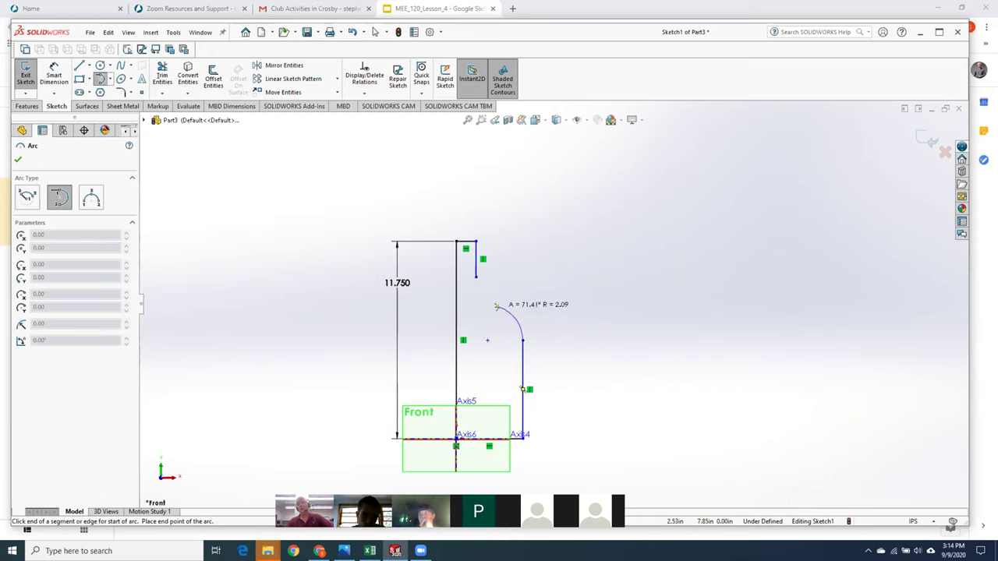
pyautogui.click(499, 307)
pyautogui.press('Escape')
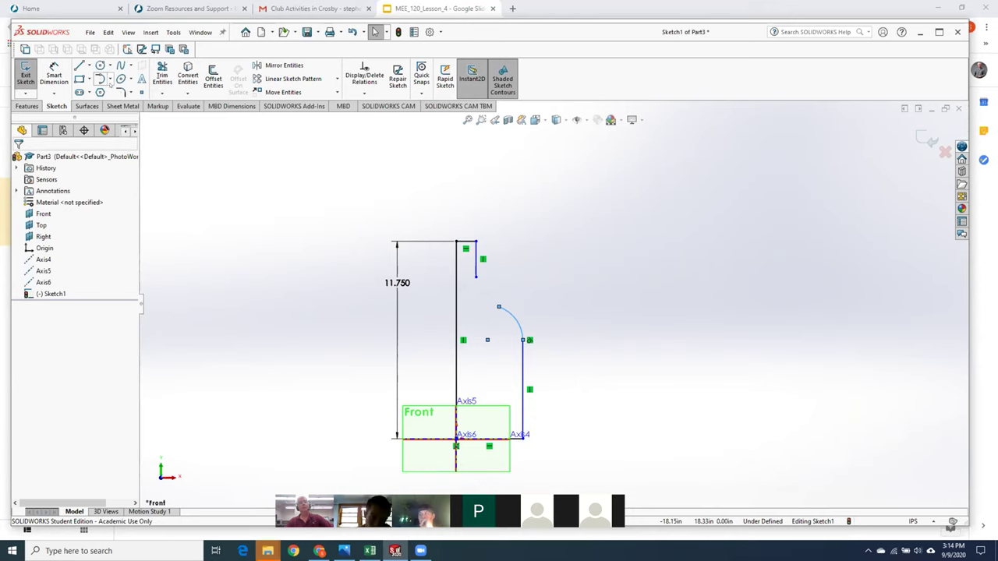
# Step: Sketch a 3-point arc of about 1.76 in radius joining the short vertical line's lower end to the tangent arc's free end
pyautogui.click(110, 81)
pyautogui.click(127, 116)
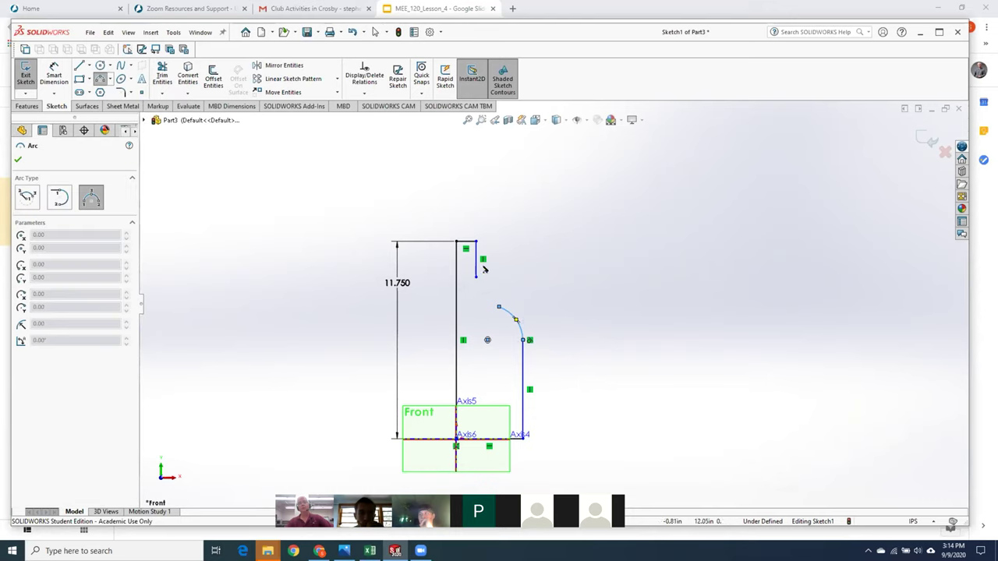
pyautogui.click(477, 277)
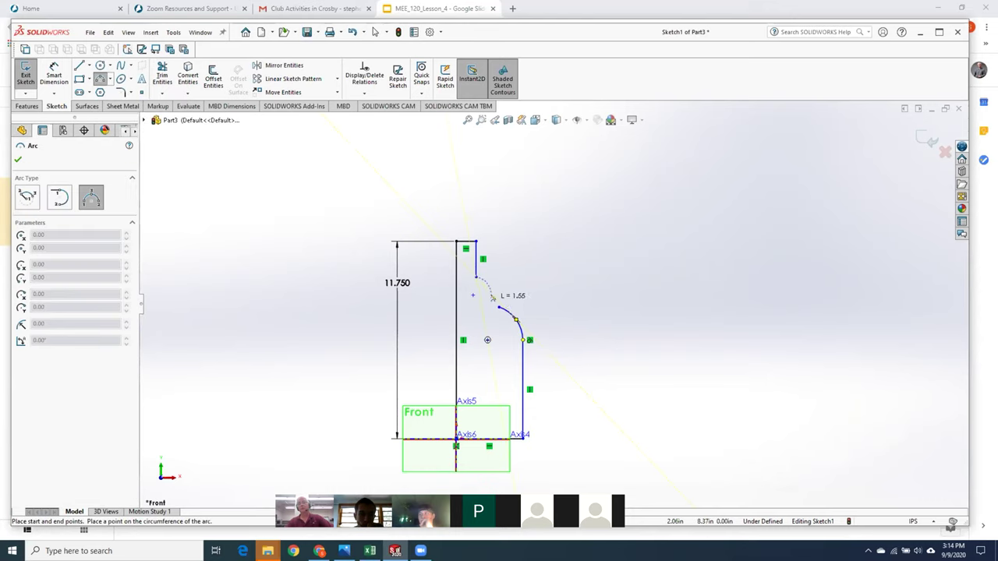
pyautogui.click(498, 306)
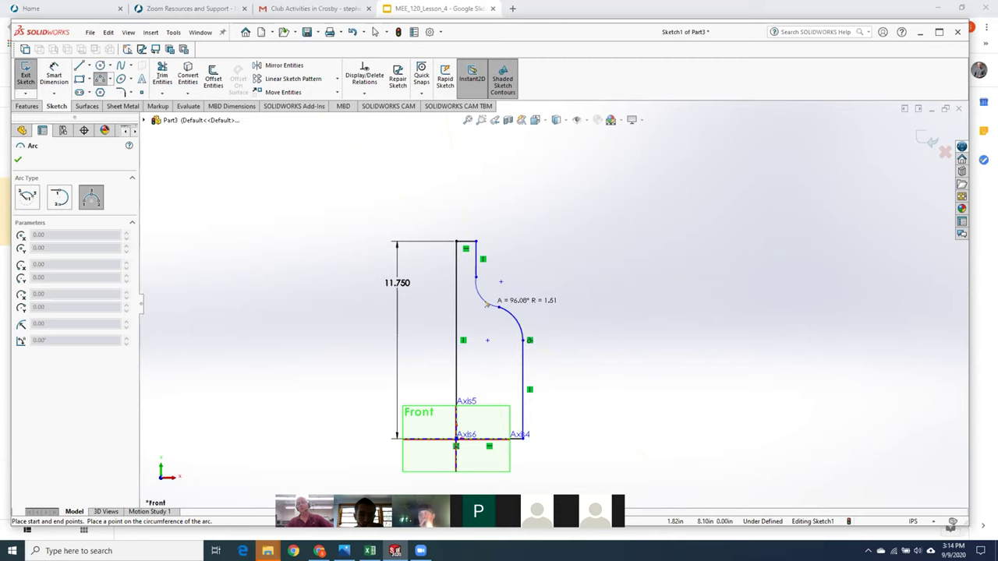
pyautogui.click(486, 303)
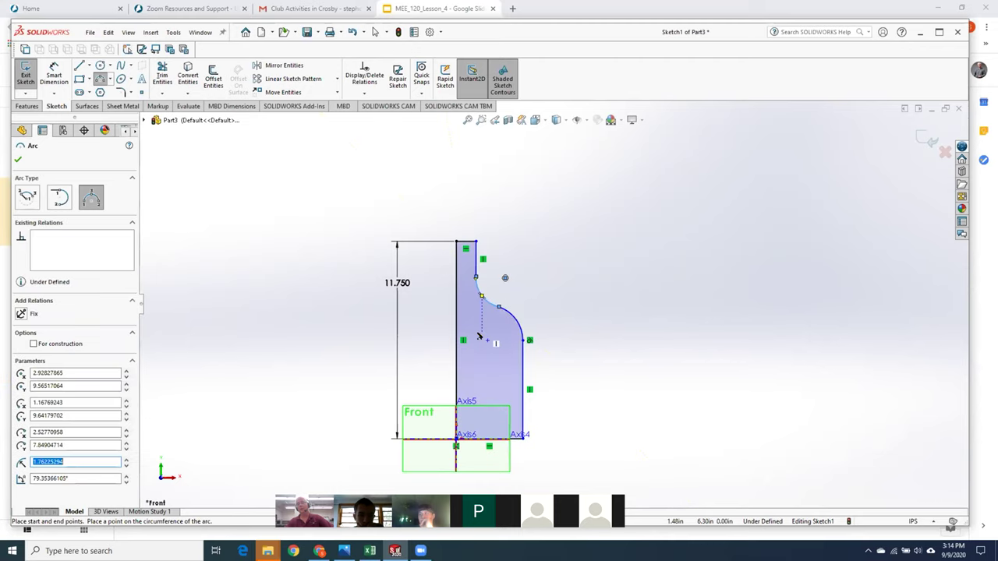
pyautogui.press('Escape')
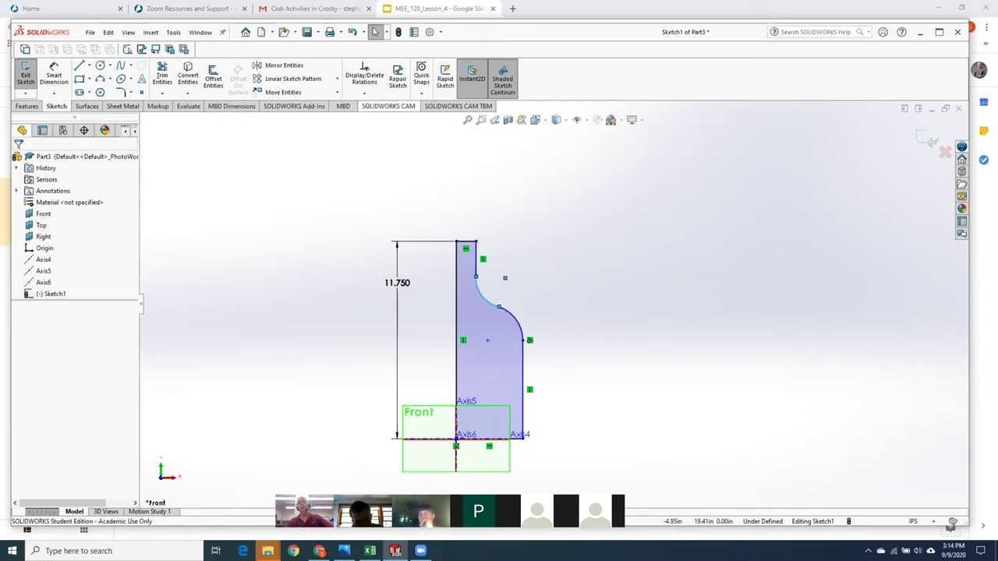
# Step: Add a Tangent relation between the two connected arcs
pyautogui.click(365, 94)
pyautogui.click(372, 116)
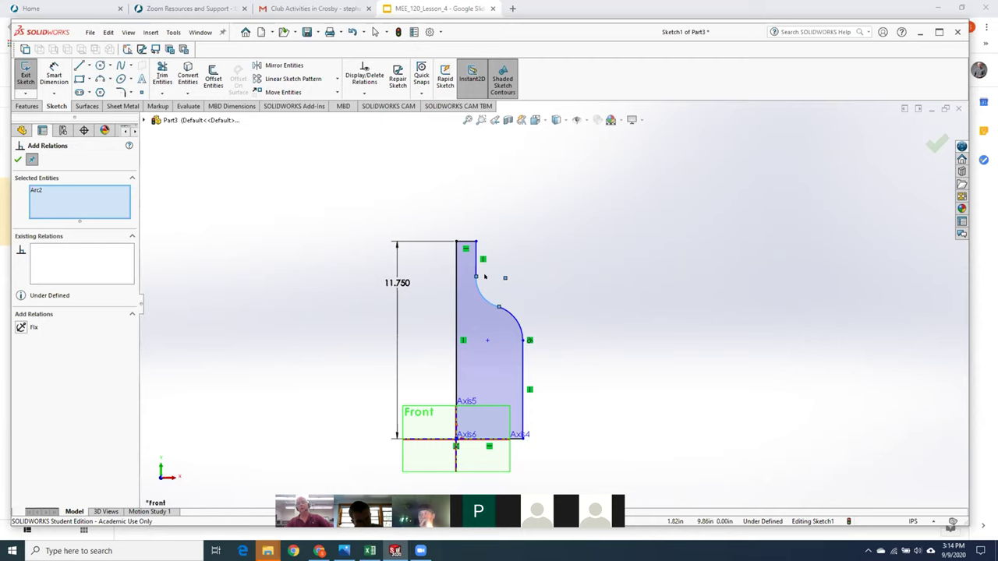
pyautogui.click(506, 311)
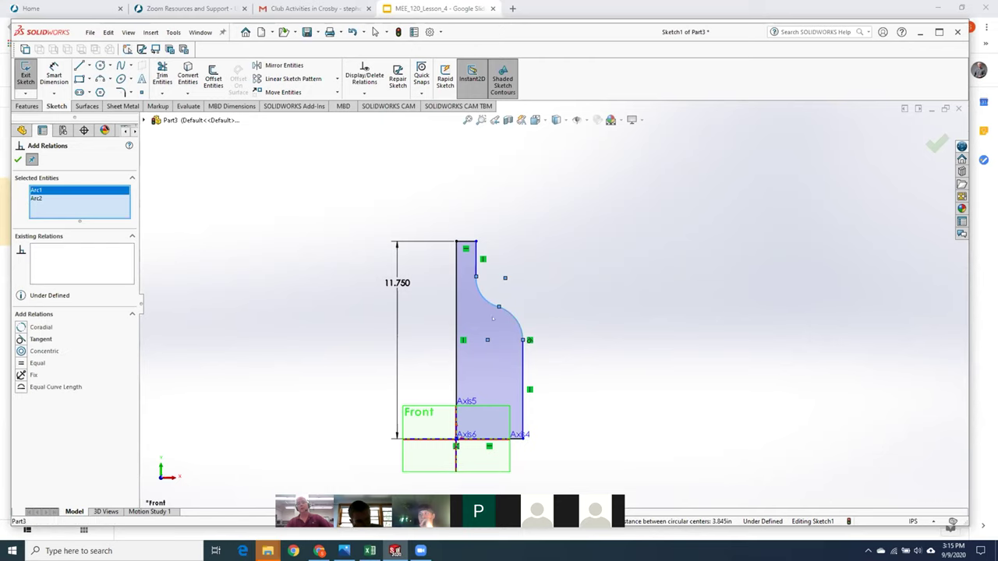
pyautogui.click(40, 339)
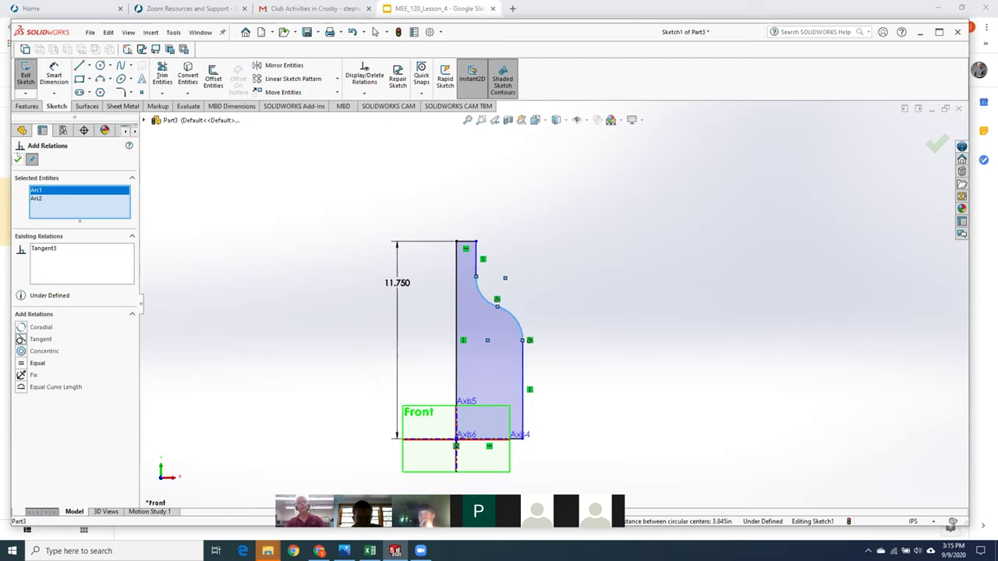
pyautogui.click(375, 32)
pyautogui.click(618, 254)
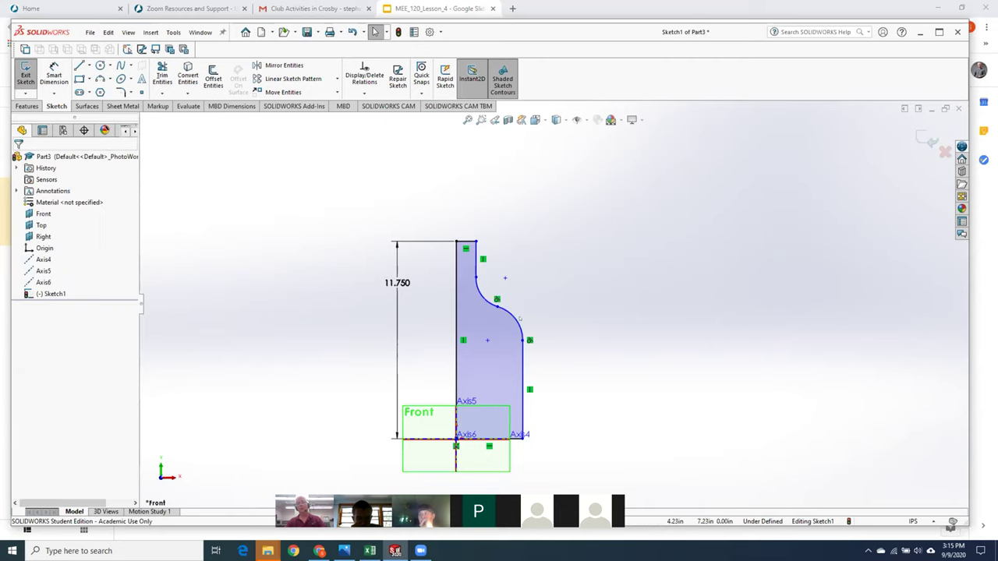
# Step: Delete both arcs between the short vertical line and the outer side
pyautogui.click(512, 314)
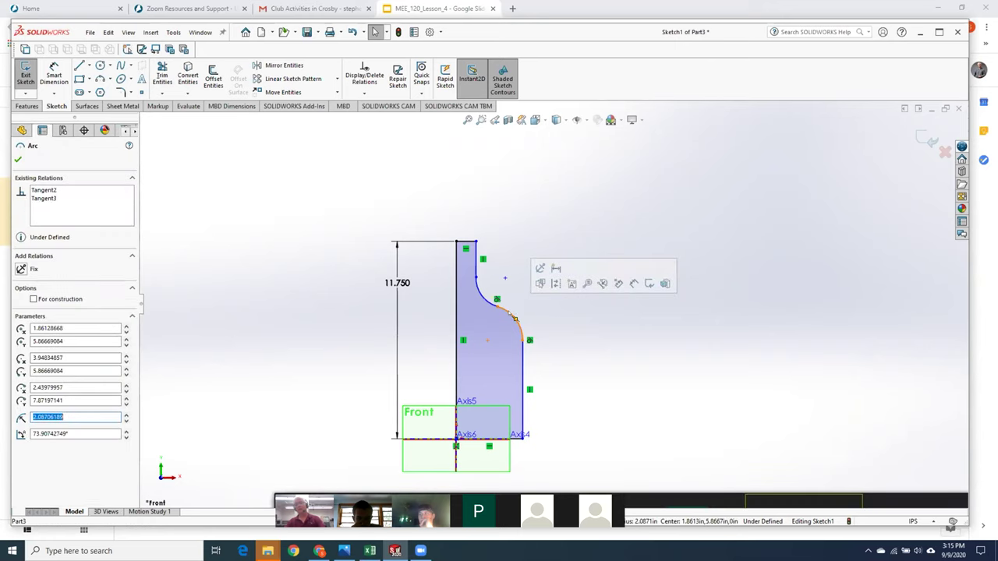
pyautogui.press('Delete')
pyautogui.click(484, 302)
pyautogui.press('Delete')
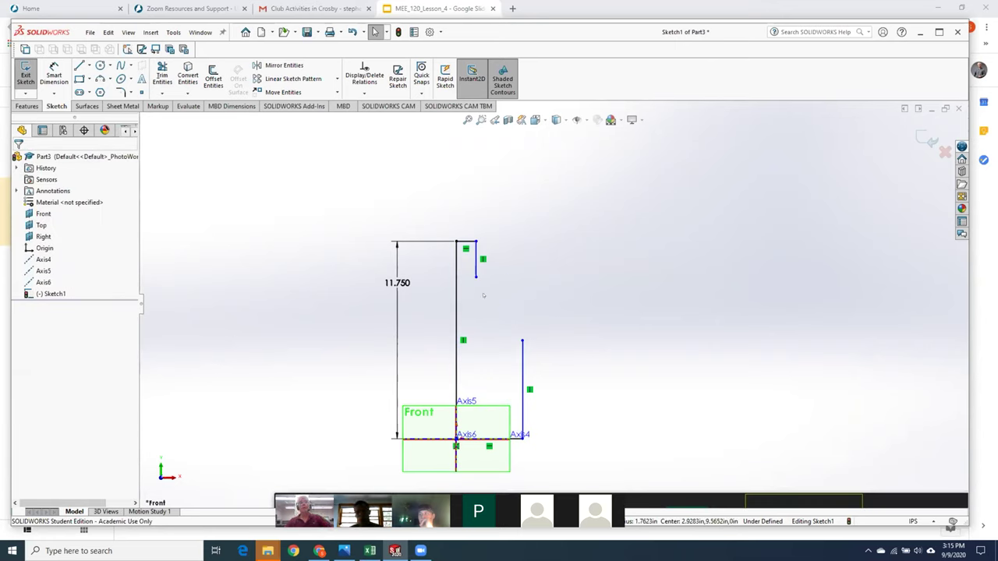
# Step: Sketch a new tangent arc from the outer side's upper end, ending just below and outside the short vertical line
pyautogui.click(100, 78)
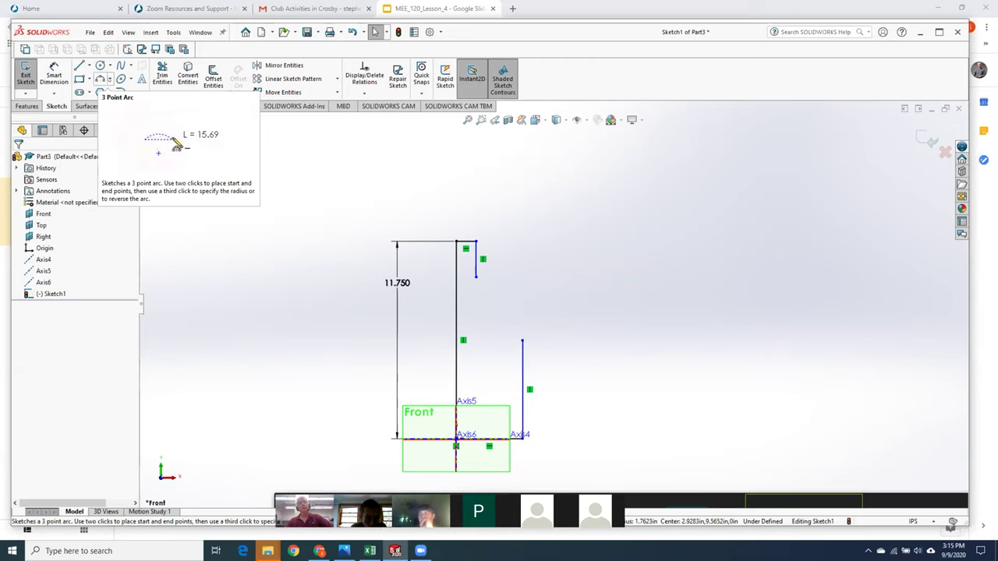
pyautogui.click(109, 80)
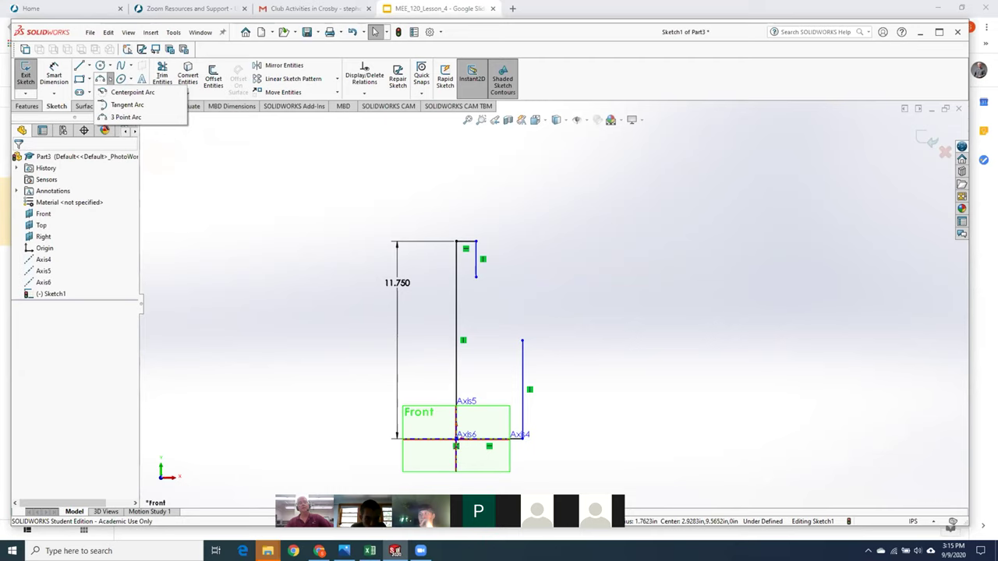
pyautogui.click(117, 105)
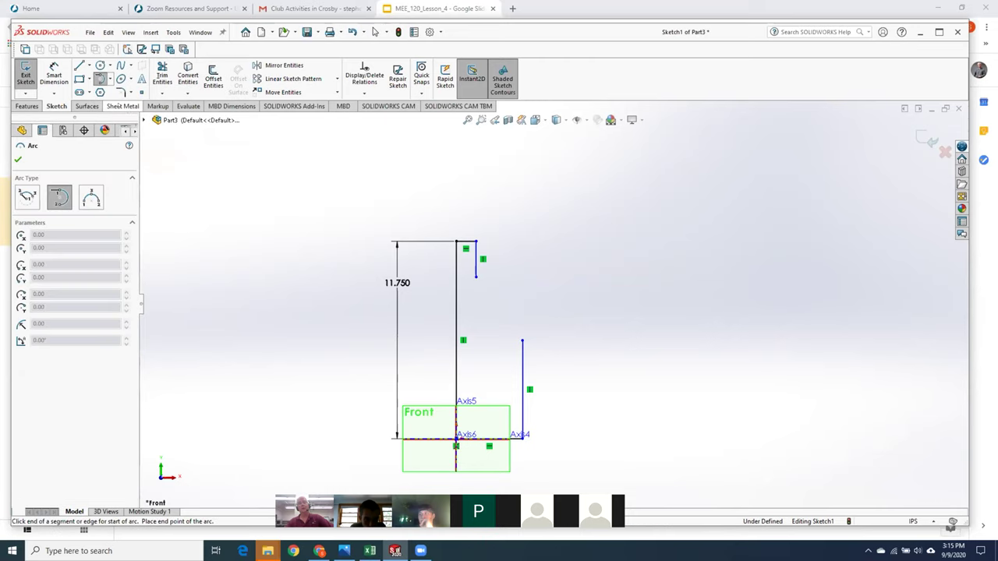
pyautogui.click(522, 341)
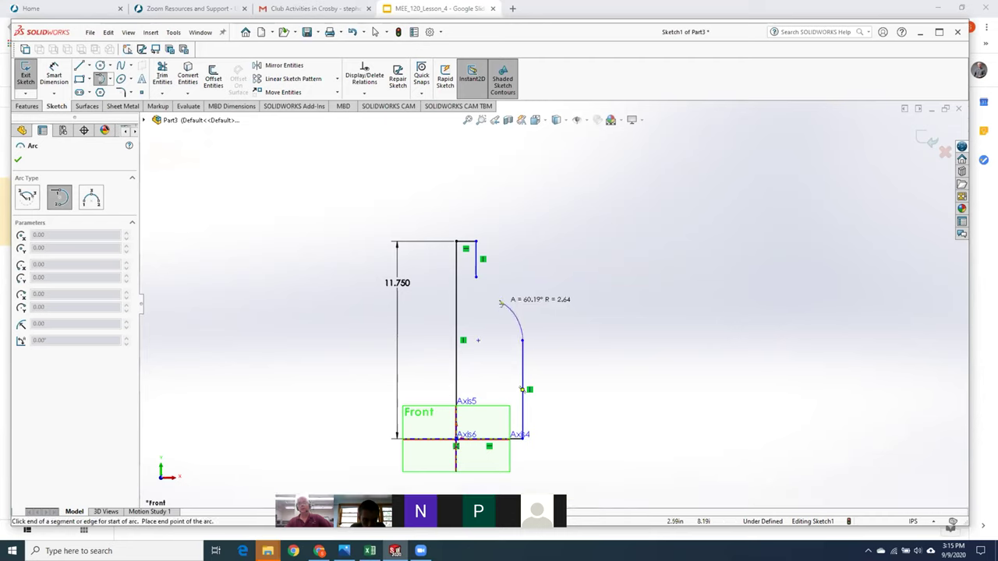
pyautogui.click(487, 297)
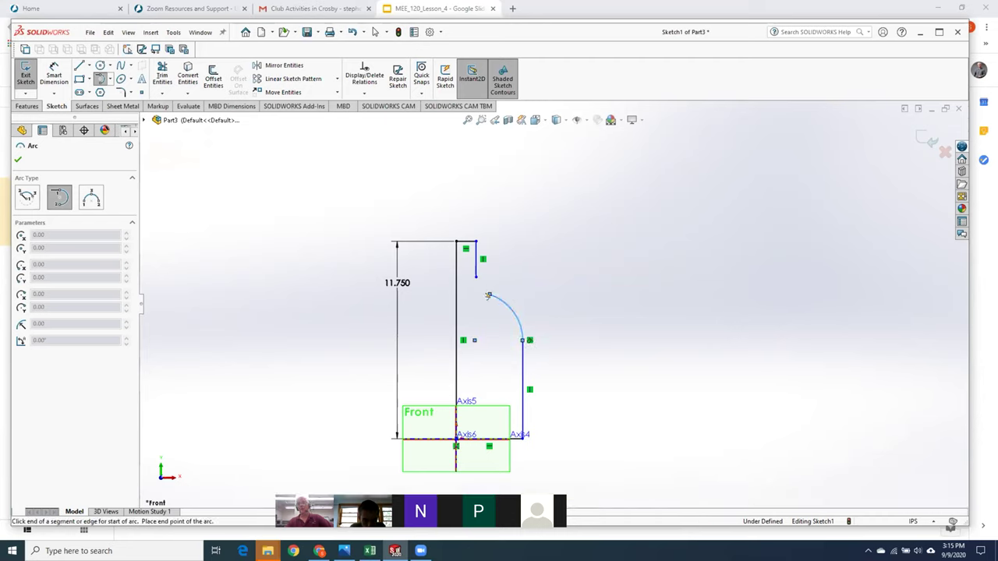
pyautogui.click(489, 296)
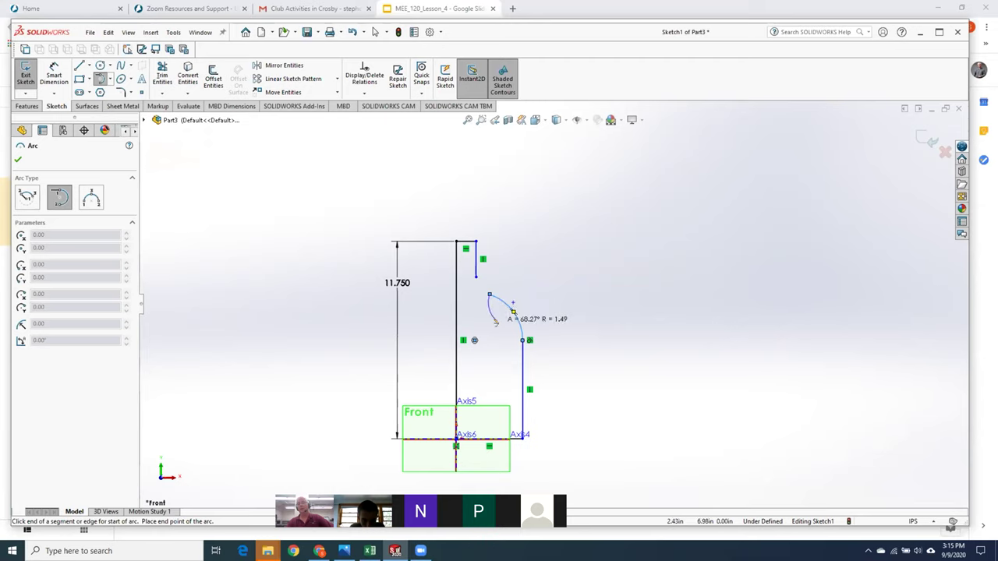
pyautogui.press('Escape')
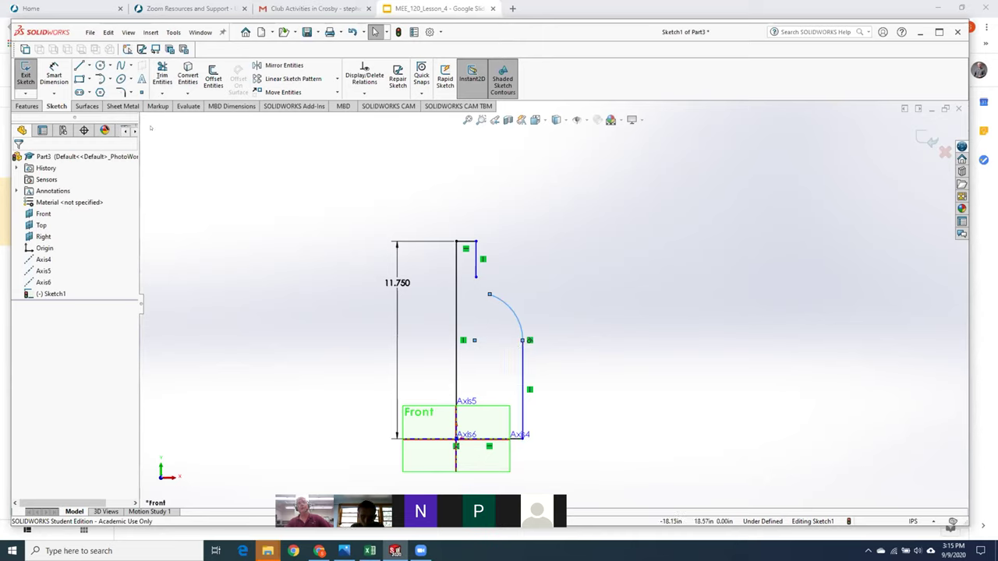
# Step: Close the profile with a concave 3-point arc of about 0.86 in radius between the short vertical line and the tangent arc
pyautogui.scroll(-5, 499, 294)
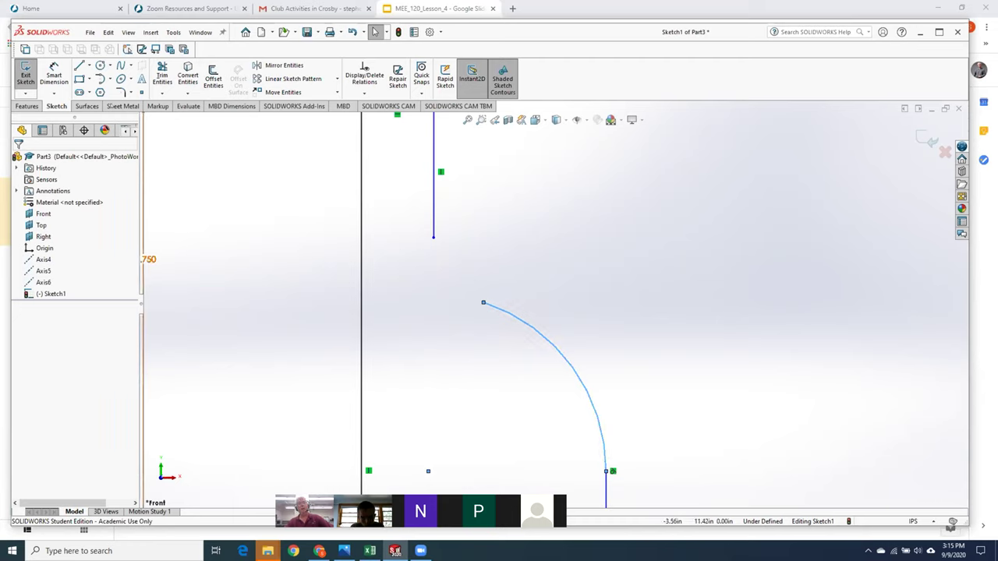
pyautogui.click(110, 79)
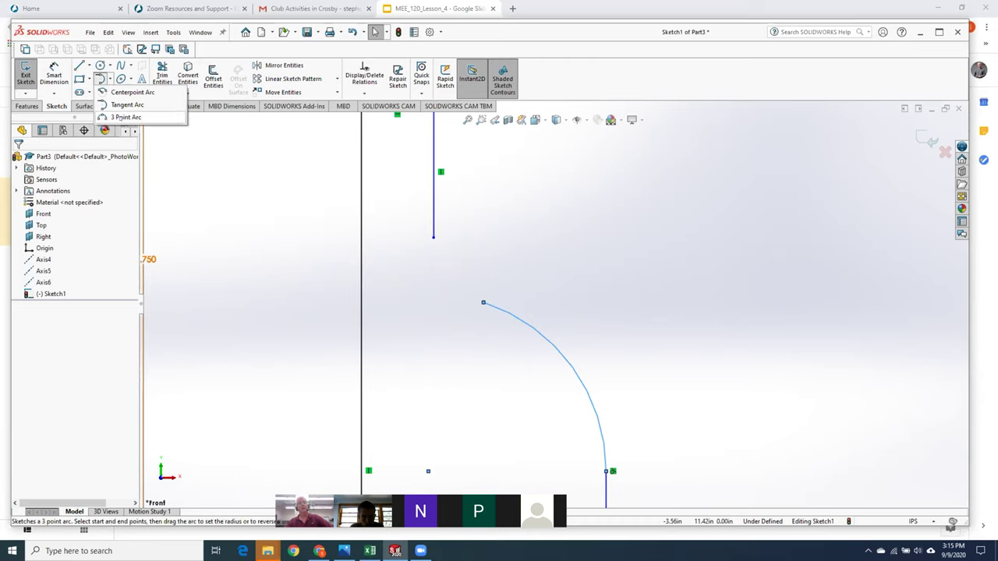
pyautogui.click(123, 117)
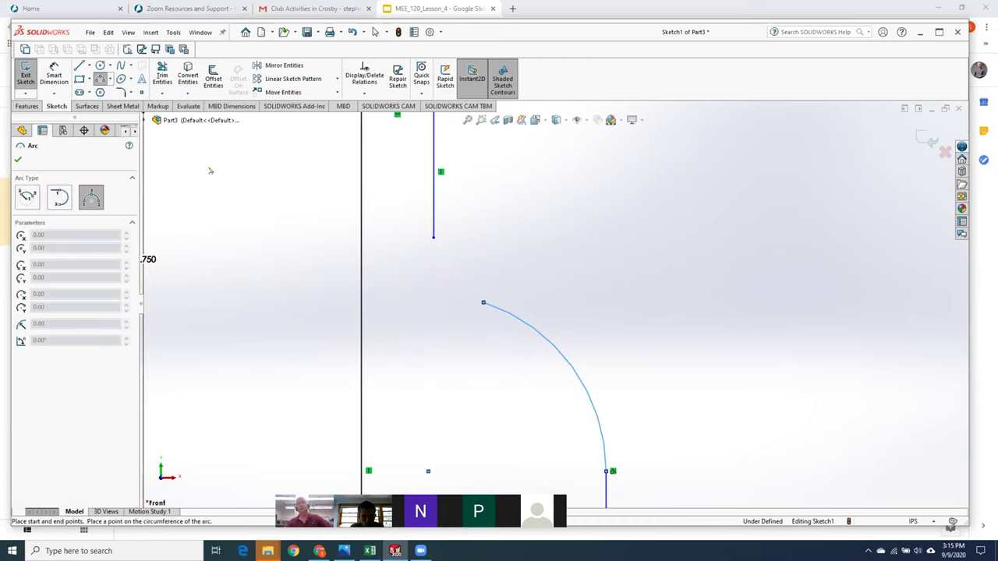
pyautogui.click(434, 237)
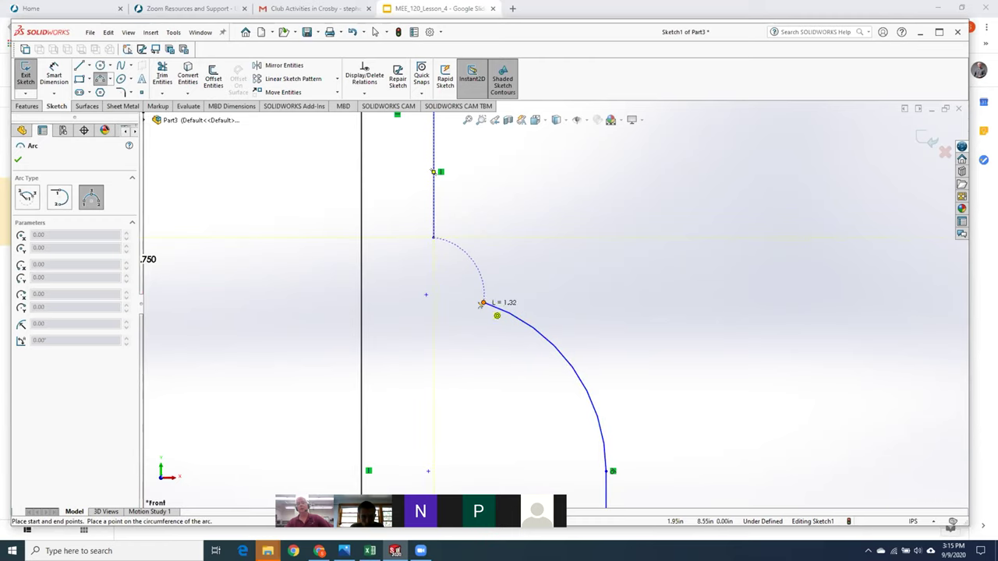
pyautogui.click(483, 303)
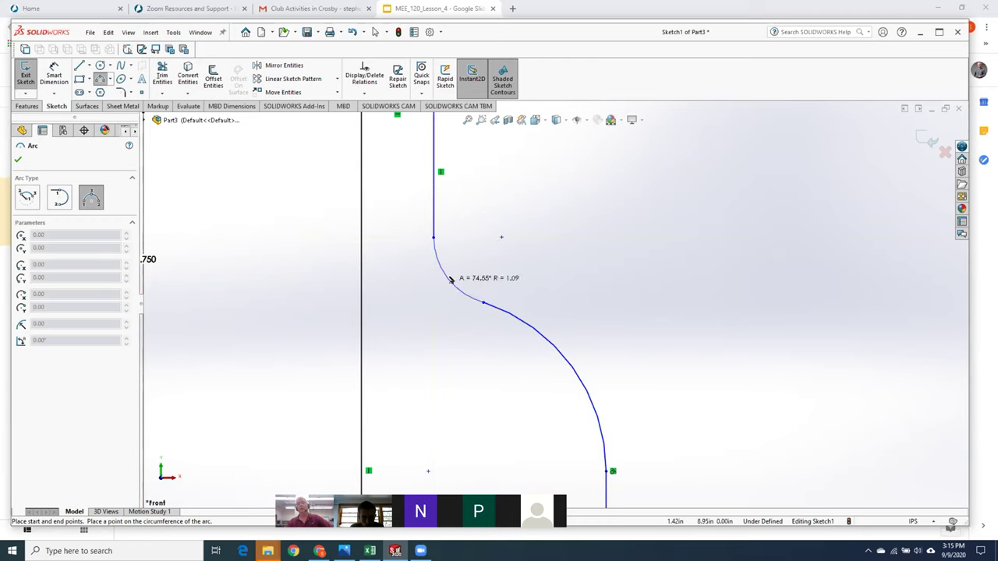
pyautogui.click(444, 280)
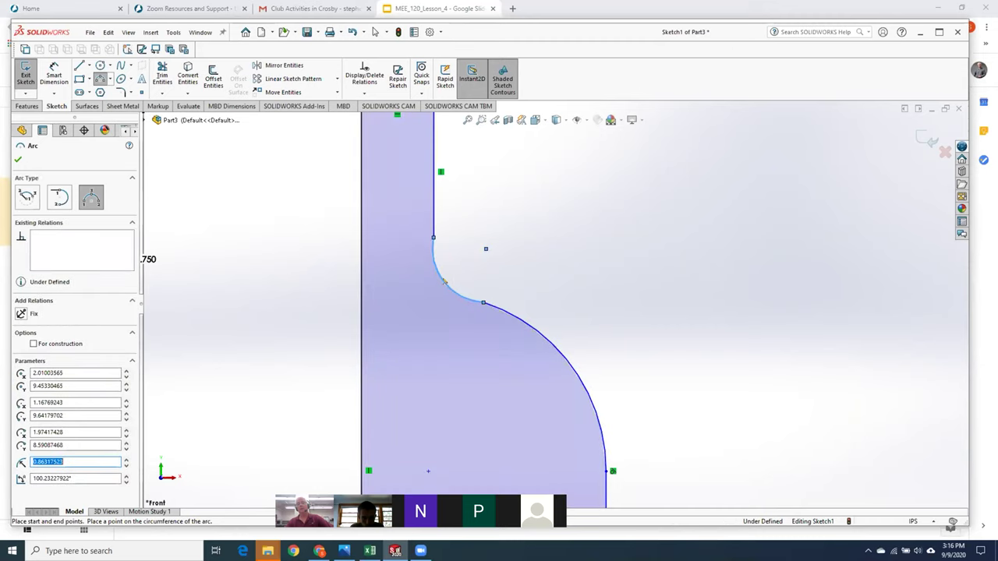
pyautogui.press('Escape')
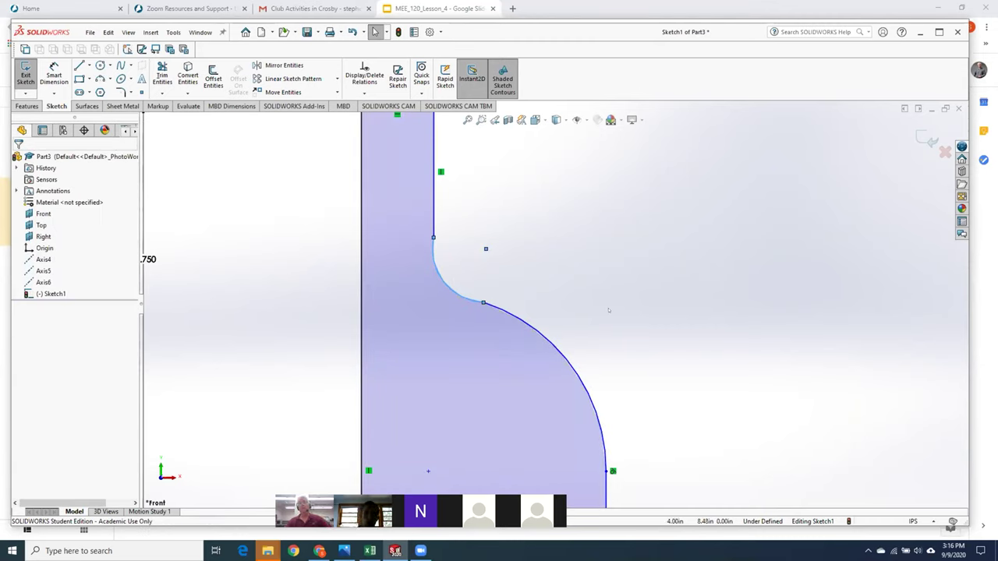
pyautogui.click(626, 252)
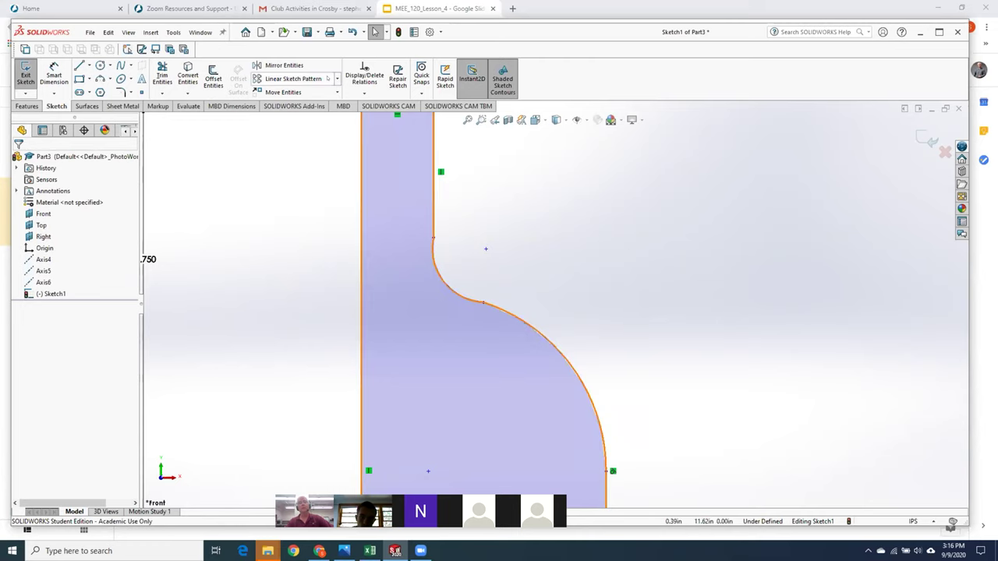
# Step: Add a Tangent relation between the concave arc and the large arc that runs down to the outer side
pyautogui.click(364, 92)
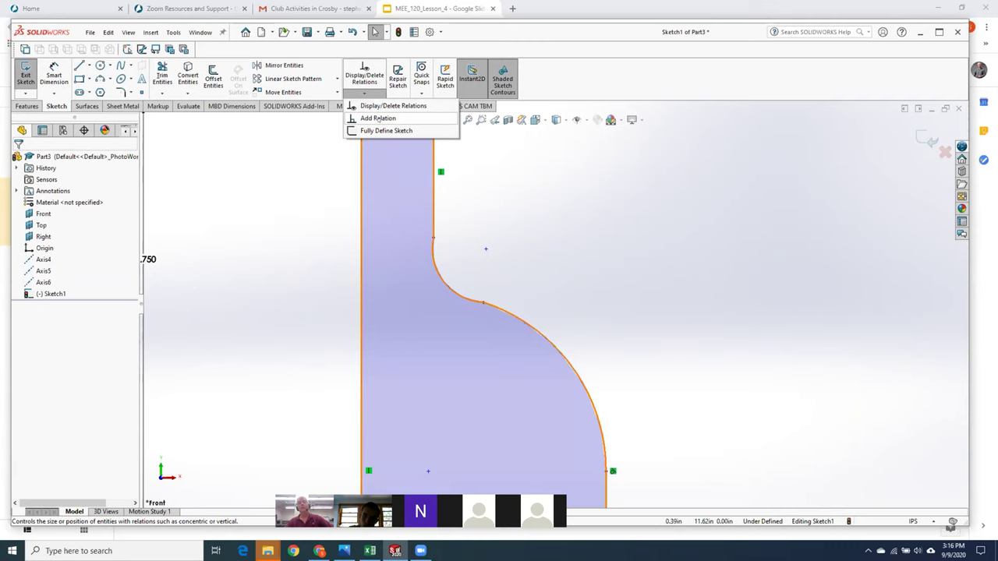
pyautogui.click(378, 118)
pyautogui.click(475, 296)
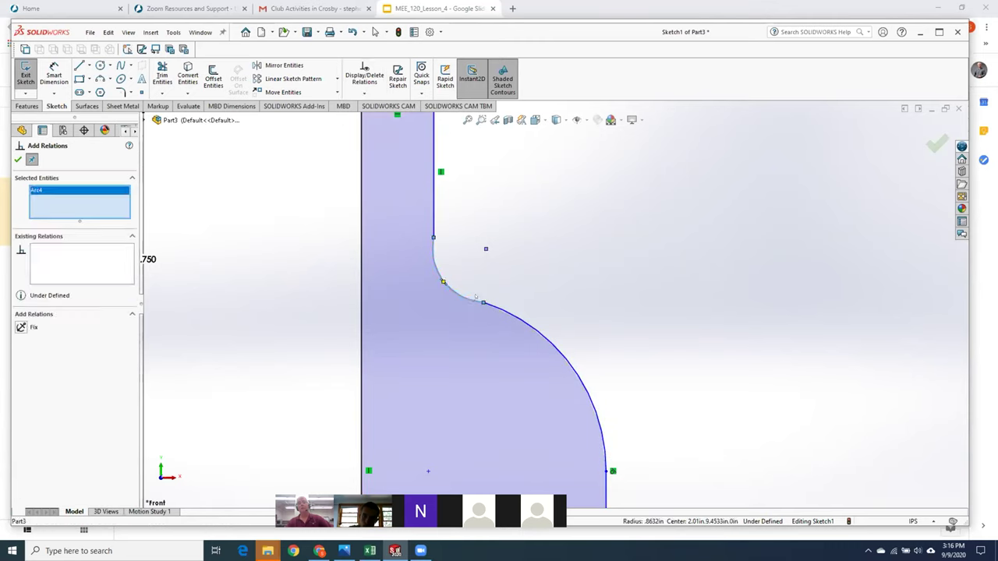
pyautogui.click(492, 305)
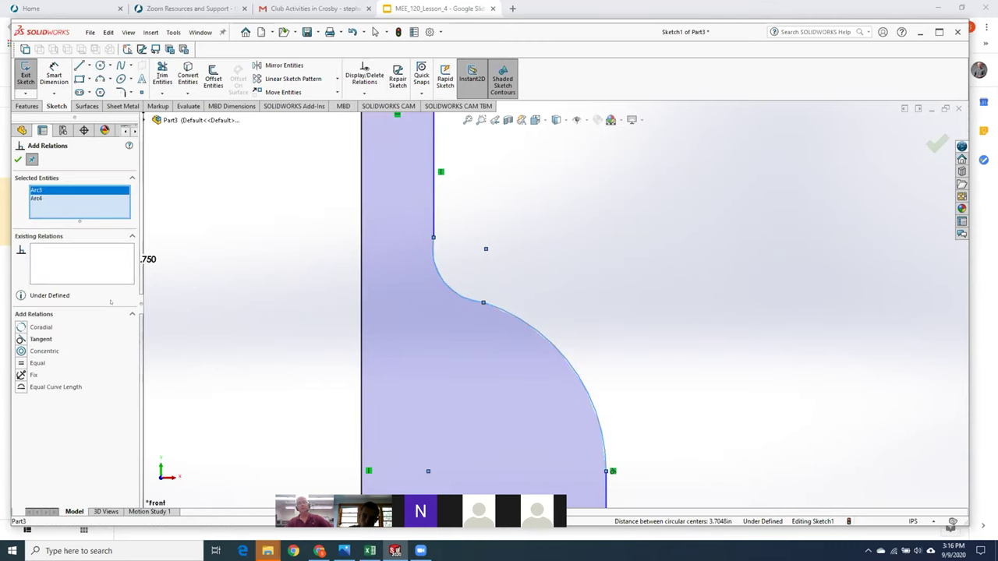
pyautogui.click(21, 339)
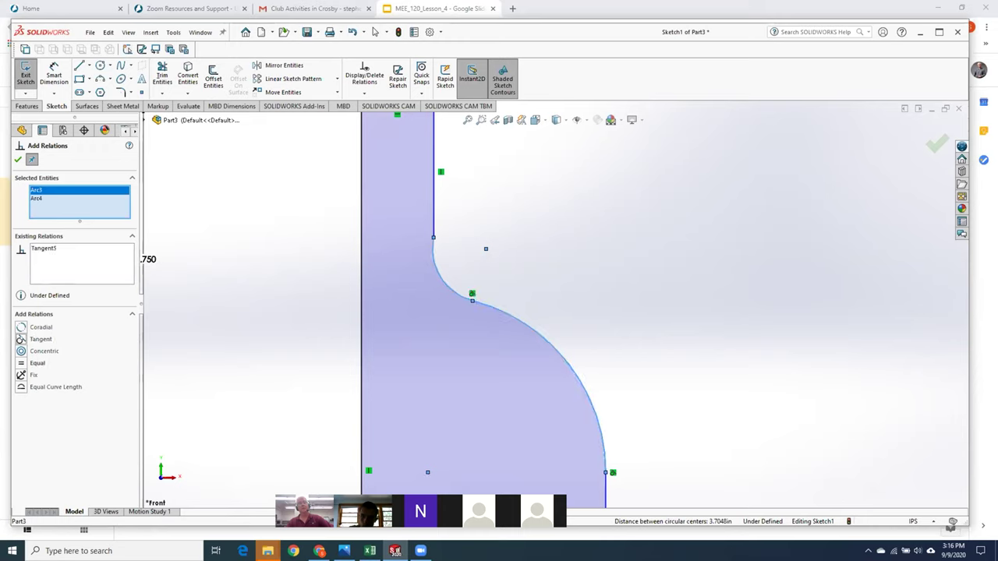
pyautogui.press('Escape')
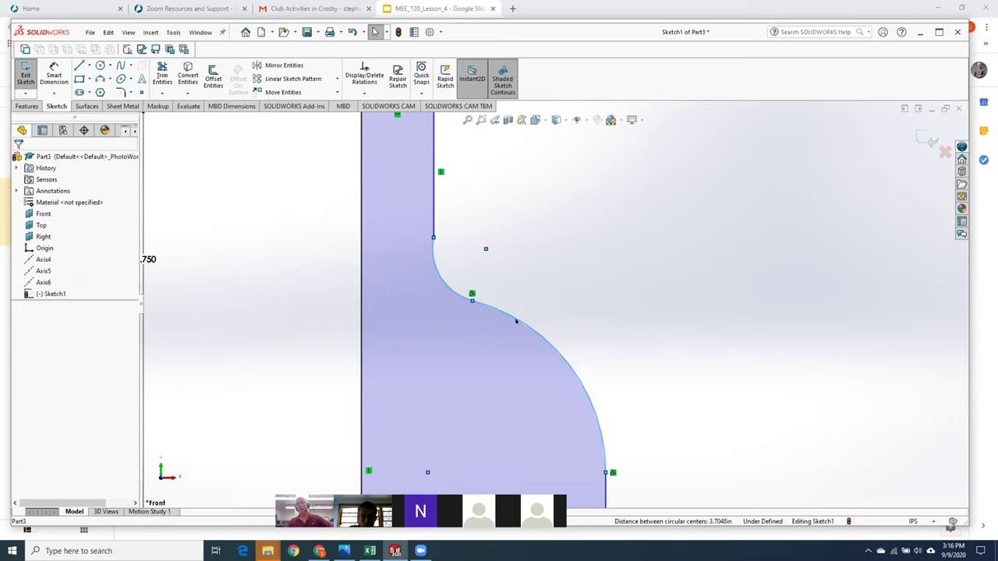
pyautogui.click(525, 255)
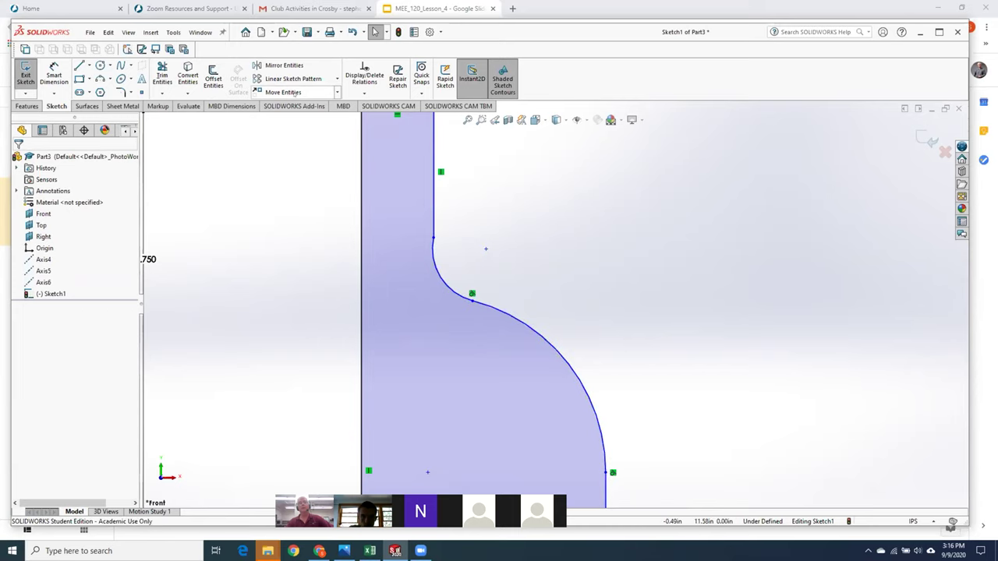
# Step: Add a Tangent relation between the concave arc and the short vertical neck line
pyautogui.click(365, 93)
pyautogui.click(378, 118)
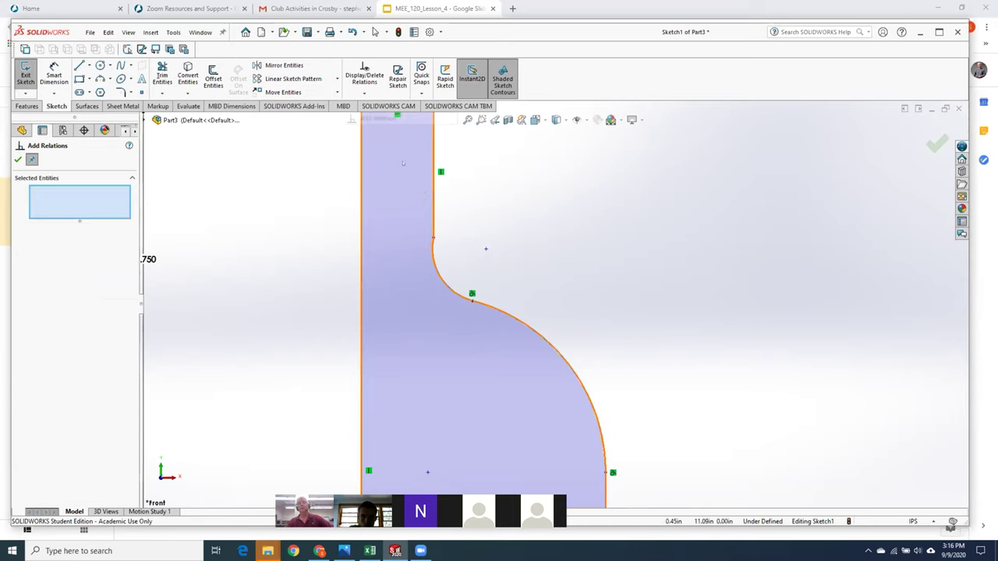
pyautogui.click(436, 250)
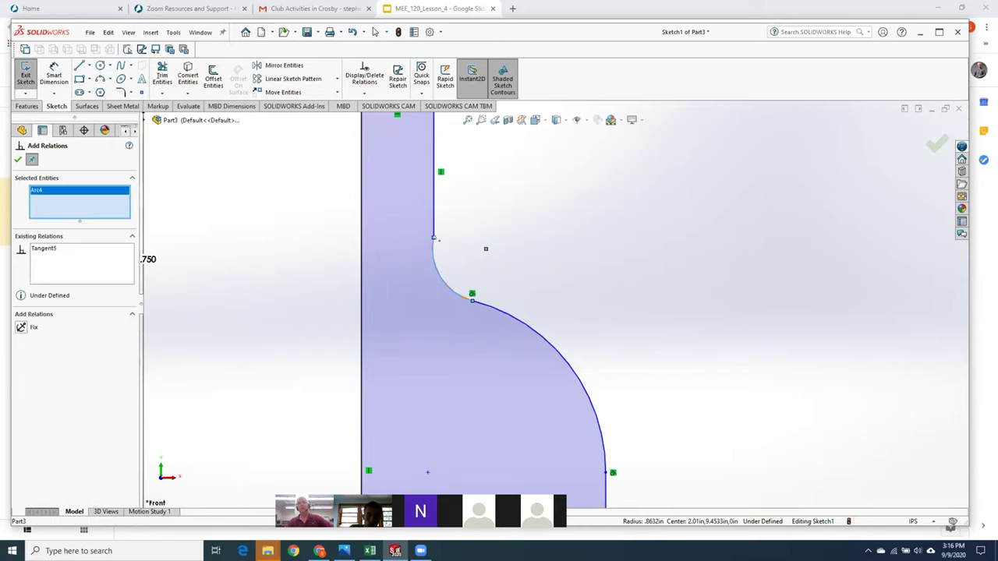
pyautogui.click(434, 219)
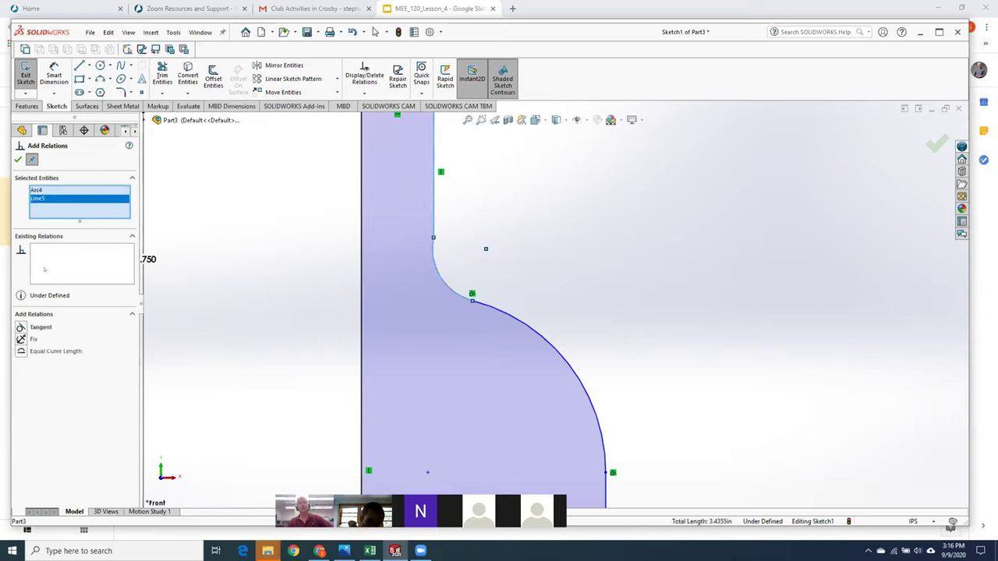
pyautogui.click(21, 328)
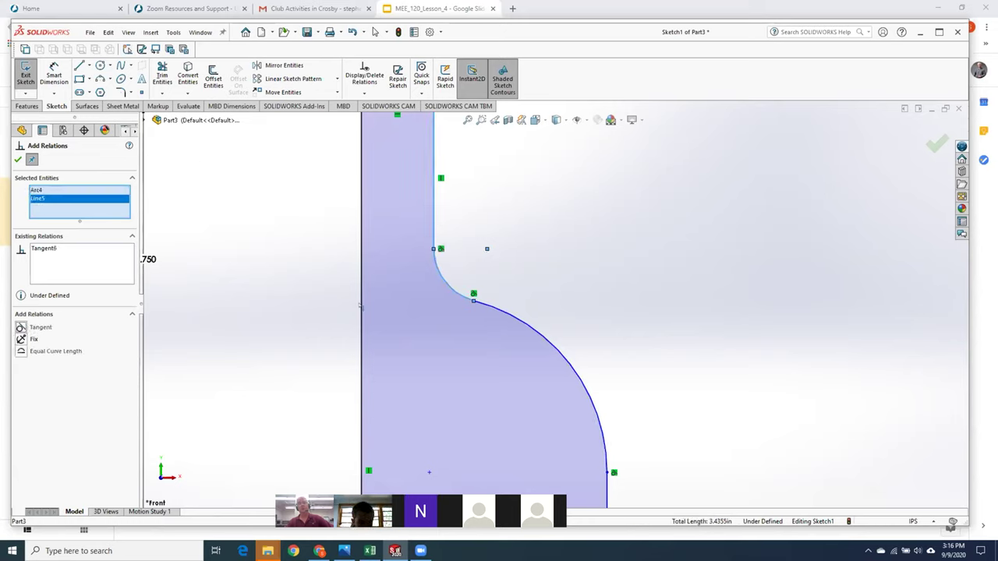
pyautogui.scroll(-3, 361, 308)
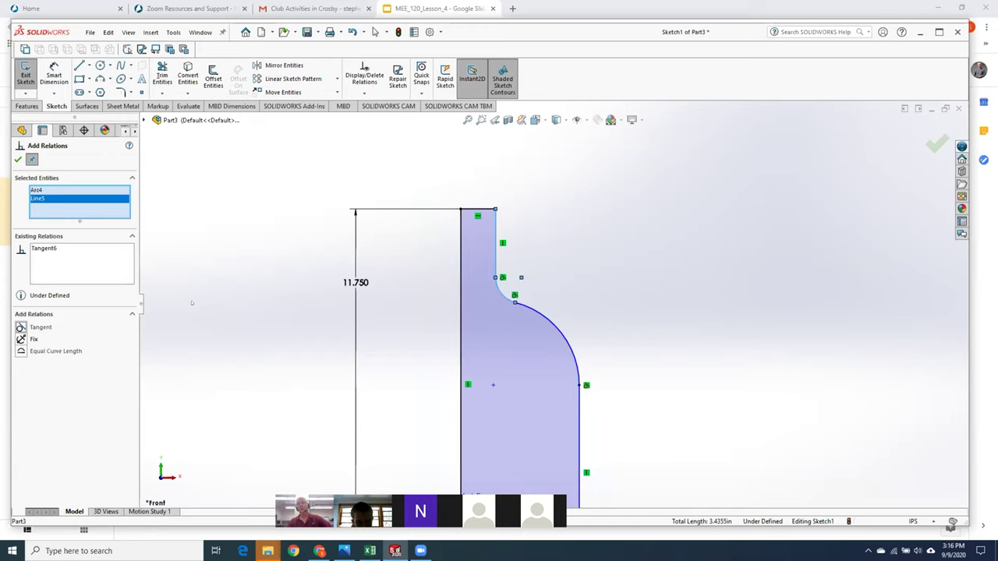
pyautogui.click(17, 159)
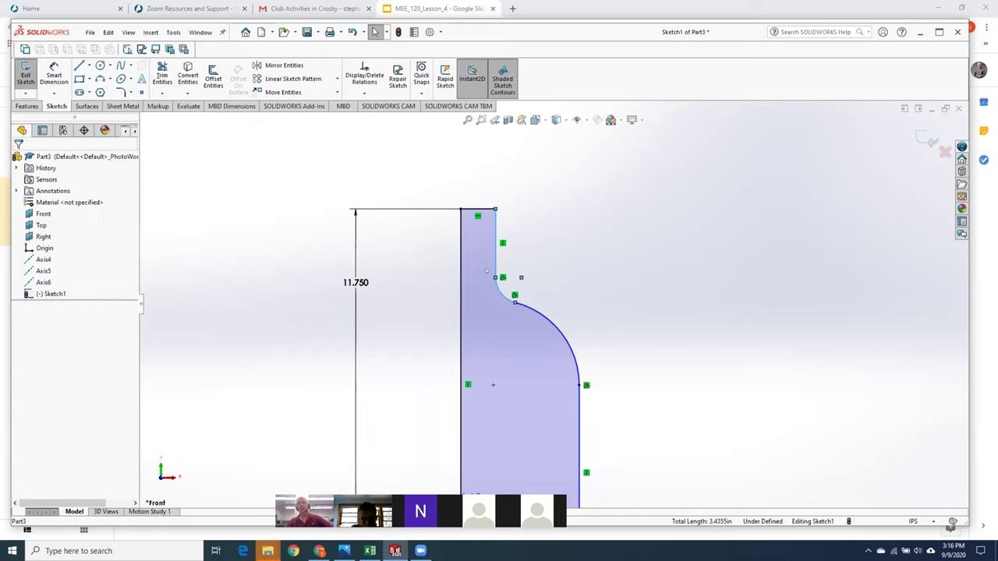
# Step: Round the profile's lower outer corner with a 0.25 in Sketch Fillet, clearing the arc from the fillet selection first
pyautogui.scroll(-3, 591, 289)
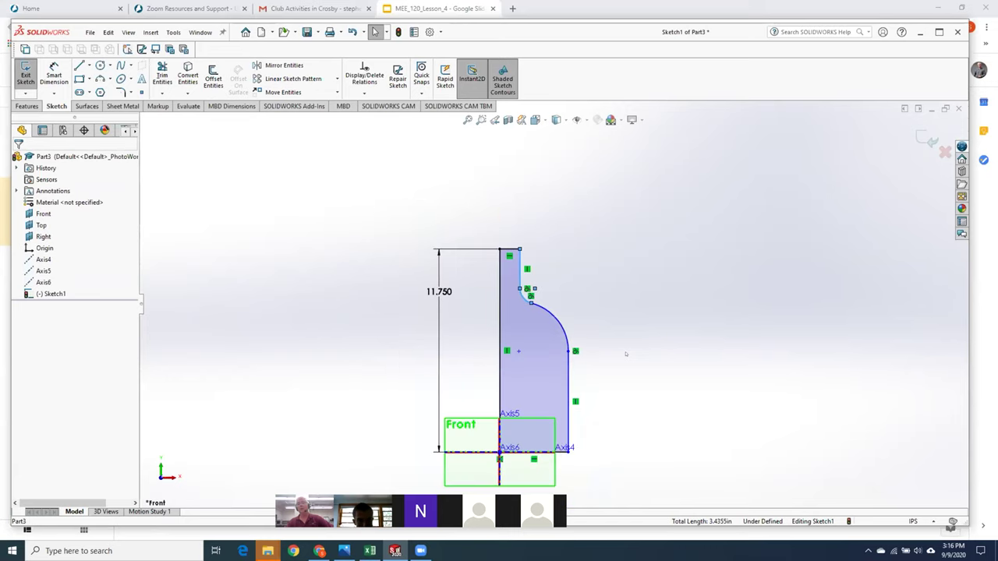
pyautogui.scroll(1, 625, 354)
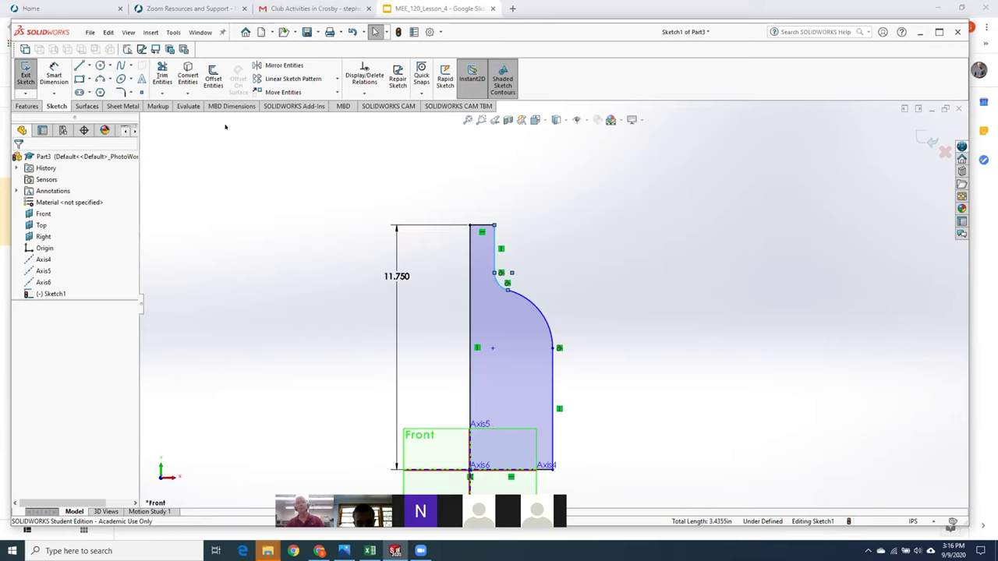
pyautogui.click(120, 92)
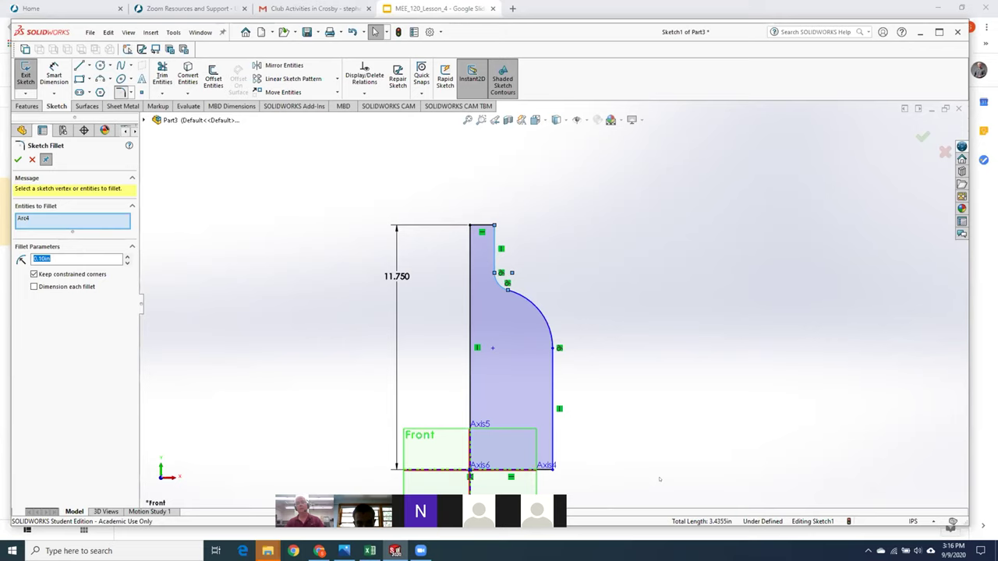
pyautogui.click(550, 466)
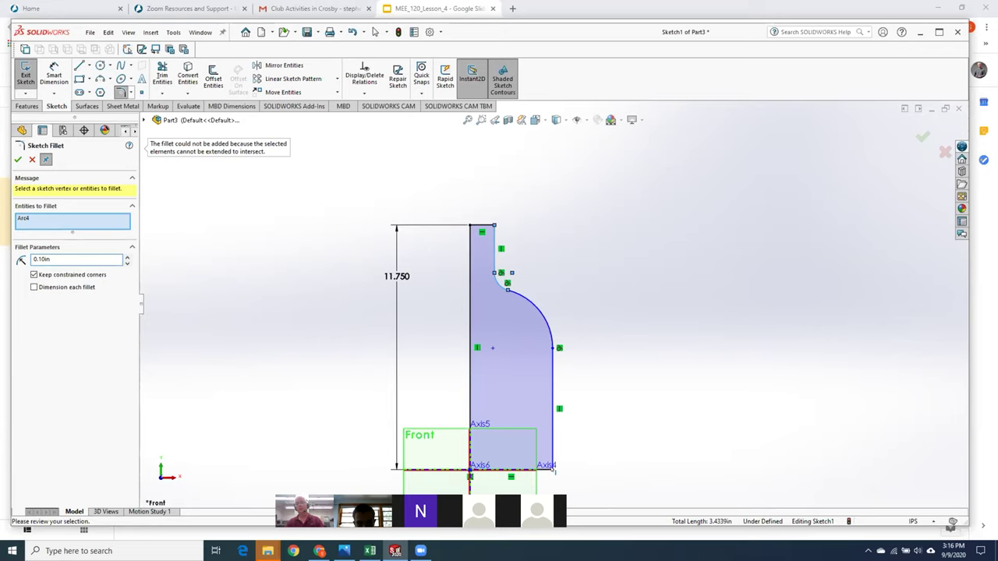
pyautogui.scroll(-2, 553, 470)
pyautogui.scroll(-2, 554, 470)
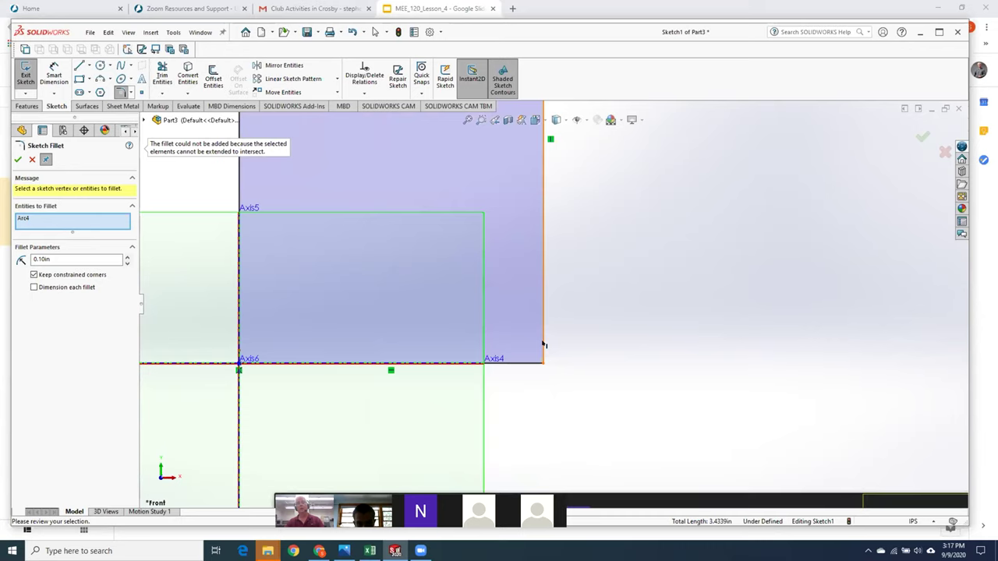
pyautogui.rightClick(77, 227)
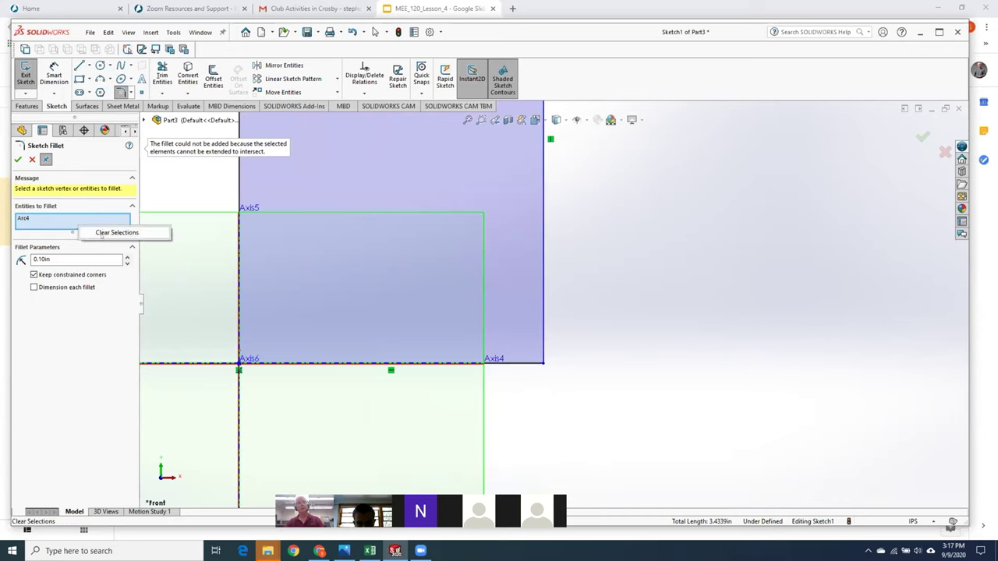
pyautogui.click(113, 233)
pyautogui.click(536, 362)
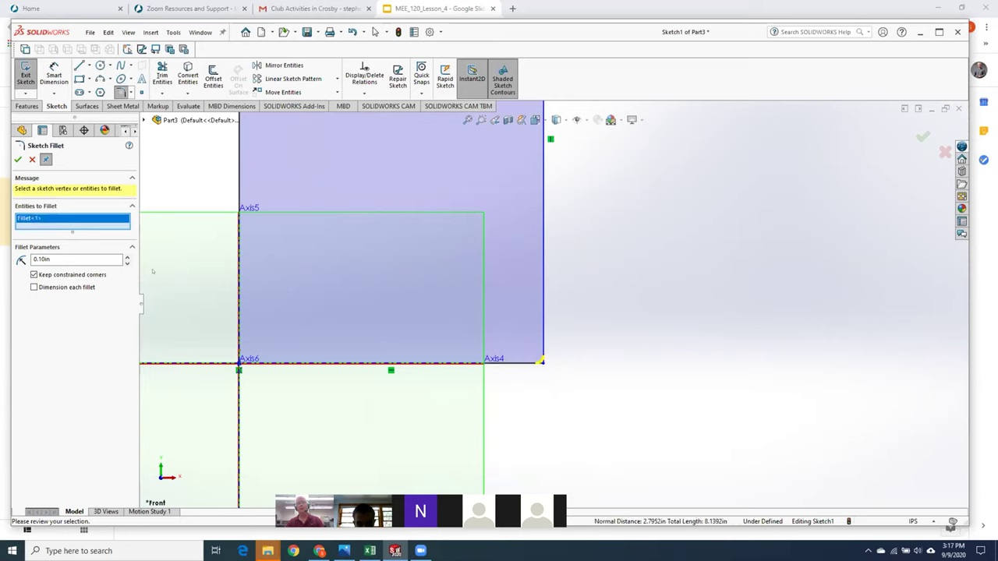
pyautogui.doubleClick(43, 259)
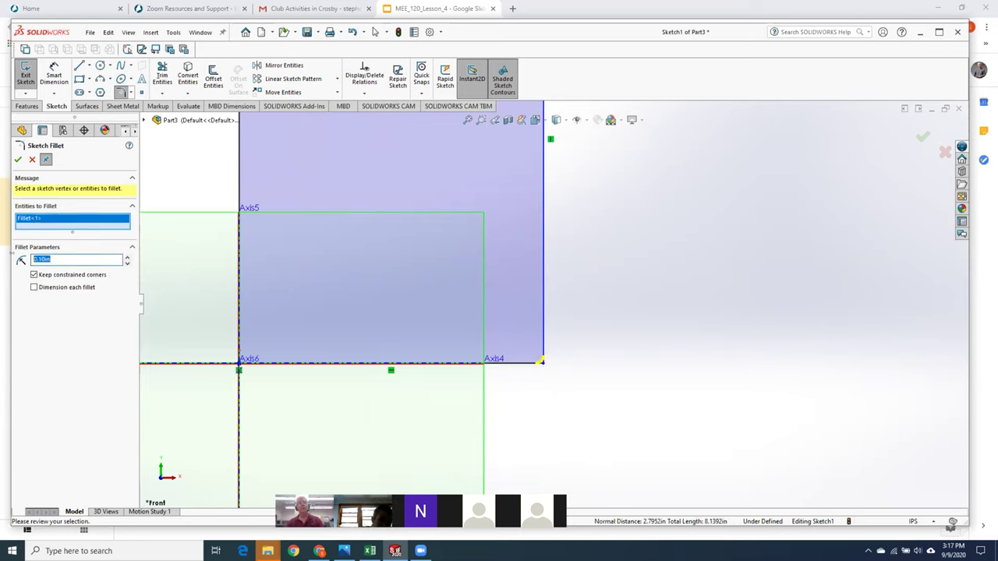
pyautogui.write('1.')
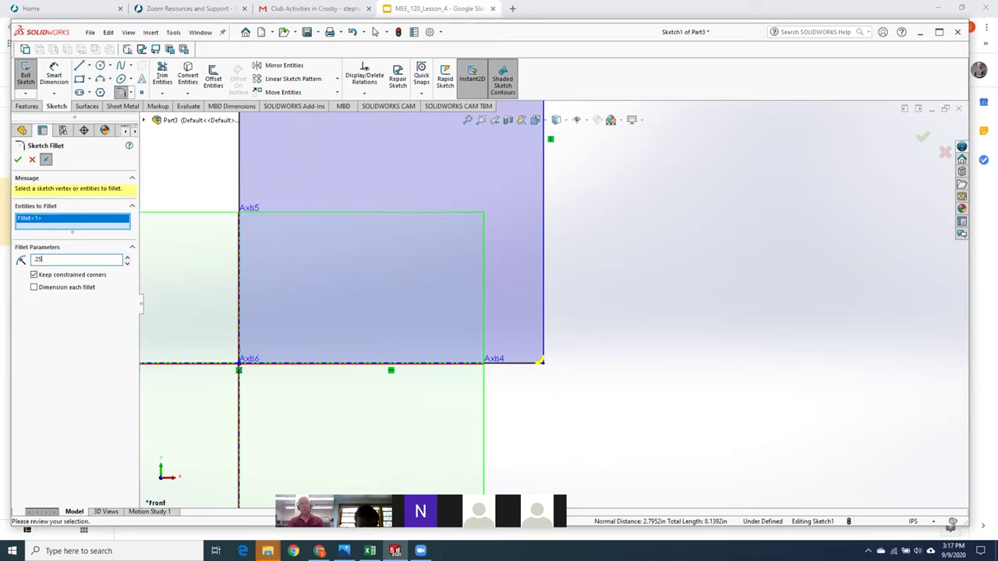
pyautogui.write('25in')
pyautogui.press('Return')
pyautogui.click(16, 160)
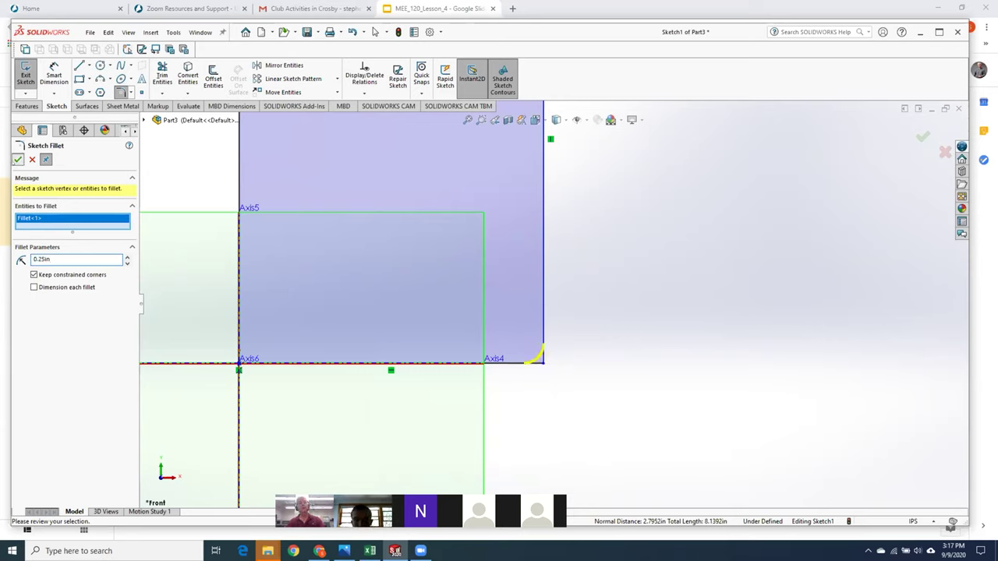
pyautogui.scroll(5, 609, 247)
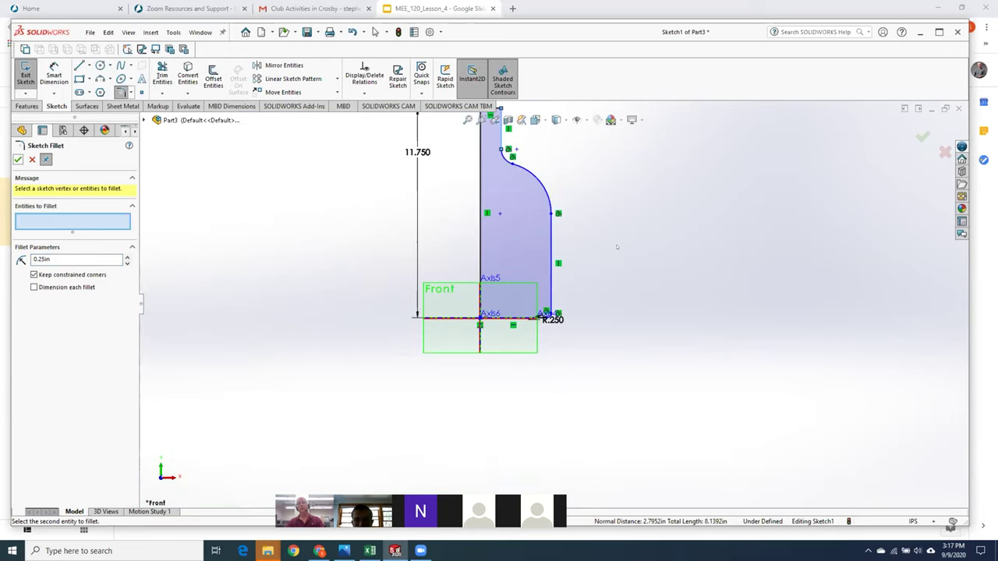
pyautogui.scroll(-2, 602, 235)
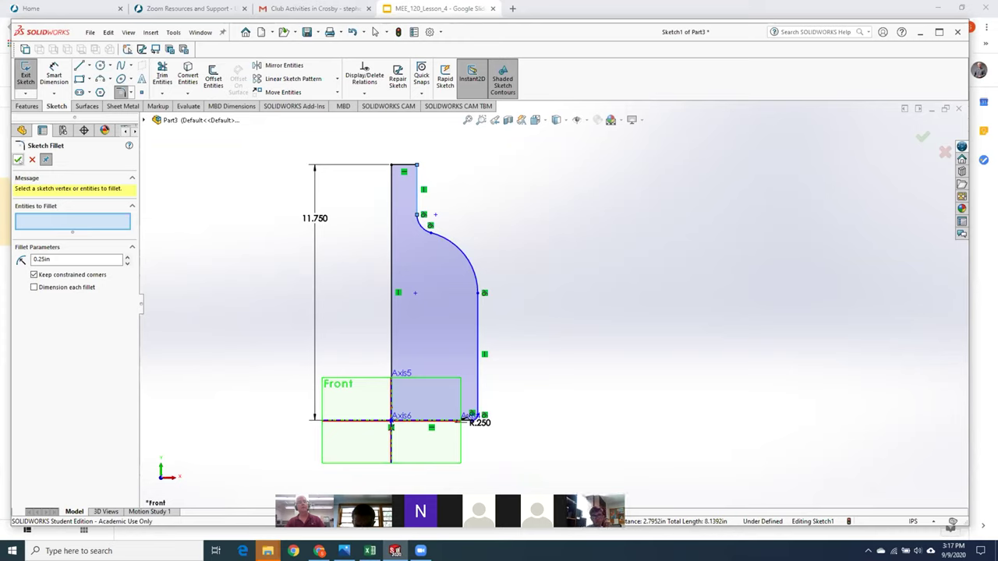
pyautogui.click(32, 159)
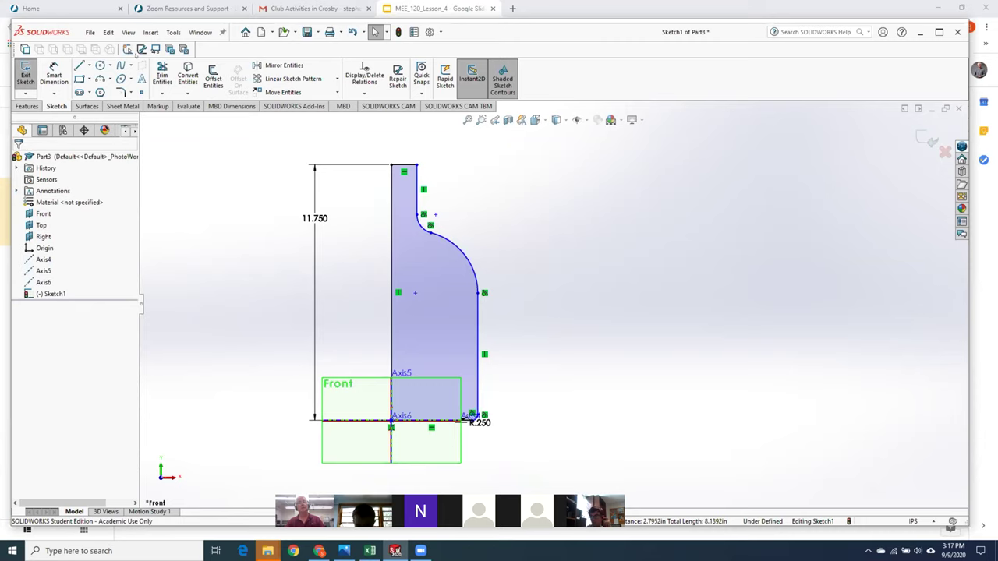
# Step: Dimension the short horizontal line at the top of the neck to 0.58 in with Smart Dimension
pyautogui.click(53, 70)
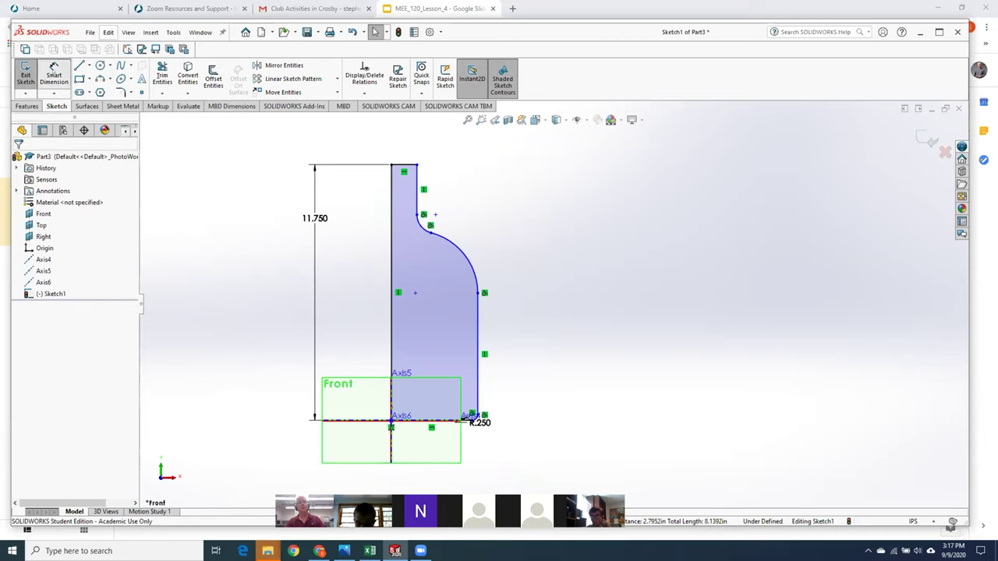
pyautogui.click(403, 165)
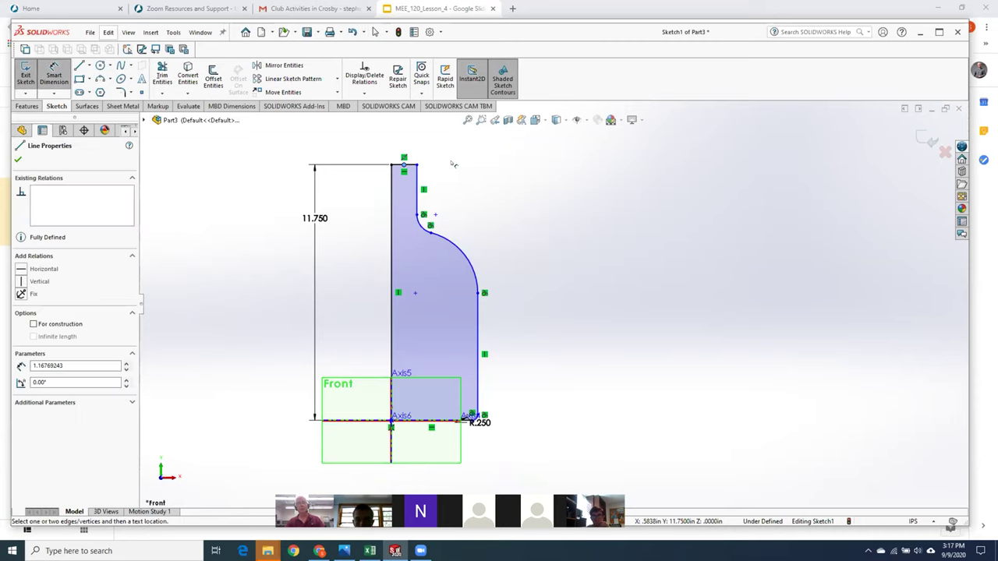
pyautogui.press('Escape')
pyautogui.click(421, 166)
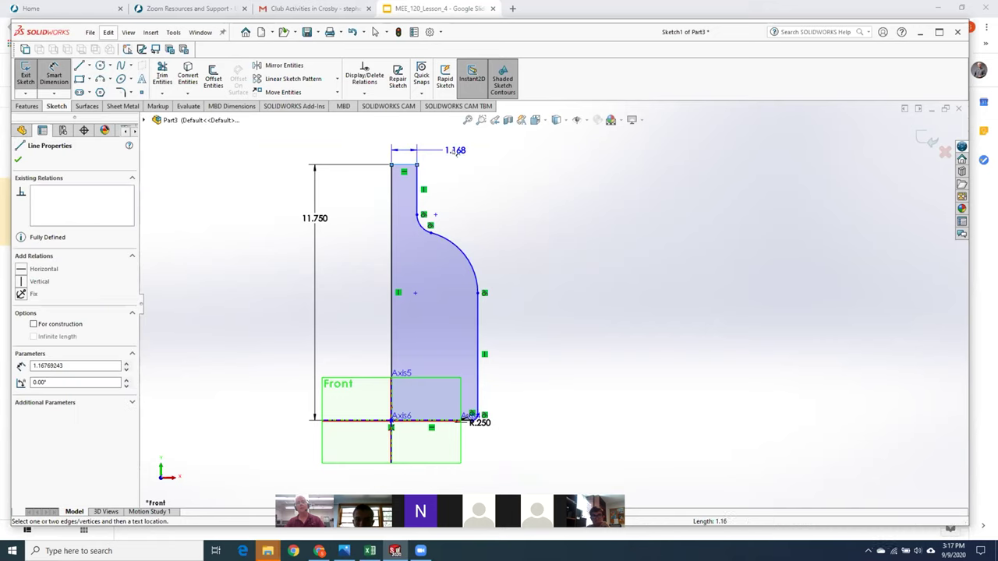
pyautogui.click(417, 148)
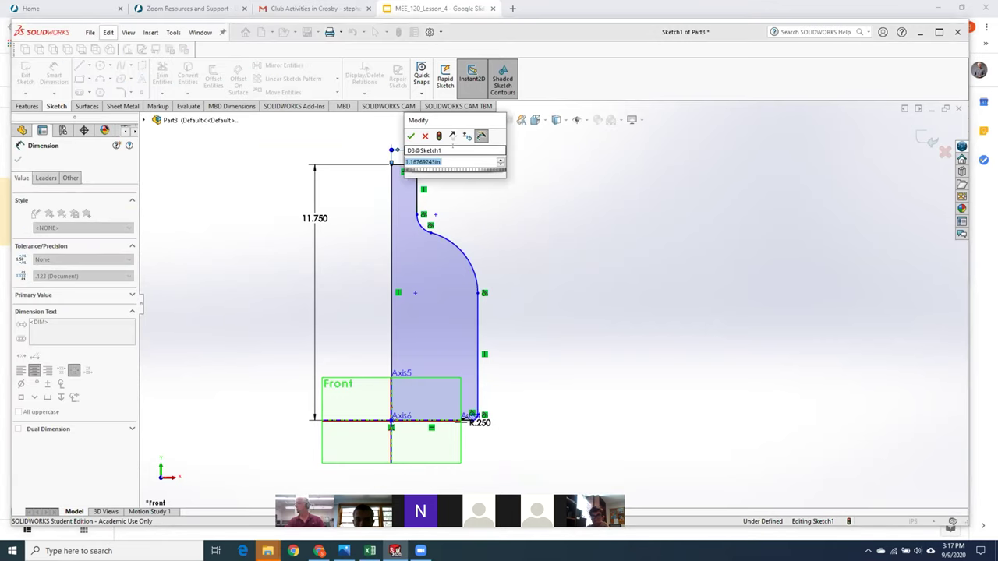
pyautogui.write('58')
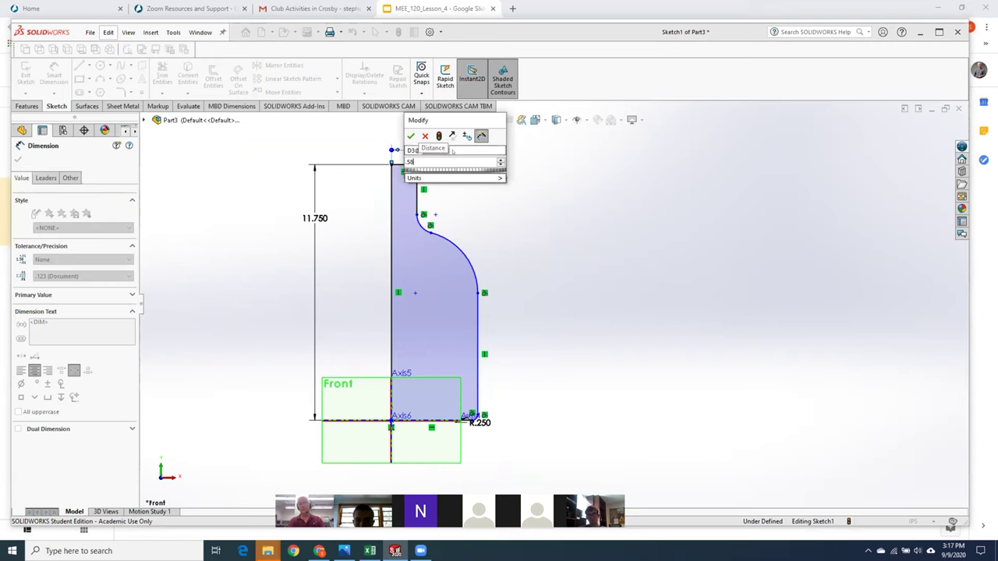
pyautogui.press('Return')
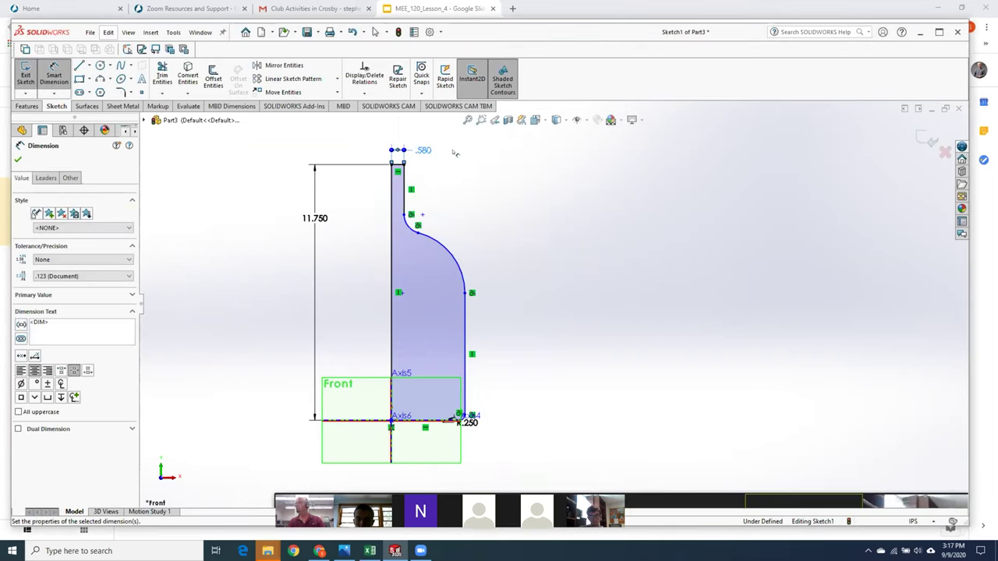
# Step: Dimension the distance between the long inner vertical line and the outer side to 1.5875 in
pyautogui.click(394, 331)
pyautogui.click(466, 342)
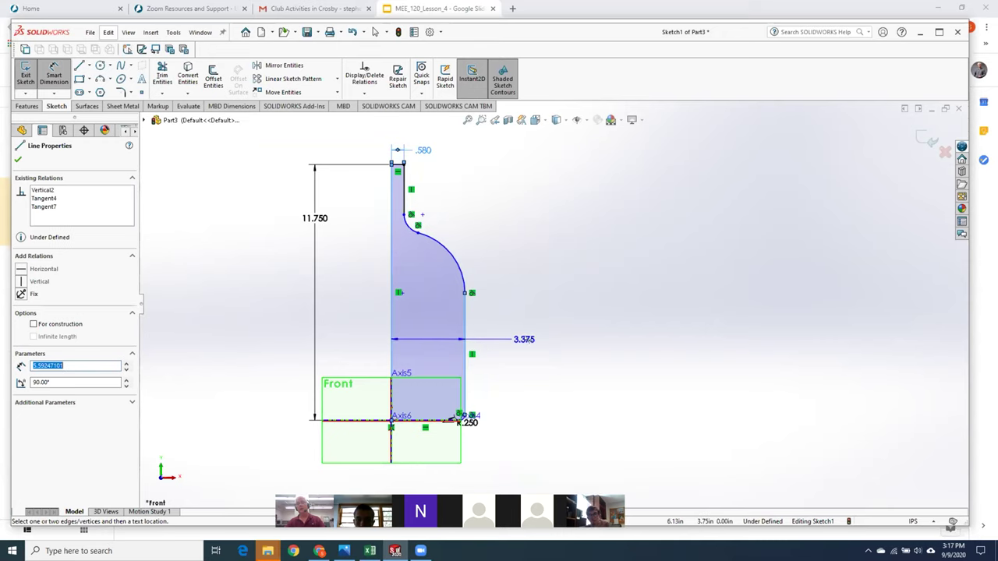
pyautogui.click(521, 339)
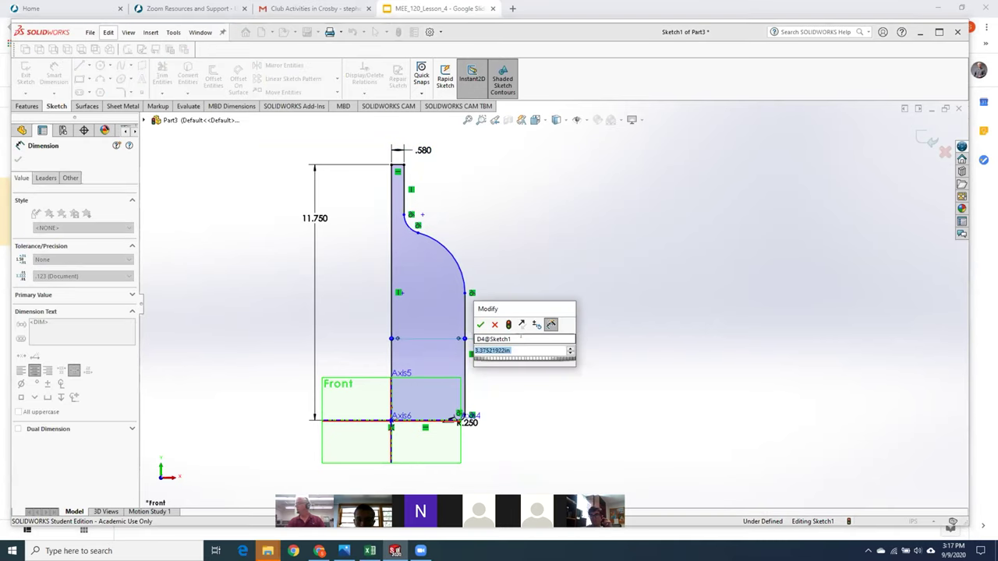
pyautogui.write('1.5875')
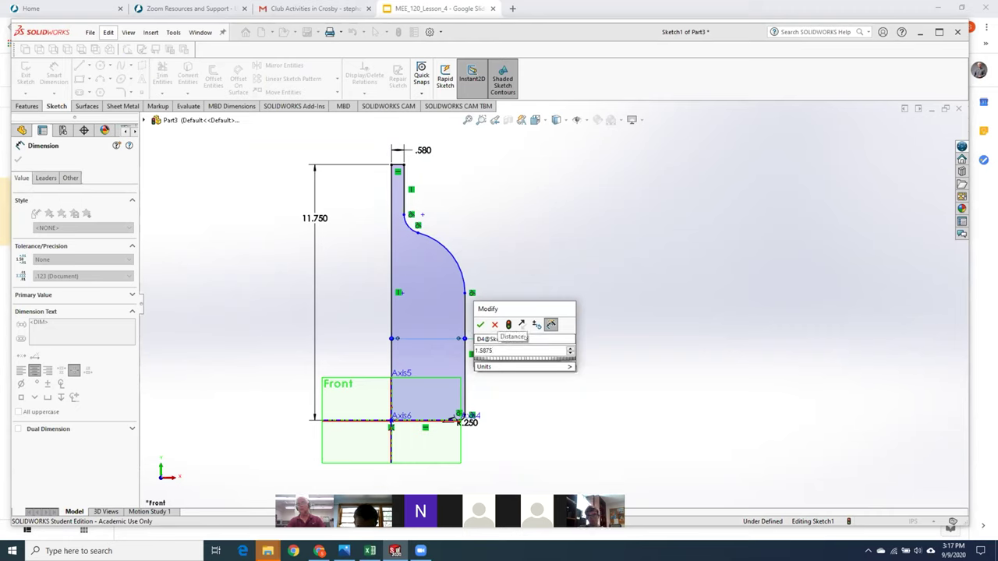
pyautogui.press('Return')
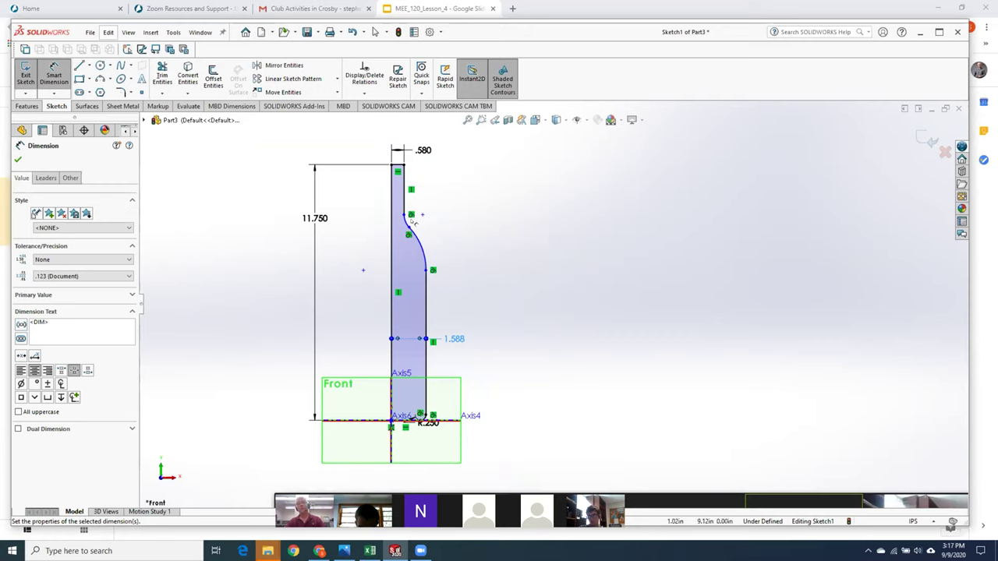
# Step: Dimension the radius of the convex shoulder arc to 4 in
pyautogui.scroll(-2, 446, 228)
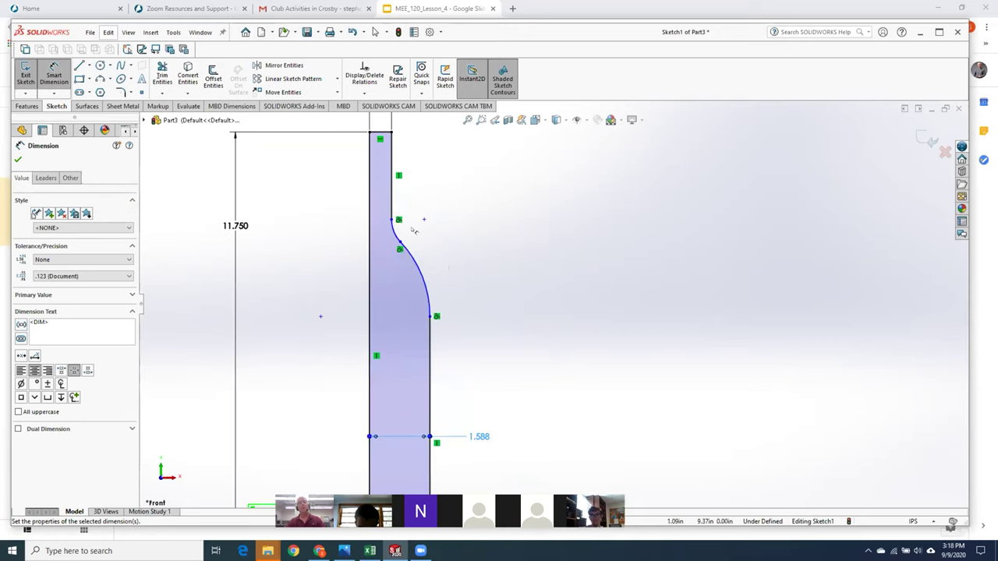
pyautogui.click(421, 281)
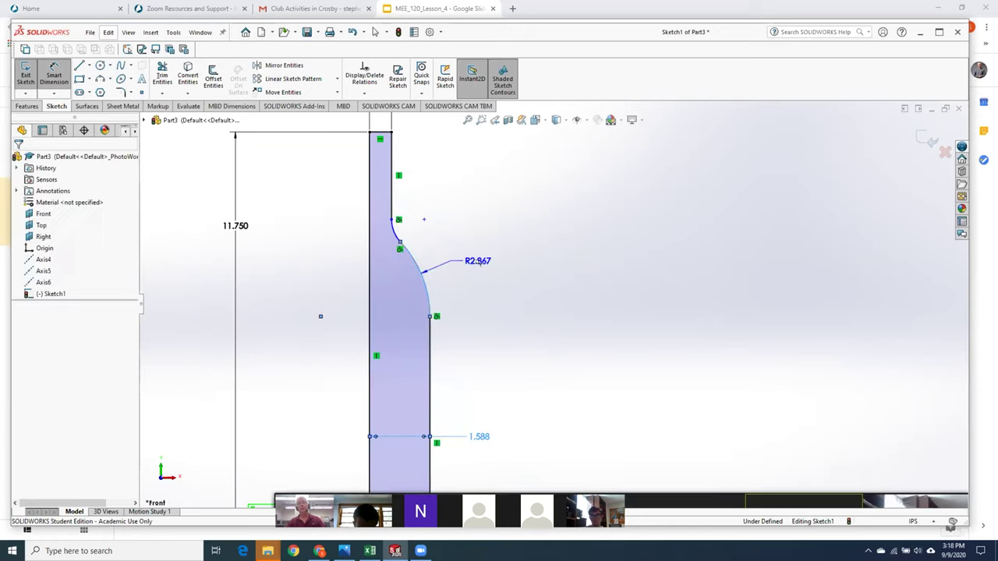
pyautogui.click(473, 261)
pyautogui.write('4')
pyautogui.press('Return')
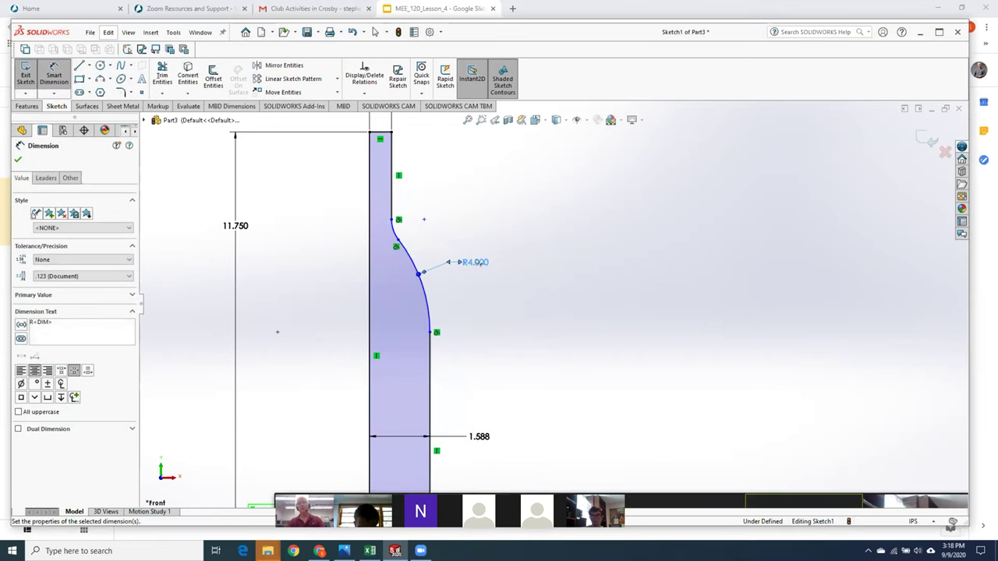
# Step: Dimension the radius of the concave arc below the neck to 2 in and finish dimensioning
pyautogui.click(397, 230)
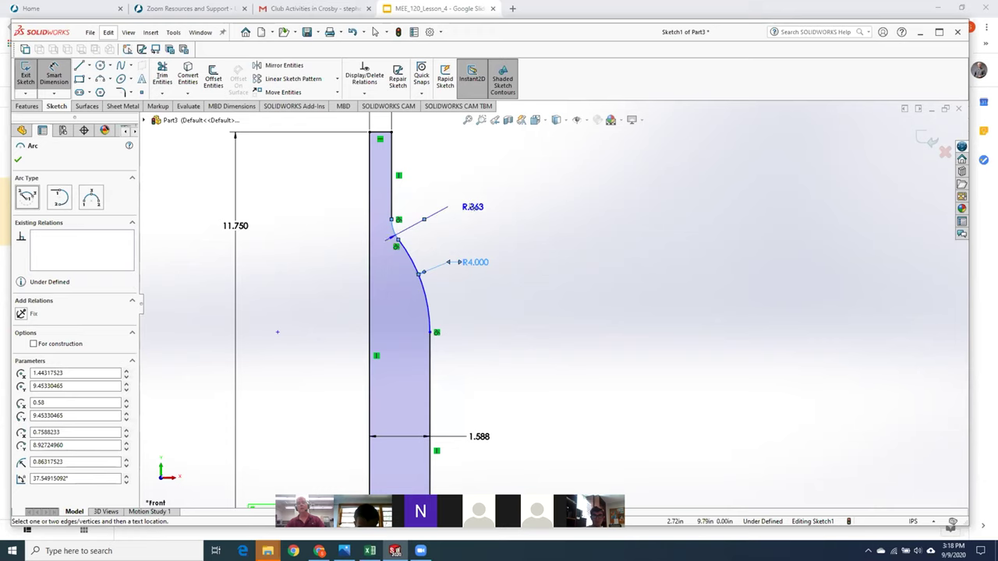
pyautogui.click(470, 204)
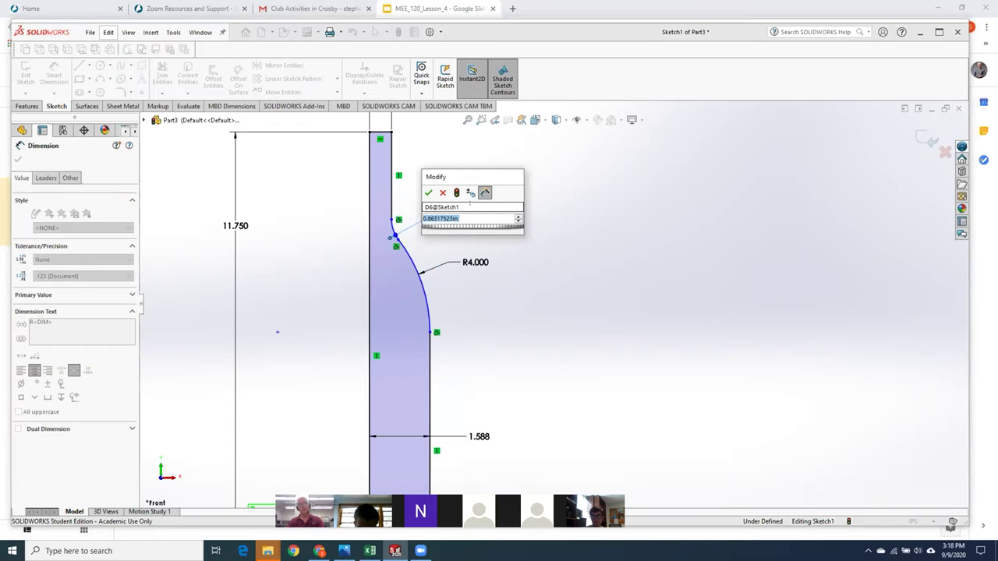
pyautogui.write('2')
pyautogui.press('Return')
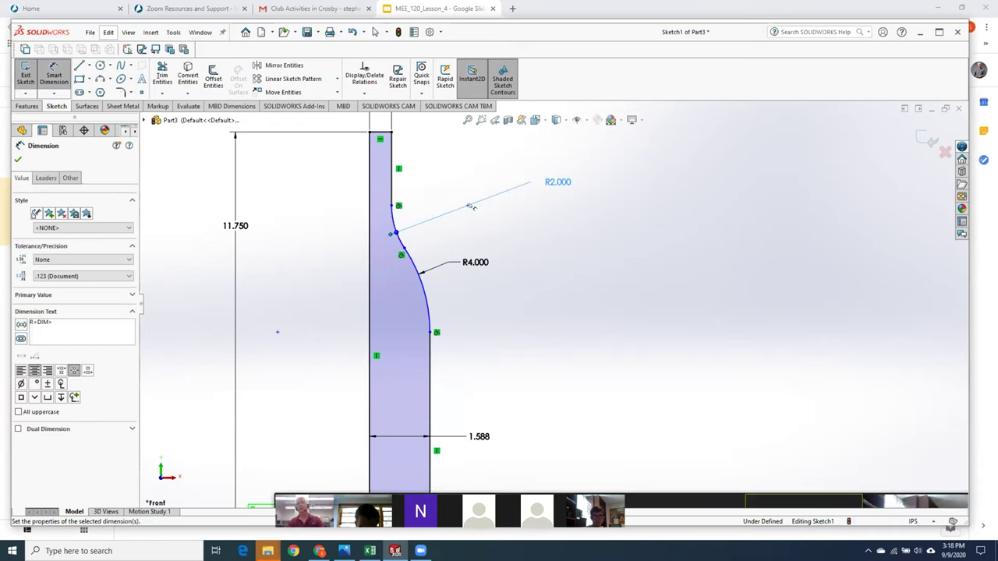
pyautogui.press('z')
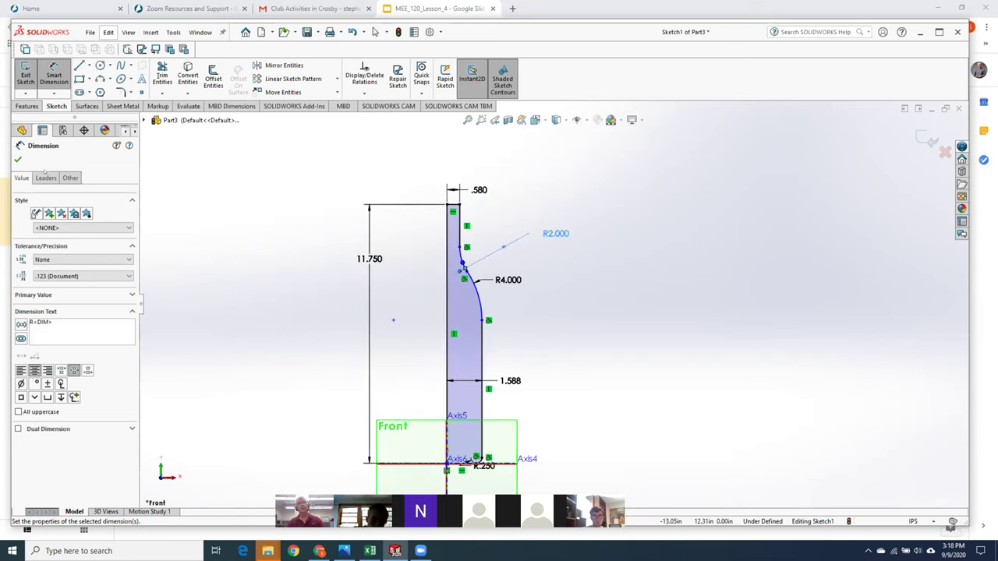
pyautogui.click(18, 159)
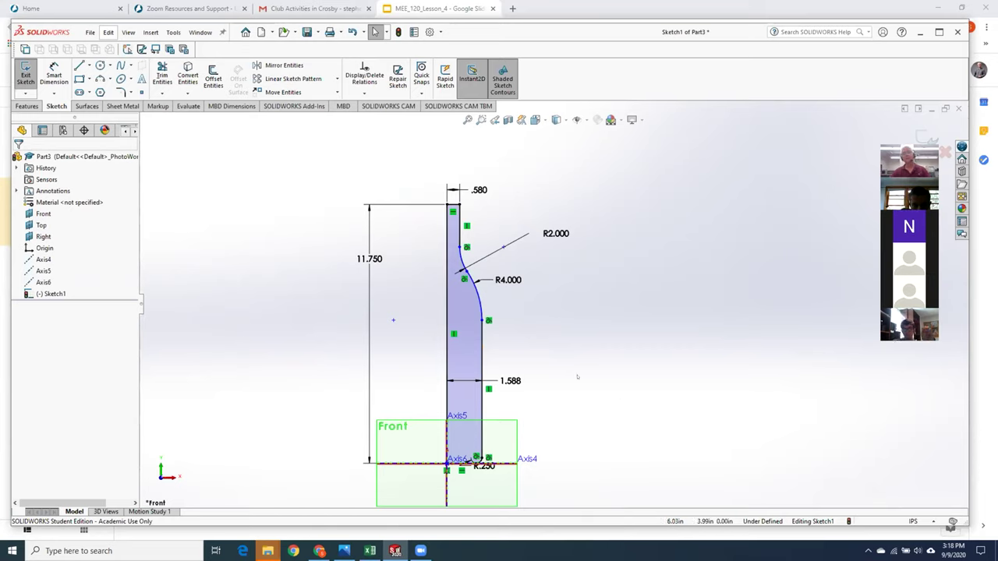
# Step: Dimension the height from the base line to the upper end of the outer vertical line, accepting the proposed value
pyautogui.click(53, 77)
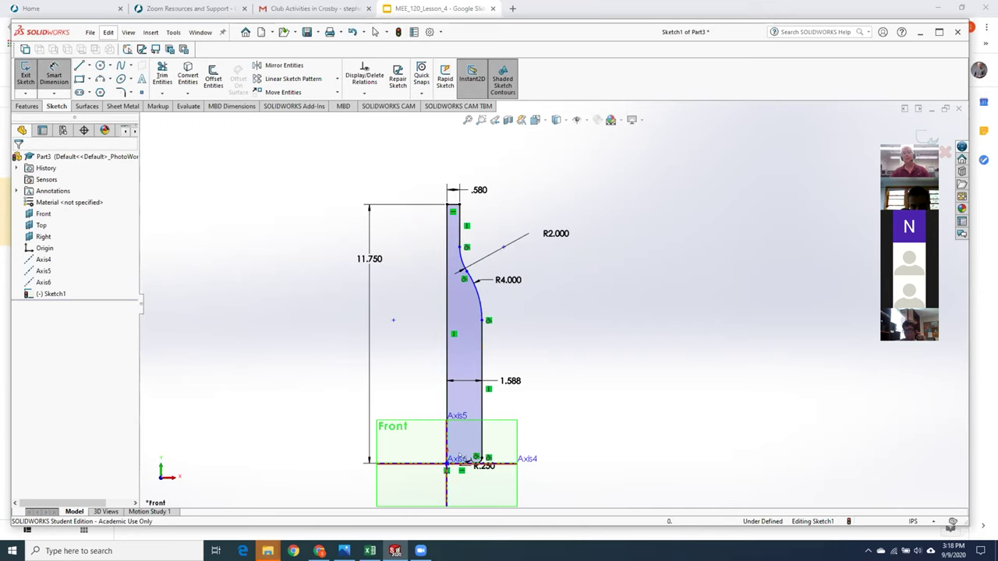
pyautogui.click(484, 346)
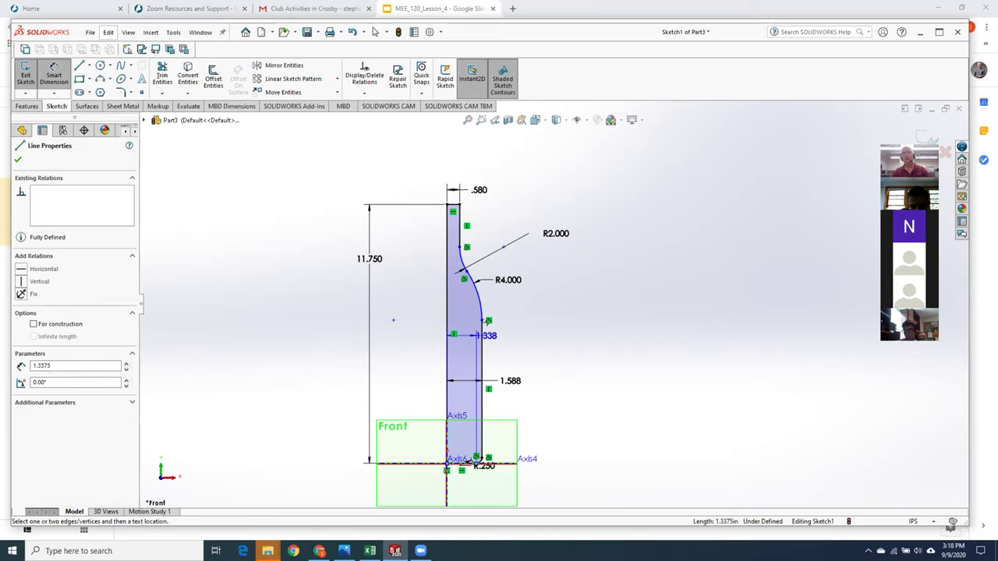
pyautogui.click(487, 320)
pyautogui.click(563, 363)
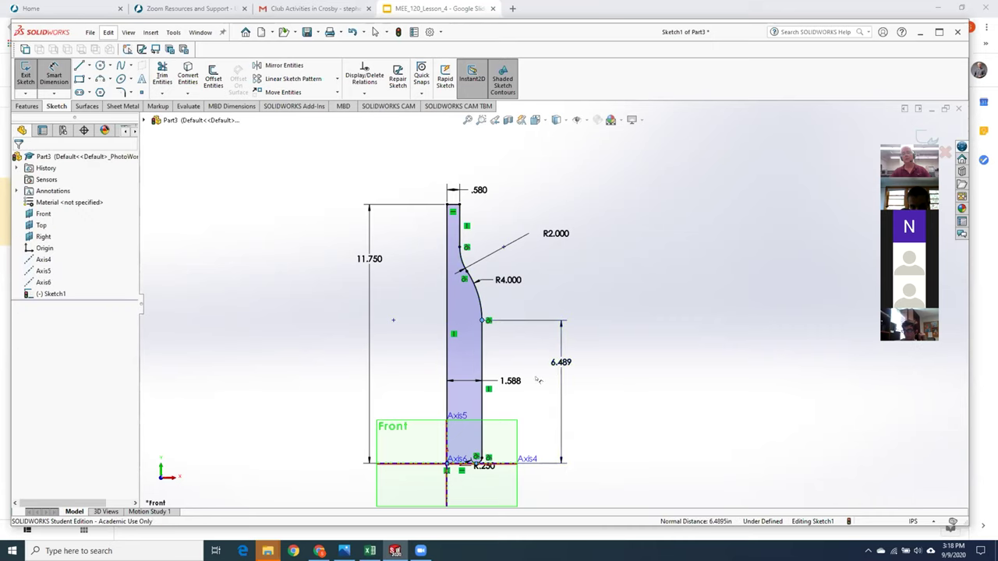
pyautogui.press('Return')
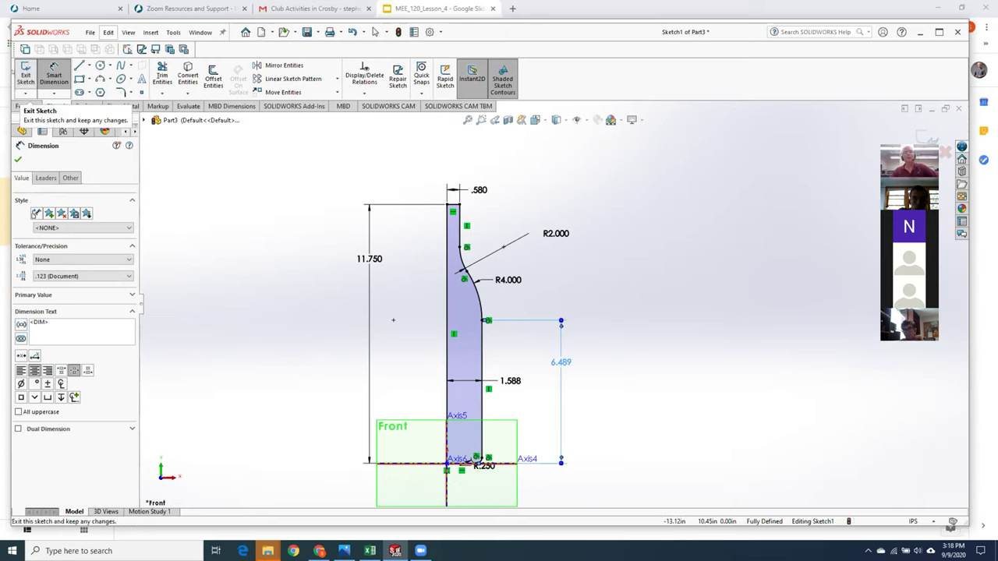
# Step: Exit the sketch and revolve the profile 360 degrees about its long inner vertical line into a solid bottle
pyautogui.click(23, 74)
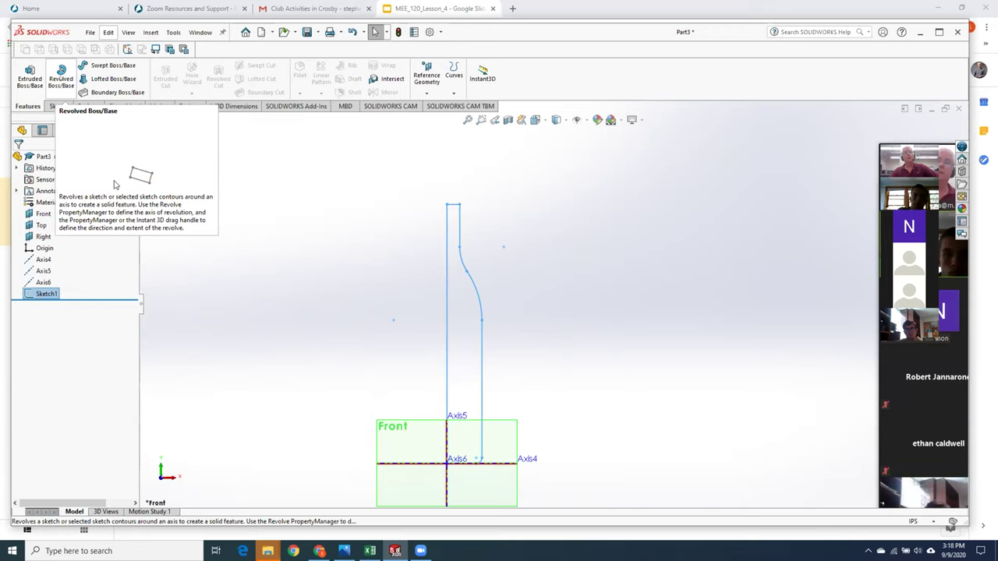
pyautogui.click(61, 75)
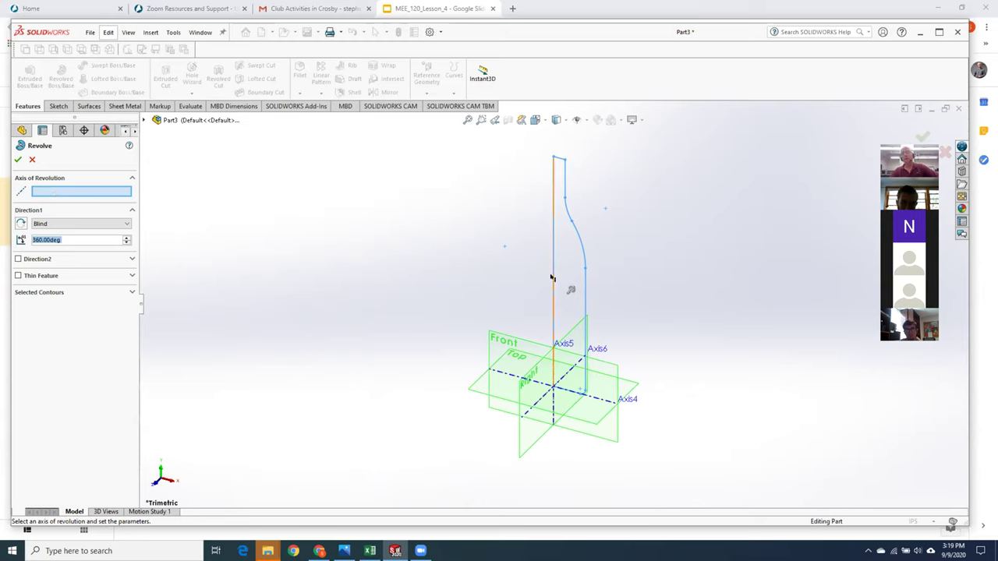
pyautogui.click(551, 277)
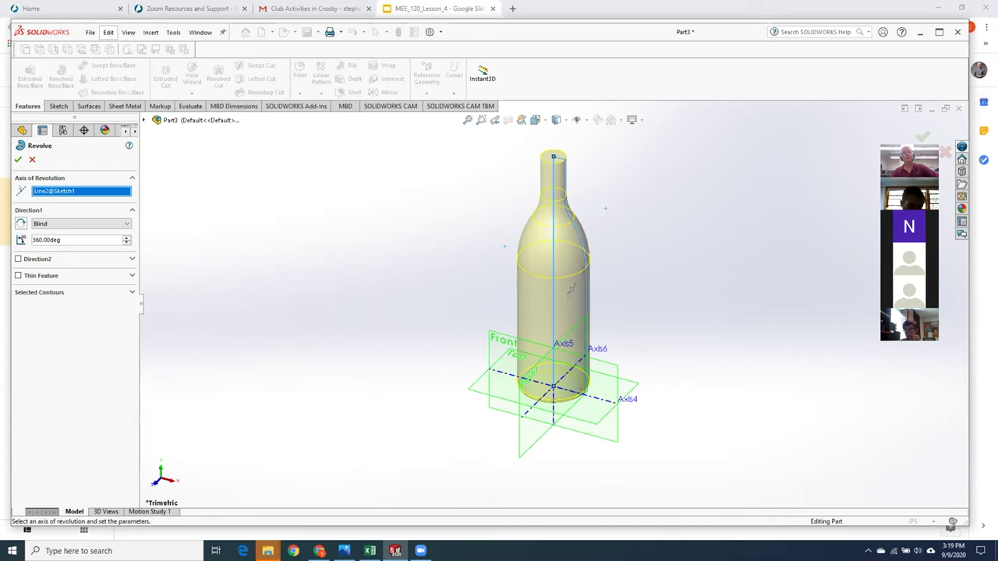
pyautogui.click(18, 159)
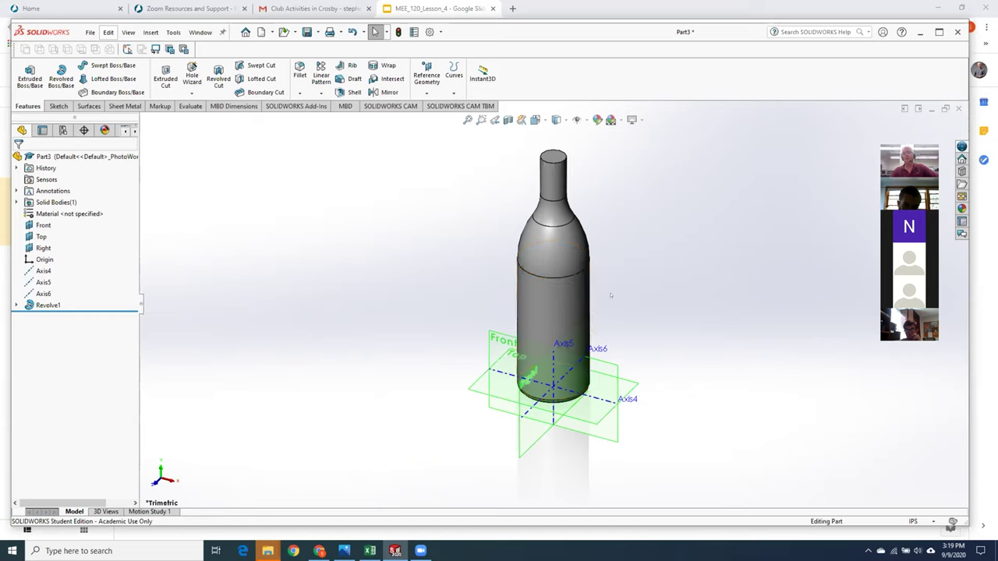
# Step: Shell the bottle to a 0.08 in wall thickness, removing the flat face at the top of the neck
pyautogui.scroll(5, 610, 295)
pyautogui.scroll(-8, 610, 295)
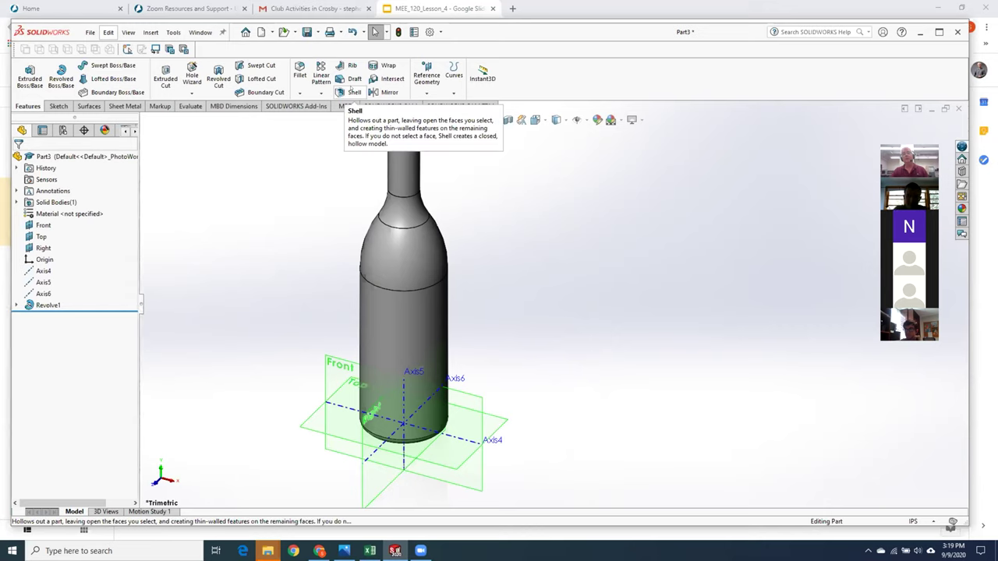
pyautogui.click(350, 92)
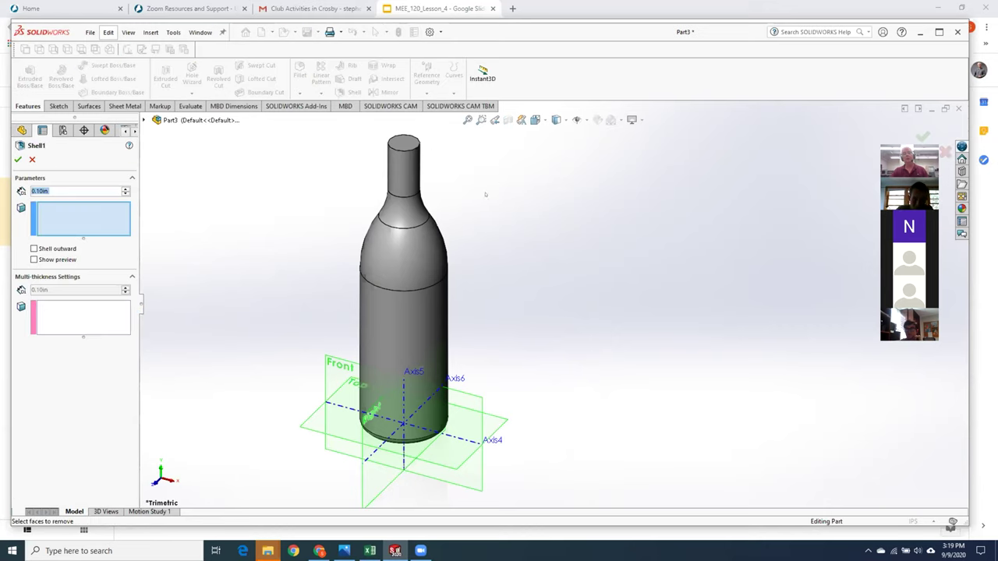
pyautogui.scroll(2, 481, 191)
pyautogui.scroll(-2, 483, 187)
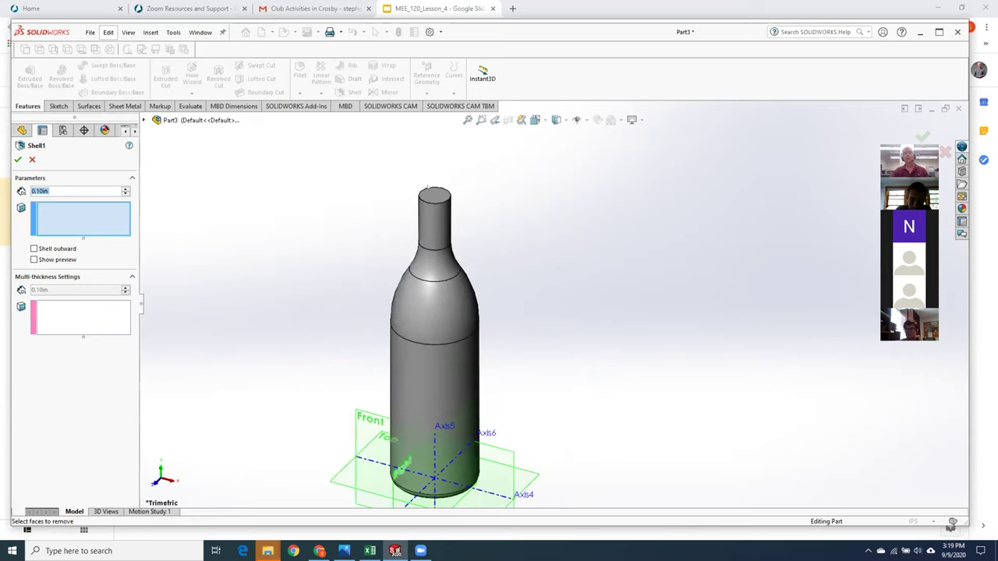
pyautogui.click(436, 196)
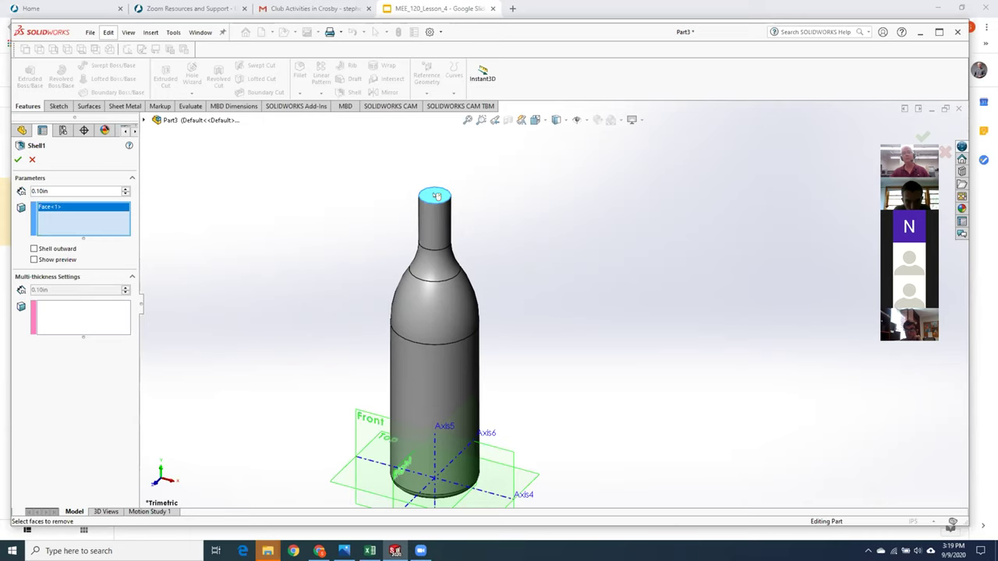
pyautogui.doubleClick(53, 190)
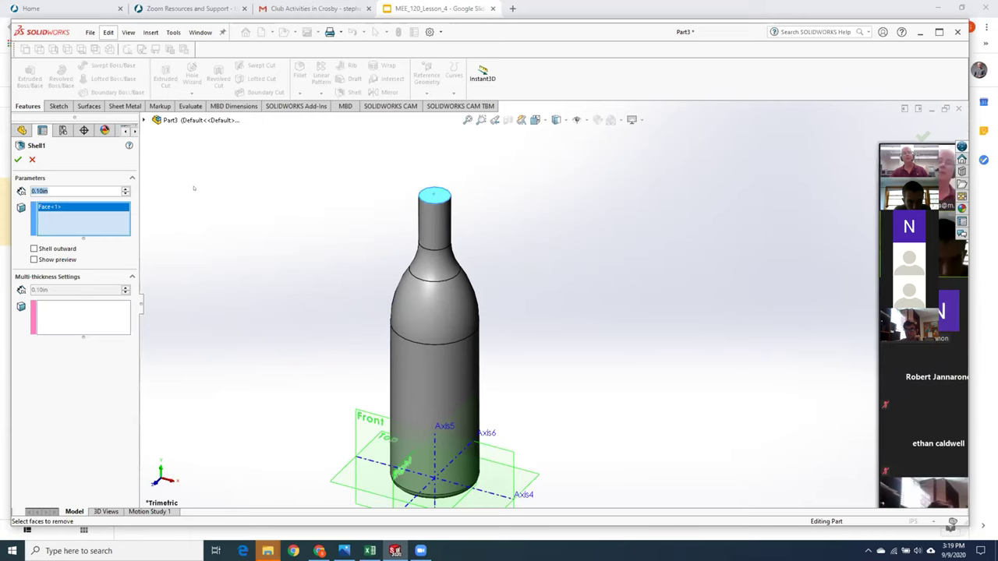
pyautogui.write('.08')
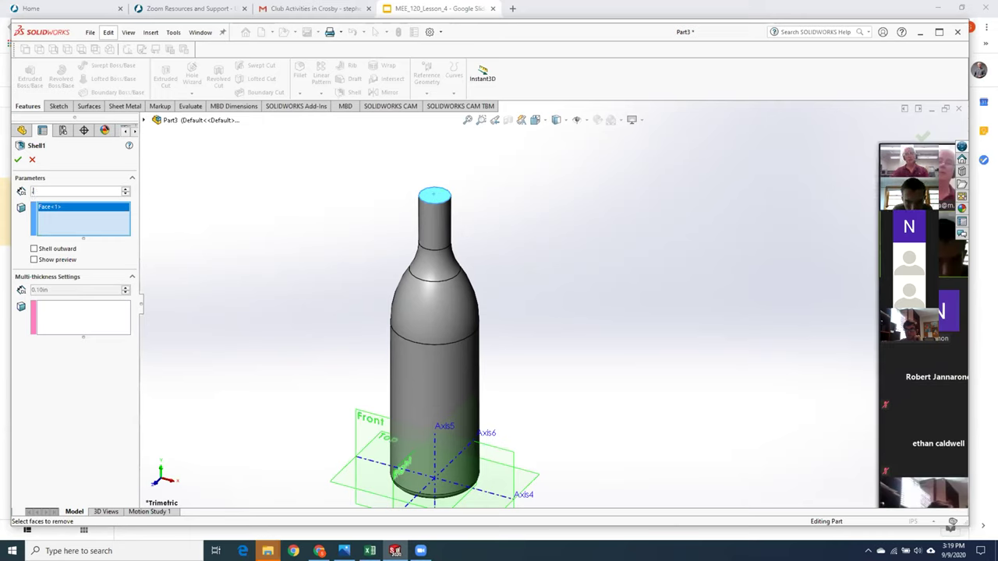
pyautogui.press('Return')
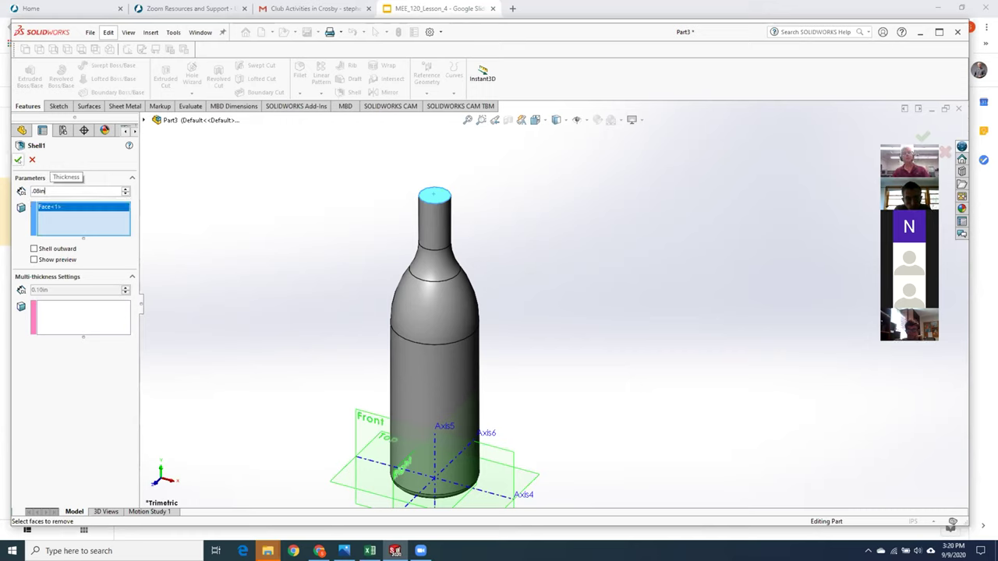
pyautogui.click(17, 159)
# Step: Examine the hollowed bottle around its neck opening and review the shell feature's settings without changing them
pyautogui.moveTo(267, 311); pyautogui.dragTo(249, 421, button='middle')
pyautogui.scroll(-6, 557, 368)
pyautogui.moveTo(744, 298); pyautogui.dragTo(729, 229, button='middle')
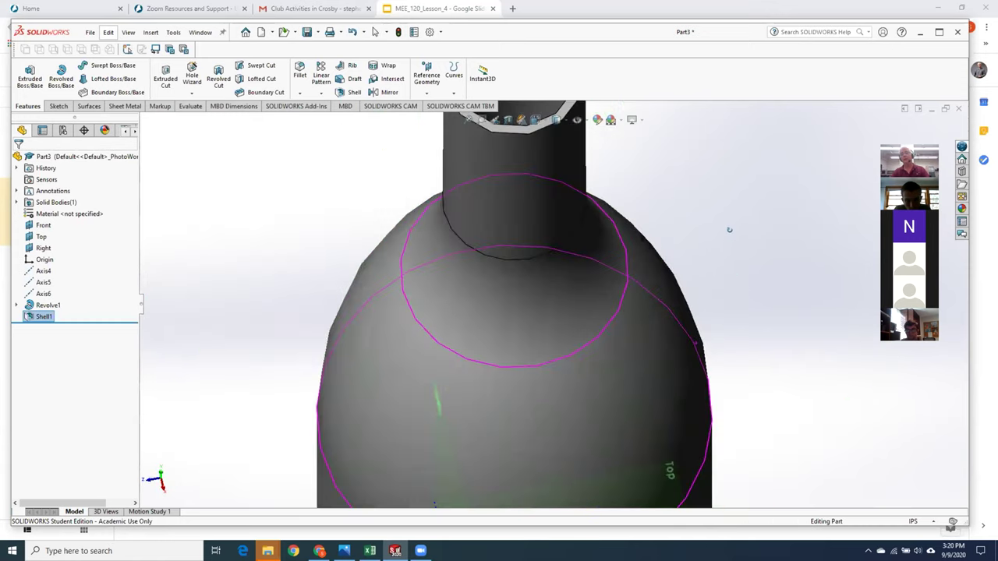
pyautogui.scroll(5, 729, 229)
pyautogui.moveTo(702, 329); pyautogui.dragTo(709, 217, button='middle')
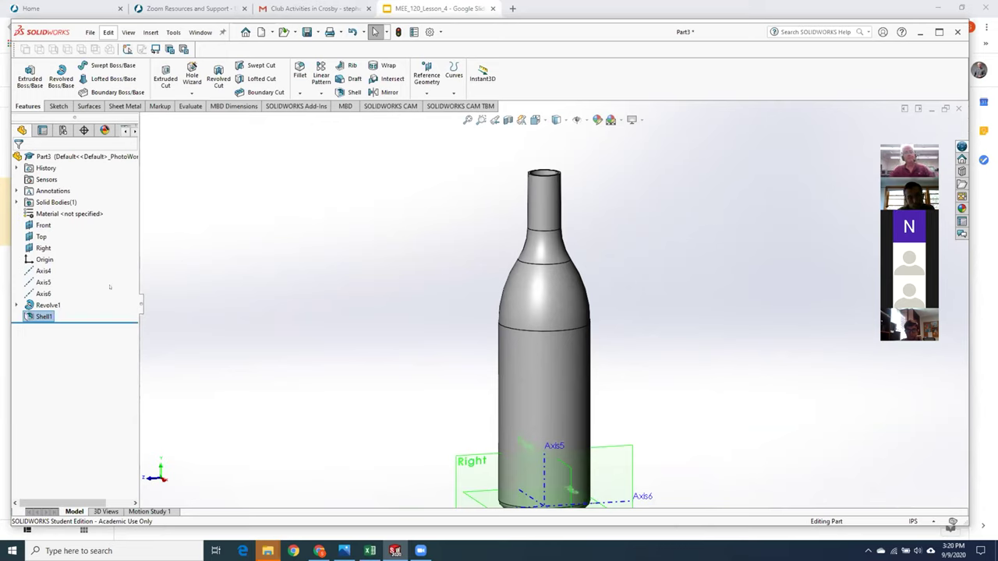
pyautogui.rightClick(39, 316)
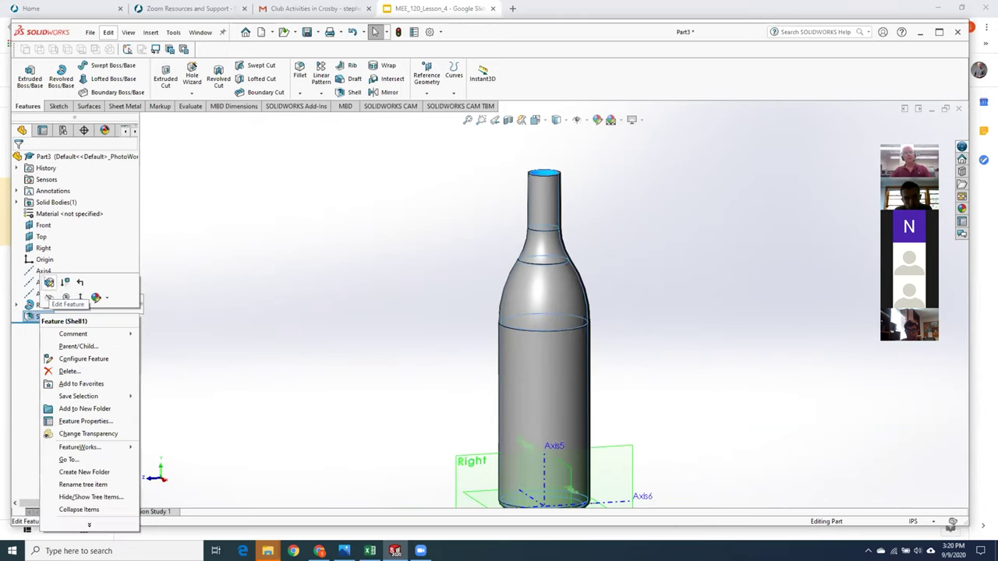
pyautogui.click(48, 283)
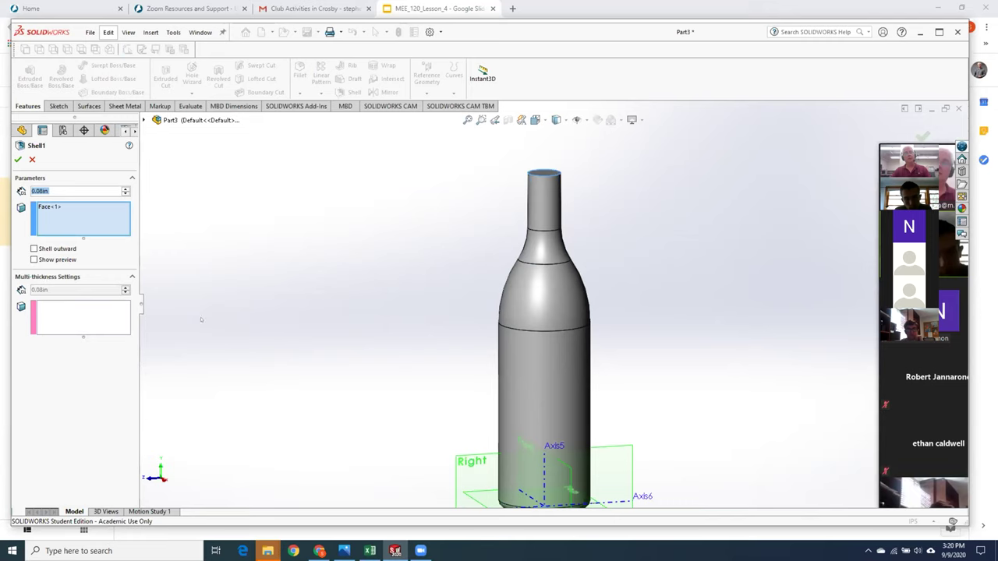
pyautogui.click(18, 159)
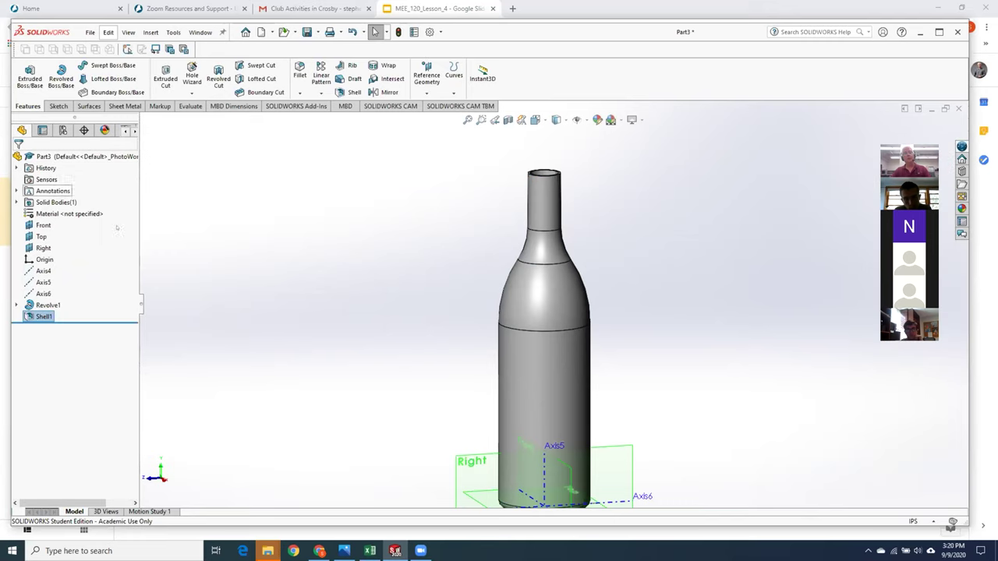
# Step: Delete the shell feature from the bottle
pyautogui.click(43, 316)
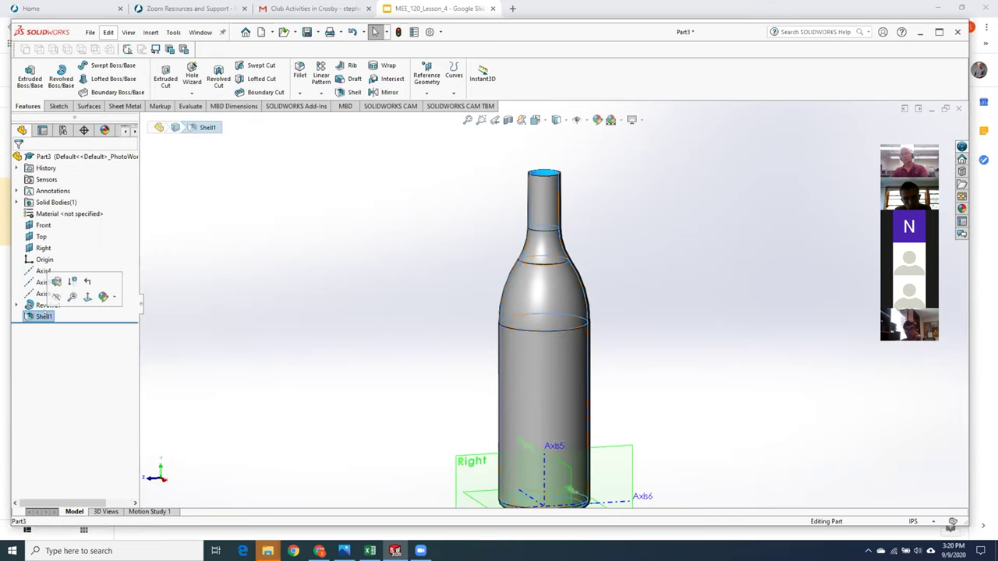
pyautogui.press('Delete')
pyautogui.click(563, 224)
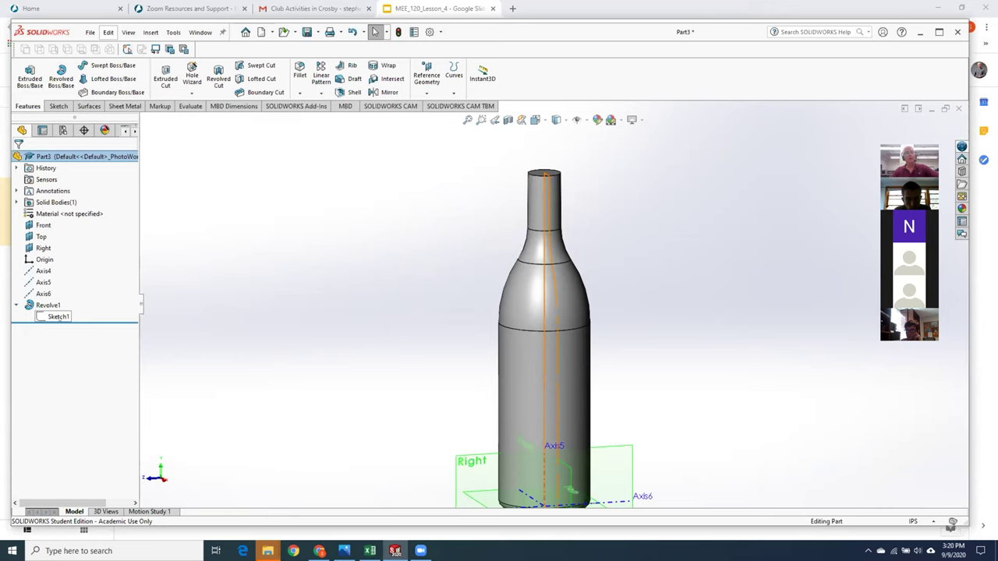
# Step: Reopen the revolve's profile sketch for editing and view it normal to the Front plane
pyautogui.rightClick(59, 317)
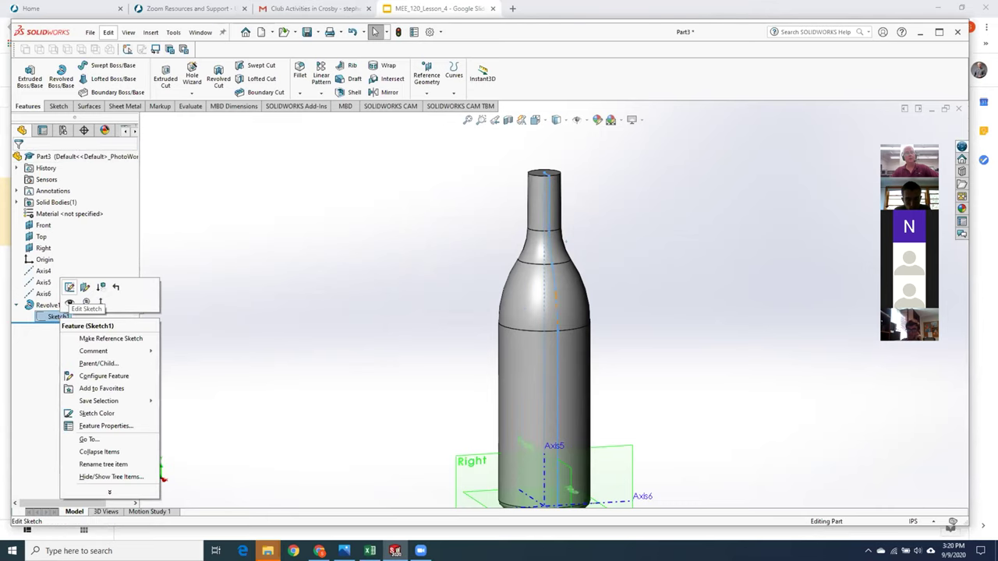
pyautogui.click(74, 292)
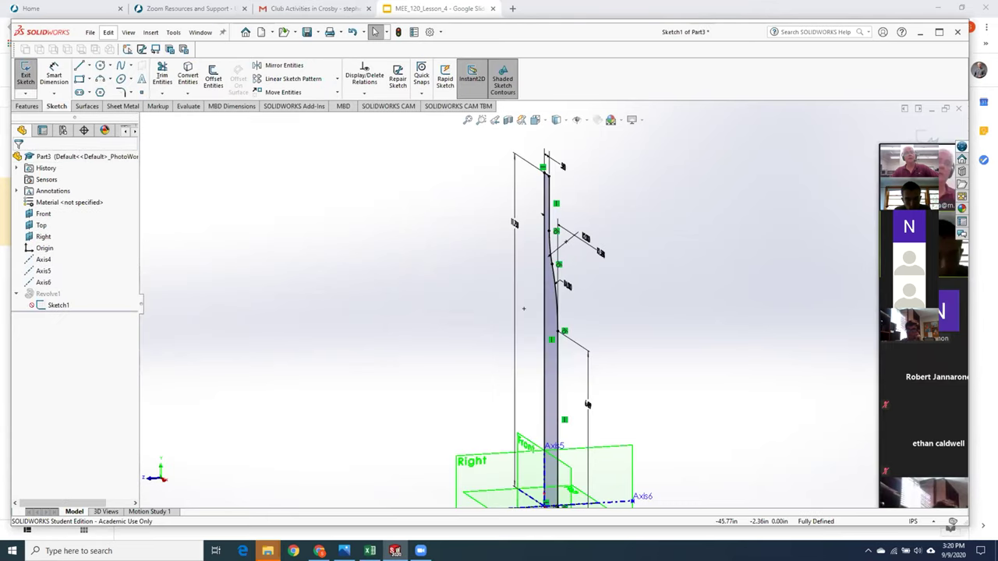
pyautogui.rightClick(58, 305)
pyautogui.click(78, 288)
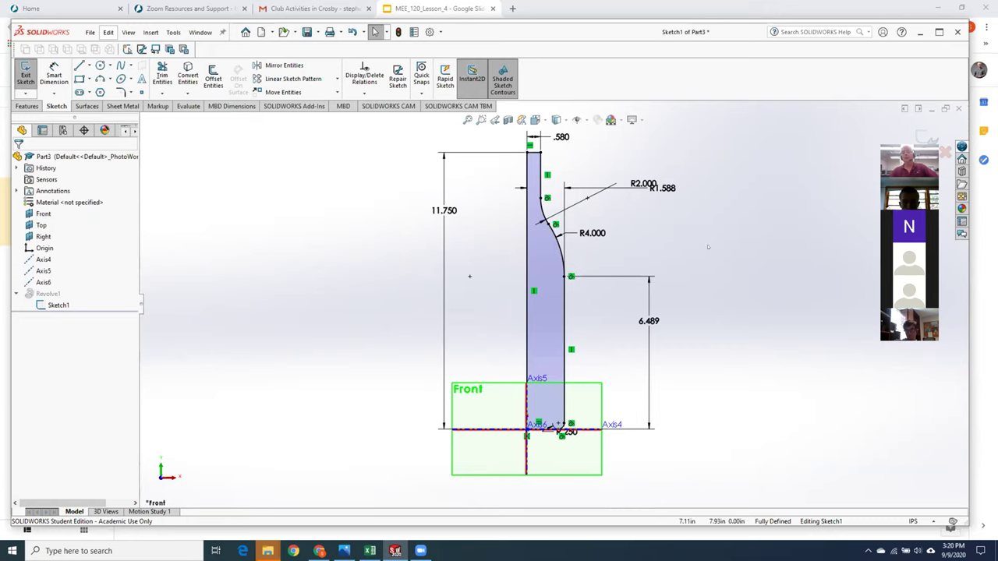
# Step: Offset the whole closed bottle profile chain 0.08 in inward, with the direction reversed and dimensions added
pyautogui.scroll(-2, 611, 251)
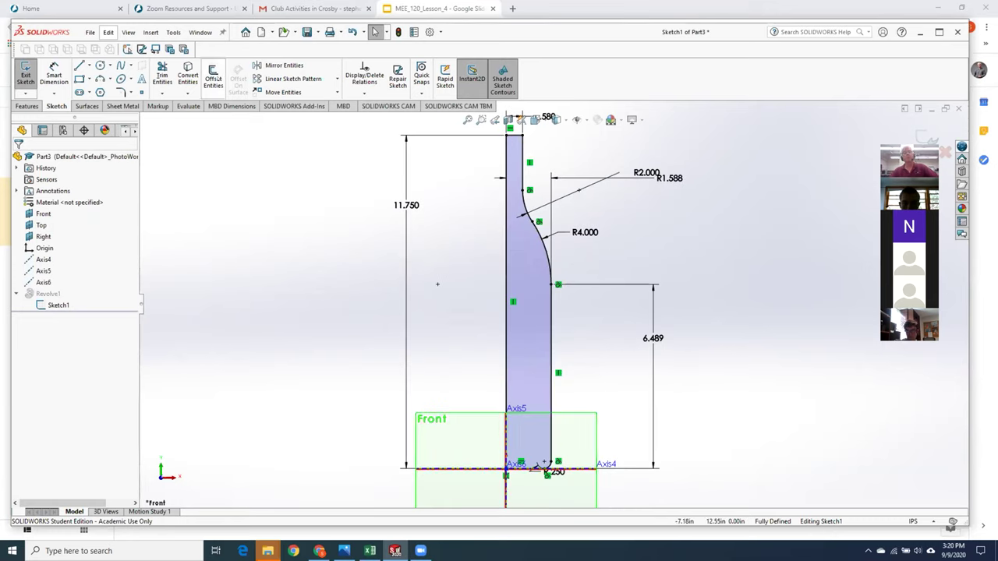
pyautogui.click(212, 80)
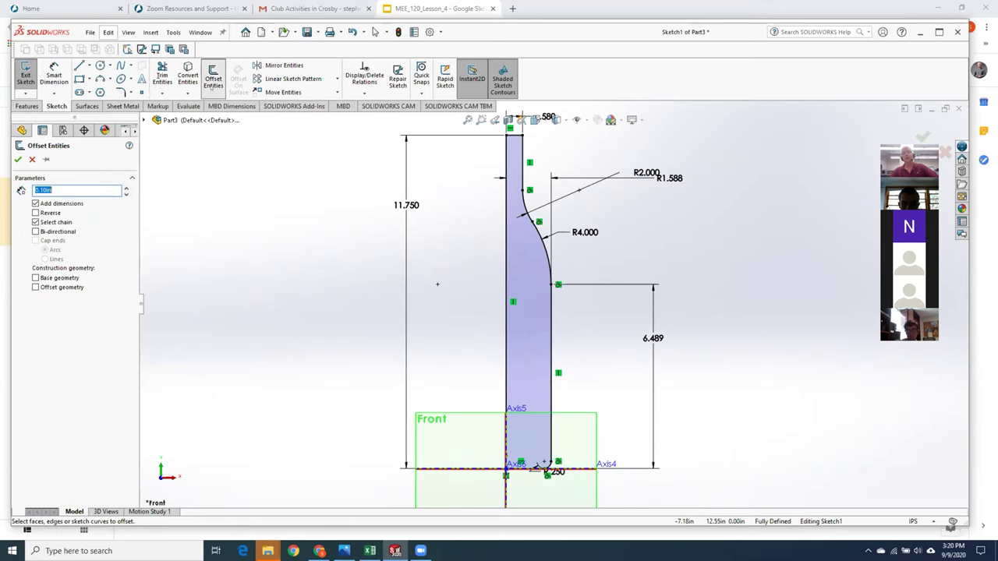
pyautogui.click(507, 264)
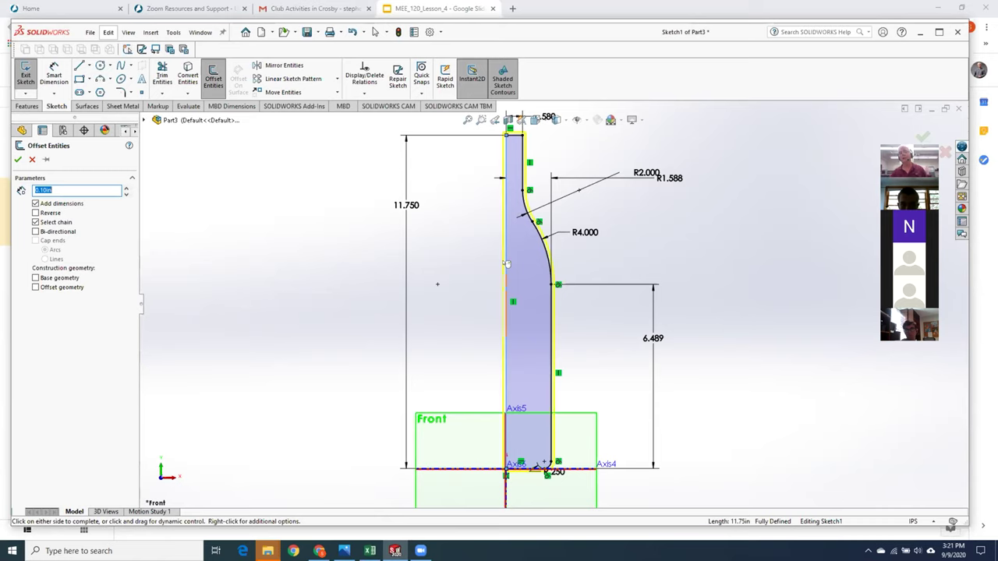
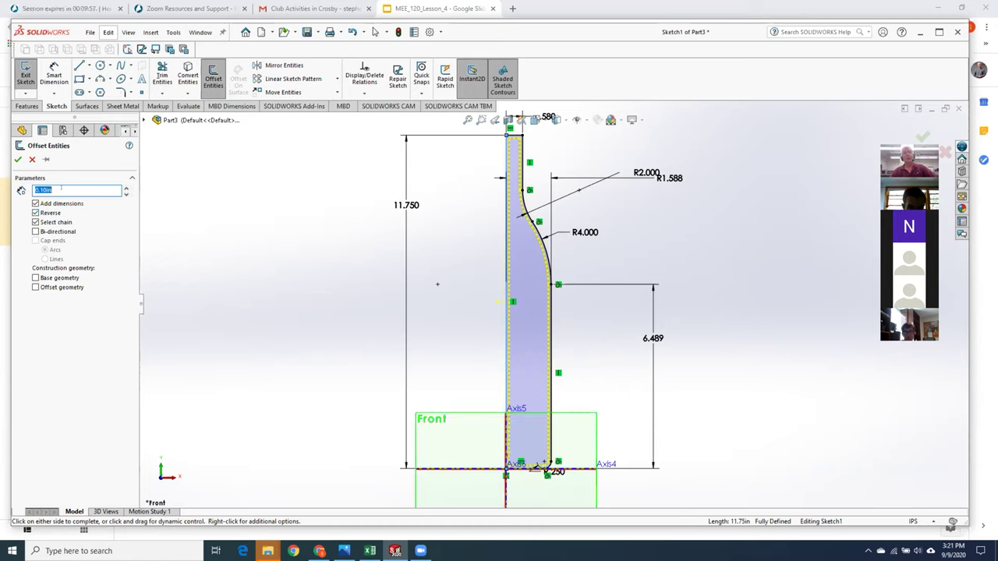
pyautogui.press('BackSpace')
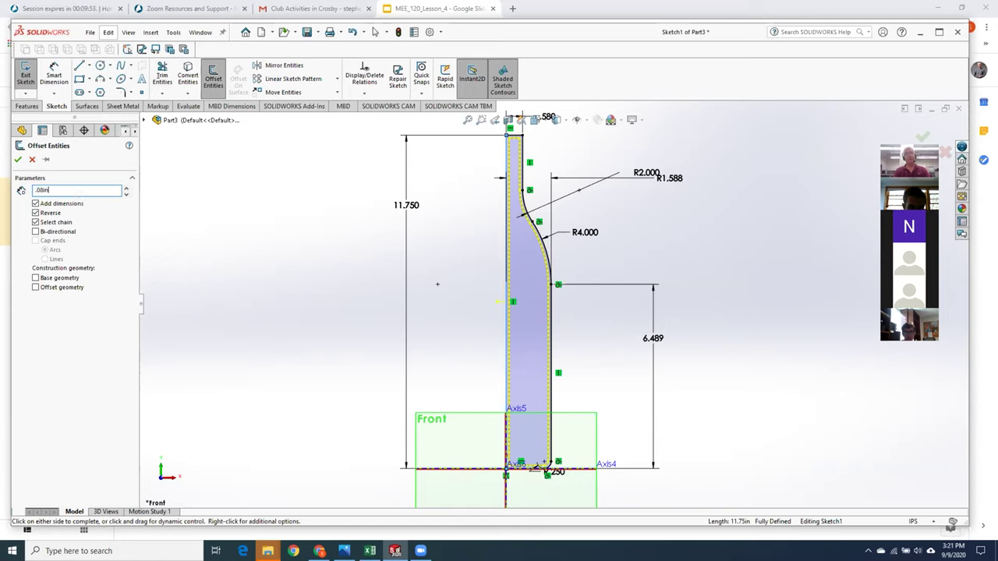
pyautogui.press('Return')
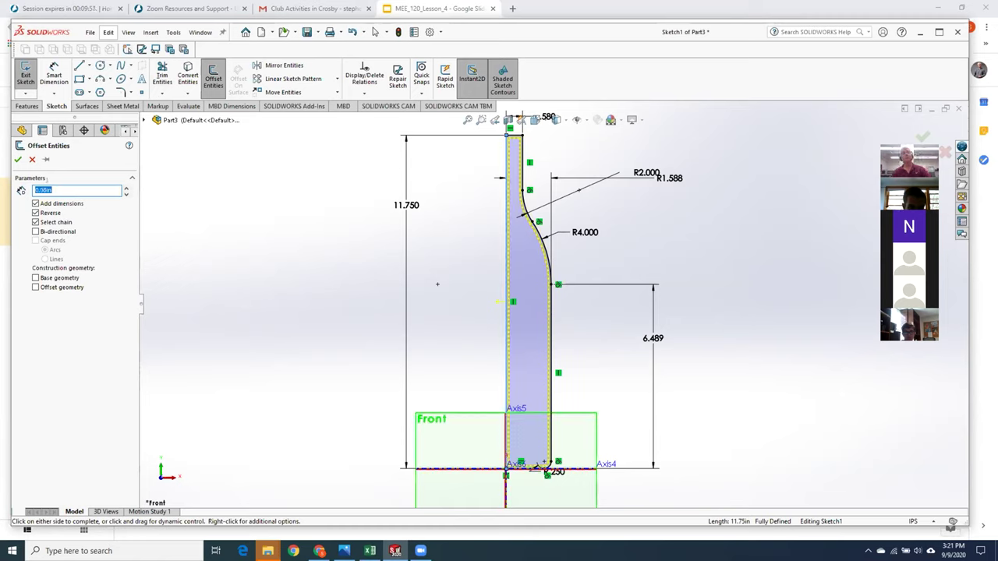
pyautogui.click(17, 159)
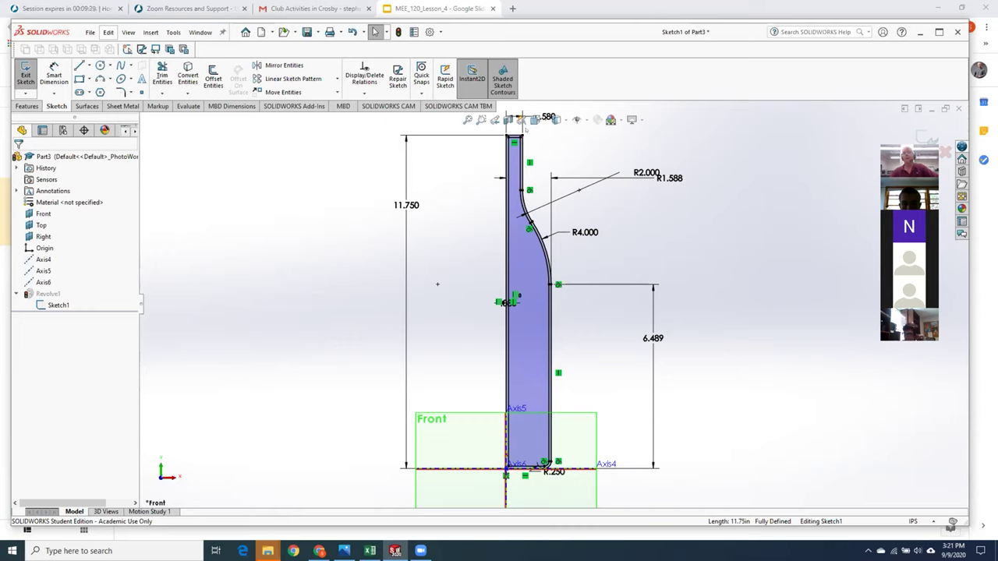
# Step: Delete the short horizontal line closing the inner offset profile at the top of the neck
pyautogui.scroll(-2, 521, 137)
pyautogui.scroll(-3, 550, 222)
pyautogui.scroll(-2, 550, 221)
pyautogui.scroll(-2, 550, 222)
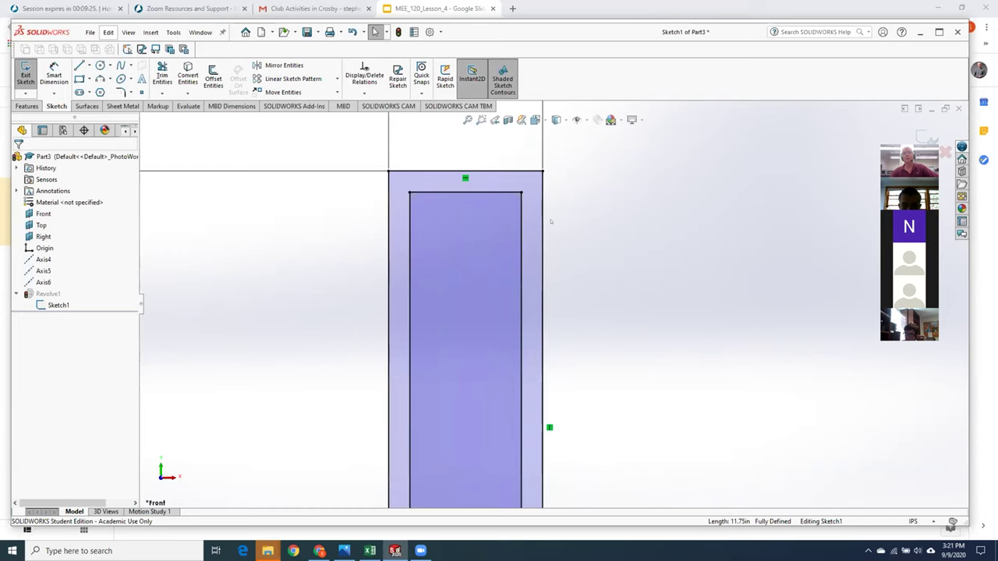
pyautogui.click(467, 193)
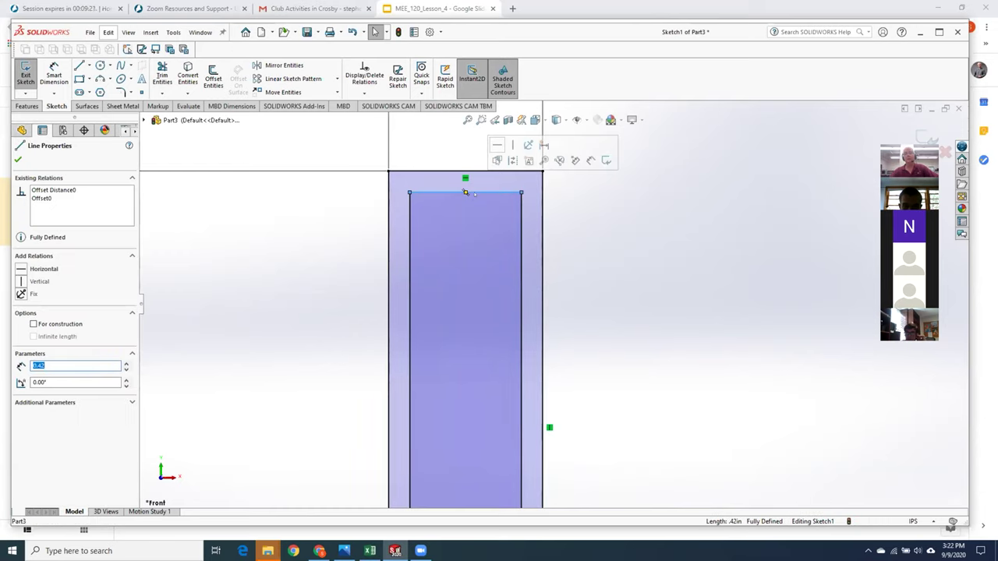
pyautogui.press('Delete')
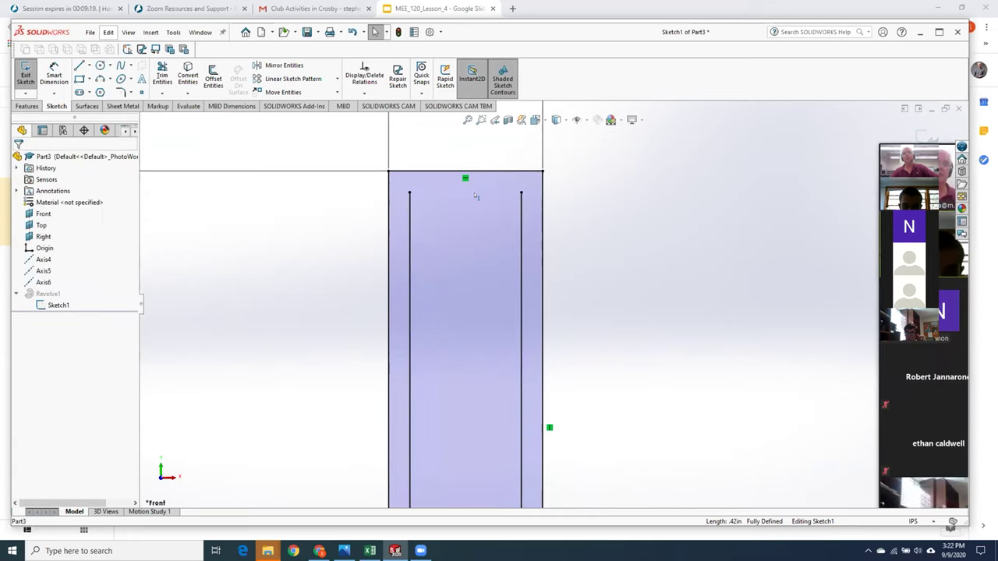
# Step: Extend the inner wall line at the neck up to the profile's top edge
pyautogui.click(162, 94)
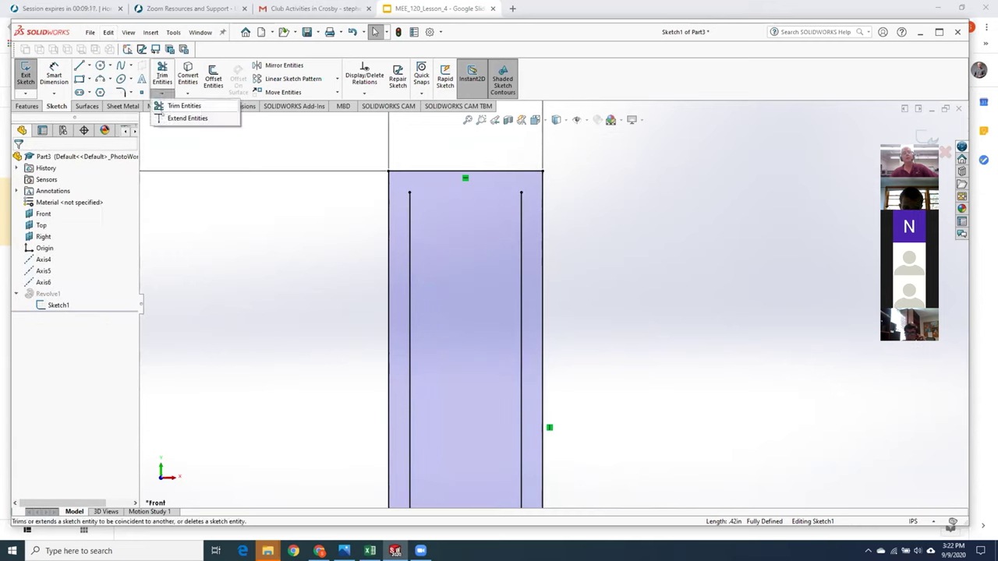
pyautogui.click(183, 105)
pyautogui.moveTo(521, 194); pyautogui.dragTo(521, 178)
# Step: Trim the top edge between the centre line and the inner wall, and delete the inner vertical offset line beside the axis
pyautogui.click(163, 78)
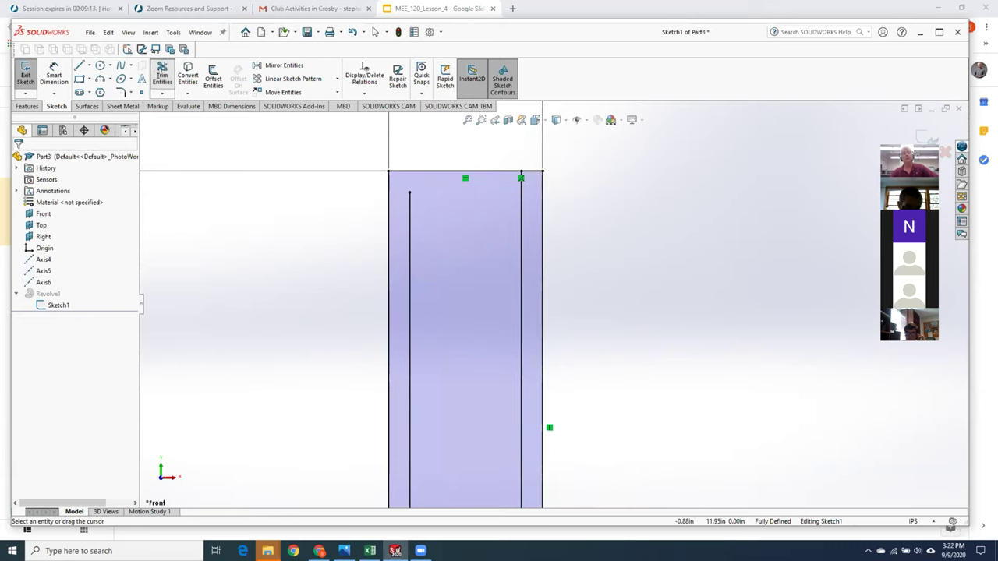
pyautogui.moveTo(451, 154); pyautogui.dragTo(461, 173)
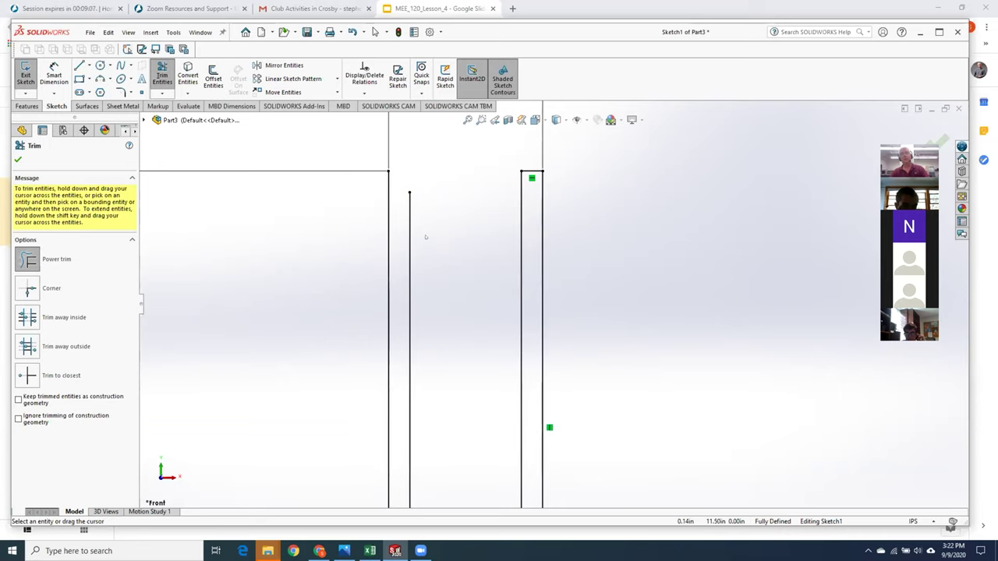
pyautogui.press('Escape')
pyautogui.click(409, 230)
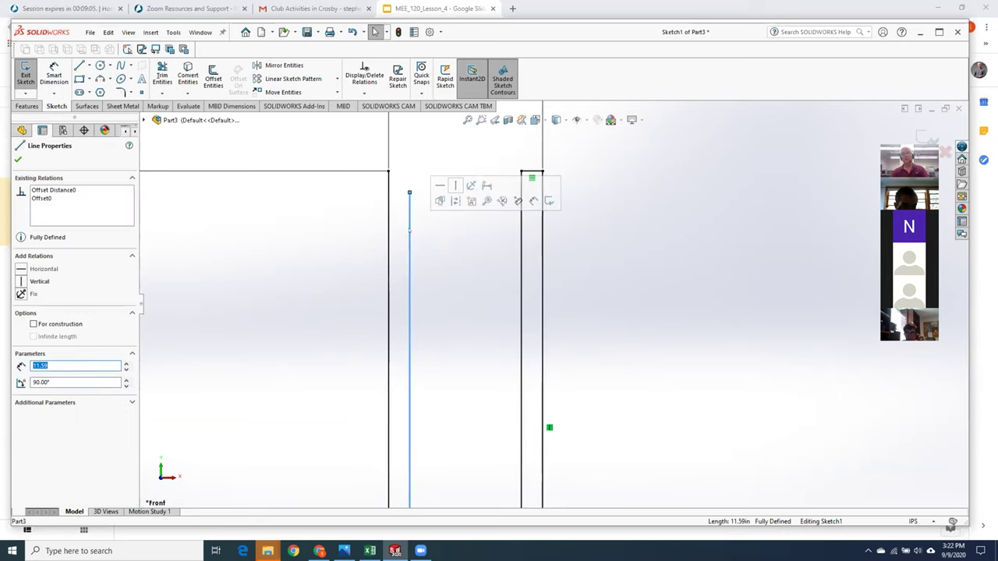
pyautogui.press('Escape')
# Step: Extend the inner base line to the centre line and trim away the centre line above it
pyautogui.scroll(5, 410, 229)
pyautogui.scroll(6, 413, 238)
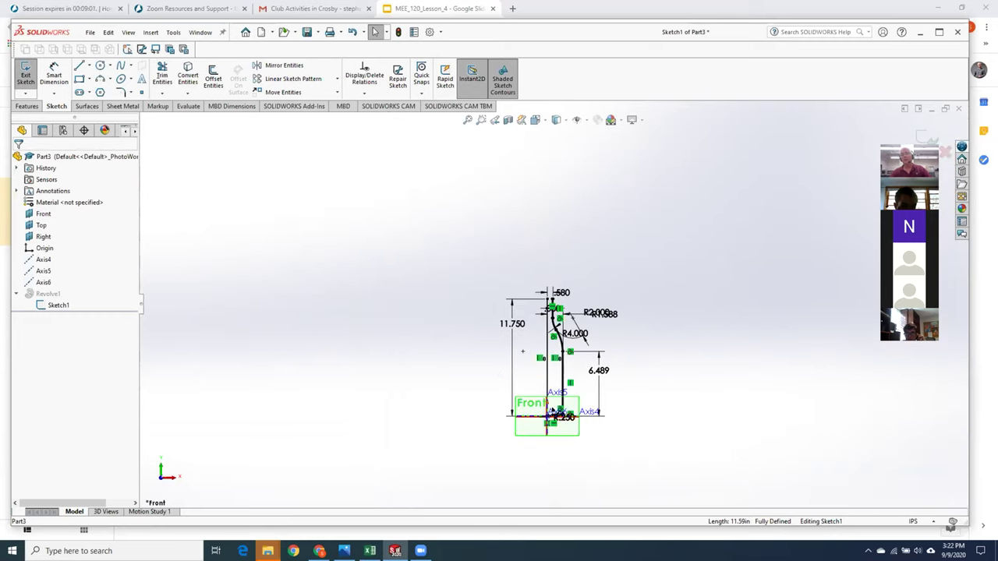
pyautogui.scroll(-8, 555, 412)
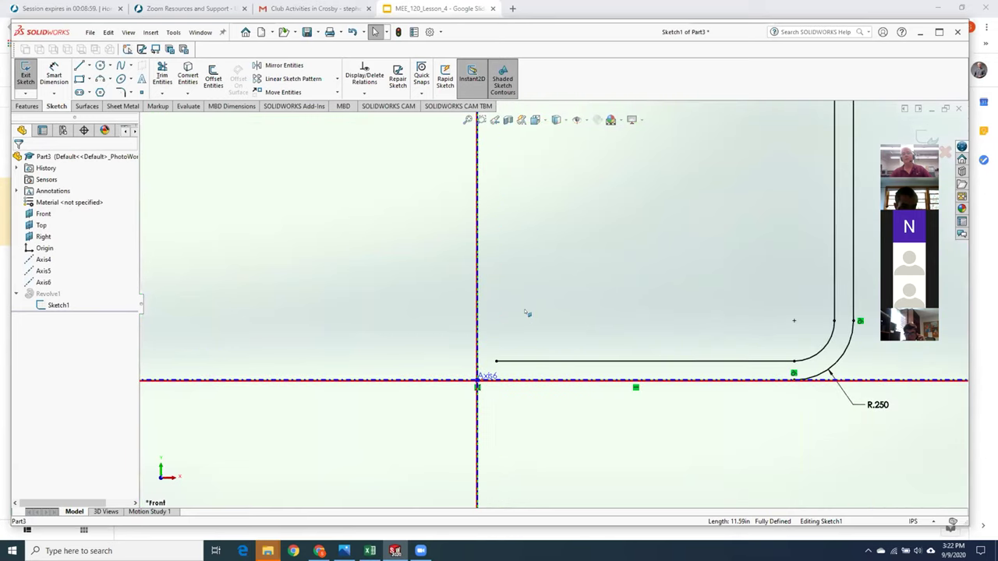
pyautogui.scroll(-2, 514, 326)
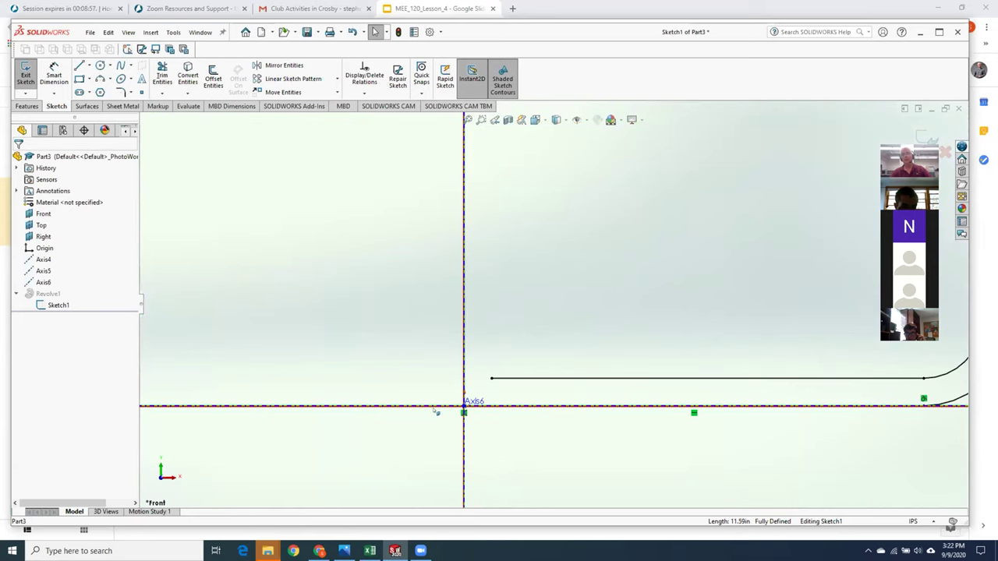
pyautogui.click(162, 93)
pyautogui.click(178, 104)
pyautogui.click(512, 379)
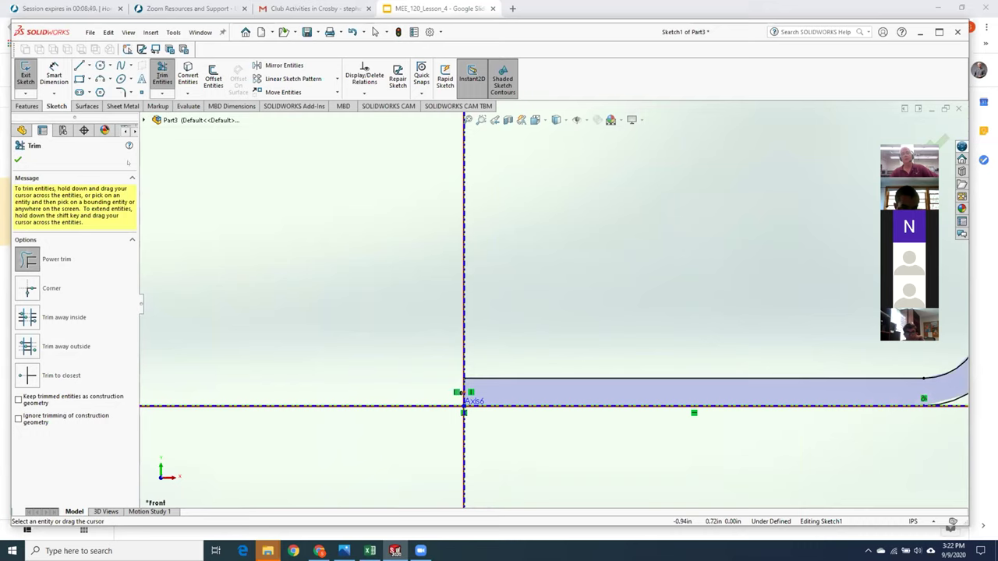
pyautogui.click(18, 159)
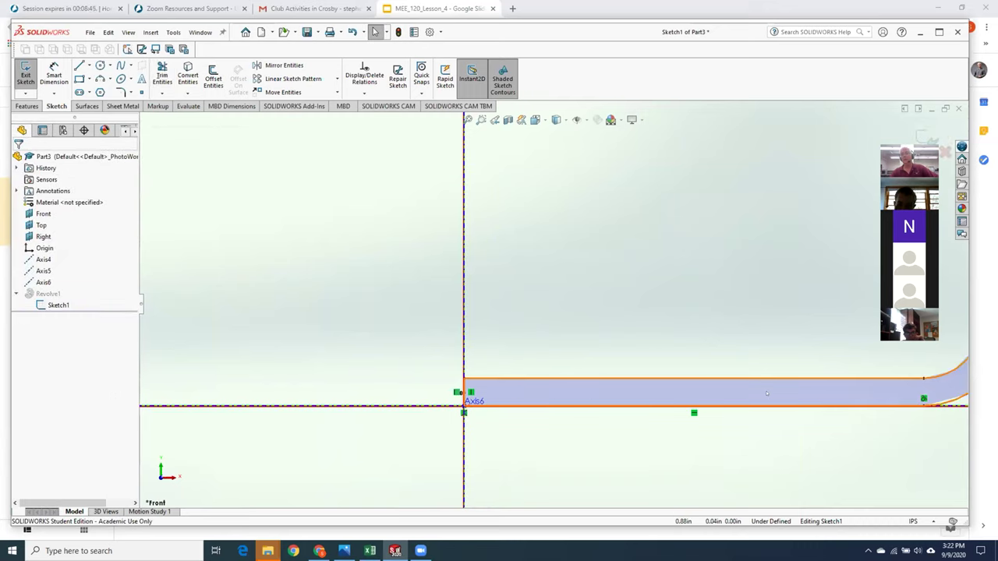
# Step: Dimension the overall bottle height from the outer base line to the top edge of the neck
pyautogui.scroll(10, 602, 398)
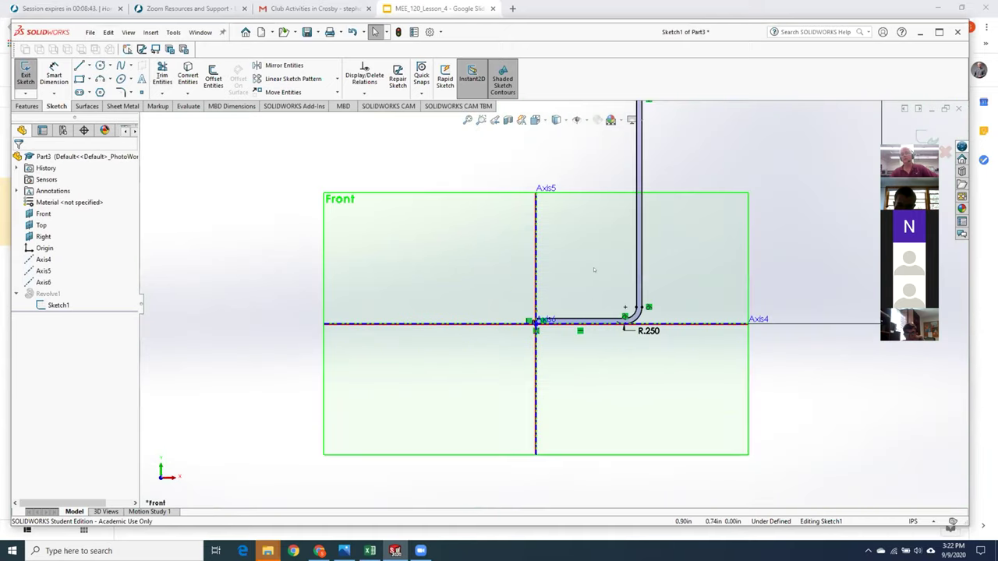
pyautogui.scroll(5, 588, 224)
pyautogui.scroll(-3, 551, 271)
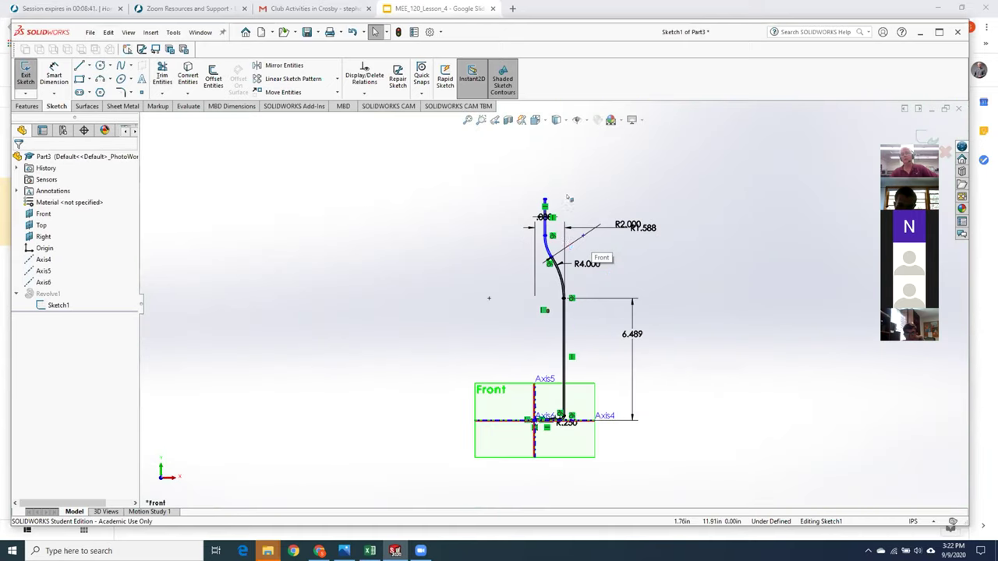
pyautogui.scroll(-3, 551, 257)
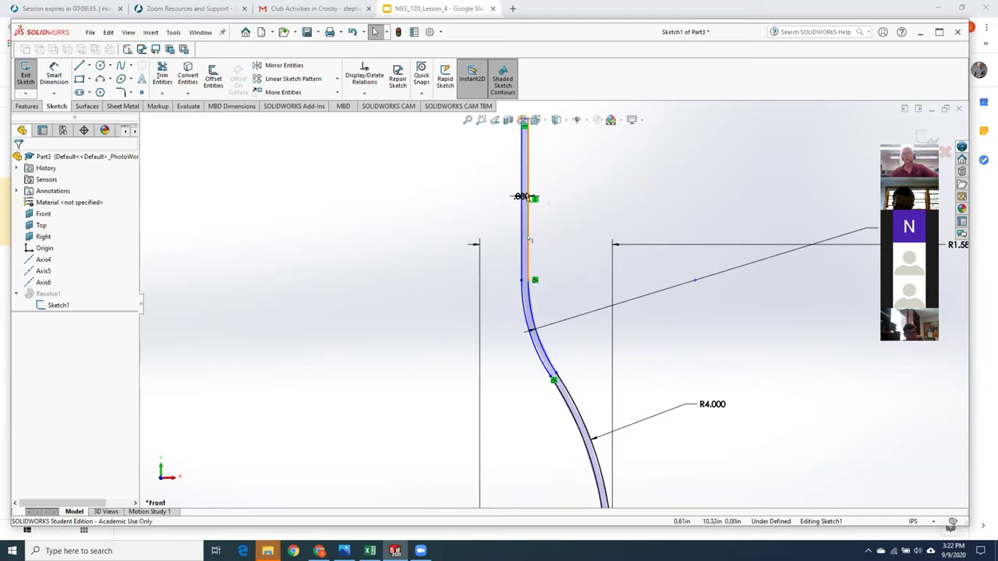
pyautogui.scroll(5, 612, 244)
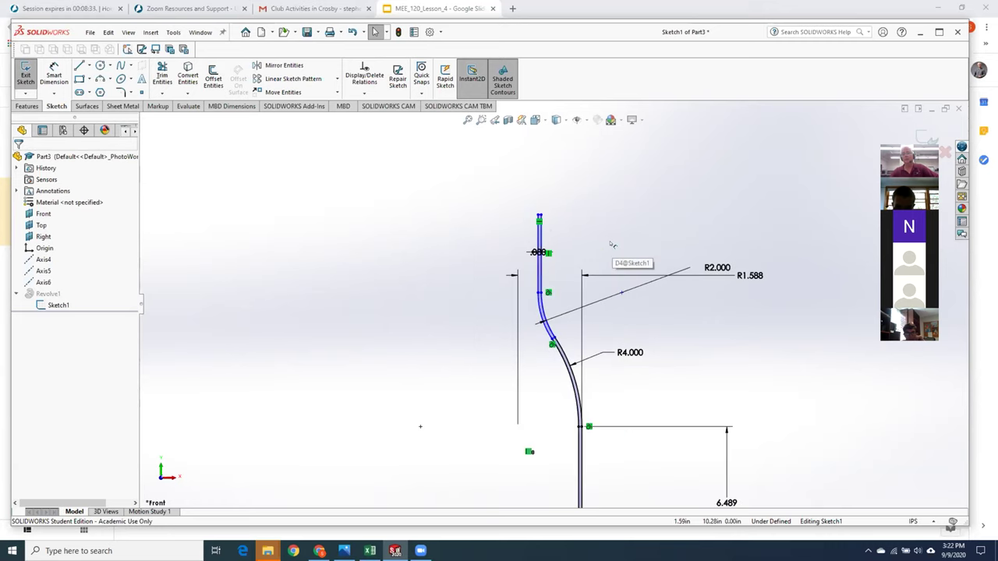
pyautogui.scroll(2, 611, 245)
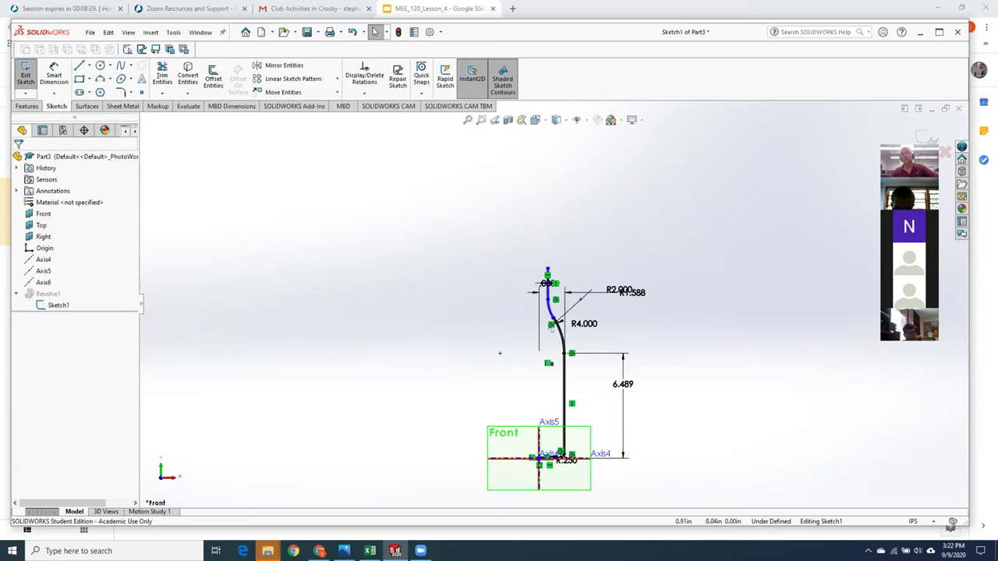
pyautogui.click(54, 78)
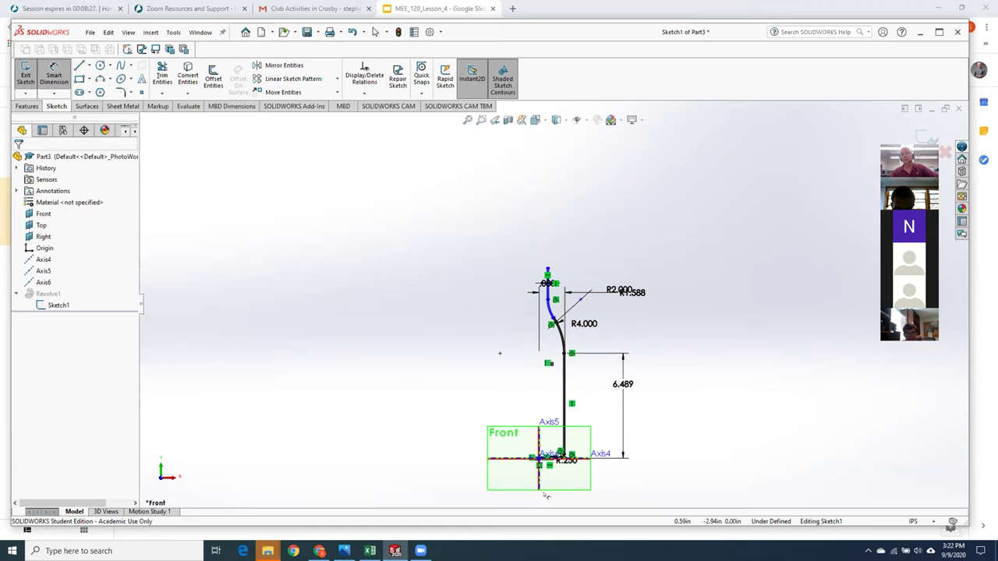
pyautogui.scroll(-1, 552, 471)
pyautogui.scroll(-5, 552, 472)
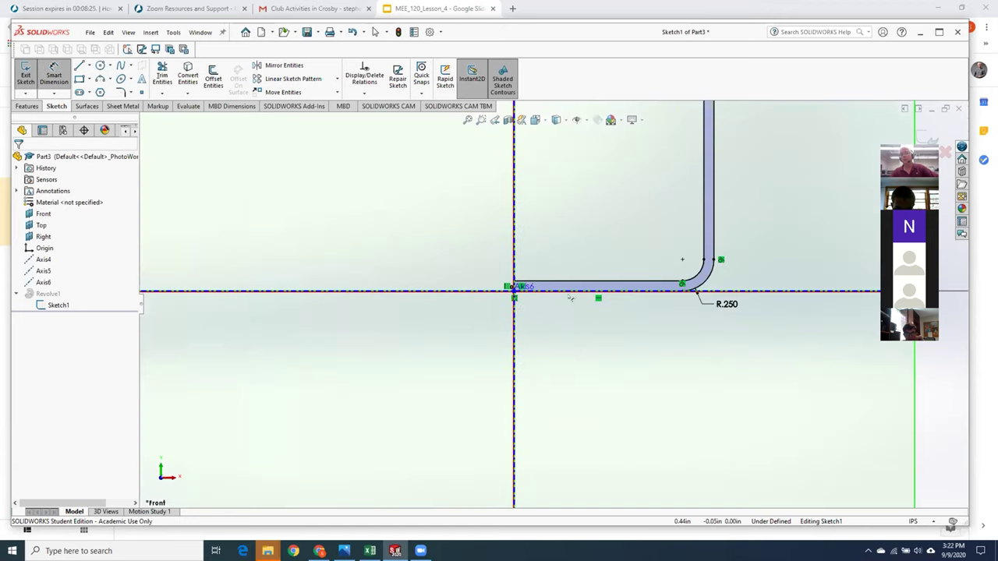
pyautogui.click(569, 294)
pyautogui.scroll(5, 579, 340)
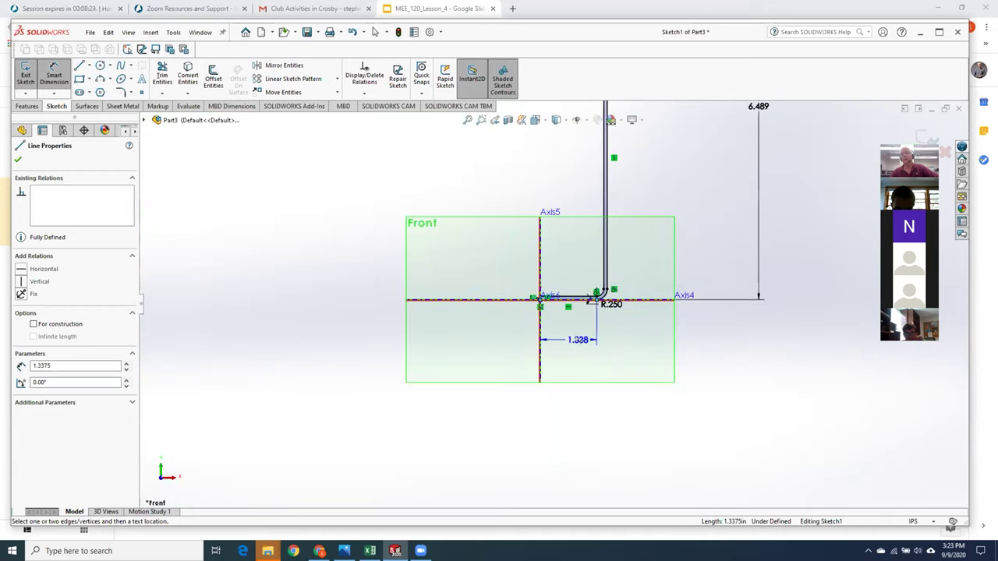
pyautogui.scroll(2, 578, 340)
pyautogui.scroll(-6, 531, 249)
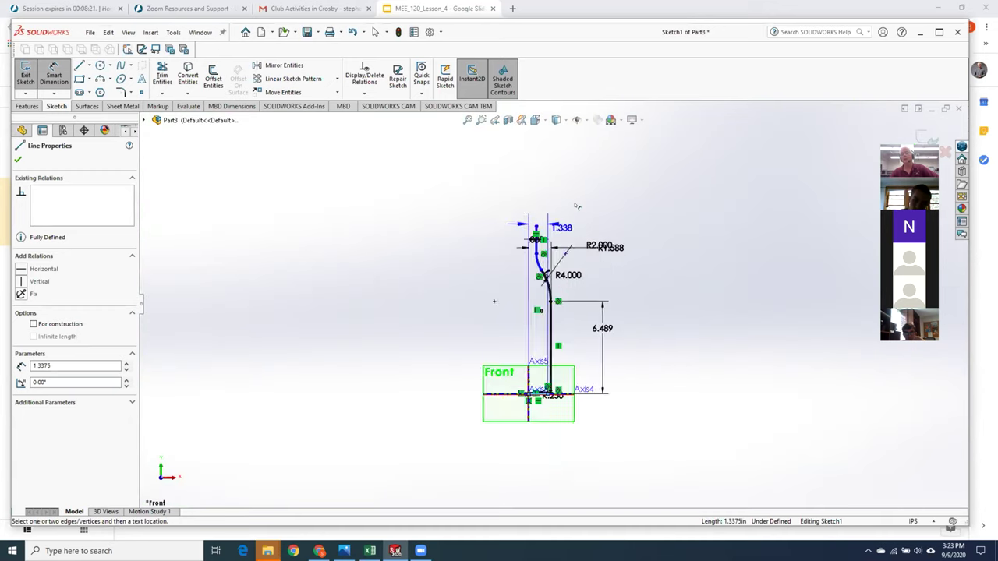
pyautogui.scroll(-4, 534, 255)
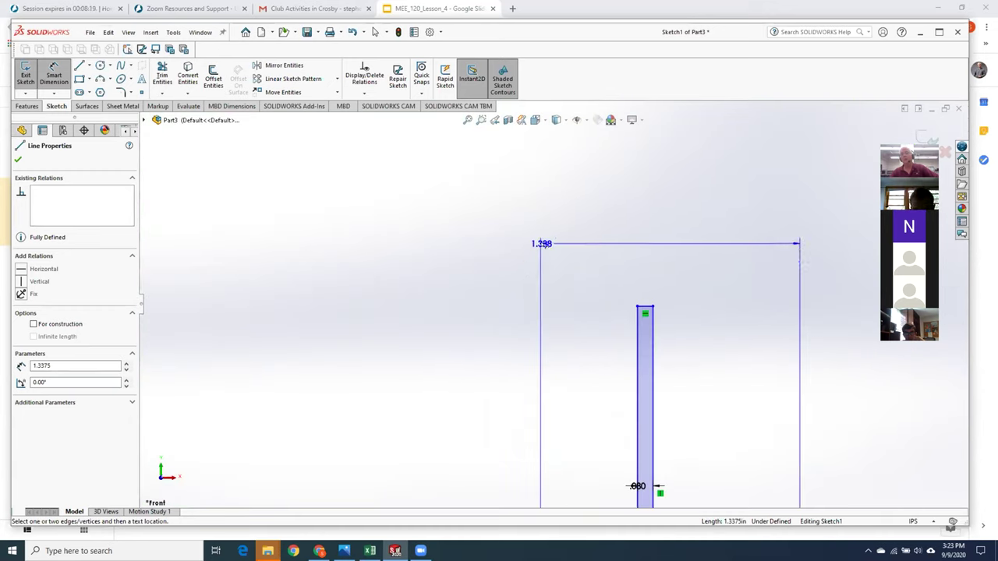
pyautogui.click(668, 379)
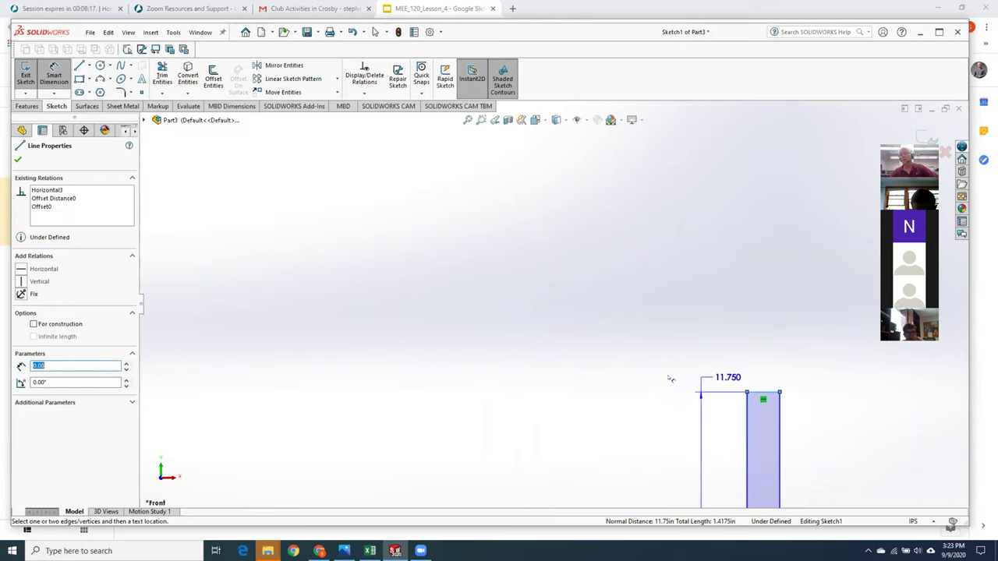
pyautogui.click(573, 442)
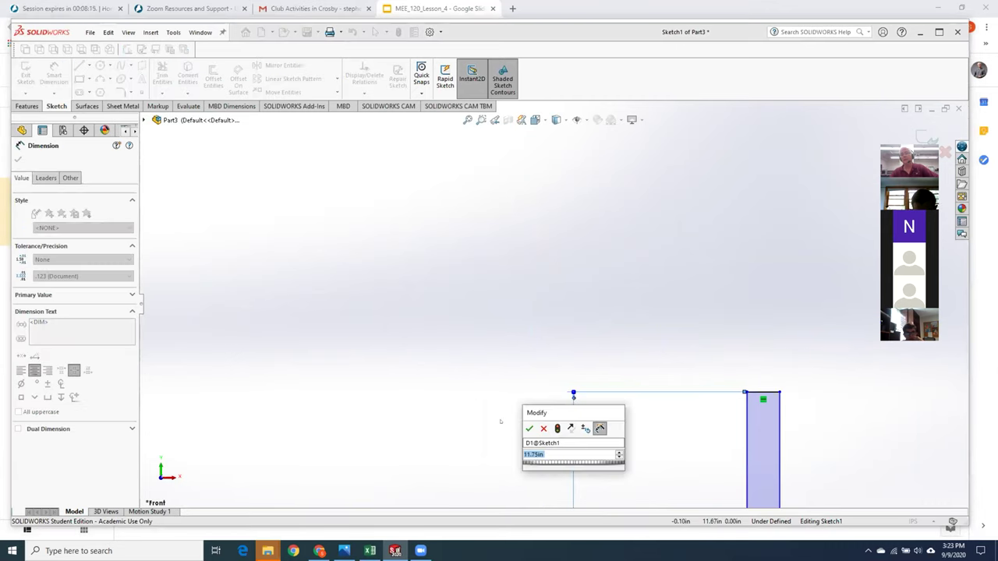
pyautogui.click(529, 428)
# Step: Move the 0.080 wall dimension clear of the neck and dimension the length of the neck's straight outer line
pyautogui.scroll(2, 593, 335)
pyautogui.scroll(3, 635, 364)
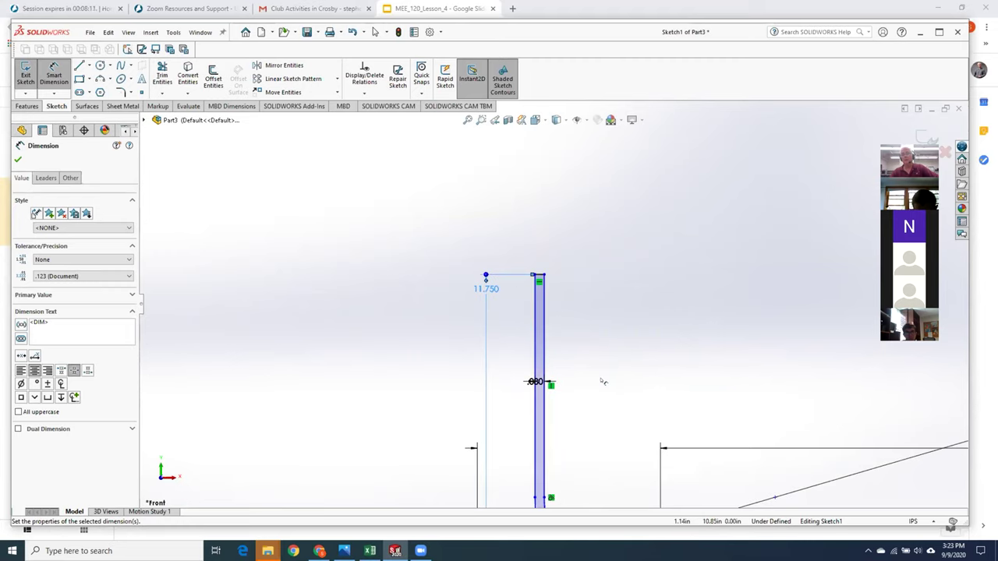
pyautogui.moveTo(545, 382); pyautogui.dragTo(502, 374)
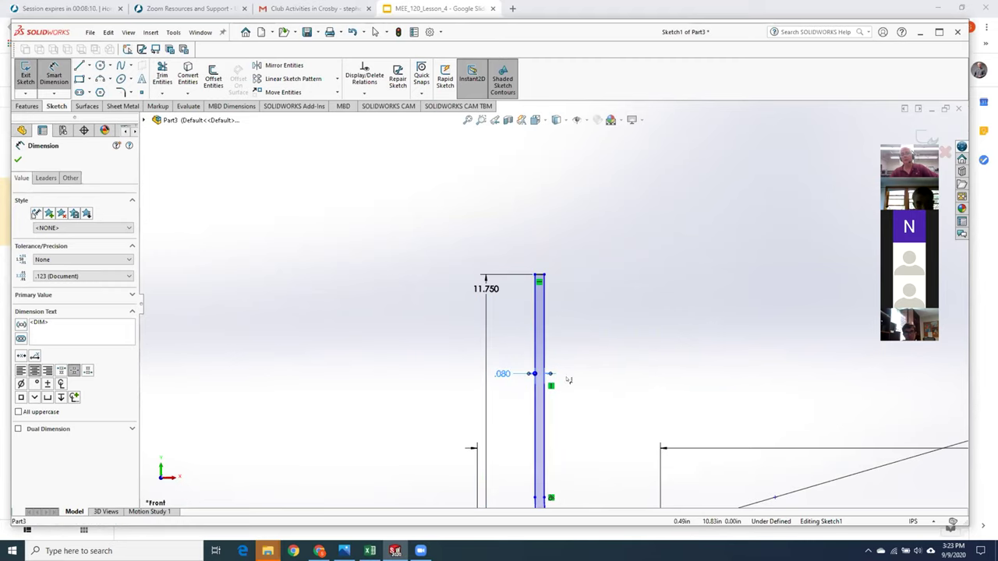
pyautogui.click(544, 368)
pyautogui.click(605, 352)
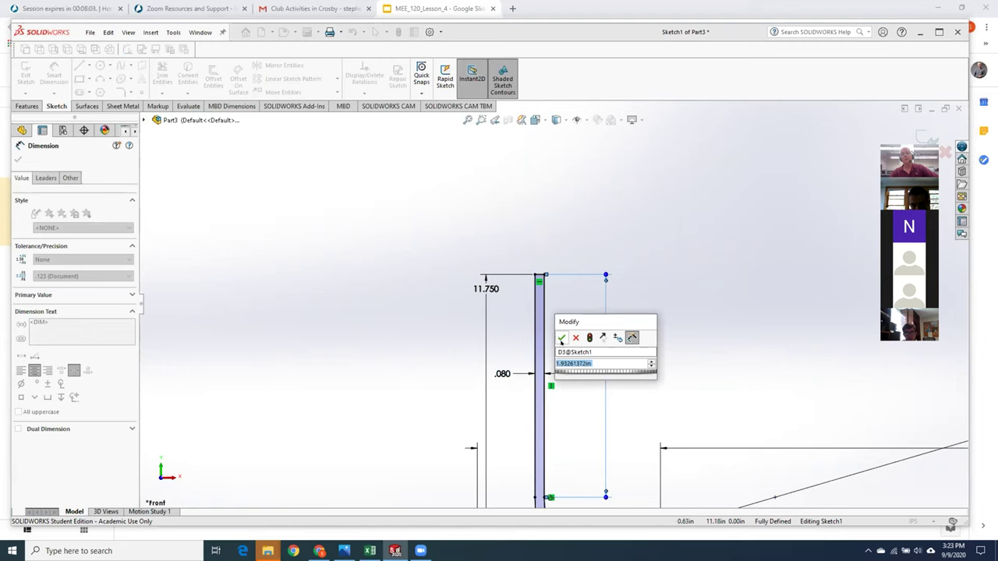
pyautogui.click(561, 338)
pyautogui.scroll(3, 678, 393)
pyautogui.scroll(3, 686, 385)
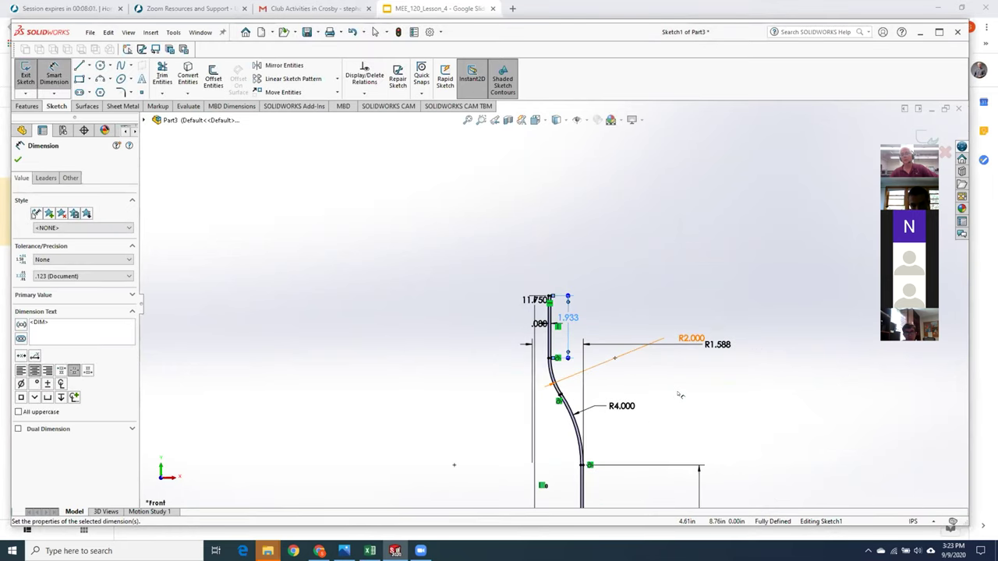
# Step: Finish dimensioning the hollow bottle profile and exit the sketch to rebuild the revolve
pyautogui.scroll(4, 679, 395)
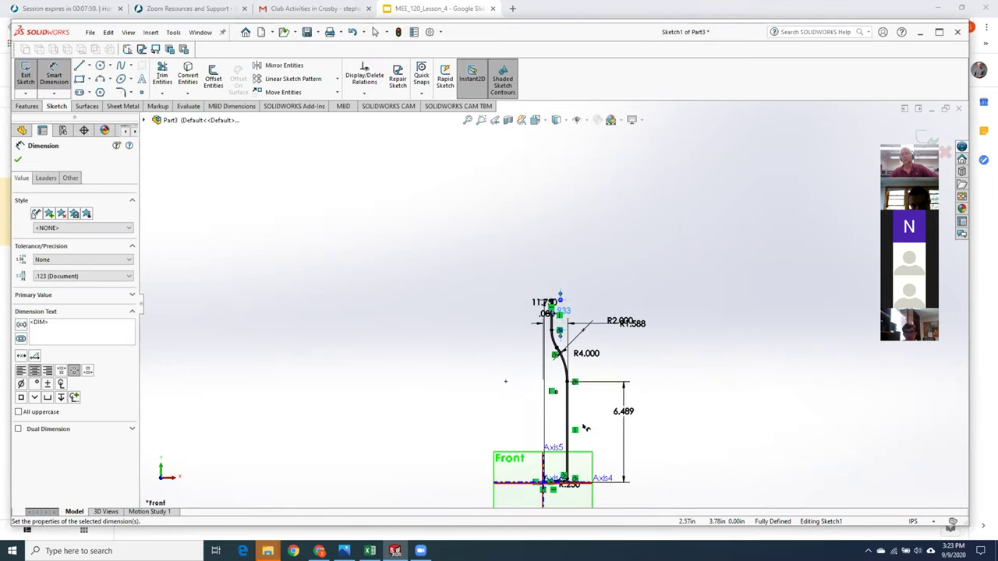
pyautogui.scroll(-3, 585, 427)
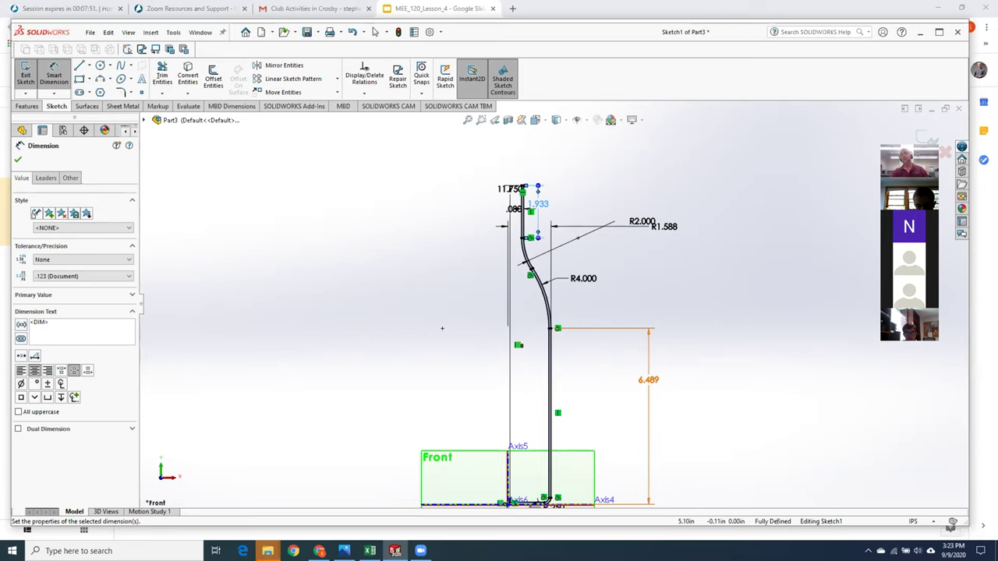
pyautogui.scroll(-5, 544, 486)
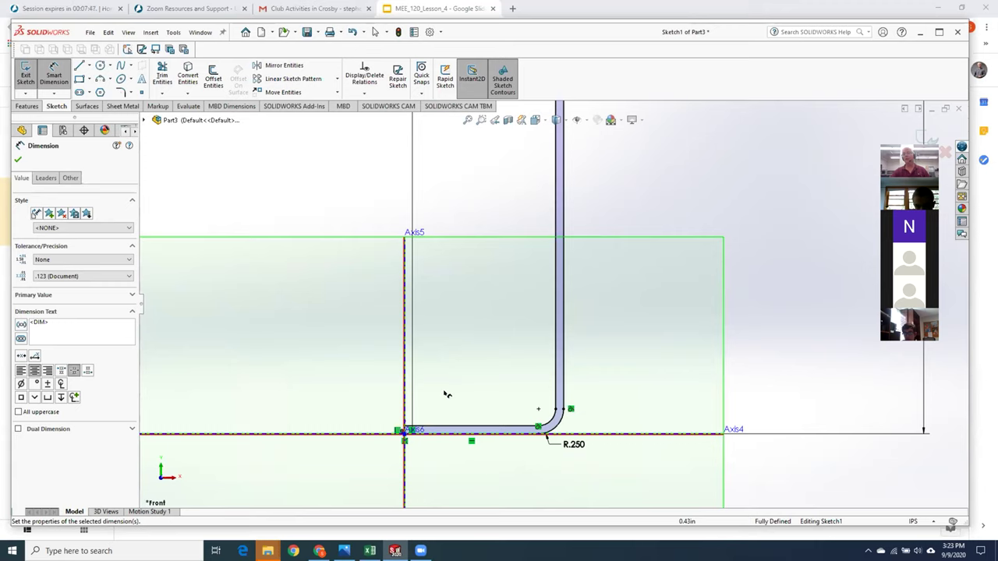
pyautogui.press('z')
pyautogui.press('z')
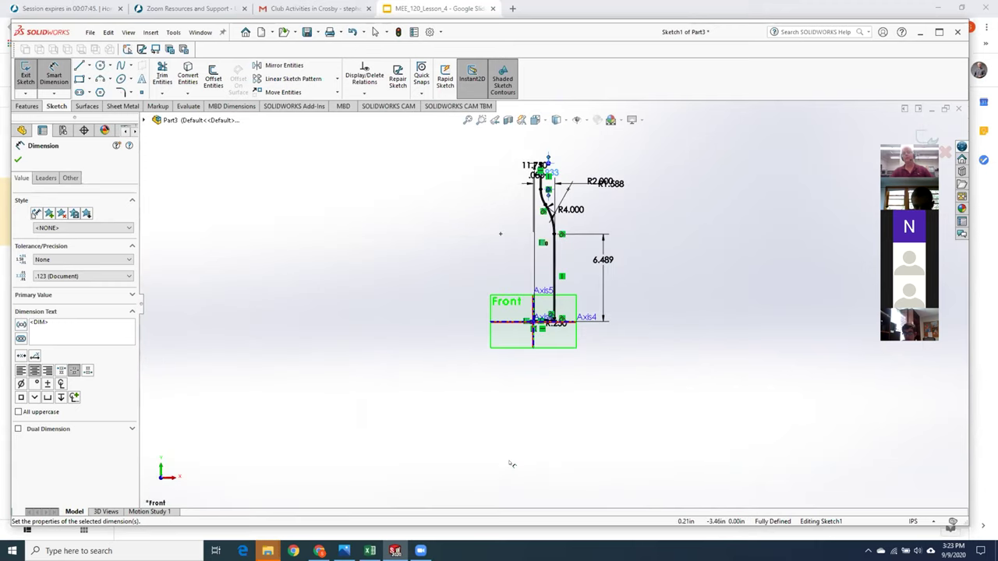
pyautogui.scroll(-3, 594, 240)
pyautogui.scroll(2, 553, 346)
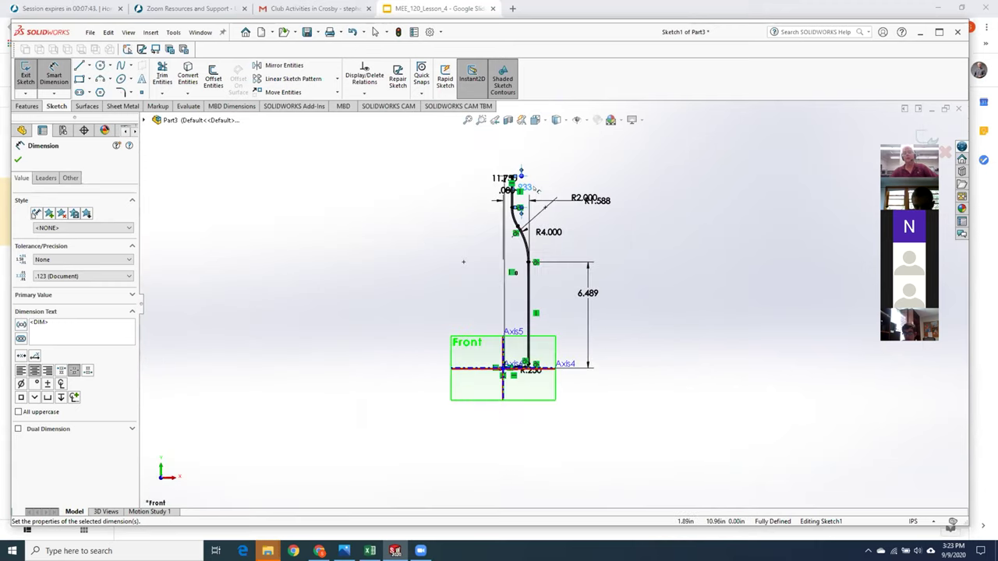
pyautogui.scroll(-2, 530, 288)
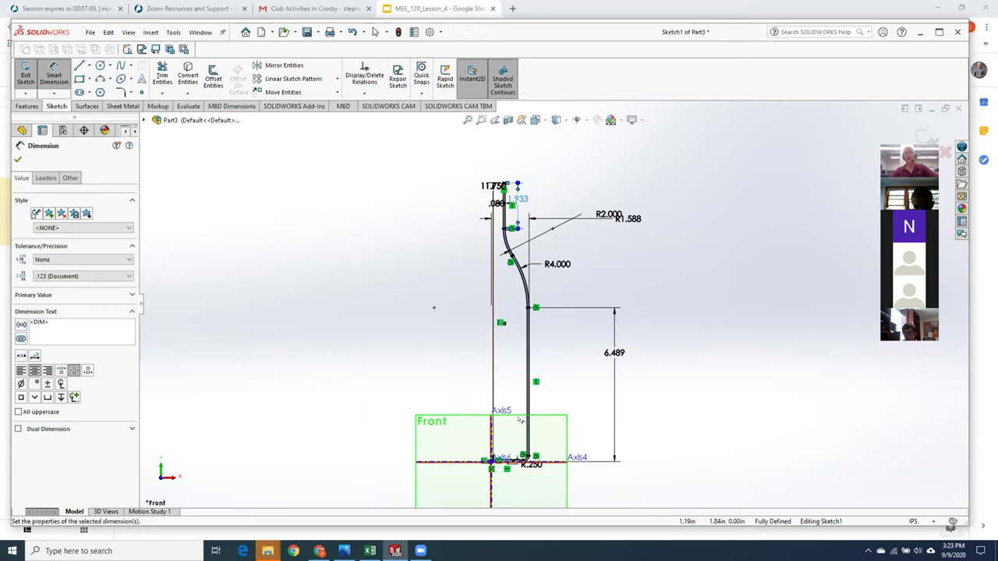
pyautogui.click(18, 160)
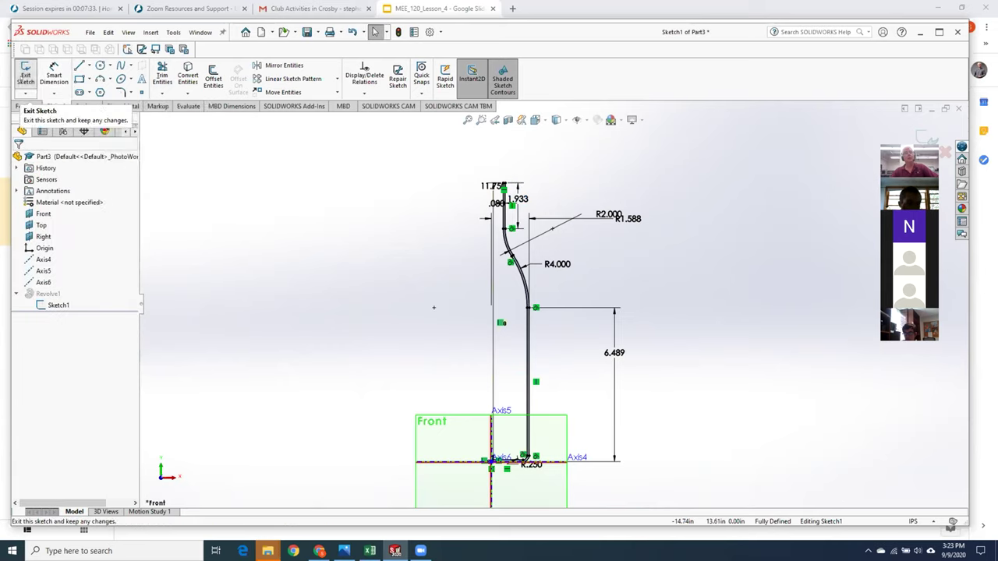
pyautogui.click(25, 76)
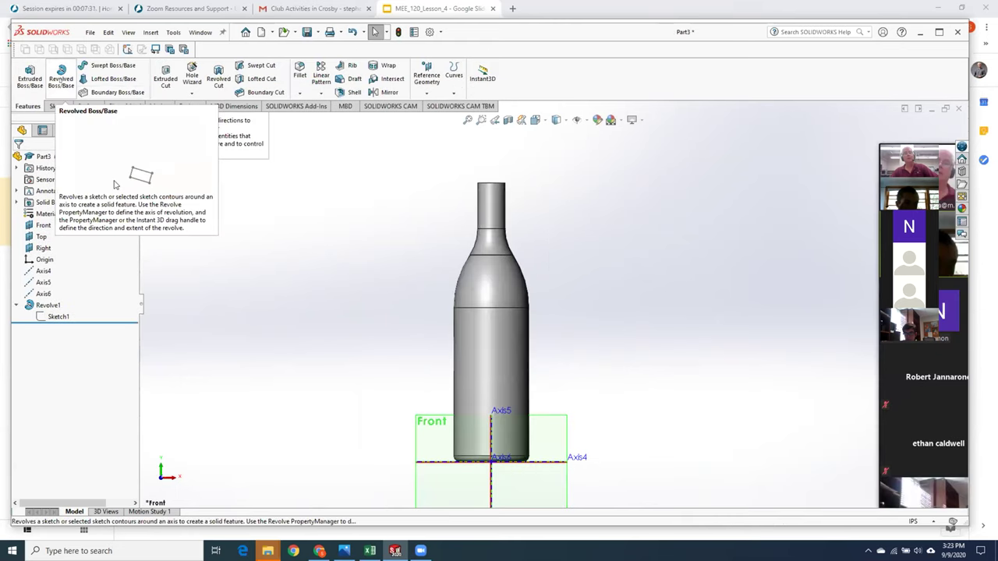
# Step: Examine the revolved bottle in 3D, looking closely at the neck opening and wall thickness
pyautogui.click(61, 76)
pyautogui.moveTo(388, 287); pyautogui.dragTo(348, 356, button='middle')
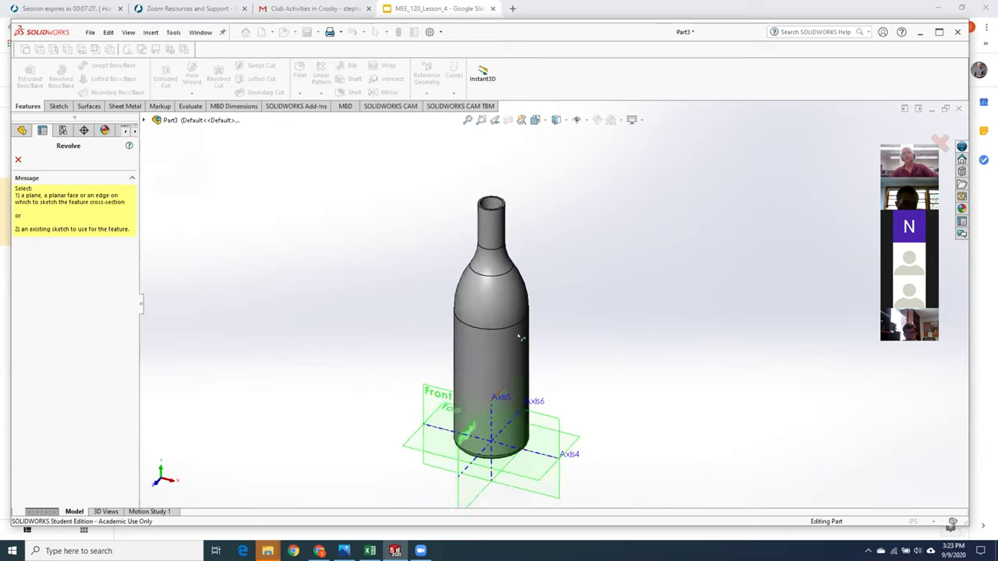
pyautogui.scroll(-4, 527, 223)
pyautogui.scroll(-4, 508, 229)
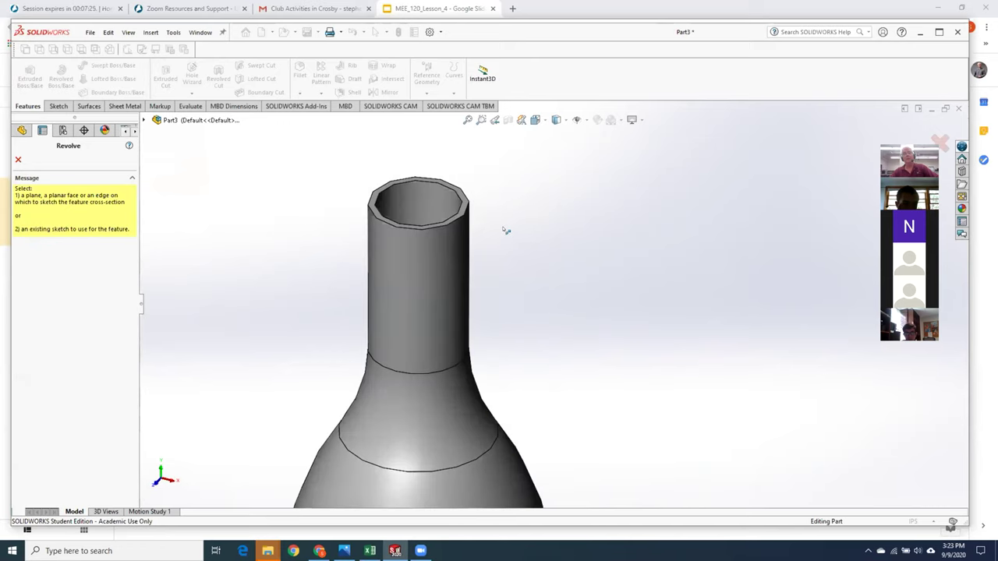
pyautogui.moveTo(504, 227); pyautogui.dragTo(517, 281, button='middle')
pyautogui.scroll(6, 521, 282)
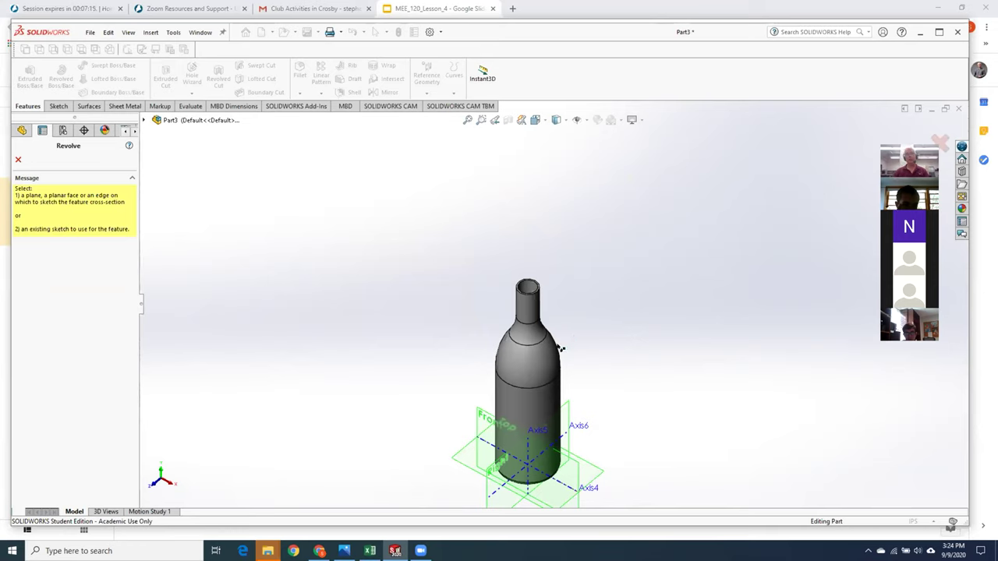
pyautogui.moveTo(561, 348); pyautogui.dragTo(626, 246, button='middle')
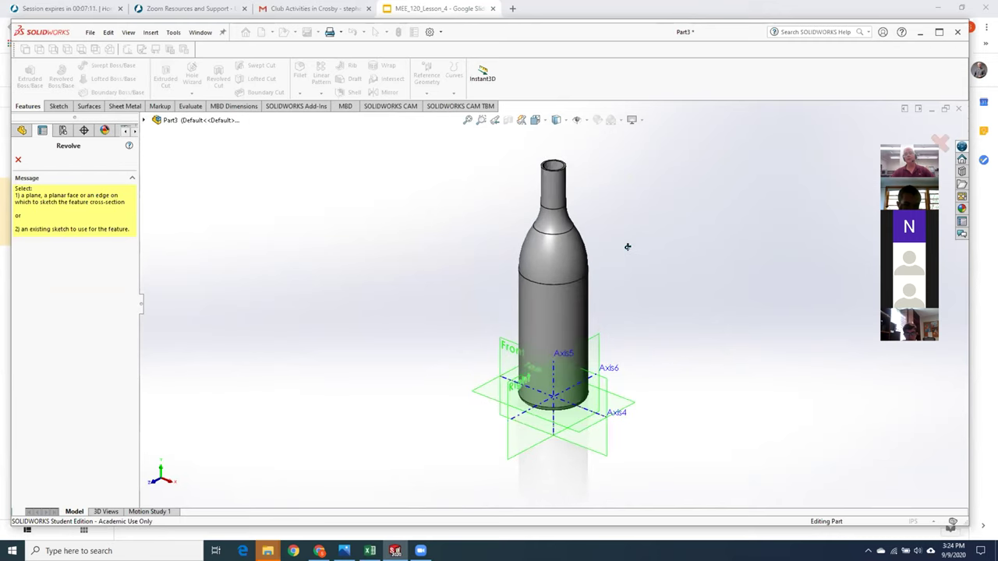
pyautogui.scroll(-2, 631, 255)
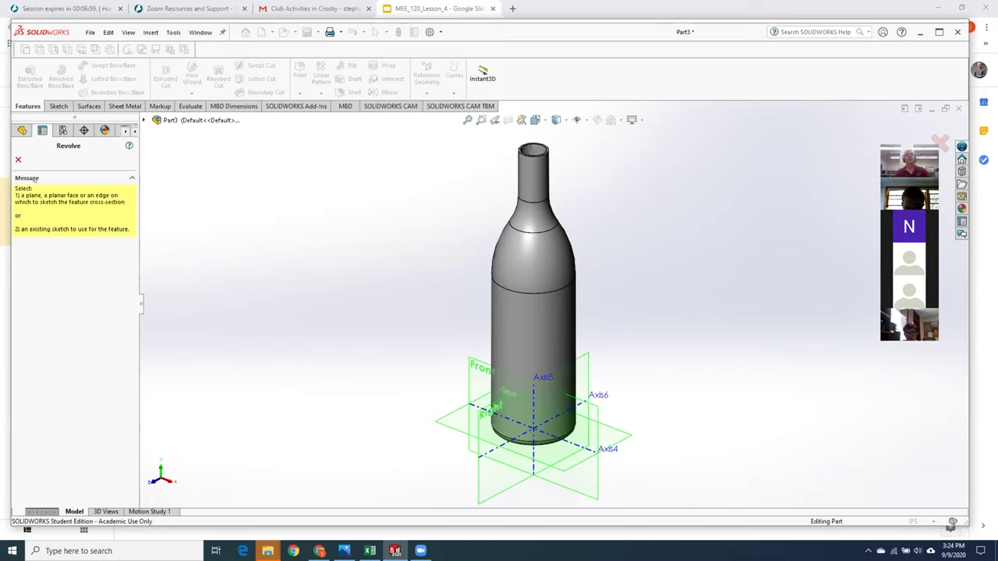
pyautogui.press('Escape')
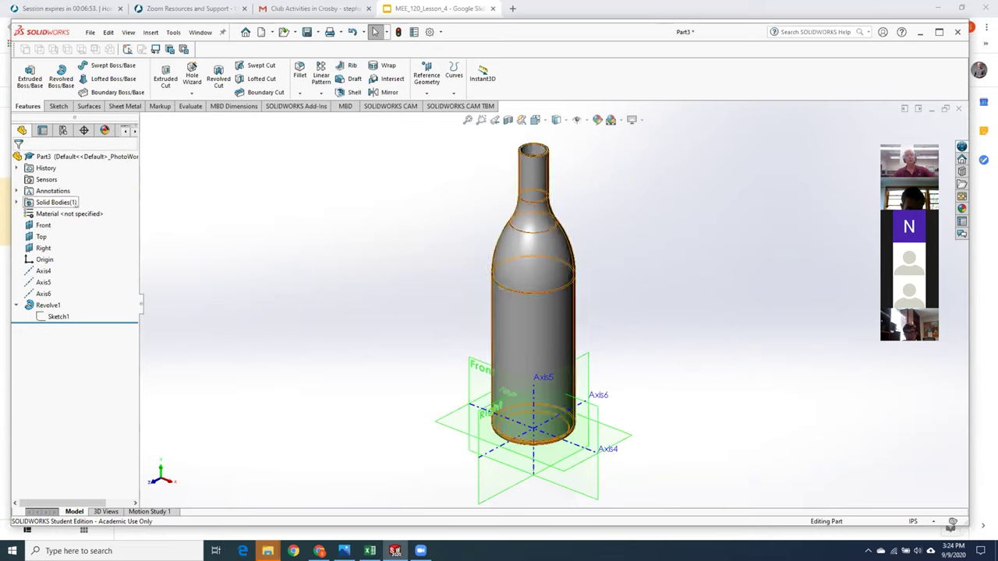
# Step: Assign the Glass material from the Other Non-metals category to the bottle part
pyautogui.click(68, 212)
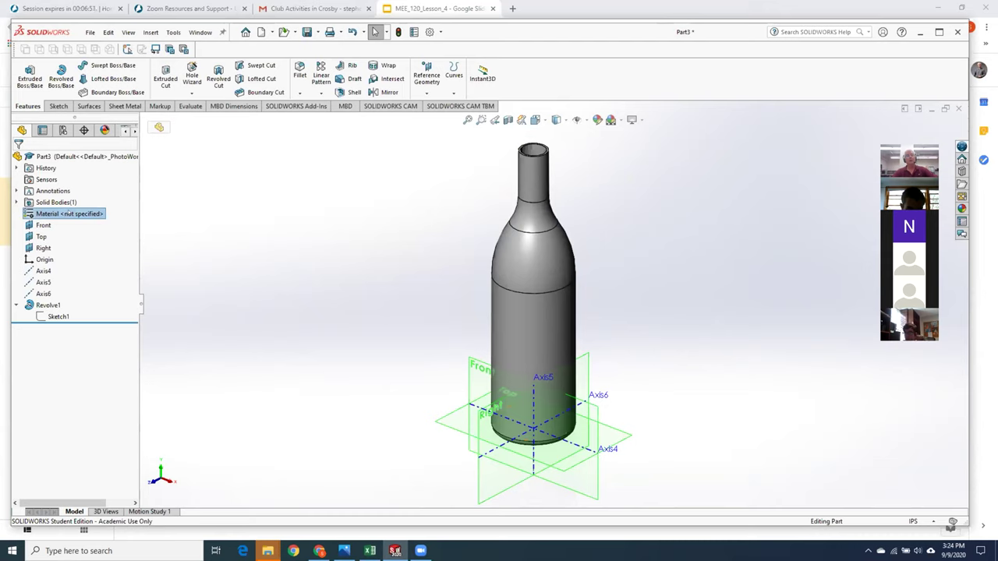
pyautogui.rightClick(68, 213)
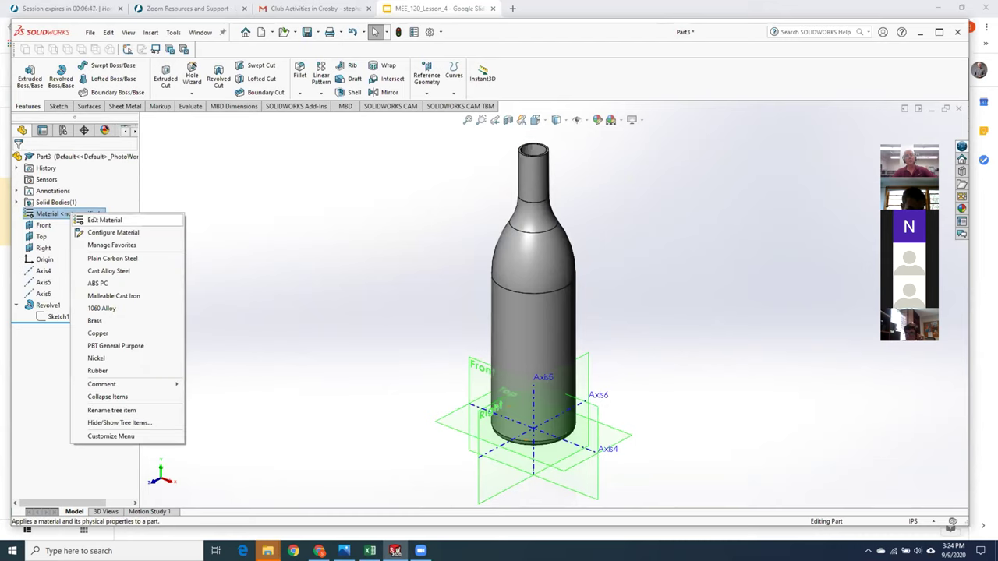
pyautogui.click(101, 220)
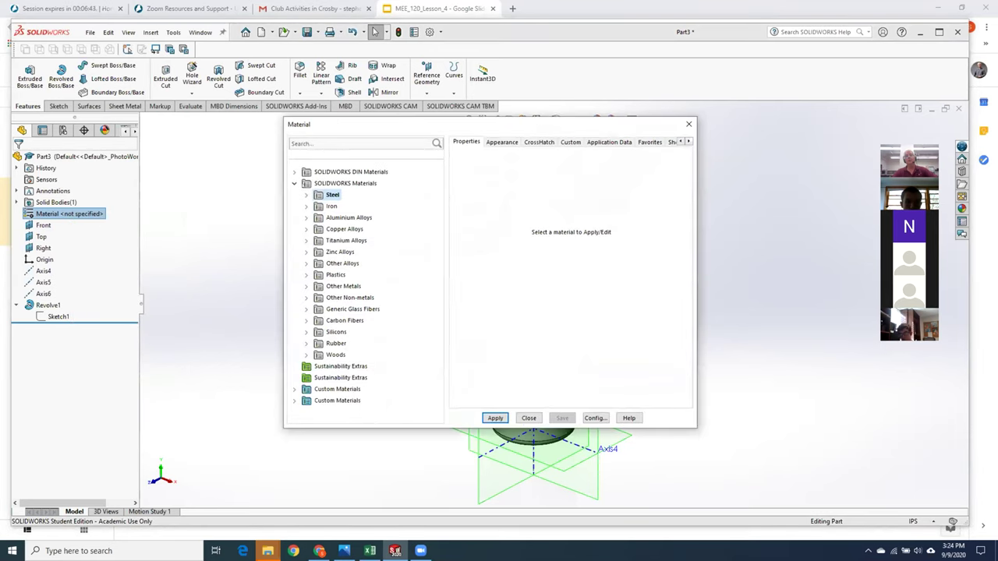
pyautogui.click(333, 301)
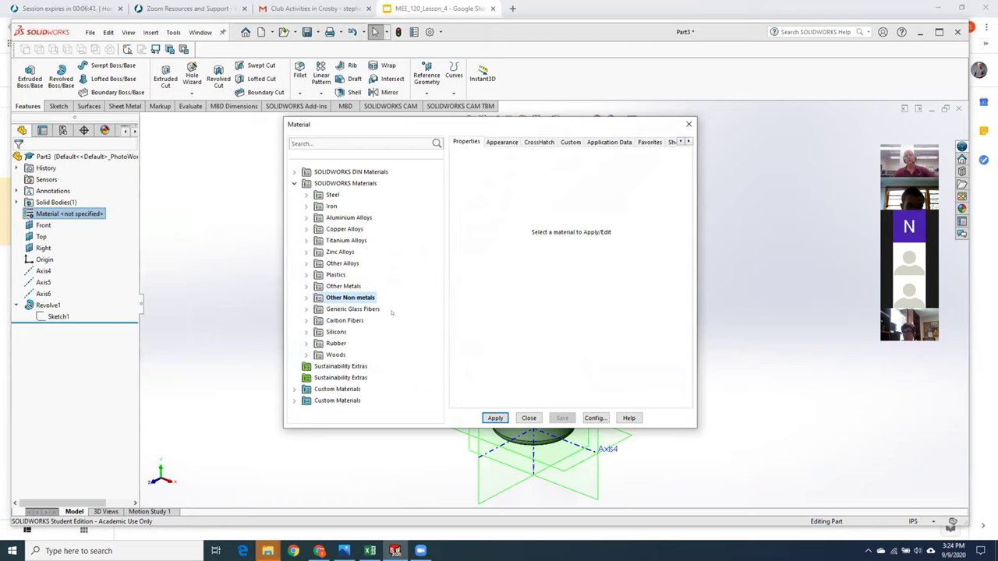
pyautogui.click(305, 298)
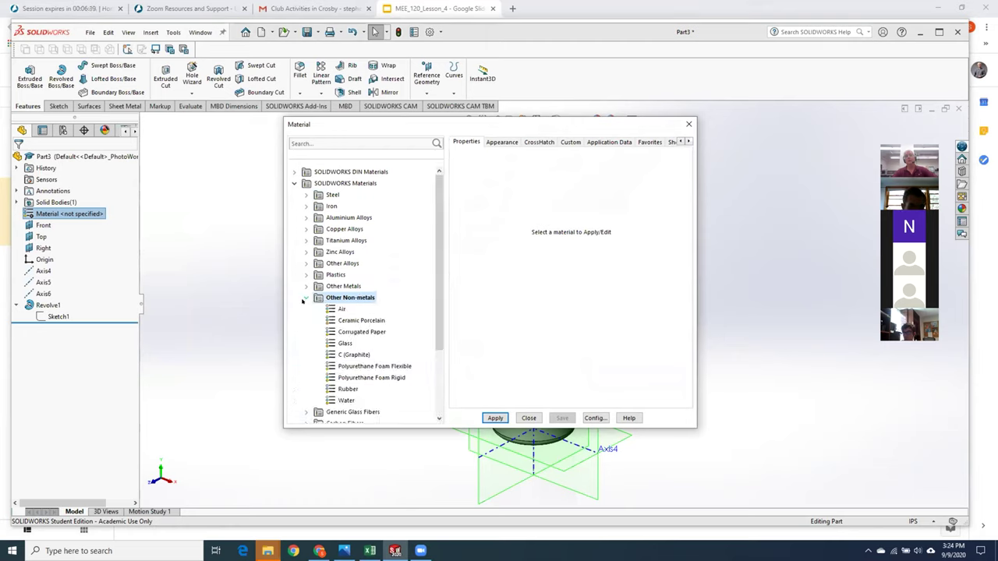
pyautogui.click(347, 343)
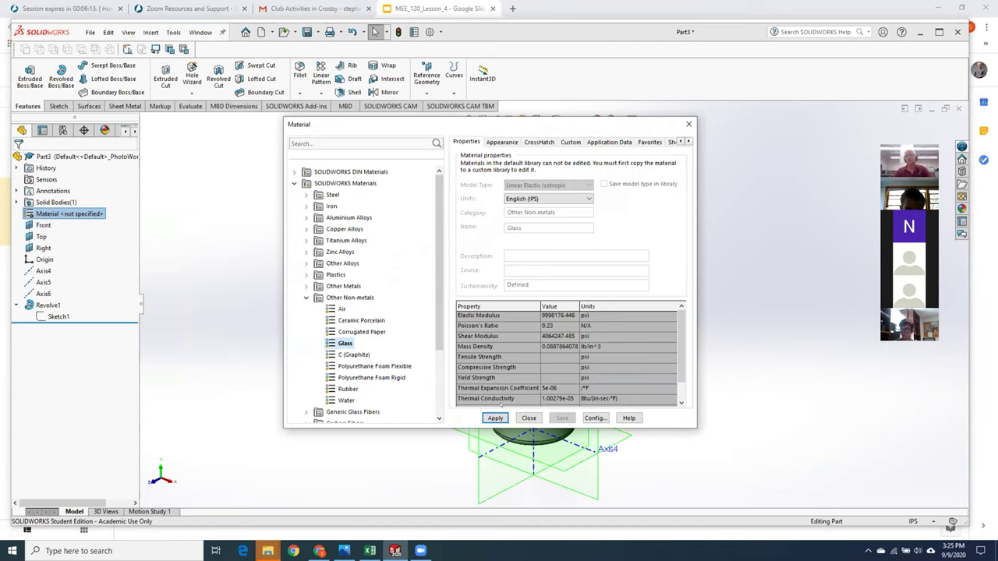
pyautogui.click(493, 418)
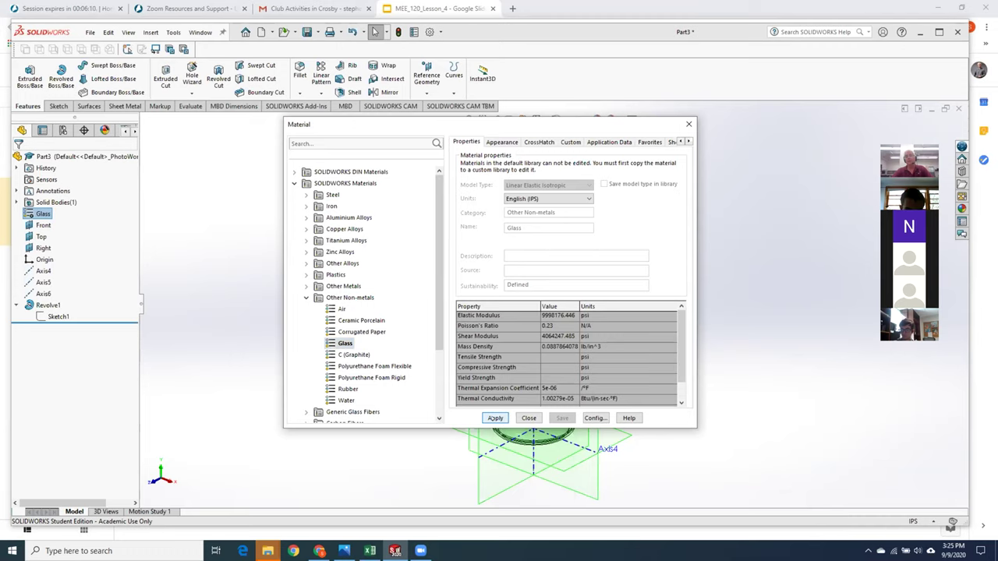
pyautogui.click(529, 419)
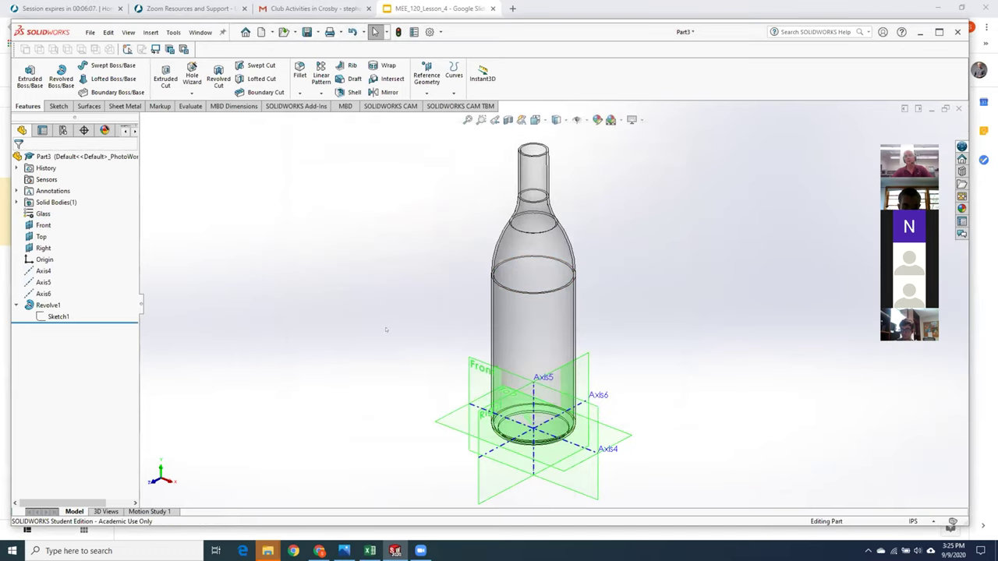
# Step: Edit the whole part's clear glass appearance and pick a green colour with RGB 0, 175, 45
pyautogui.scroll(-2, 576, 316)
pyautogui.scroll(2, 579, 293)
pyautogui.scroll(-2, 581, 296)
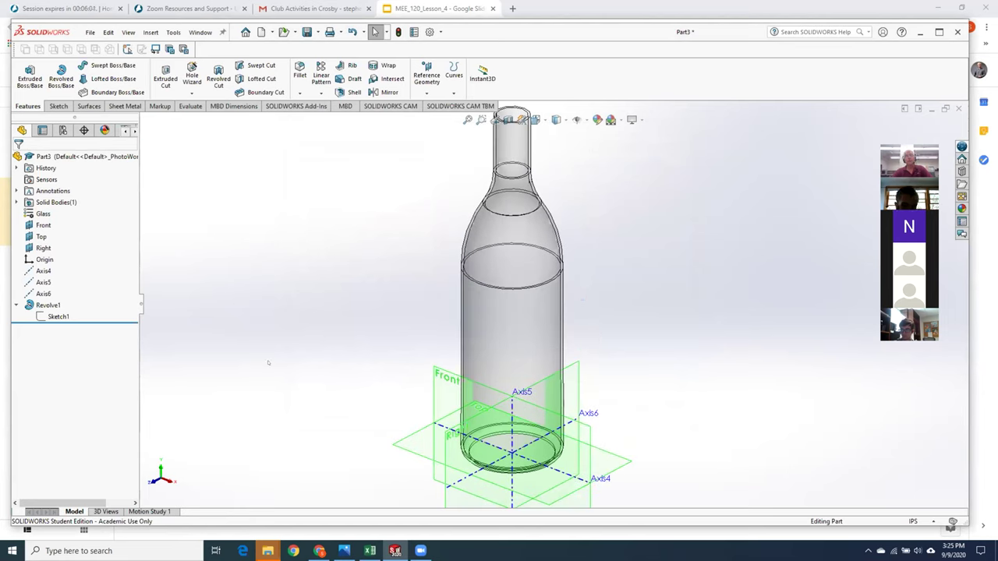
pyautogui.click(492, 335)
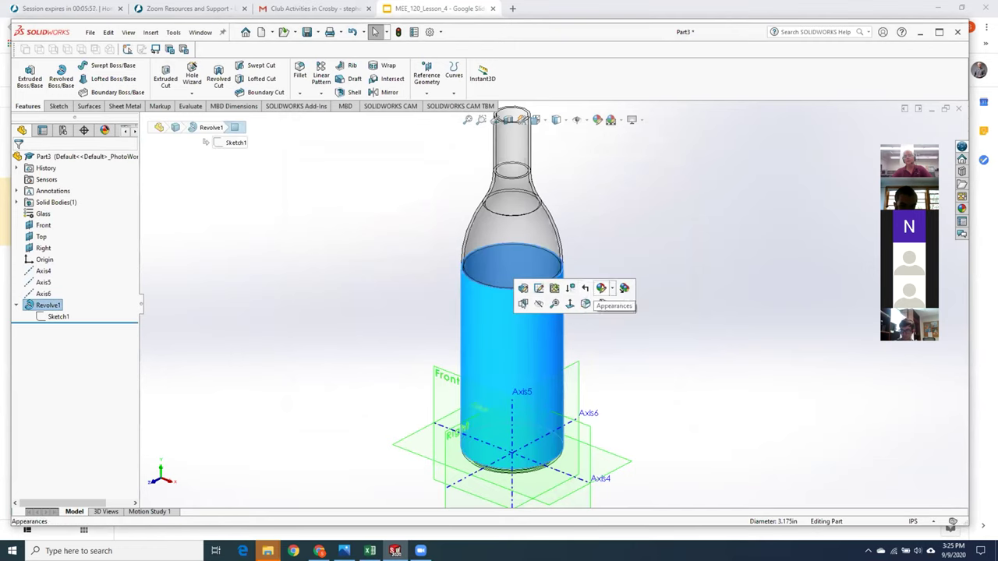
pyautogui.click(601, 288)
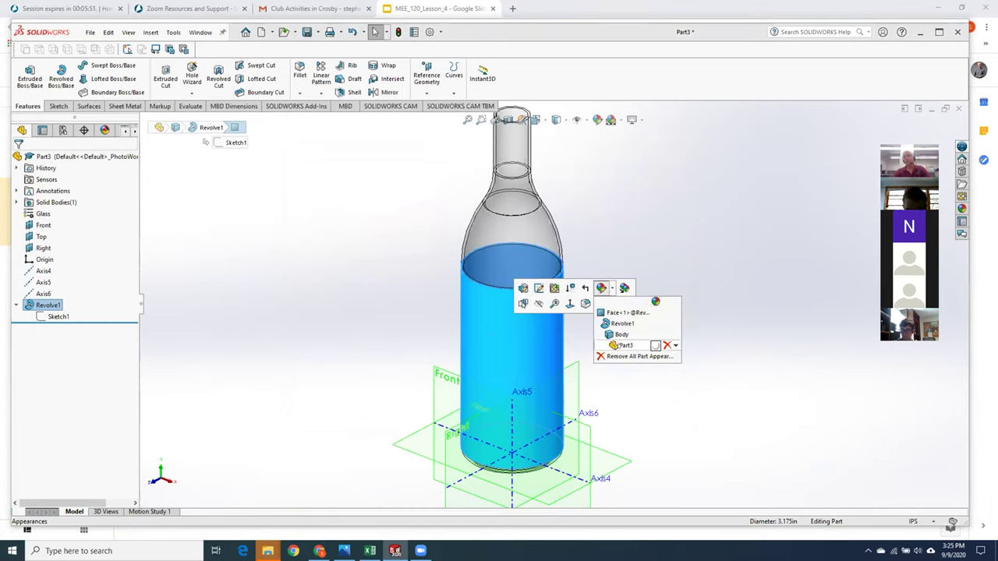
pyautogui.click(617, 345)
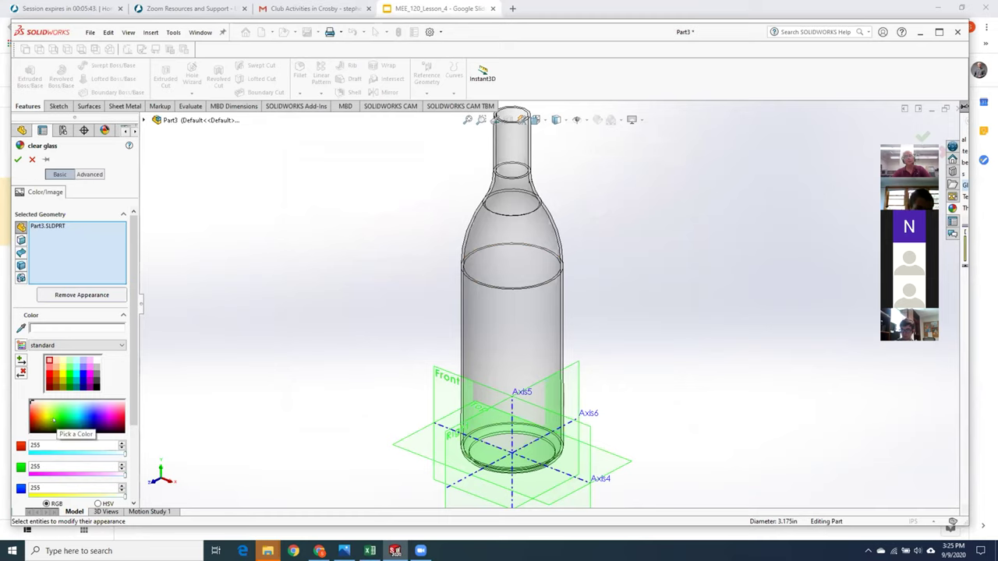
pyautogui.click(67, 419)
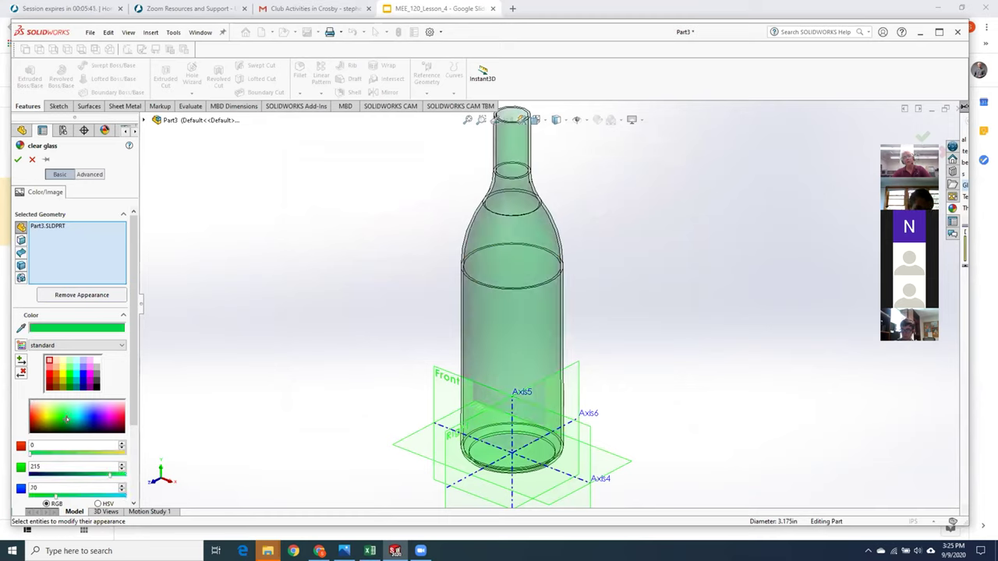
pyautogui.click(66, 421)
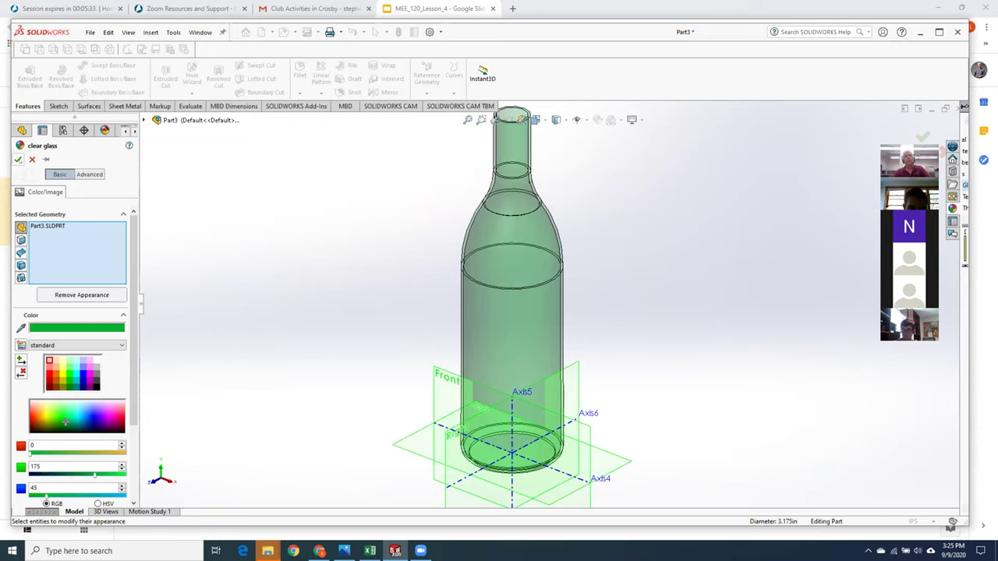
pyautogui.click(18, 159)
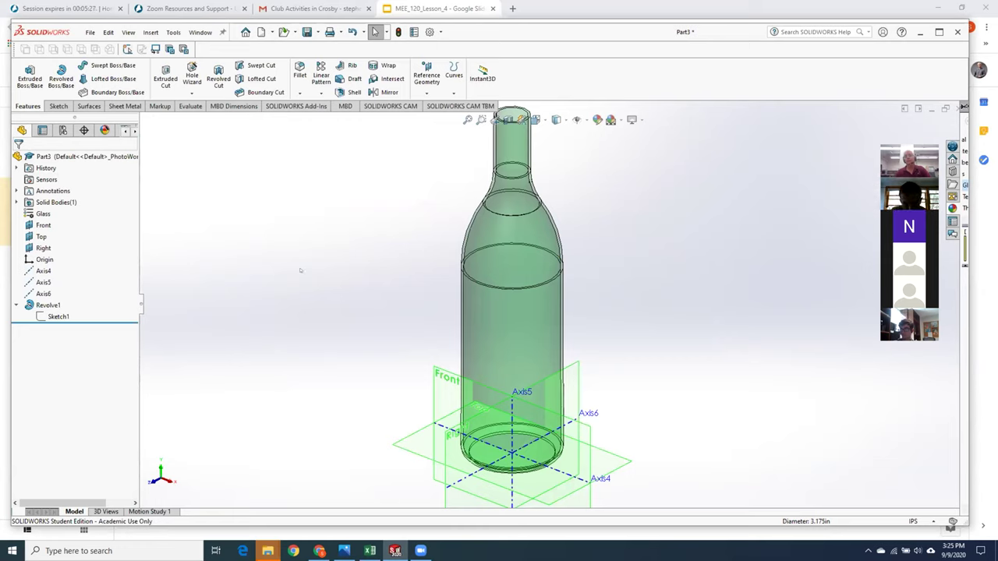
# Step: Fit the bottle in the view and hide all axes and planes
pyautogui.press('f')
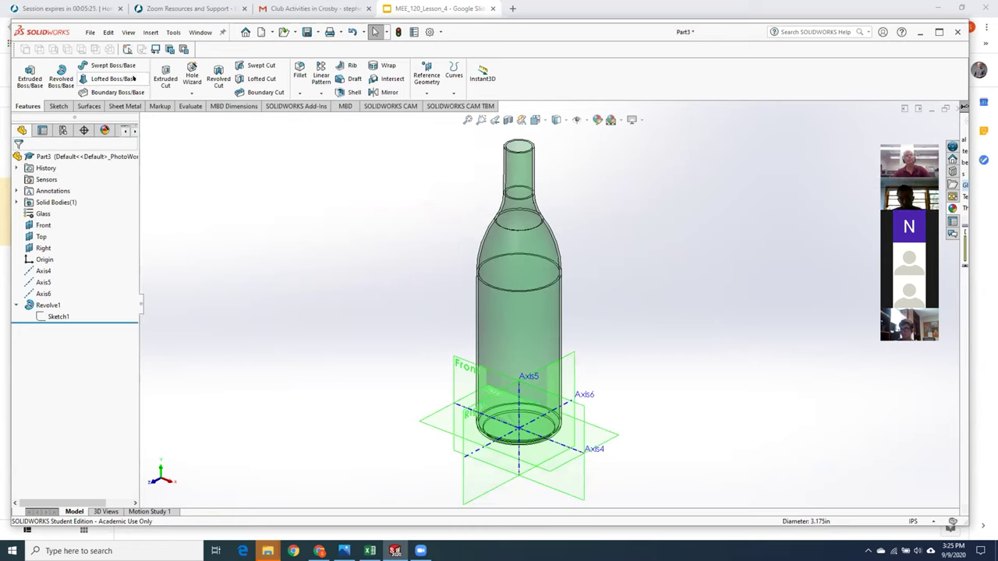
pyautogui.click(128, 32)
pyautogui.moveTo(152, 122)
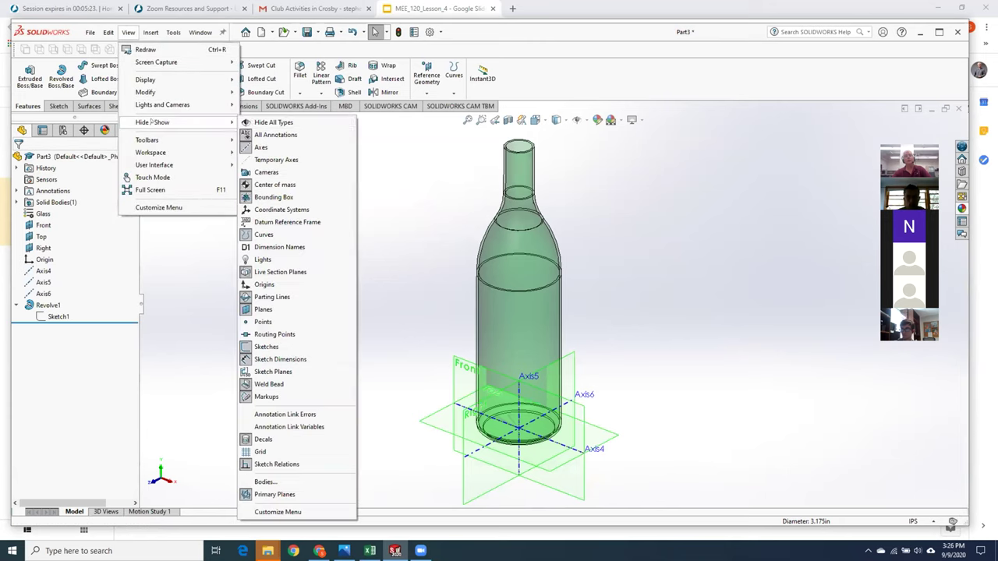
pyautogui.click(260, 148)
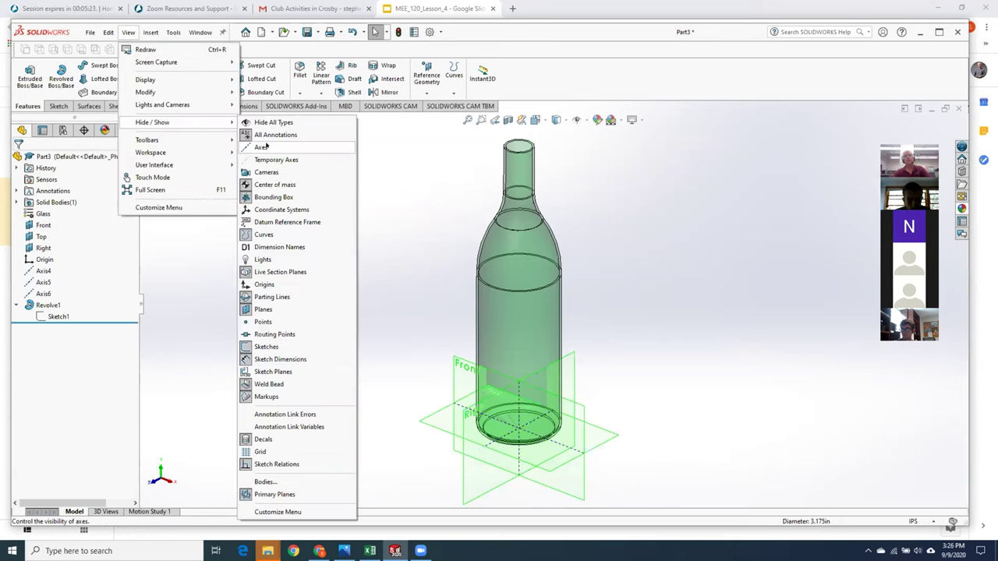
pyautogui.click(311, 309)
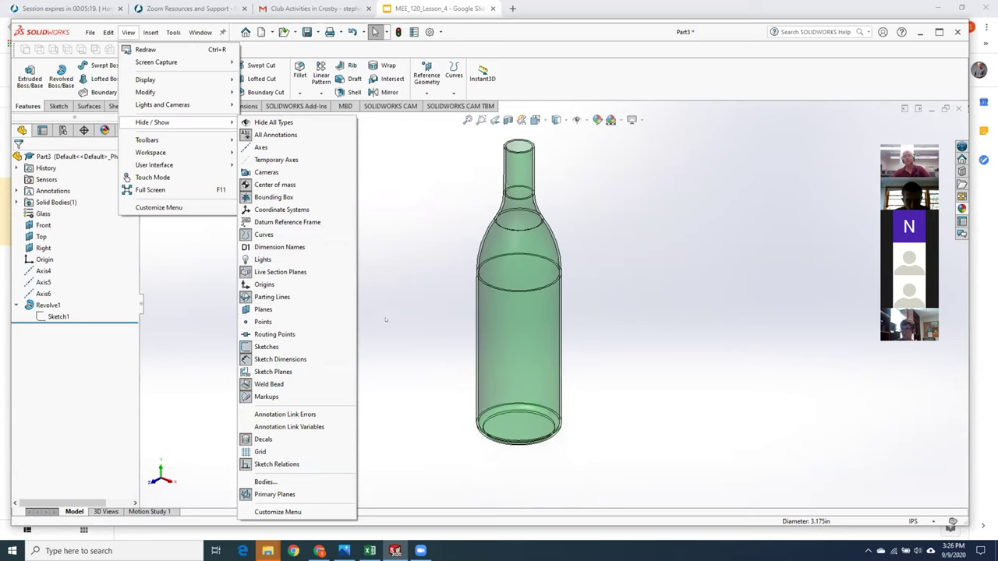
pyautogui.click(412, 311)
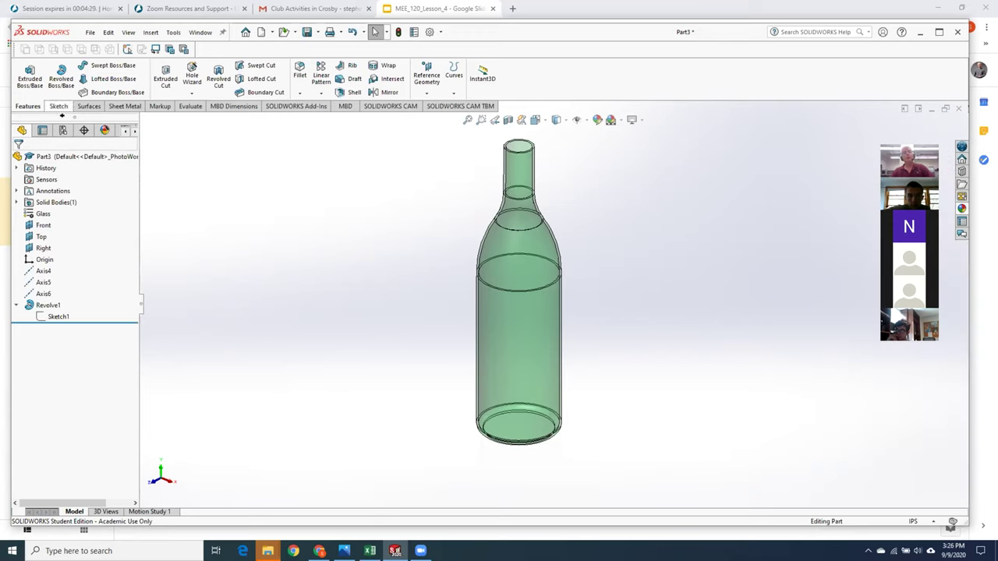
pyautogui.click(150, 32)
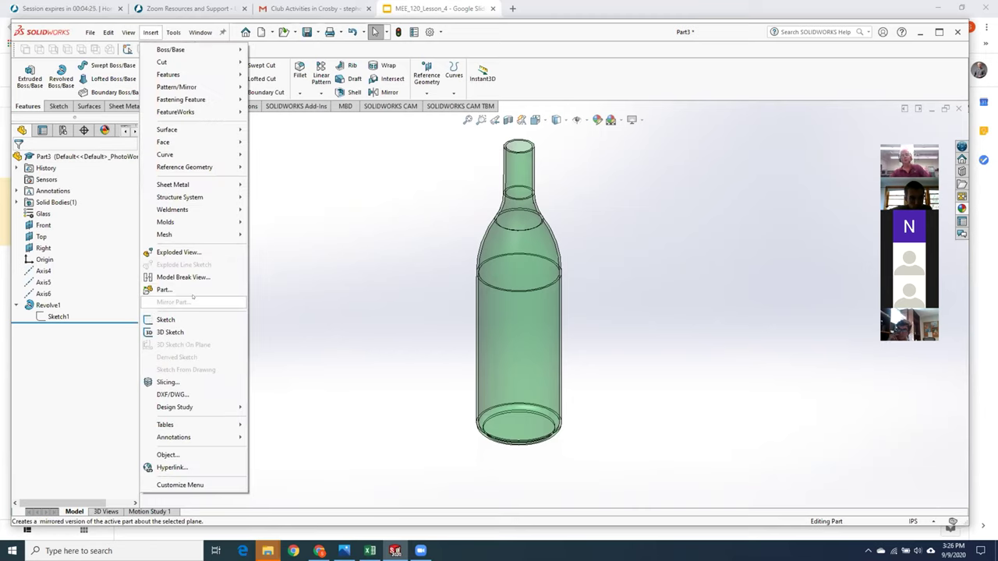
pyautogui.moveTo(196, 155)
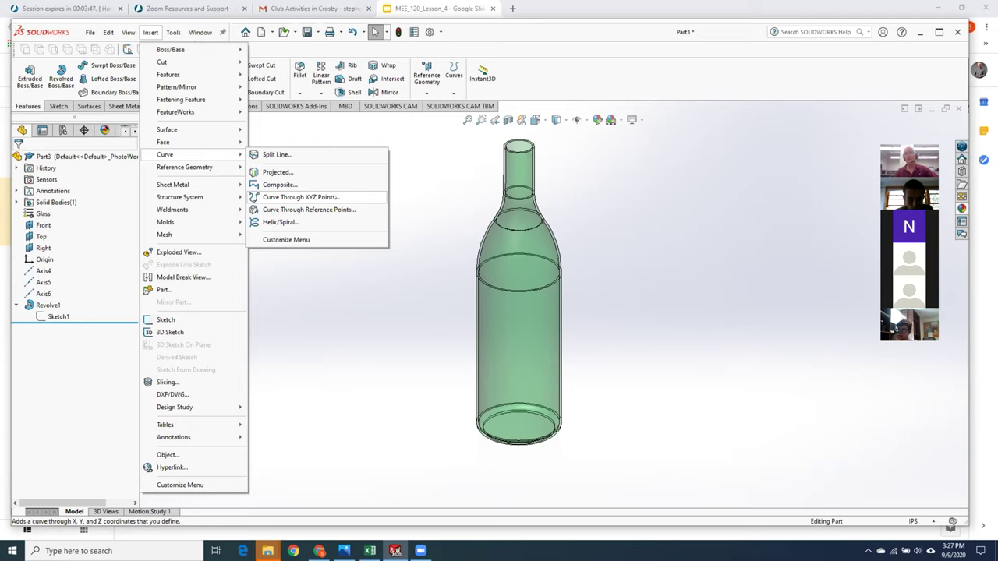
pyautogui.click(353, 287)
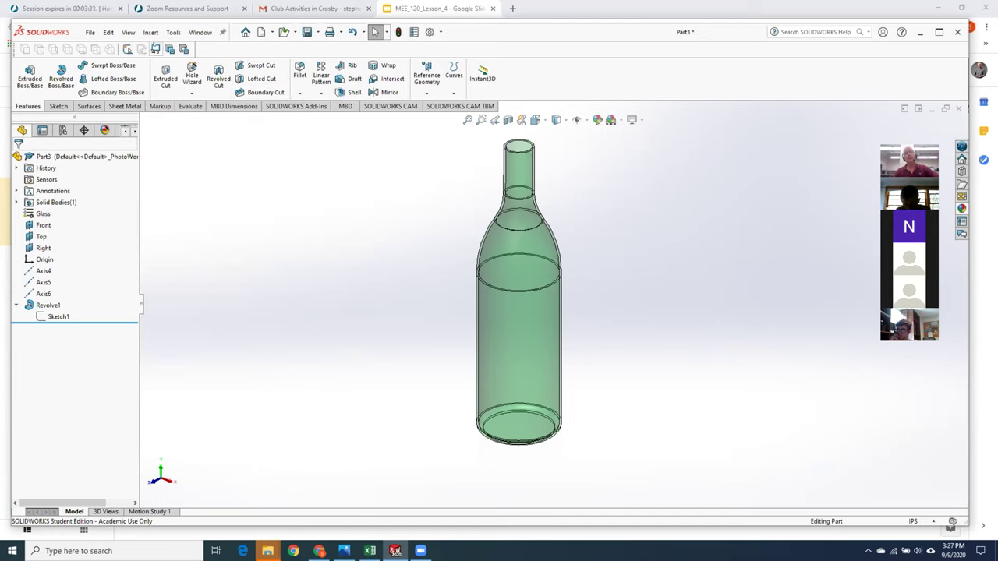
pyautogui.click(150, 32)
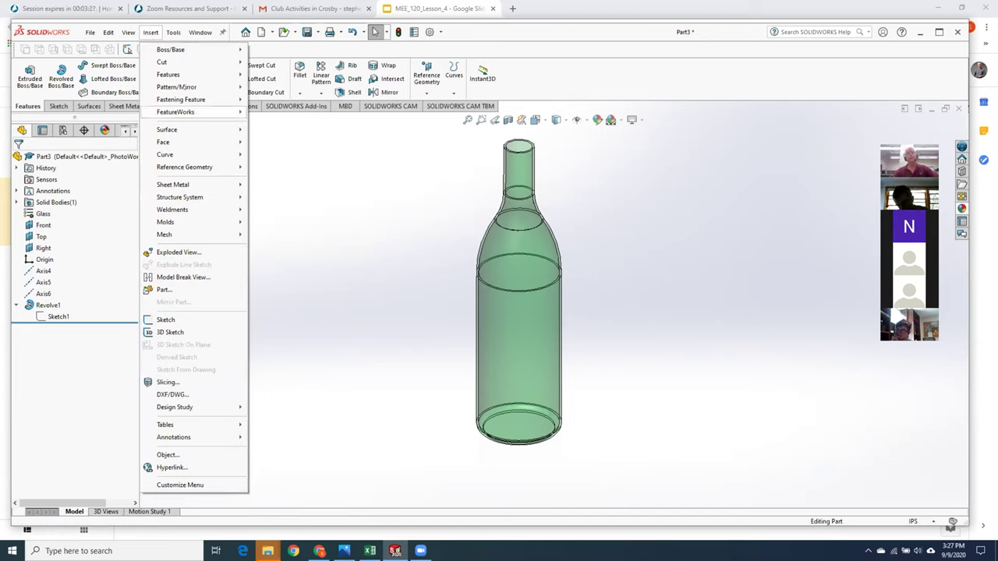
pyautogui.moveTo(186, 201)
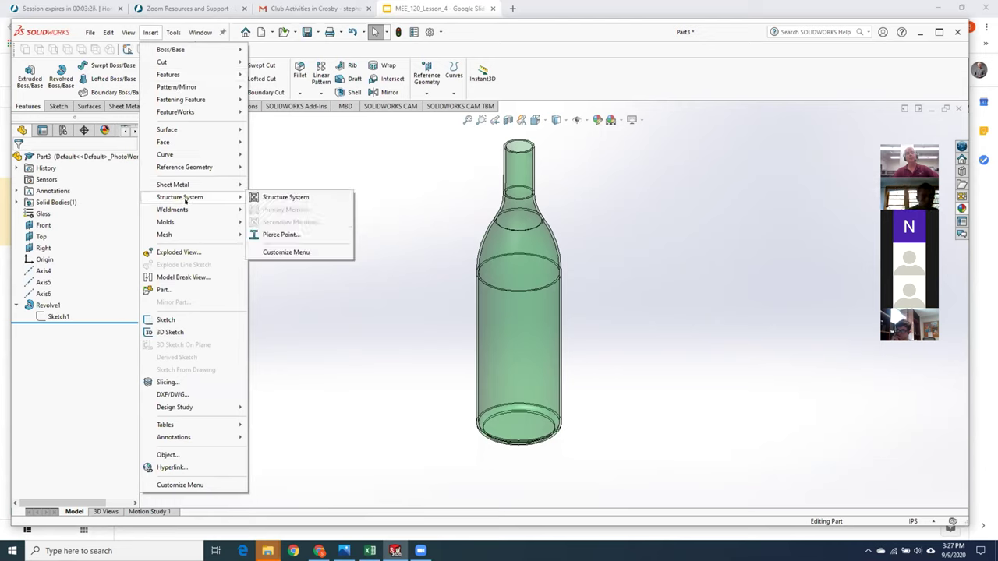
pyautogui.moveTo(178, 52)
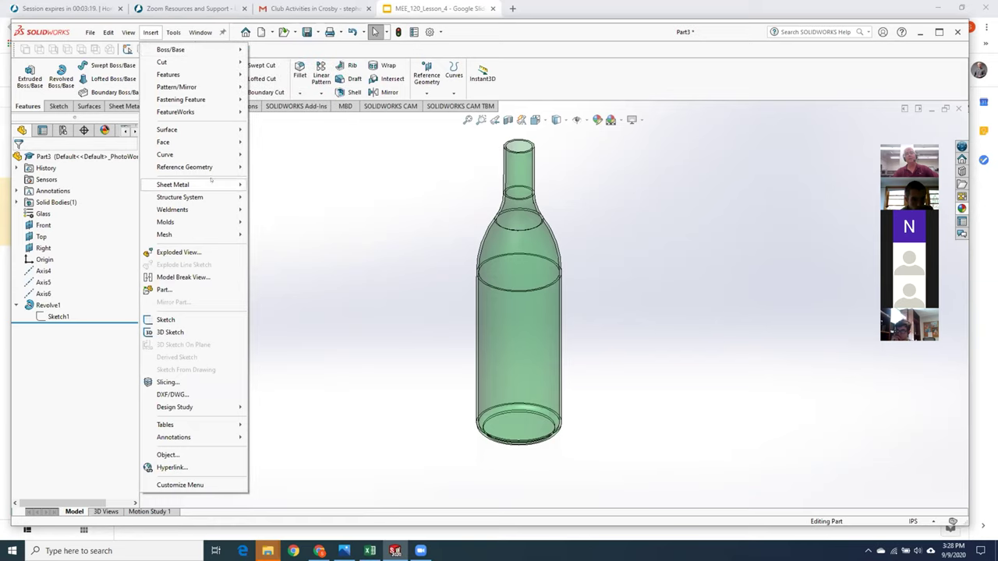
pyautogui.moveTo(195, 74)
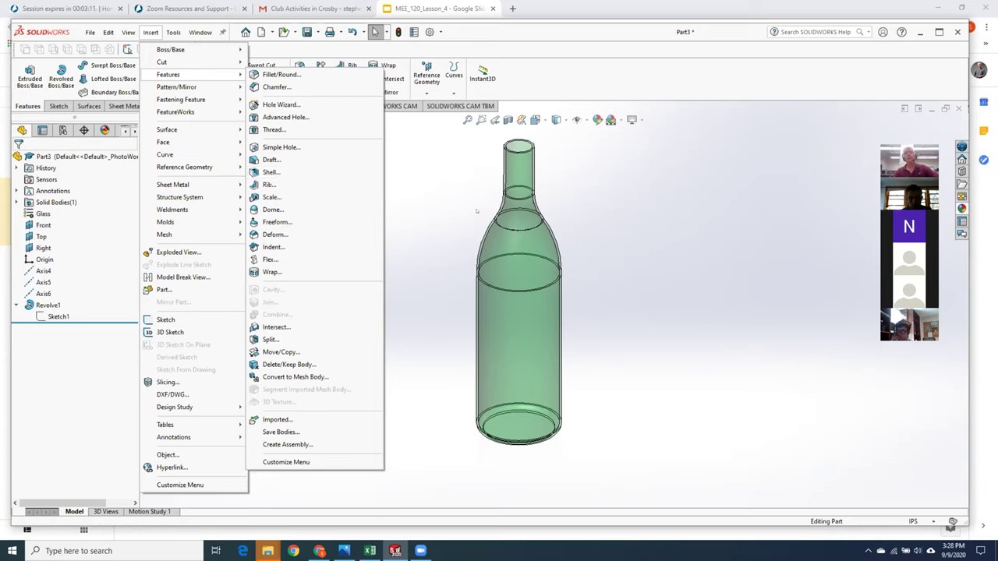
pyautogui.click(435, 208)
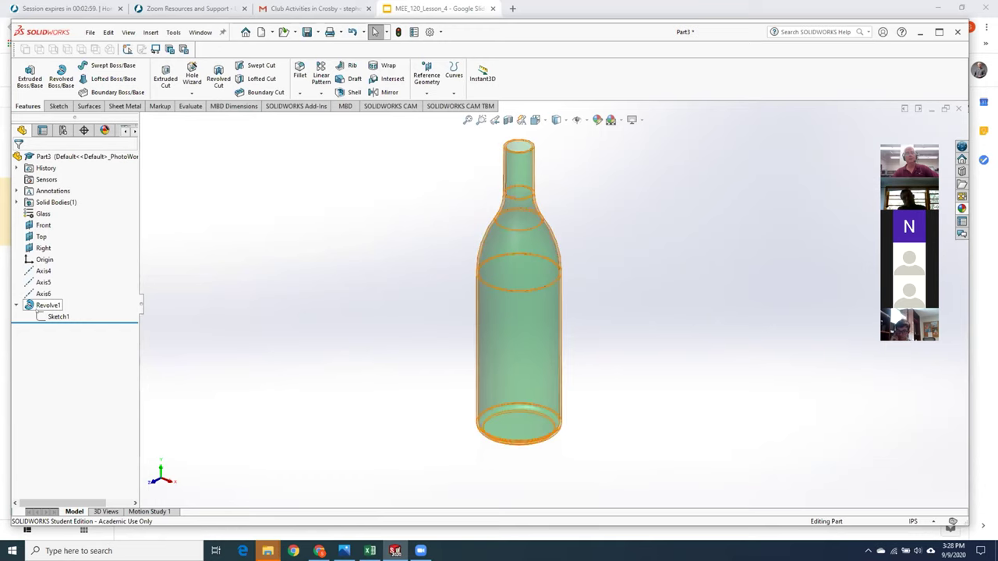
# Step: Open the bottle's revolve profile sketch for editing and view it normal to the sketch plane
pyautogui.rightClick(47, 317)
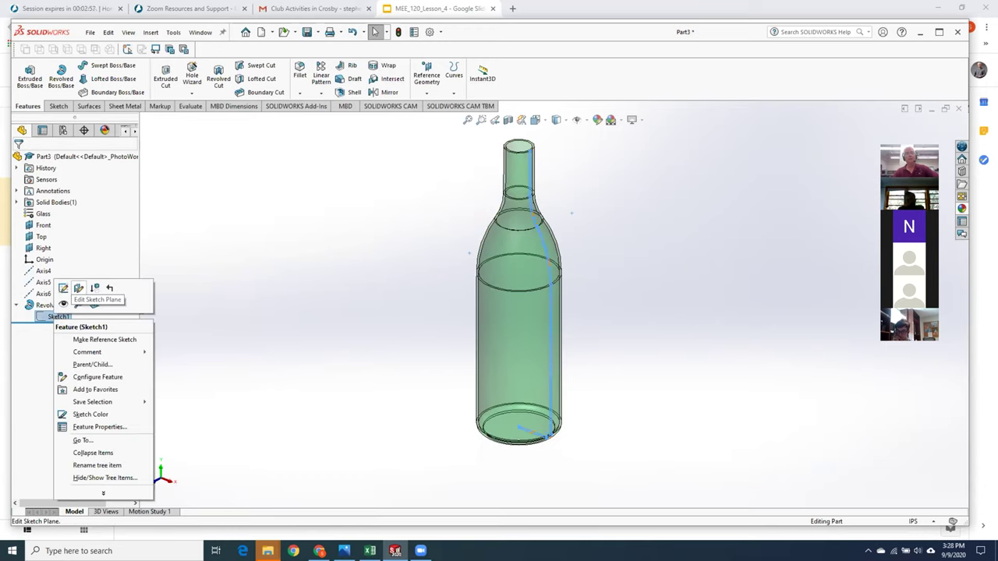
pyautogui.click(63, 288)
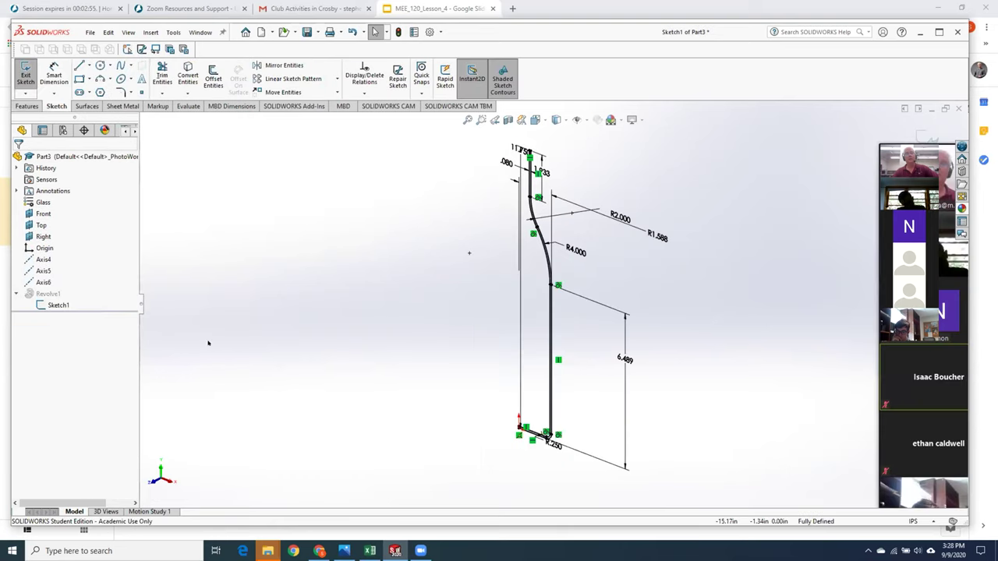
pyautogui.rightClick(58, 305)
pyautogui.click(79, 290)
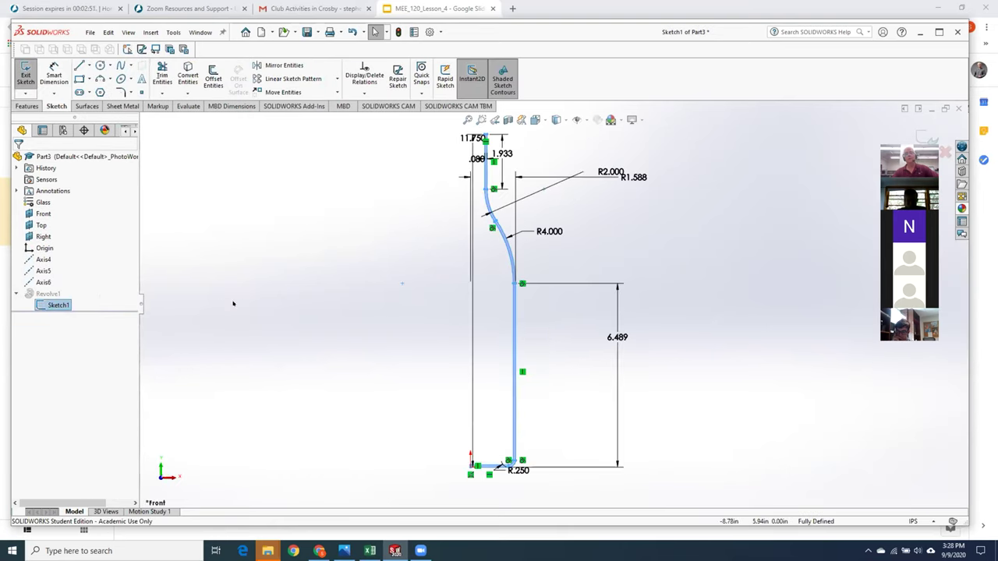
pyautogui.scroll(2, 565, 239)
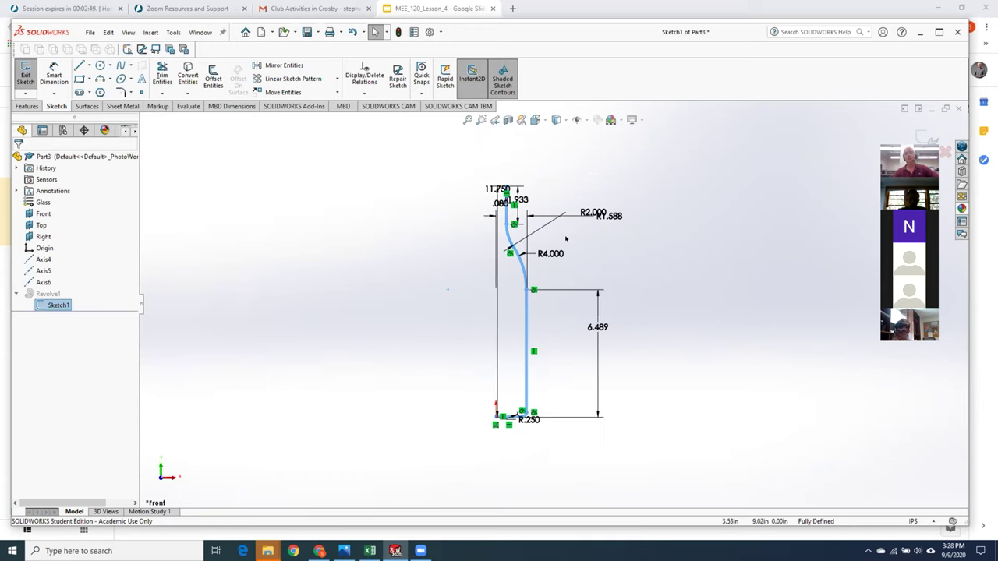
pyautogui.scroll(-2, 565, 238)
# Step: Delete the curved shoulder section between the neck and body walls, together with its radius dimensions and the overall height and body radius dimensions
pyautogui.moveTo(553, 285); pyautogui.dragTo(418, 251)
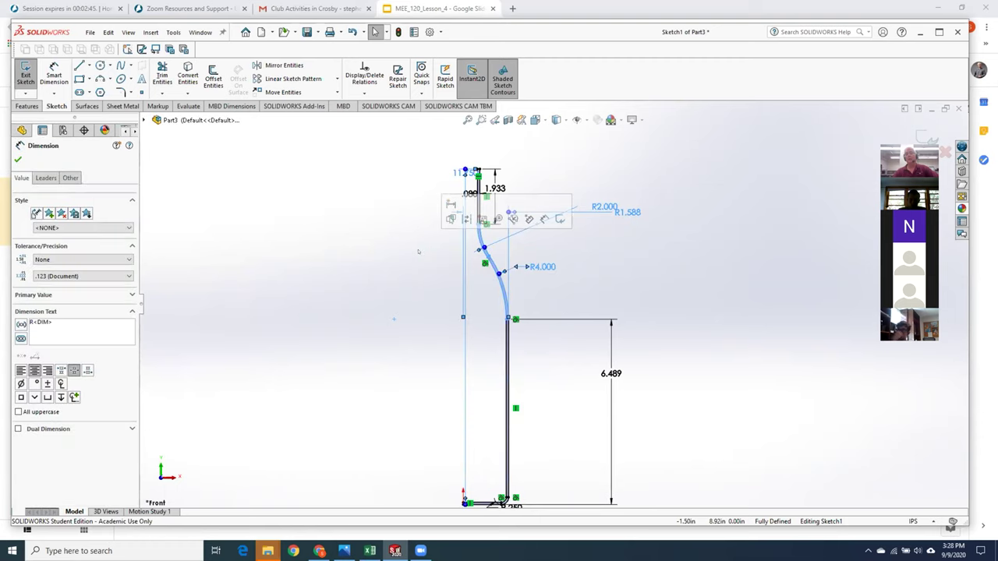
pyautogui.press('Delete')
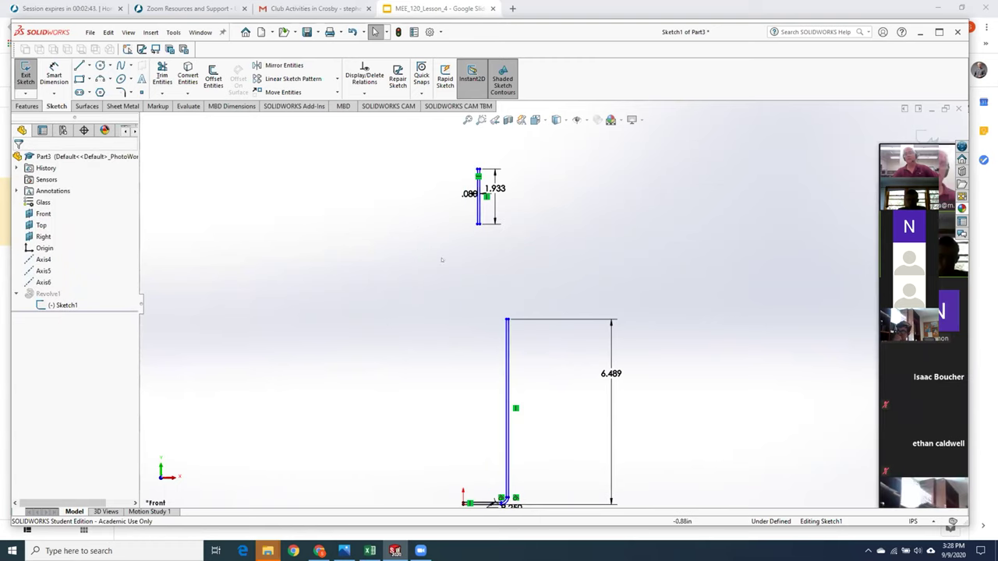
pyautogui.scroll(-2, 519, 269)
pyautogui.scroll(-1, 519, 269)
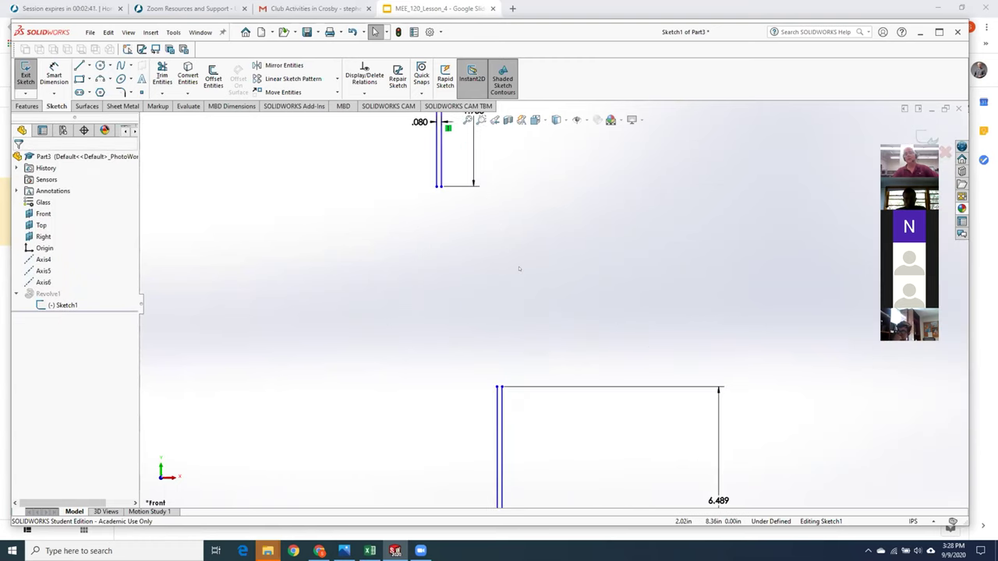
pyautogui.scroll(3, 518, 269)
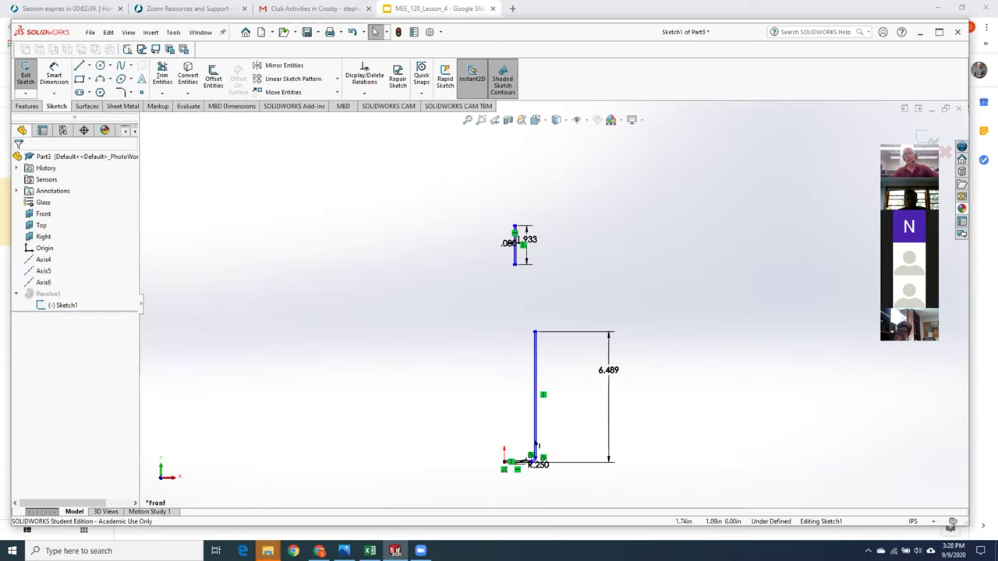
# Step: Delete the inner bottom line, its short closing line at the origin, the inner corner arc and the inner body wall line
pyautogui.scroll(-3, 500, 435)
pyautogui.scroll(-3, 501, 435)
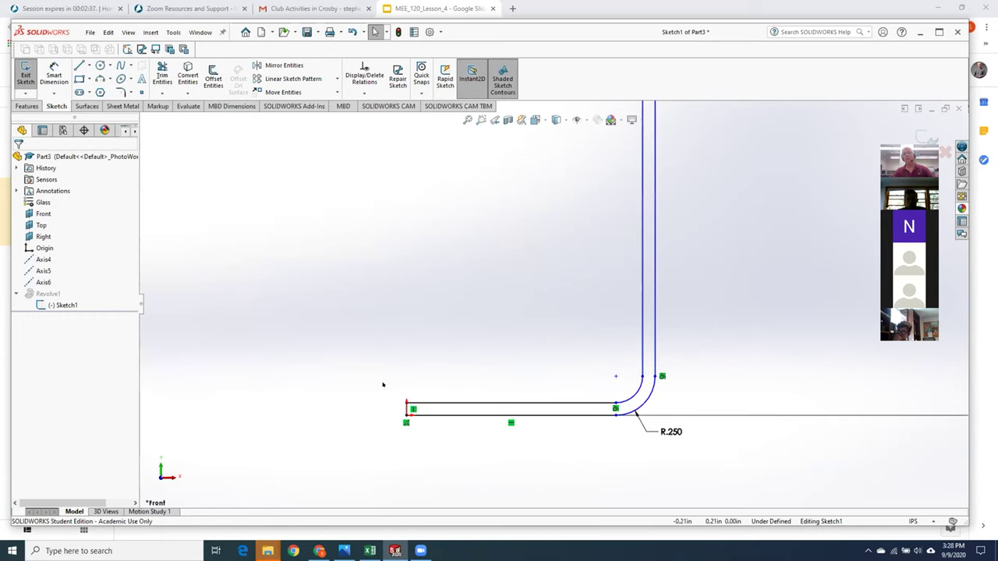
pyautogui.click(511, 403)
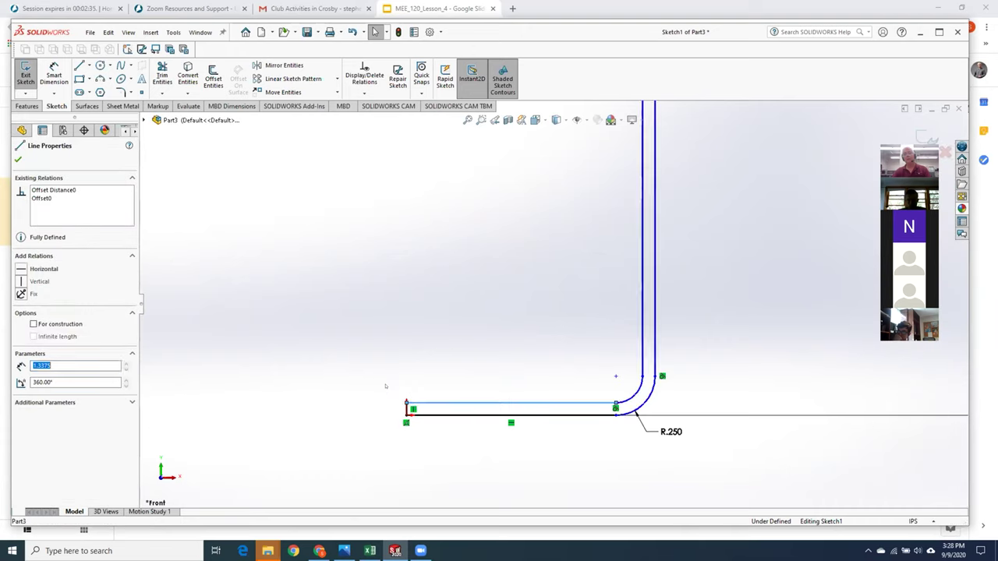
pyautogui.click(385, 386)
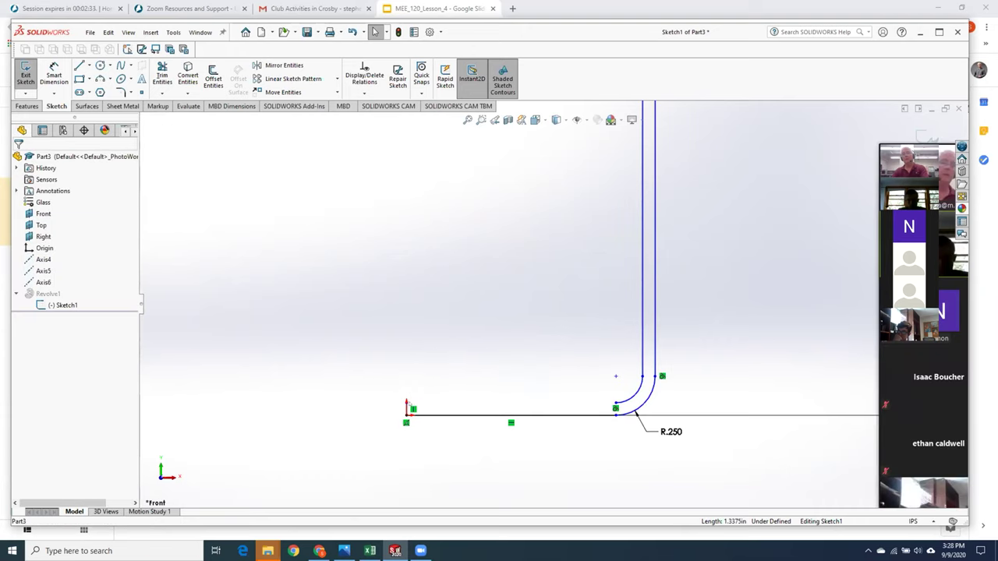
pyautogui.click(403, 401)
pyautogui.press('Escape')
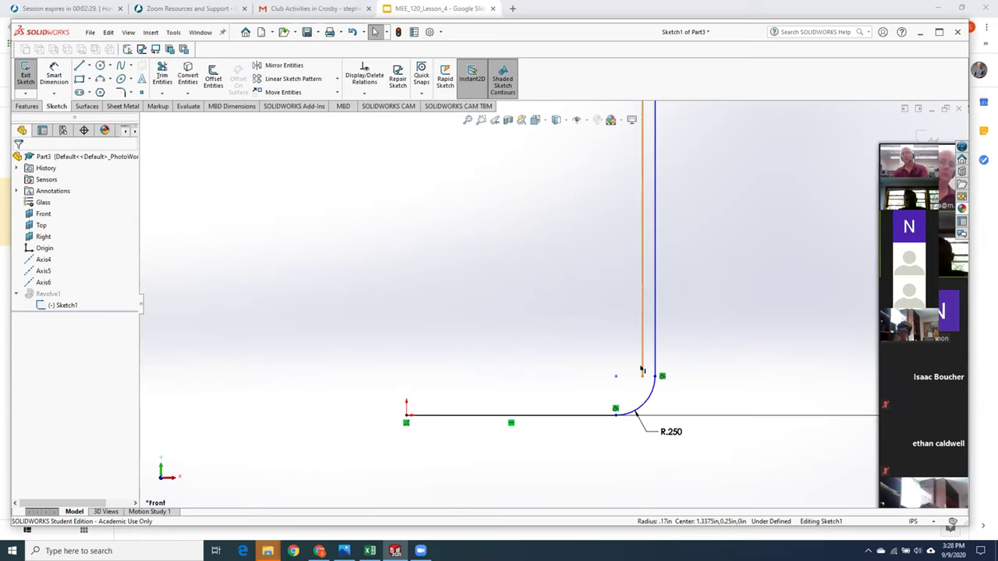
pyautogui.click(642, 367)
pyautogui.press('Escape')
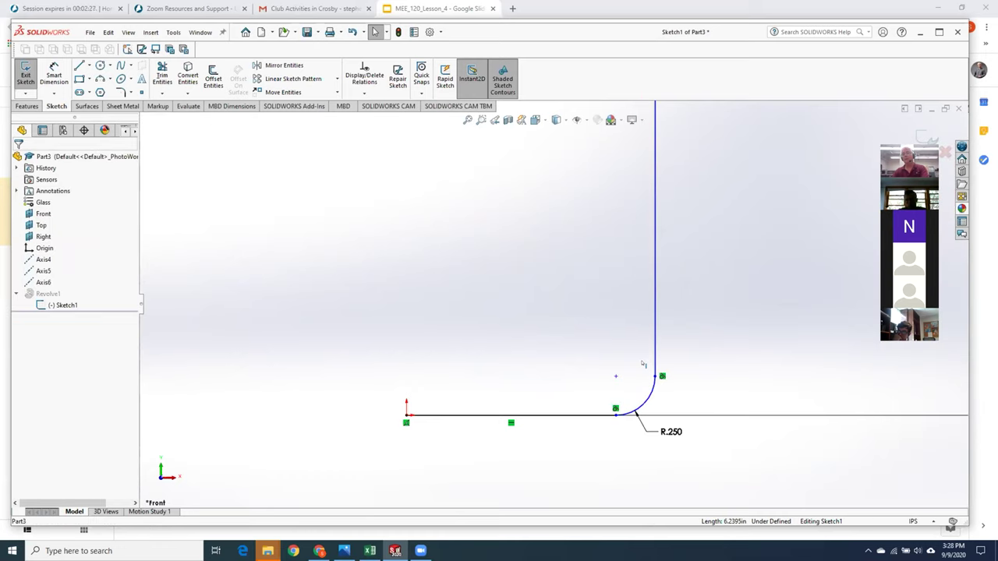
# Step: Delete the inner vertical line of the neck, keeping the outer neck line and the short top edge
pyautogui.scroll(5, 646, 369)
pyautogui.scroll(-6, 538, 265)
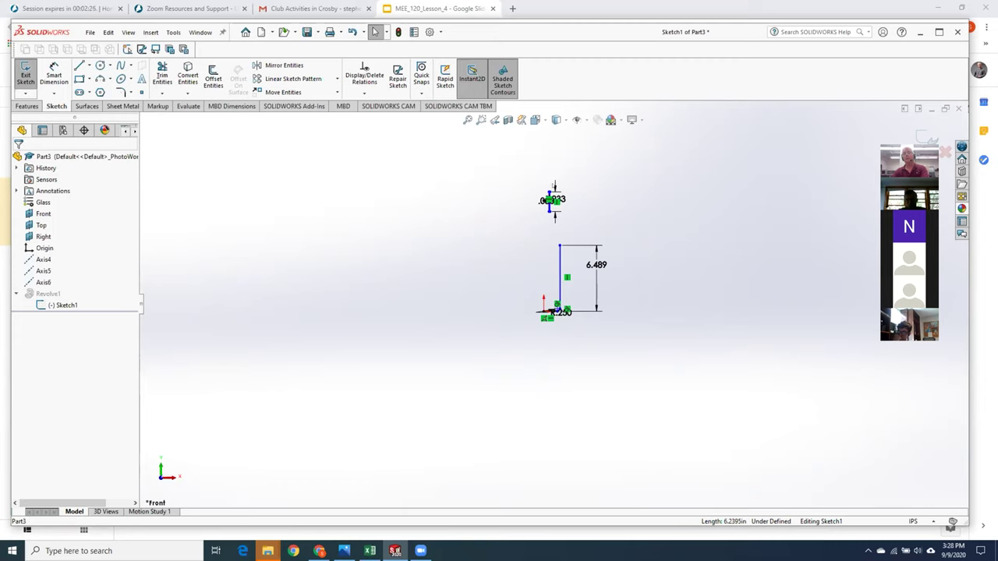
pyautogui.scroll(-2, 527, 270)
pyautogui.click(535, 282)
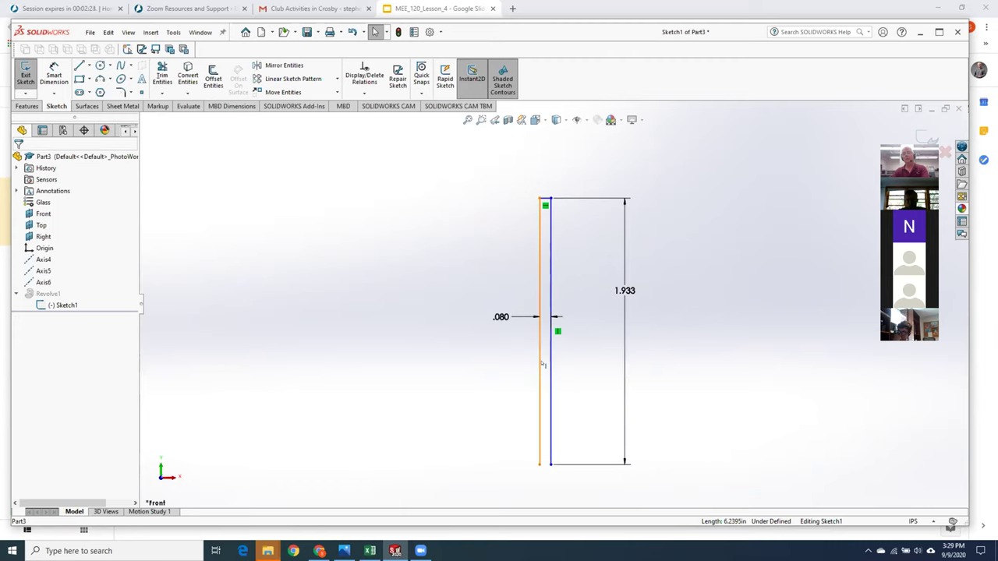
pyautogui.press('Delete')
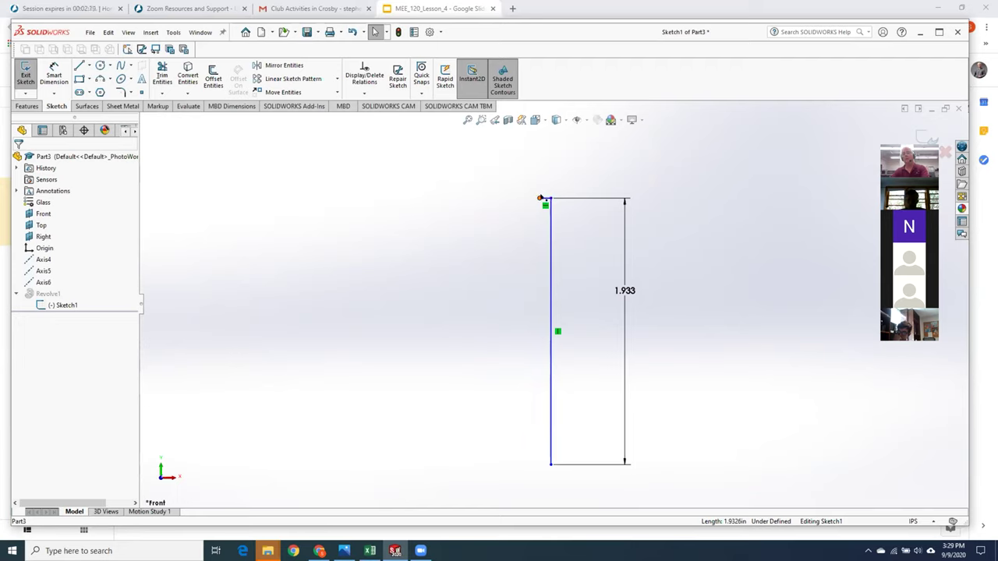
# Step: Draw a vertical line up from the origin and stretch it to about 11.92 in, slightly above the neck's top edge
pyautogui.scroll(10, 518, 350)
pyautogui.scroll(-10, 543, 336)
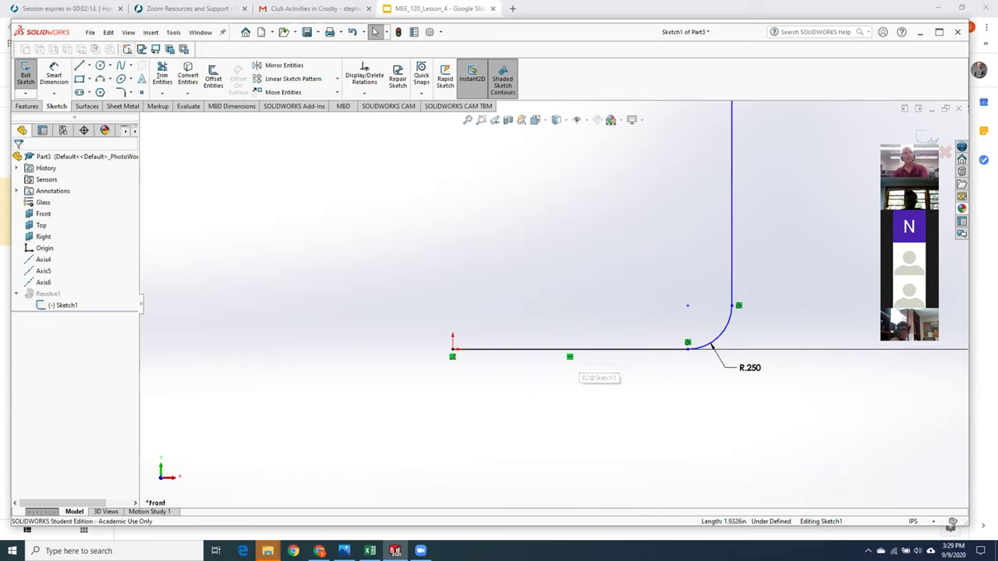
pyautogui.click(79, 64)
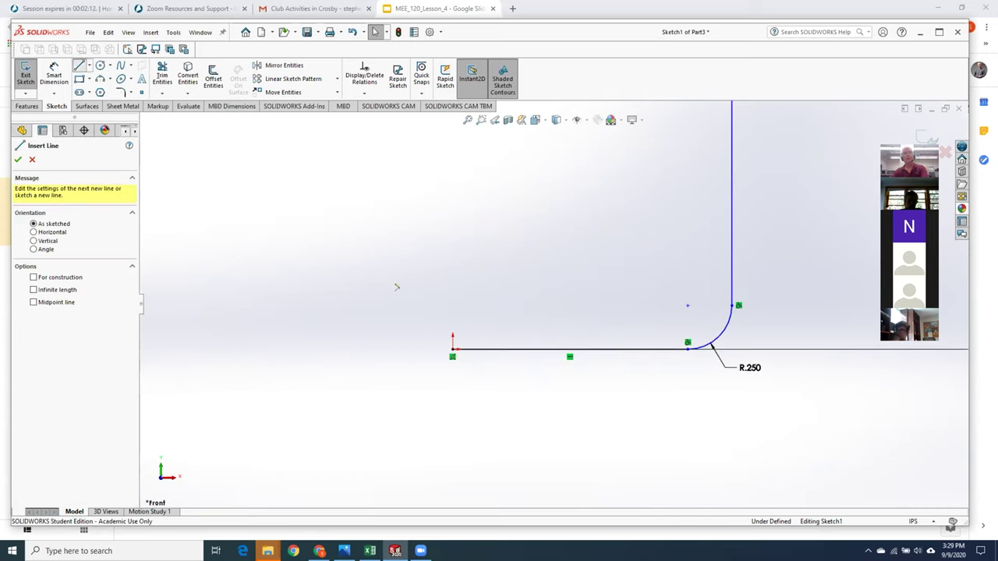
pyautogui.click(453, 349)
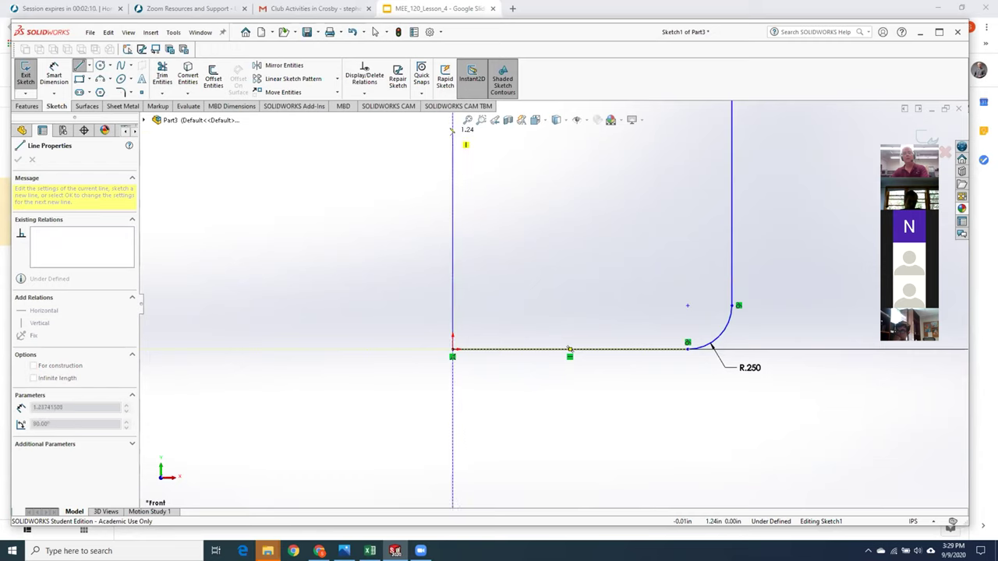
pyautogui.scroll(10, 467, 148)
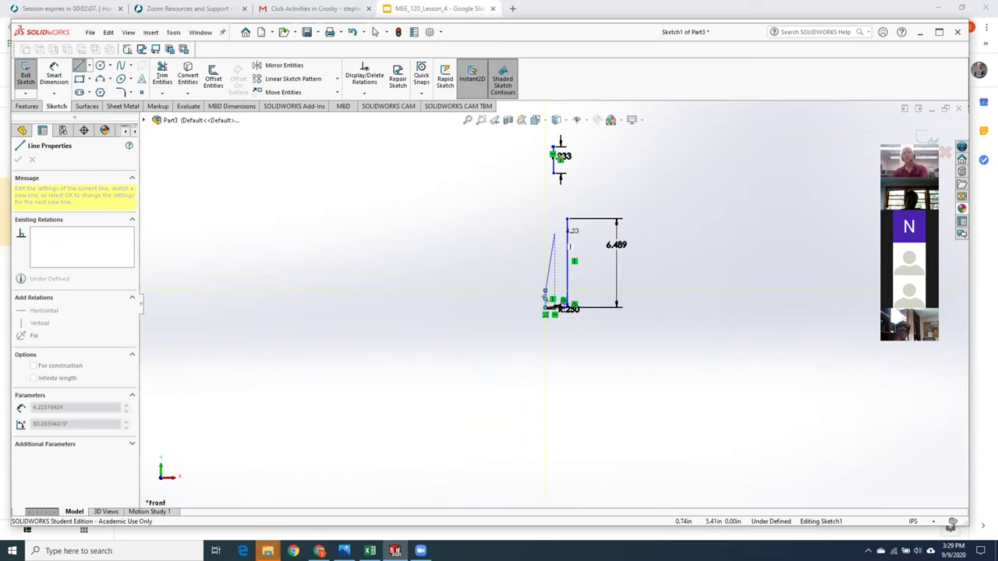
pyautogui.press('Escape')
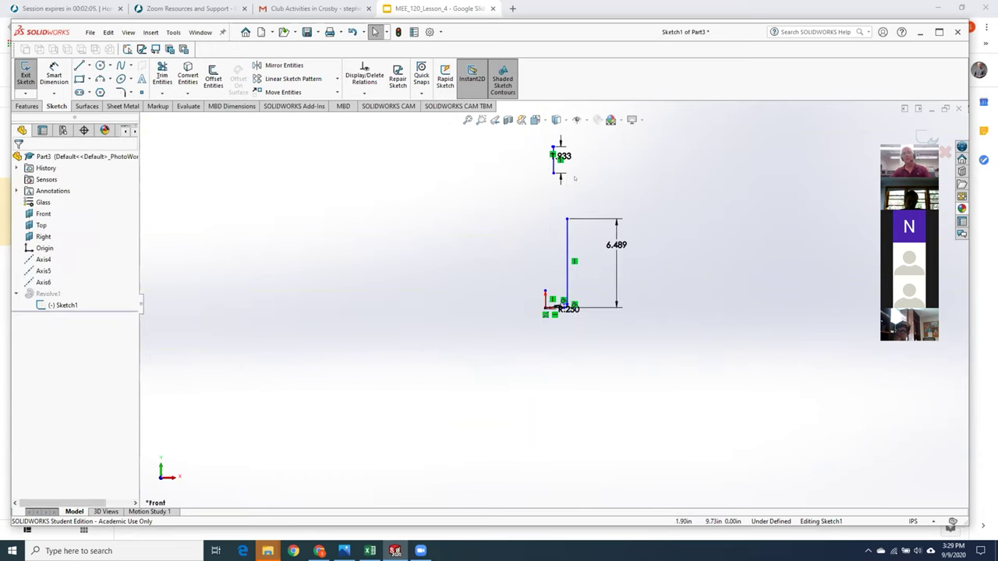
pyautogui.scroll(-3, 574, 178)
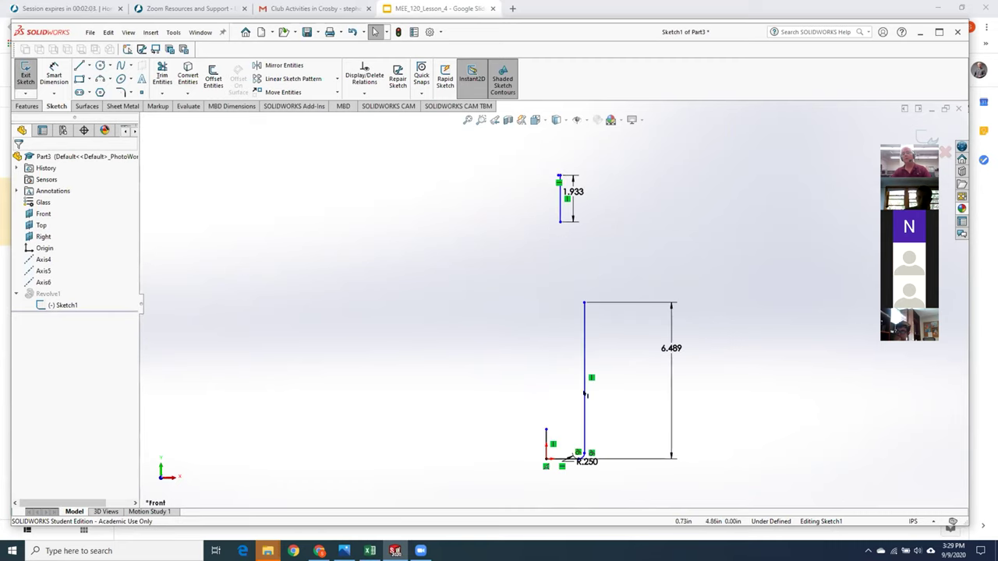
pyautogui.moveTo(545, 429); pyautogui.dragTo(534, 172)
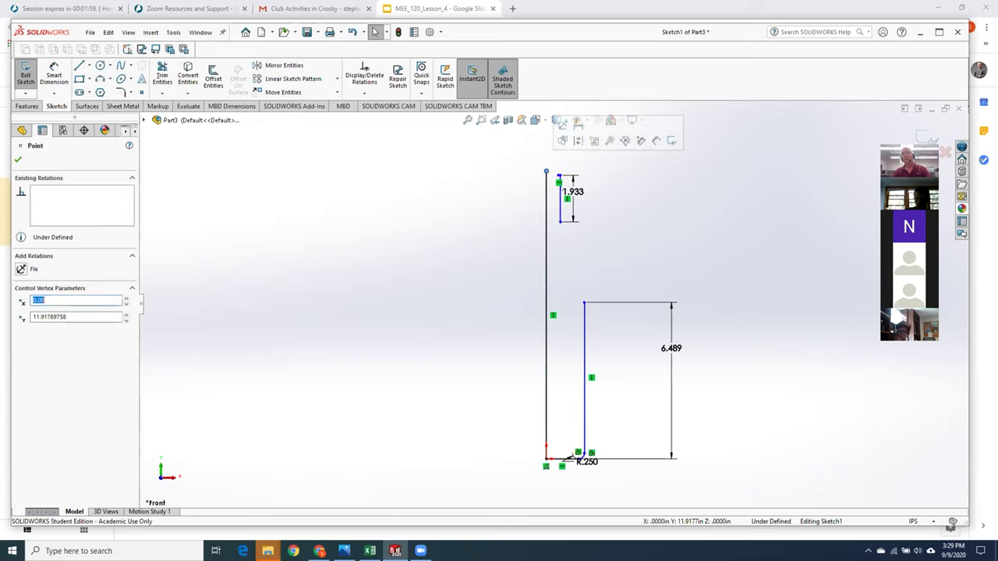
# Step: Extend the short top edge of the neck to meet the vertical centre line
pyautogui.scroll(-5, 546, 175)
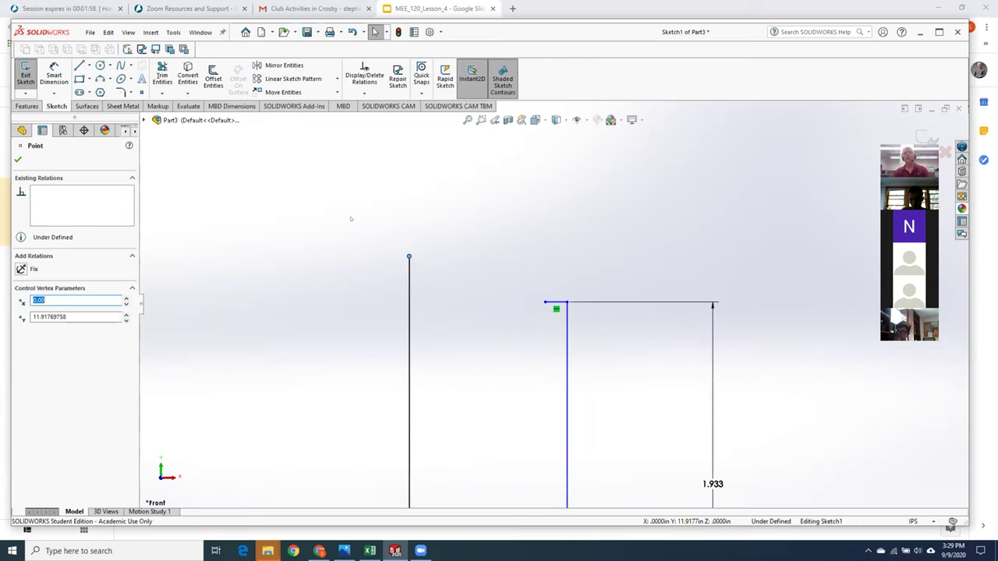
pyautogui.click(162, 93)
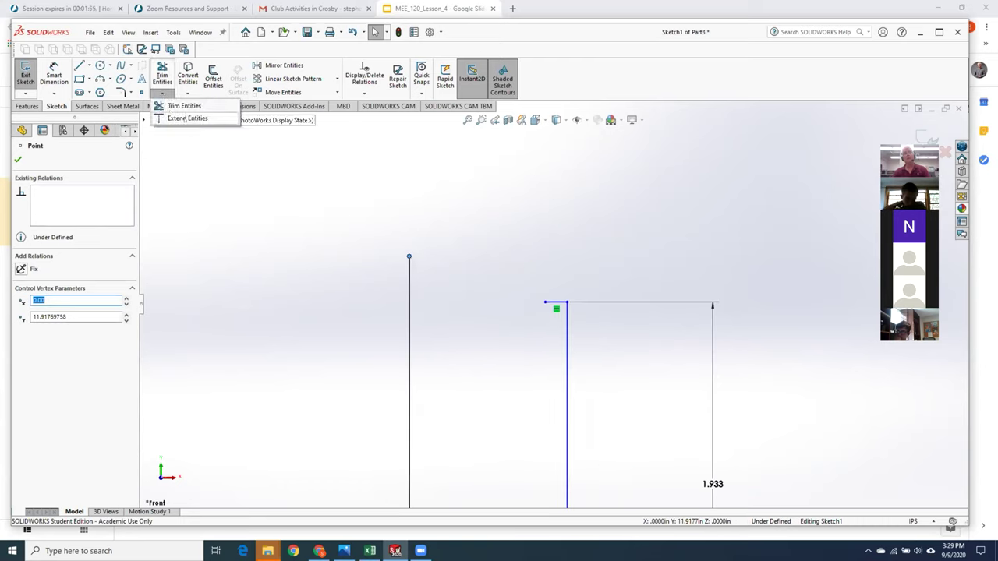
pyautogui.click(187, 118)
pyautogui.click(538, 302)
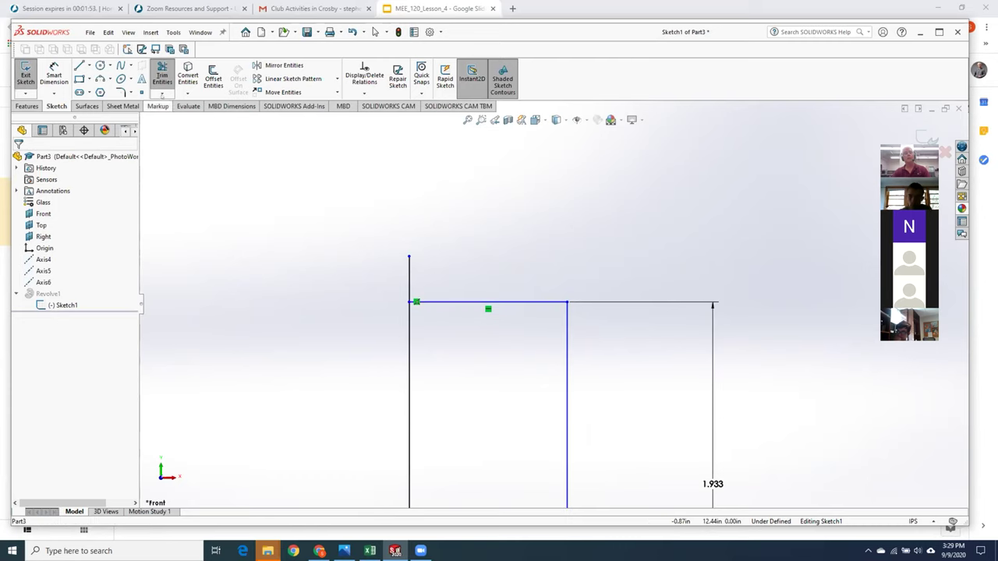
# Step: Trim the part of the vertical centre line that sticks out above the neck's top edge with Power trim
pyautogui.click(162, 74)
pyautogui.moveTo(389, 283); pyautogui.dragTo(469, 285)
pyautogui.moveTo(494, 385)
pyautogui.mouseDown()
pyautogui.moveTo(563, 377)
pyautogui.moveTo(510, 367)
pyautogui.moveTo(582, 371)
pyautogui.mouseUp()
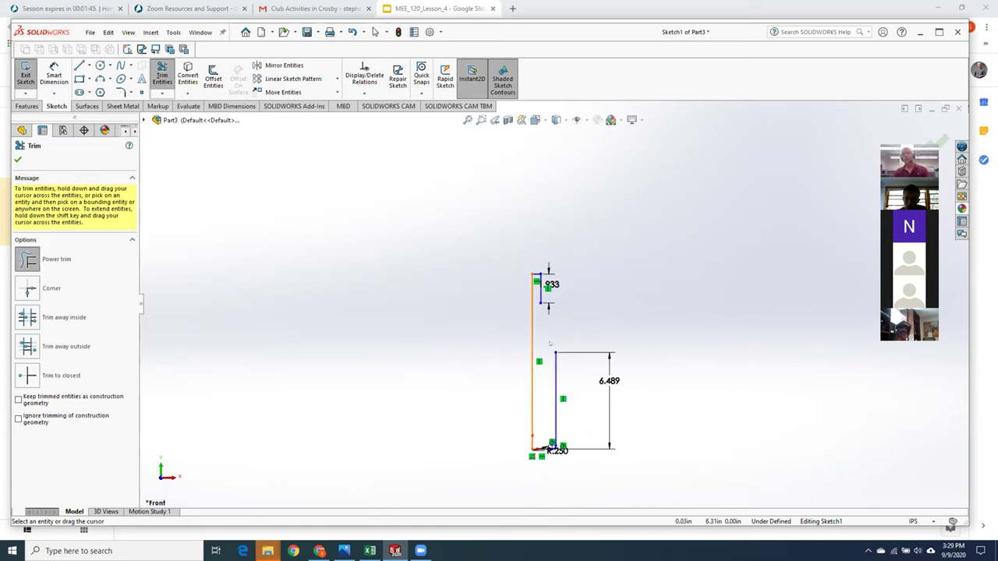
pyautogui.scroll(-3, 552, 305)
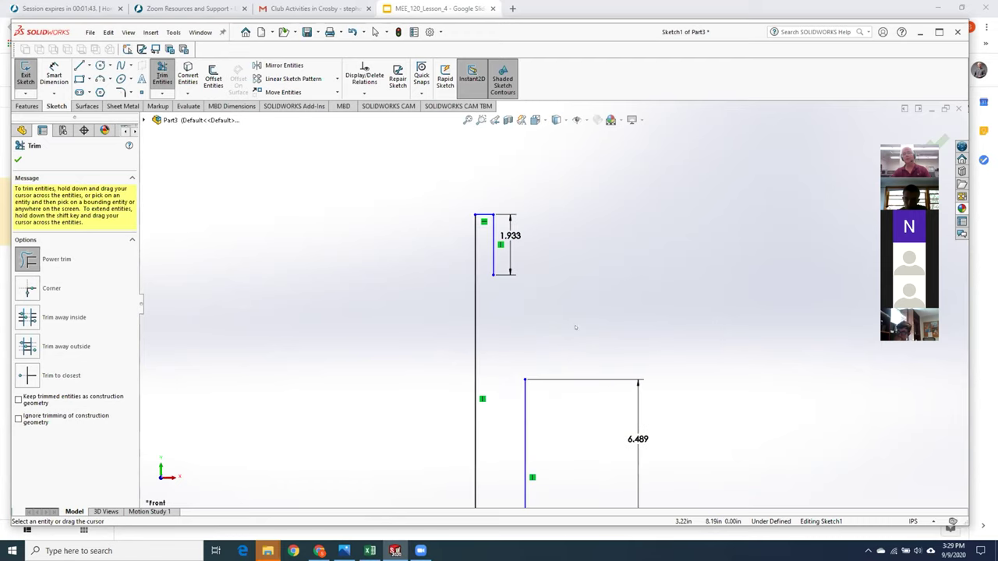
# Step: Draw a separate centerpoint arc beside the bottle profile, with a radius of about 1.49 in and an angle of about 87 degrees
pyautogui.press('Escape')
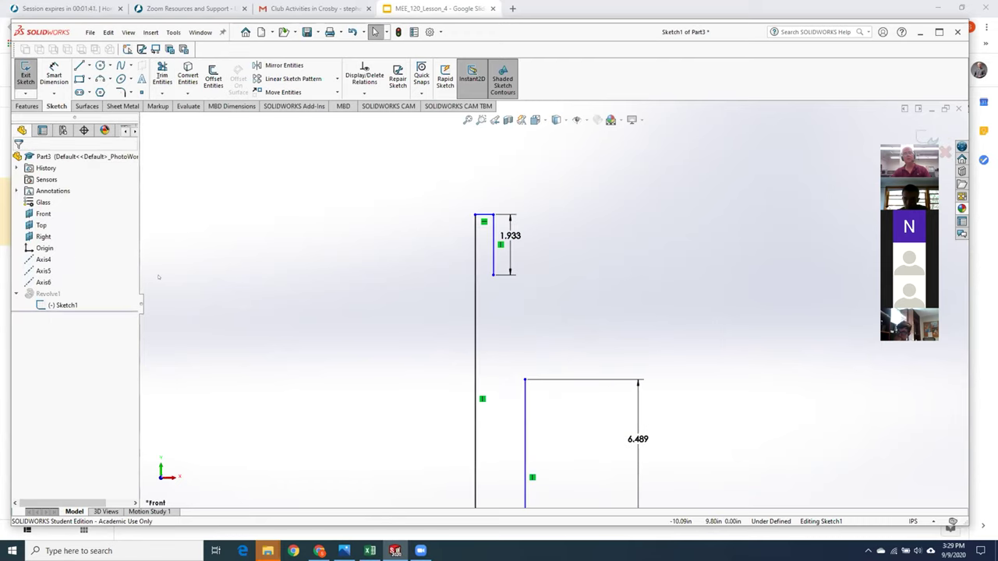
pyautogui.scroll(-1, 530, 328)
pyautogui.scroll(-1, 534, 329)
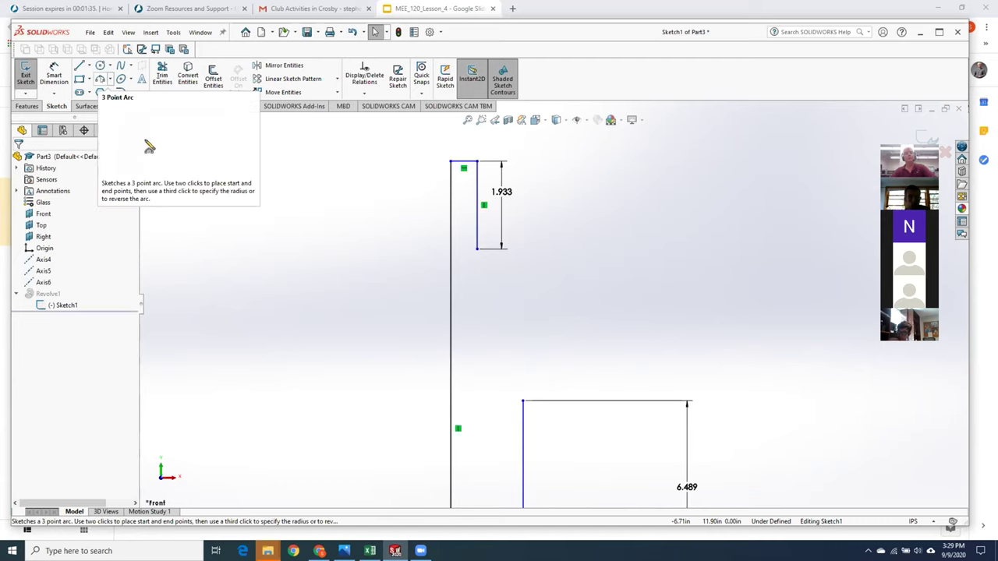
pyautogui.click(110, 78)
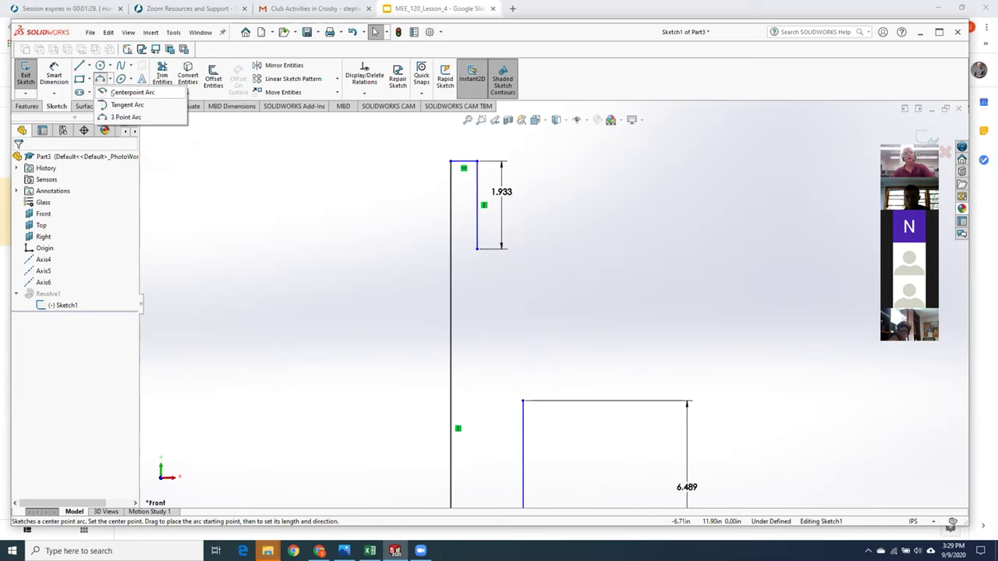
pyautogui.click(125, 92)
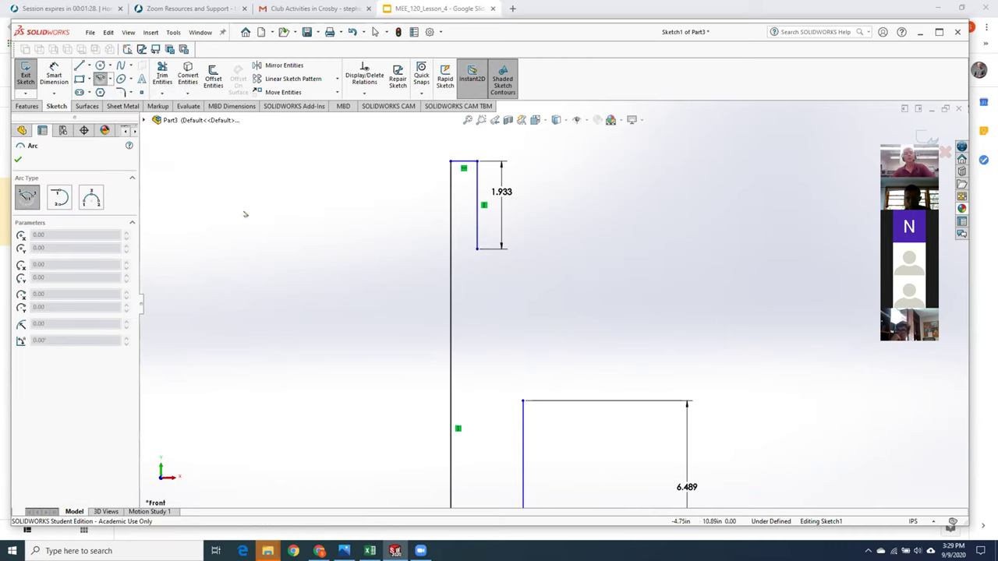
pyautogui.click(261, 271)
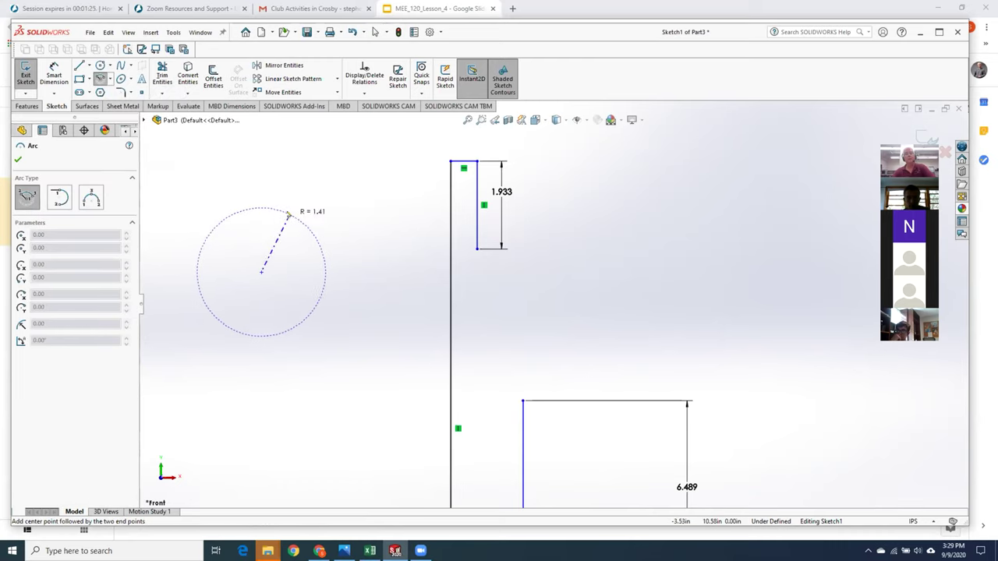
pyautogui.click(302, 220)
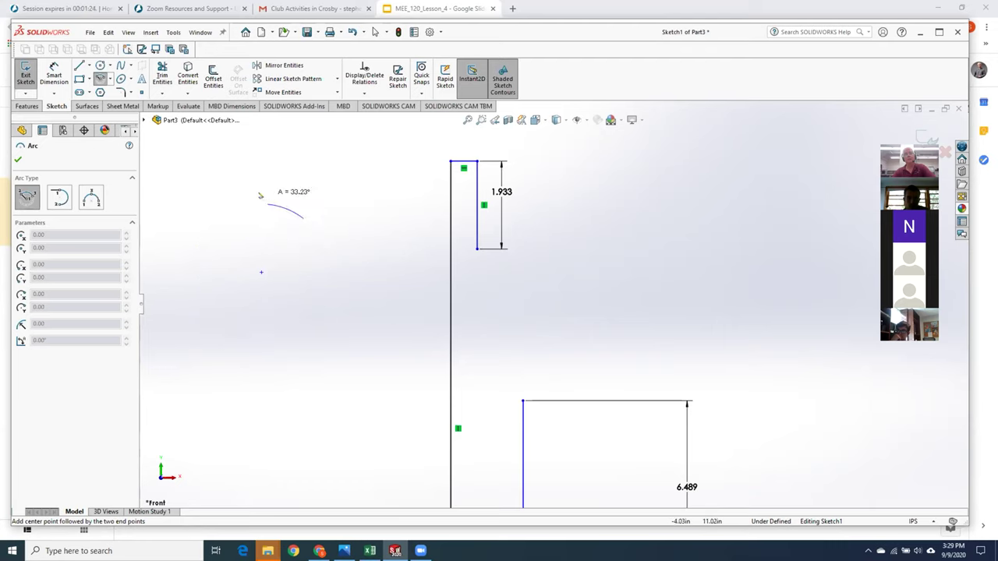
pyautogui.click(202, 221)
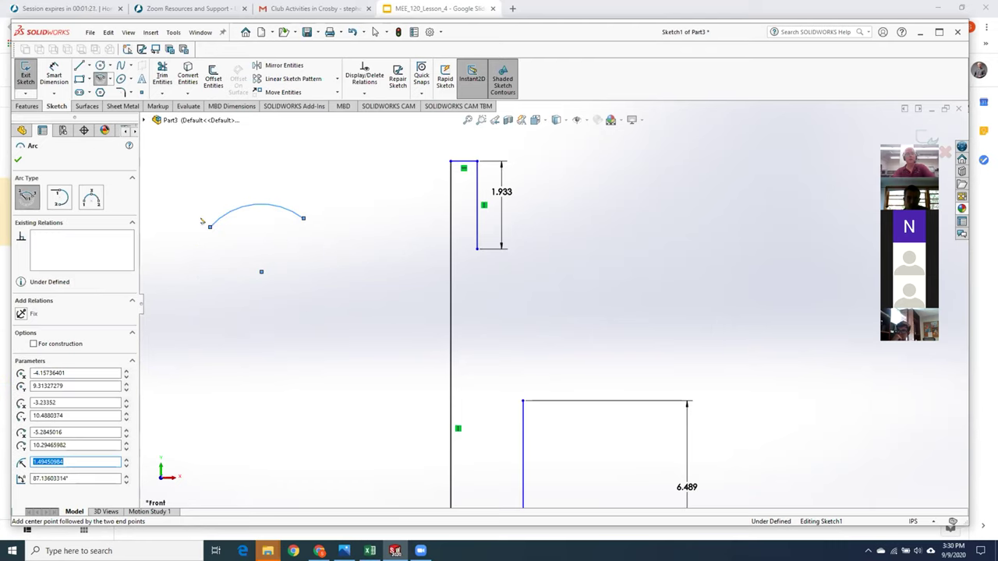
pyautogui.press('Escape')
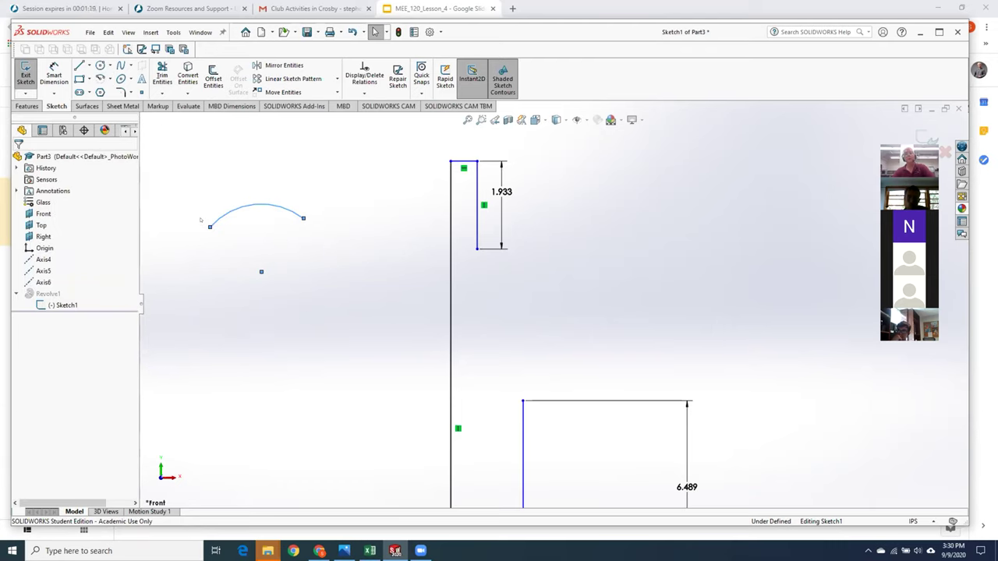
# Step: Draw a tangent arc from the upper end of the outer body line up towards the neck, with a radius of about 2.4 in
pyautogui.click(109, 79)
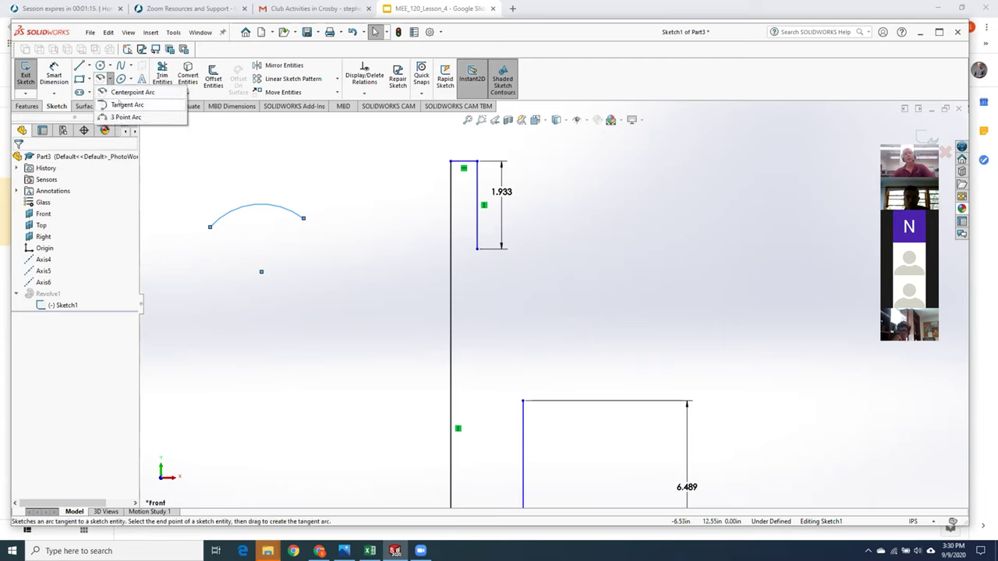
pyautogui.click(117, 104)
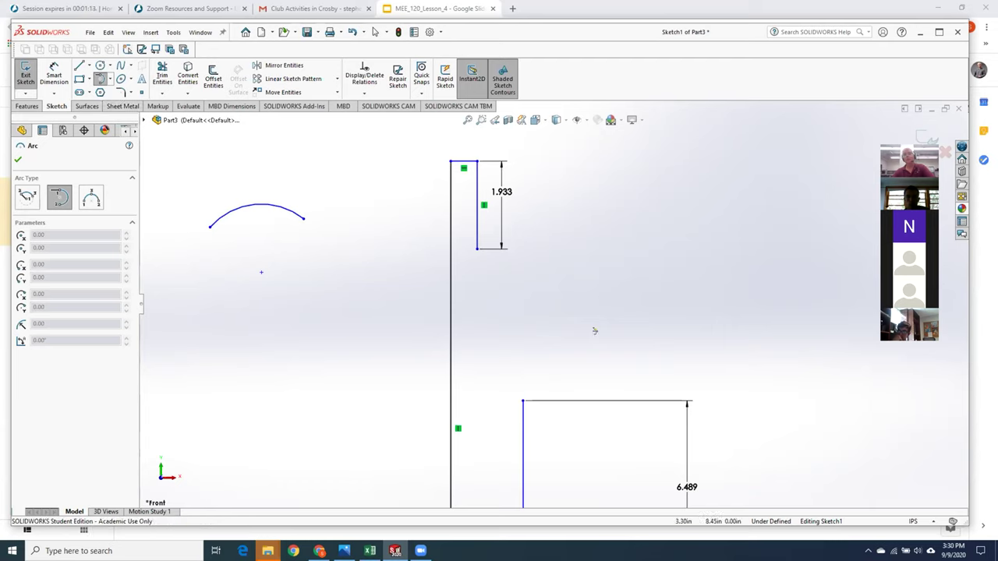
pyautogui.click(522, 402)
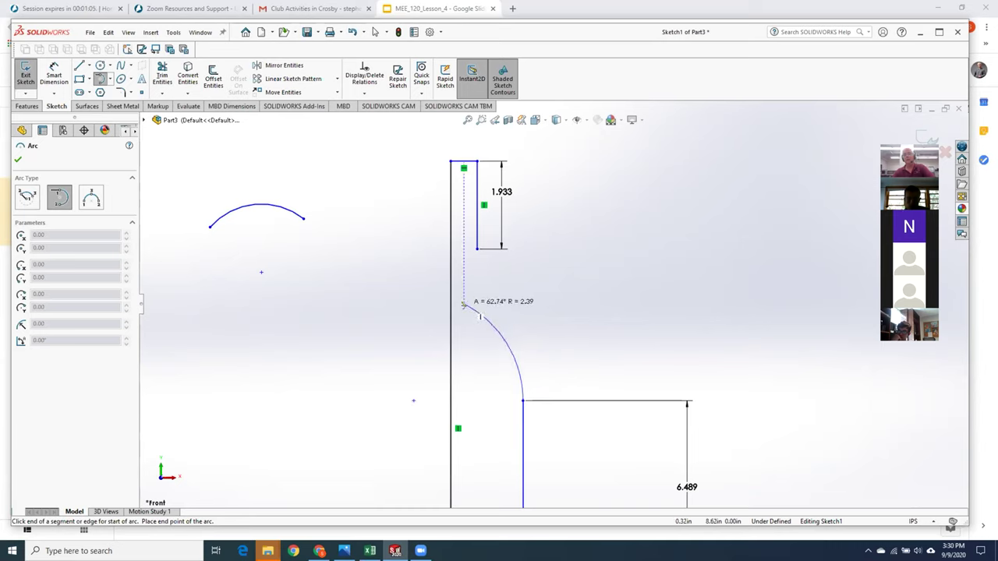
pyautogui.click(470, 305)
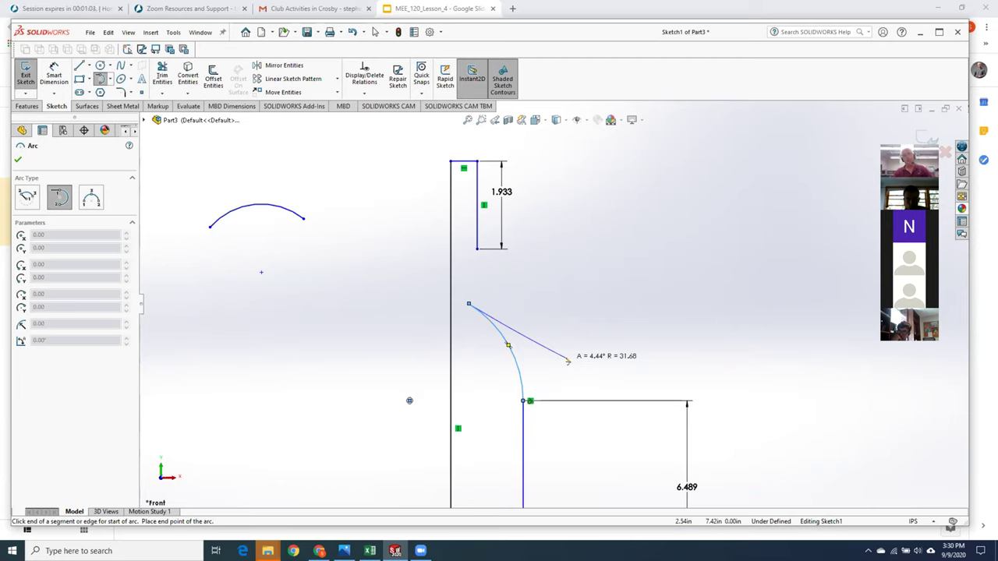
pyautogui.press('Escape')
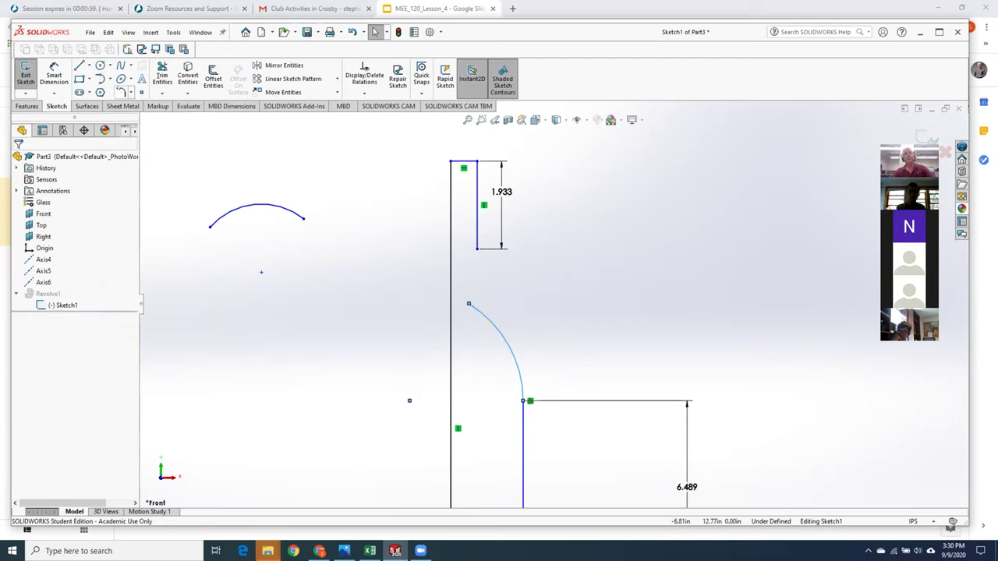
# Step: Connect the lower end of the neck line to the shoulder arc with an inward-curving 3 point arc of about 0.74 in radius
pyautogui.click(110, 79)
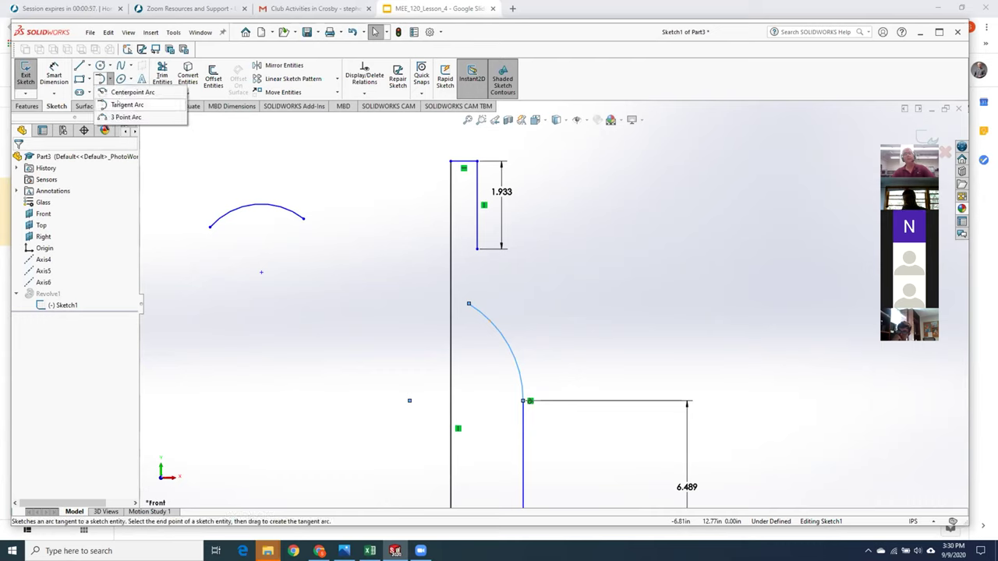
pyautogui.click(125, 117)
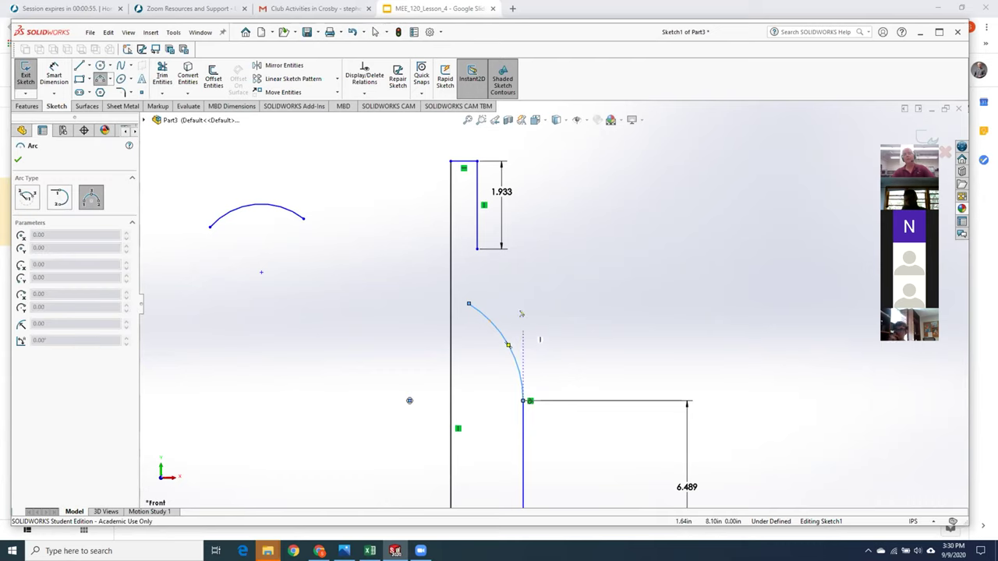
pyautogui.click(477, 250)
pyautogui.click(468, 303)
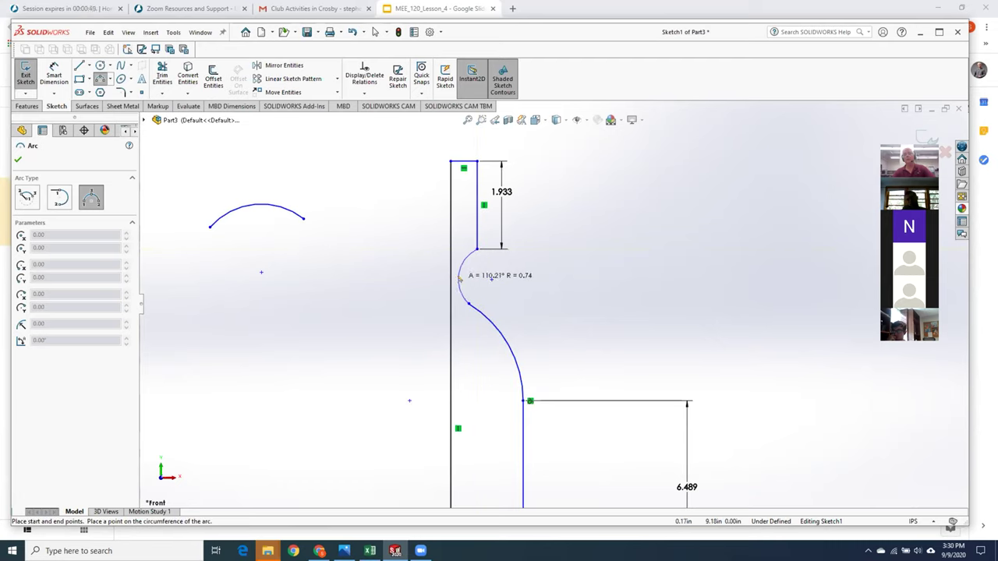
pyautogui.click(459, 277)
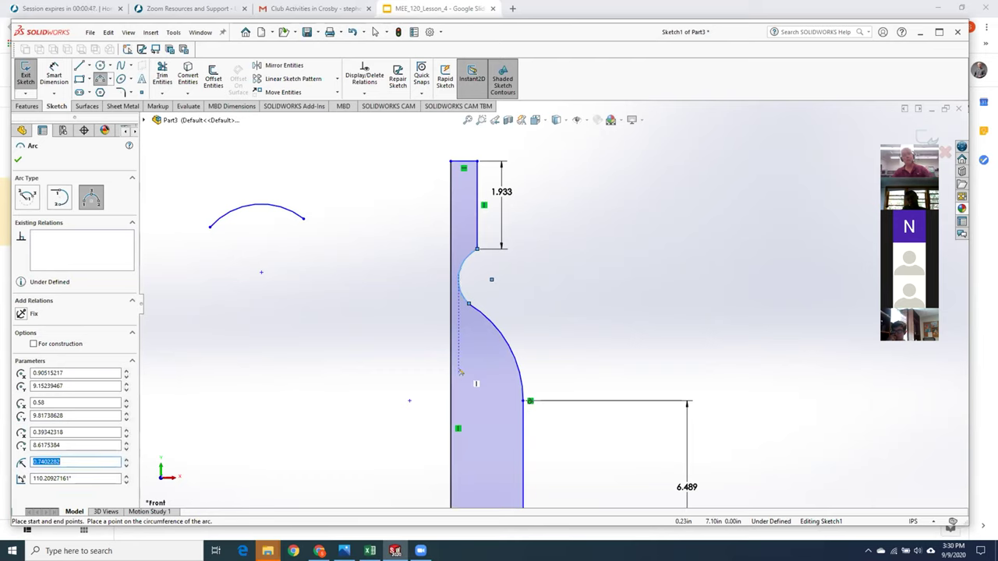
pyautogui.click(375, 31)
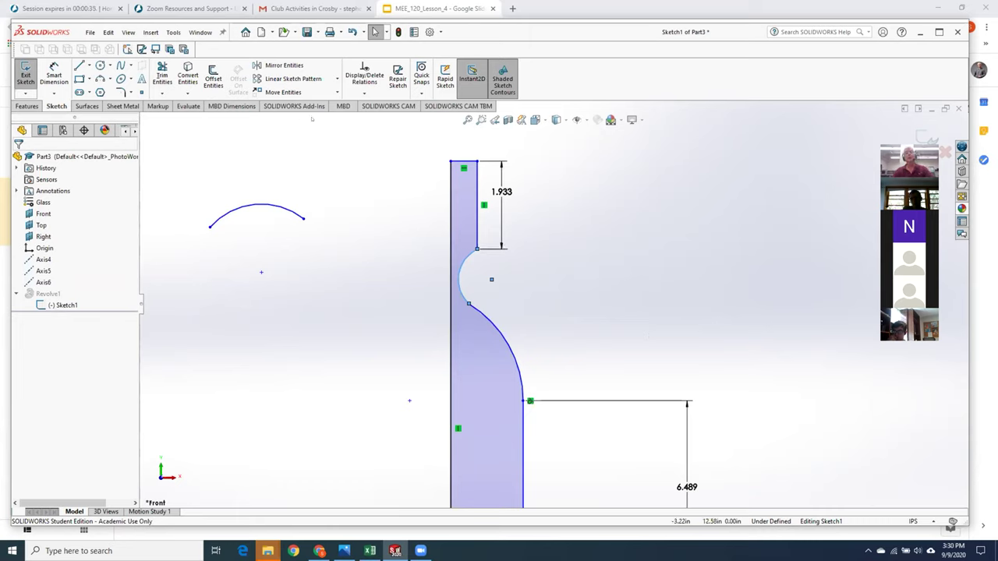
# Step: Add a tangent relation between the inward-curving 3 point arc and the outer neck line
pyautogui.click(363, 94)
pyautogui.click(378, 127)
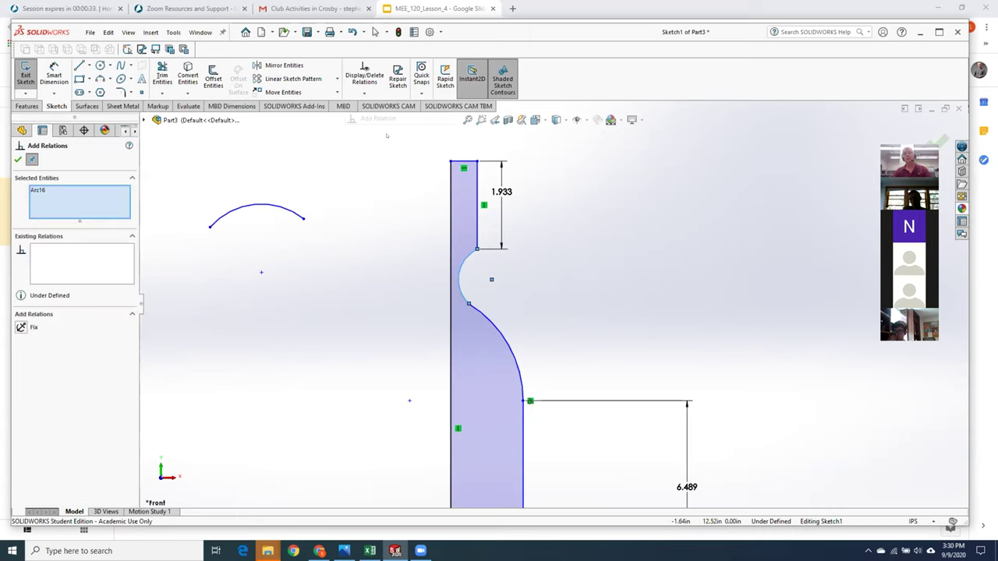
pyautogui.click(475, 233)
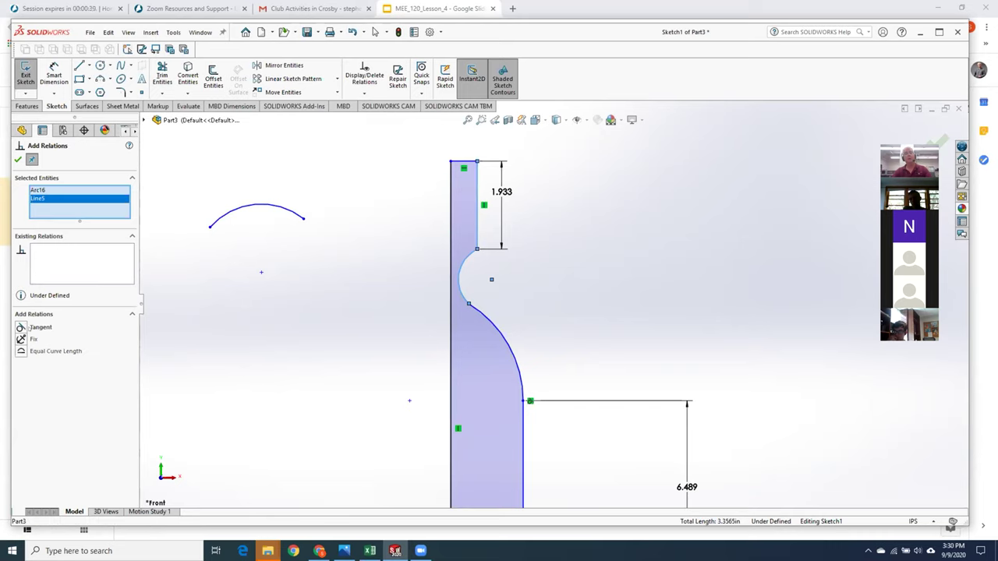
pyautogui.click(21, 327)
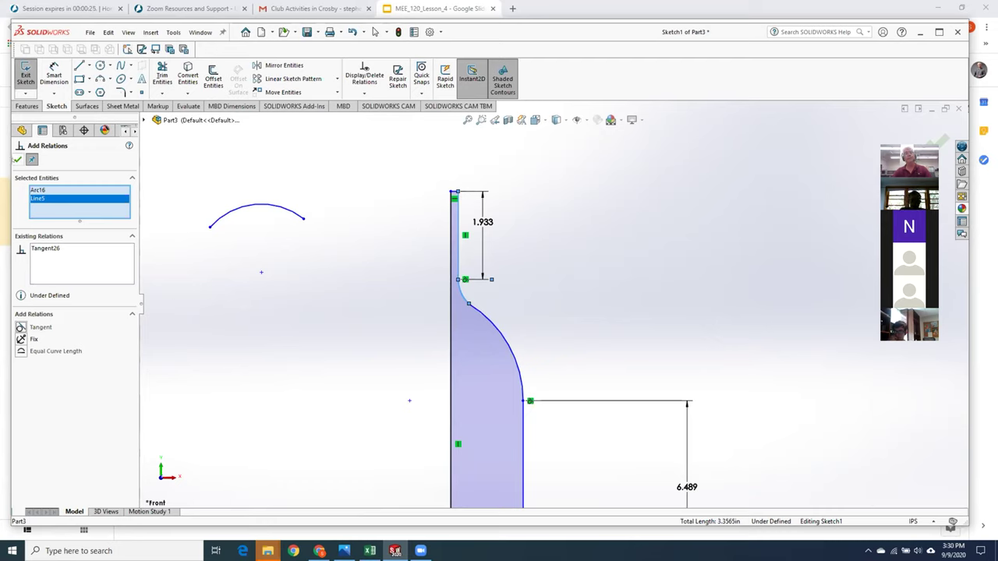
pyautogui.click(17, 159)
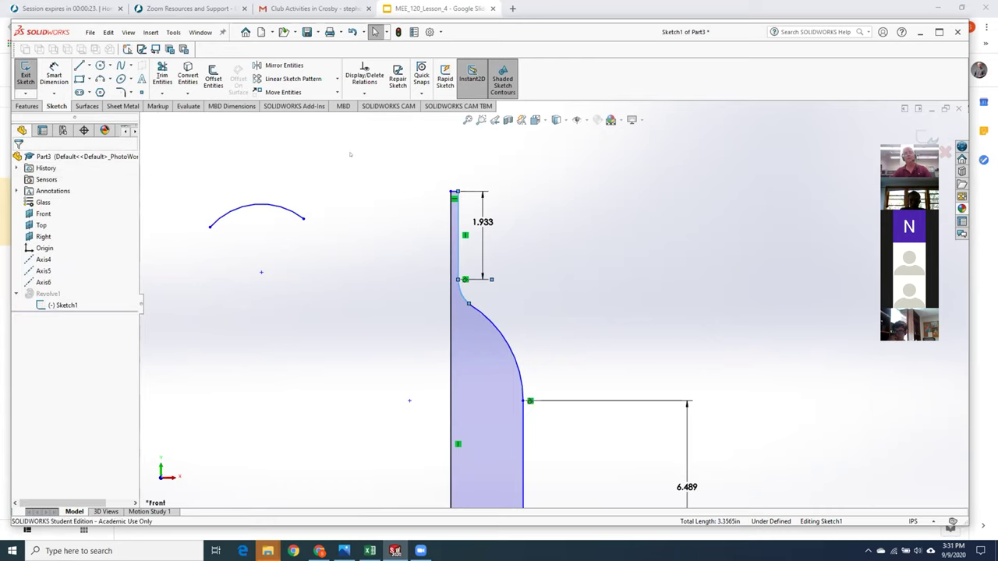
# Step: Clear the previous relation selections and add a tangent relation between the shoulder arc and the neck transition arc
pyautogui.click(364, 92)
pyautogui.click(378, 117)
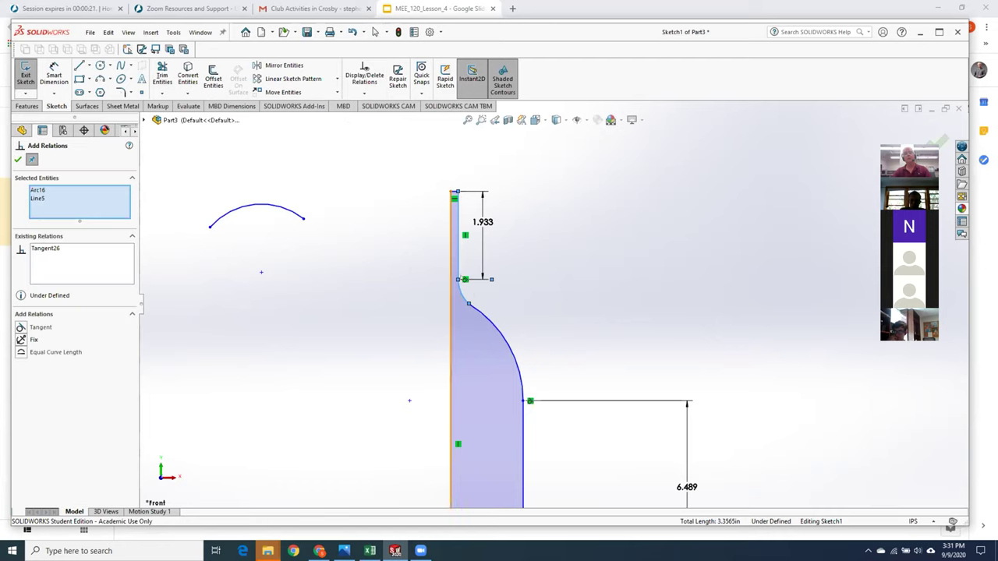
pyautogui.rightClick(102, 211)
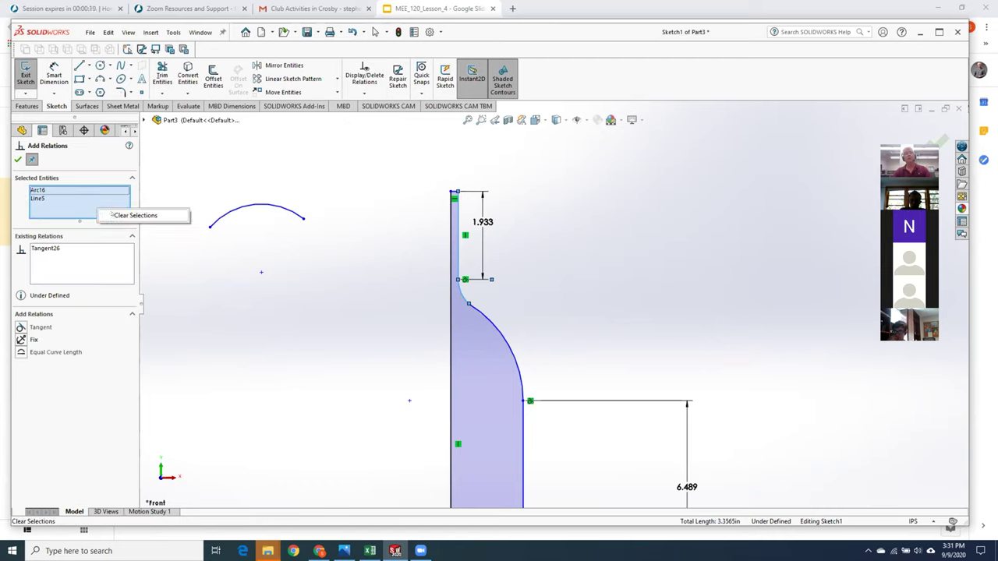
pyautogui.click(156, 215)
pyautogui.click(475, 310)
pyautogui.click(461, 291)
pyautogui.click(26, 338)
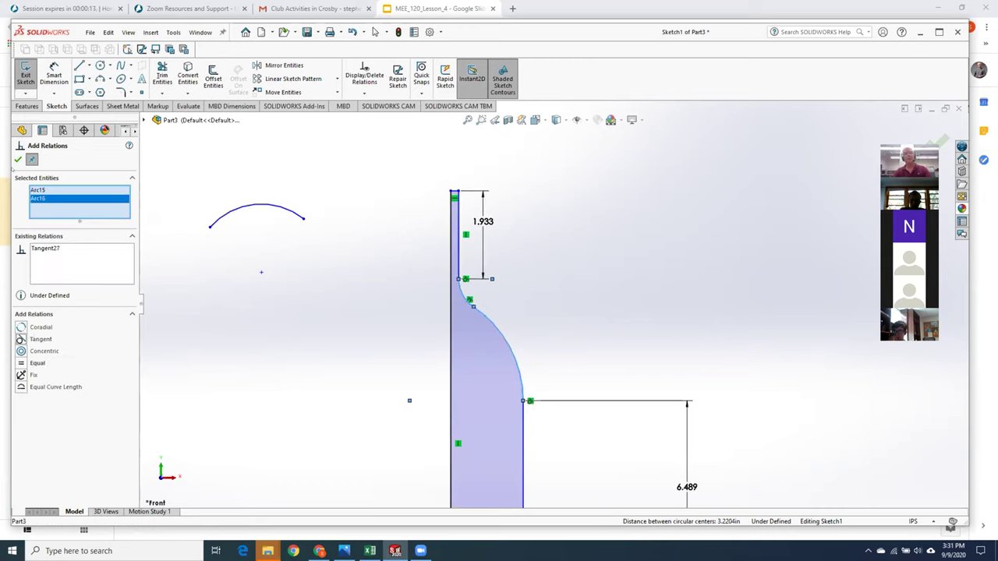
pyautogui.click(17, 159)
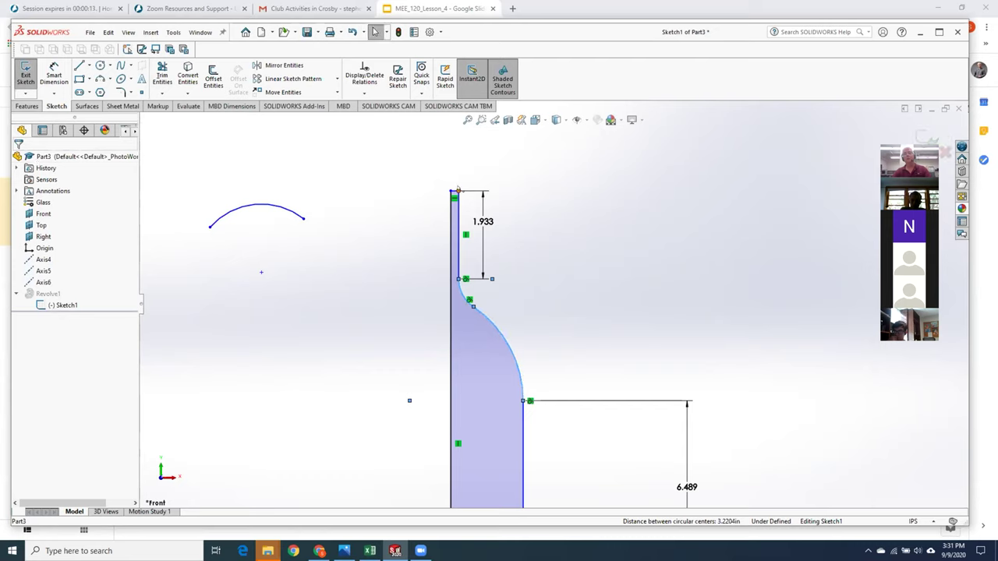
# Step: Widen the neck to about 0.58 in from the centre line by its top outer corner, and delete the separate arc beside the profile
pyautogui.moveTo(458, 190); pyautogui.dragTo(477, 179)
pyautogui.click(17, 159)
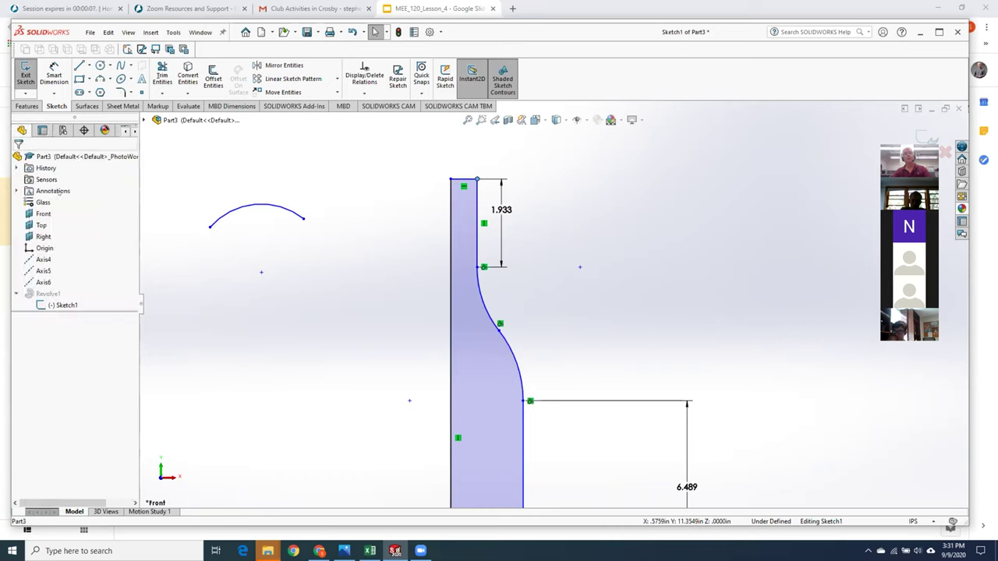
pyautogui.moveTo(334, 327); pyautogui.dragTo(192, 176)
pyautogui.press('Delete')
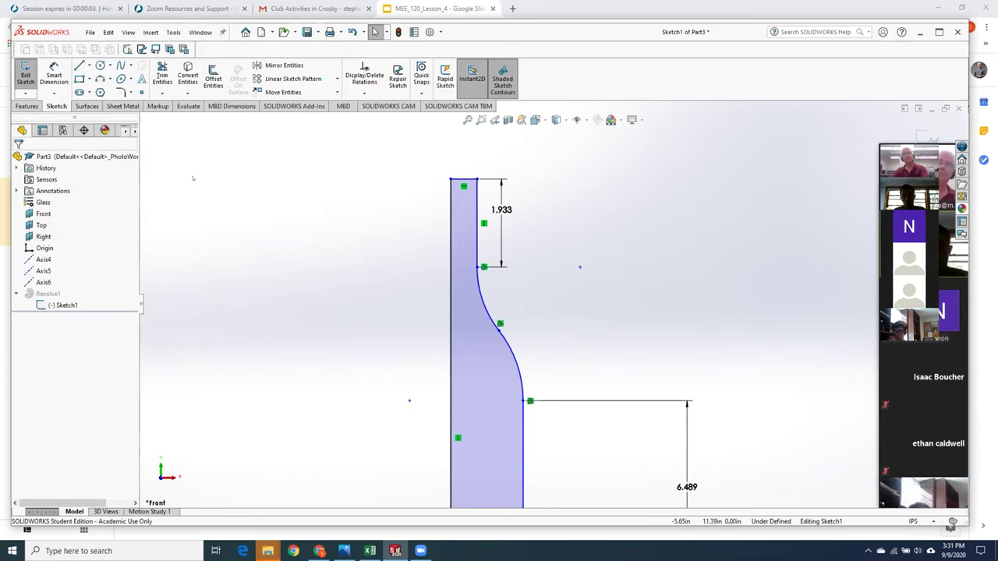
pyautogui.press('z')
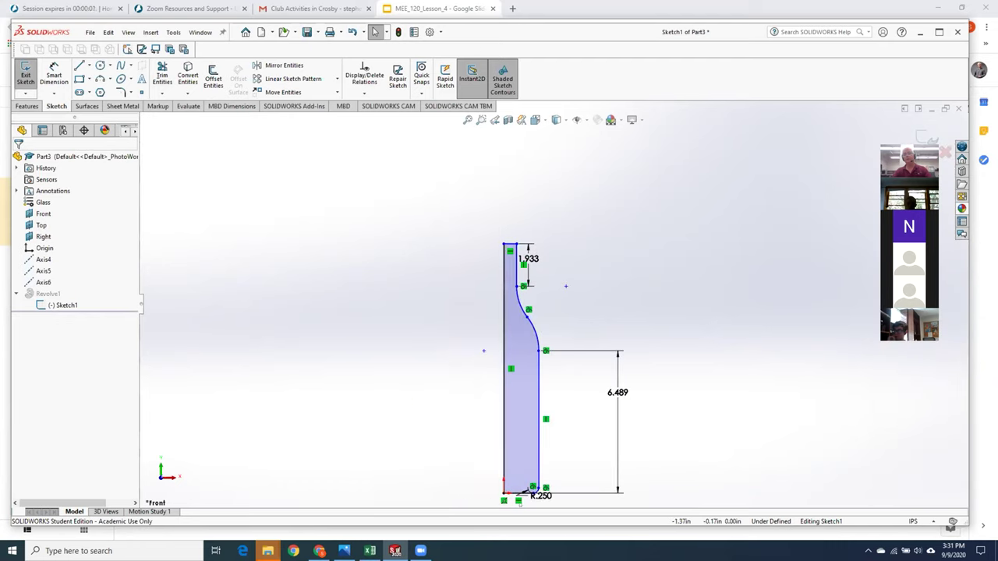
pyautogui.press('f')
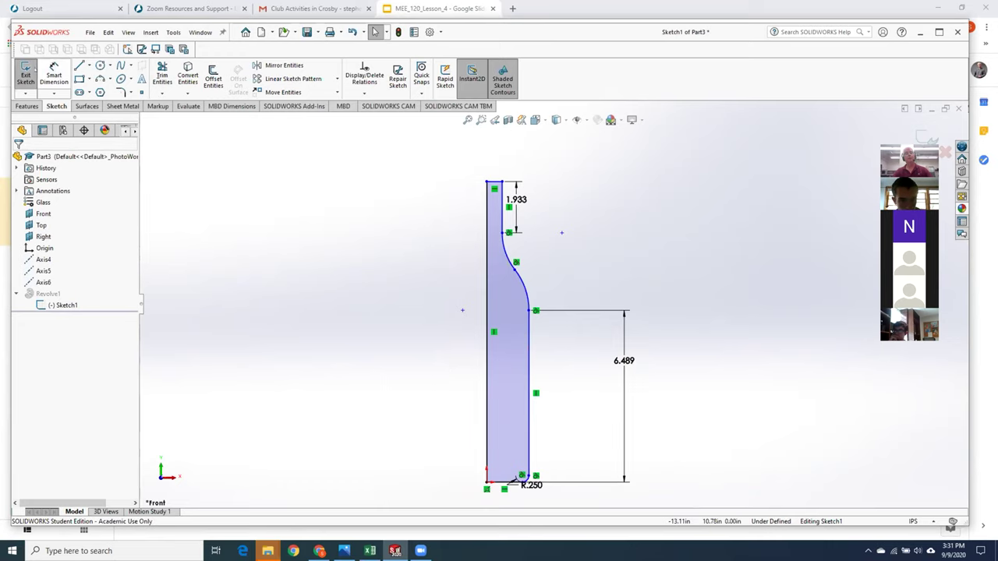
# Step: Finish the profile sketch and redefine the bottle's revolve using the profile's long vertical centre line as the axis
pyautogui.click(25, 76)
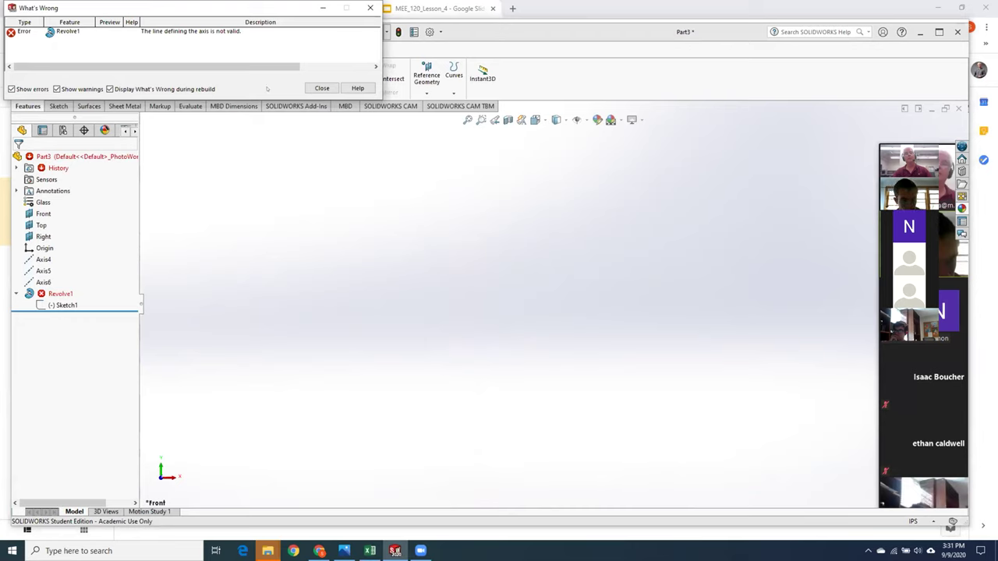
pyautogui.click(322, 88)
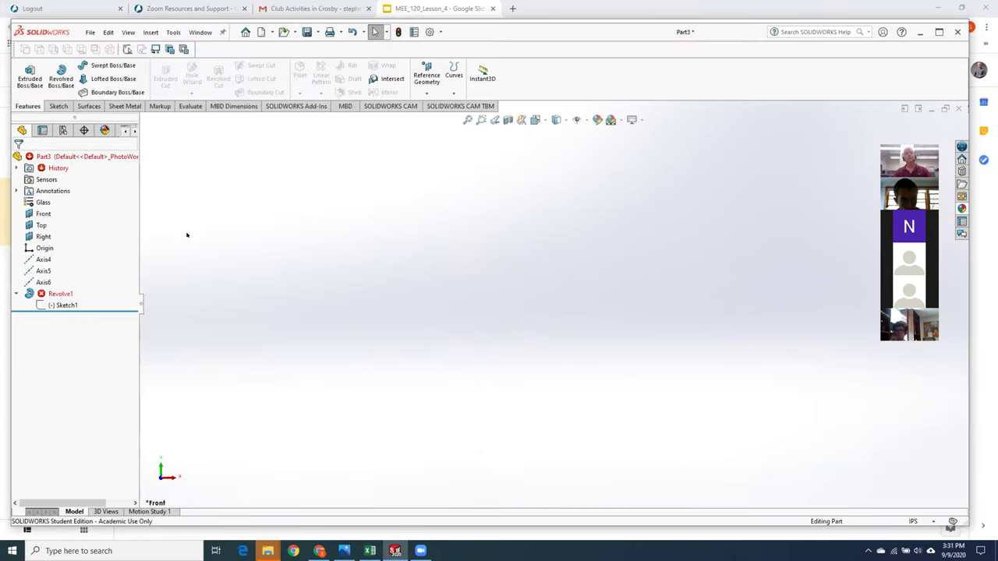
pyautogui.rightClick(67, 294)
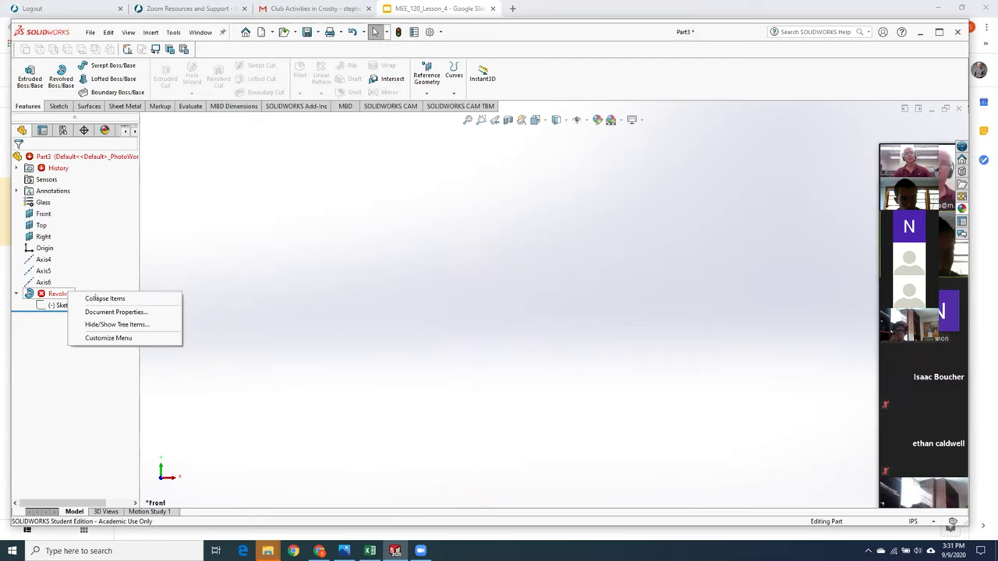
pyautogui.click(45, 361)
pyautogui.click(58, 293)
pyautogui.rightClick(58, 294)
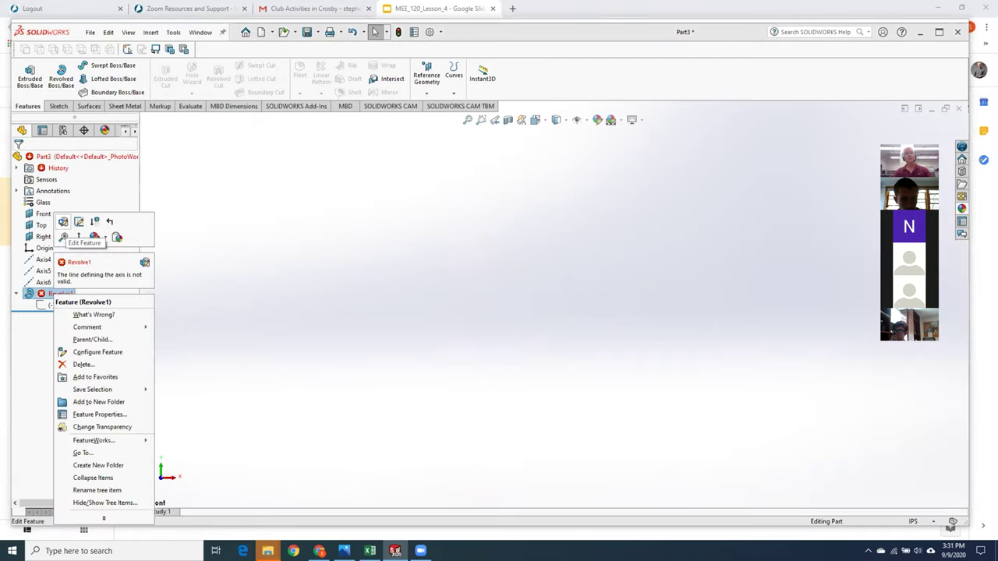
pyautogui.click(63, 221)
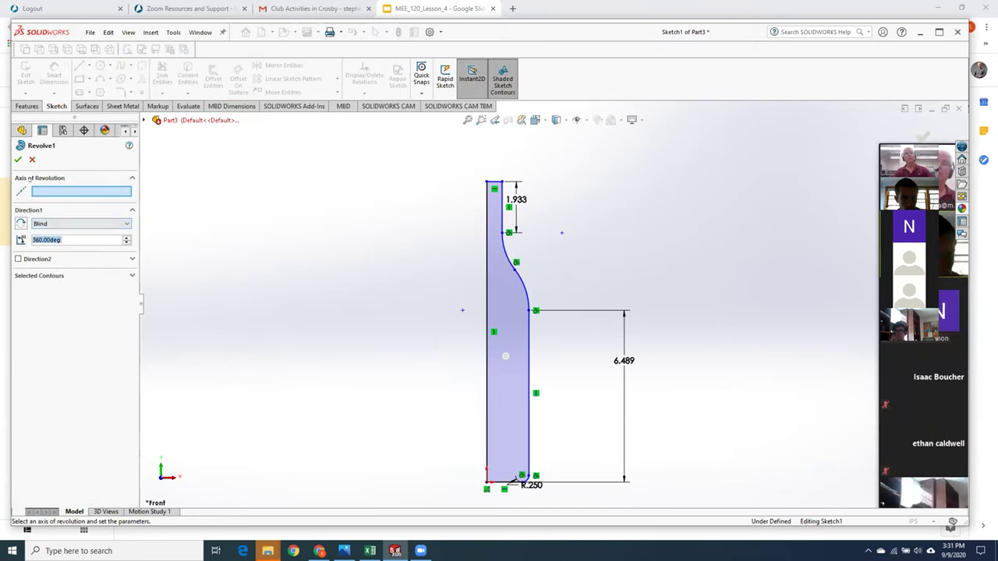
pyautogui.click(487, 351)
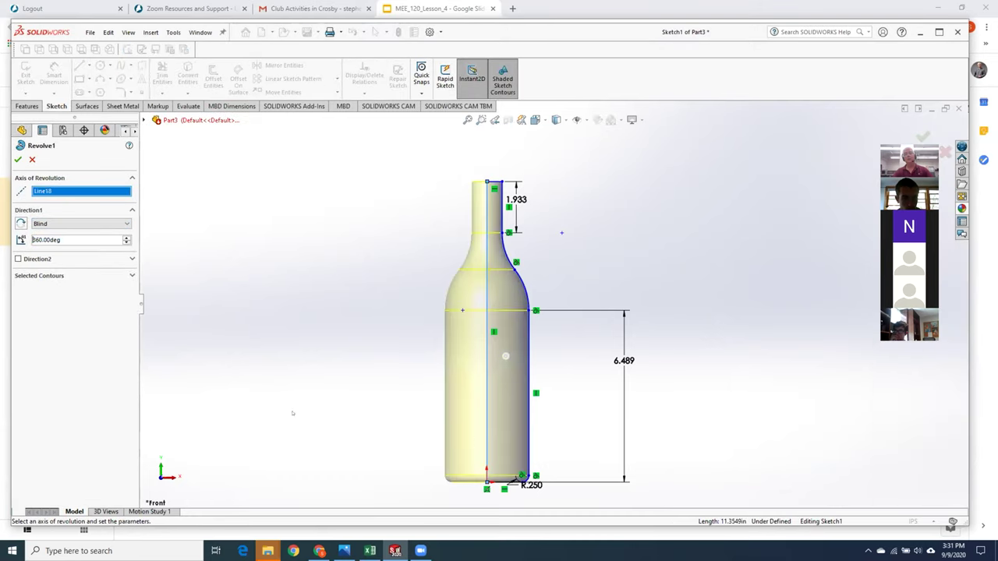
pyautogui.click(18, 159)
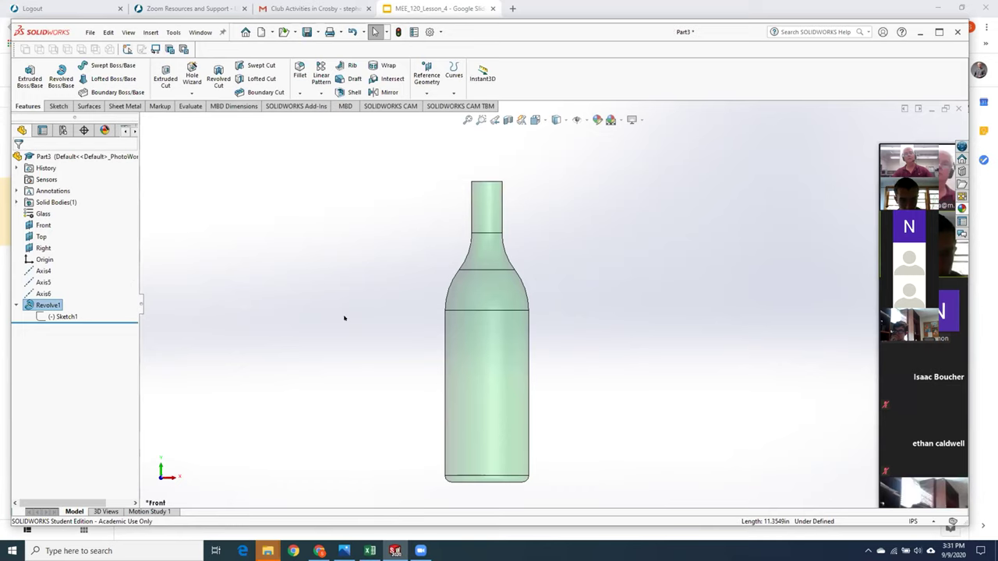
# Step: Inspect the revolved bottle's flat top face and the neck portion of its profile sketch
pyautogui.moveTo(351, 327); pyautogui.dragTo(330, 410, button='middle')
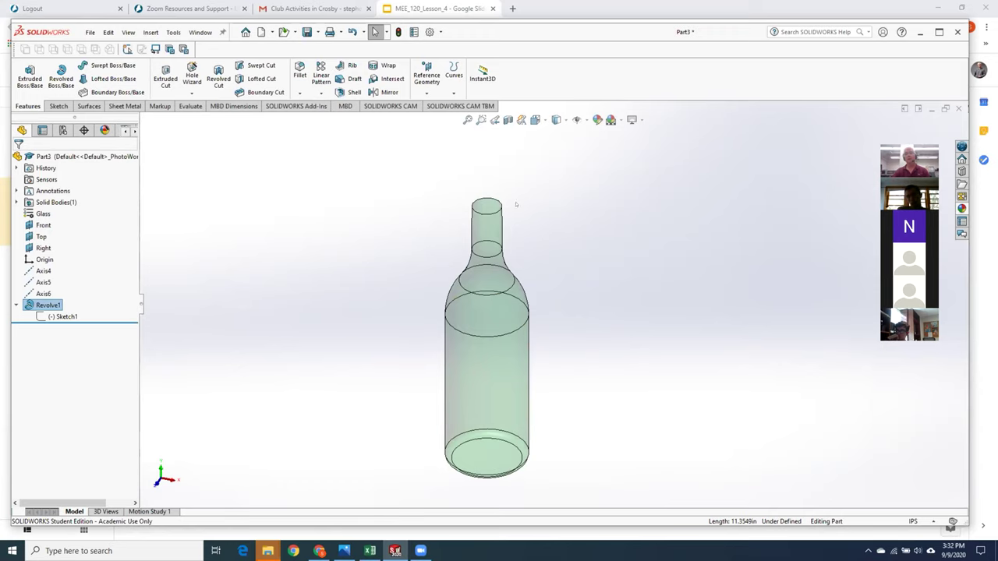
pyautogui.scroll(-3, 511, 207)
pyautogui.click(468, 260)
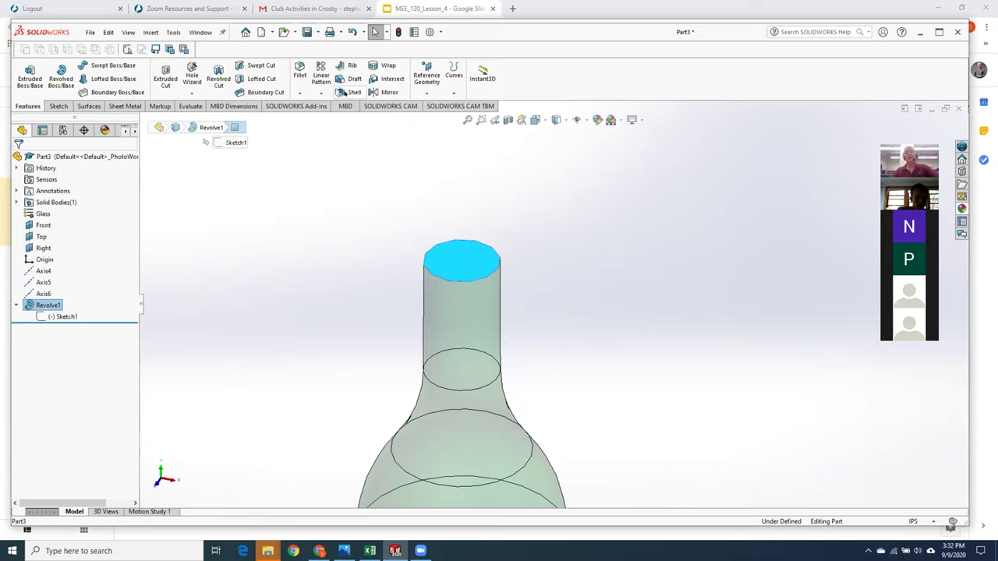
pyautogui.click(308, 236)
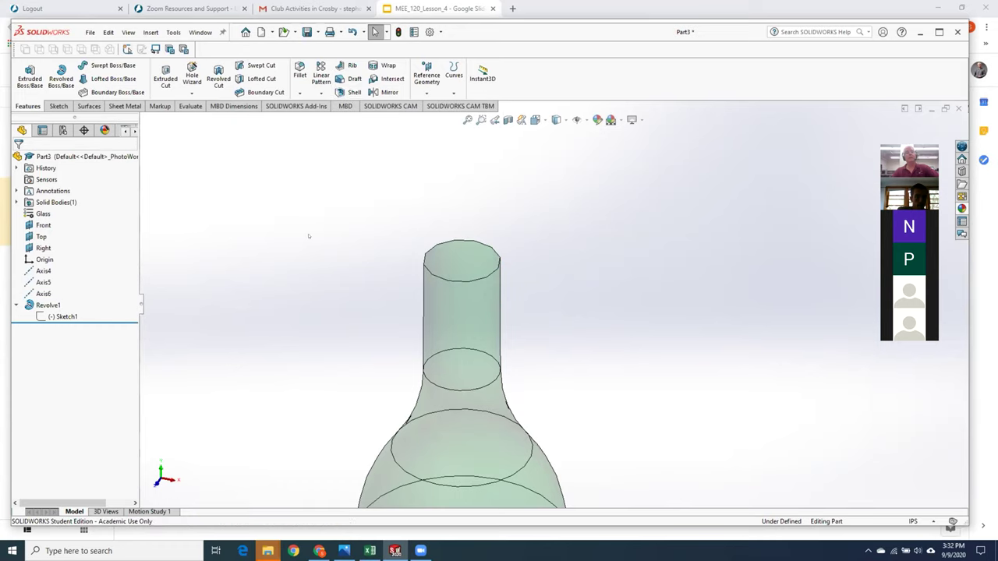
pyautogui.rightClick(62, 316)
pyautogui.click(71, 286)
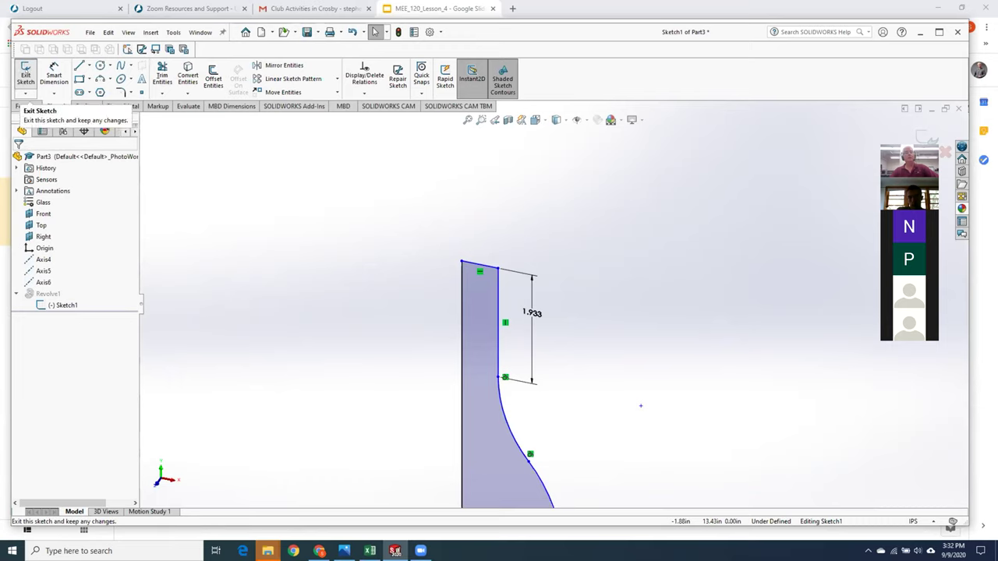
pyautogui.click(26, 74)
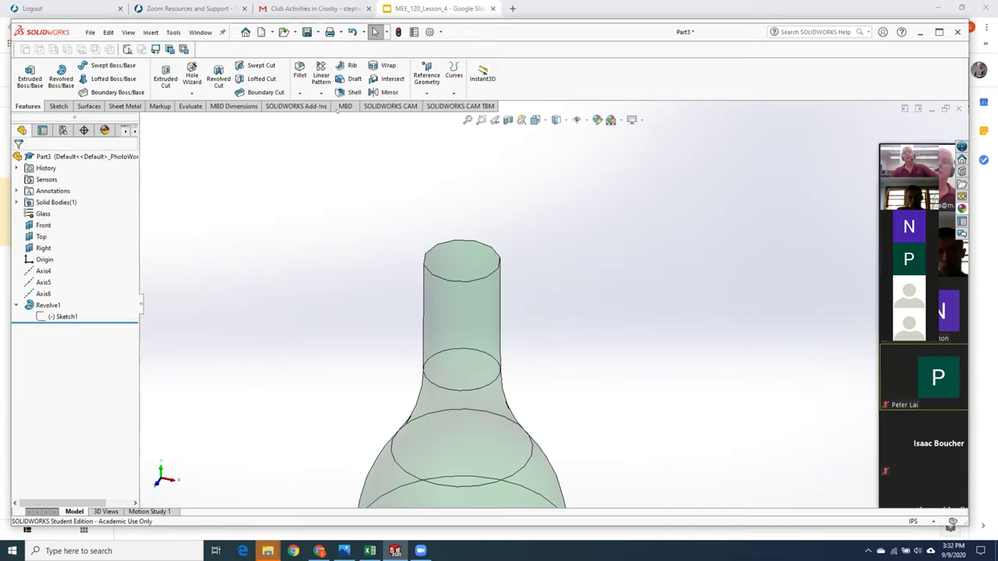
# Step: Switch to the MEE_120_Lesson_4 presentation in Google Slides and view the wine bottle example and the video slide after it
pyautogui.click(459, 9)
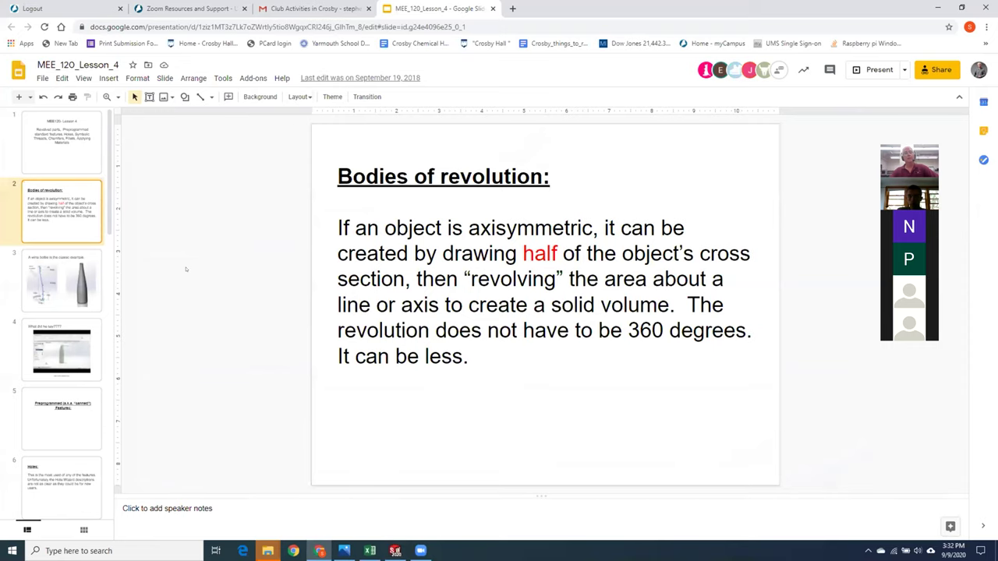
pyautogui.click(62, 280)
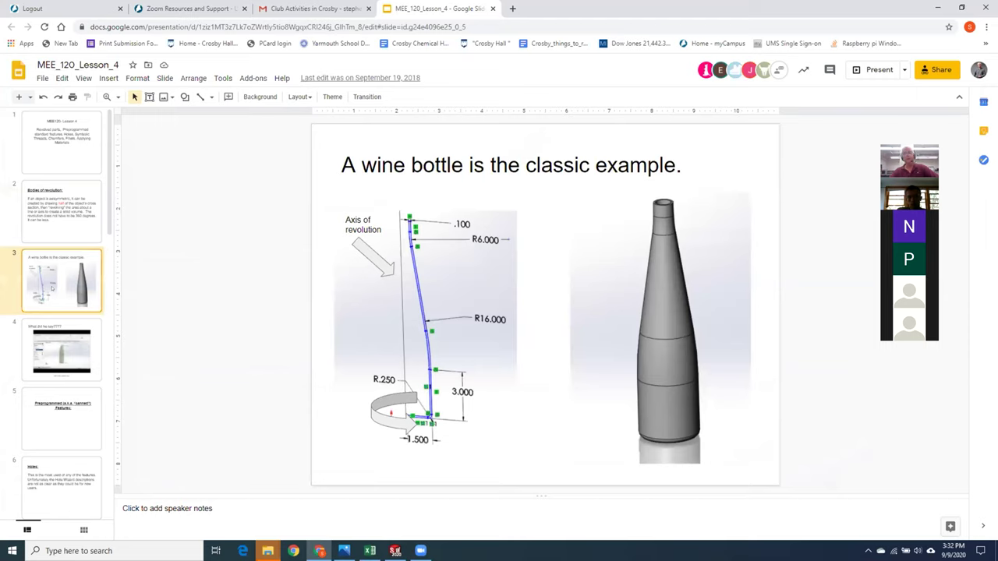
pyautogui.press('Down')
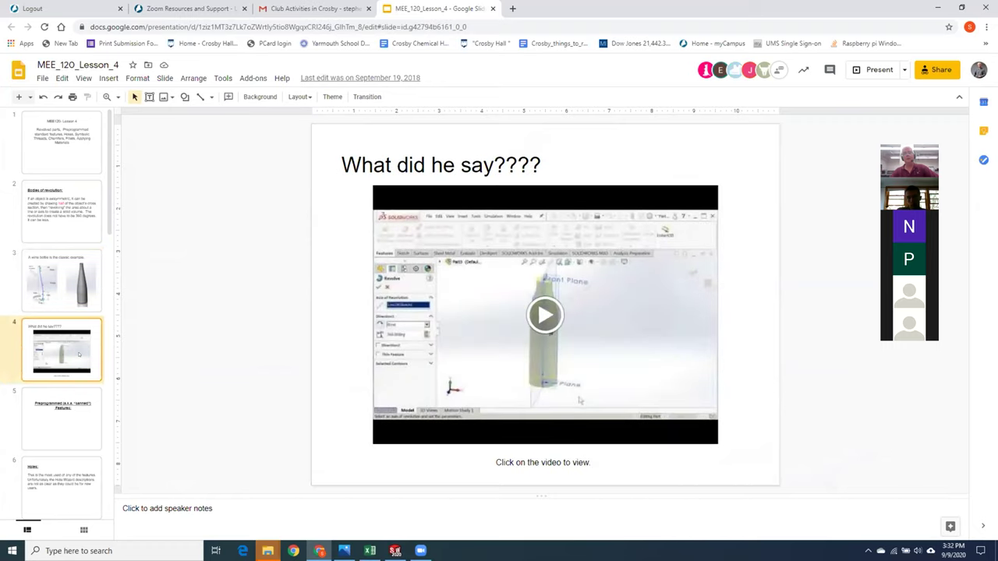
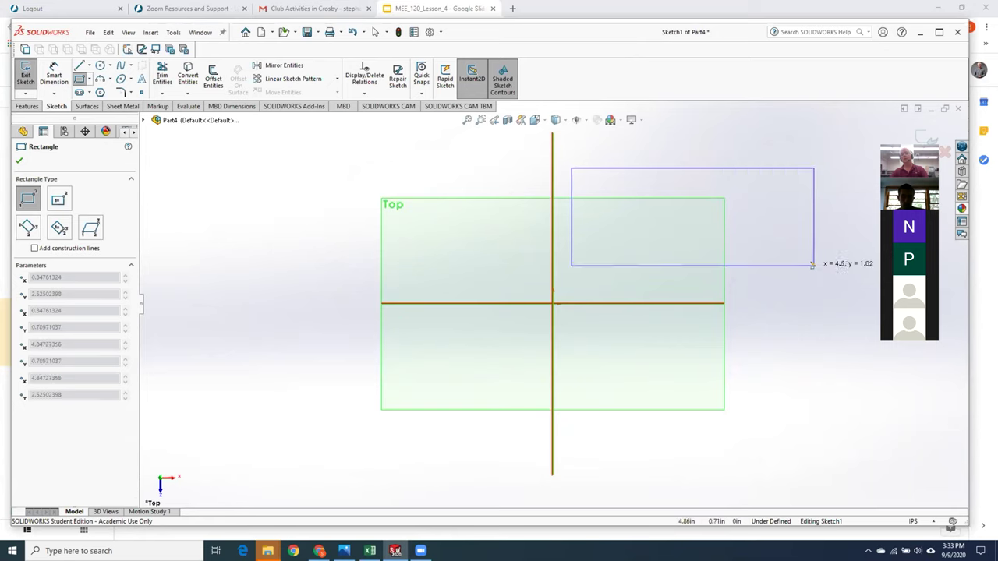
# Step: Complete a corner rectangle on the Top plane, clear of the origin, and set its height to 6 in
pyautogui.click(875, 283)
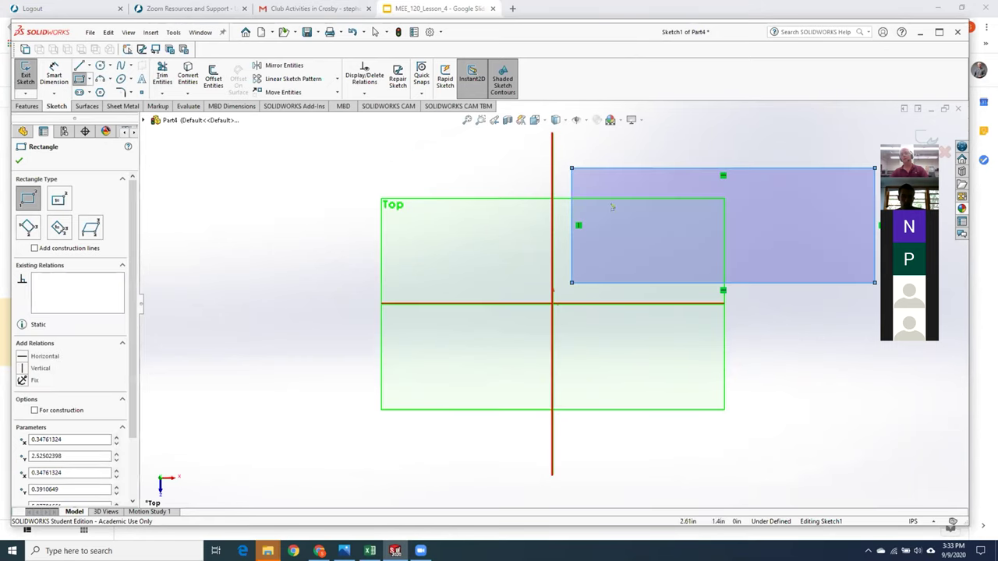
pyautogui.click(54, 76)
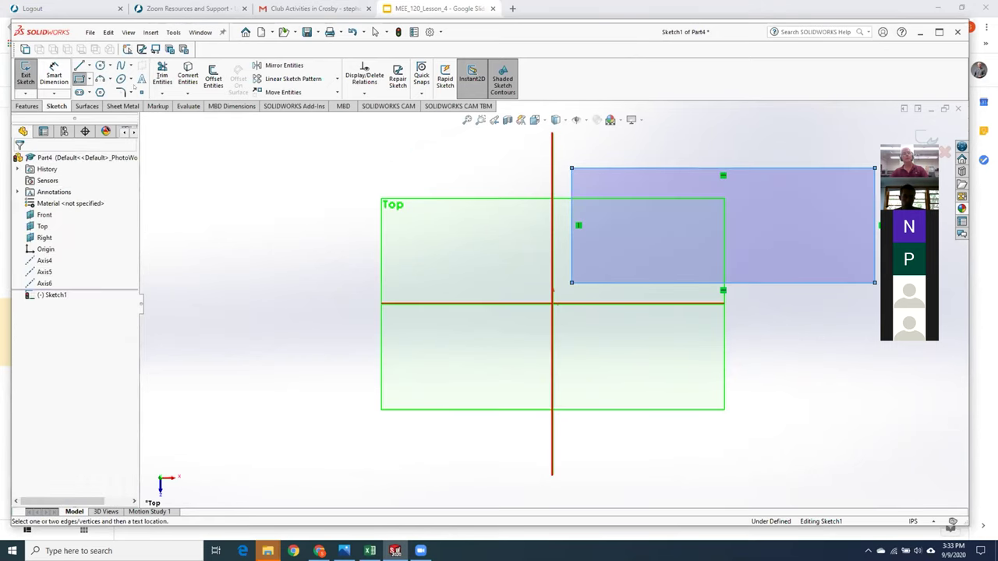
pyautogui.click(572, 187)
pyautogui.click(492, 179)
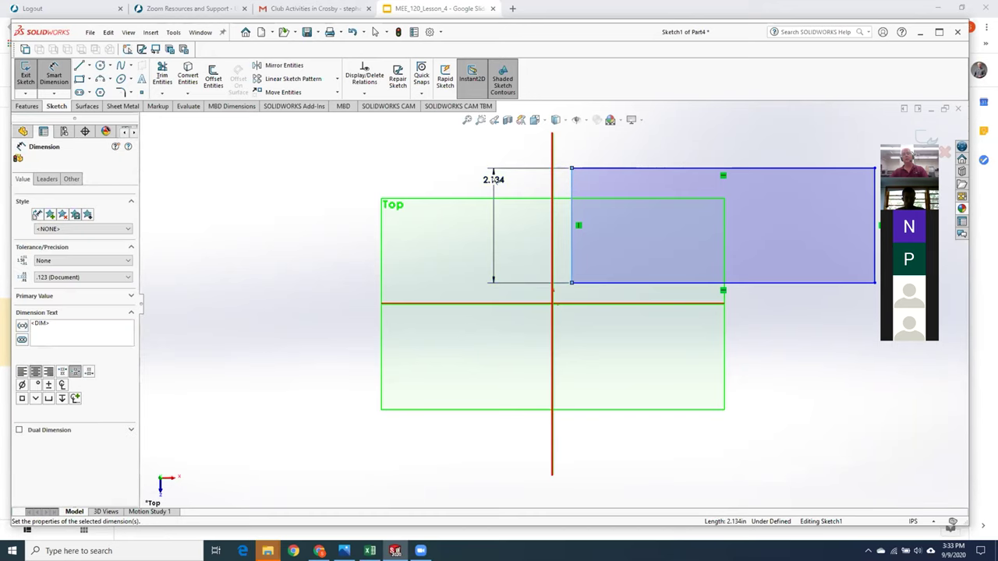
pyautogui.write('6')
pyautogui.press('Return')
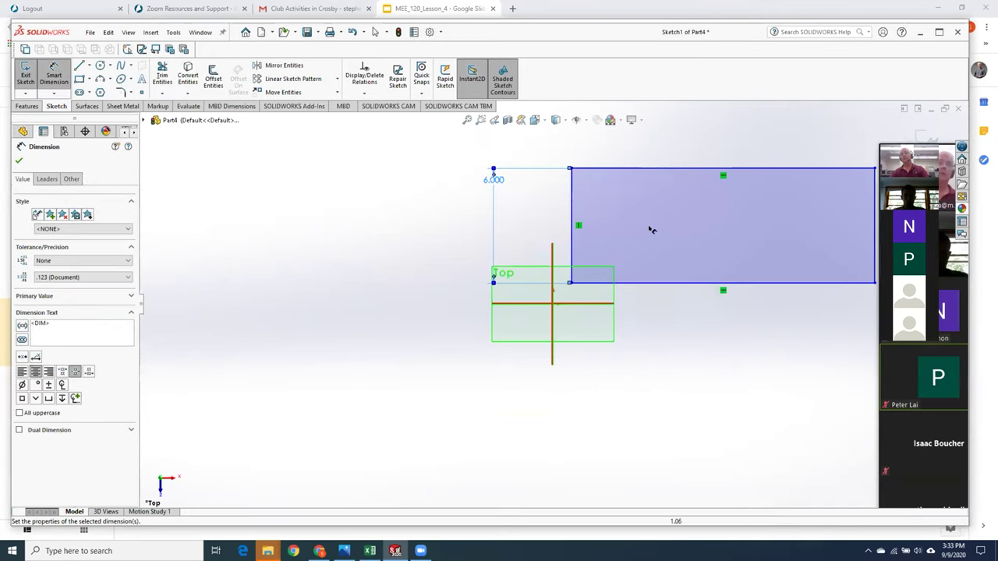
# Step: Dimension the rectangle's upper edge and set its width to 12 in
pyautogui.click(719, 169)
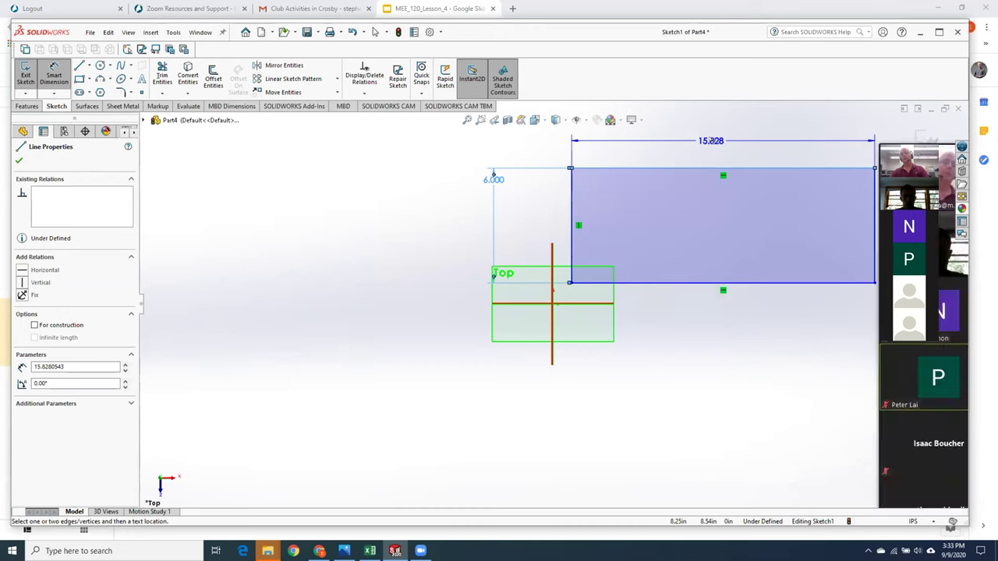
pyautogui.click(709, 140)
pyautogui.write('12')
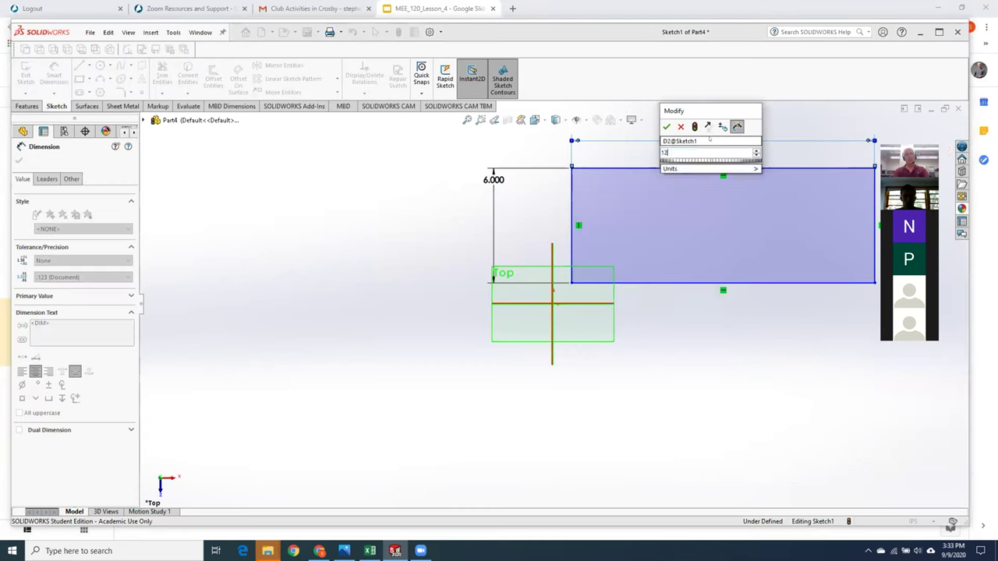
pyautogui.press('Return')
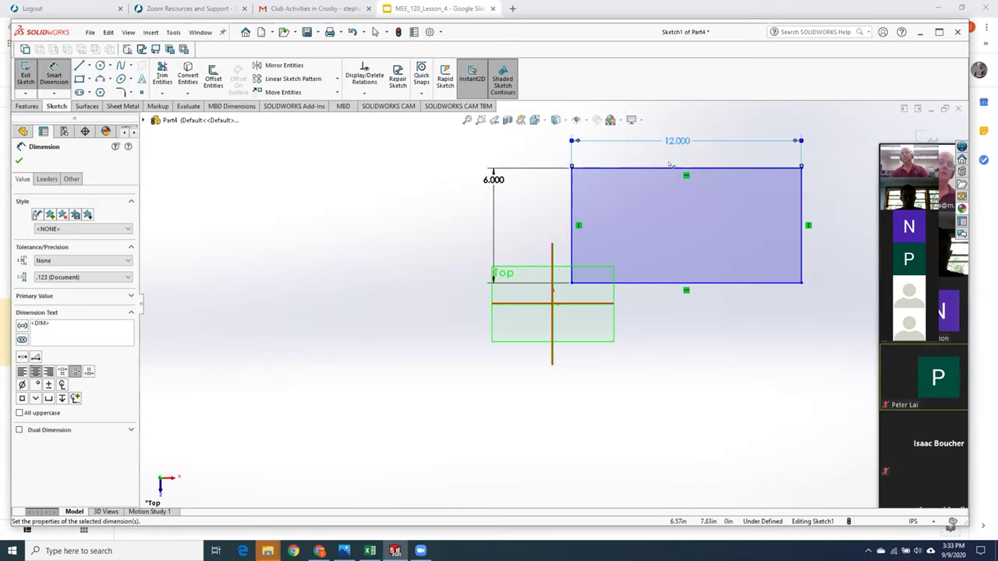
# Step: Set the distance between the horizontal plane line through the origin and the rectangle's lower edge to 1 in
pyautogui.click(577, 303)
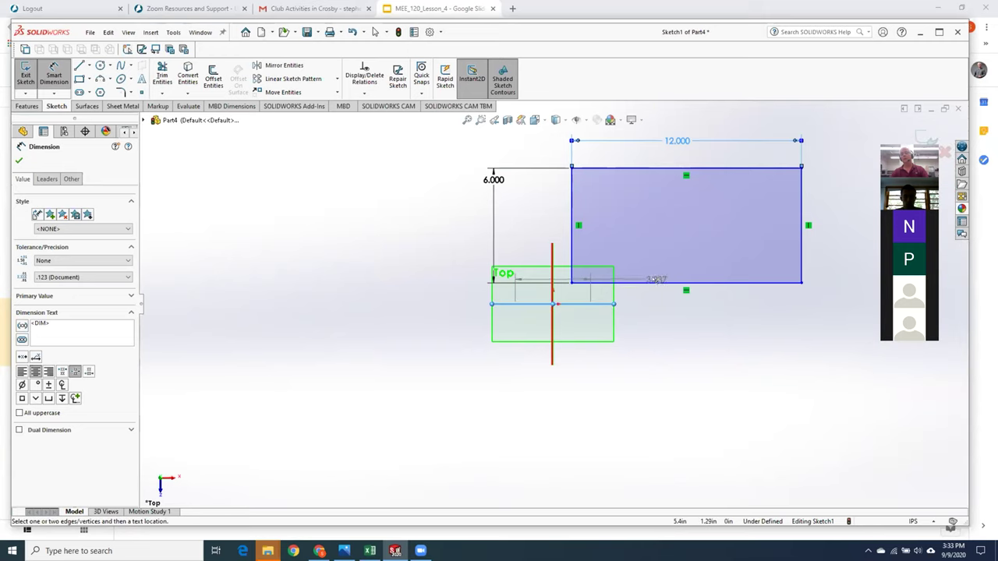
pyautogui.click(658, 282)
pyautogui.click(661, 328)
pyautogui.write('1')
pyautogui.press('Return')
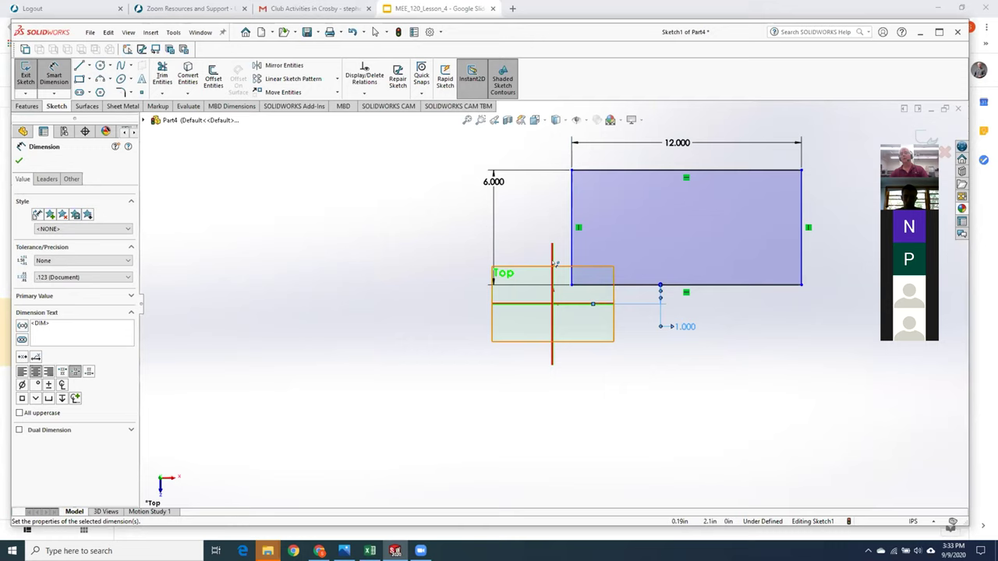
# Step: Dimension the horizontal distance from the vertical reference axis to the rectangle's nearest vertical edge as 1 in
pyautogui.click(552, 258)
pyautogui.click(570, 254)
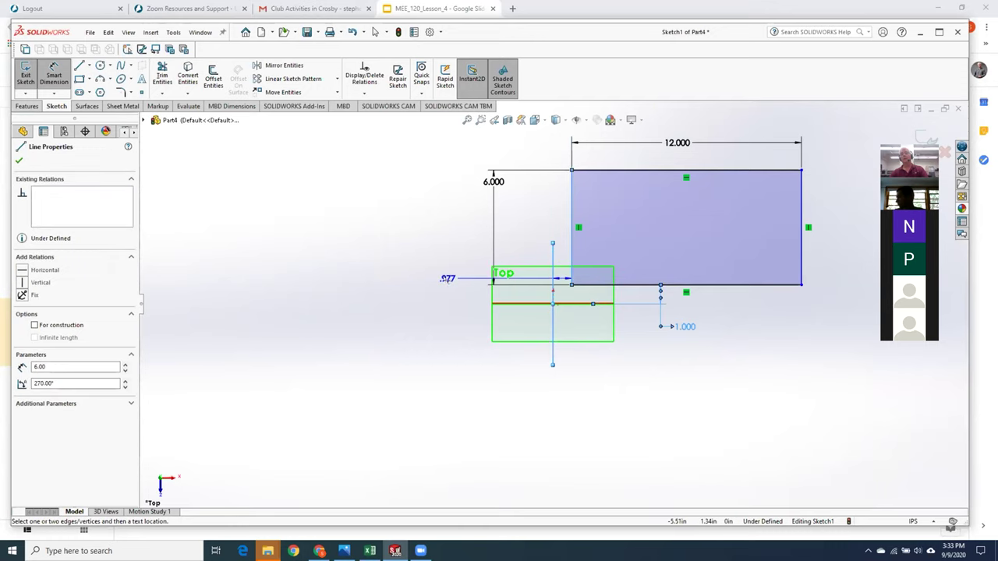
pyautogui.click(445, 258)
pyautogui.write('1')
pyautogui.press('Return')
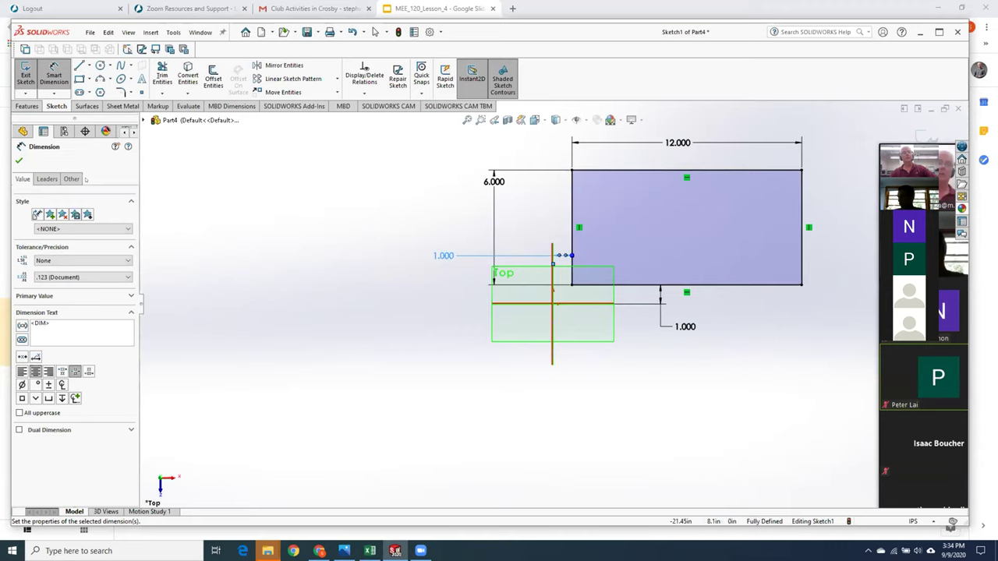
pyautogui.click(19, 160)
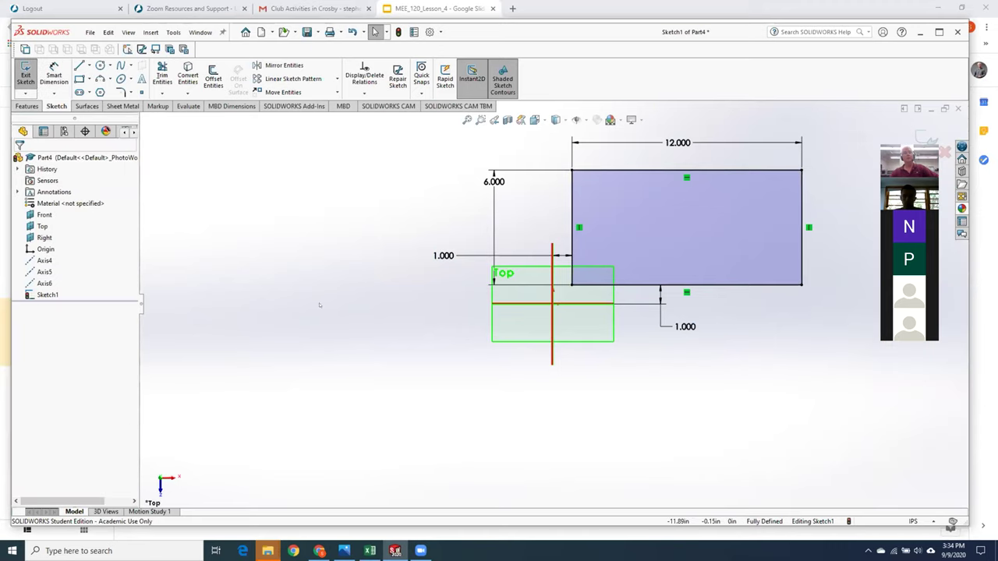
# Step: Exit the sketch and extrude the rectangle as a blind boss with a depth of 1 in
pyautogui.click(25, 76)
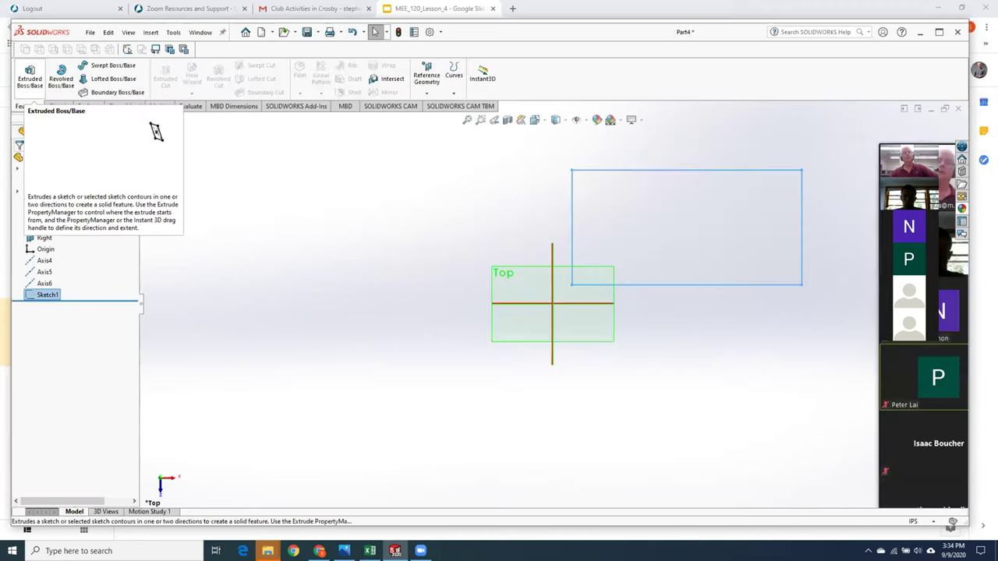
pyautogui.click(41, 70)
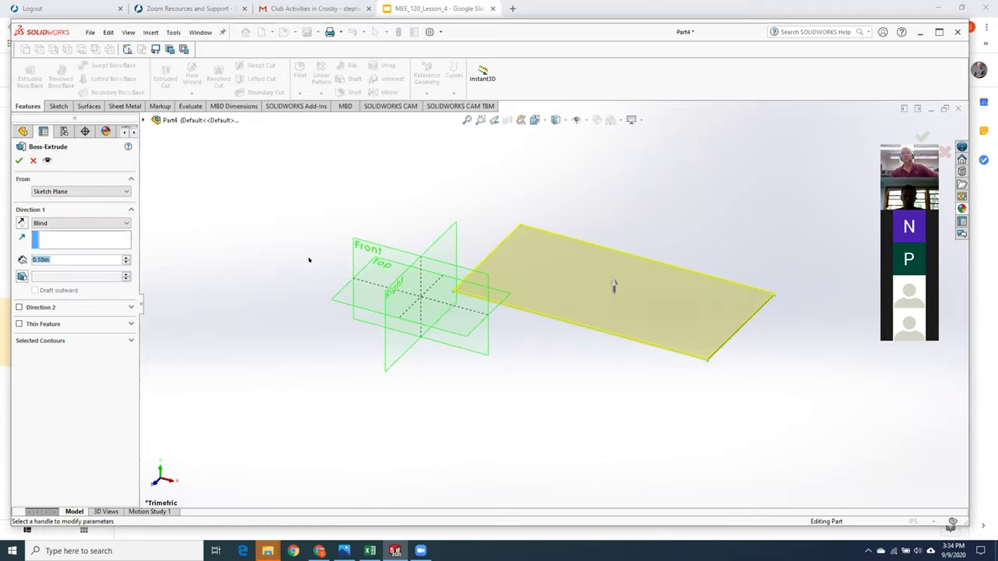
pyautogui.click(95, 260)
pyautogui.press('BackSpace')
pyautogui.press('BackSpace')
pyautogui.press('BackSpace')
pyautogui.press('BackSpace')
pyautogui.press('BackSpace')
pyautogui.press('BackSpace')
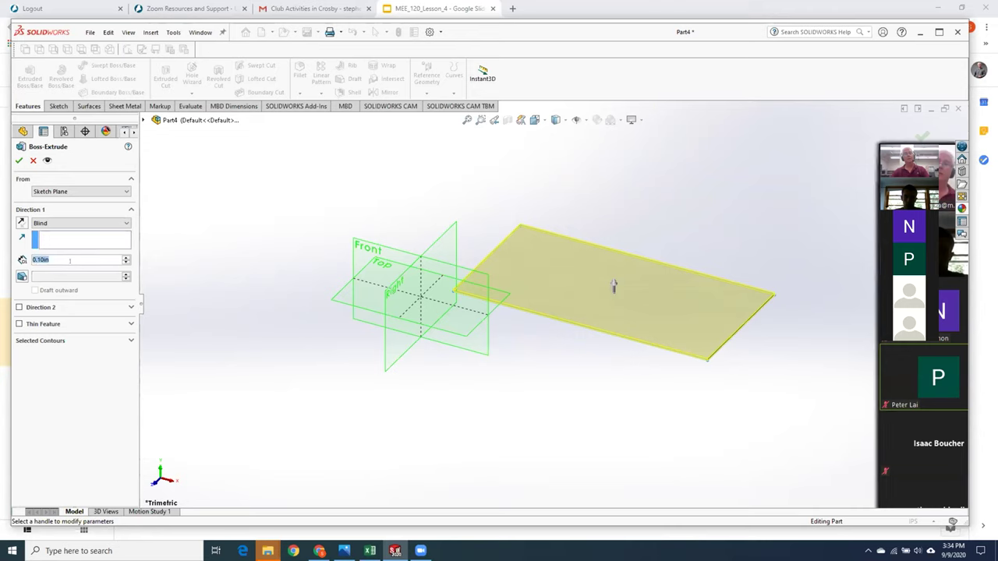
pyautogui.write('1')
pyautogui.press('Return')
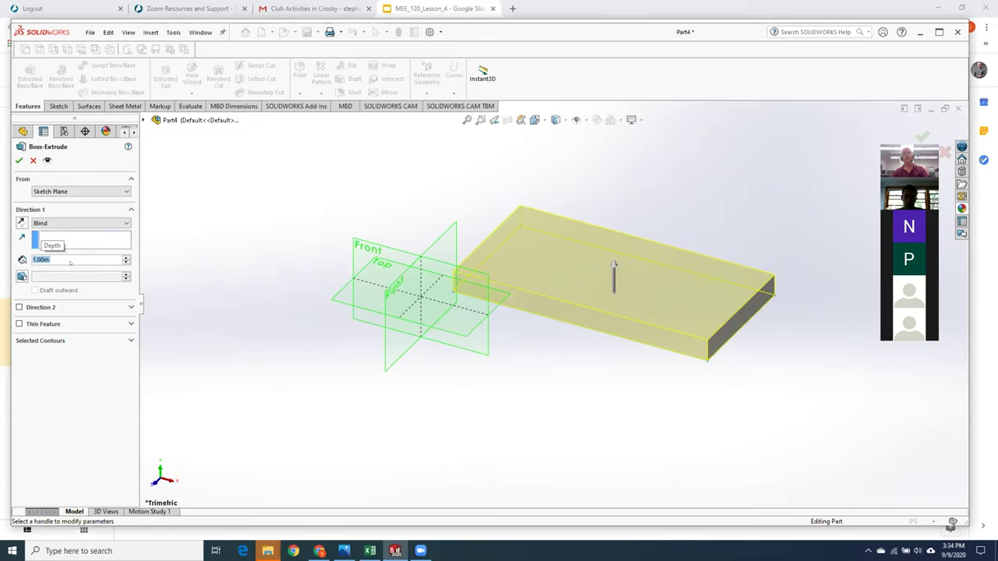
pyautogui.click(19, 160)
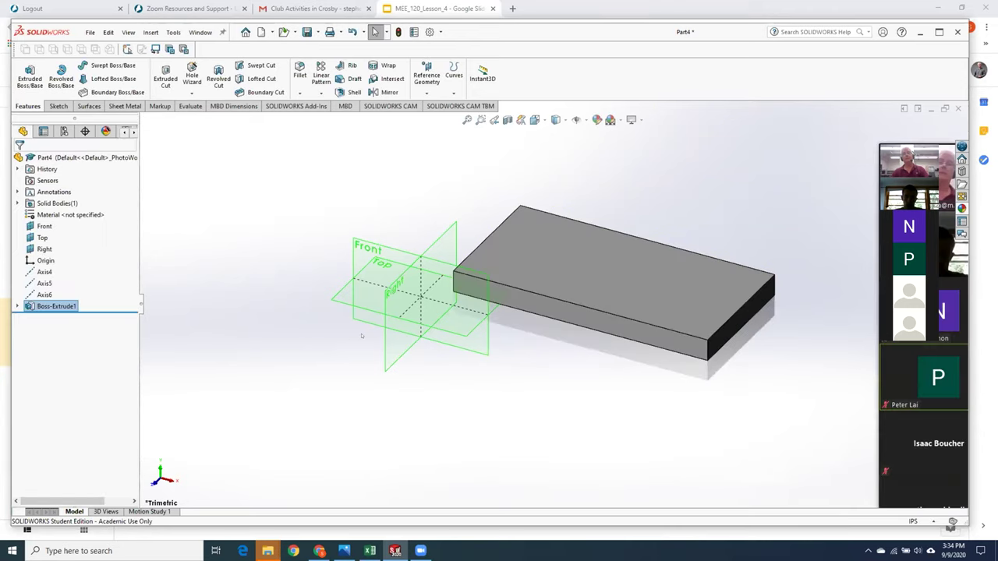
# Step: Hide the display of the reference planes around the plate
pyautogui.click(128, 32)
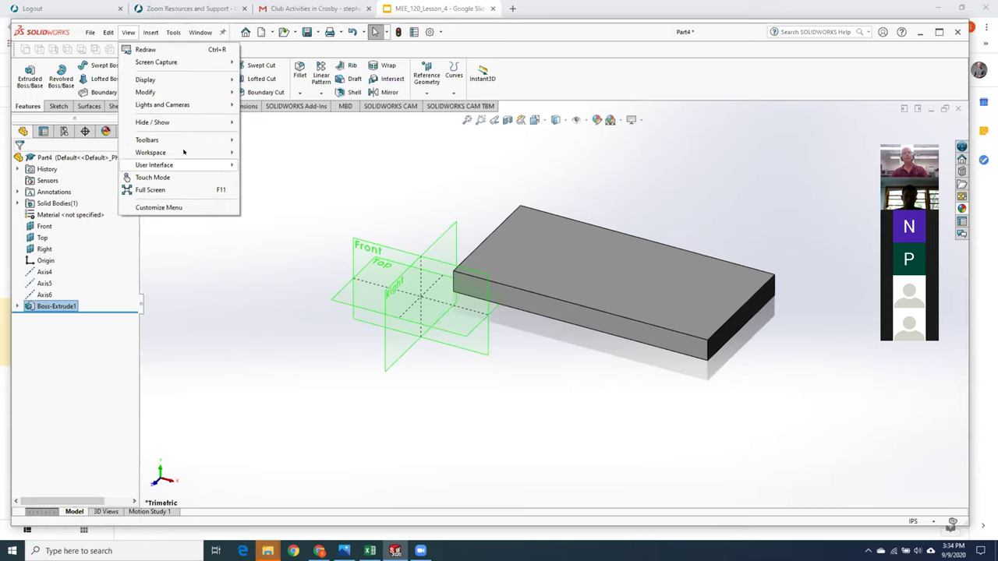
pyautogui.moveTo(187, 122)
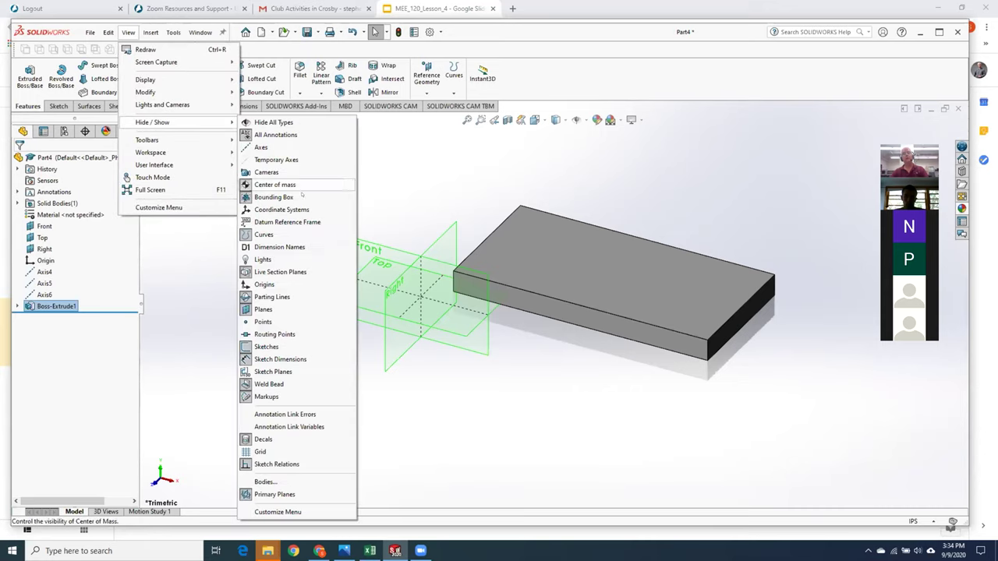
pyautogui.click(328, 309)
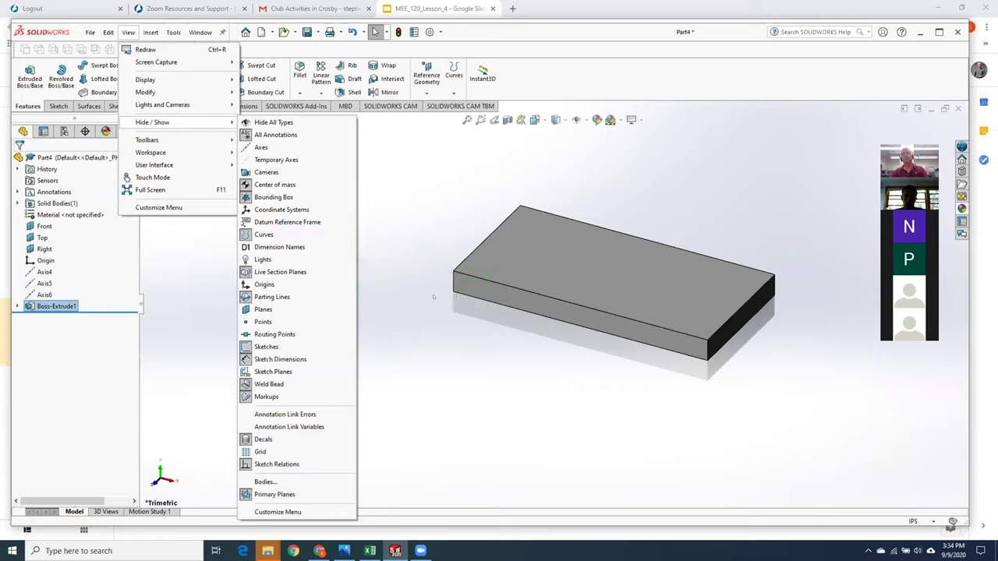
pyautogui.click(410, 335)
pyautogui.scroll(-3, 635, 360)
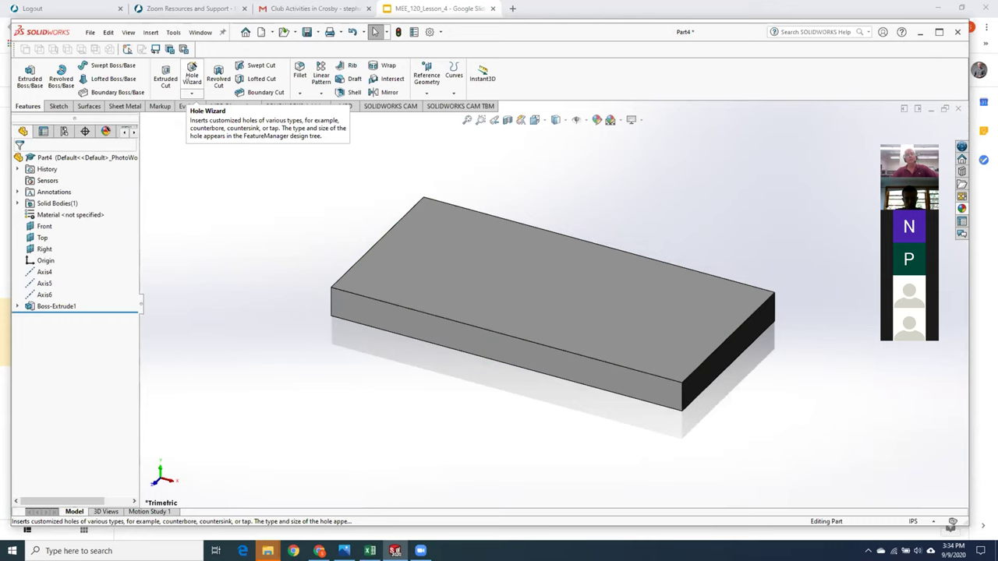
# Step: Start a Hole Wizard feature with the plain Hole type, keeping ANSI Inch and All Drill sizes
pyautogui.click(191, 72)
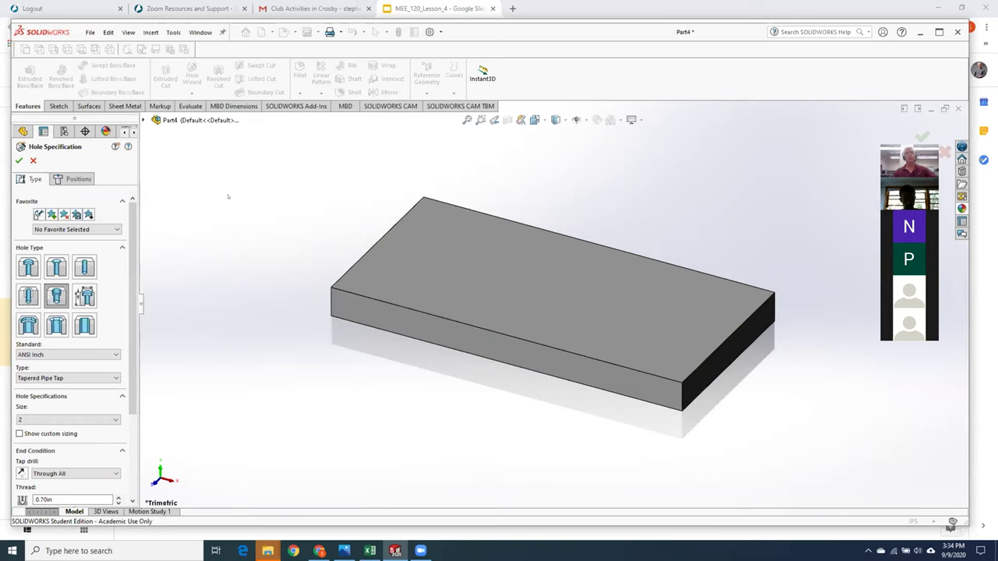
pyautogui.moveTo(284, 402); pyautogui.dragTo(337, 419, button='middle')
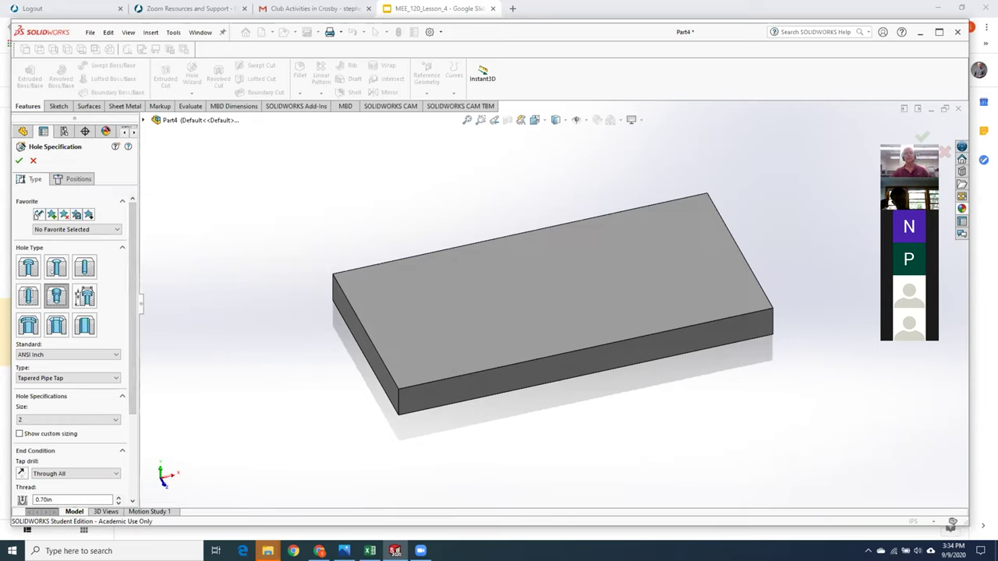
pyautogui.click(85, 269)
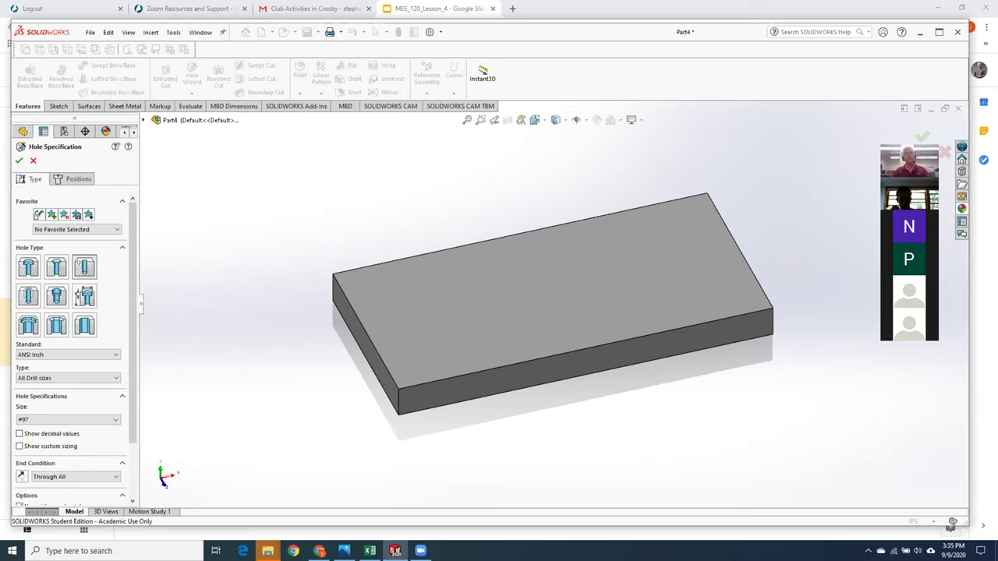
pyautogui.scroll(-1, 131, 428)
pyautogui.scroll(1, 101, 328)
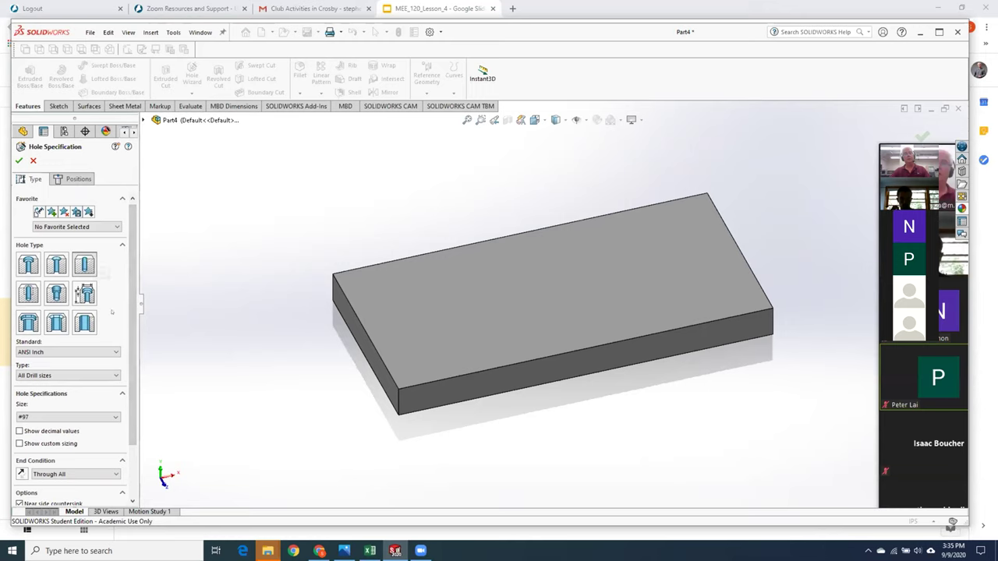
pyautogui.scroll(-3, 85, 303)
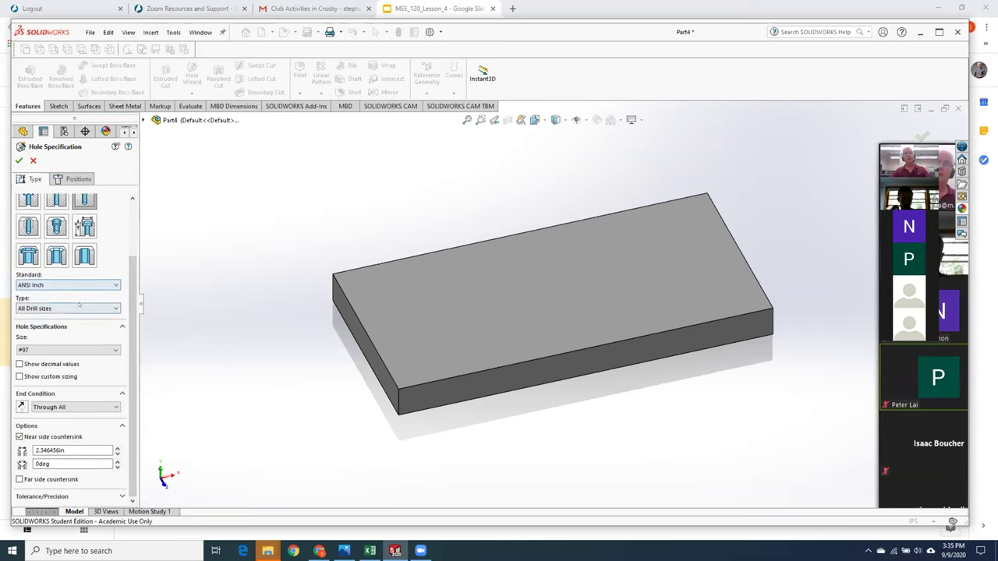
pyautogui.click(79, 308)
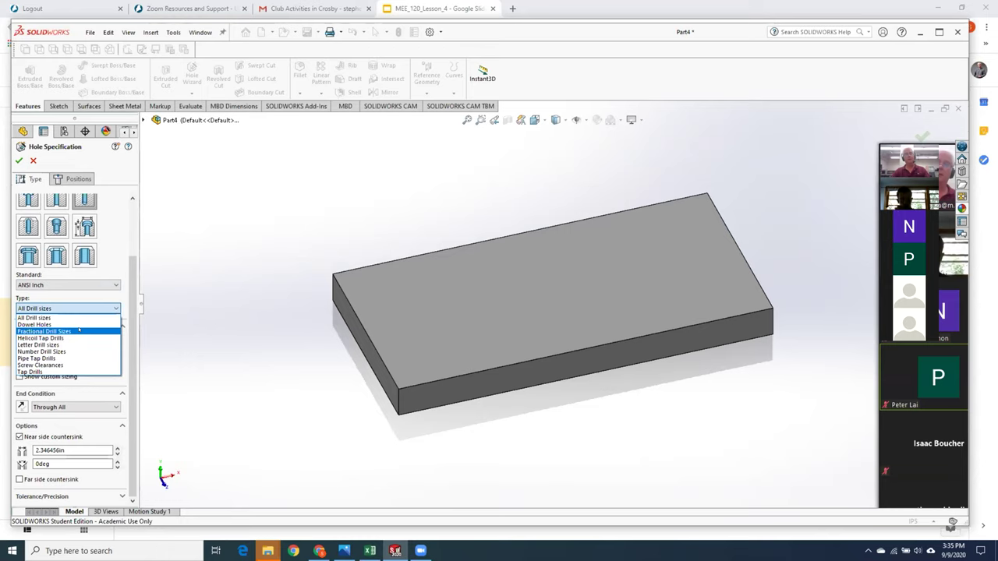
pyautogui.click(186, 346)
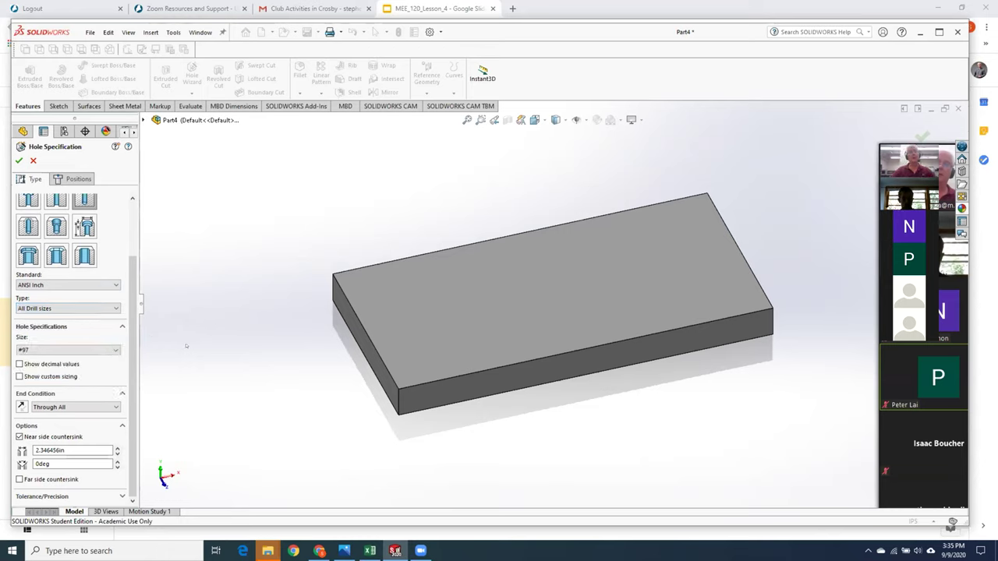
# Step: Browse the available drill sizes and set the hole size to #93
pyautogui.click(94, 349)
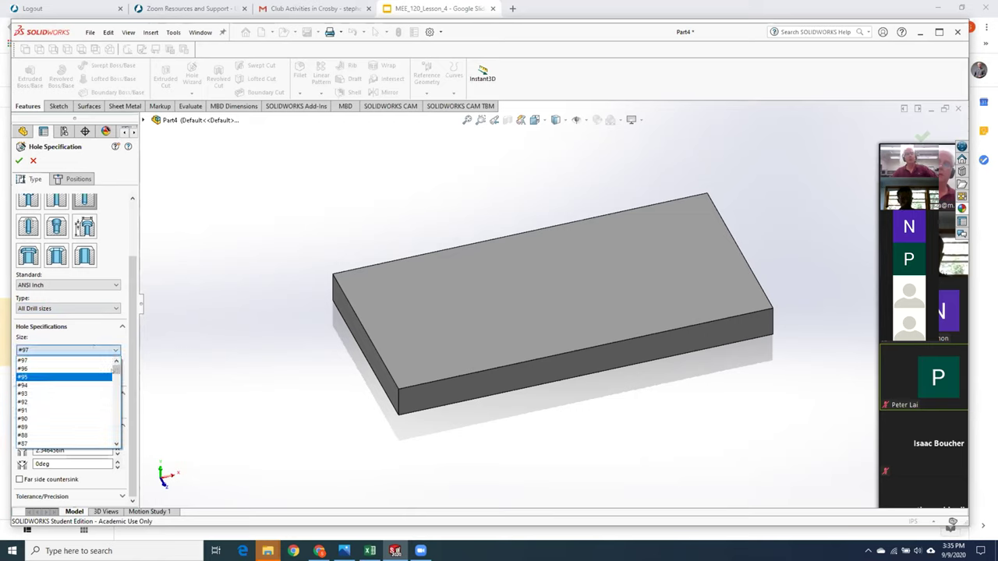
pyautogui.moveTo(115, 366); pyautogui.dragTo(116, 411)
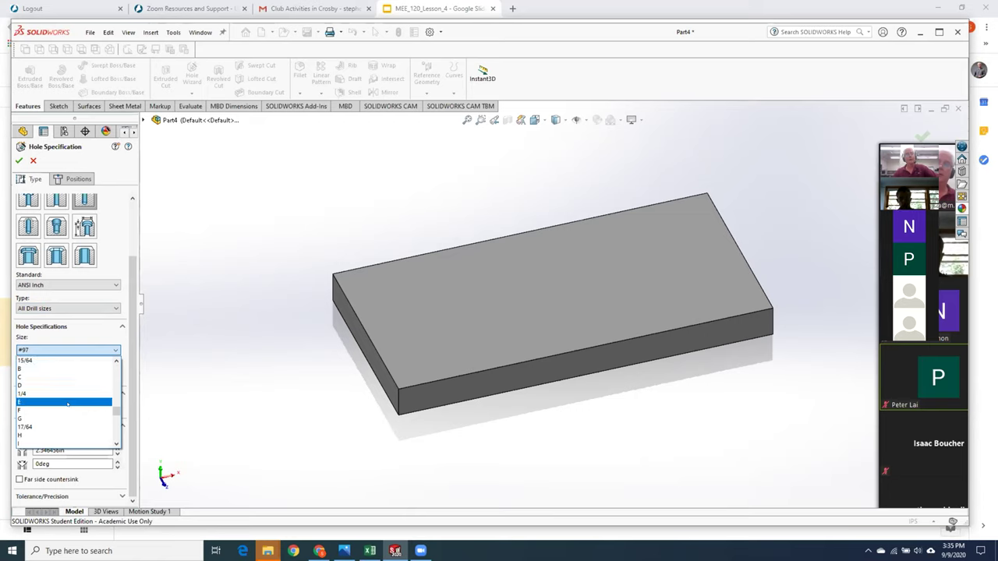
pyautogui.scroll(-2, 68, 420)
pyautogui.scroll(-6, 69, 420)
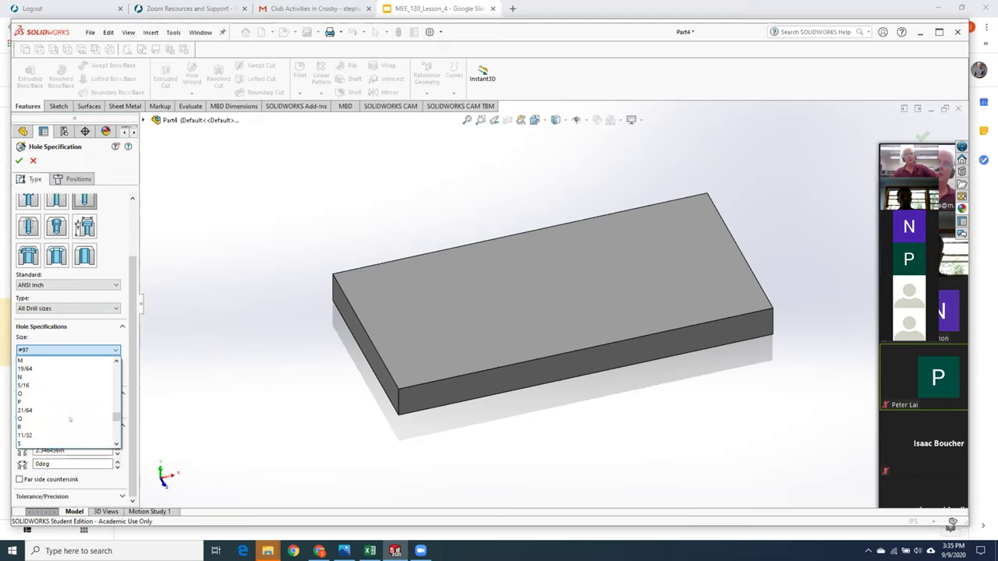
pyautogui.scroll(-5, 71, 419)
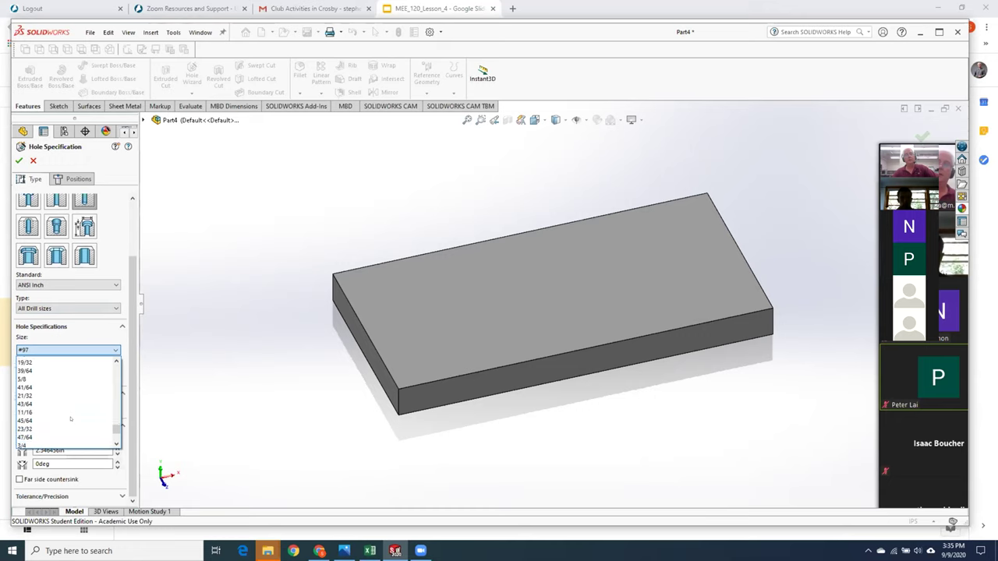
pyautogui.scroll(20, 70, 418)
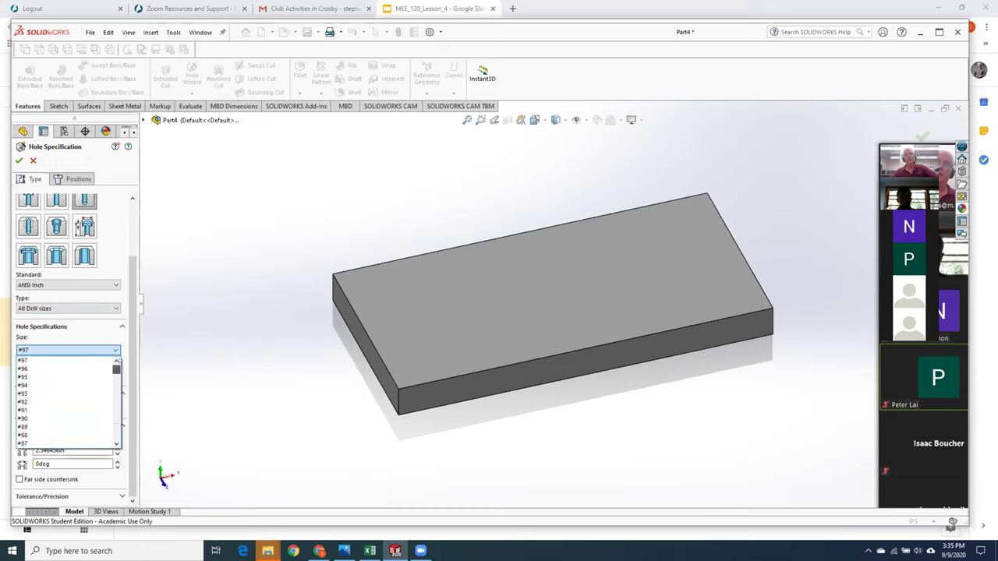
pyautogui.click(70, 393)
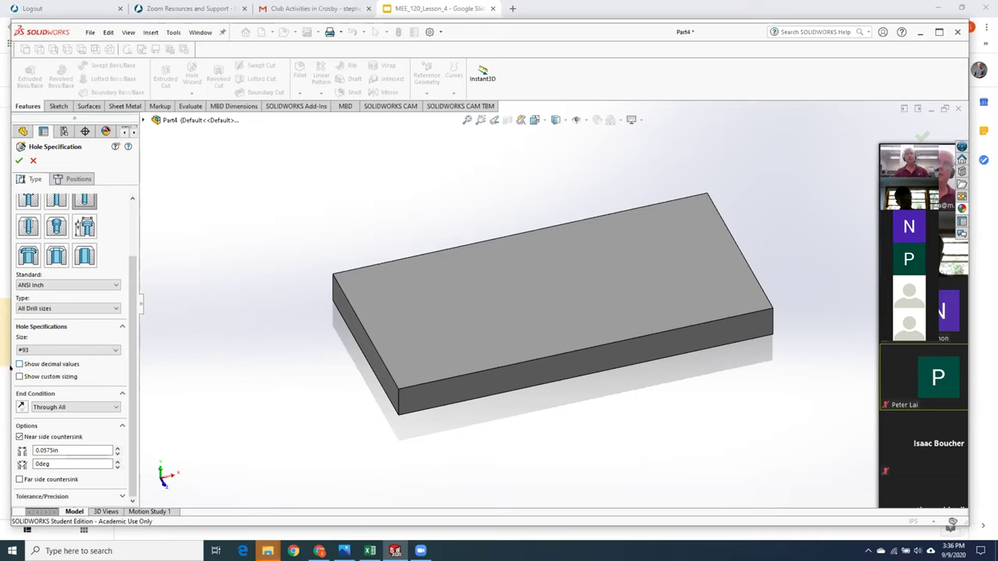
# Step: Show decimal drill values and set the plain hole's size to #6 (0.20400in), without a near side countersink
pyautogui.hotkey('alt', 'd')
pyautogui.click(93, 350)
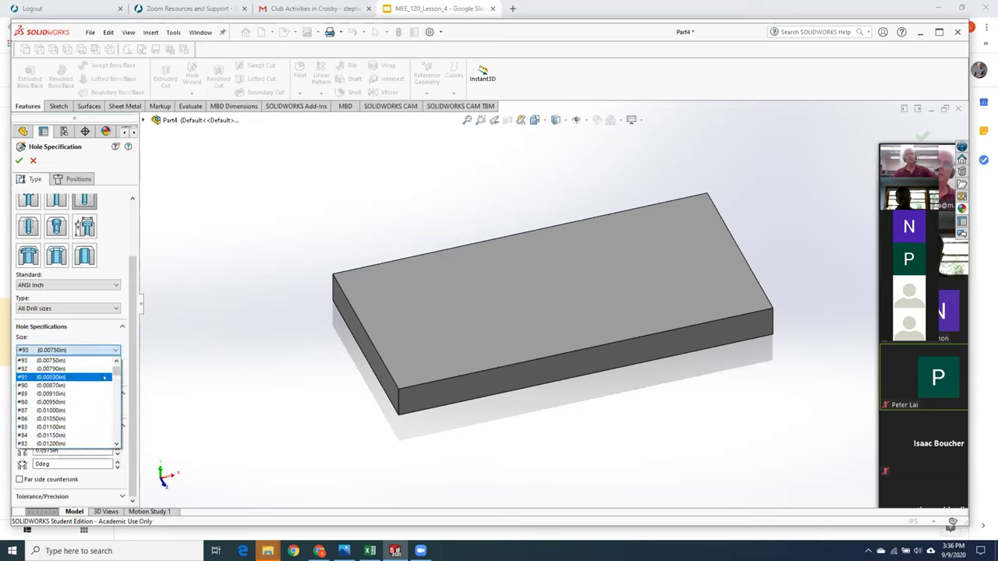
pyautogui.moveTo(115, 364); pyautogui.dragTo(115, 405)
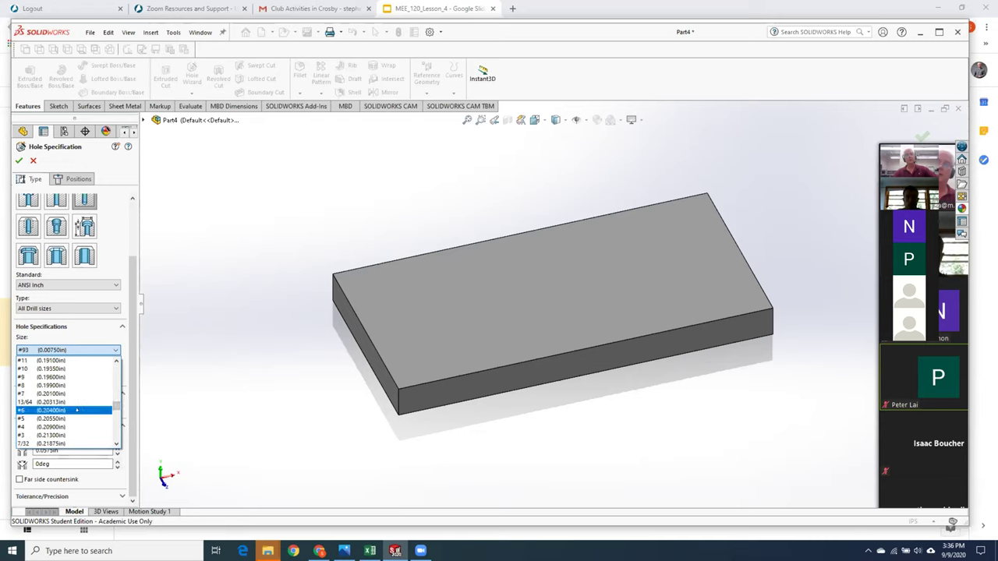
pyautogui.click(77, 410)
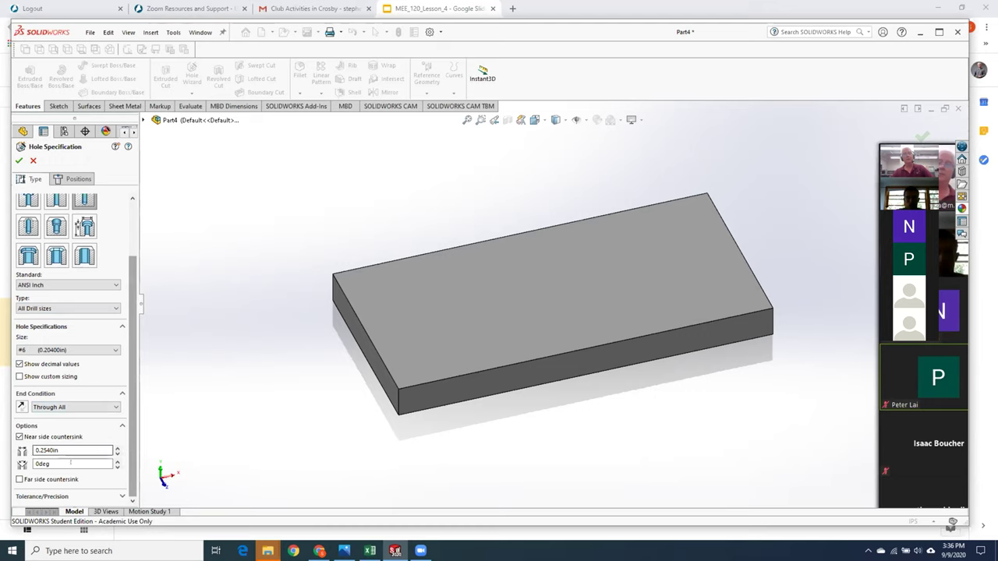
pyautogui.click(59, 436)
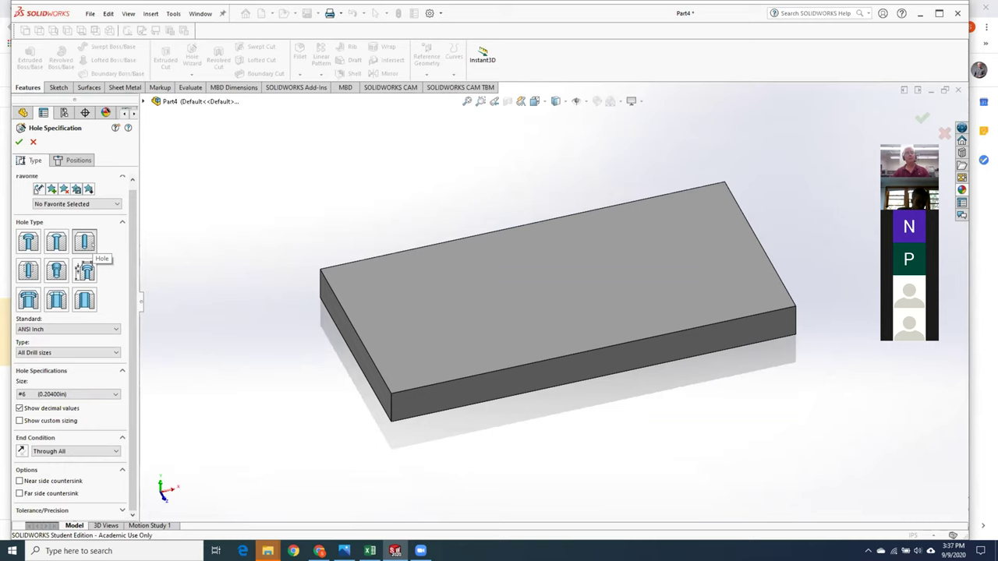
pyautogui.click(84, 242)
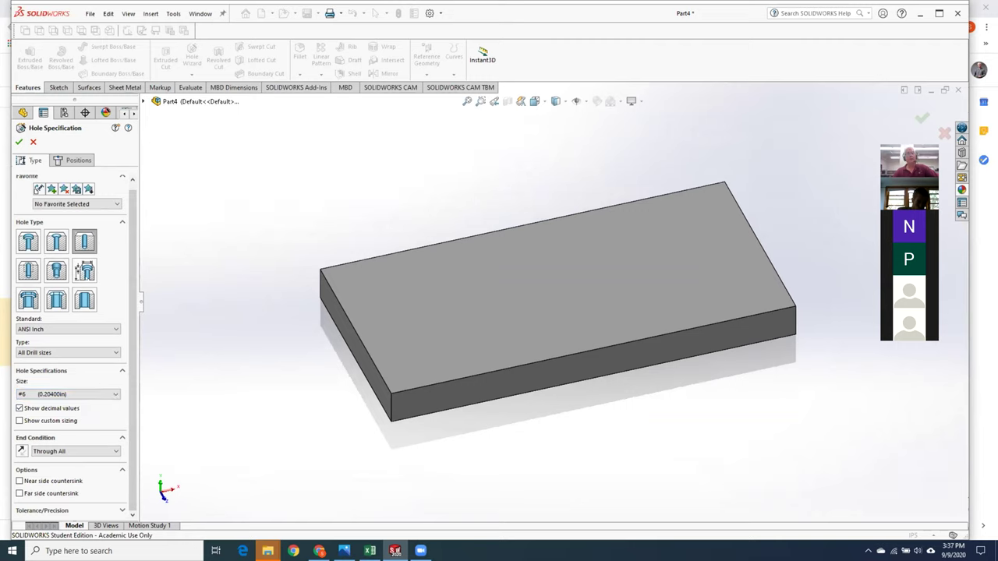
# Step: Place two hole points side by side on the plate's top face, near its back-left corner
pyautogui.click(78, 160)
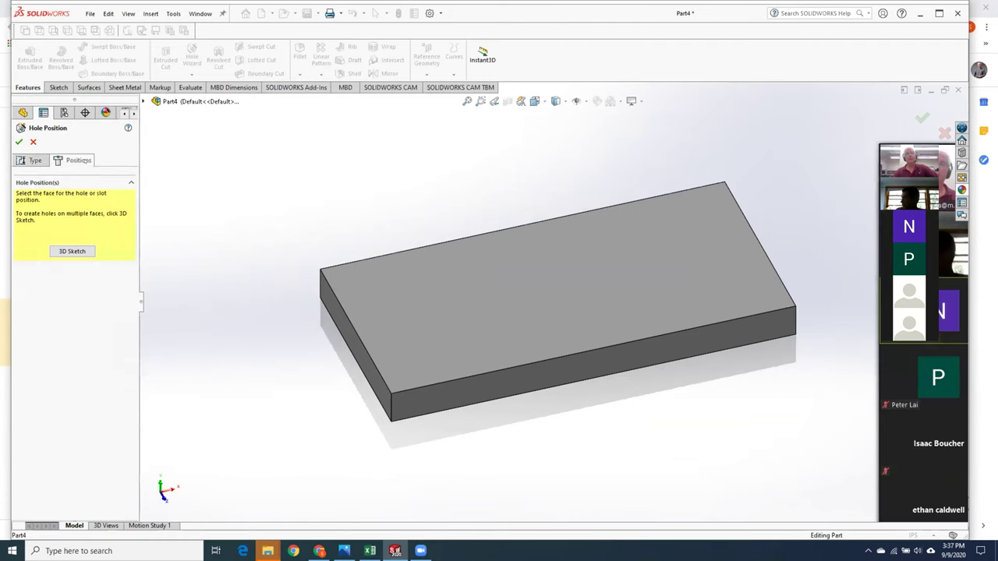
pyautogui.click(406, 294)
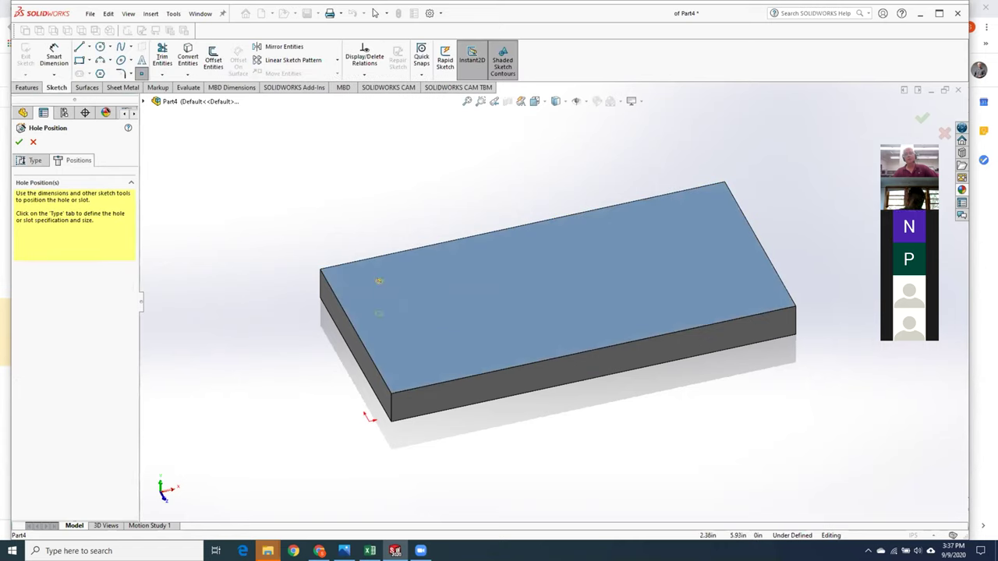
pyautogui.click(380, 280)
pyautogui.press('Escape')
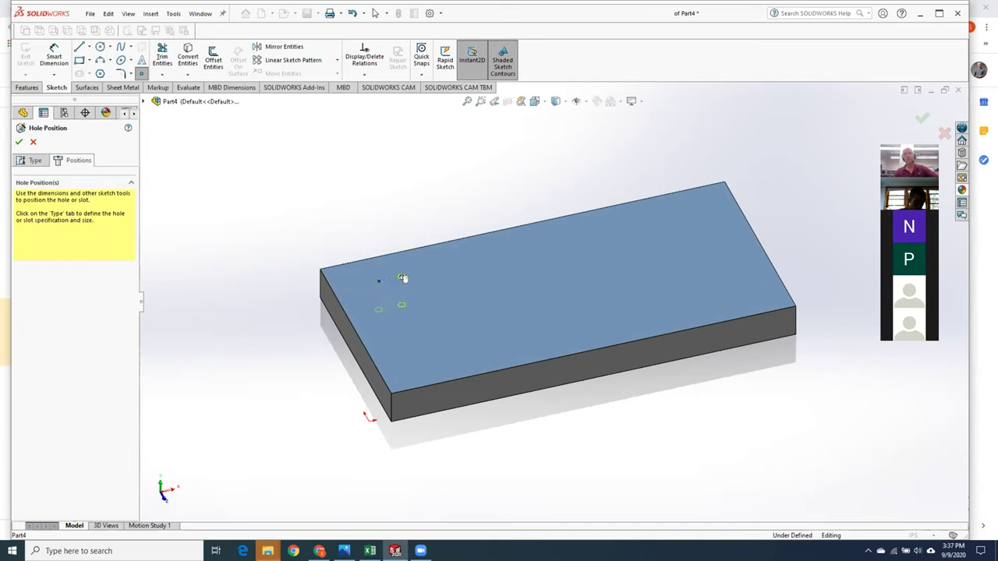
pyautogui.press('Escape')
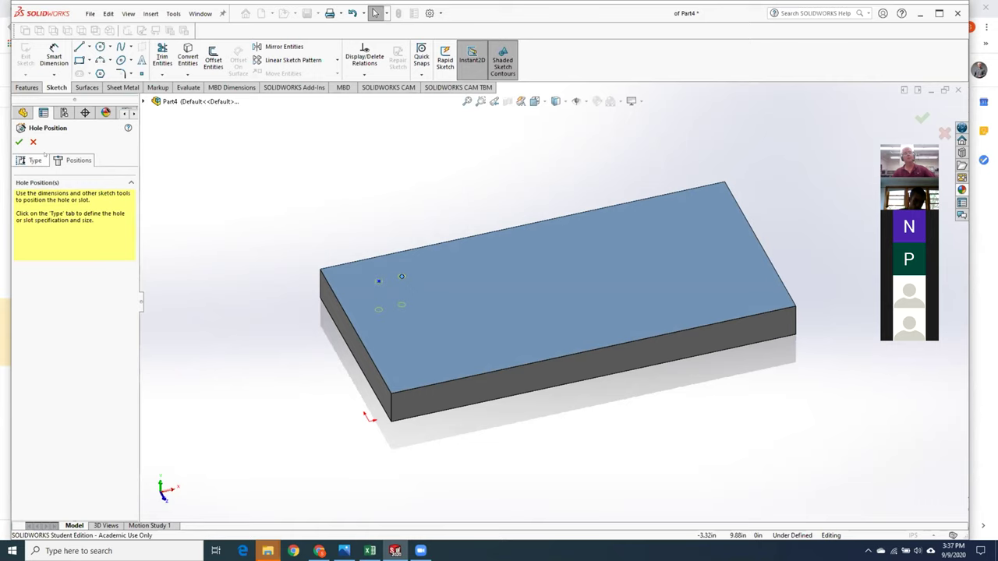
# Step: Dimension the first hole point 1.5 in from the plate's short edge nearest the two points
pyautogui.click(53, 57)
pyautogui.scroll(-6, 394, 239)
pyautogui.scroll(1, 453, 311)
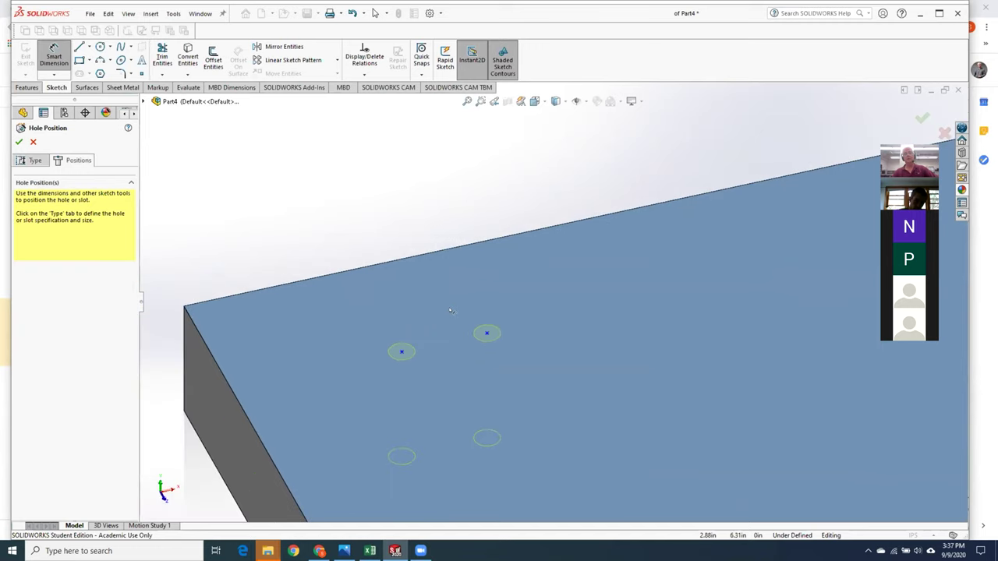
pyautogui.click(401, 352)
pyautogui.click(320, 385)
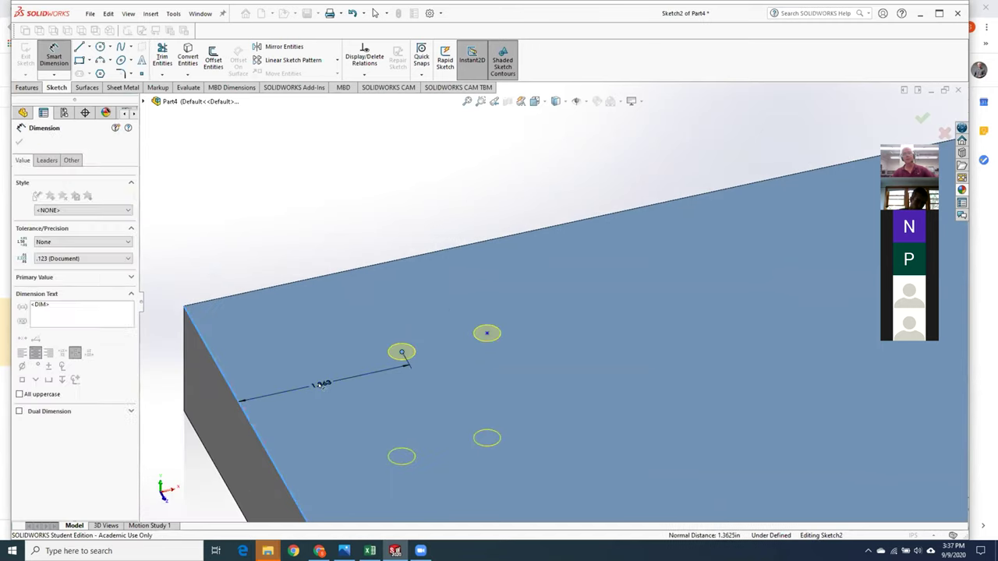
pyautogui.write('1.5')
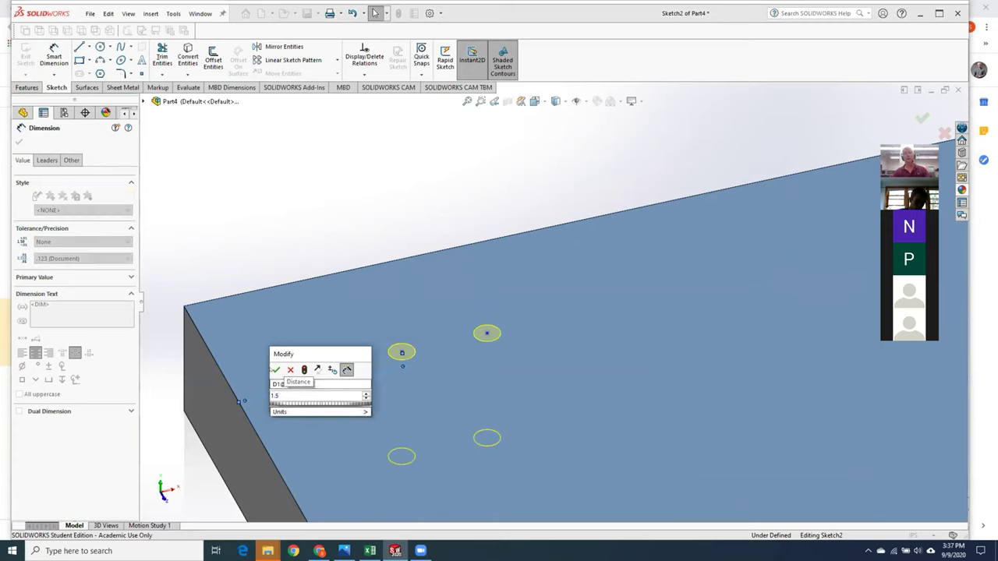
pyautogui.press('Return')
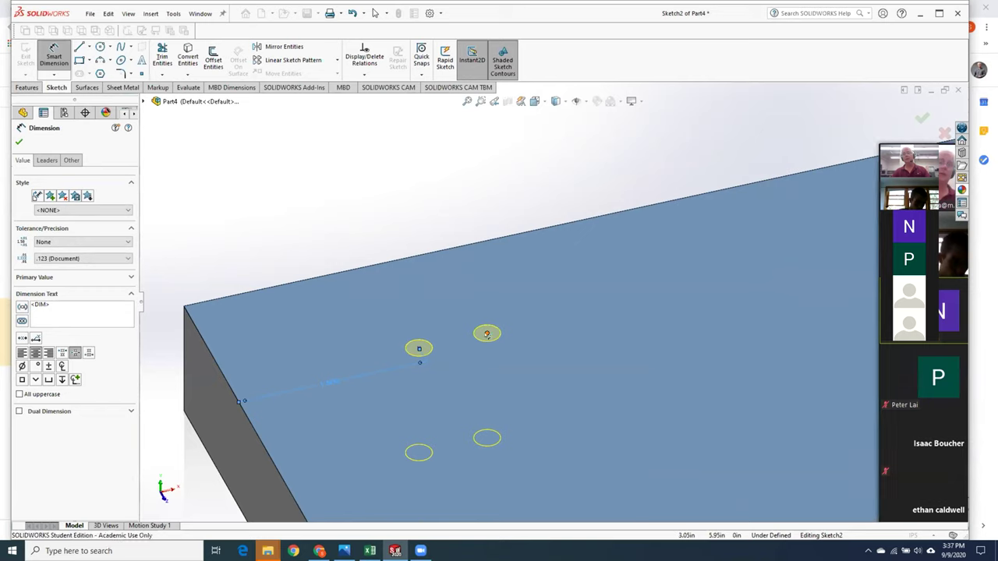
# Step: Dimension the spacing between the two hole points as 0.5 in
pyautogui.click(486, 333)
pyautogui.click(419, 348)
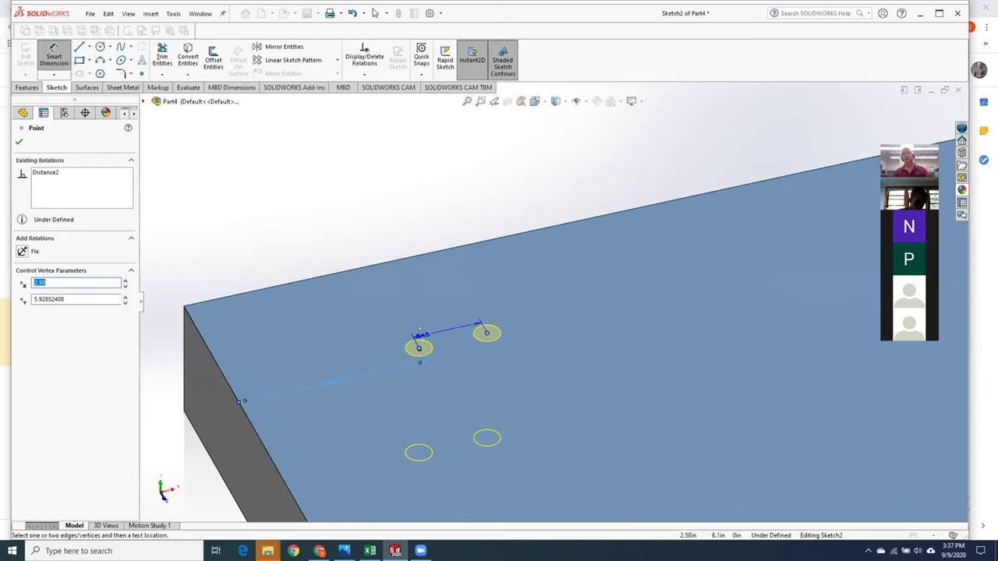
pyautogui.click(421, 306)
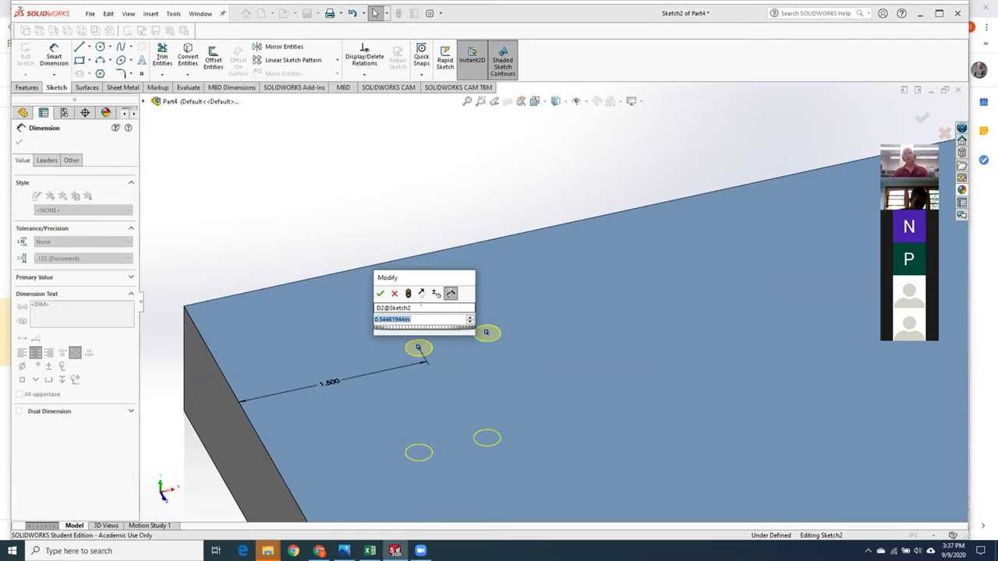
pyautogui.write('0.5')
pyautogui.press('Return')
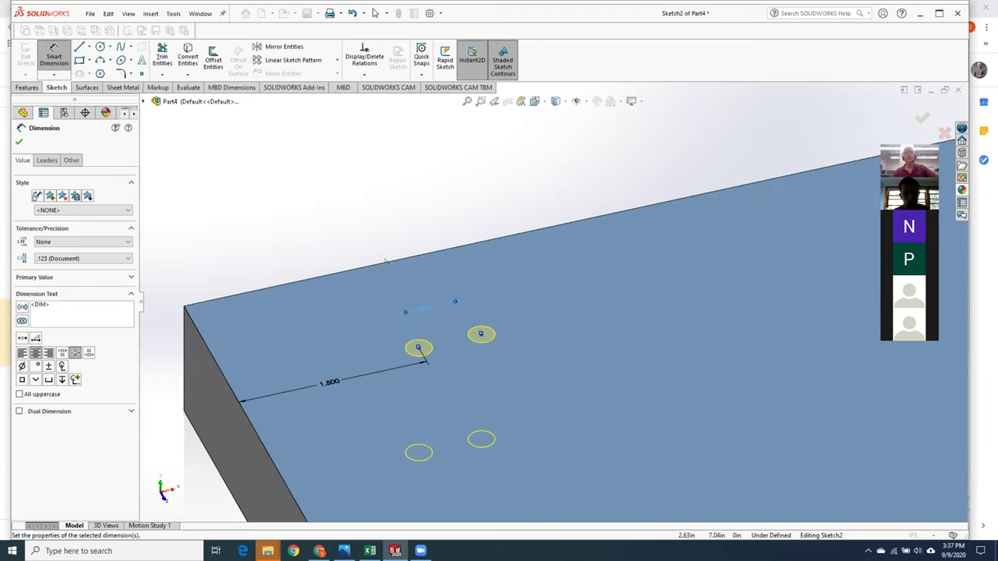
# Step: Dimension the first hole point 1 in from the plate's long back edge
pyautogui.click(418, 348)
pyautogui.click(338, 274)
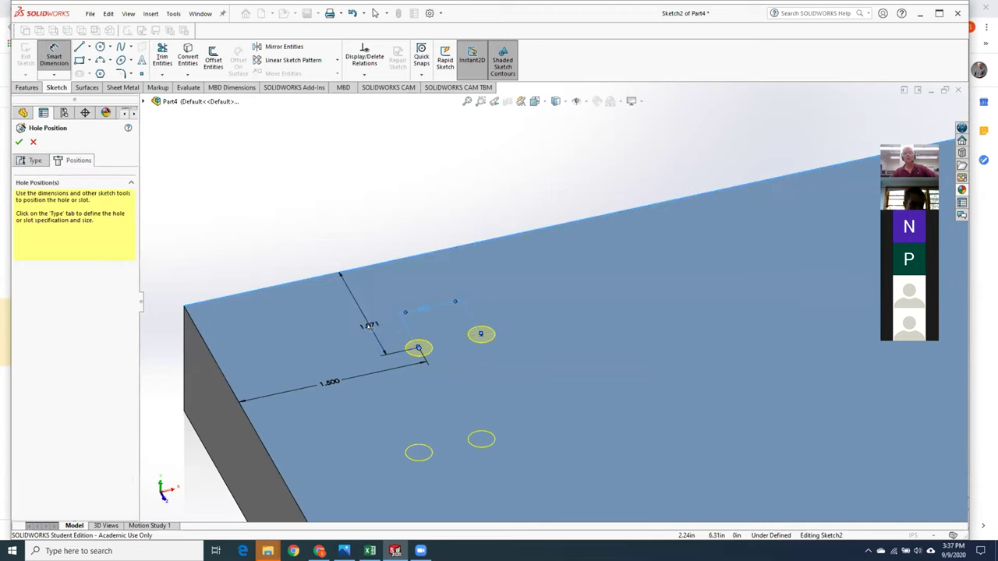
pyautogui.click(421, 307)
pyautogui.write('1')
pyautogui.press('Return')
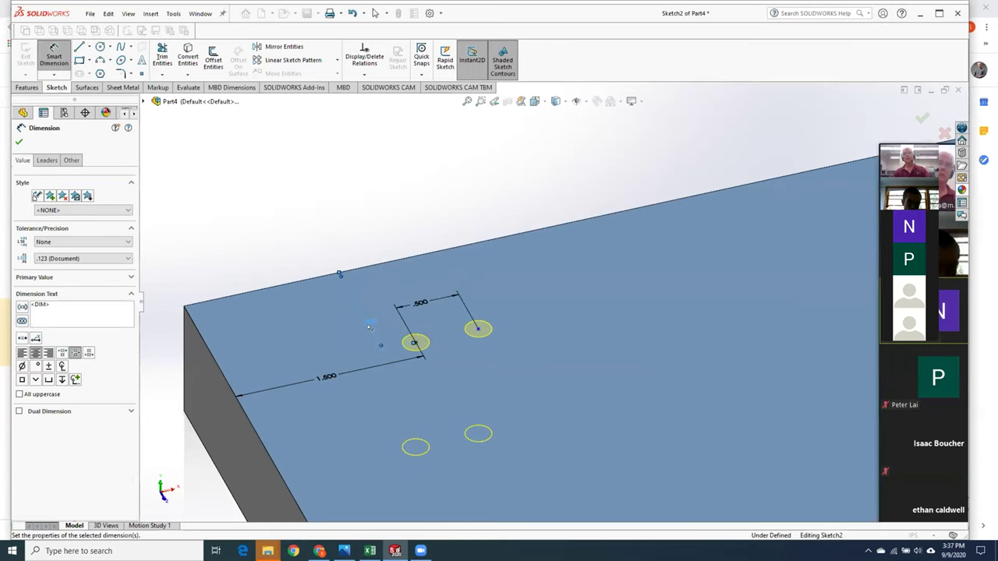
# Step: Dimension the second hole point 1 in from the back edge and finish the Hole Wizard feature
pyautogui.click(477, 329)
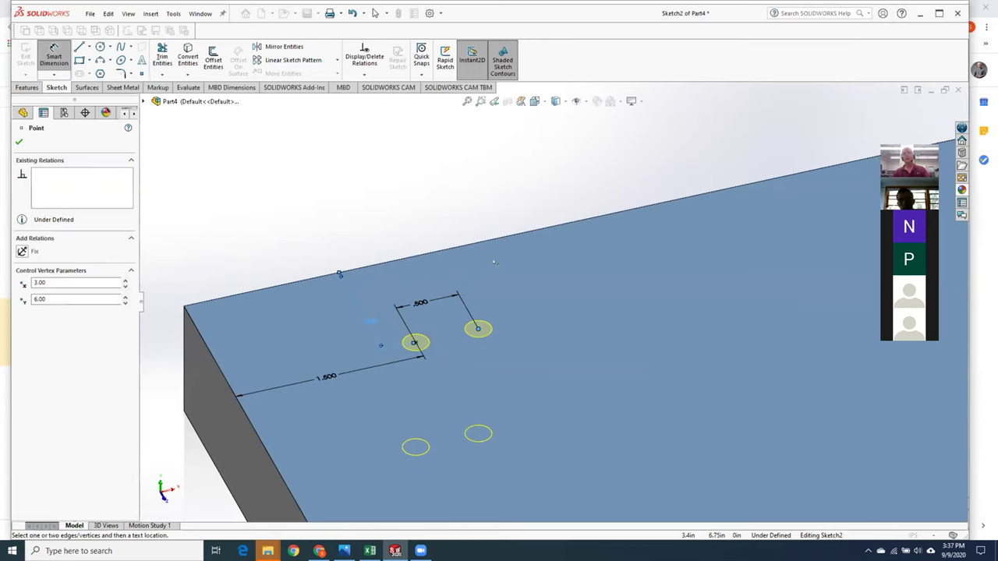
pyautogui.click(501, 238)
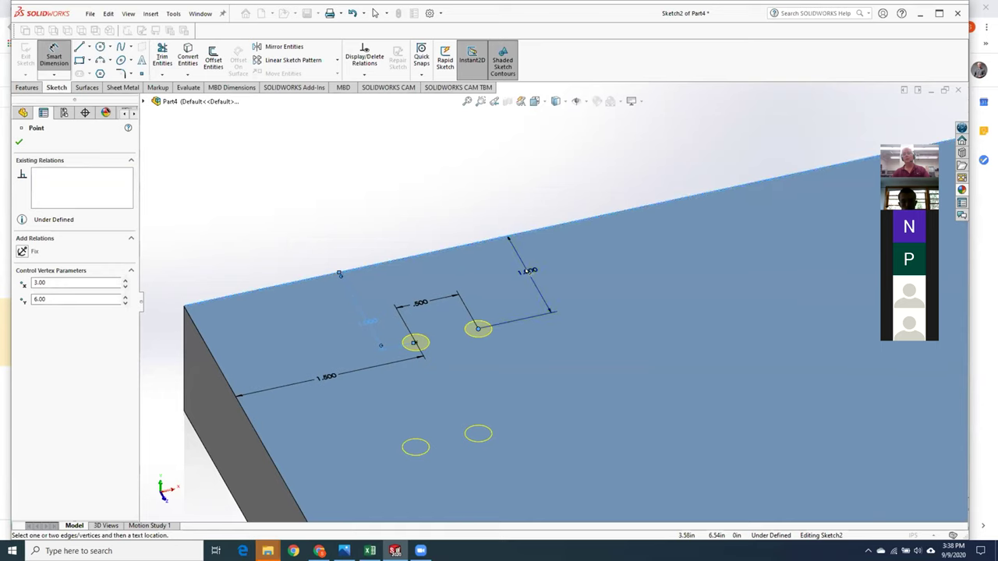
pyautogui.click(527, 273)
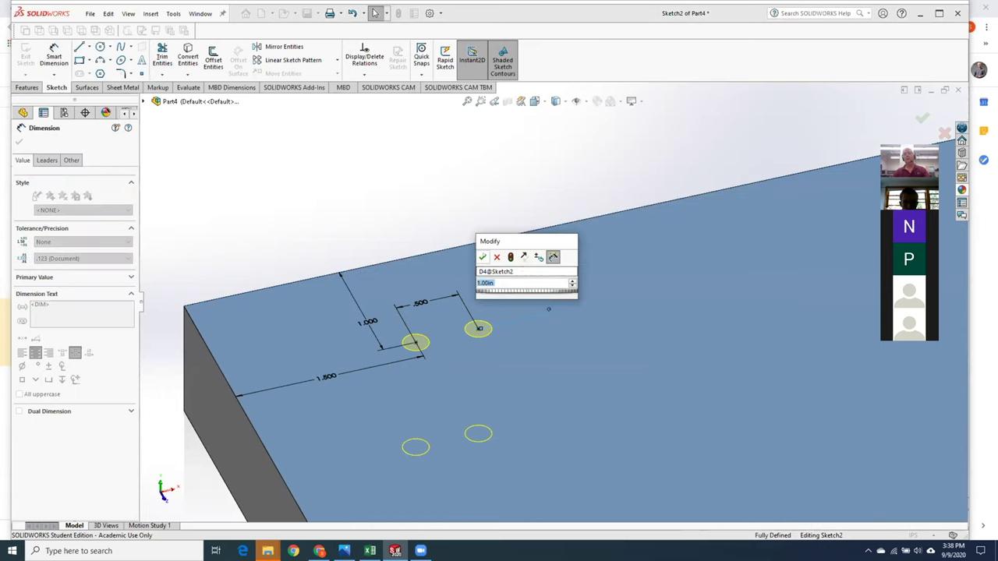
pyautogui.click(483, 257)
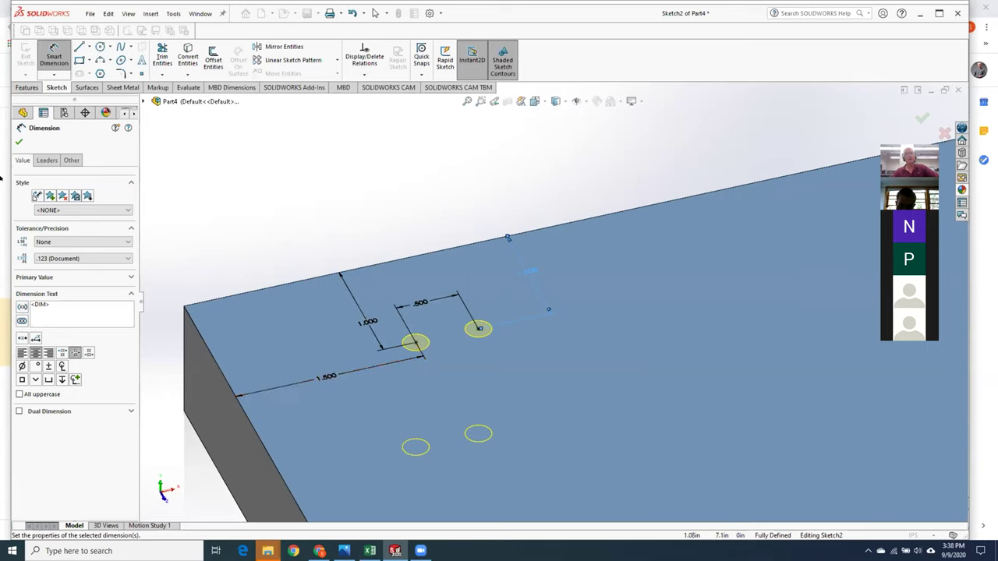
pyautogui.click(19, 142)
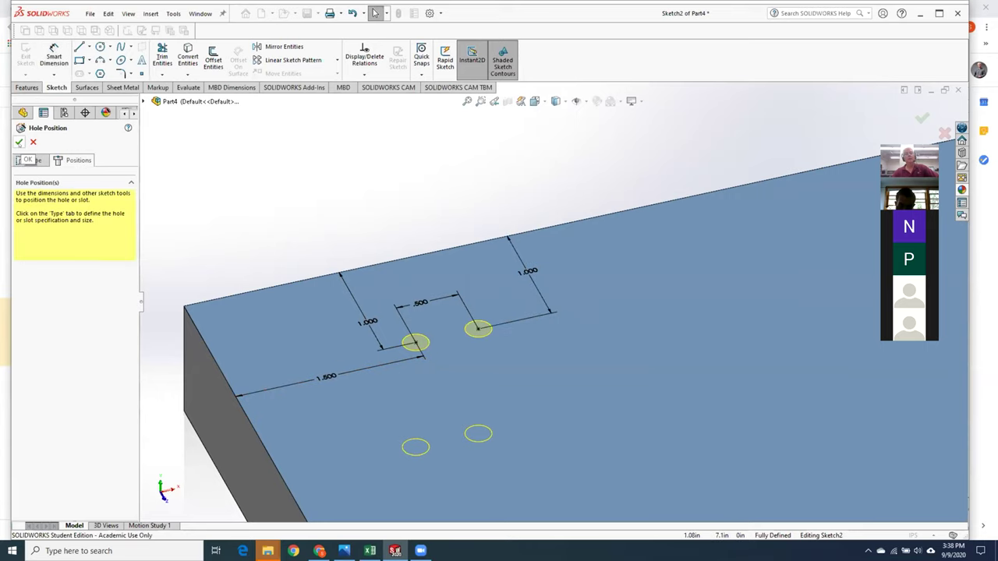
pyautogui.click(19, 142)
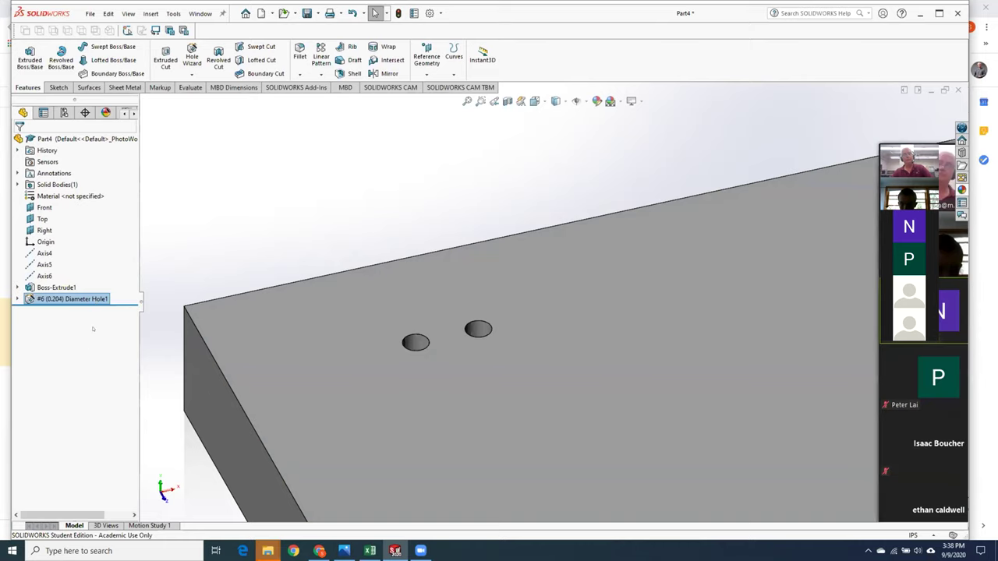
# Step: Expand the #6 hole feature and open its position sketch, Sketch2, to examine the locating dimensions, then exit it
pyautogui.click(429, 425)
pyautogui.click(319, 236)
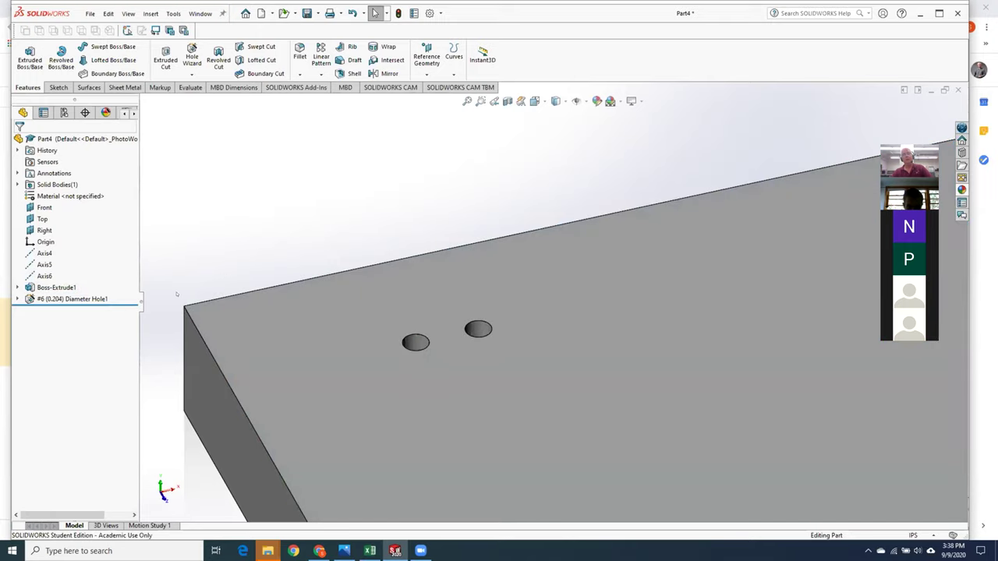
pyautogui.click(74, 299)
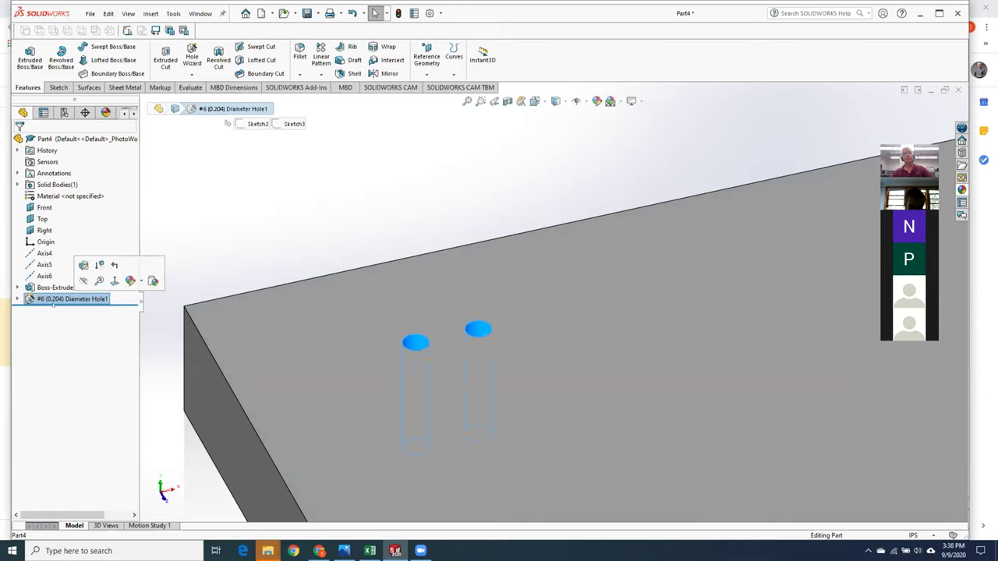
pyautogui.click(17, 298)
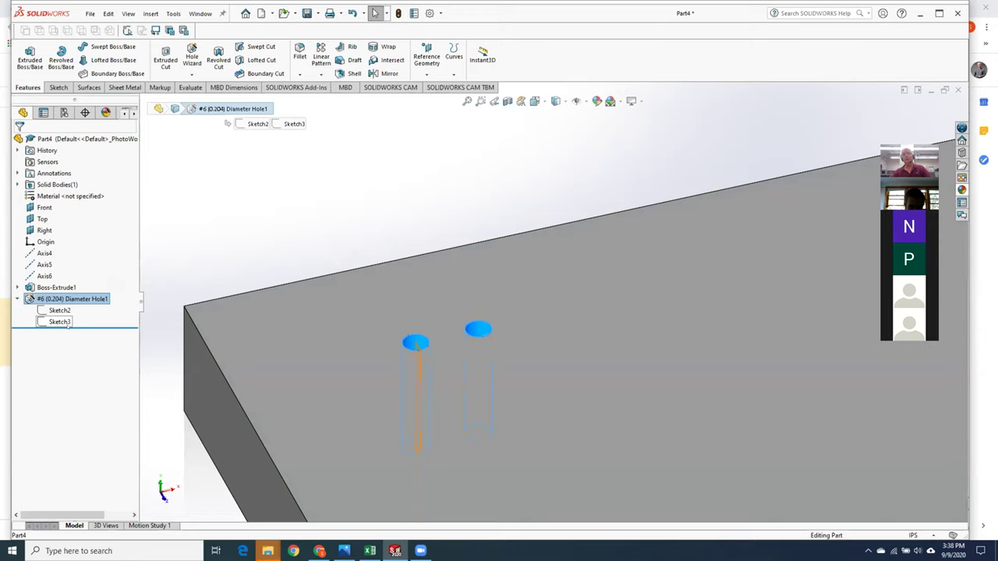
pyautogui.click(60, 311)
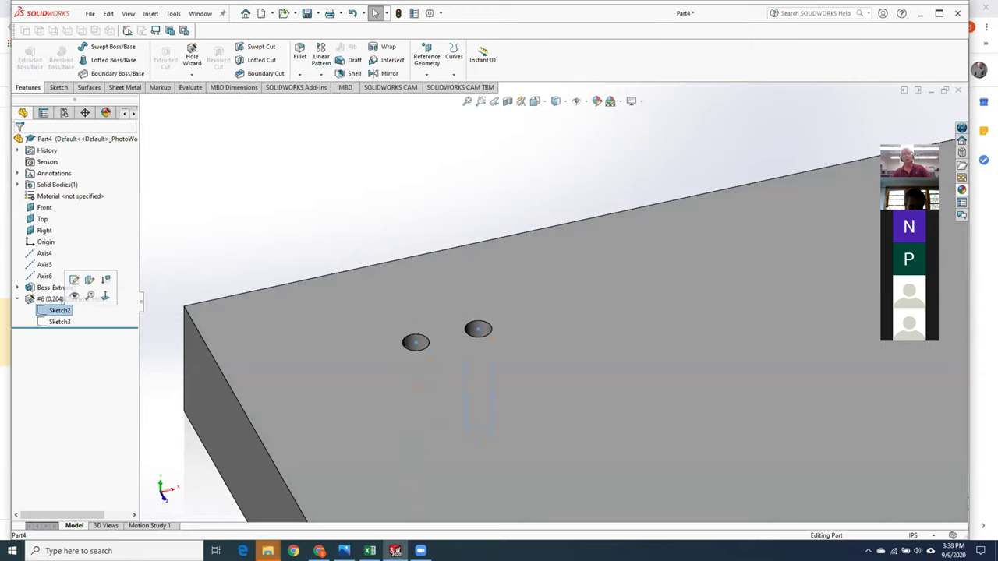
pyautogui.click(74, 279)
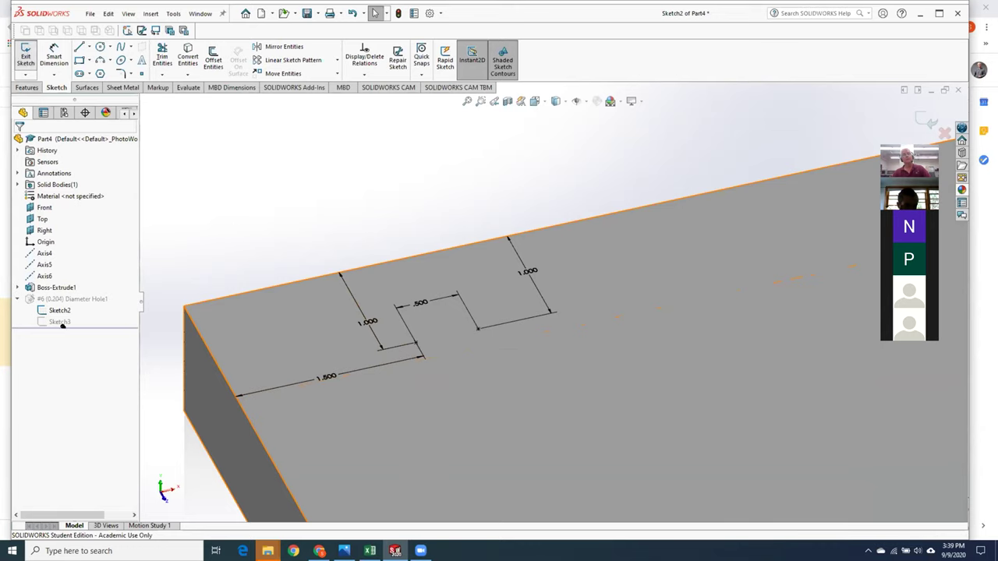
pyautogui.hotkey('ctrl', 'b')
# Step: Open the hole feature's profile sketch, Sketch3, to examine its diameter and depth dimensions, exit it and look over the holes
pyautogui.click(59, 321)
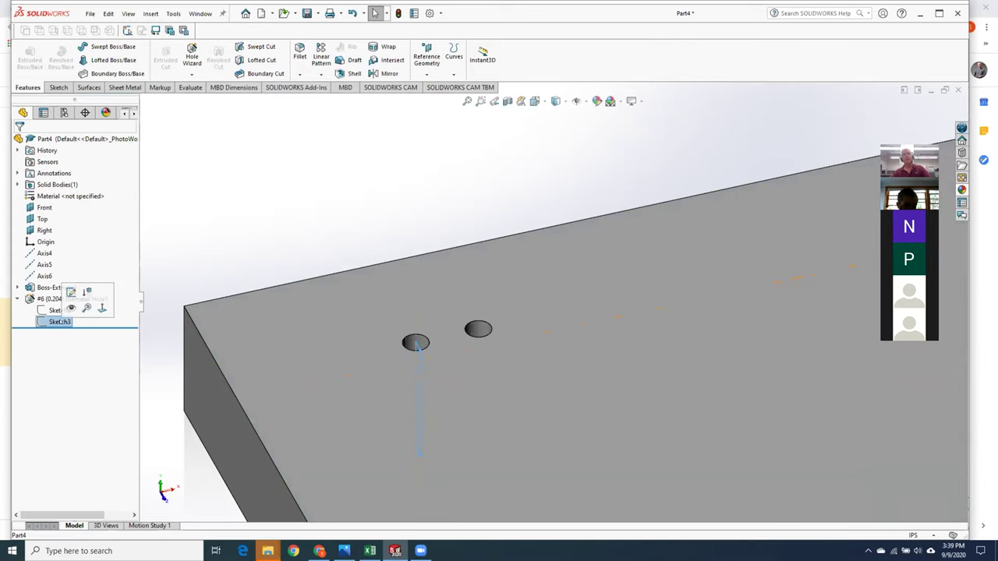
pyautogui.click(67, 294)
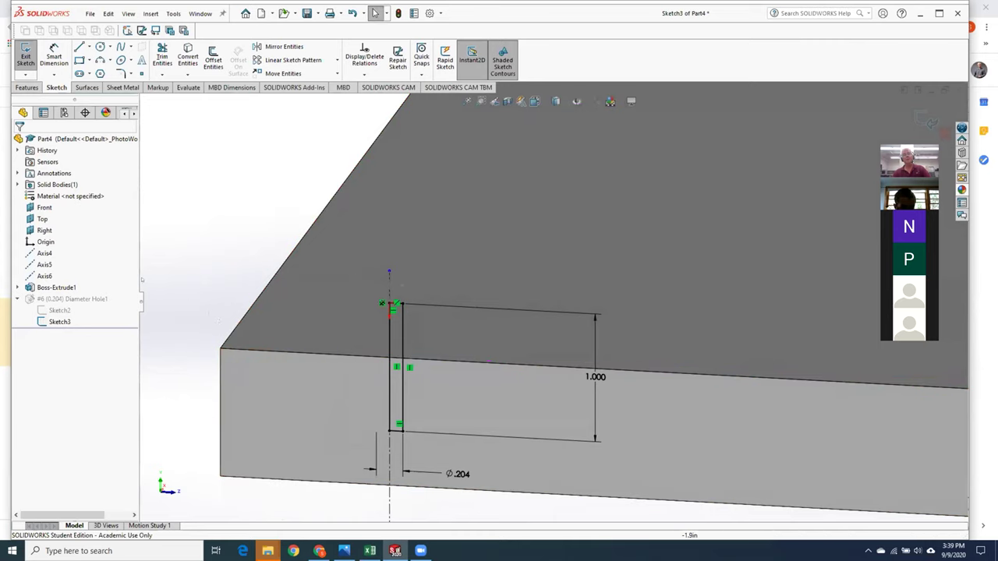
pyautogui.click(26, 56)
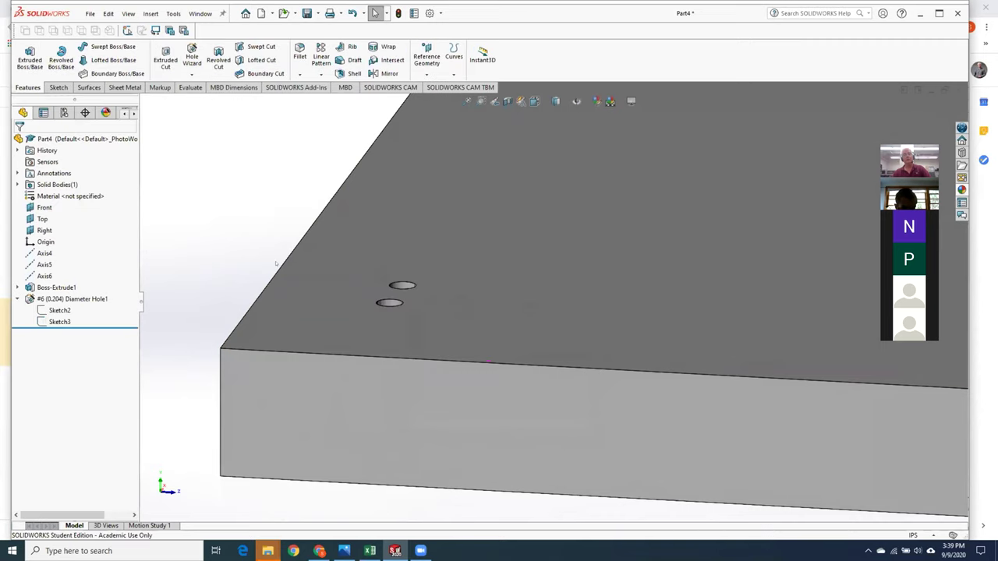
pyautogui.scroll(-3, 261, 260)
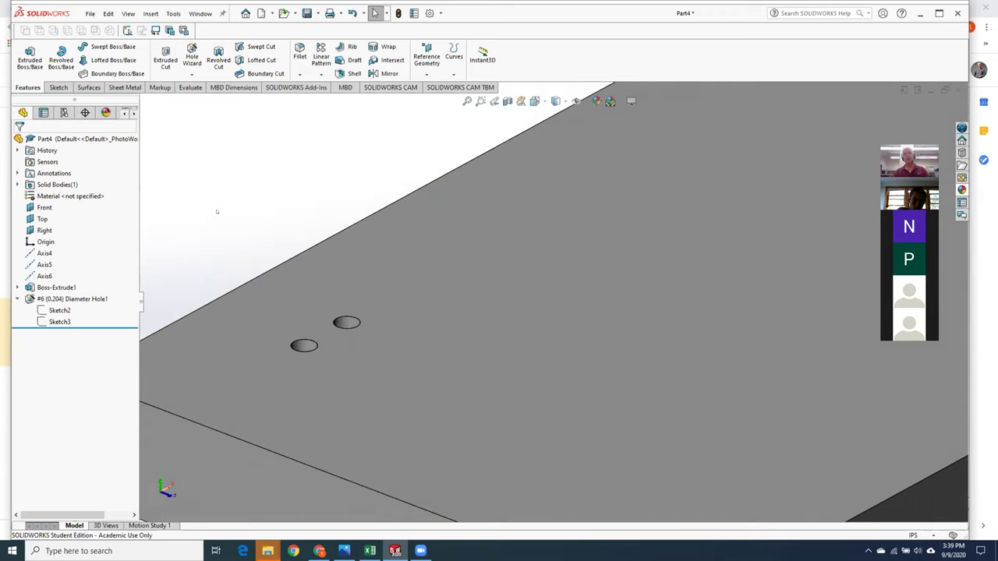
pyautogui.scroll(3, 311, 266)
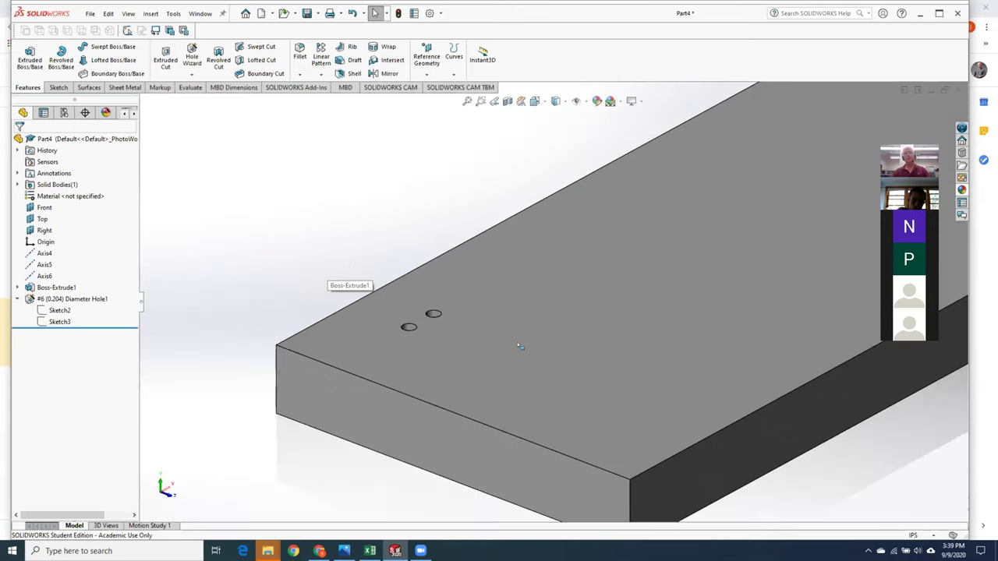
pyautogui.moveTo(554, 322); pyautogui.dragTo(529, 313, button='middle')
pyautogui.scroll(-2, 620, 280)
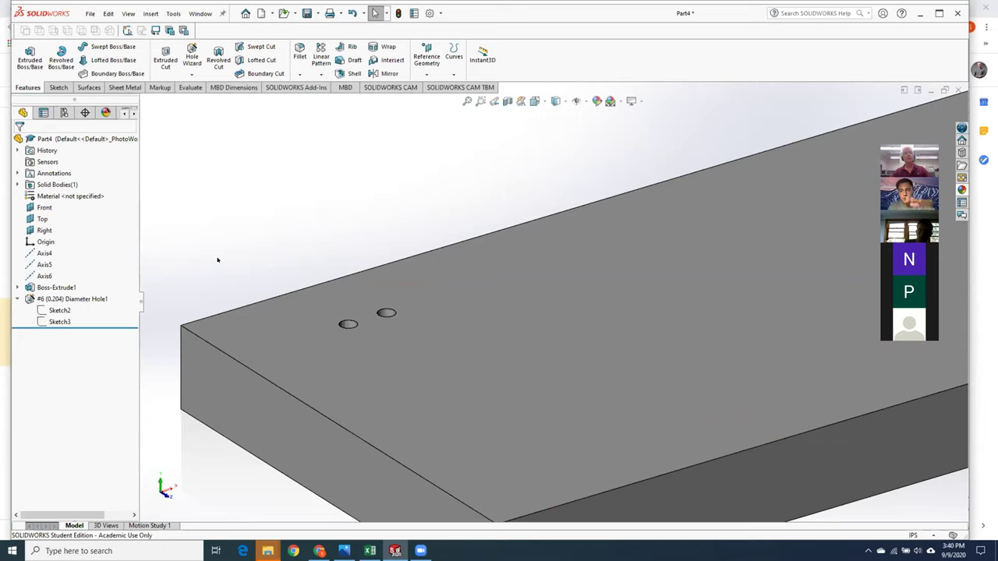
# Step: Edit the #6 hole feature to a Blind end condition with a depth of 0.5 in
pyautogui.click(93, 298)
pyautogui.rightClick(94, 299)
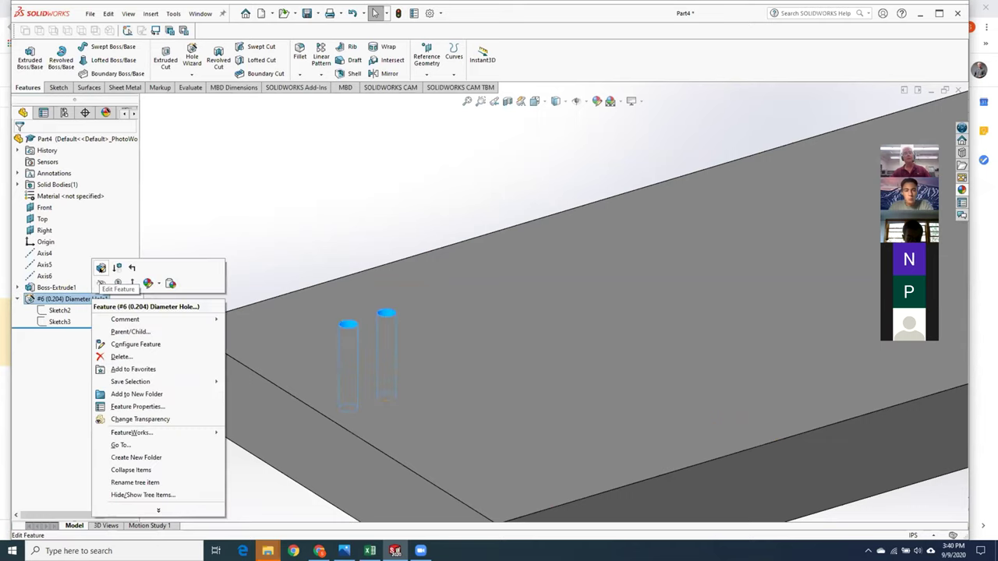
pyautogui.click(100, 267)
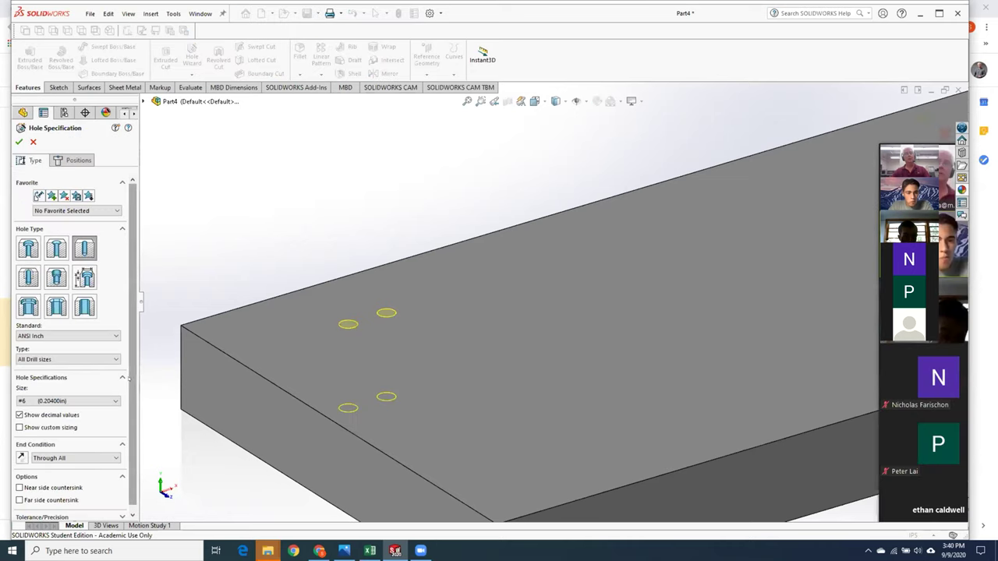
pyautogui.scroll(-1, 134, 413)
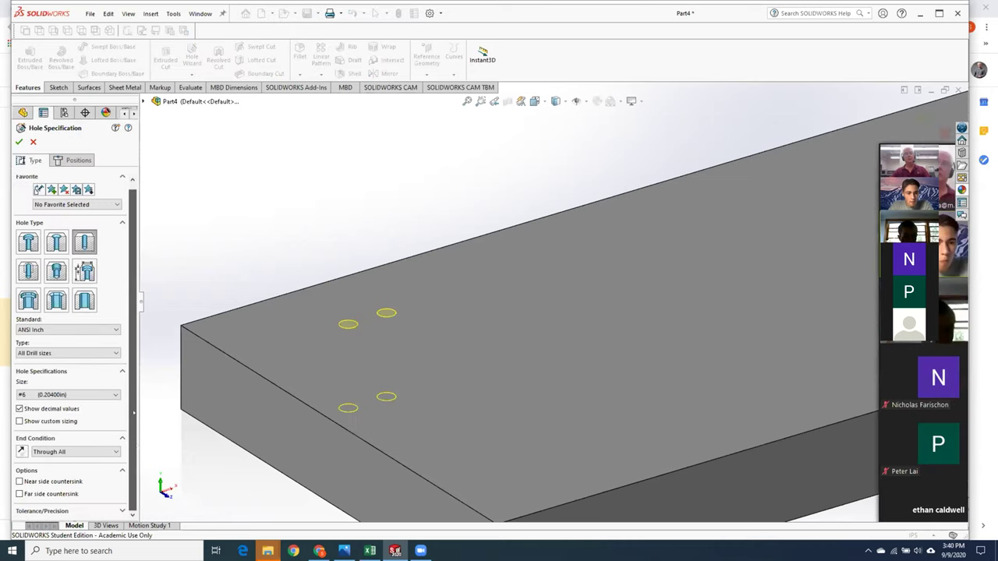
pyautogui.click(51, 453)
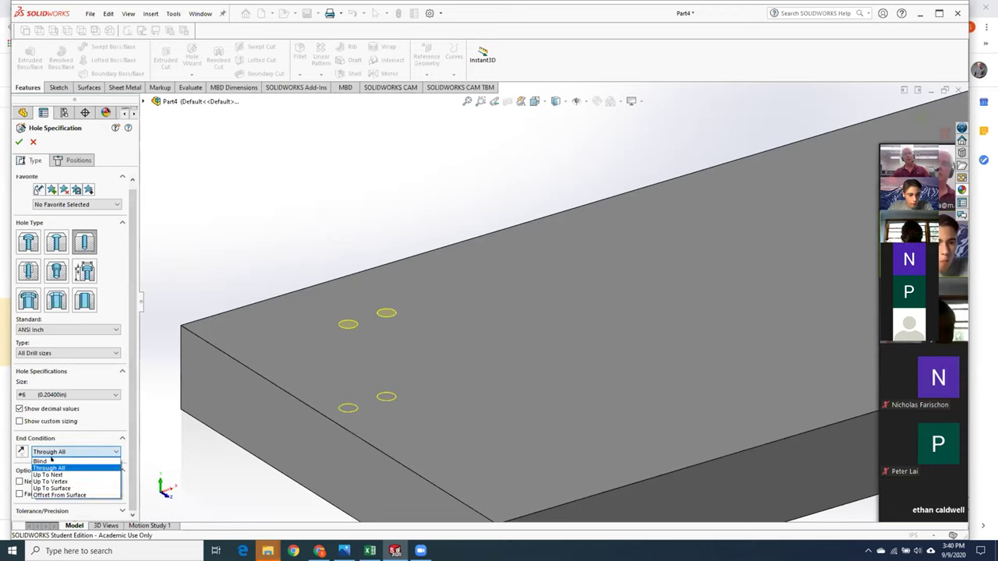
pyautogui.click(51, 461)
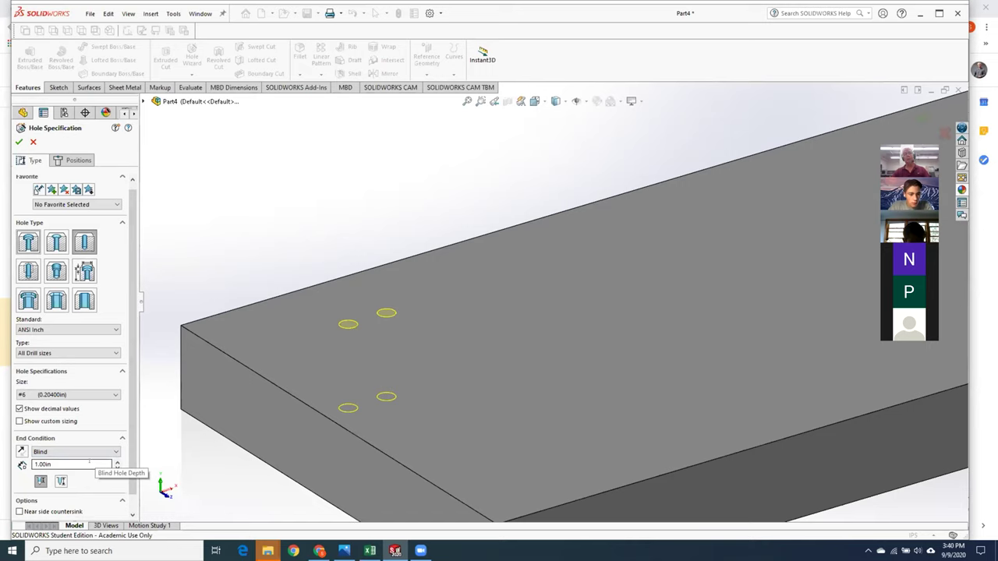
pyautogui.doubleClick(43, 465)
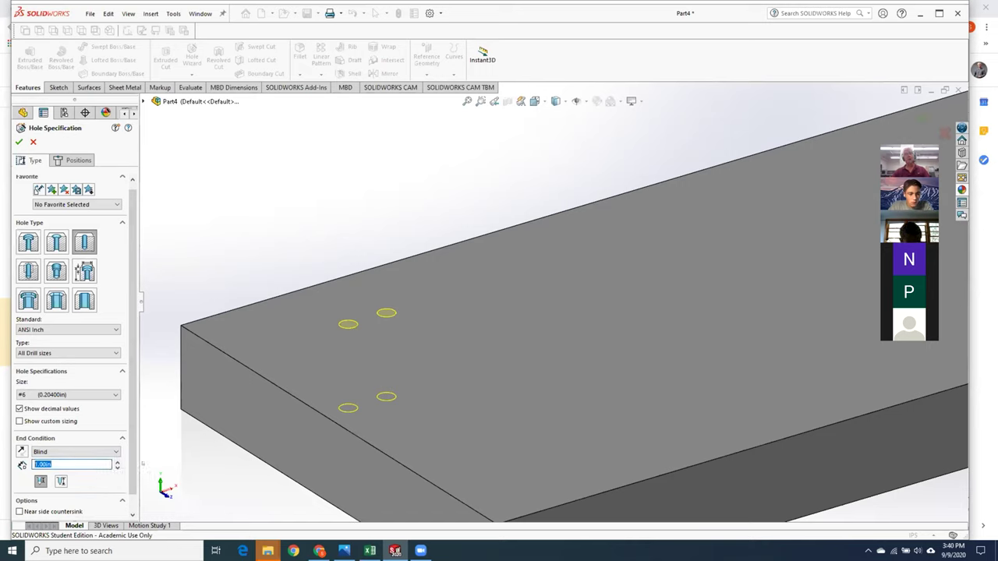
pyautogui.press('BackSpace')
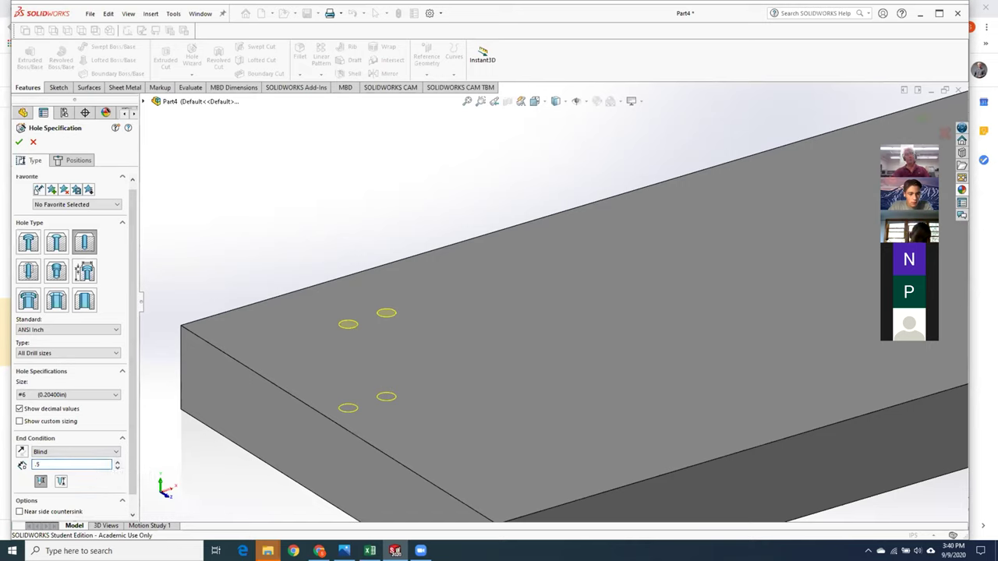
pyautogui.write('.5')
pyautogui.press('Return')
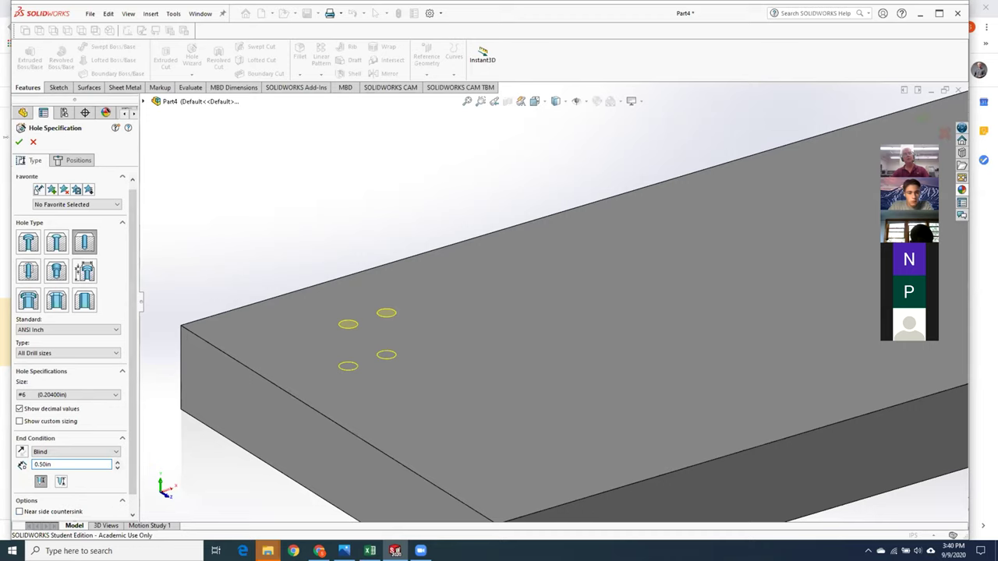
pyautogui.click(19, 142)
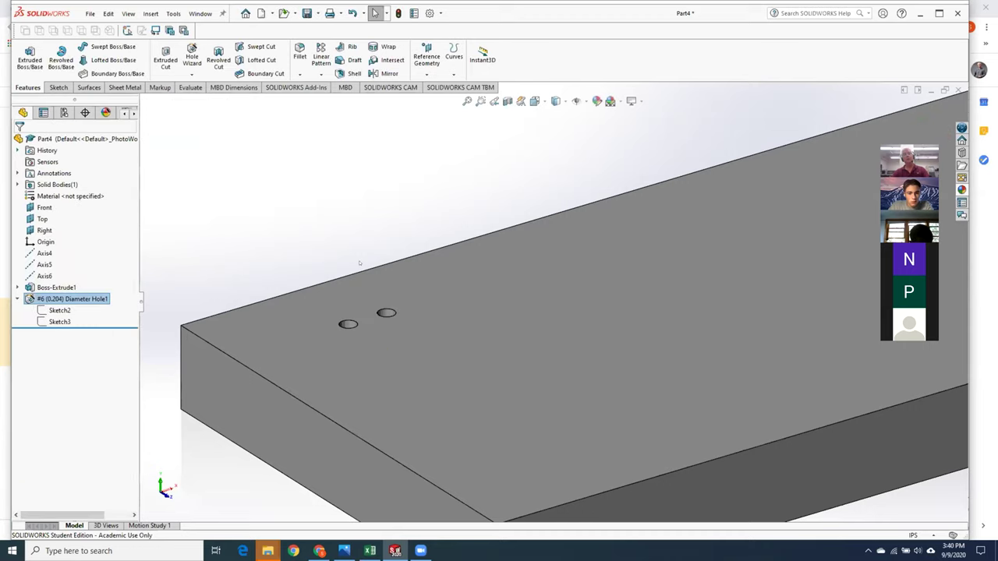
# Step: Edit the #6 hole feature to use custom sizing with a 180° drill point angle
pyautogui.moveTo(356, 265); pyautogui.dragTo(345, 387, button='middle')
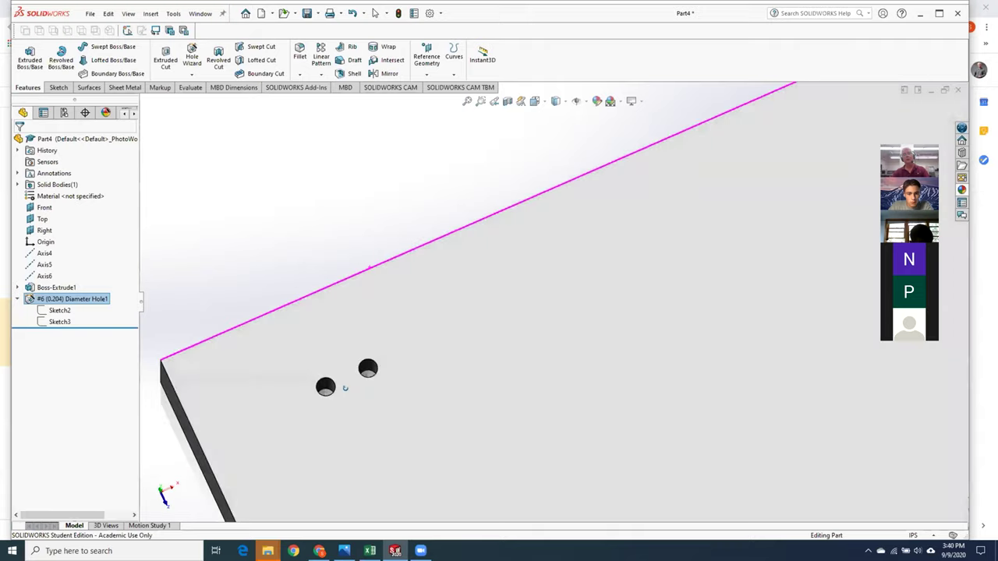
pyautogui.scroll(-6, 382, 377)
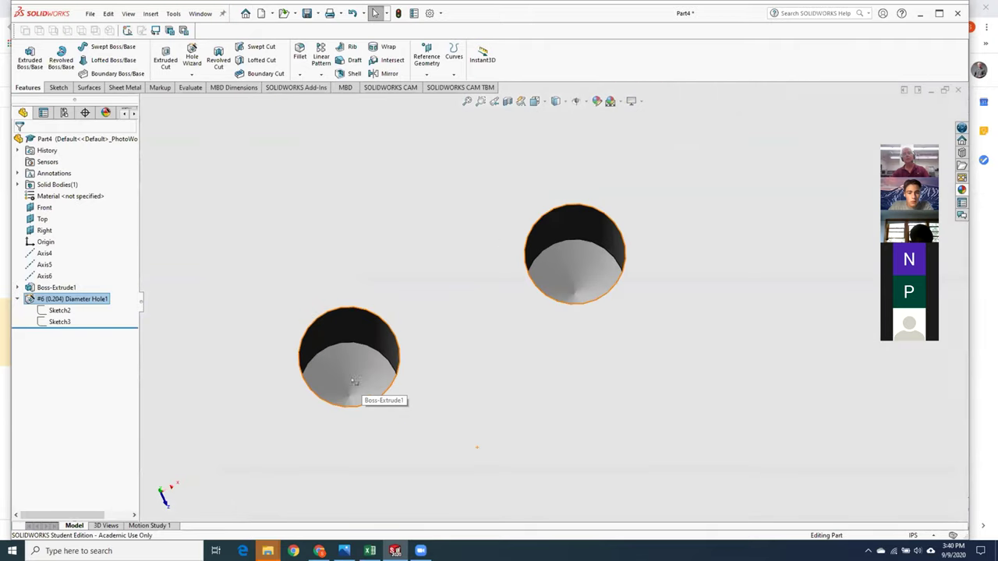
pyautogui.scroll(-3, 428, 351)
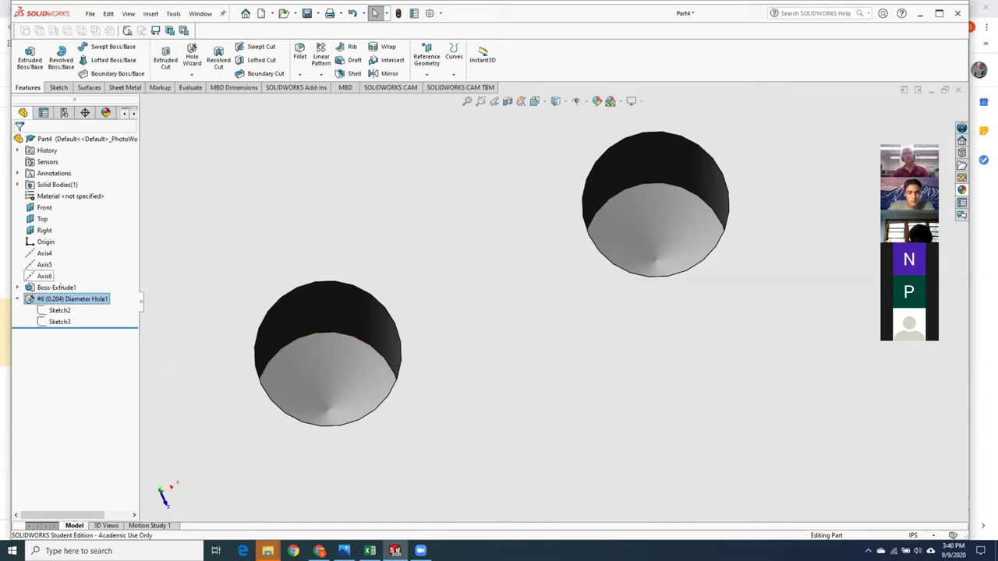
pyautogui.rightClick(67, 299)
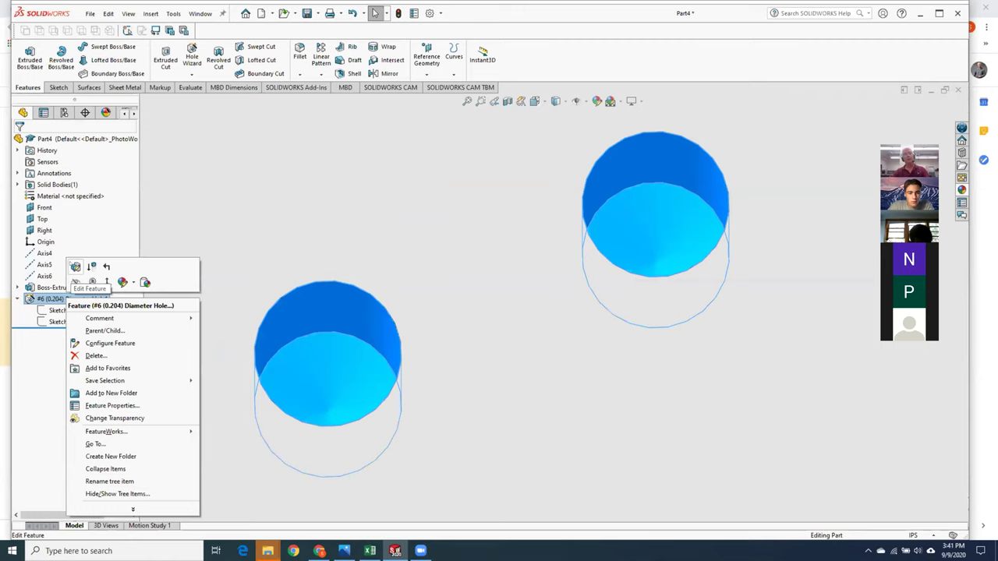
pyautogui.click(75, 282)
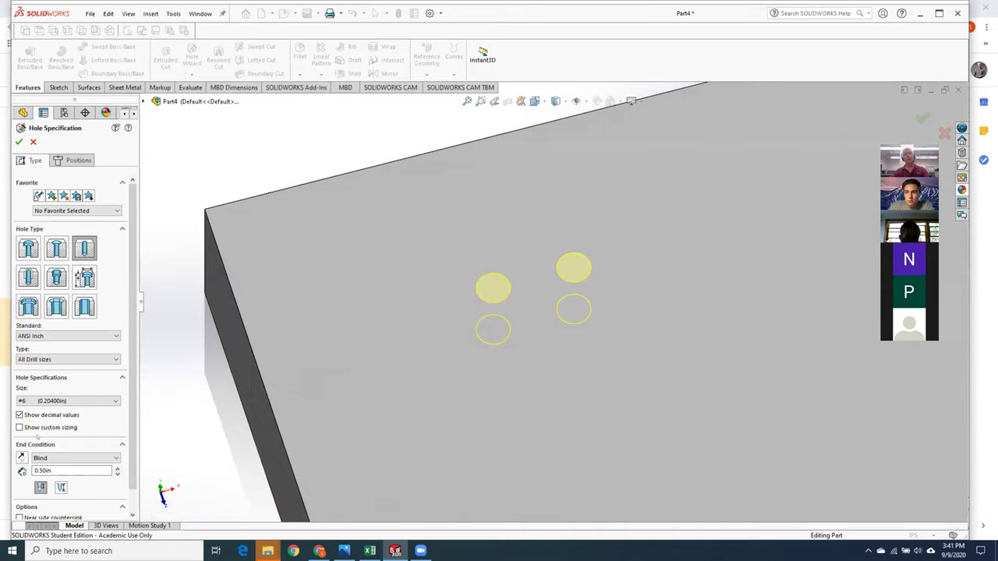
pyautogui.click(55, 427)
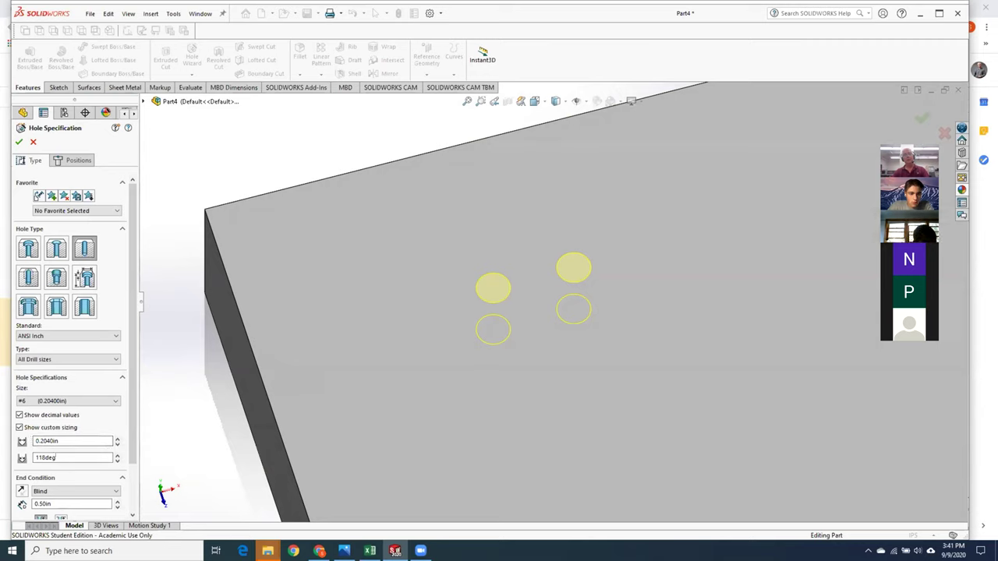
pyautogui.doubleClick(47, 457)
pyautogui.write('180')
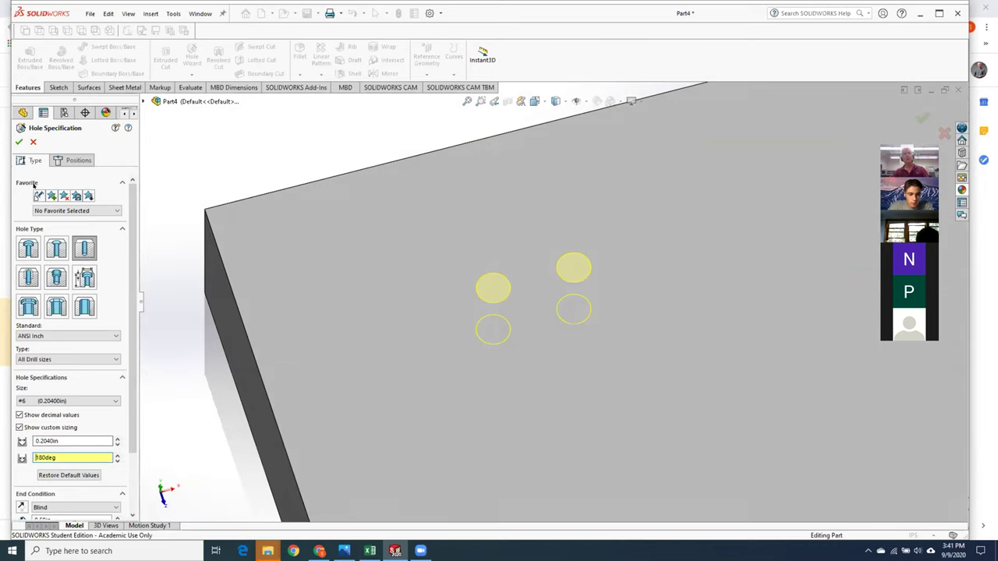
pyautogui.click(18, 141)
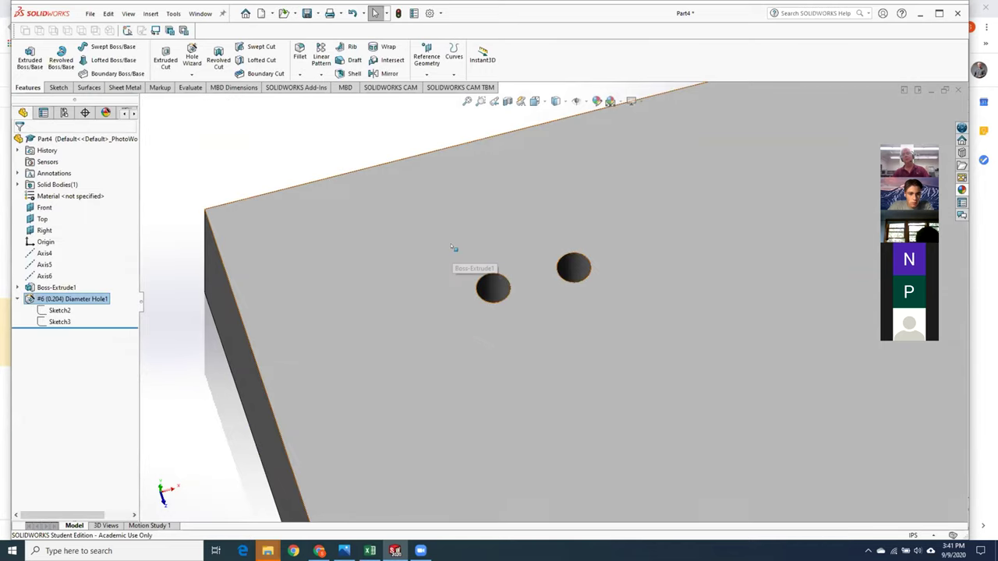
# Step: Examine the bottoms of the two #6 holes up close, then look over the plate's corner around them
pyautogui.scroll(-5, 519, 258)
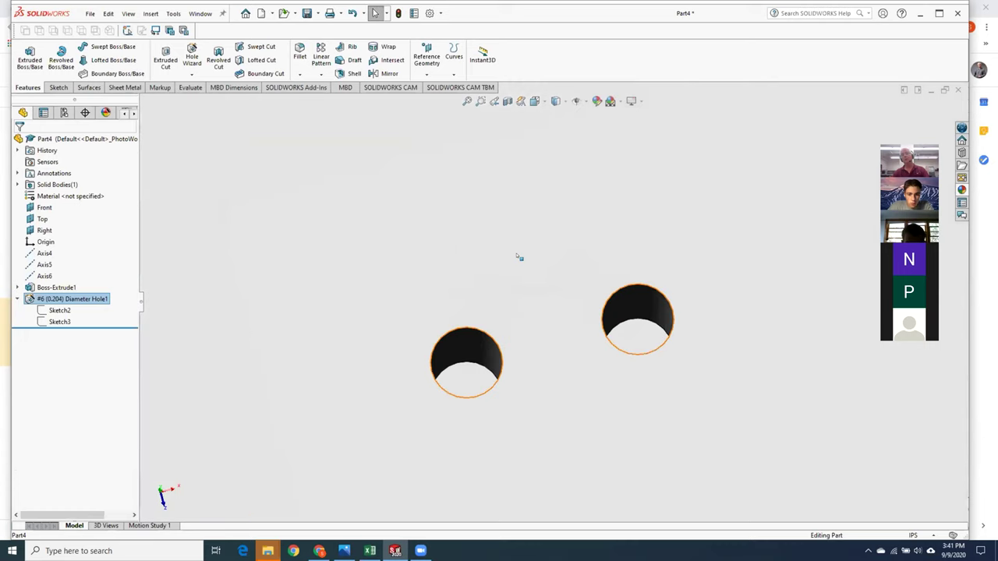
pyautogui.click(402, 379)
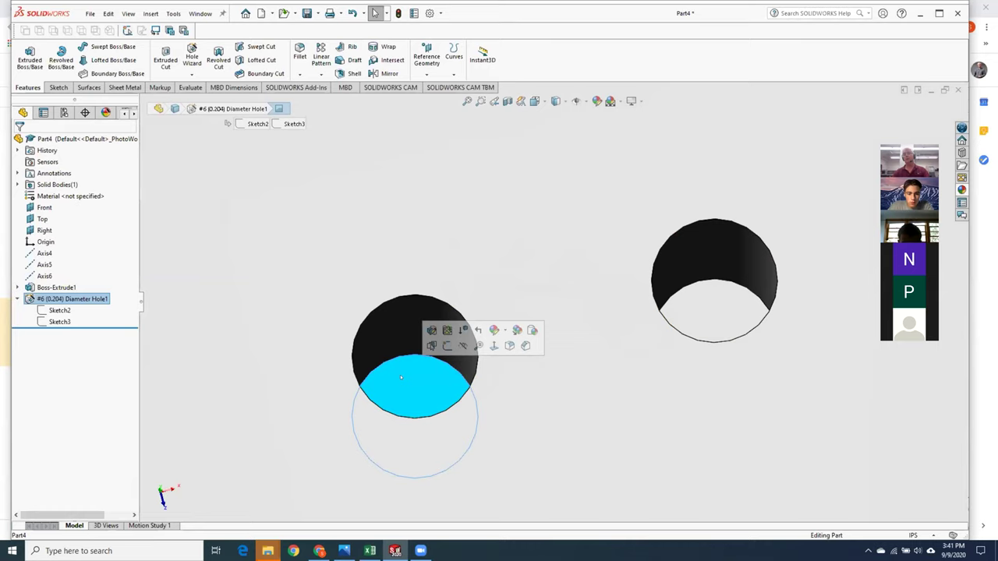
pyautogui.press('z')
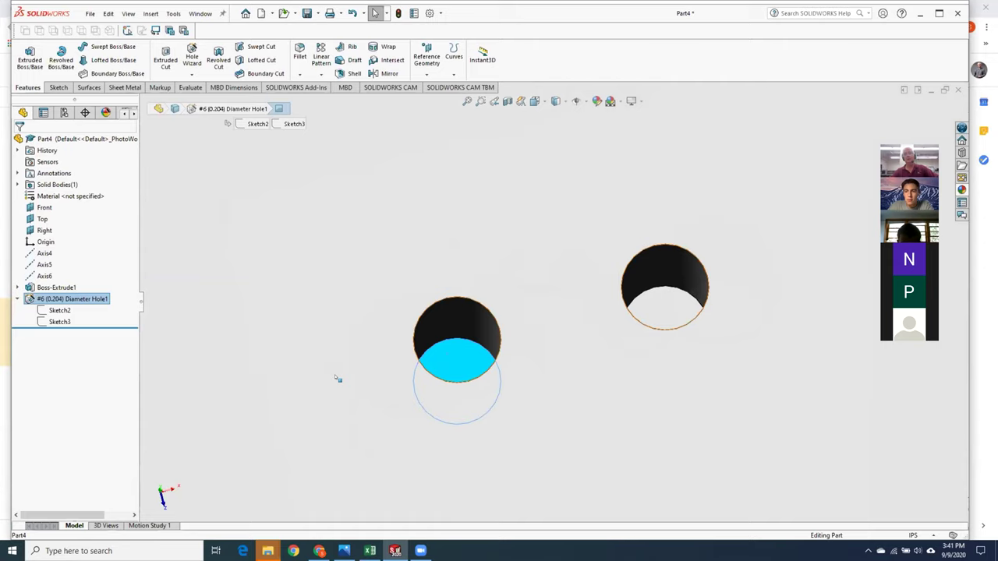
pyautogui.hotkey('ctrl', 'shift', 'z')
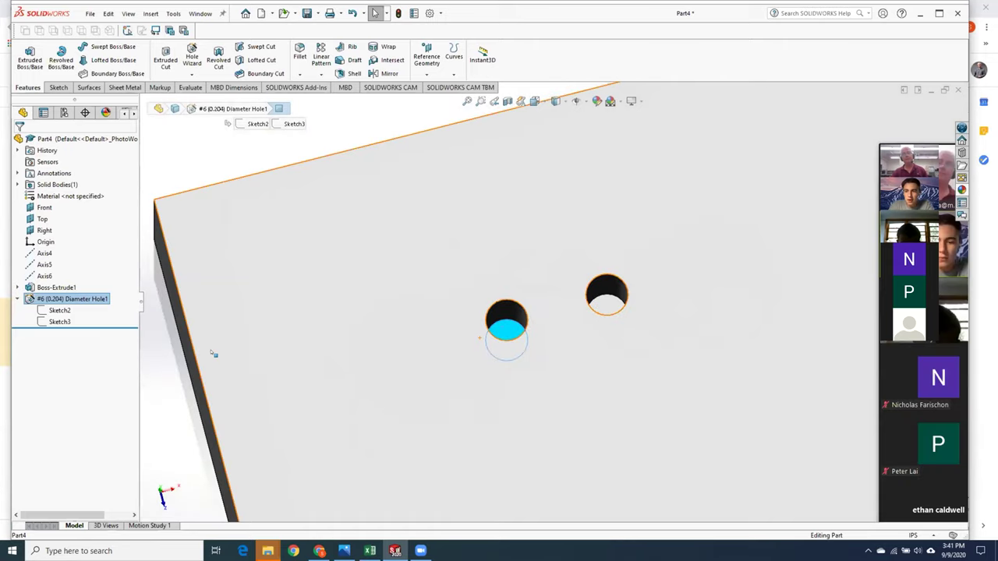
pyautogui.hotkey('ctrl', 'shift', 'z')
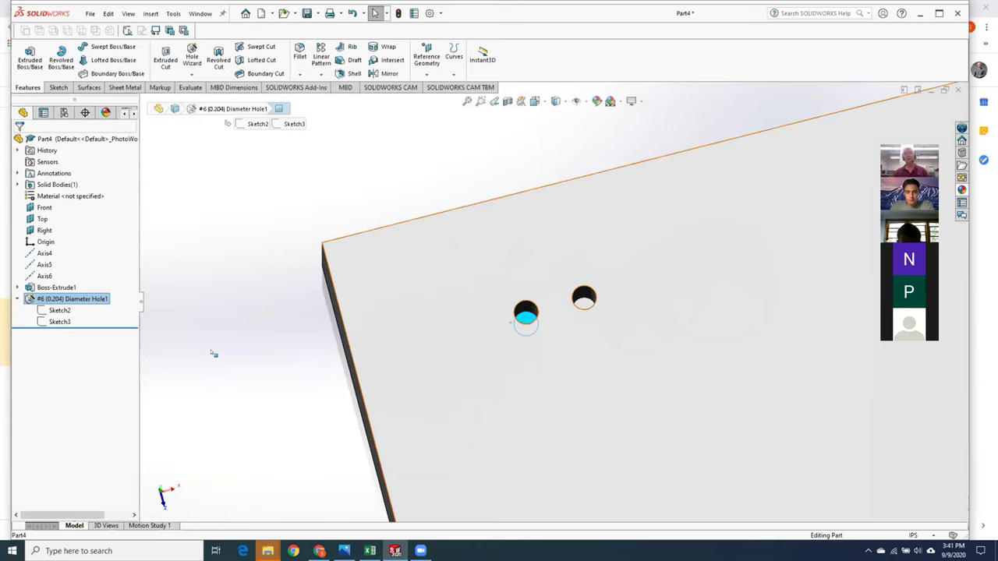
pyautogui.hotkey('ctrl', 'shift', 'z')
pyautogui.scroll(4, 635, 381)
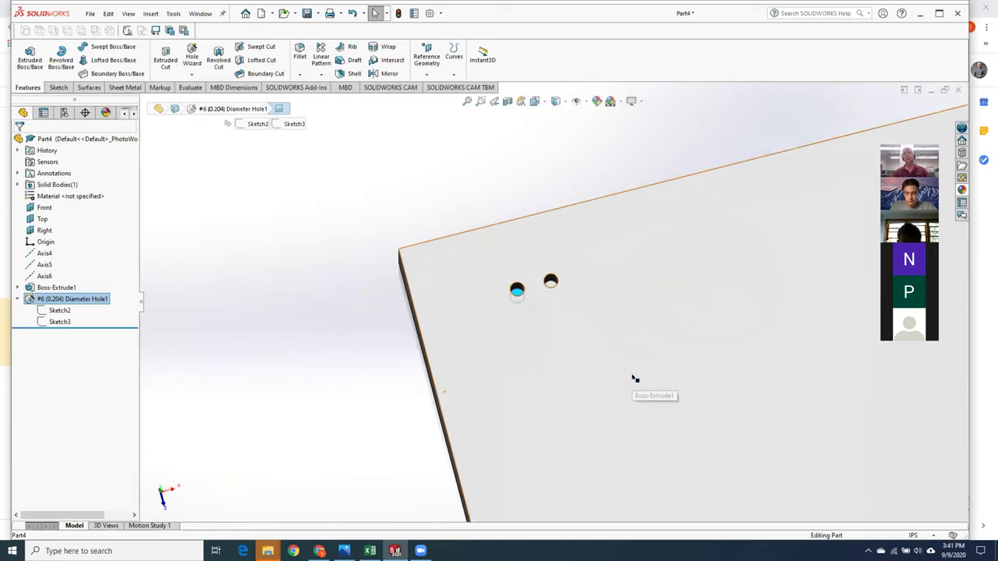
# Step: Try several colours on the whole part's appearance and apply an orange-red with RGB 223, 59, 0
pyautogui.click(494, 367)
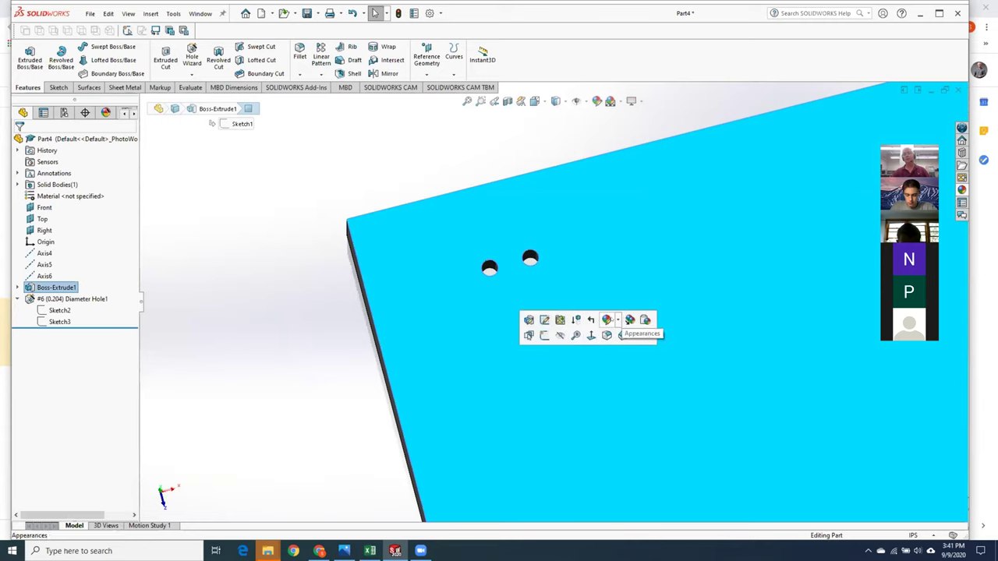
pyautogui.click(608, 320)
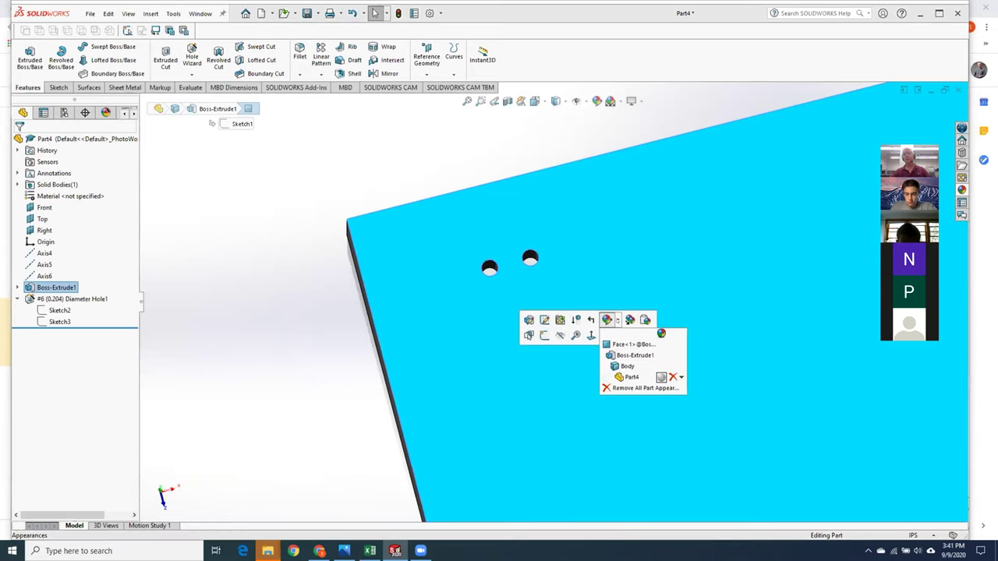
pyautogui.click(624, 378)
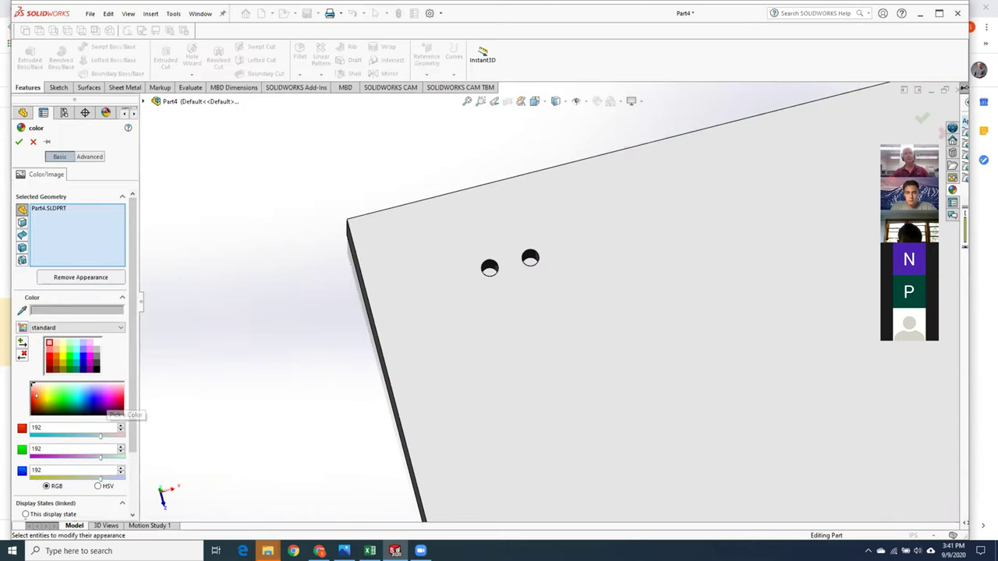
pyautogui.click(38, 397)
pyautogui.click(35, 397)
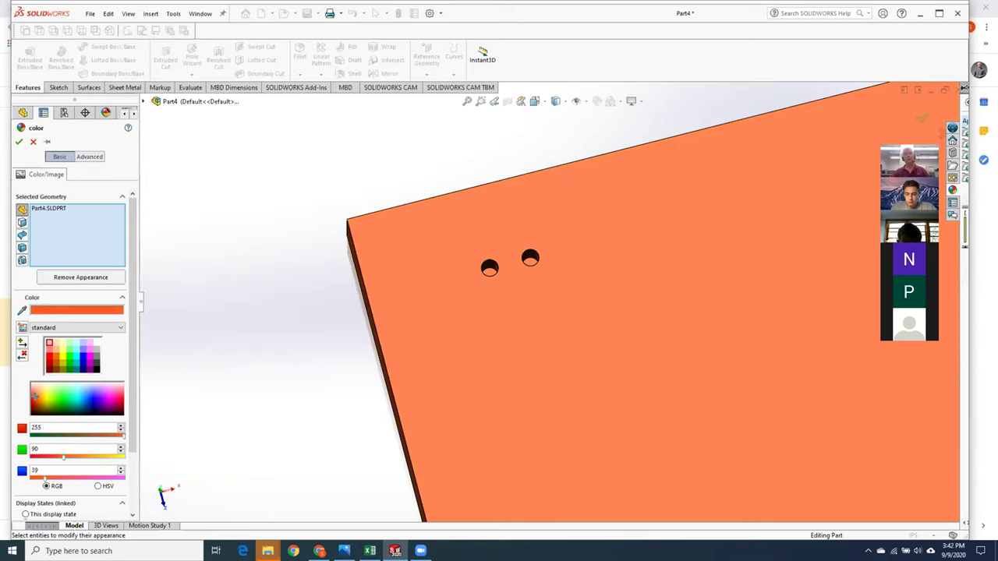
pyautogui.click(119, 400)
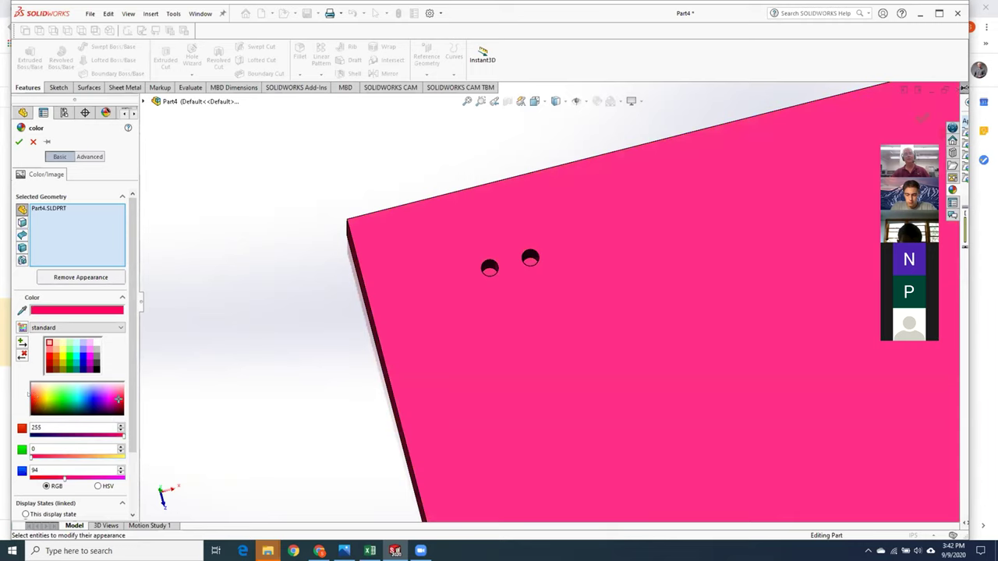
pyautogui.click(37, 402)
pyautogui.click(33, 402)
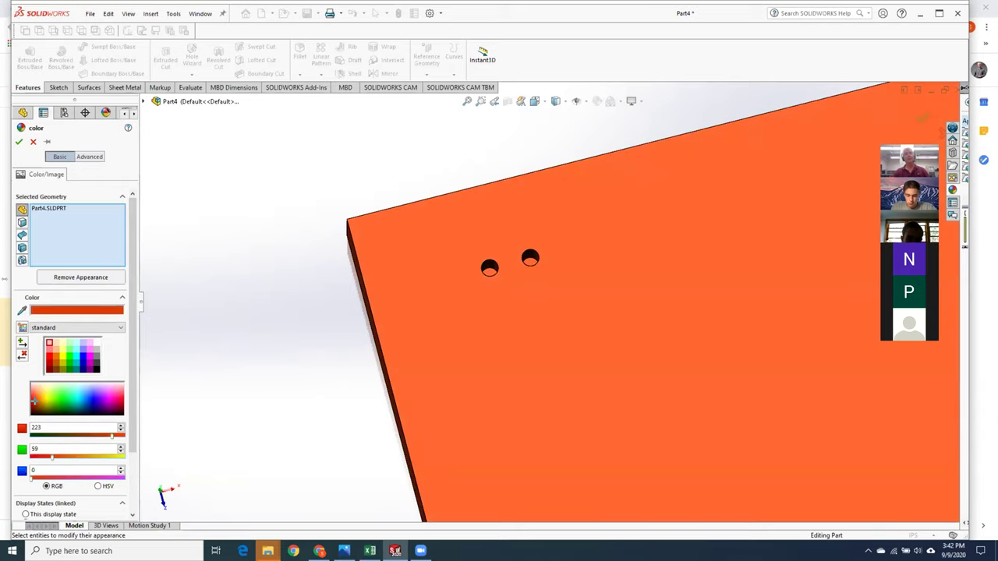
pyautogui.click(19, 142)
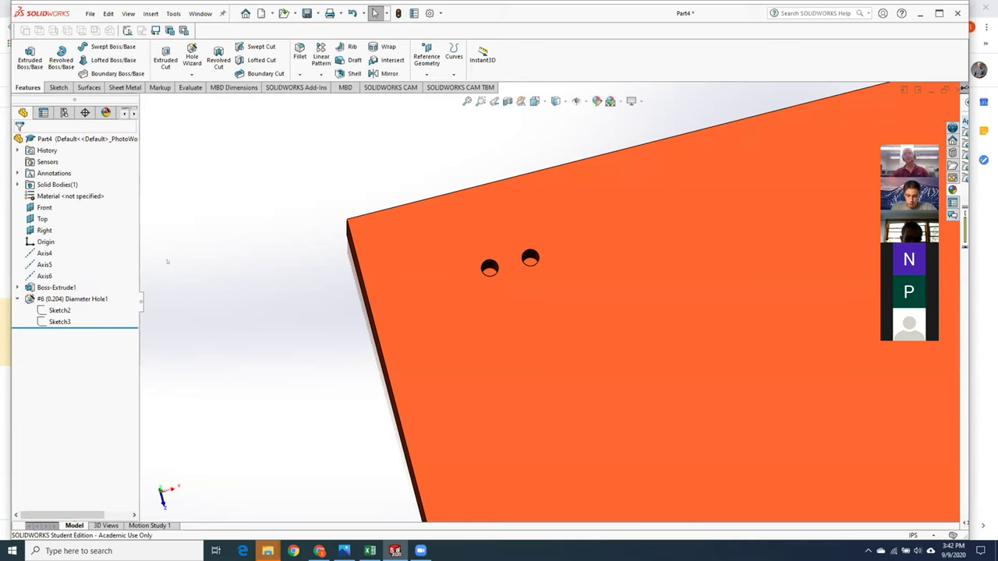
# Step: Start a sketch on the plate's top face and place two points beyond the holes, about 3.4 in and 4.8 in from the left end edge
pyautogui.scroll(3, 535, 321)
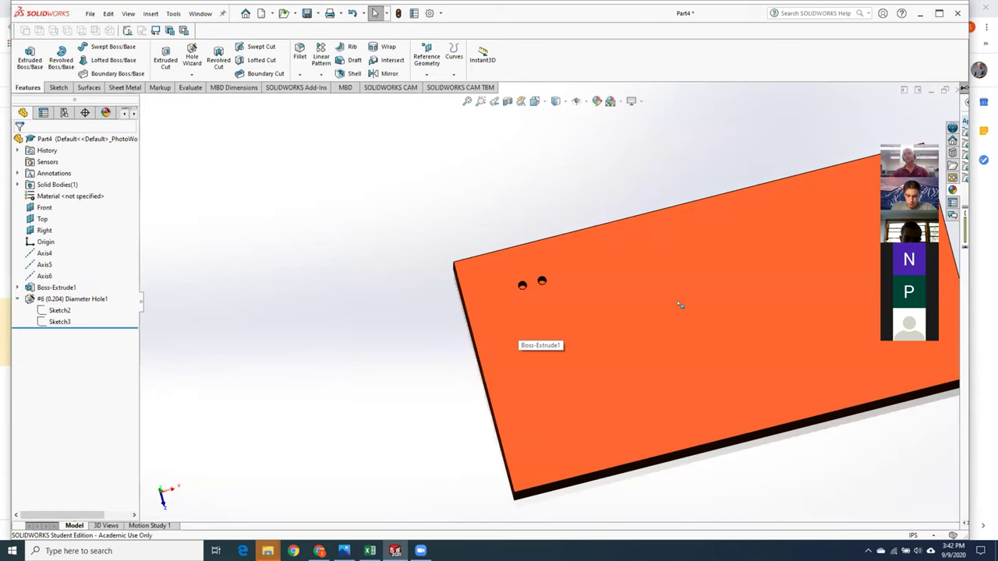
pyautogui.scroll(-5, 678, 296)
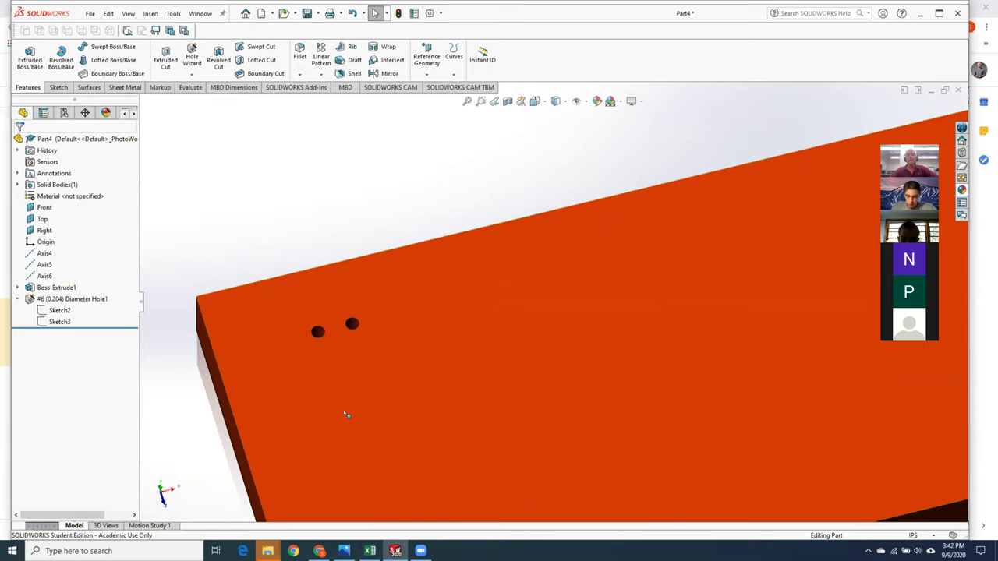
pyautogui.click(461, 403)
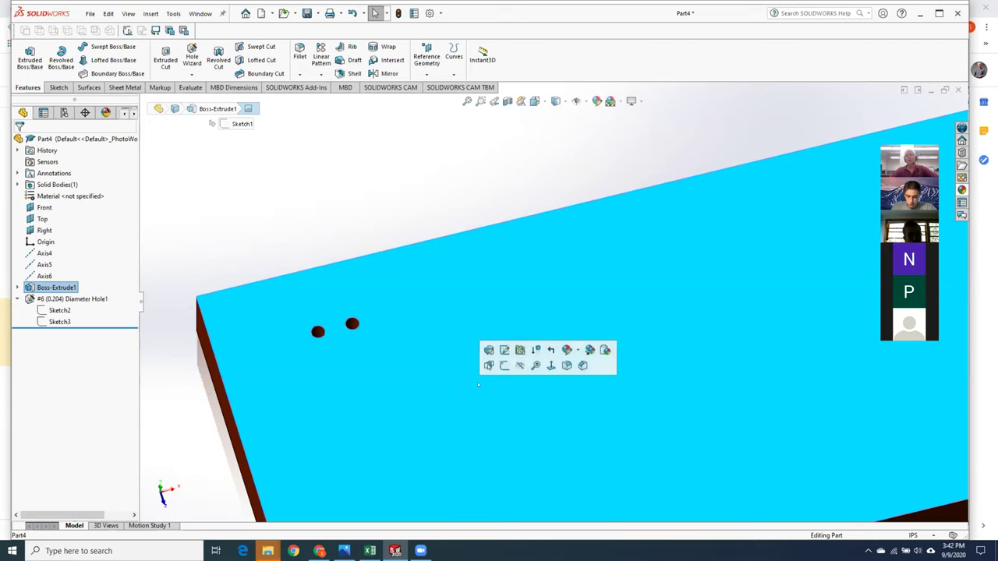
pyautogui.click(503, 366)
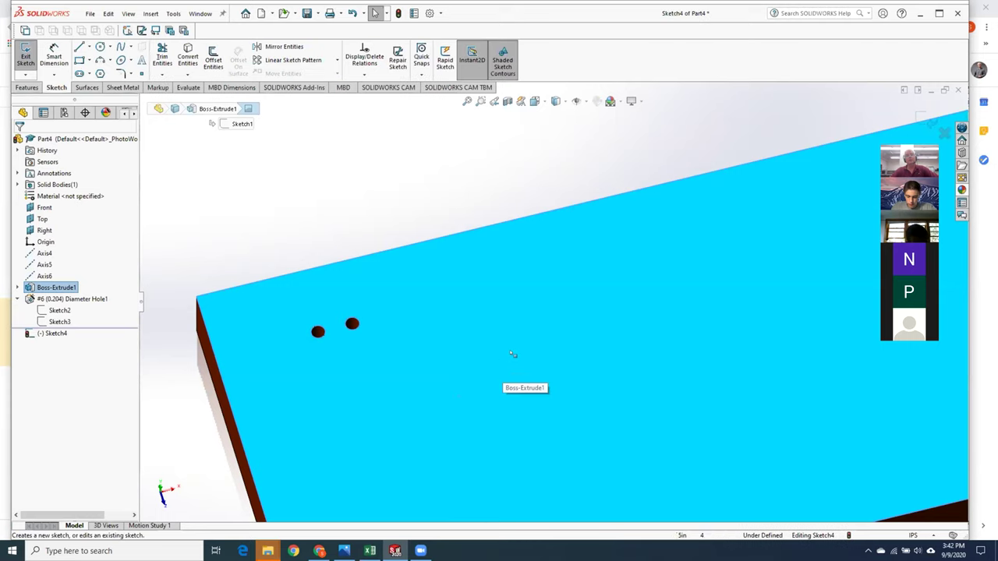
pyautogui.click(141, 73)
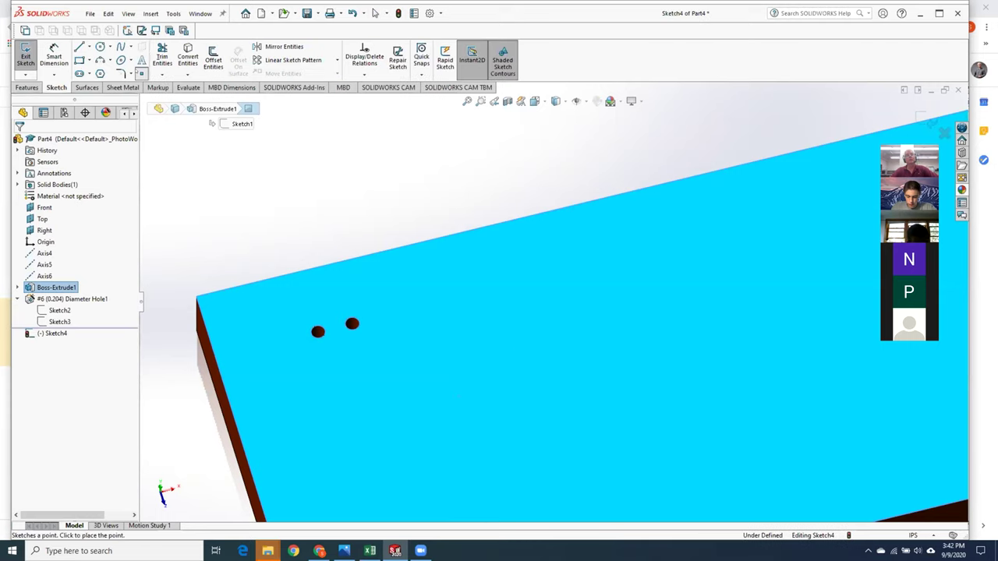
pyautogui.click(448, 302)
pyautogui.click(536, 264)
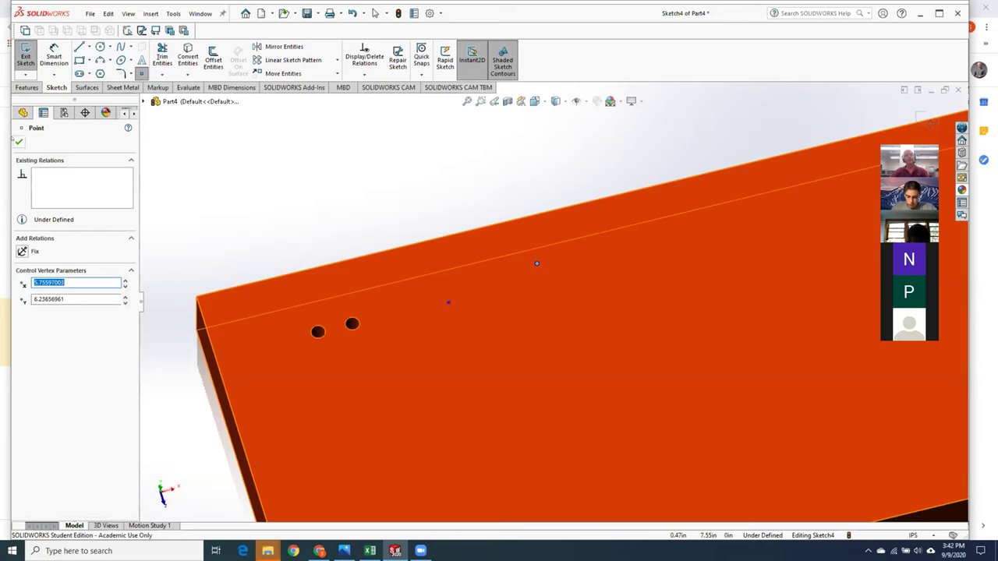
pyautogui.click(18, 141)
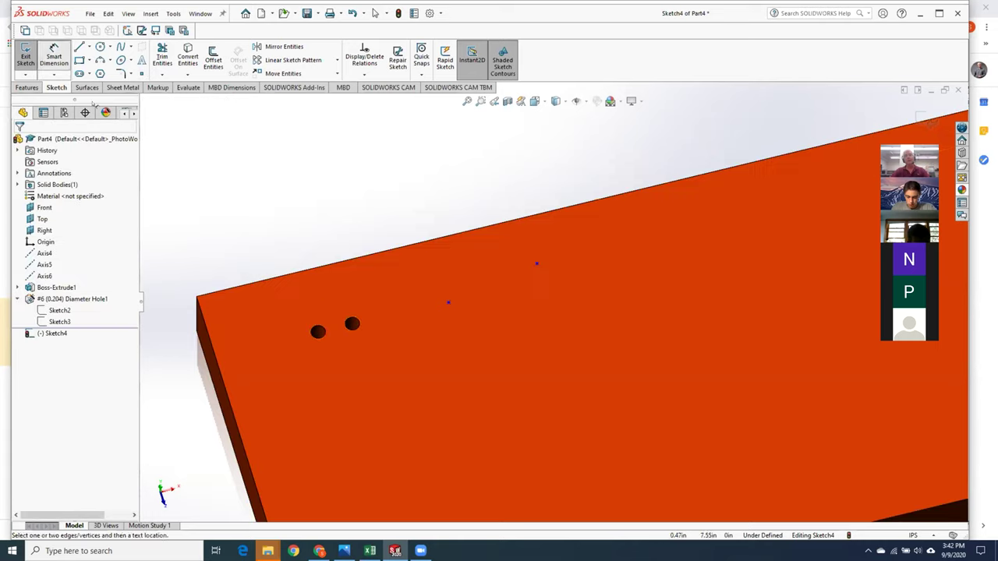
# Step: Dimension the sketch point nearer the holes from the plate's back edge and from its left end edge
pyautogui.click(426, 237)
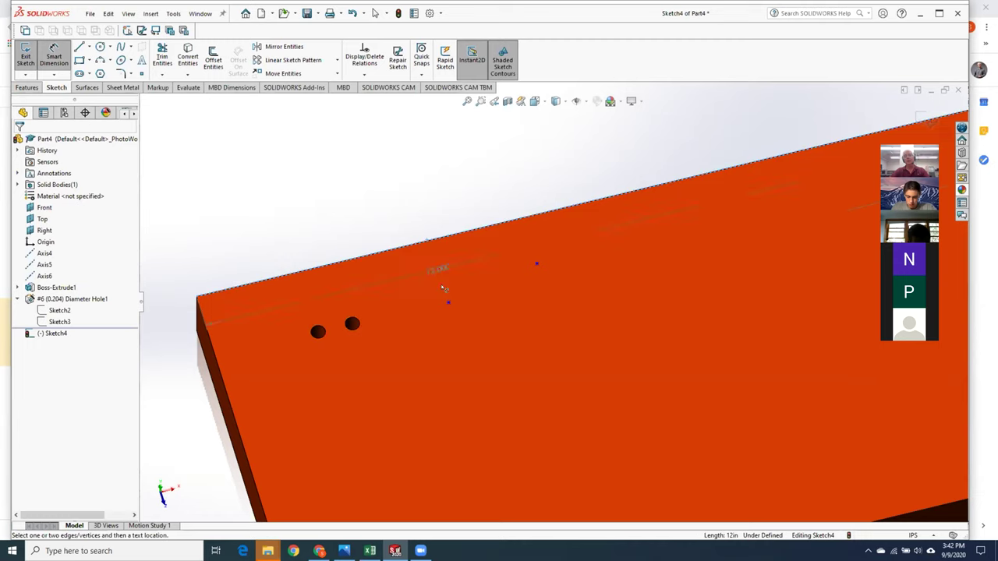
pyautogui.click(536, 264)
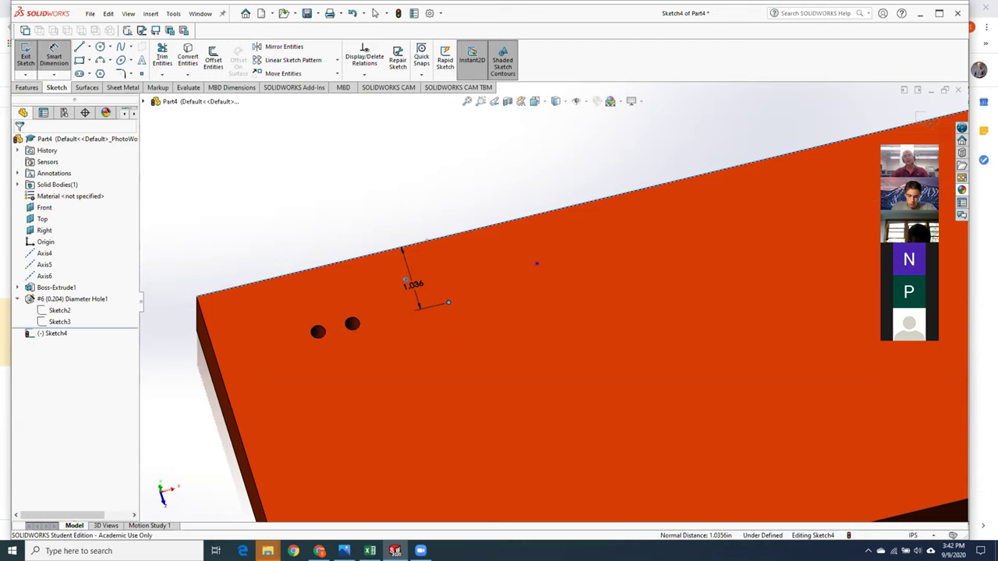
pyautogui.click(409, 284)
pyautogui.click(368, 270)
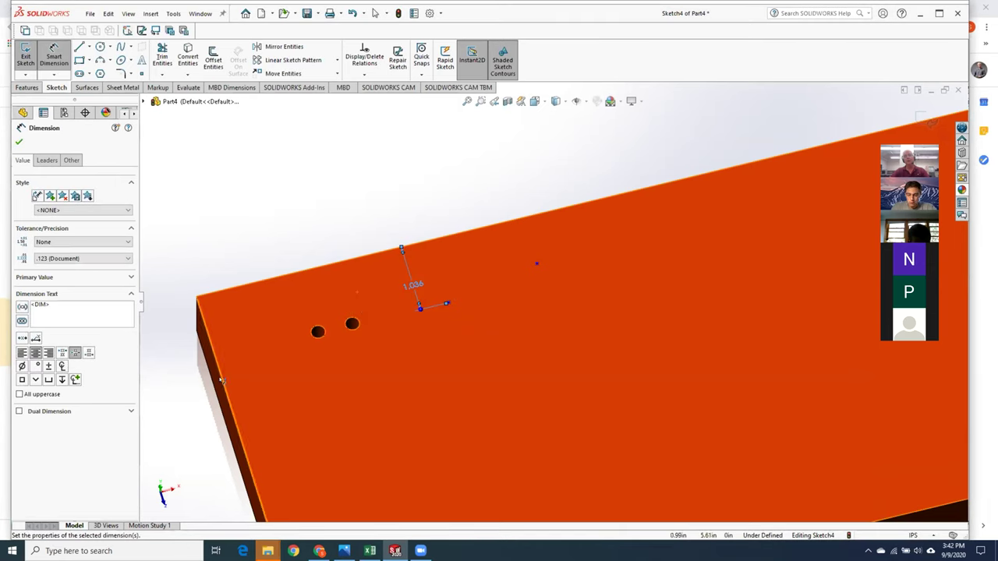
pyautogui.click(447, 303)
pyautogui.click(215, 366)
pyautogui.click(270, 355)
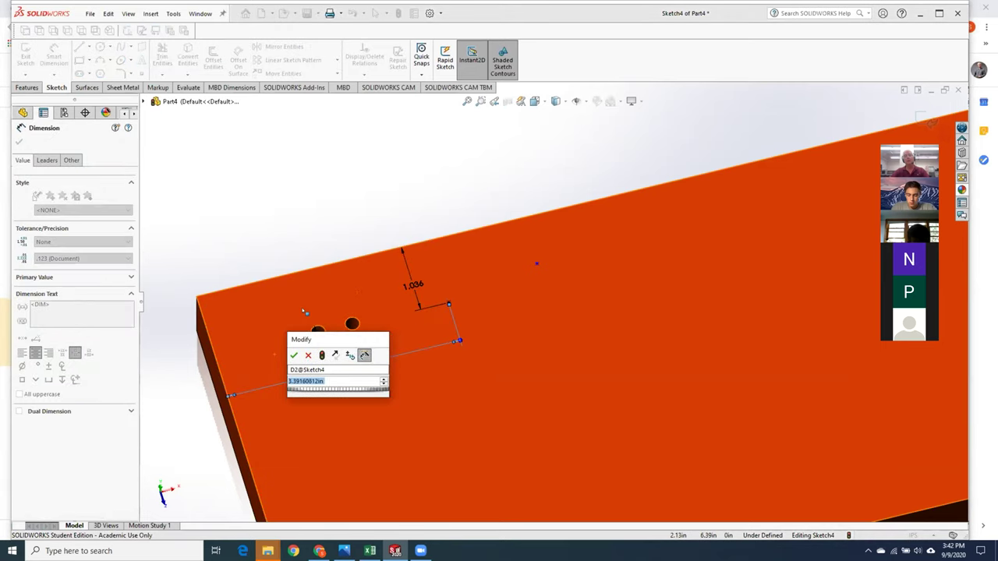
pyautogui.click(294, 355)
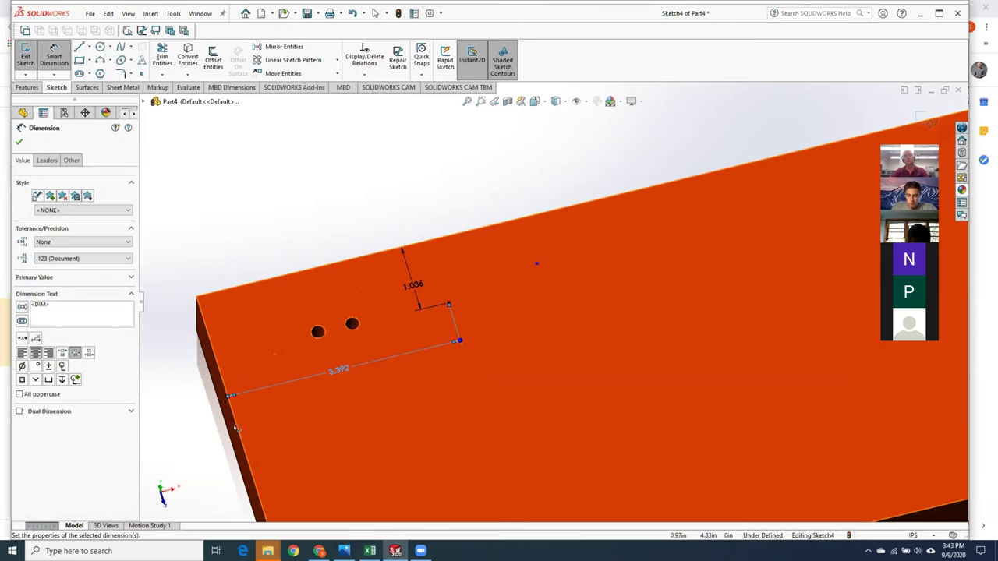
# Step: Dimension the sketch point farther from the holes from the plate's left end edge and back edge, and close the sketch
pyautogui.click(238, 427)
pyautogui.click(537, 263)
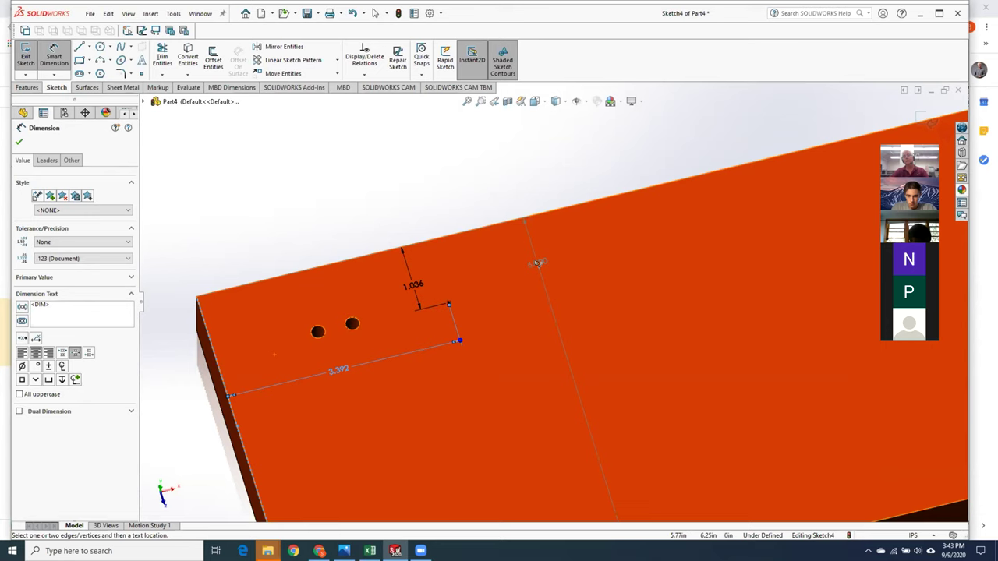
pyautogui.click(440, 401)
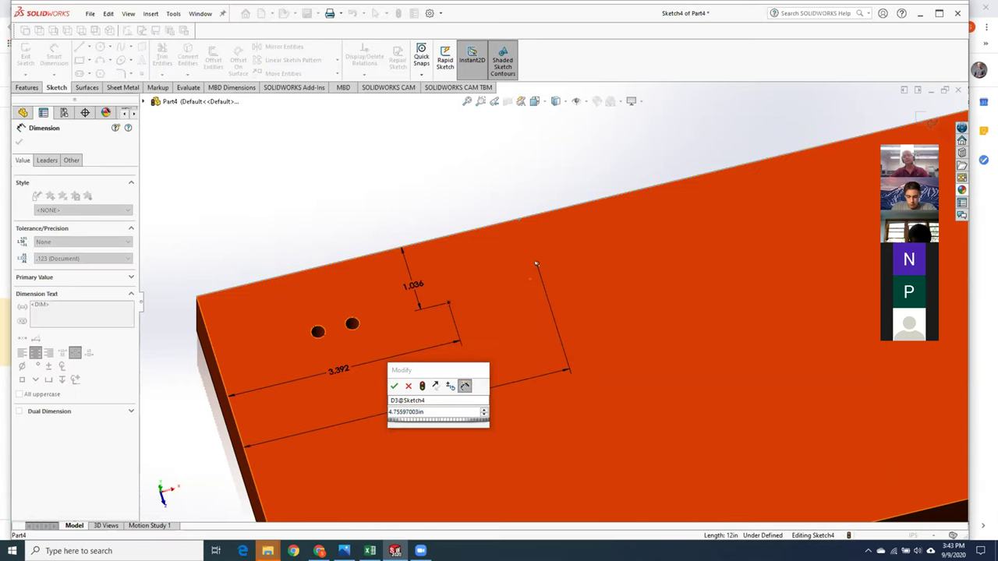
pyautogui.click(389, 411)
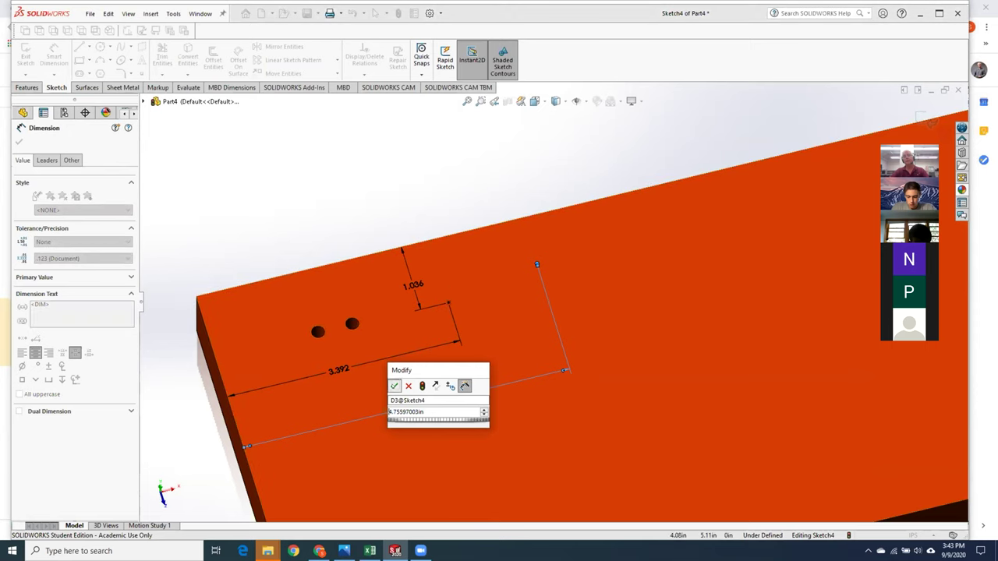
pyautogui.press('Return')
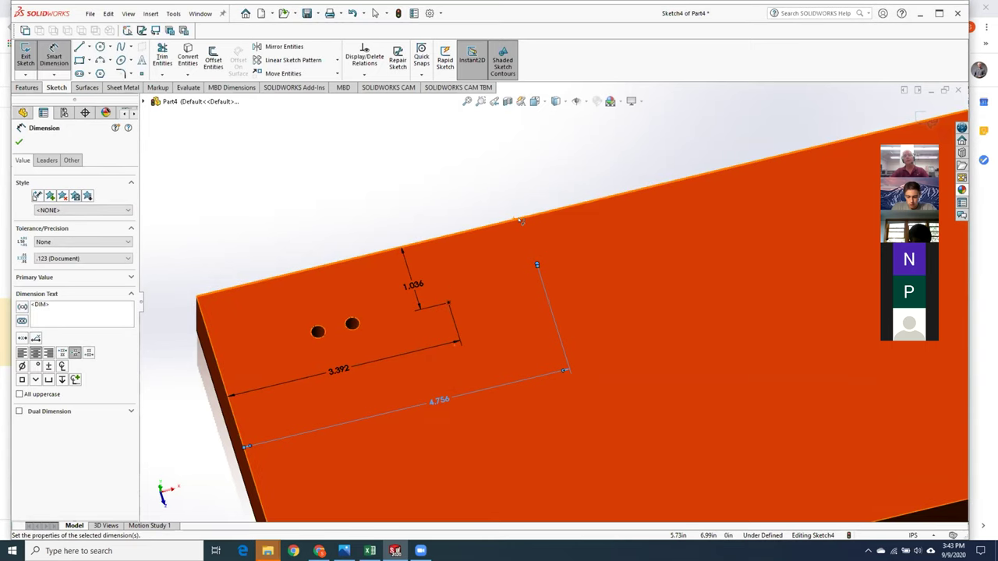
pyautogui.click(536, 265)
pyautogui.click(491, 263)
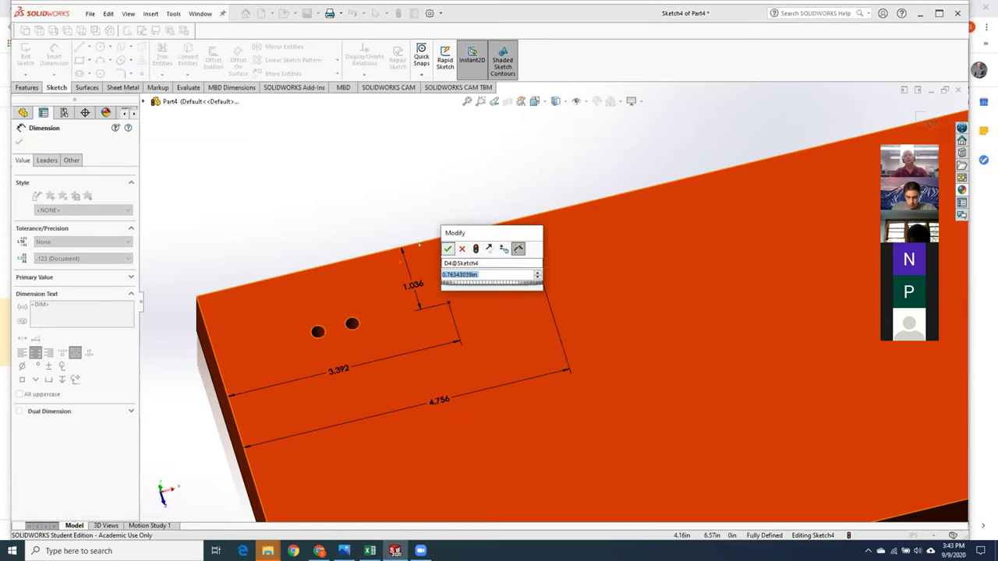
pyautogui.click(448, 248)
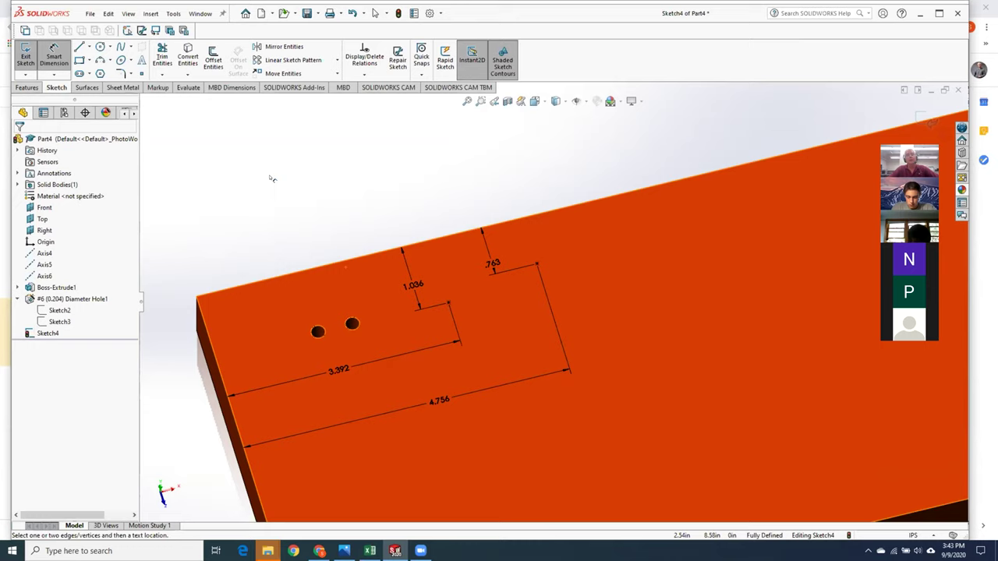
pyautogui.click(26, 54)
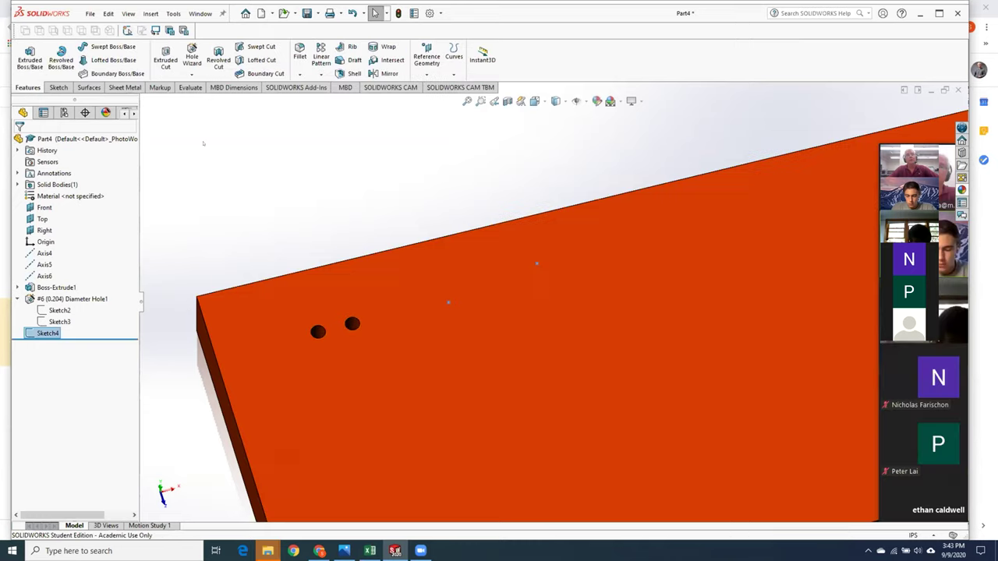
# Step: Start a Hole Wizard hole on the plate's top face with size 1/4 and custom sizing switched off
pyautogui.click(409, 436)
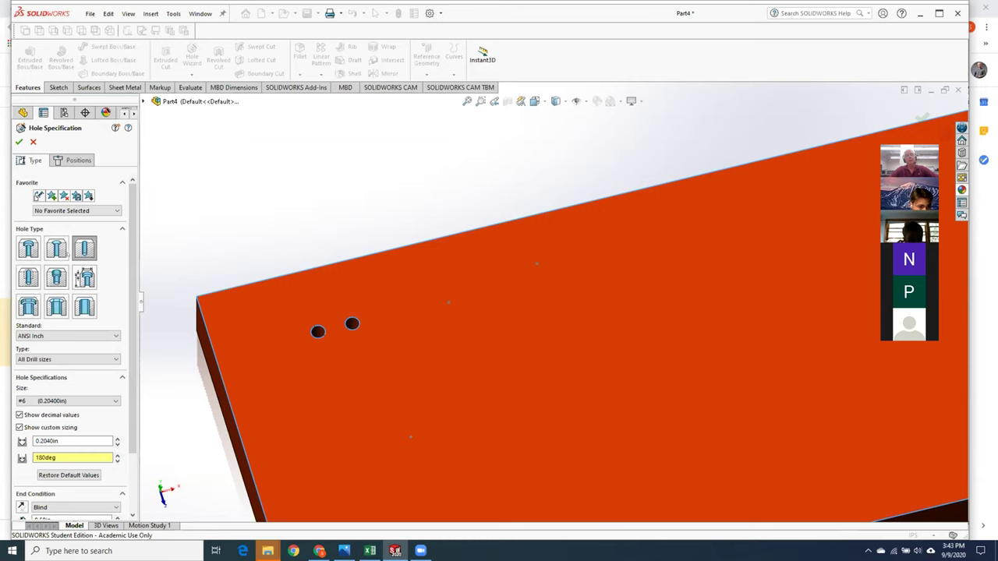
pyautogui.click(92, 257)
pyautogui.click(103, 400)
pyautogui.scroll(-2, 95, 459)
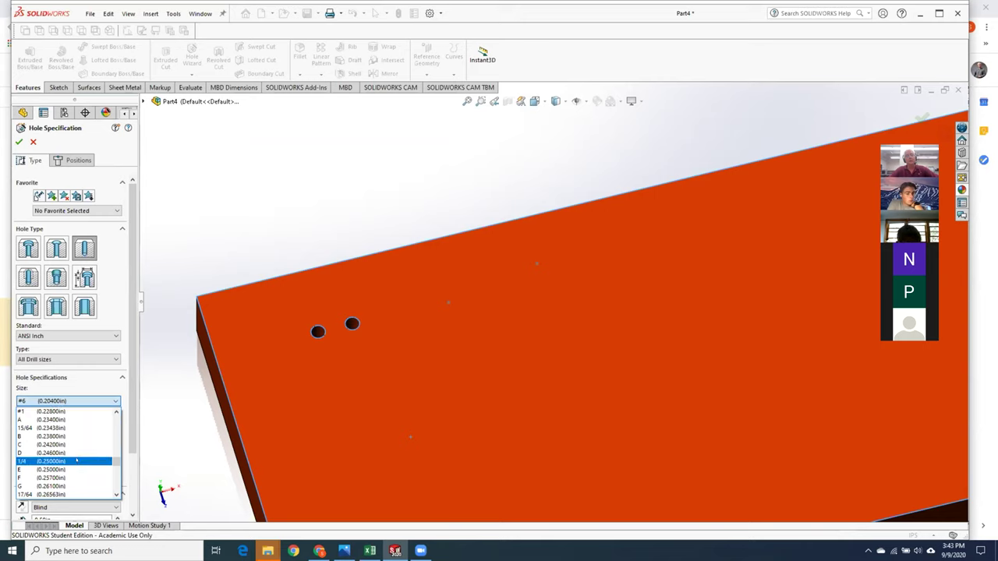
pyautogui.click(95, 461)
pyautogui.click(19, 427)
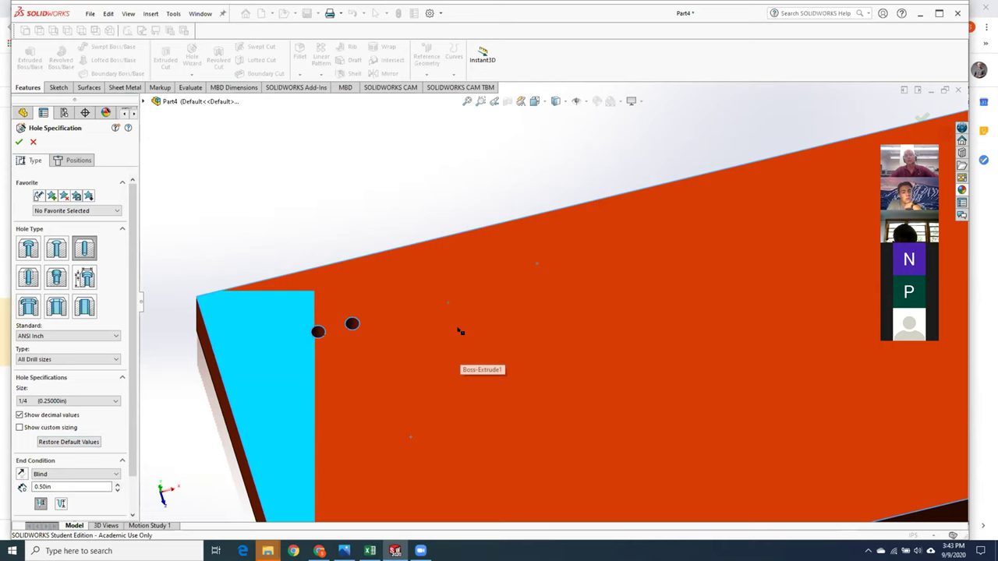
# Step: Position two of the 1/4 in holes on the two existing sketch points and create them
pyautogui.click(78, 160)
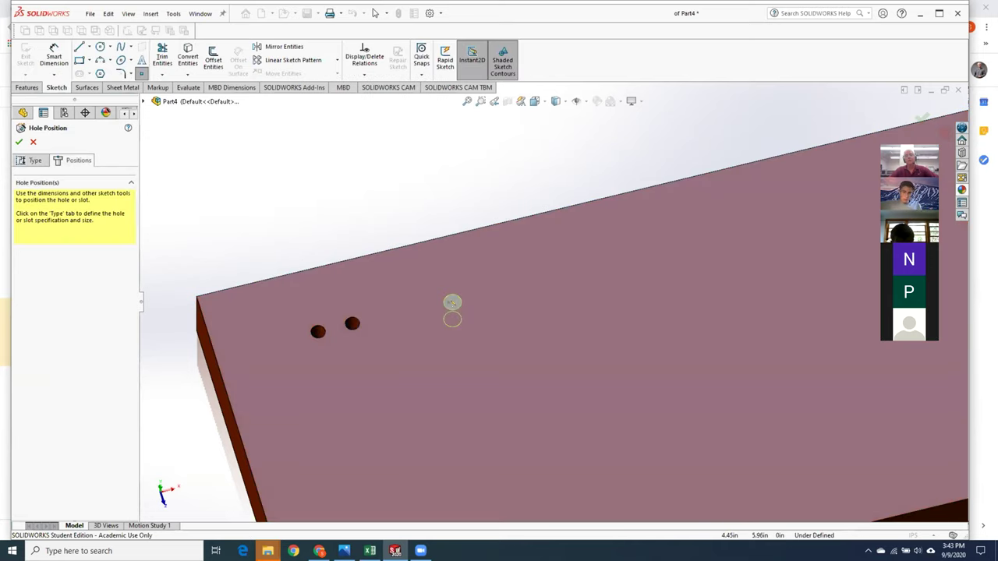
pyautogui.click(497, 290)
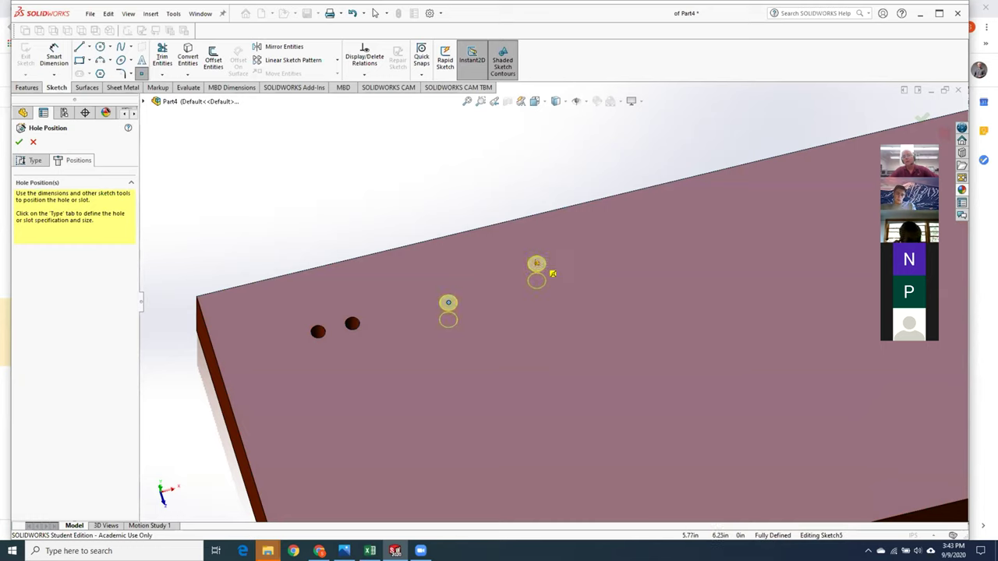
pyautogui.click(537, 263)
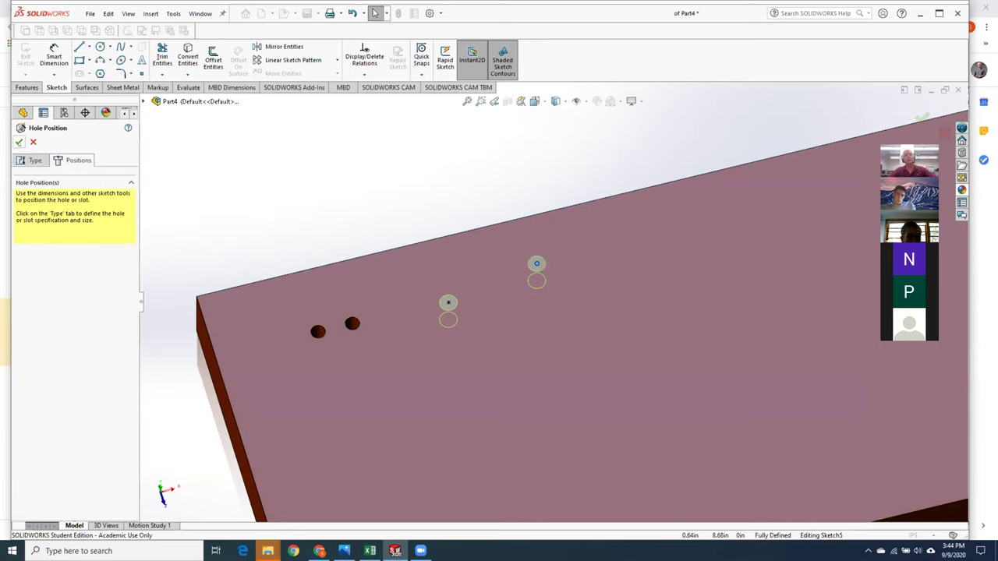
pyautogui.click(19, 141)
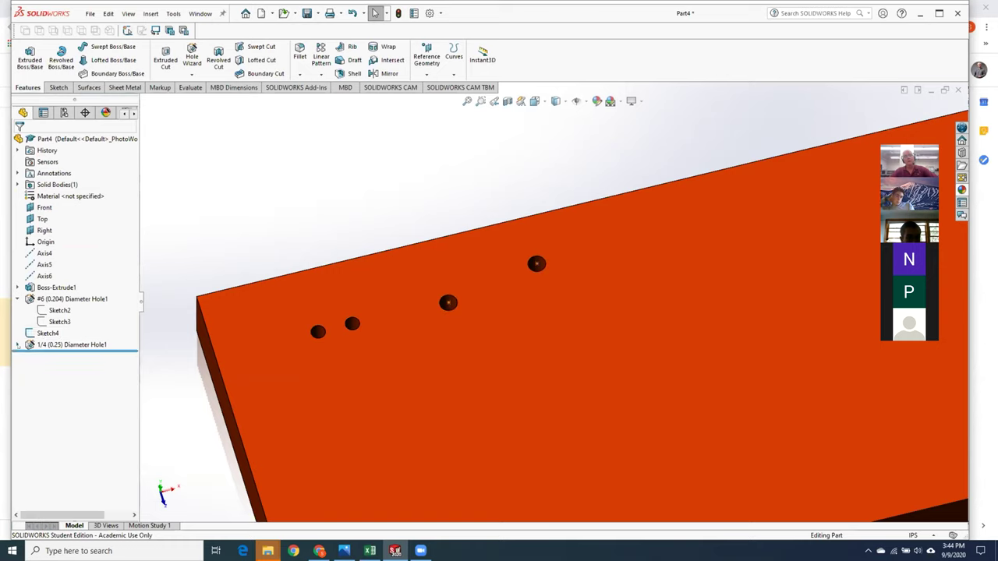
# Step: Examine the sketches under the 1/4 in hole feature and the separate sketch holding the two points
pyautogui.click(17, 345)
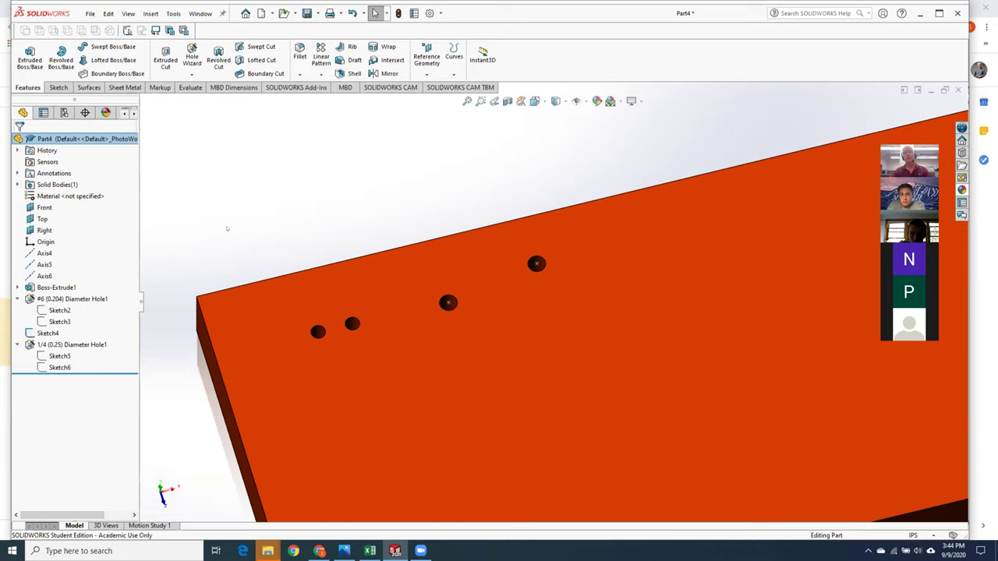
pyautogui.click(49, 333)
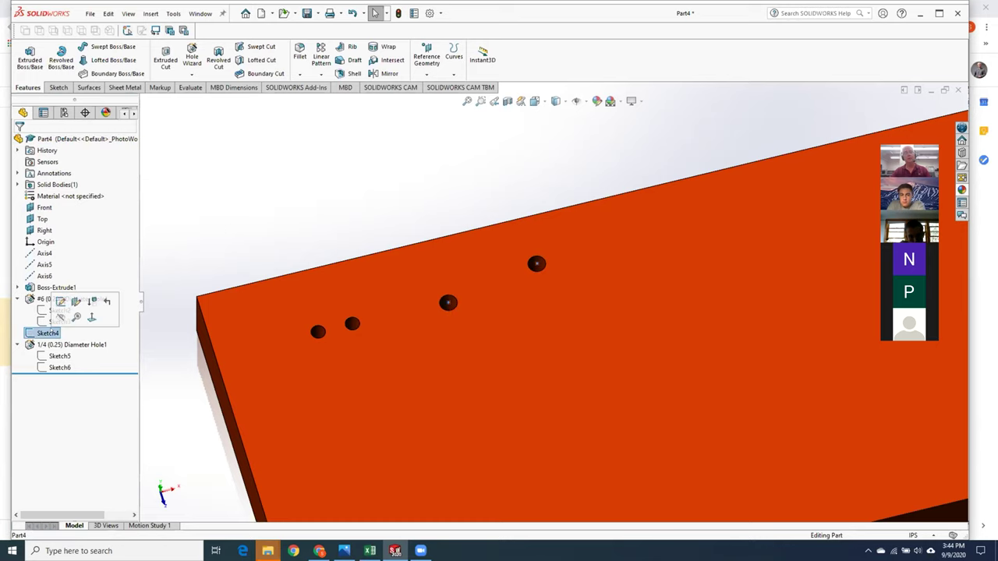
pyautogui.click(59, 355)
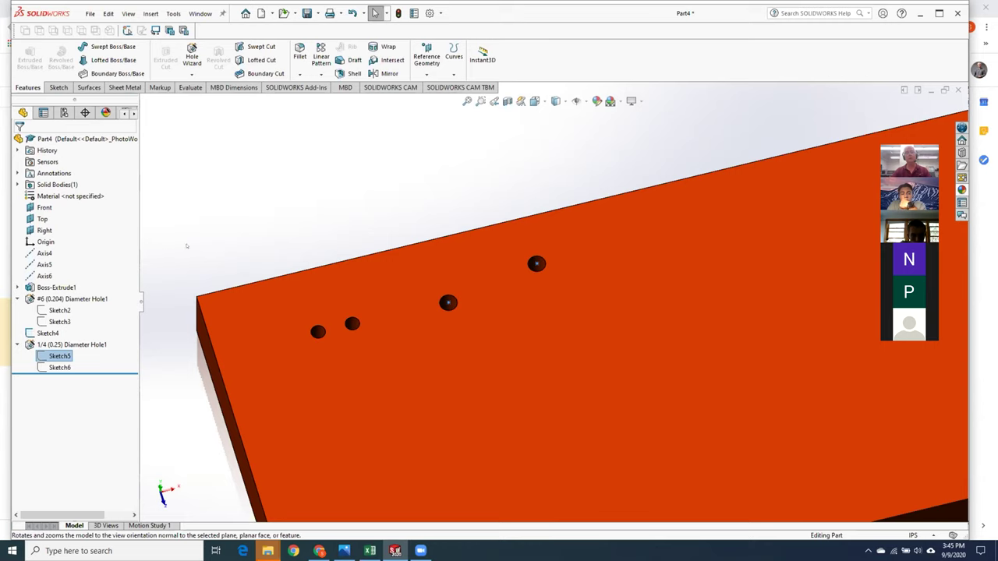
pyautogui.click(209, 236)
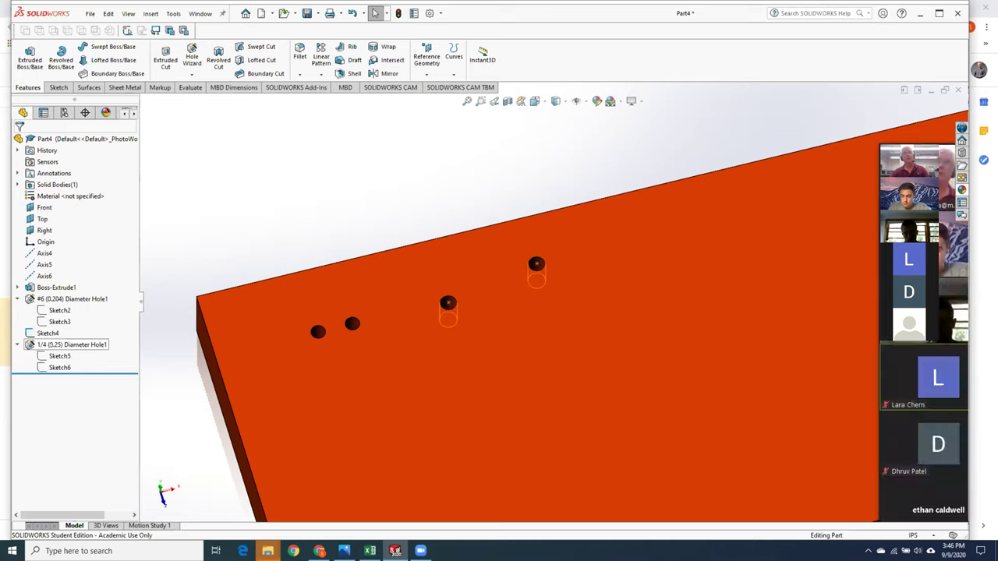
# Step: Delete the 1/4 in hole feature with its dependent sketches, and also the sketch of the two points
pyautogui.click(70, 344)
pyautogui.press('Delete')
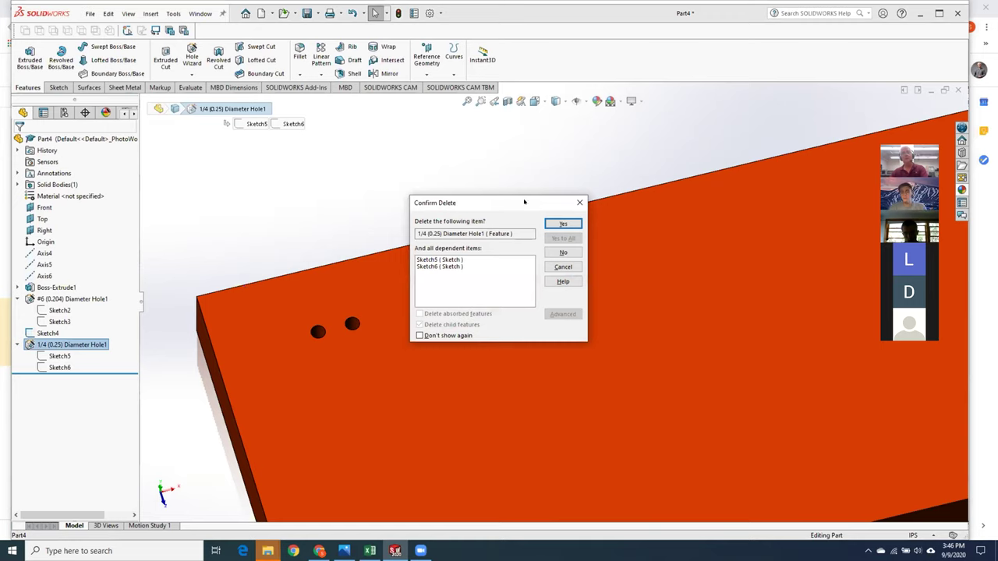
pyautogui.click(555, 226)
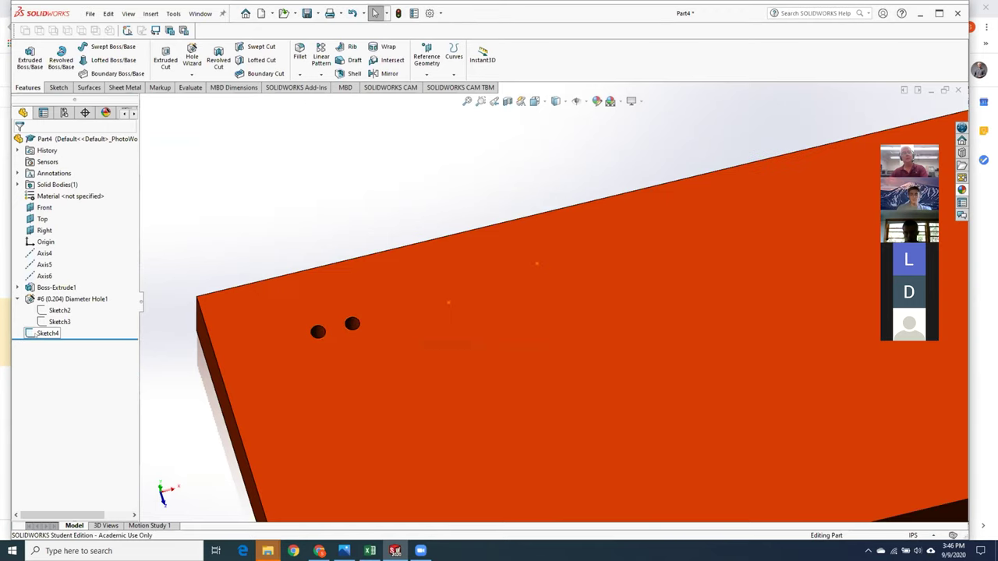
pyautogui.press('Delete')
pyautogui.click(561, 224)
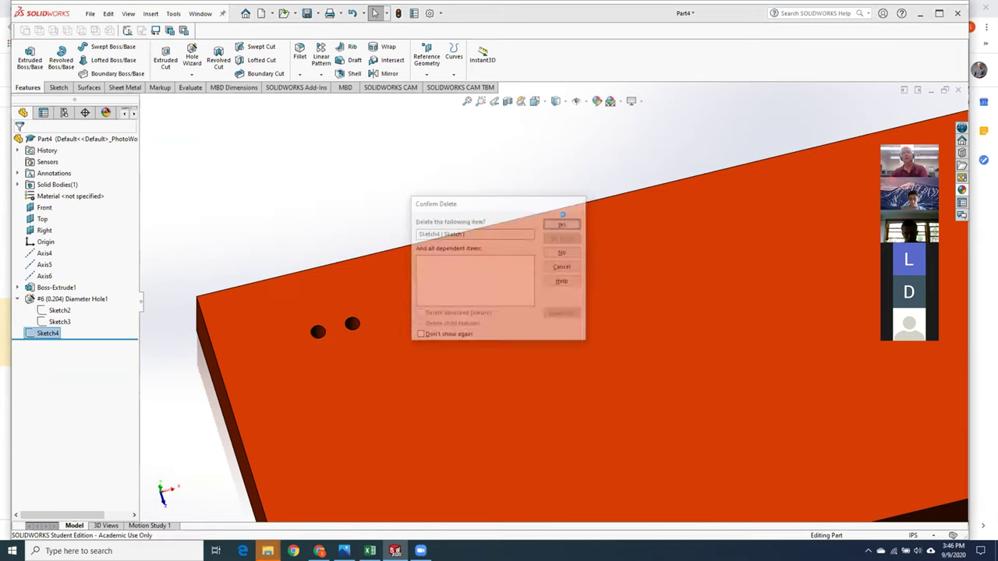
# Step: Change the whole part's appearance to bright green with RGB 73, 255, 55
pyautogui.rightClick(560, 254)
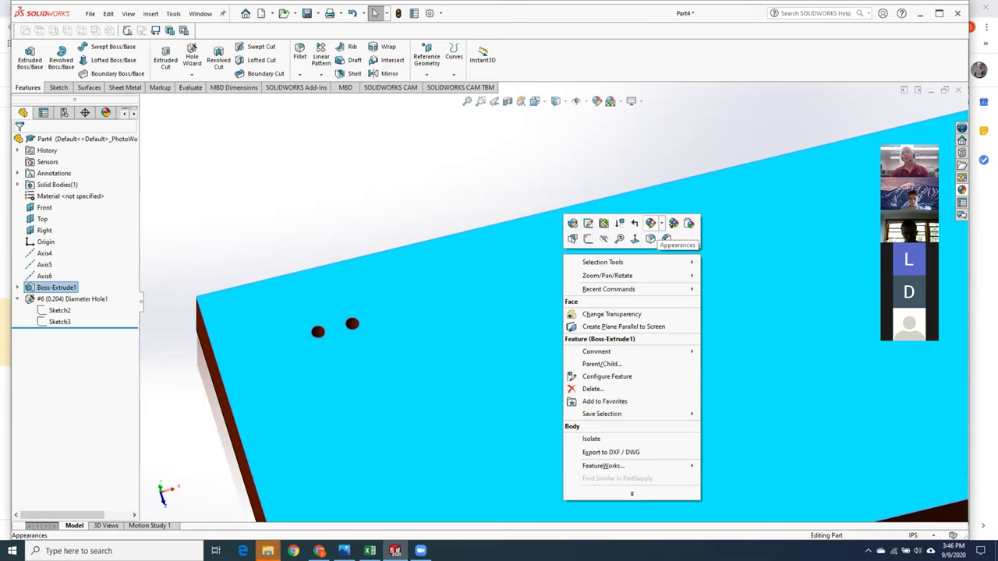
pyautogui.click(665, 239)
pyautogui.click(667, 279)
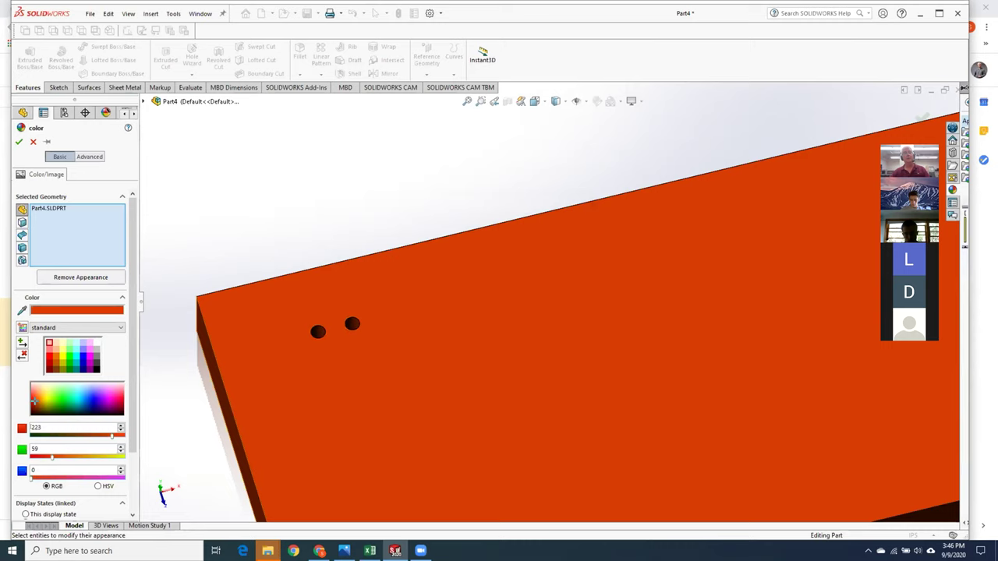
pyautogui.click(60, 396)
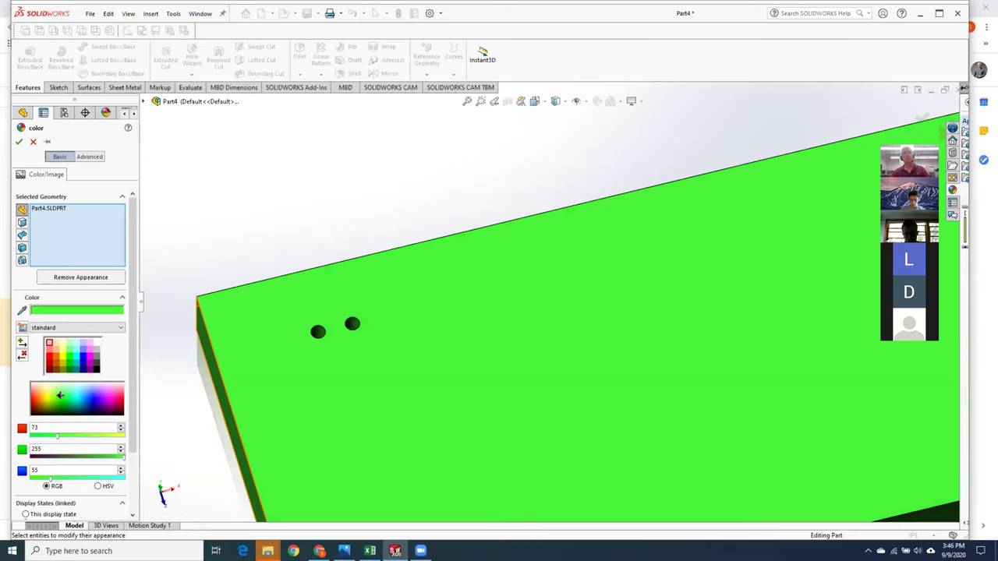
pyautogui.click(19, 141)
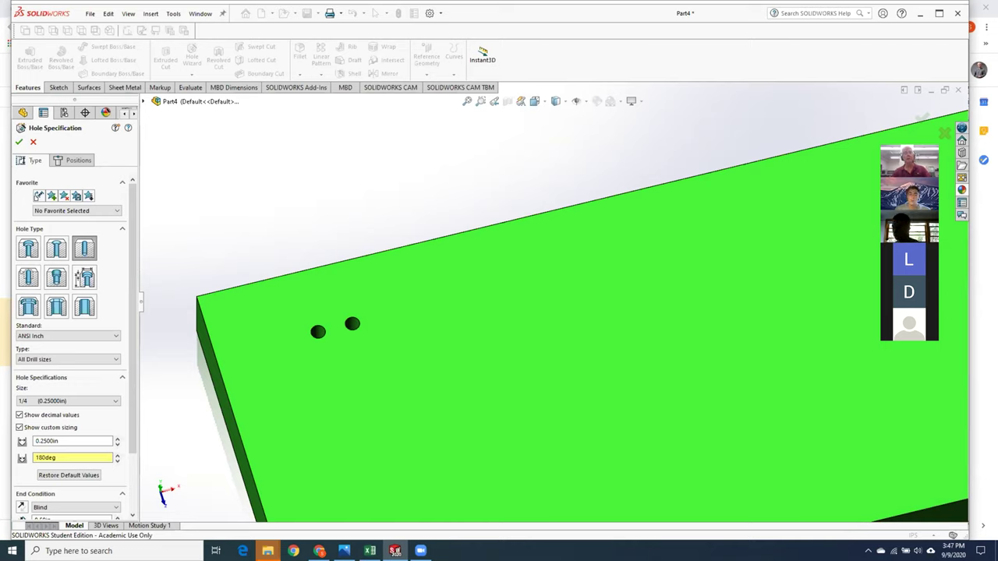
# Step: Set a new Hole Wizard hole to a straight tap of type Tapped hole, with sizing reset to defaults and custom sizing off
pyautogui.click(28, 277)
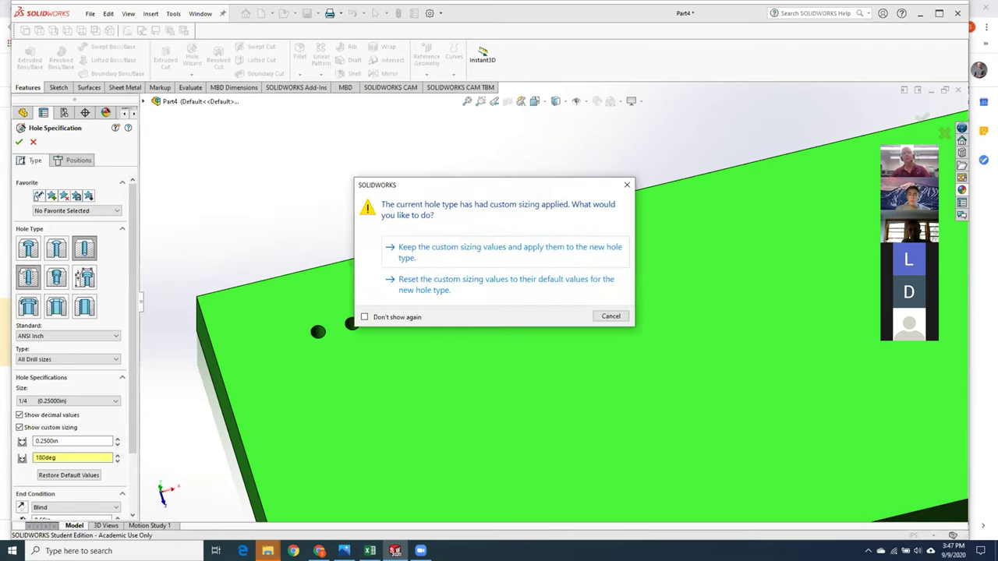
pyautogui.click(460, 293)
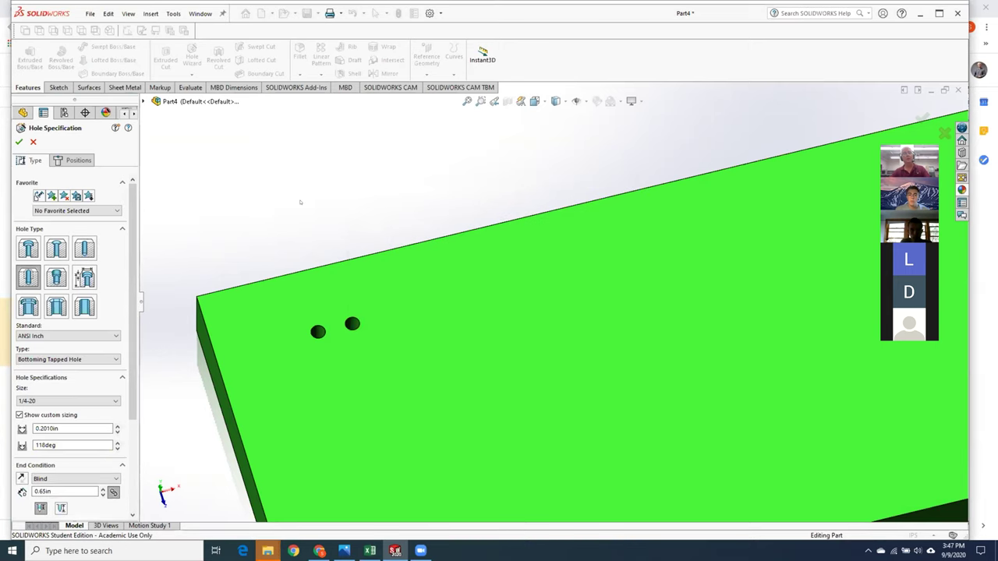
pyautogui.click(20, 414)
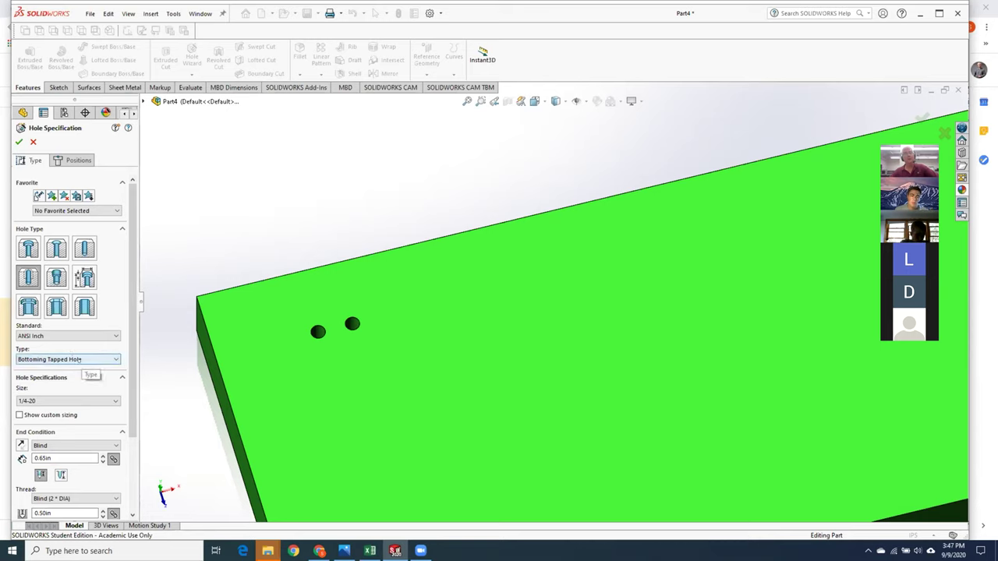
pyautogui.click(79, 360)
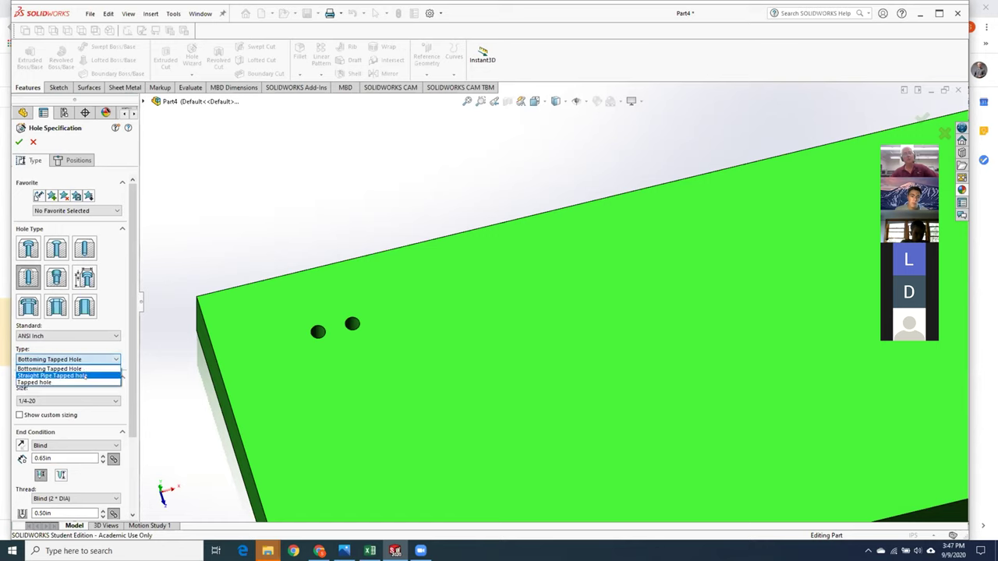
pyautogui.click(84, 382)
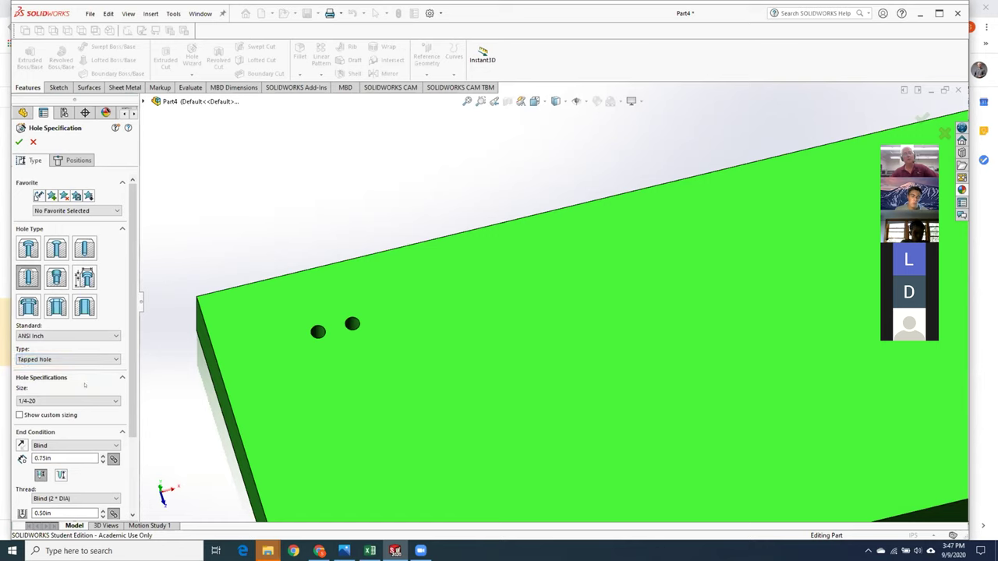
pyautogui.scroll(-3, 84, 384)
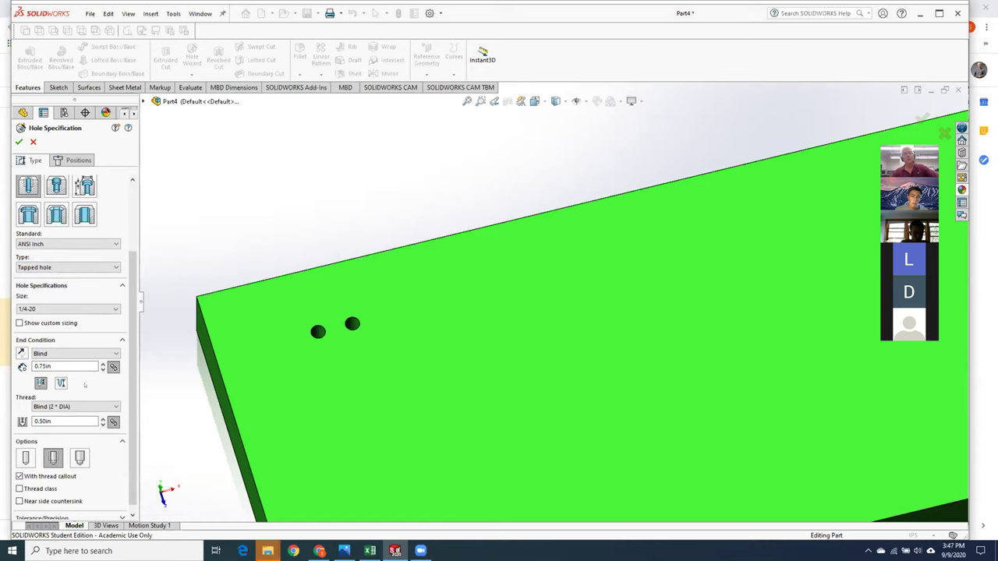
# Step: Set the tapped hole's size to 5/16-18 and its end condition to Through All
pyautogui.click(67, 309)
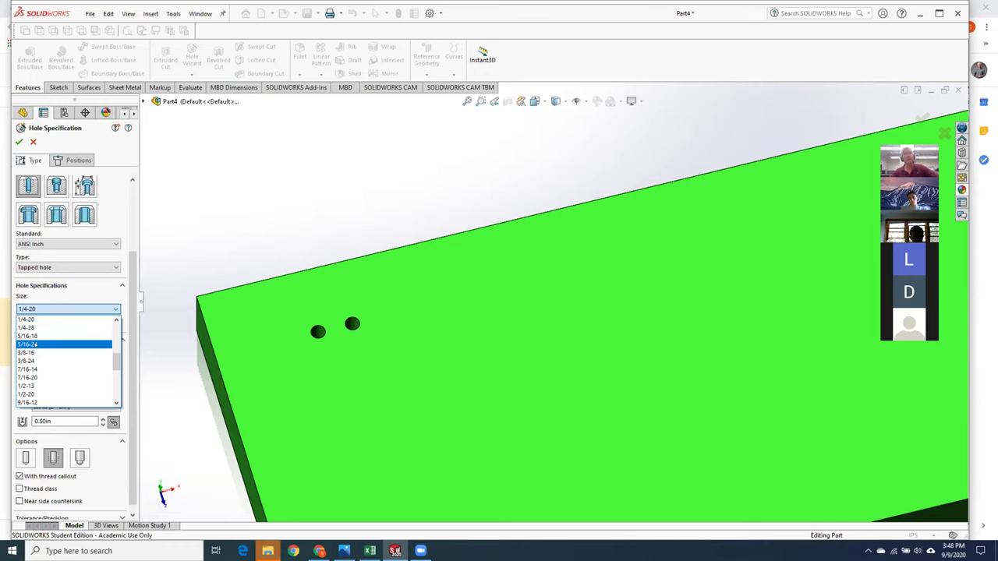
pyautogui.click(31, 336)
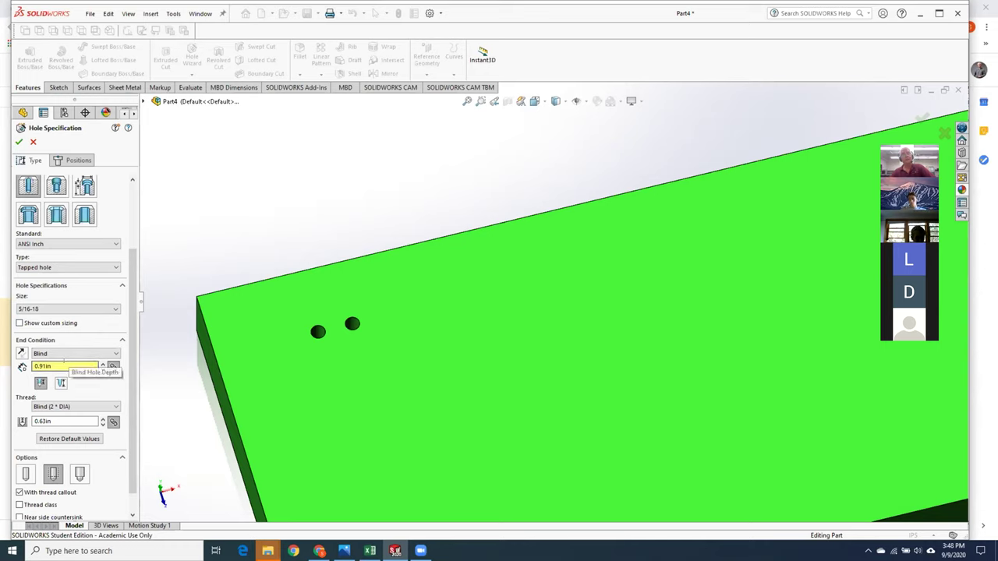
pyautogui.click(68, 354)
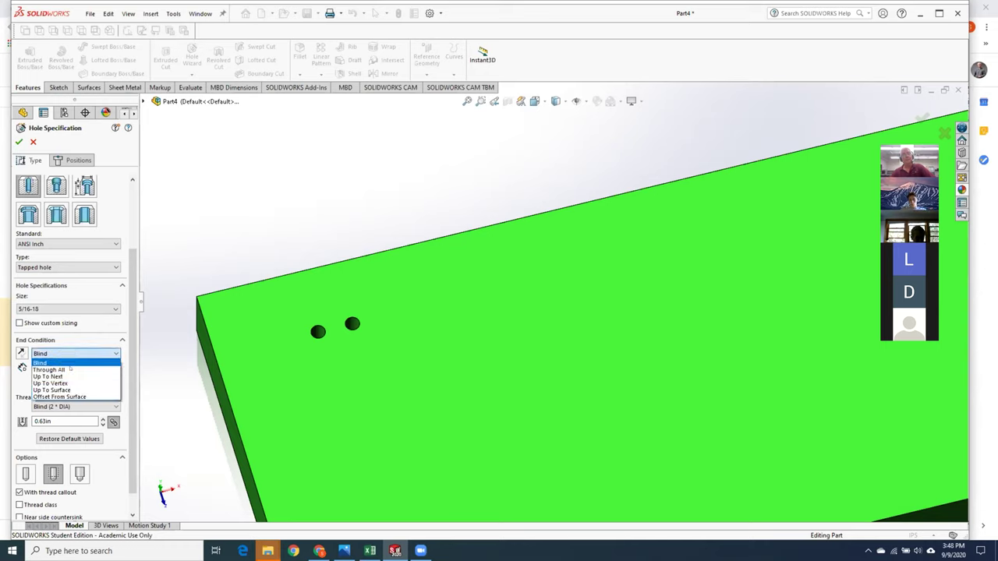
pyautogui.click(49, 369)
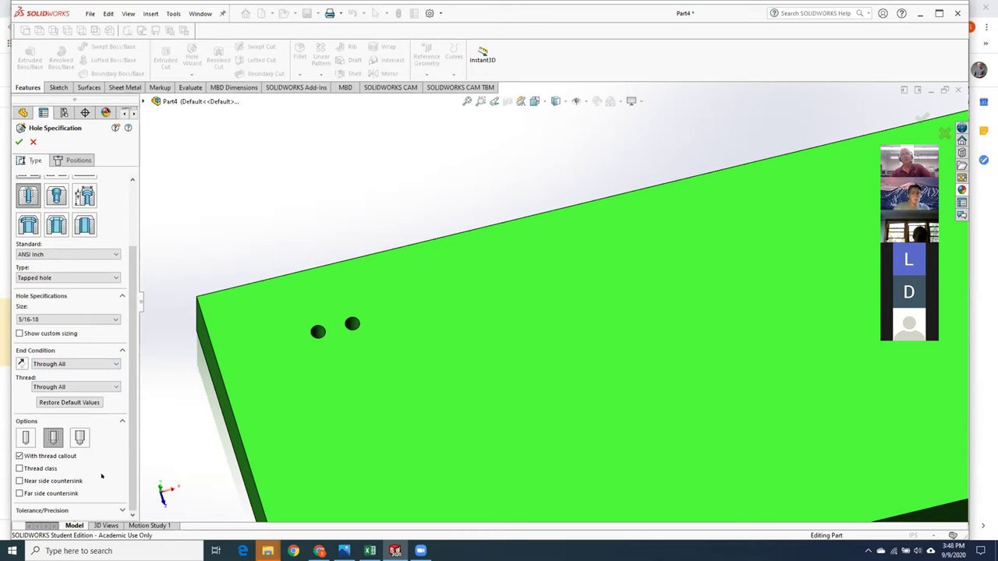
# Step: Place two tapped hole points about 0.86 in apart on the plate's top face, beside the two #6 holes
pyautogui.click(69, 160)
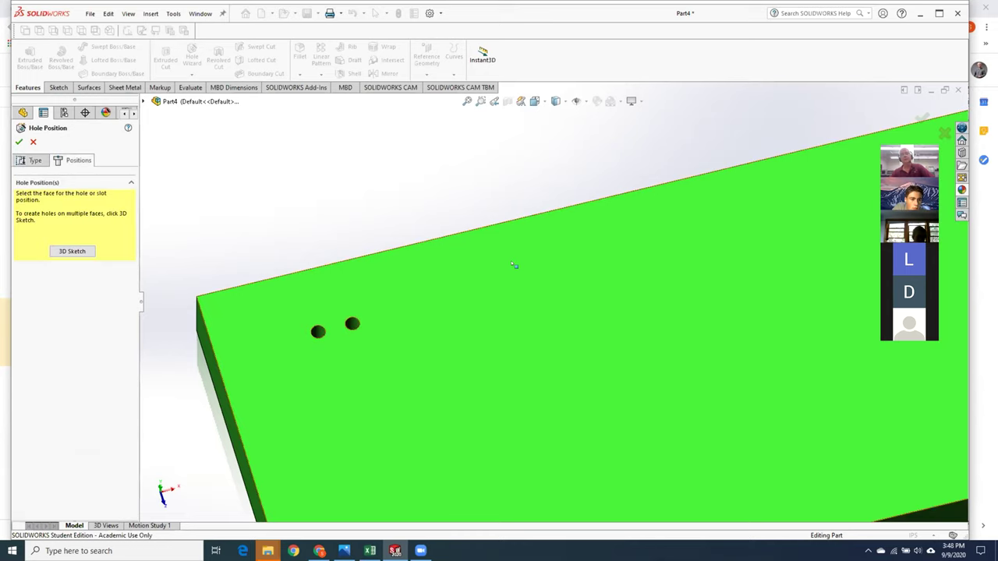
pyautogui.click(409, 302)
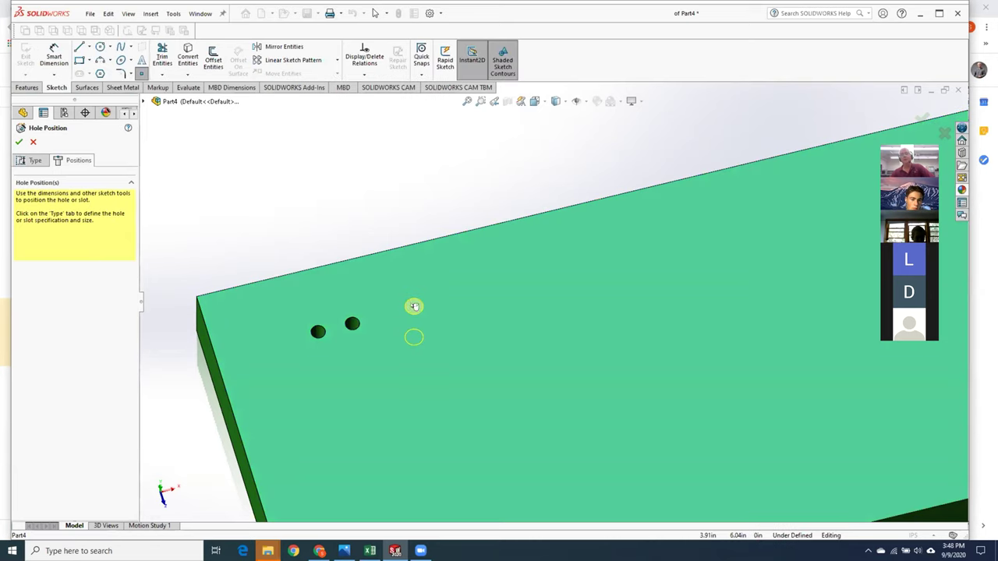
pyautogui.click(473, 293)
# Step: Dimension the first tapped hole point 1 in from the plate's long back edge
pyautogui.click(53, 58)
pyautogui.click(395, 248)
pyautogui.click(414, 306)
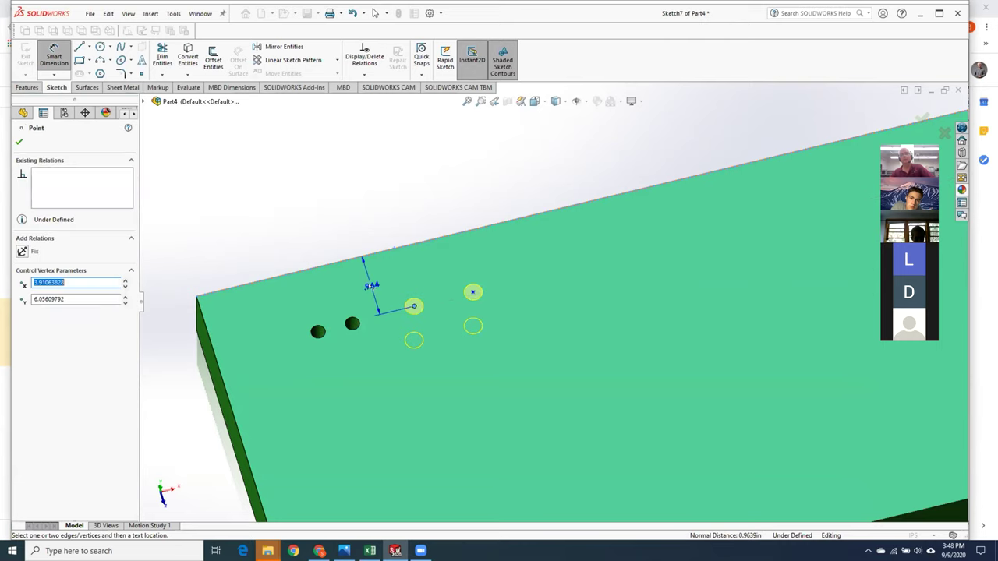
pyautogui.click(371, 286)
pyautogui.write('1')
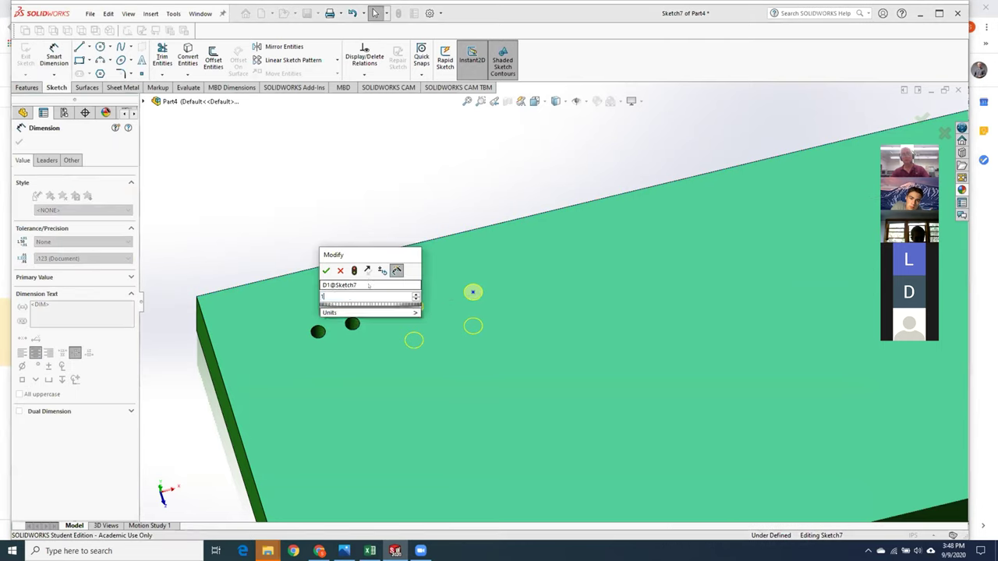
pyautogui.press('Return')
# Step: Dimension the second tapped hole point from the same long edge, and its spacing from the first point
pyautogui.click(468, 229)
pyautogui.click(473, 292)
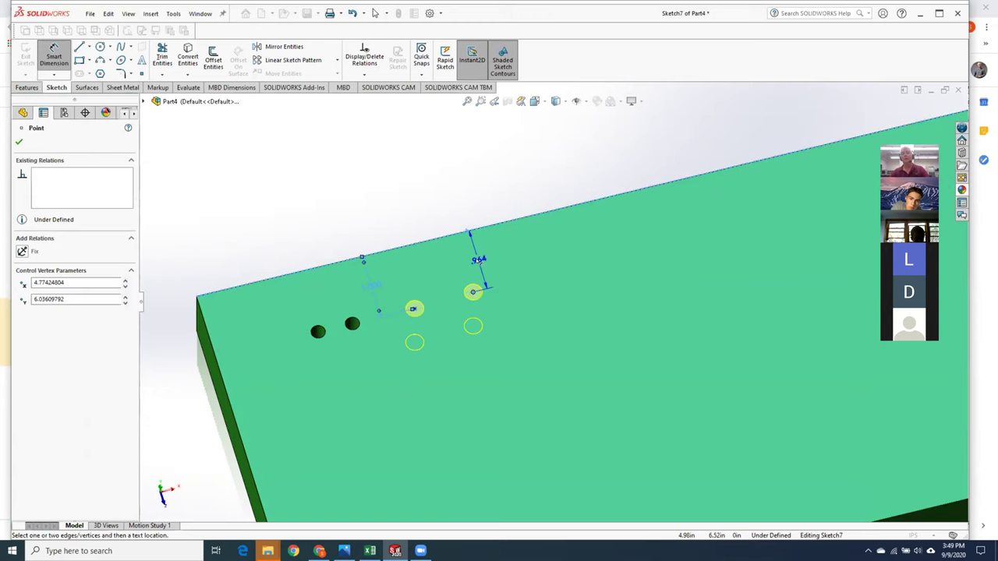
pyautogui.click(478, 259)
pyautogui.press('Return')
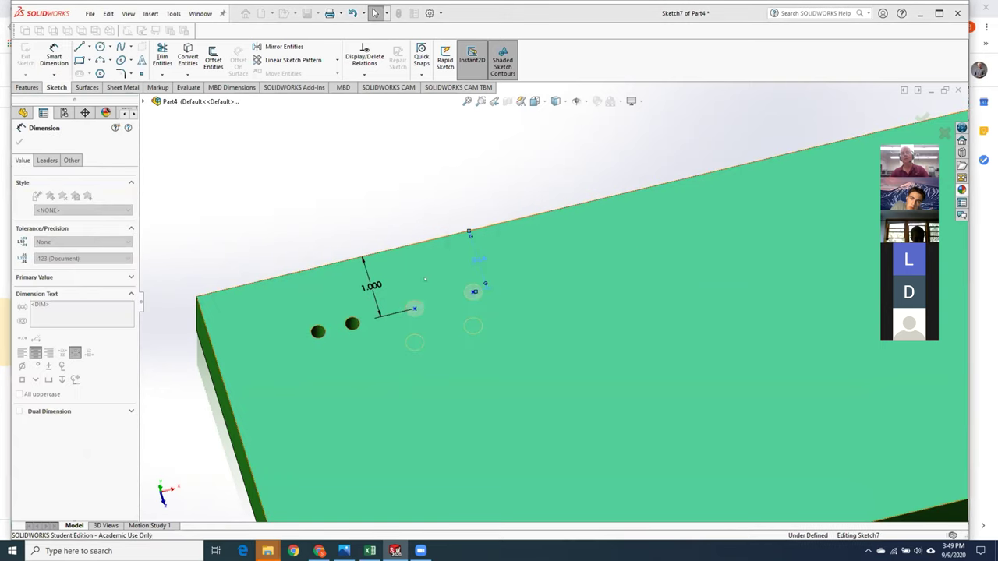
pyautogui.click(473, 291)
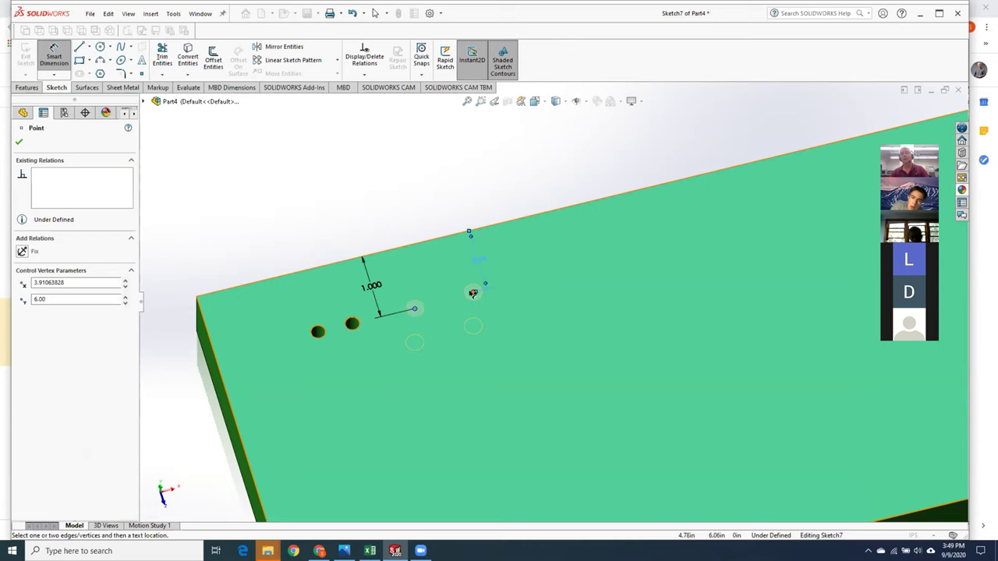
pyautogui.click(446, 318)
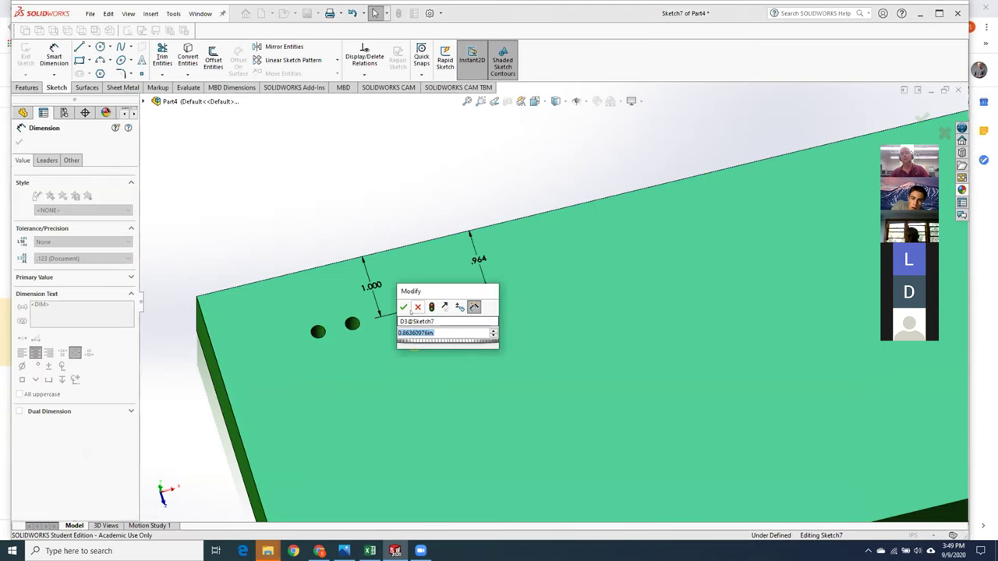
pyautogui.click(404, 307)
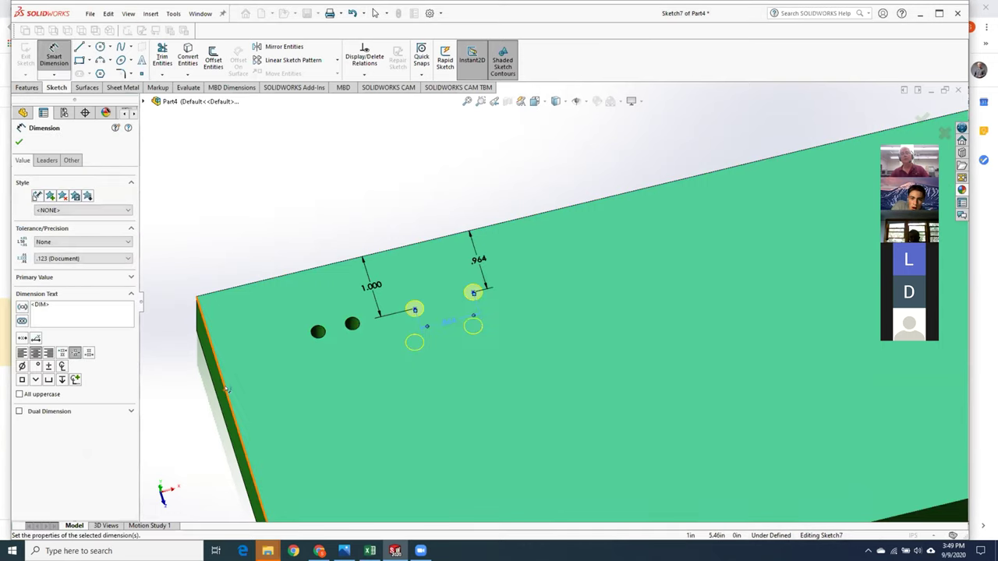
# Step: Dimension the first tapped hole point from the plate's short side edge and finish the 5/16-18 tapped hole feature
pyautogui.click(226, 398)
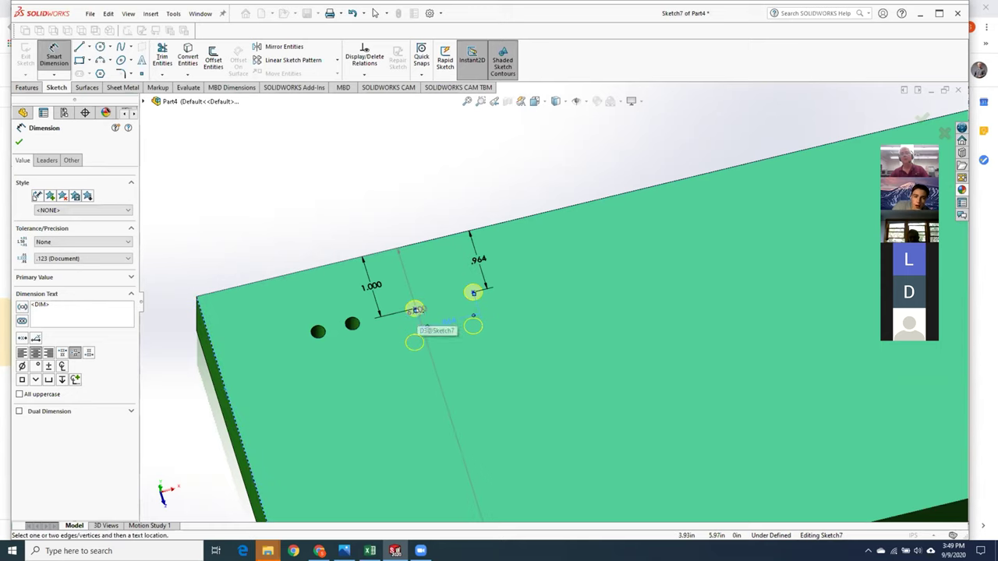
pyautogui.click(414, 309)
pyautogui.click(343, 365)
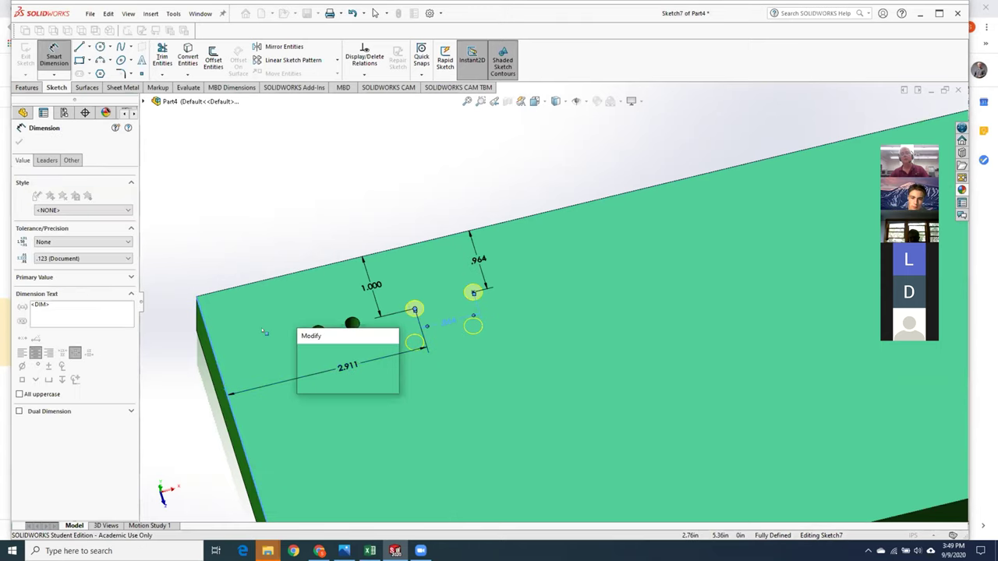
pyautogui.click(305, 350)
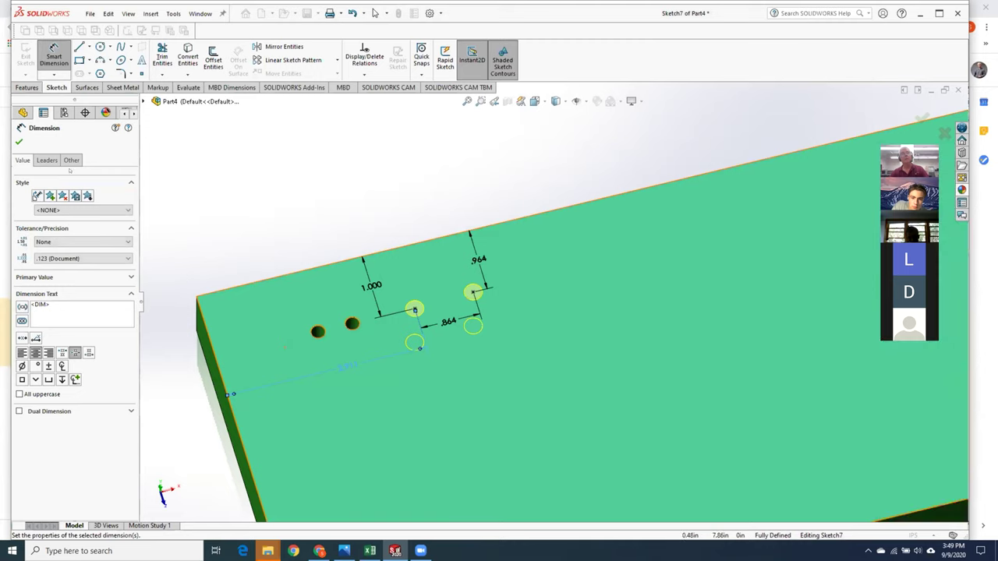
pyautogui.click(19, 141)
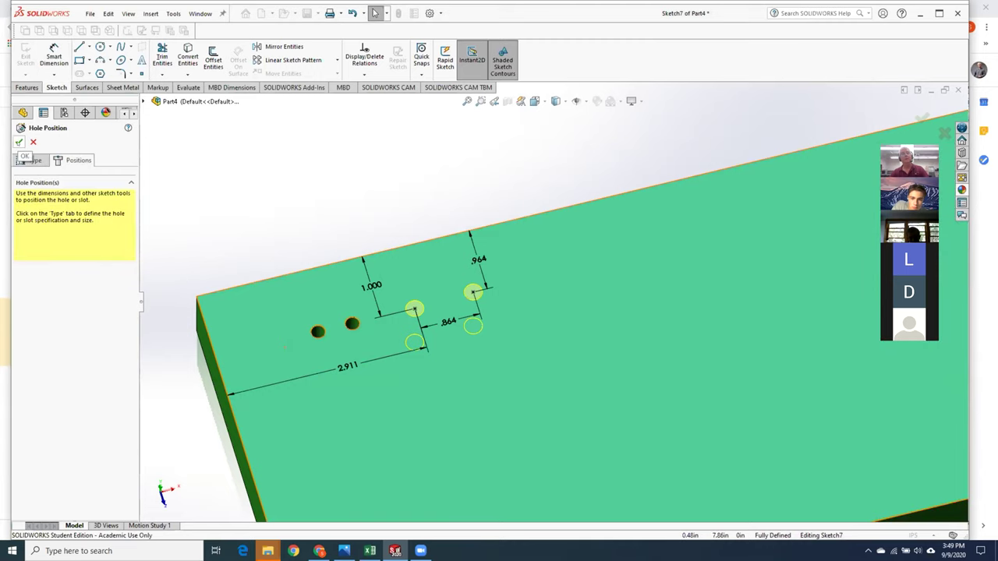
pyautogui.click(19, 141)
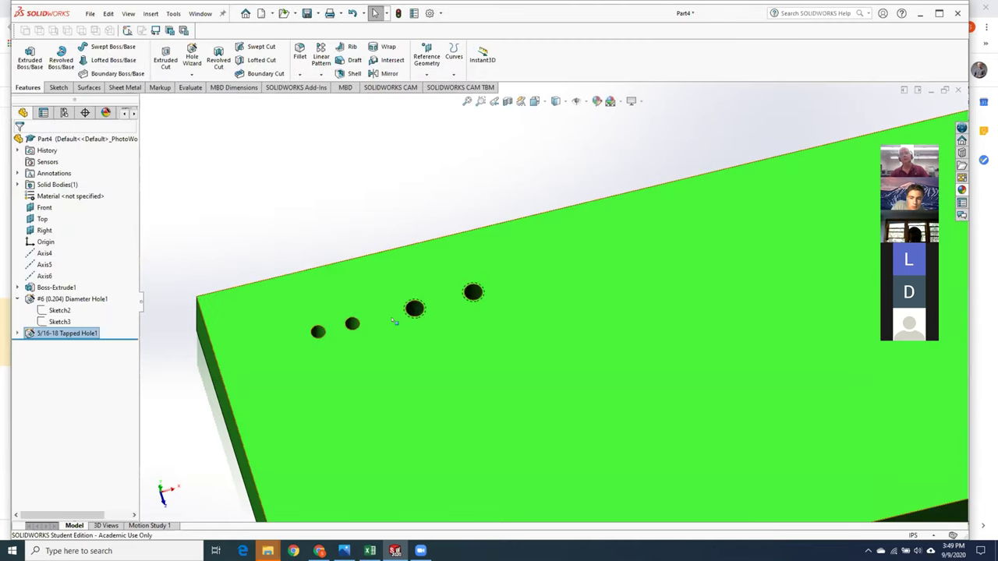
# Step: Try to measure the cosmetic thread circle of the 5/16-18 tapped hole nearest the #6 holes
pyautogui.scroll(-3, 449, 311)
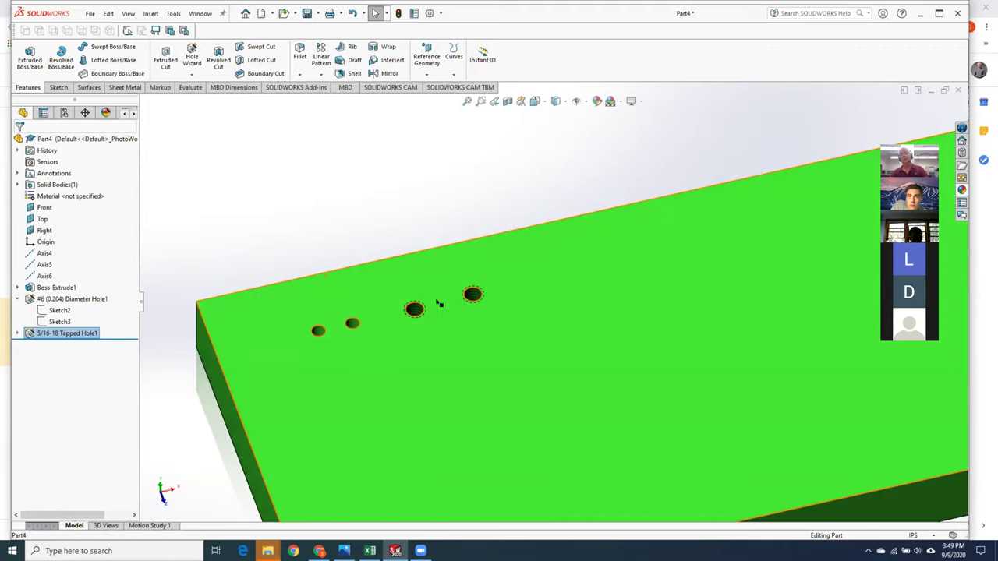
pyautogui.scroll(-4, 452, 306)
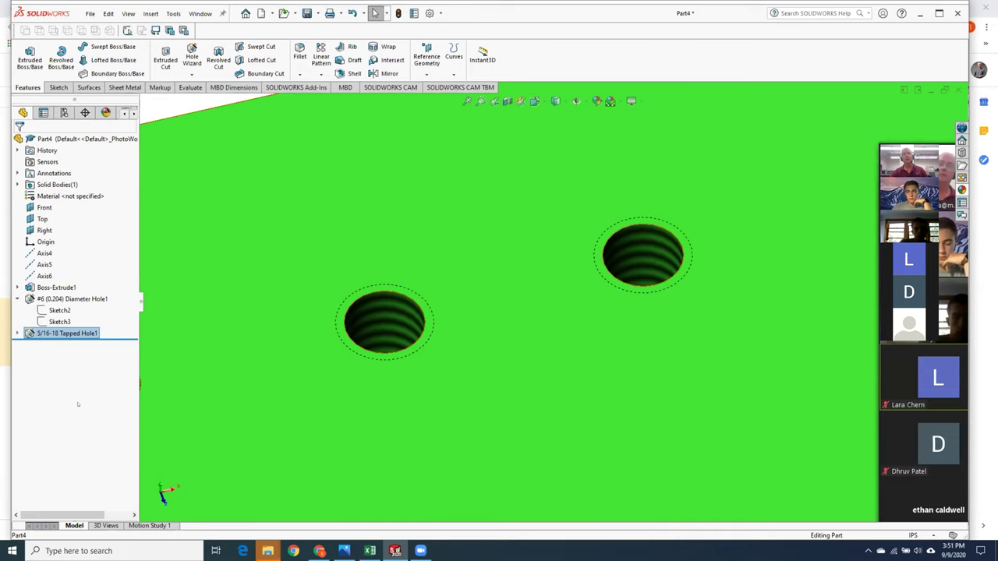
pyautogui.click(196, 353)
pyautogui.press('z')
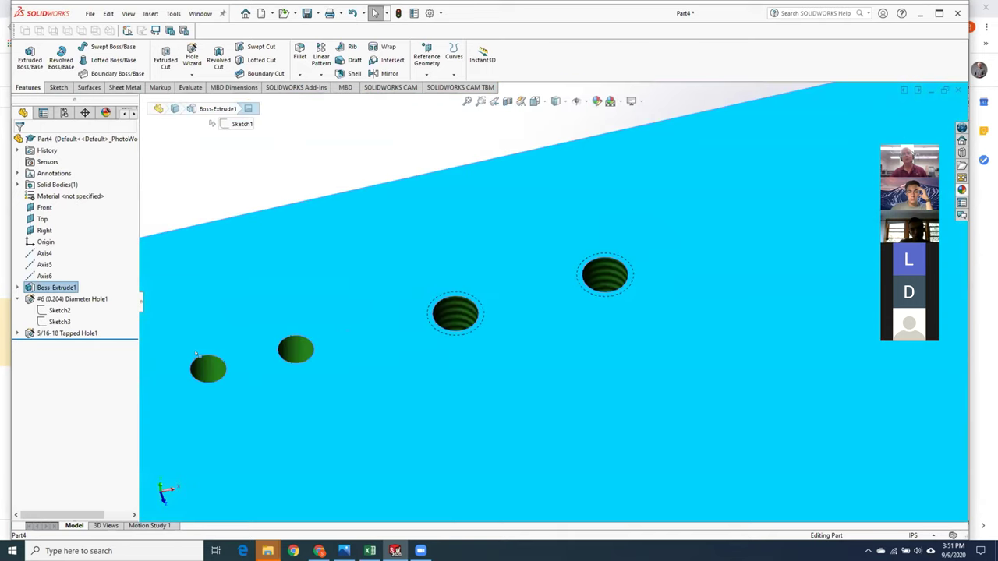
pyautogui.click(228, 178)
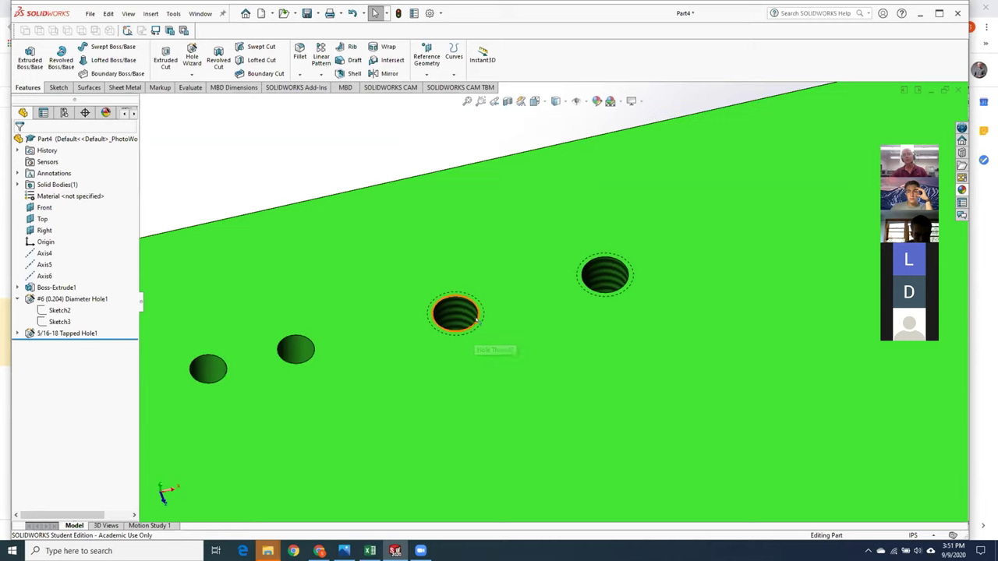
pyautogui.scroll(-5, 477, 330)
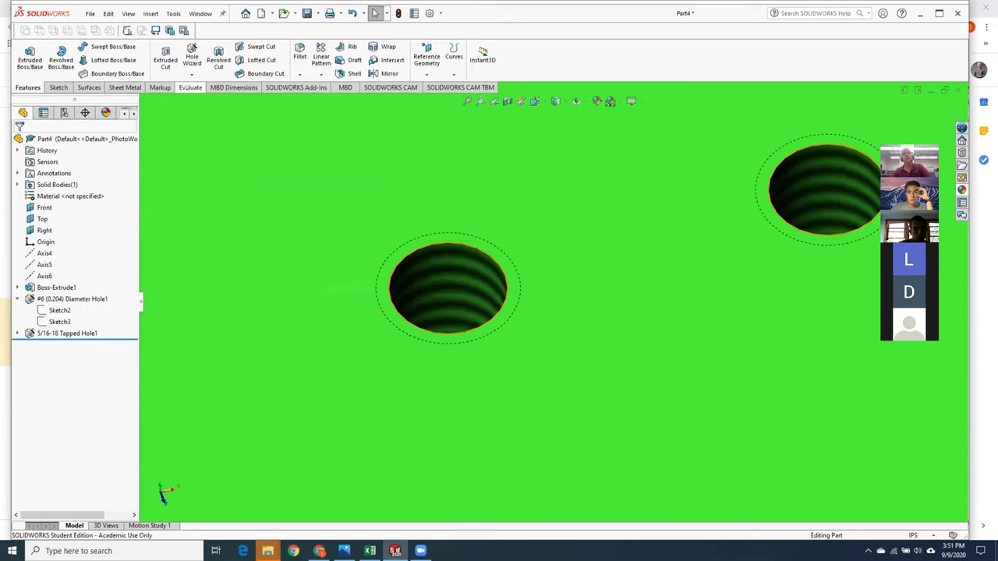
pyautogui.click(190, 88)
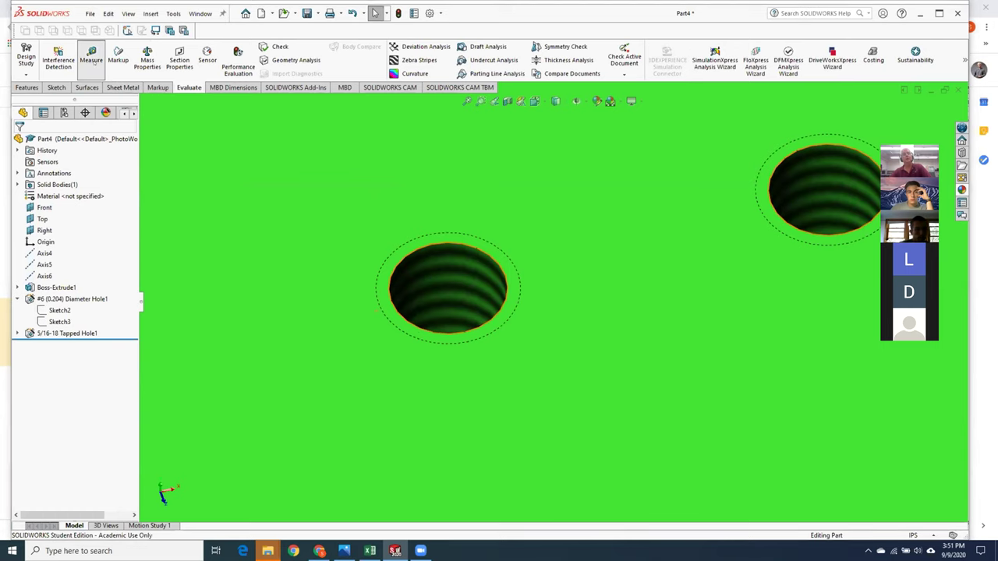
pyautogui.click(91, 61)
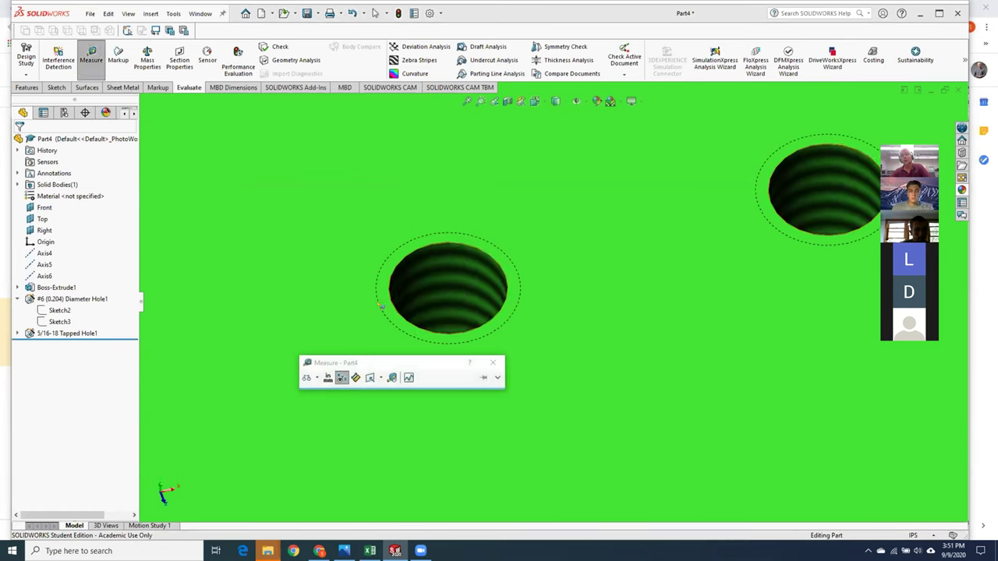
pyautogui.scroll(-3, 381, 306)
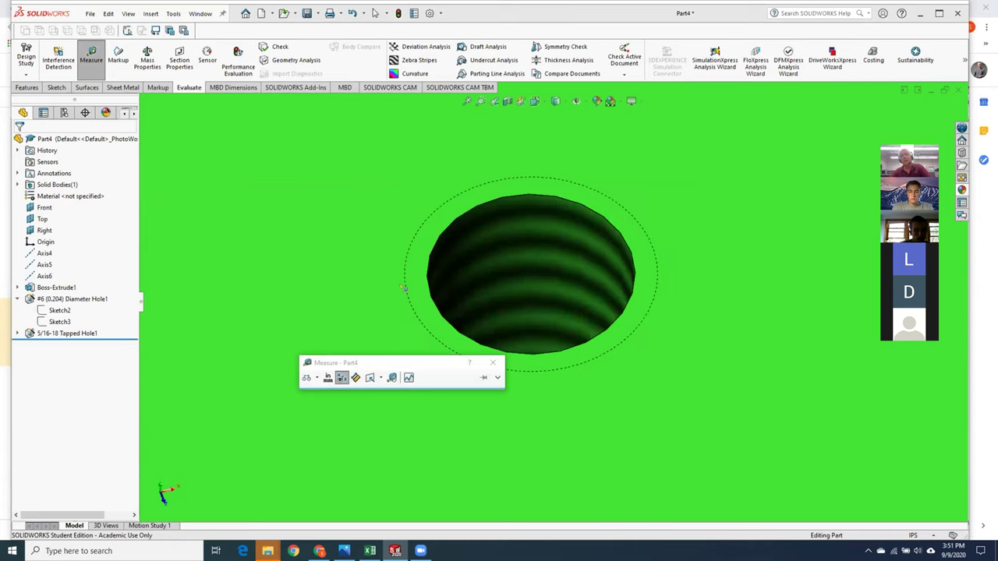
pyautogui.click(405, 286)
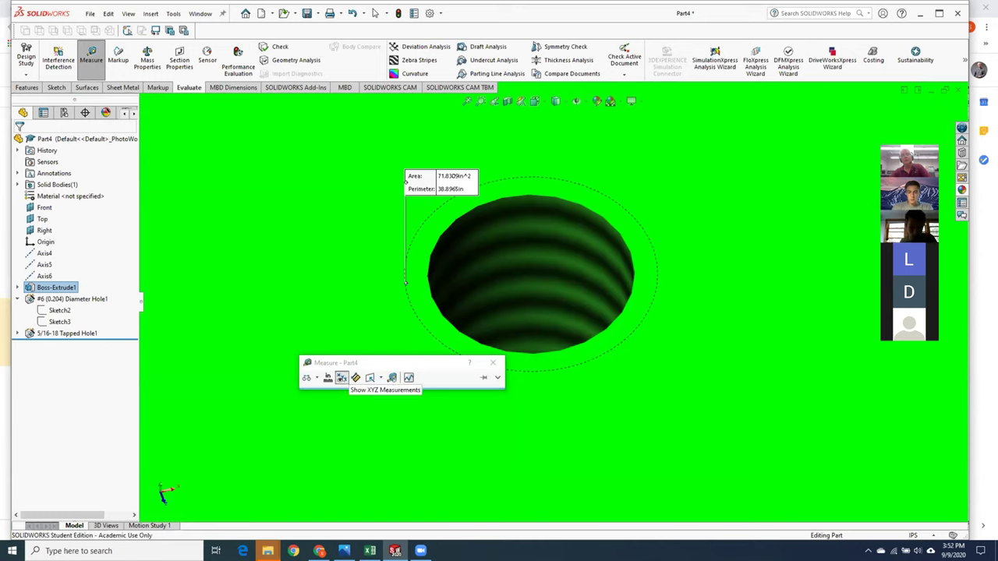
pyautogui.click(446, 319)
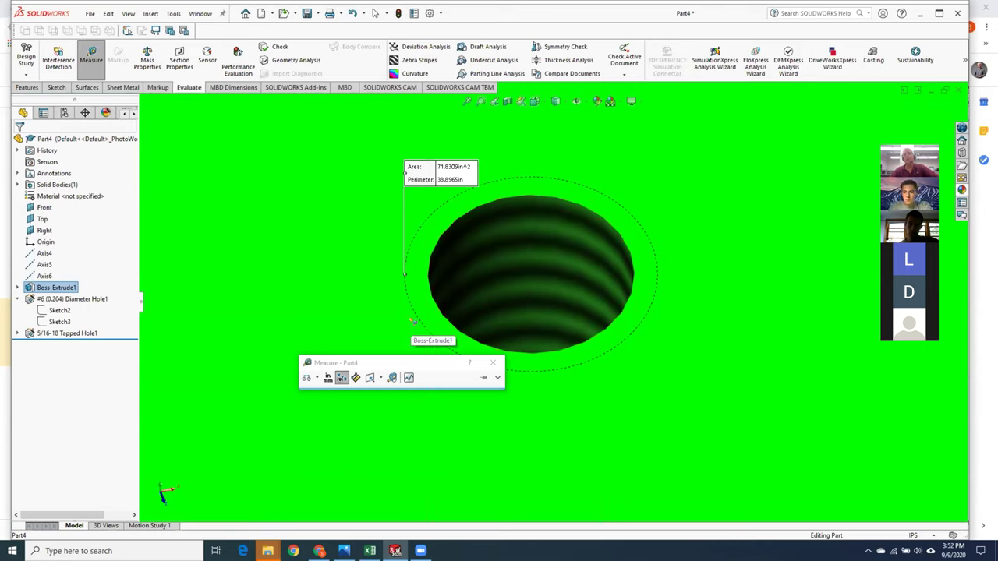
pyautogui.click(493, 362)
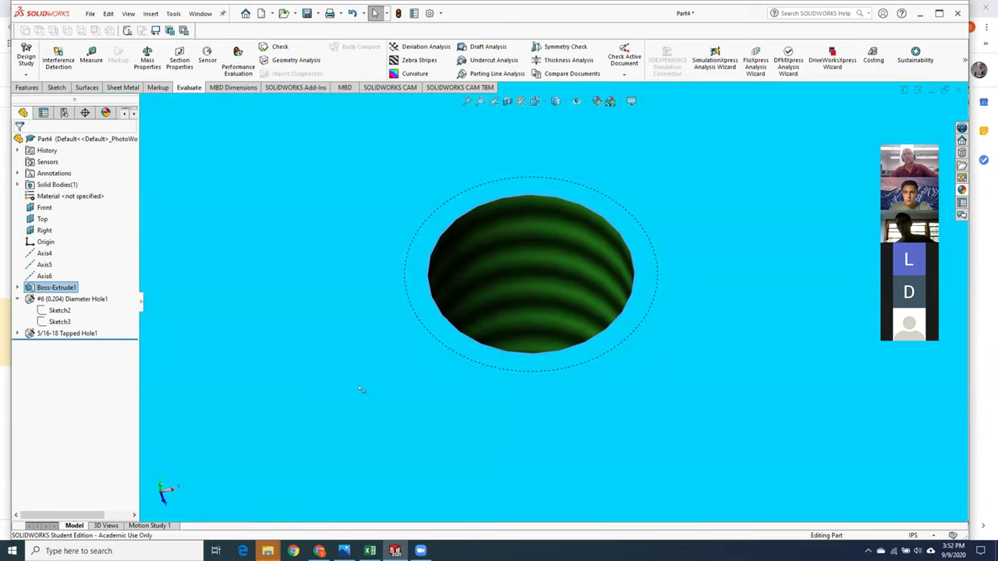
# Step: Set up a new Hole Wizard hole on the plate's top face as an ANSI Inch tapered pipe tap of size 1
pyautogui.scroll(5, 361, 390)
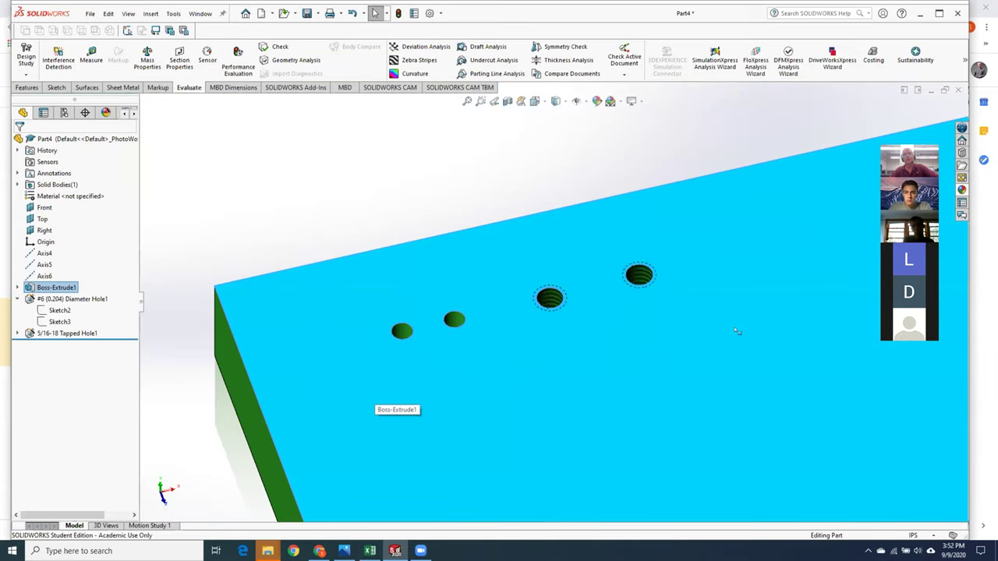
pyautogui.scroll(-3, 722, 254)
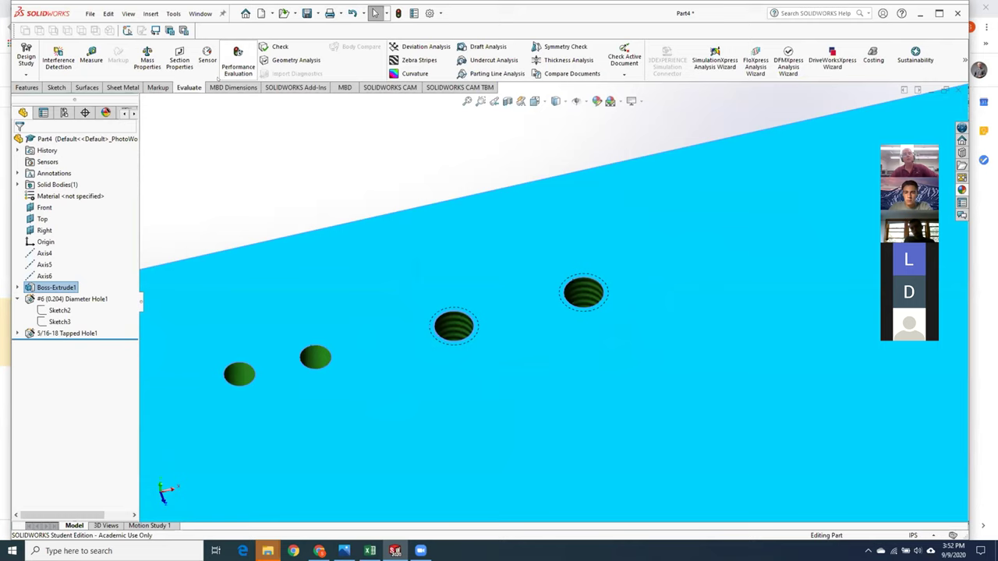
pyautogui.click(28, 87)
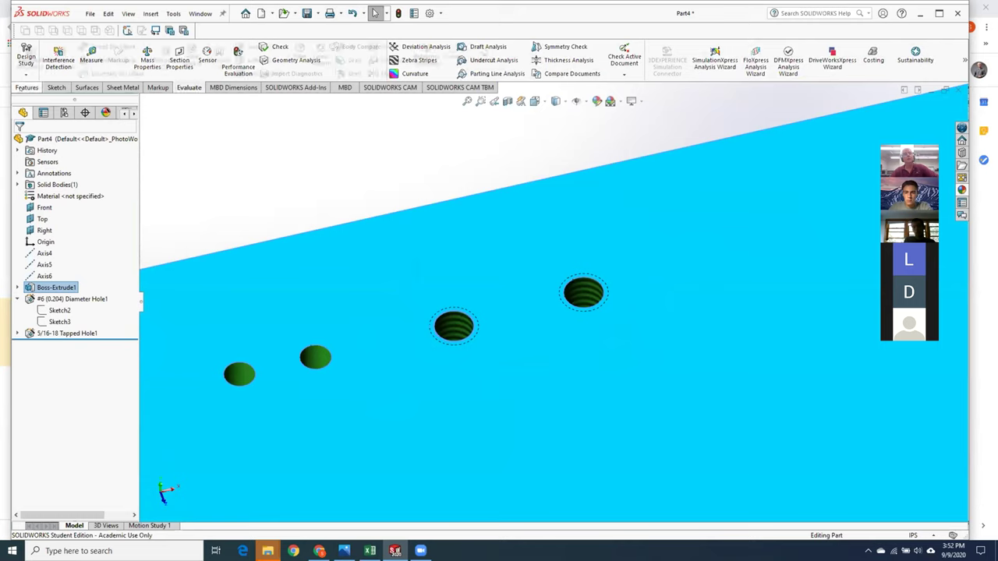
pyautogui.click(189, 54)
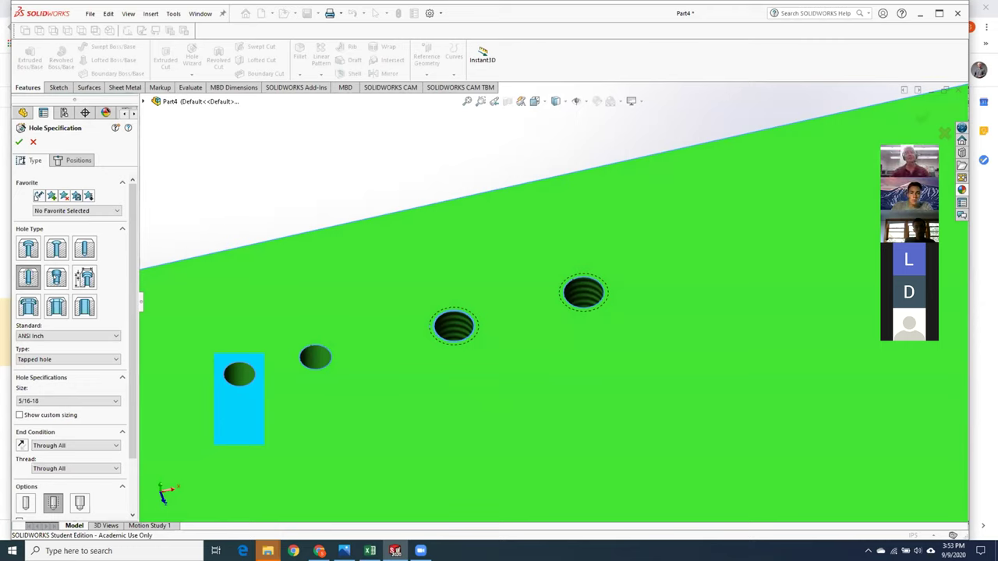
pyautogui.click(56, 276)
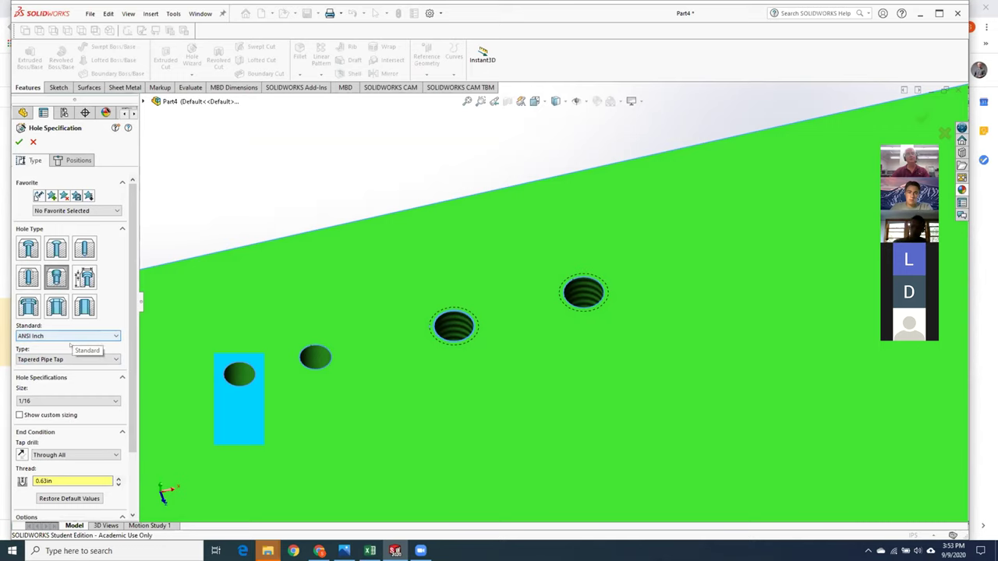
pyautogui.click(67, 400)
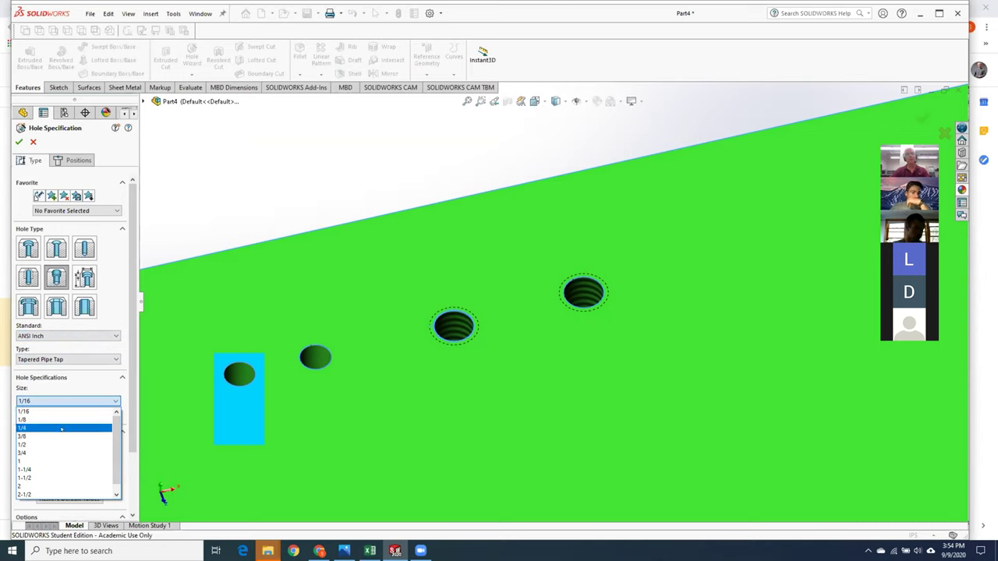
pyautogui.click(74, 460)
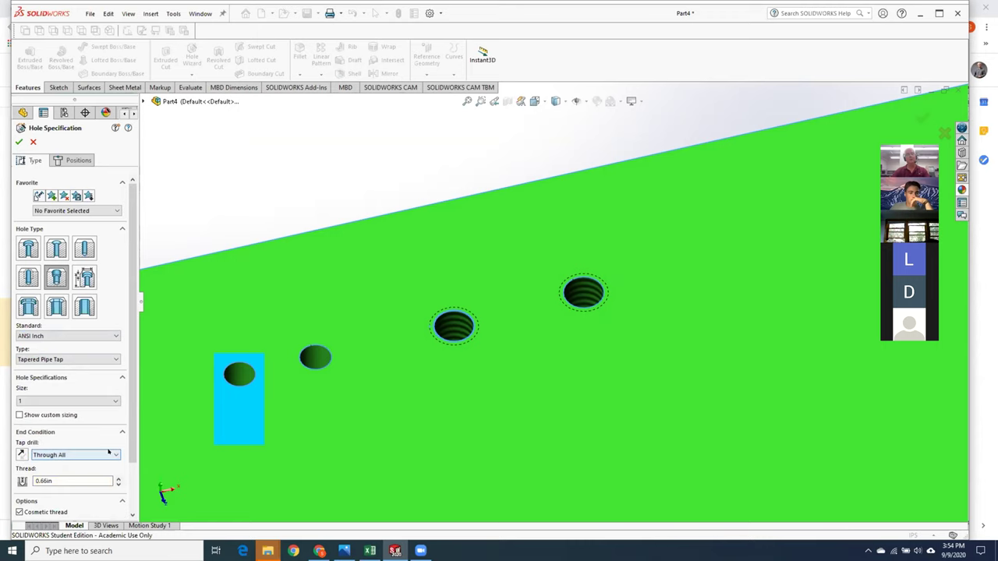
# Step: Place the tapered pipe tap point on the top face beyond the tapped holes, about 0.92 in from the long edge and 5.1 in from the short edge
pyautogui.scroll(-2, 109, 421)
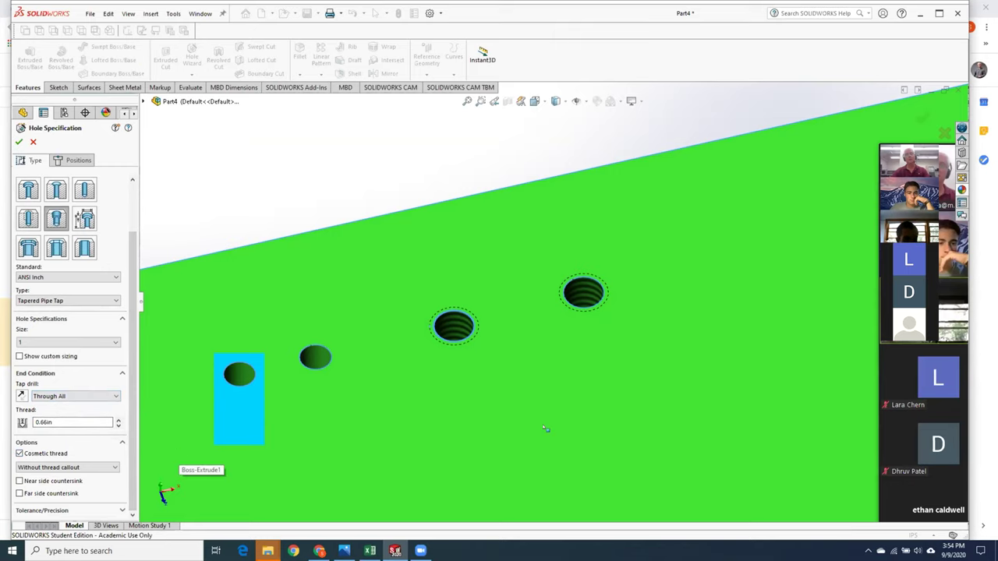
pyautogui.moveTo(546, 429); pyautogui.dragTo(578, 413, button='middle')
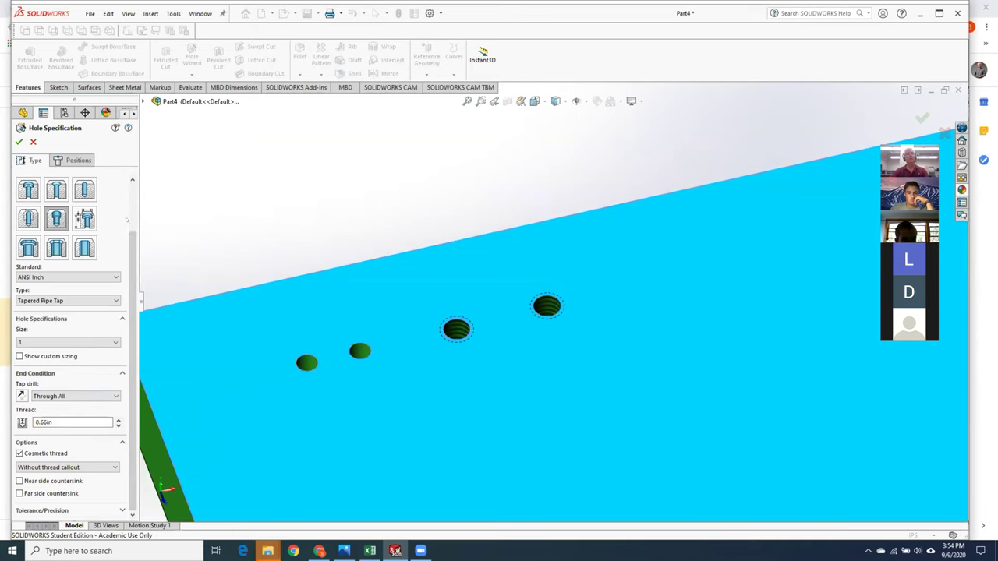
pyautogui.click(78, 160)
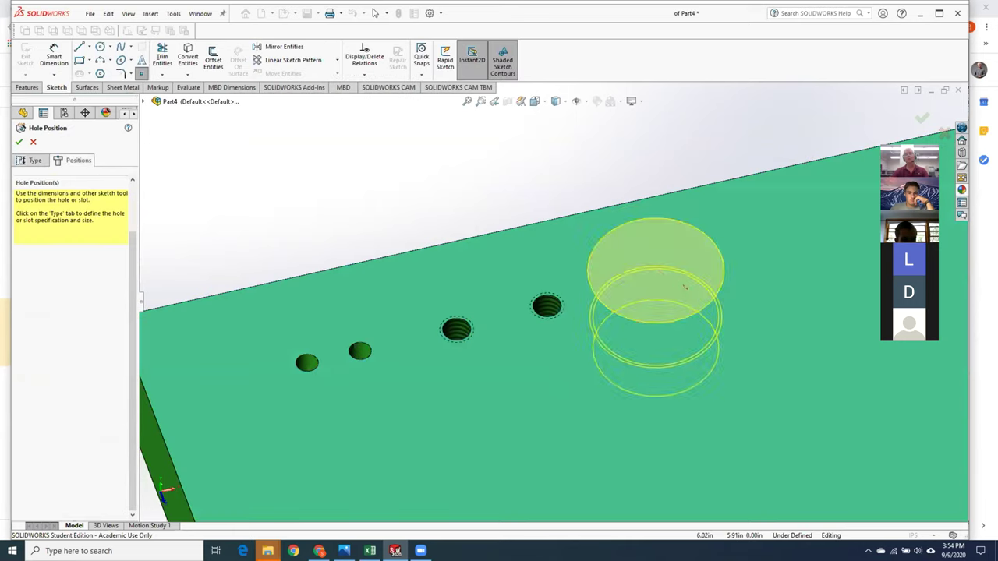
pyautogui.click(685, 271)
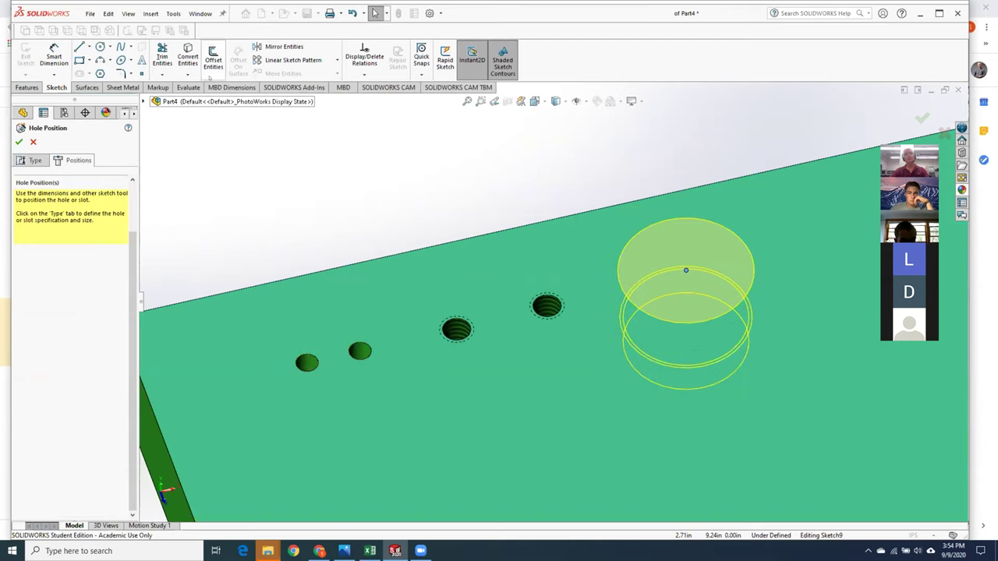
# Step: Dimension the tapered pipe tap point from the plate's long edge behind the holes
pyautogui.click(54, 56)
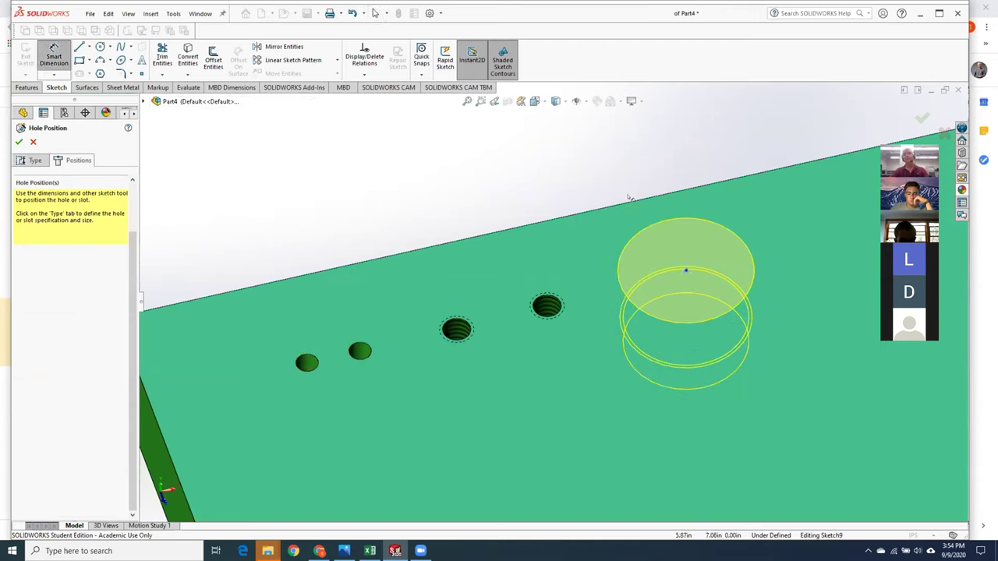
pyautogui.click(654, 196)
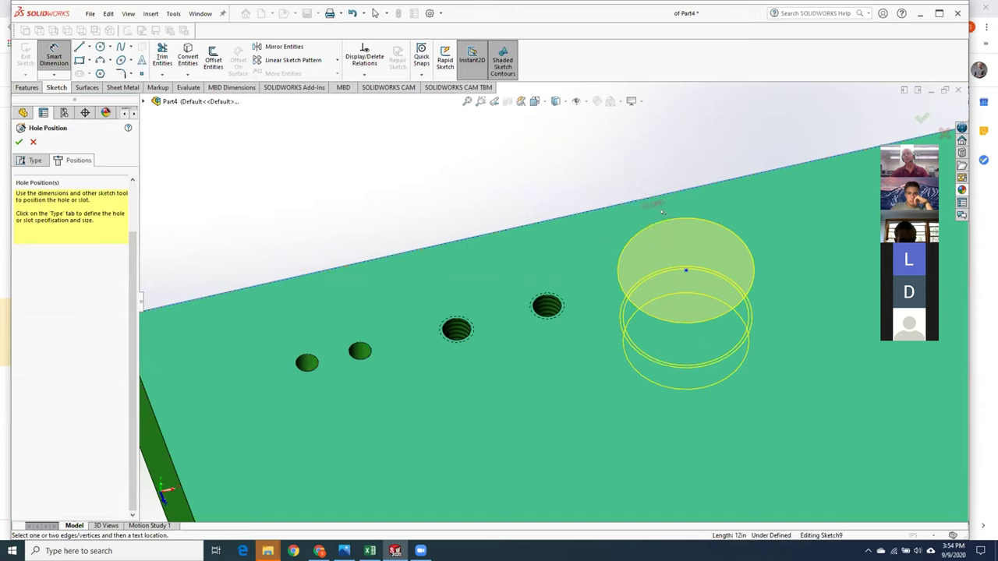
pyautogui.click(685, 270)
pyautogui.click(599, 254)
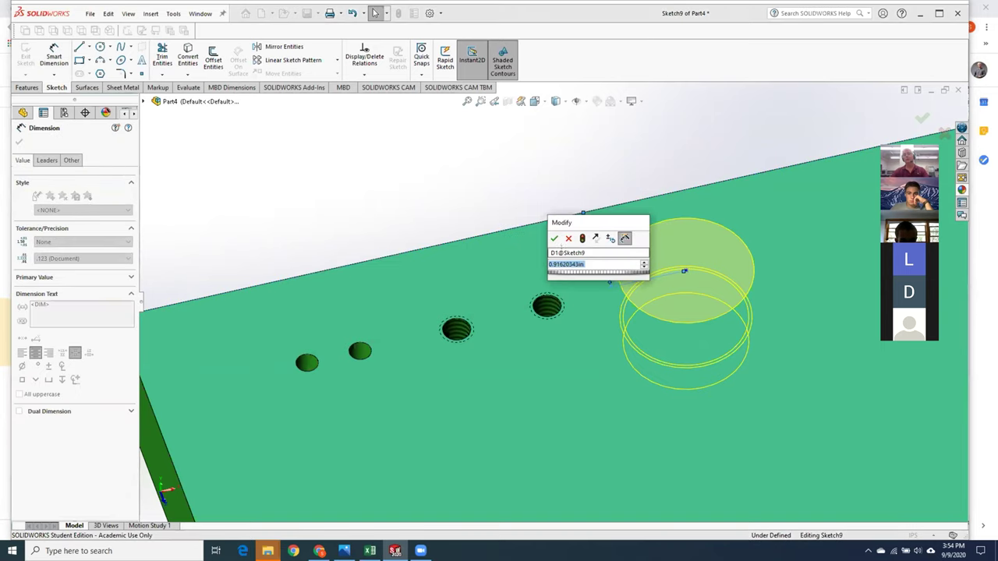
pyautogui.click(558, 238)
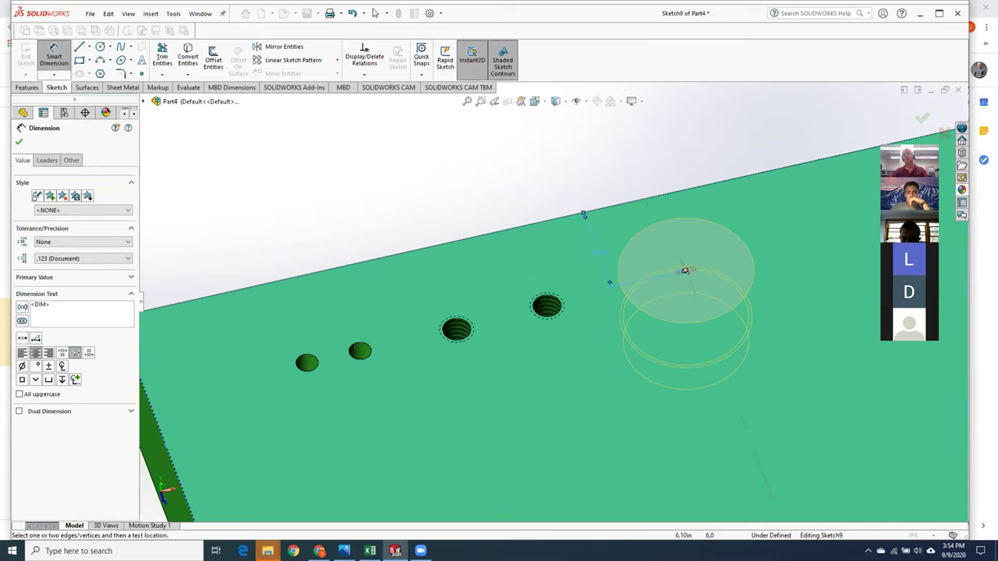
# Step: Dimension the pipe tap point from the plate's short side edge and finish the size 1 tapered pipe tap feature
pyautogui.click(684, 270)
pyautogui.click(469, 382)
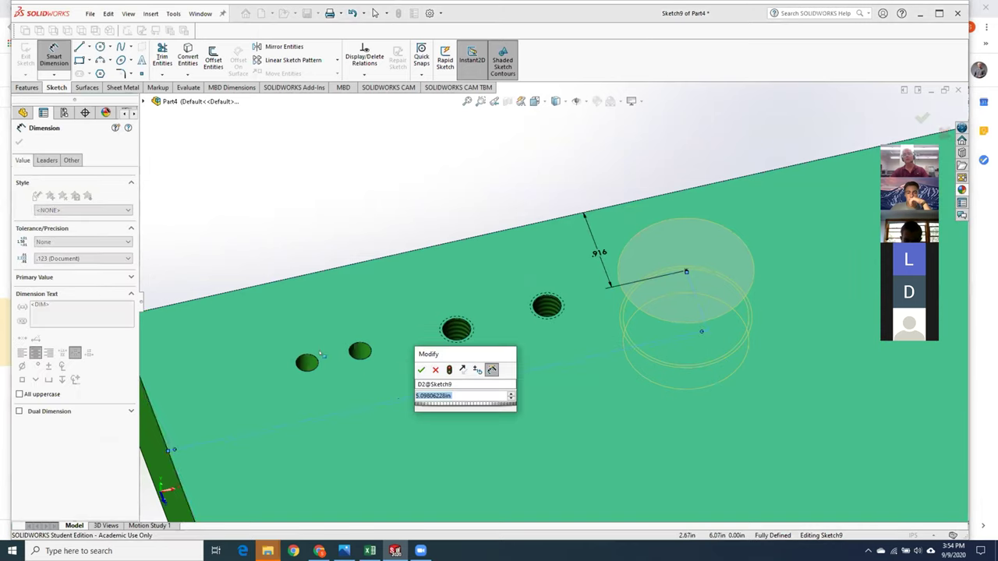
pyautogui.press('Return')
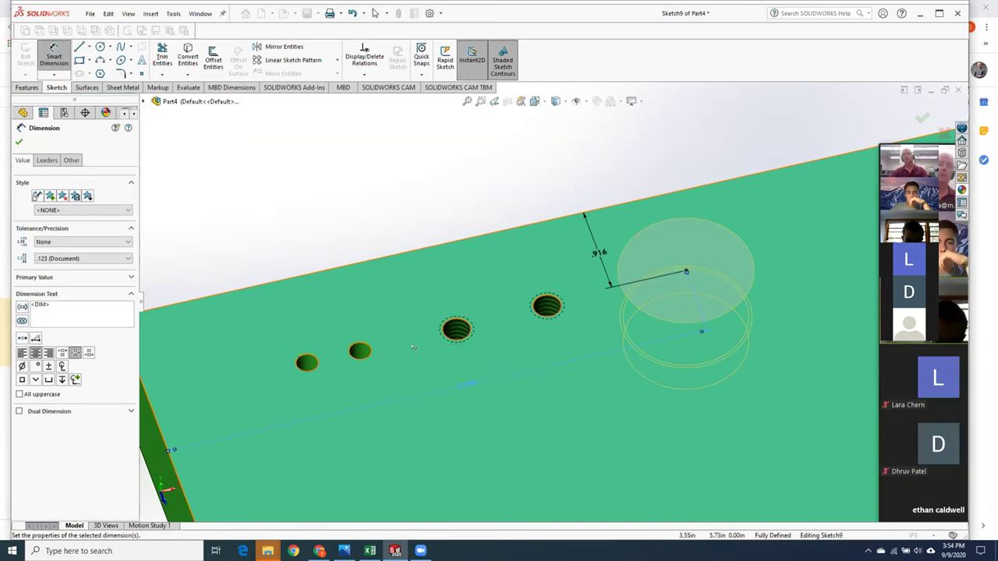
pyautogui.click(19, 142)
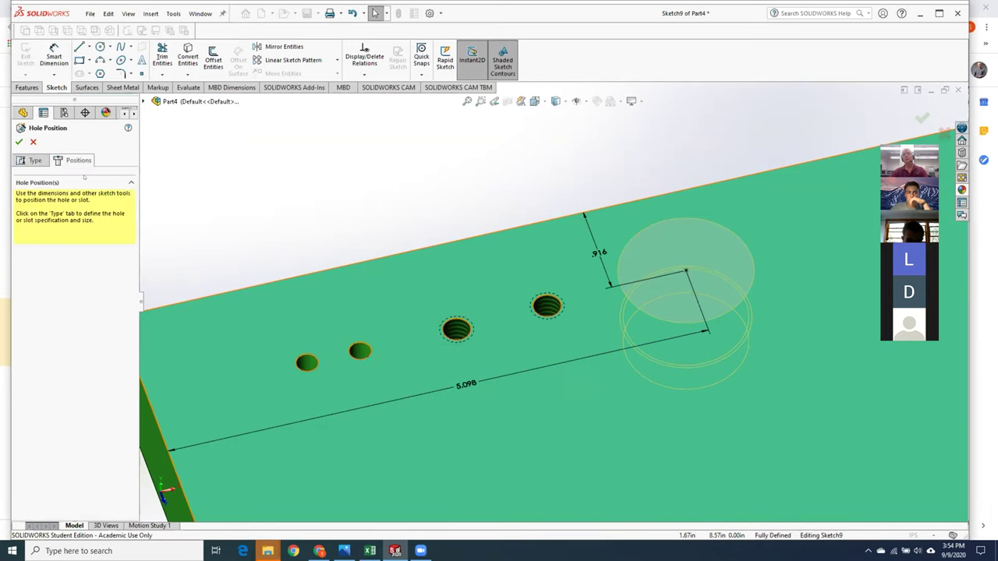
pyautogui.click(19, 142)
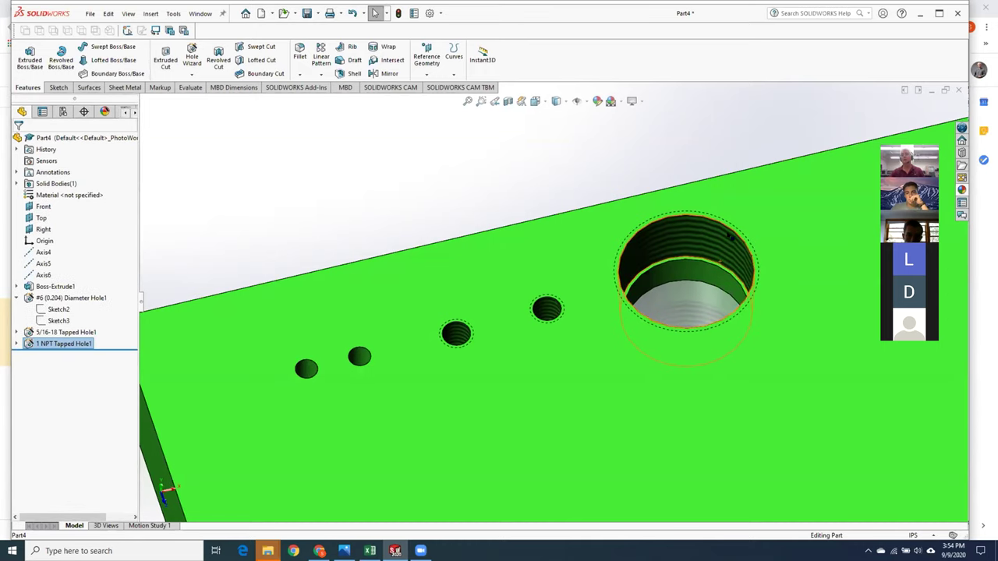
# Step: Measure the diameters of the pipe tap hole's bottom and top circular edges and clear the selection
pyautogui.scroll(-3, 813, 250)
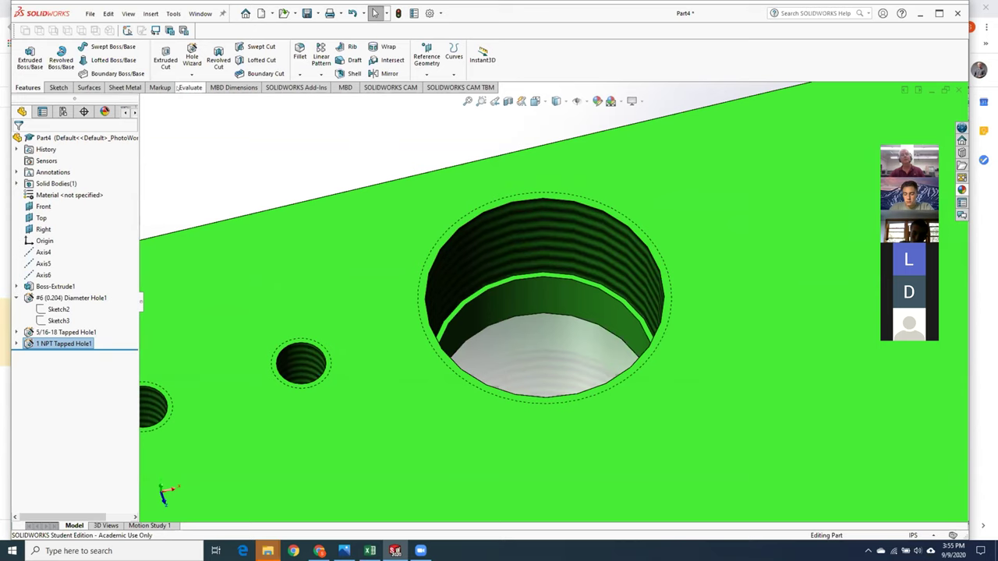
pyautogui.click(191, 87)
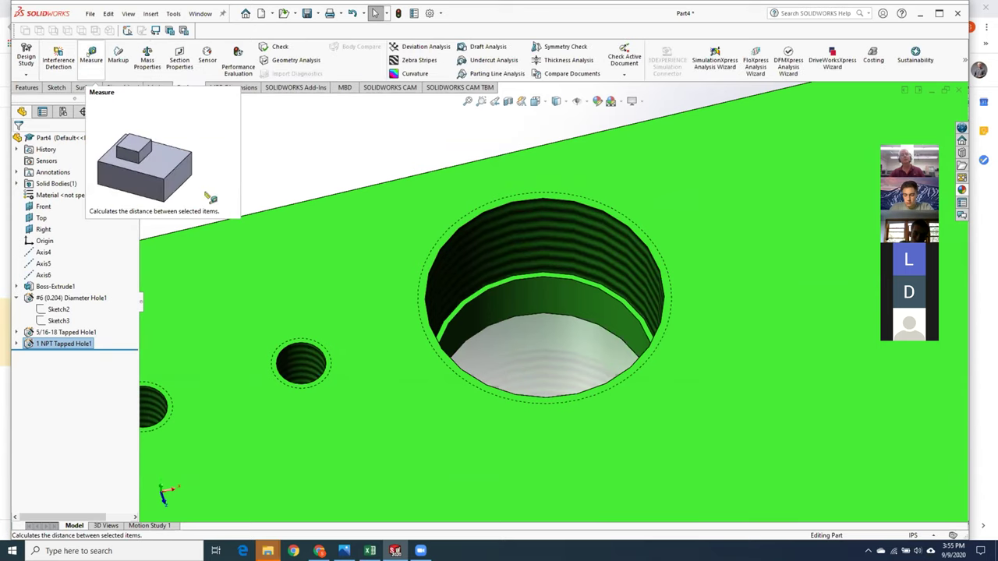
pyautogui.click(92, 56)
pyautogui.click(550, 312)
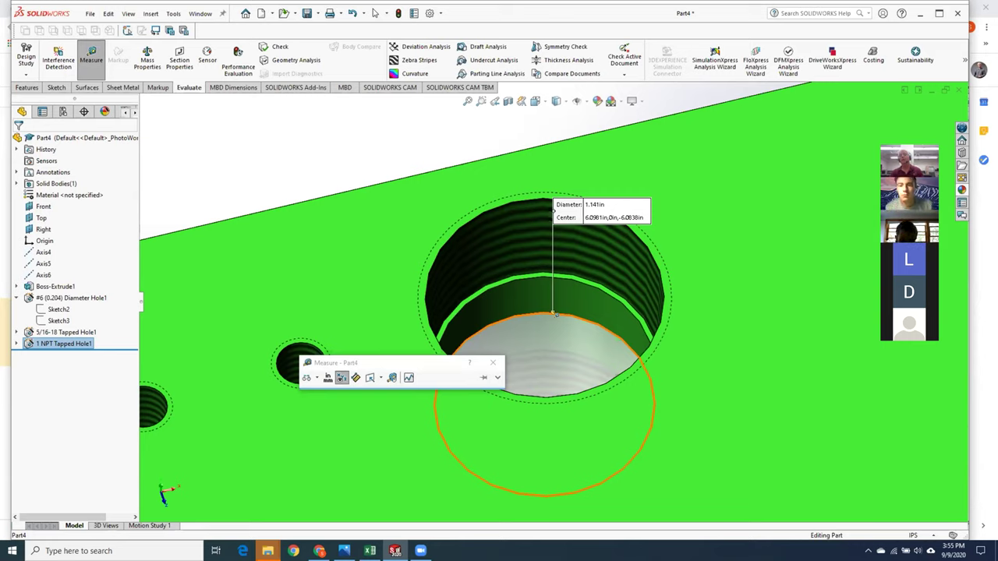
pyautogui.click(521, 204)
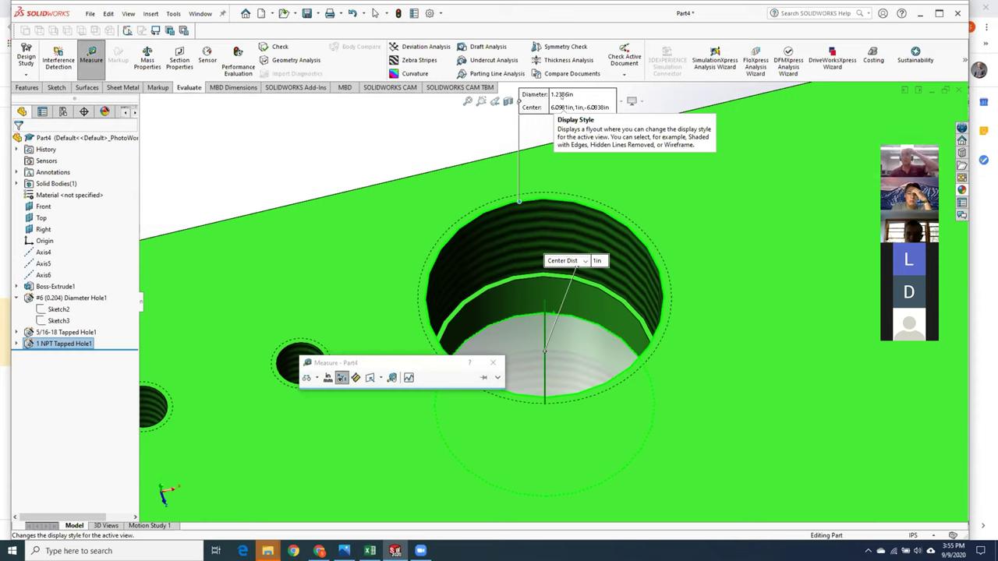
pyautogui.click(493, 362)
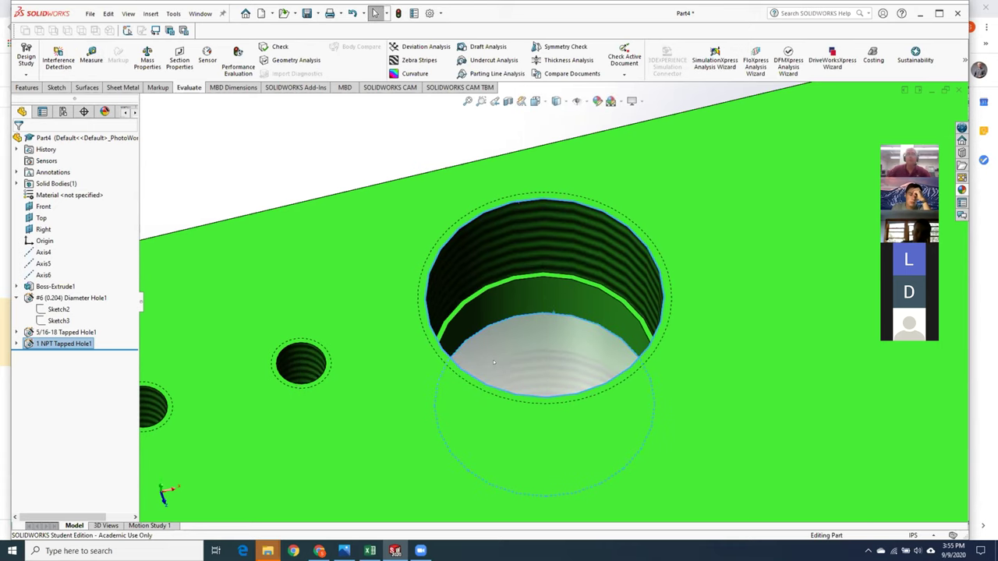
pyautogui.scroll(5, 499, 355)
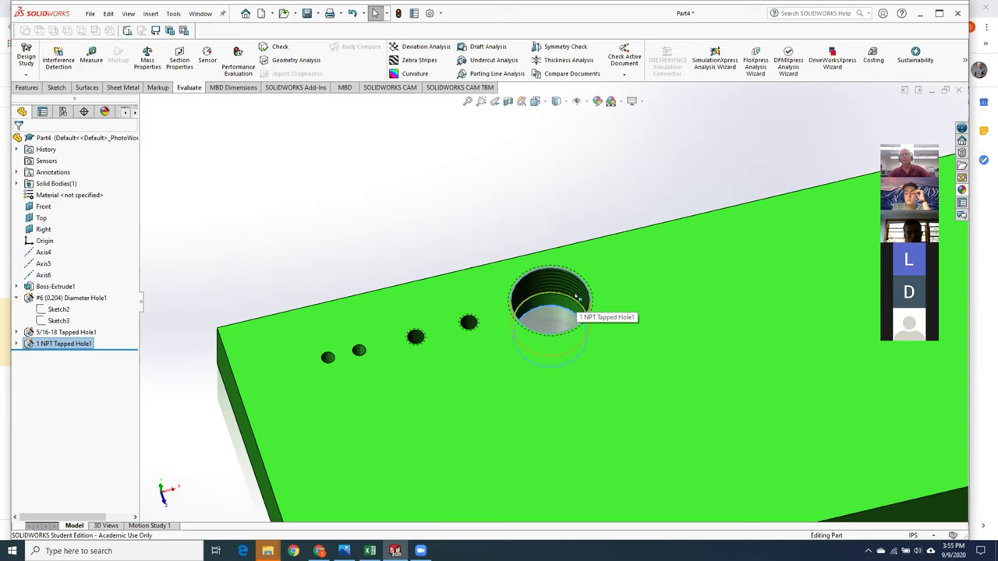
pyautogui.scroll(-2, 577, 296)
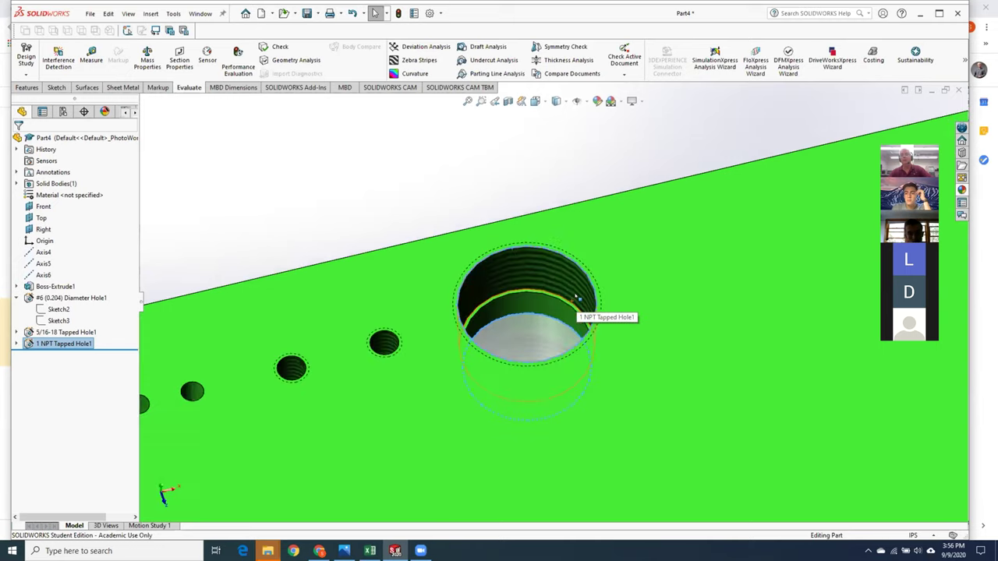
pyautogui.scroll(-2, 577, 296)
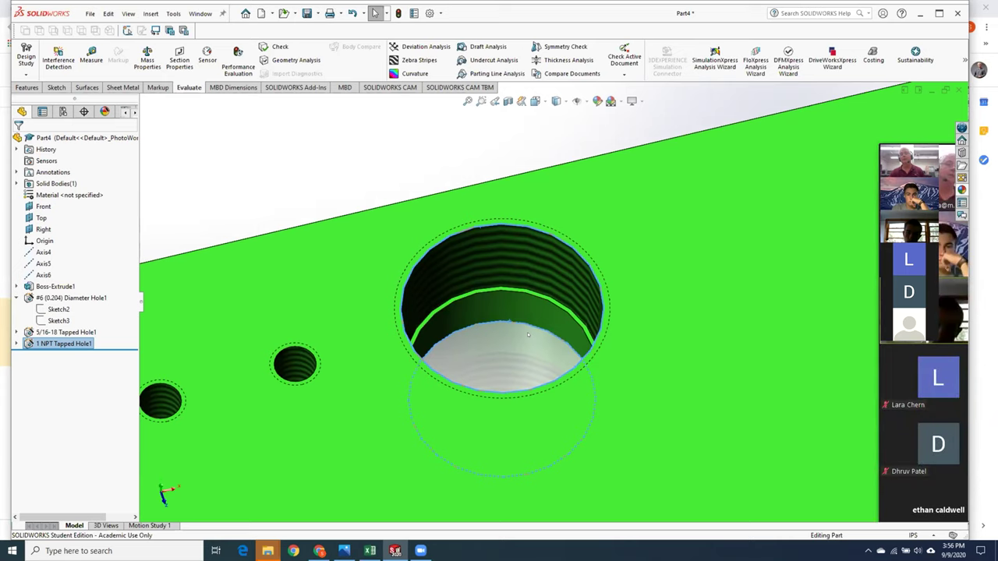
pyautogui.press('Escape')
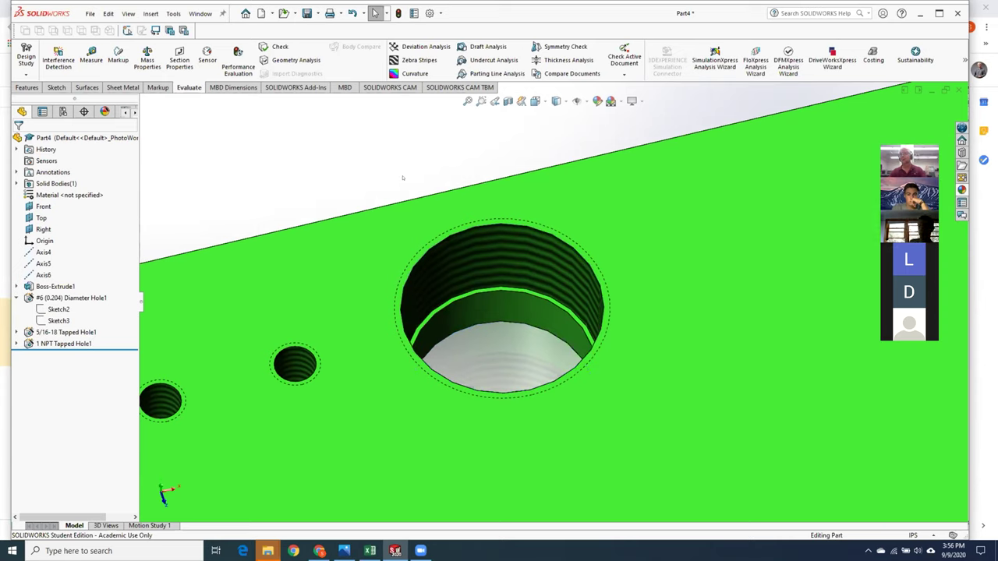
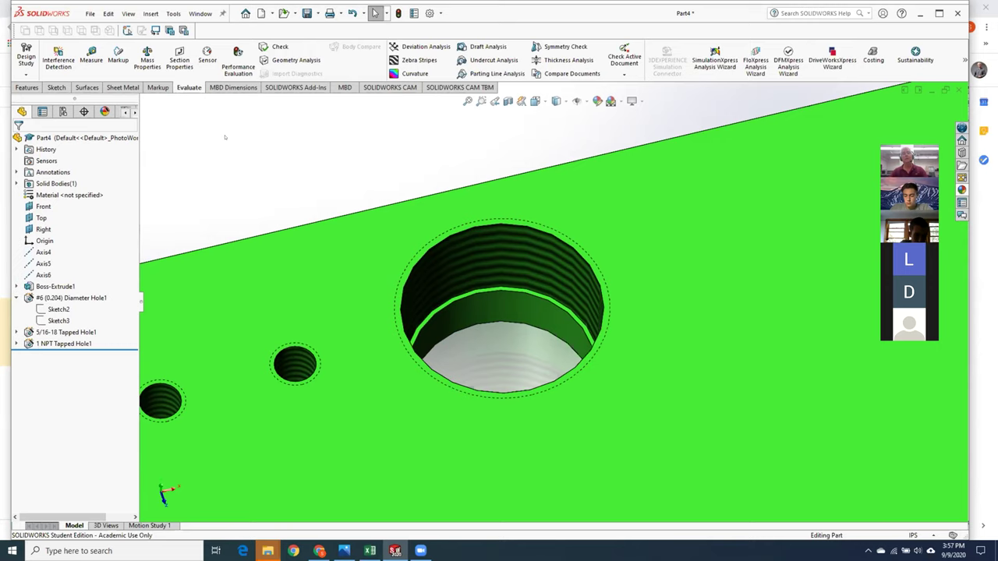
# Step: Start a new Hole Wizard hole on the plate as an ANSI Inch counterbore of size 5/16
pyautogui.scroll(3, 260, 185)
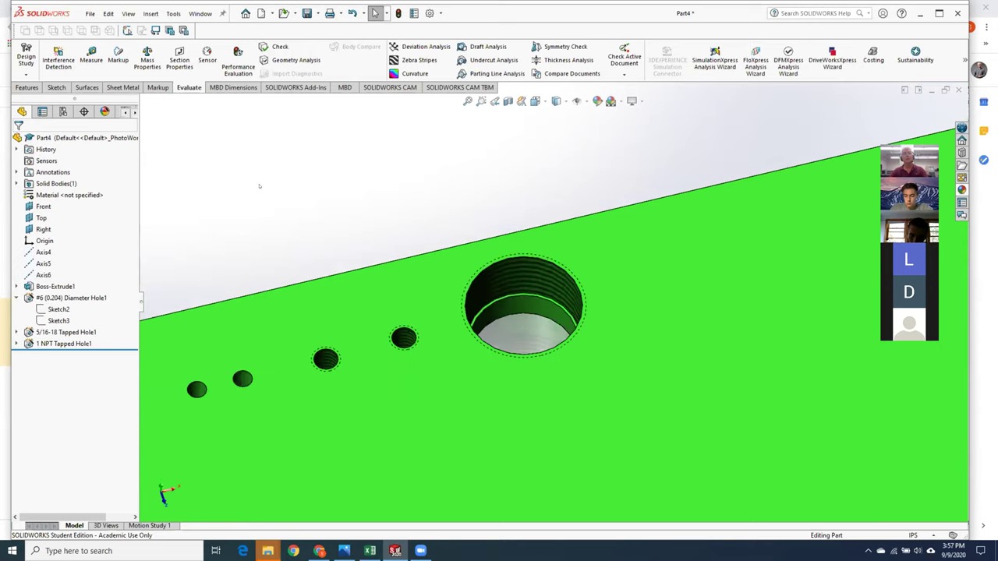
pyautogui.scroll(2, 551, 196)
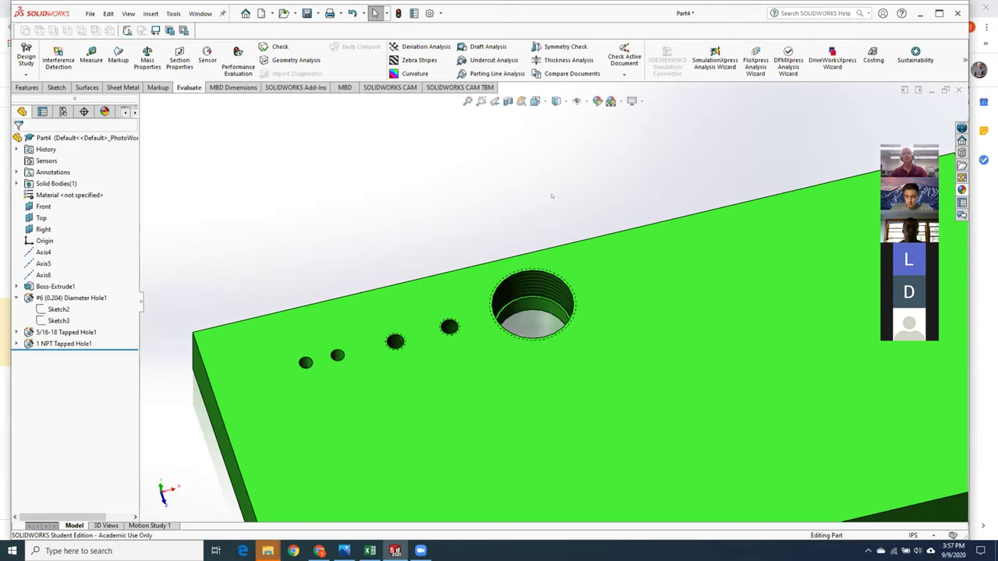
pyautogui.click(23, 89)
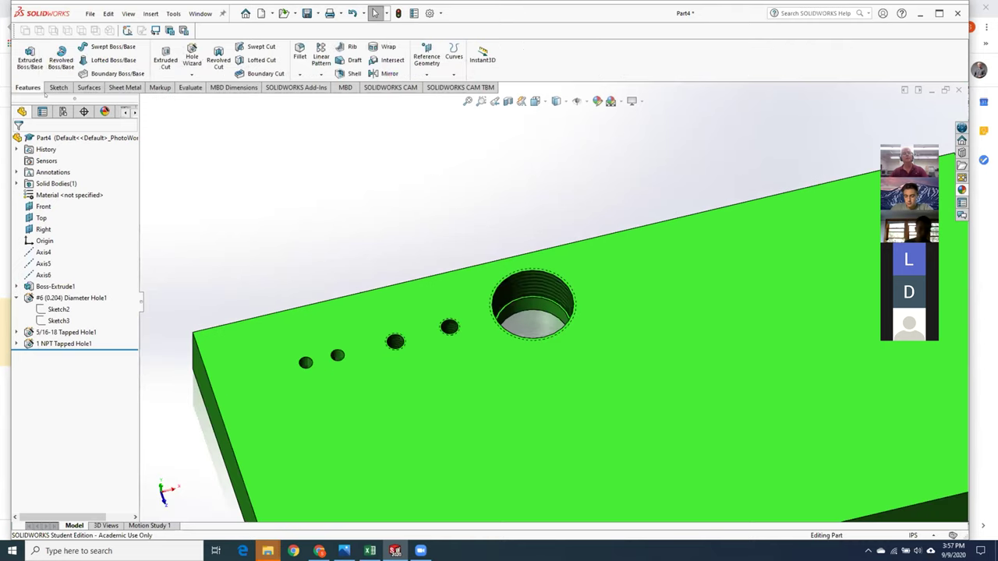
pyautogui.click(192, 56)
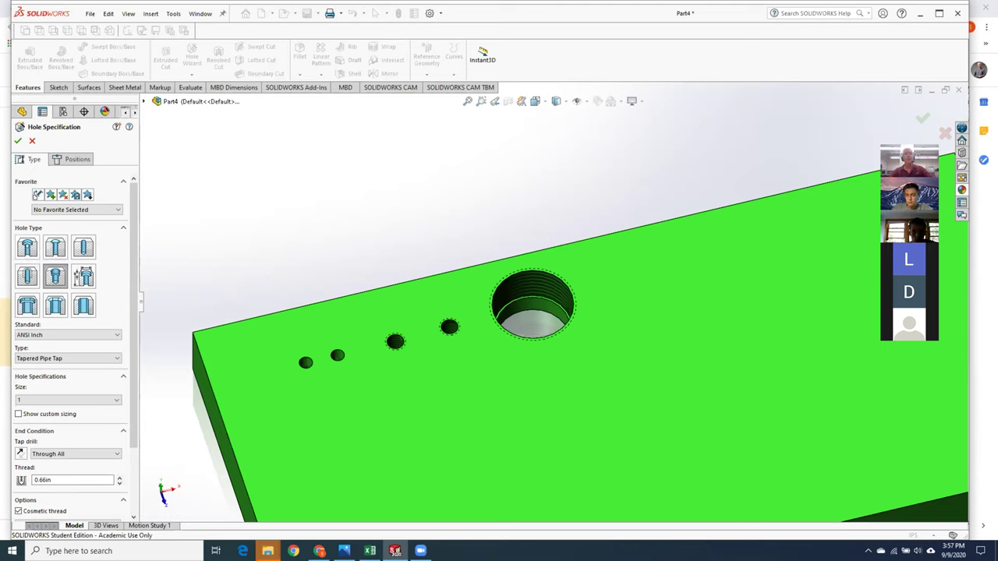
pyautogui.click(27, 247)
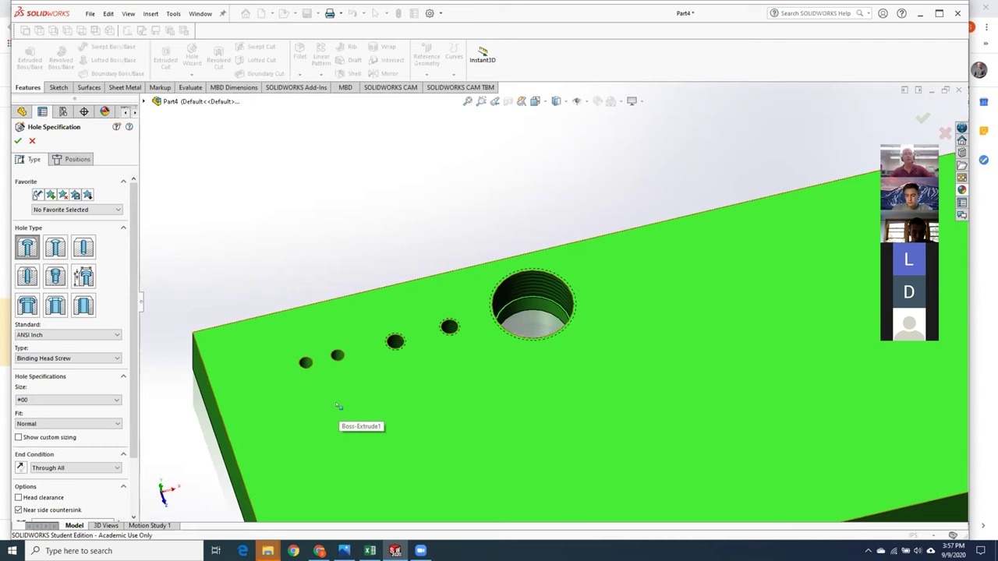
pyautogui.press('z')
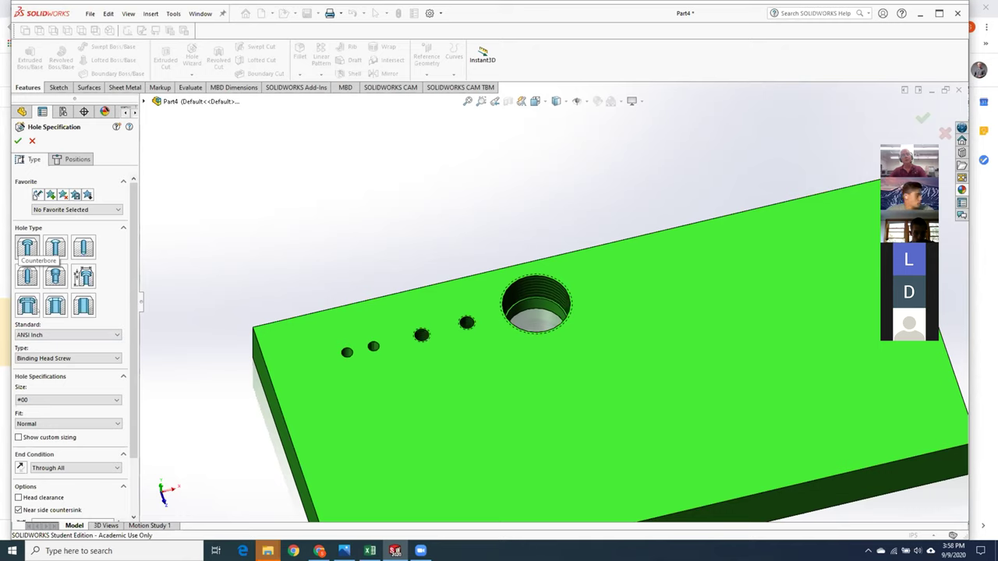
pyautogui.click(68, 400)
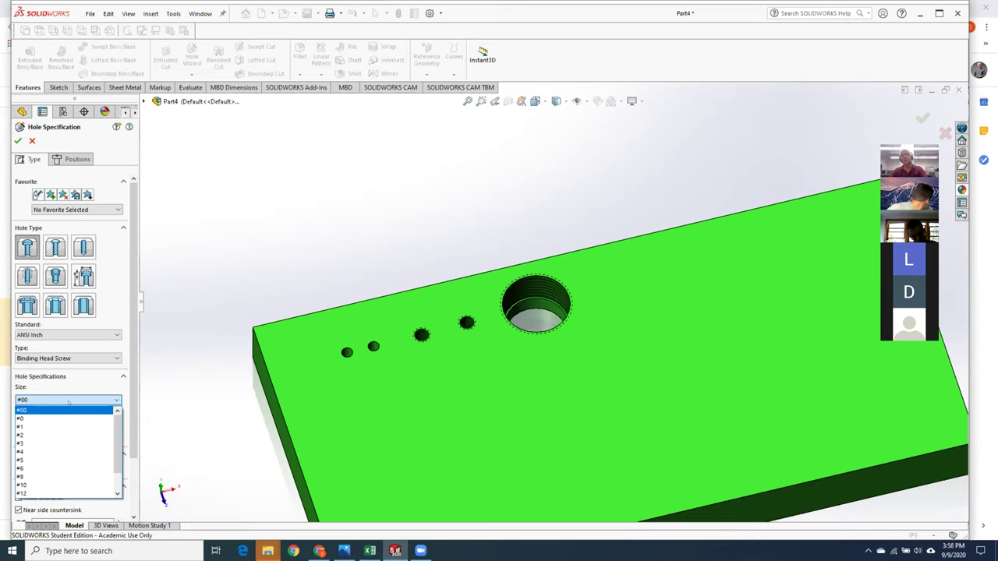
pyautogui.scroll(-1, 70, 442)
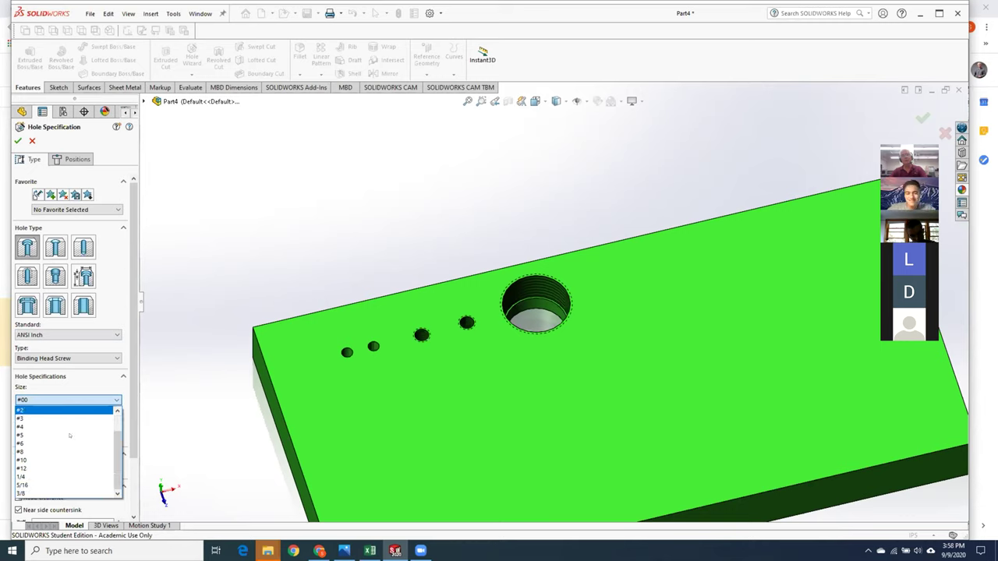
pyautogui.click(69, 485)
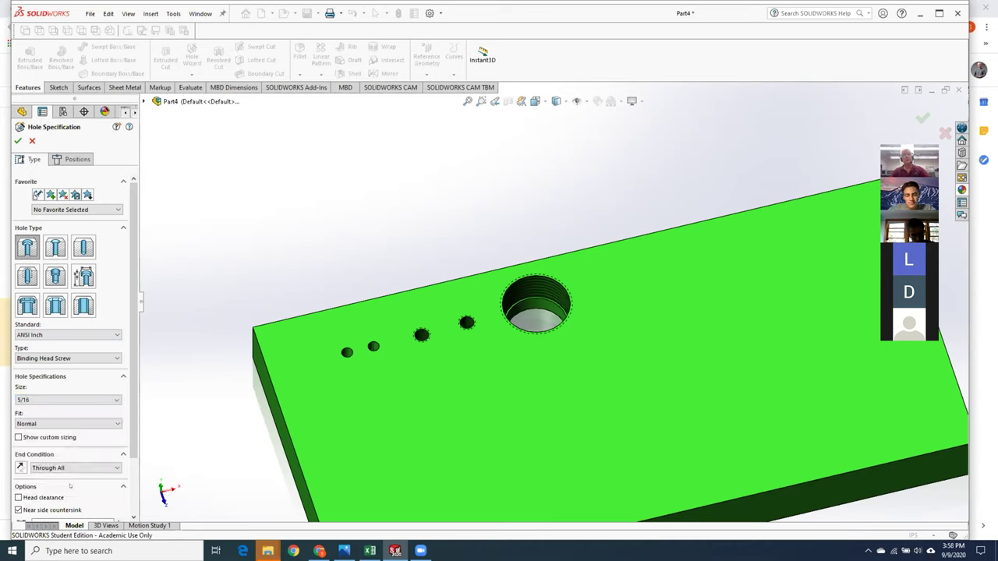
# Step: Set the counterbore's fastener type to Hex Screw and turn off the near side countersink
pyautogui.scroll(-3, 128, 419)
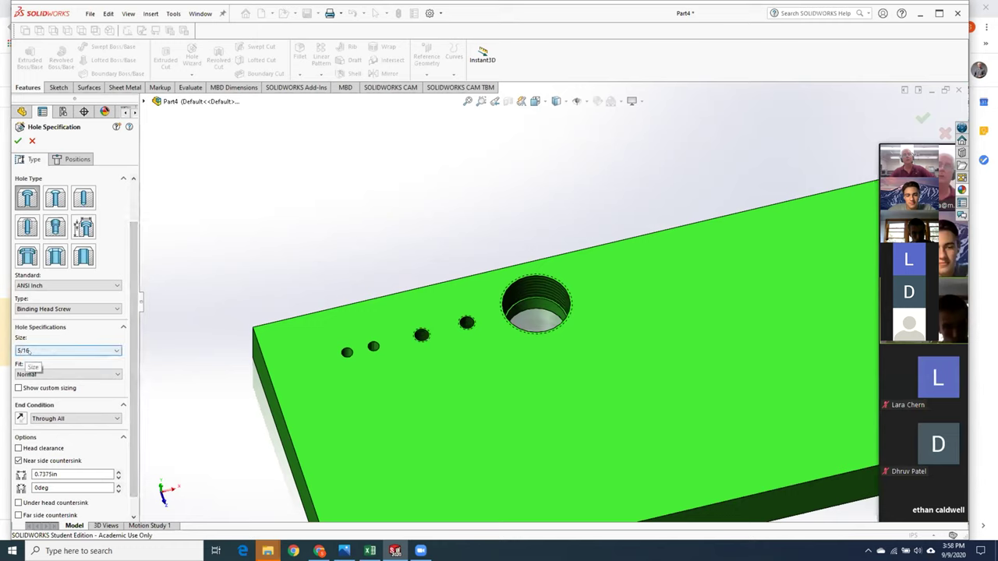
pyautogui.click(67, 310)
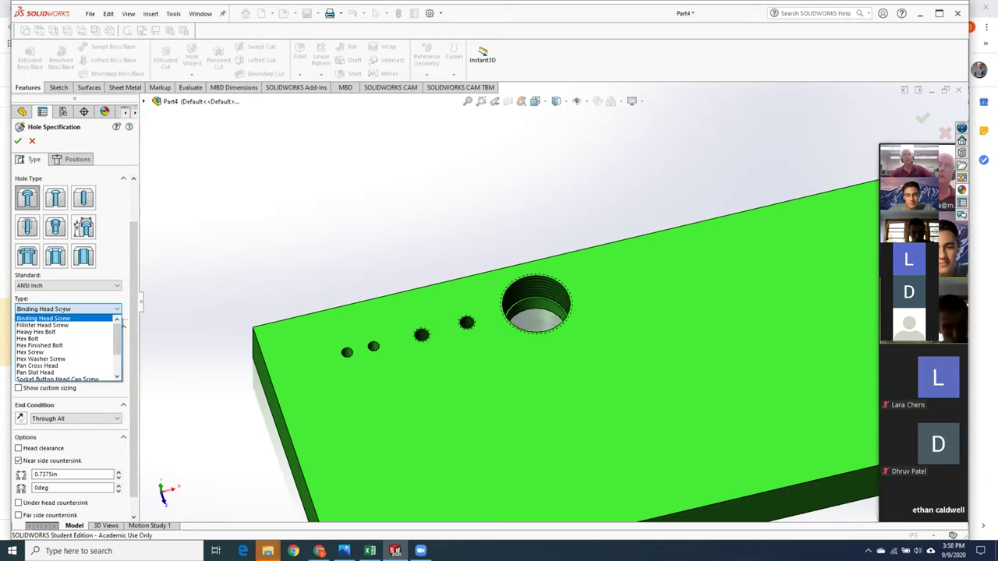
pyautogui.click(76, 352)
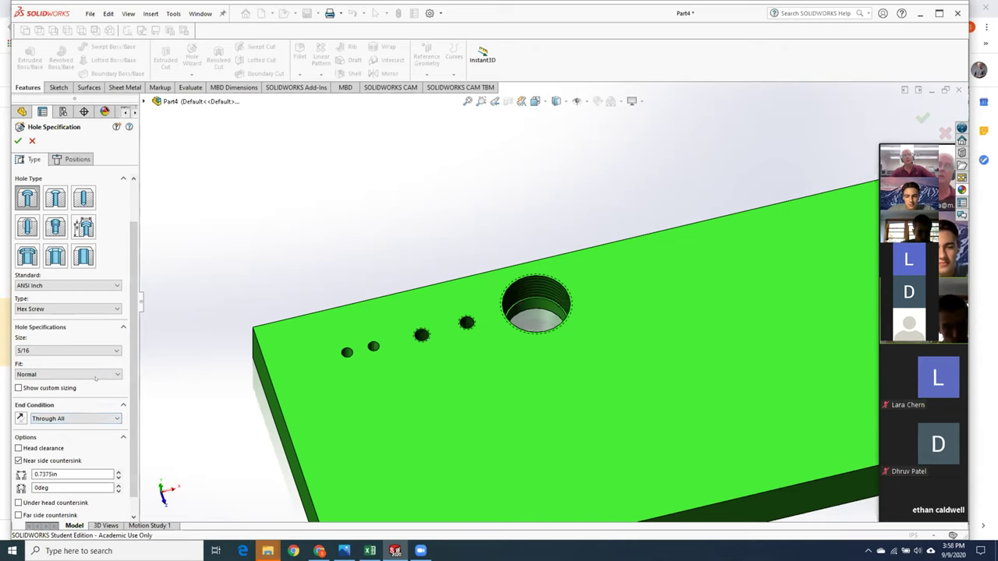
pyautogui.click(62, 460)
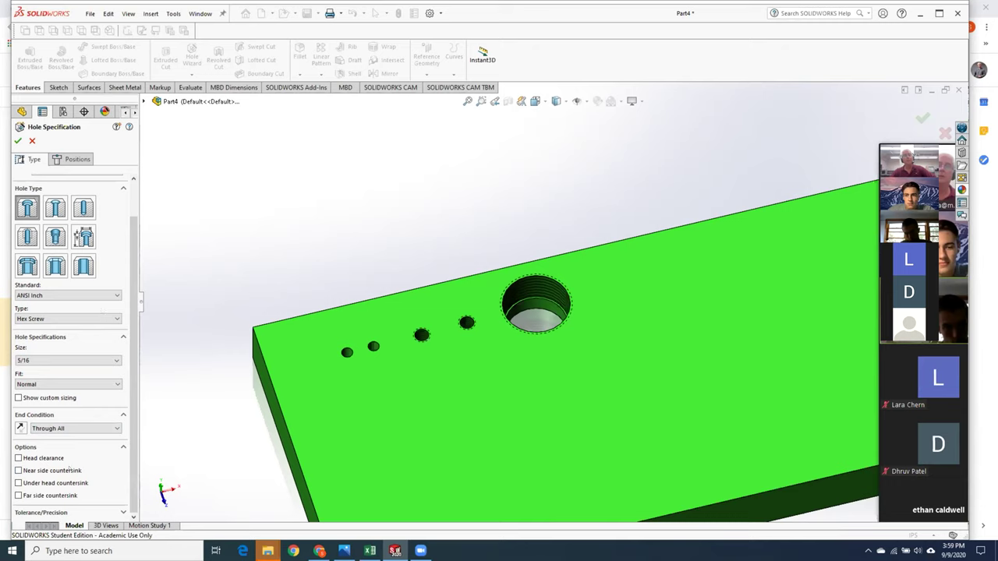
# Step: Keep the counterbore's Normal fit, place the hole on the plate's top face in front of the #6 holes, and finish the feature
pyautogui.click(59, 384)
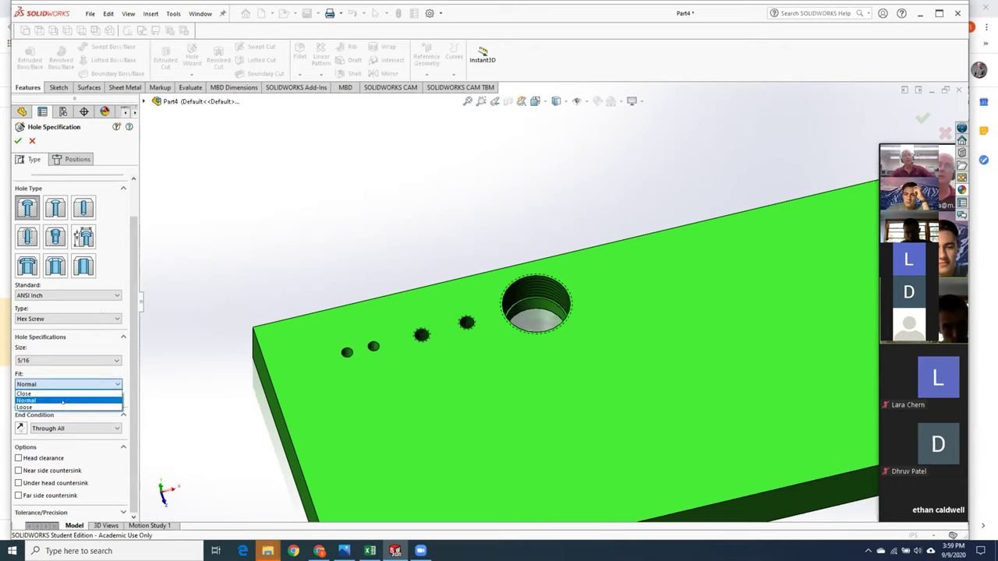
pyautogui.click(63, 400)
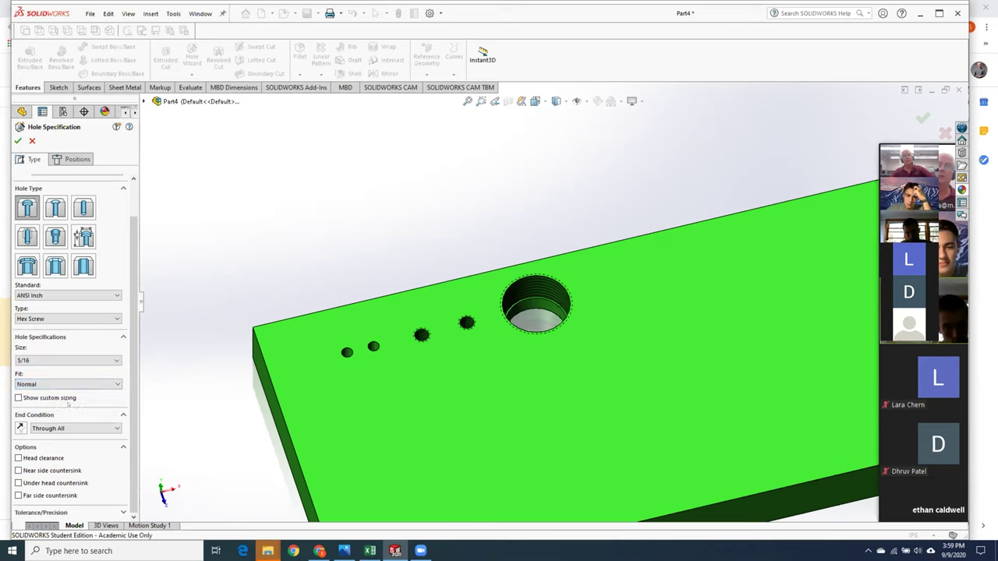
pyautogui.click(72, 159)
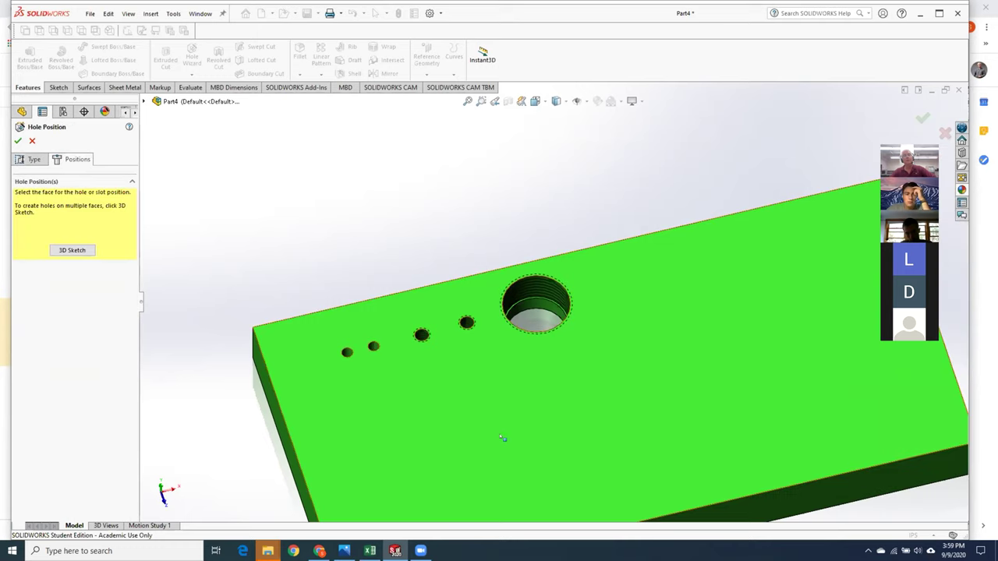
pyautogui.click(347, 422)
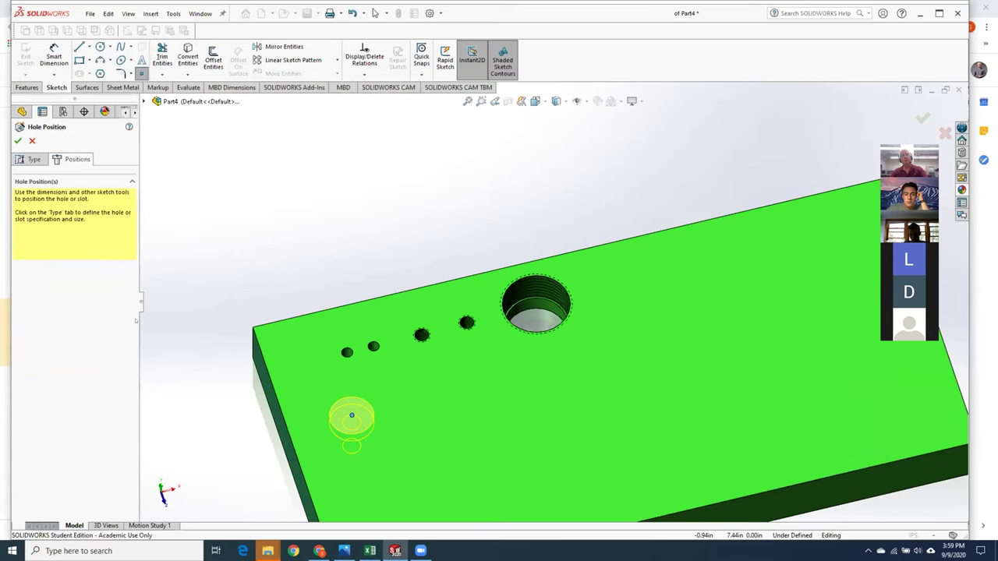
pyautogui.click(18, 140)
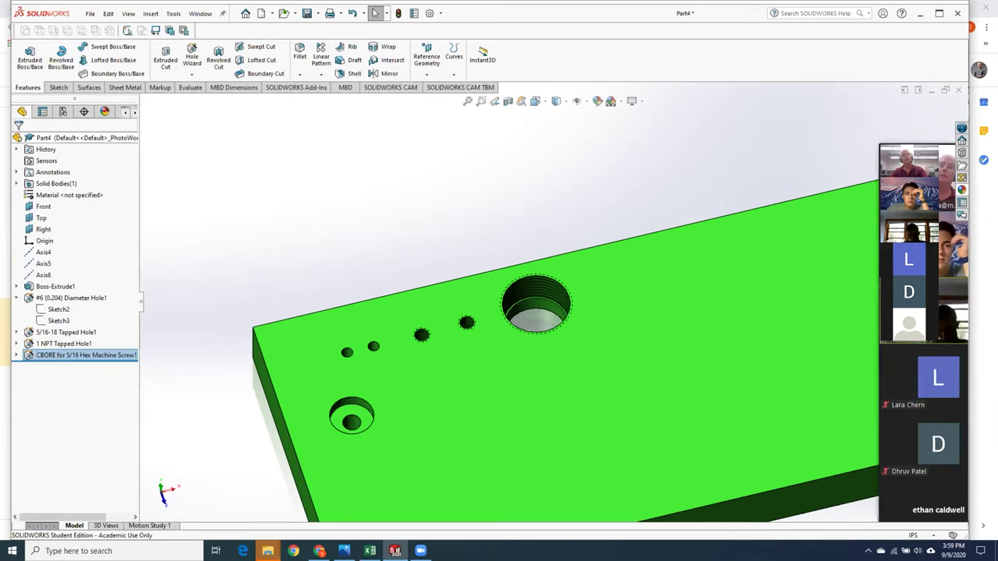
# Step: Edit the counterbore's position sketch and dimension its point 1.25 in from the plate's short side edge
pyautogui.click(61, 58)
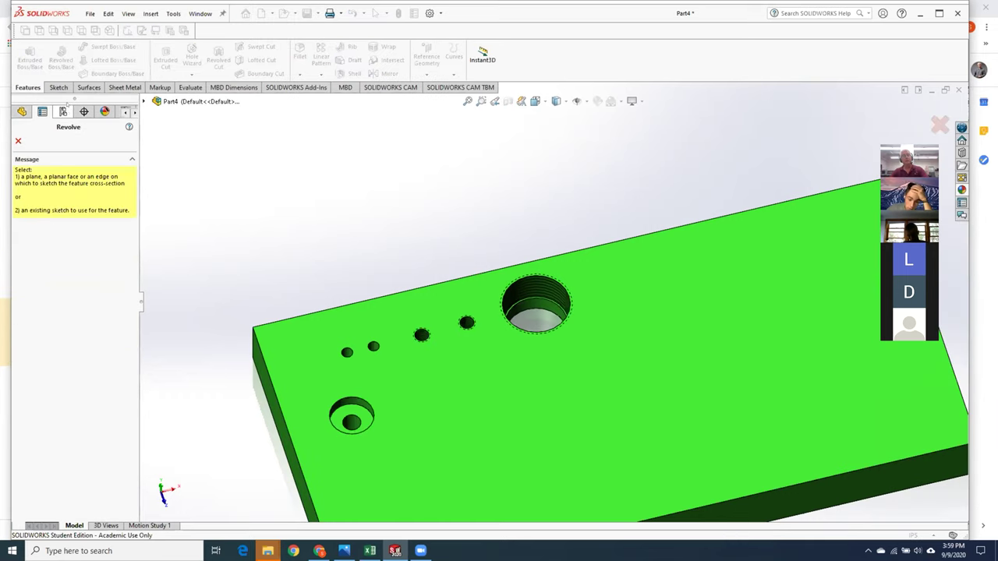
pyautogui.press('Escape')
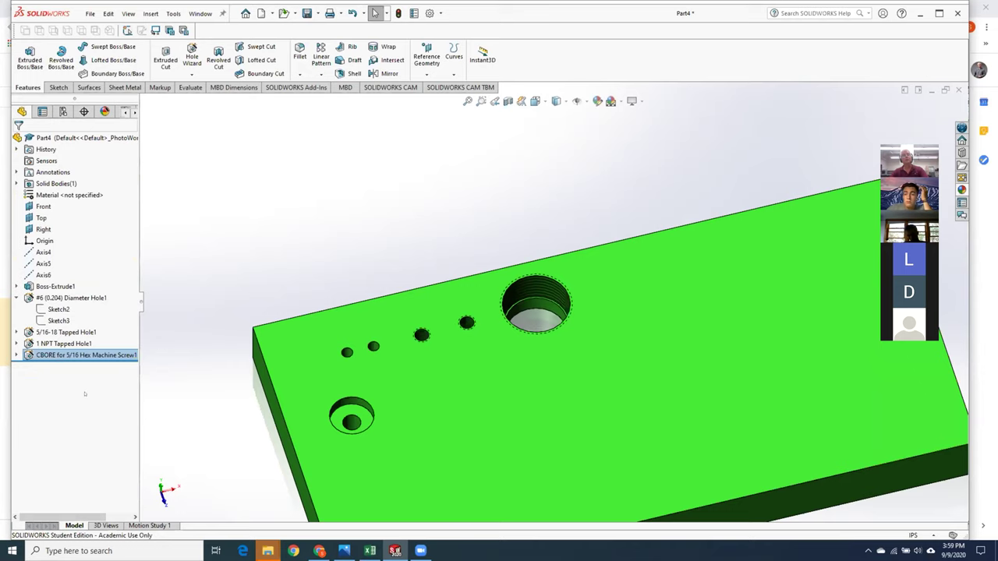
pyautogui.click(15, 355)
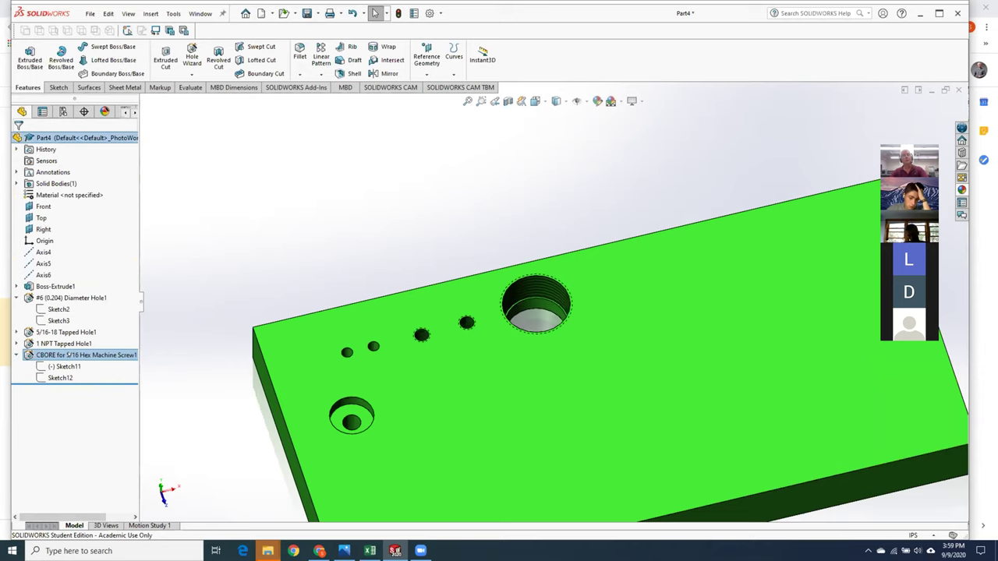
pyautogui.rightClick(68, 366)
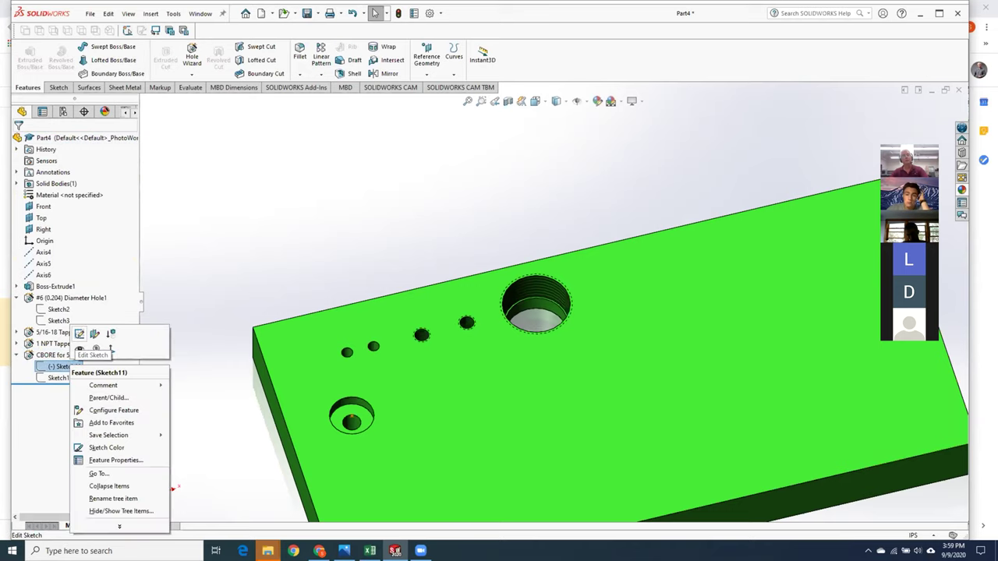
pyautogui.click(93, 335)
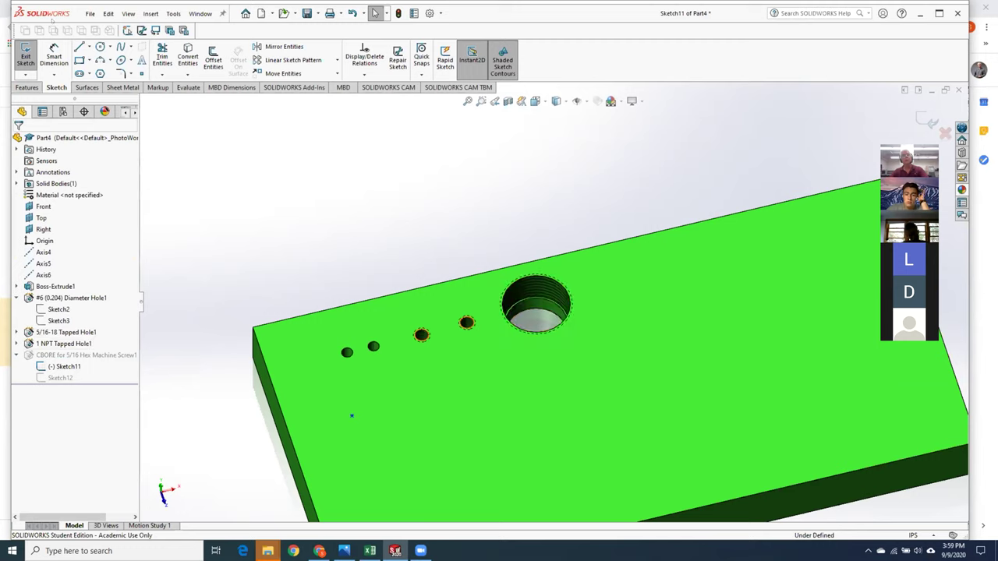
pyautogui.click(54, 56)
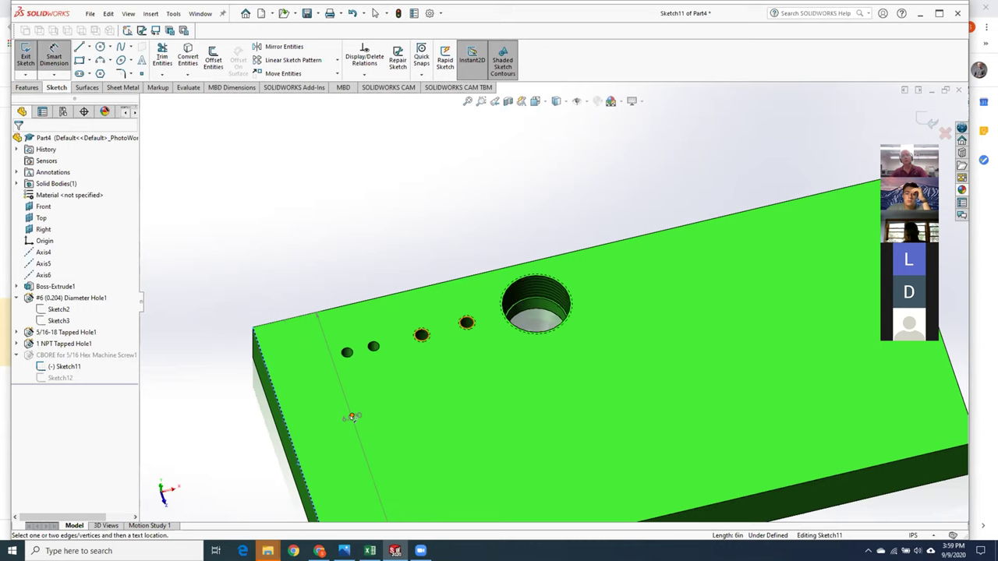
pyautogui.click(352, 416)
pyautogui.click(328, 459)
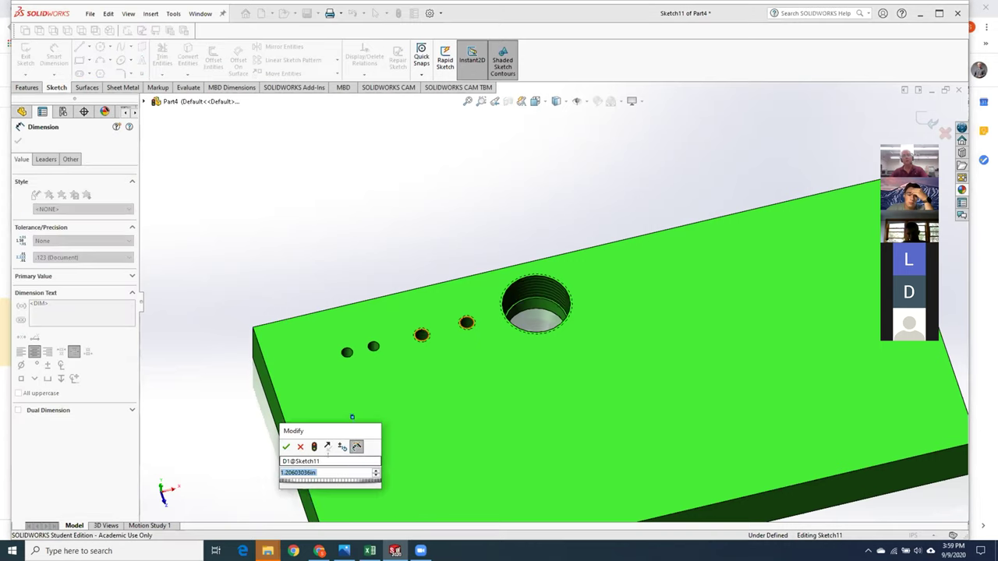
pyautogui.write('0.5')
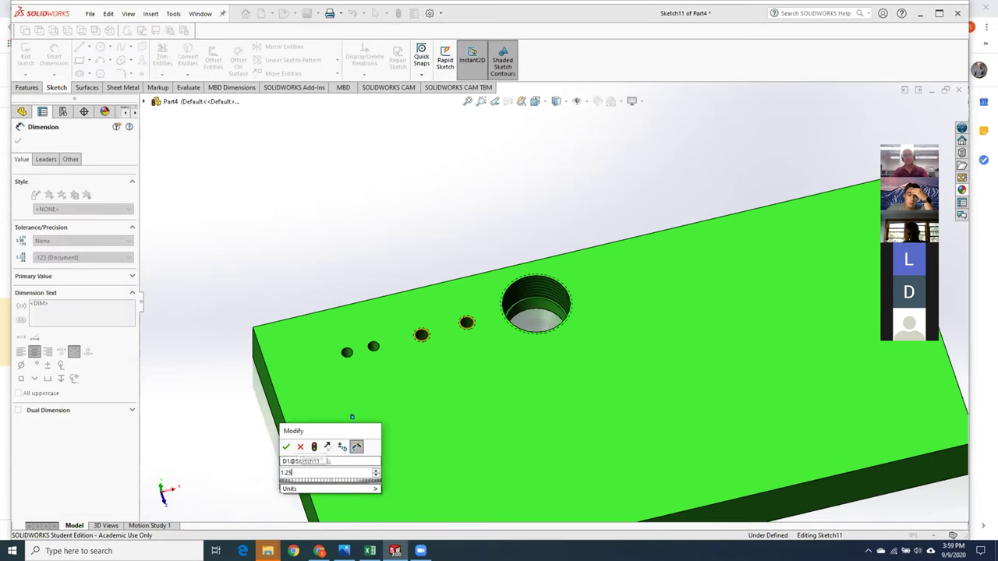
pyautogui.press('Return')
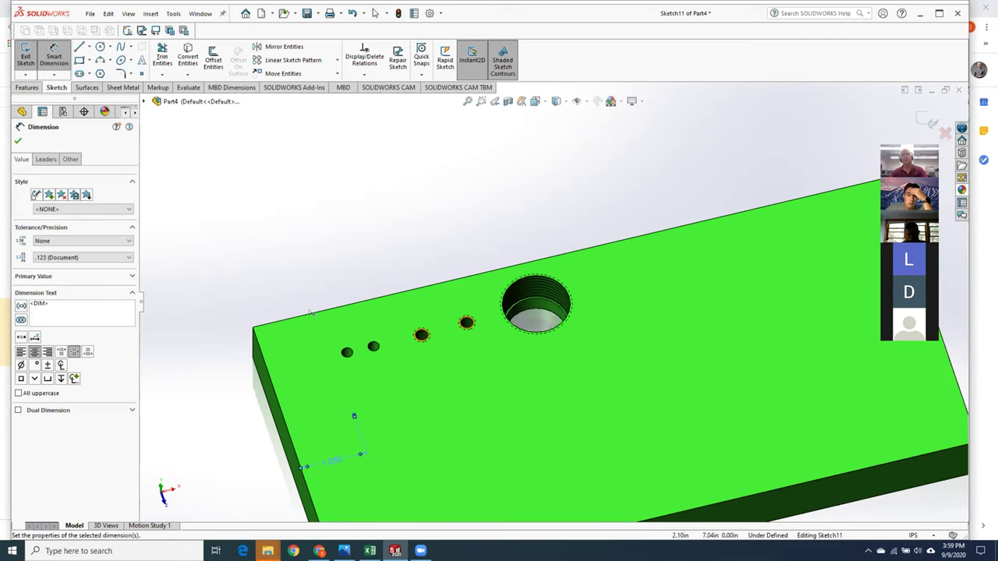
# Step: Dimension the counterbore's point from the plate's long back edge and exit the sketch
pyautogui.click(311, 312)
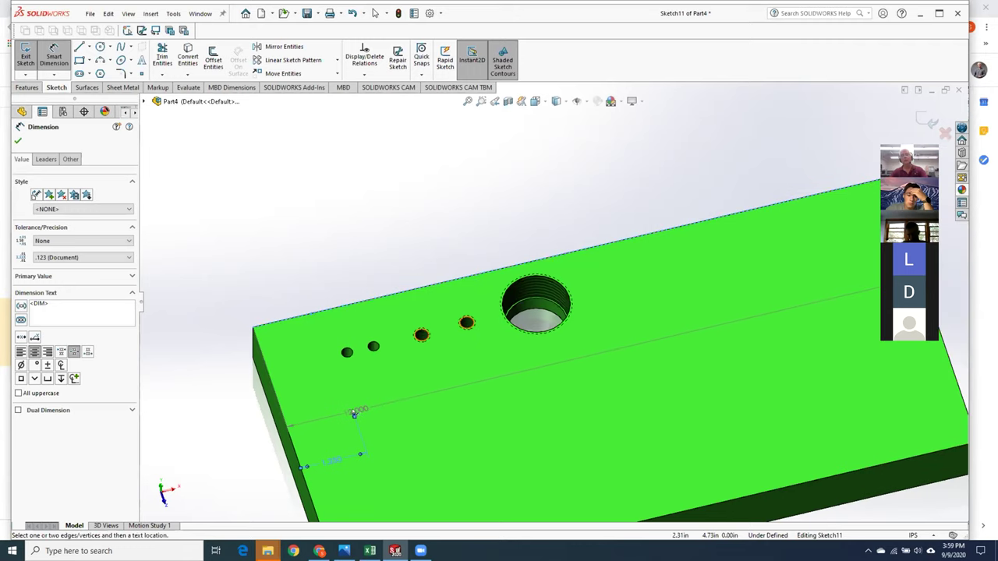
pyautogui.click(360, 454)
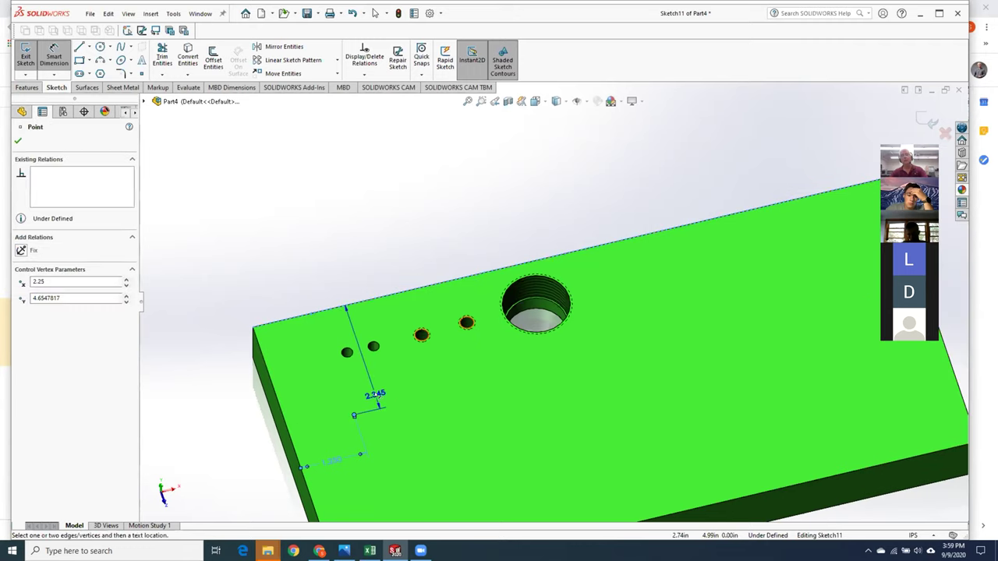
pyautogui.click(376, 384)
pyautogui.click(330, 379)
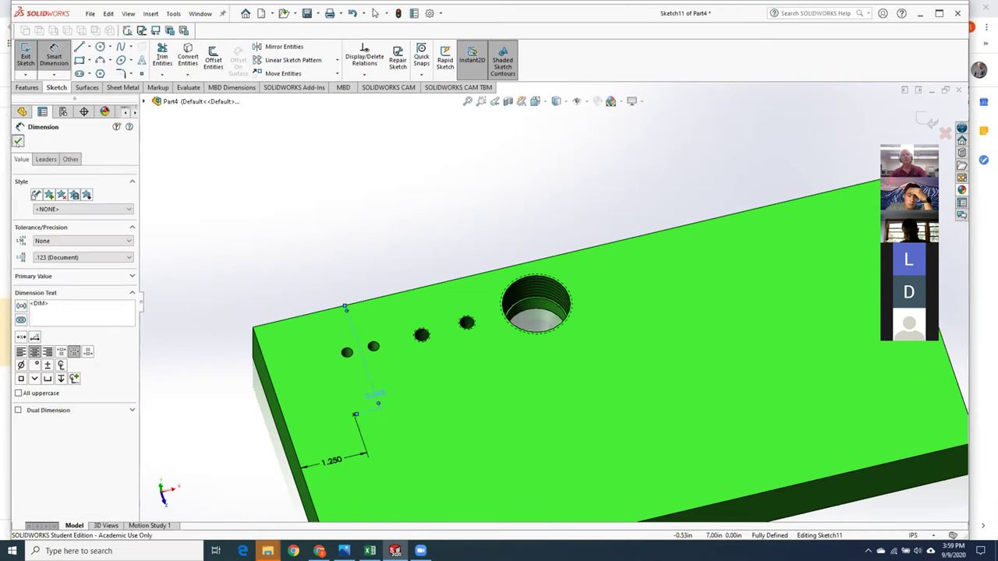
pyautogui.click(191, 259)
pyautogui.click(26, 54)
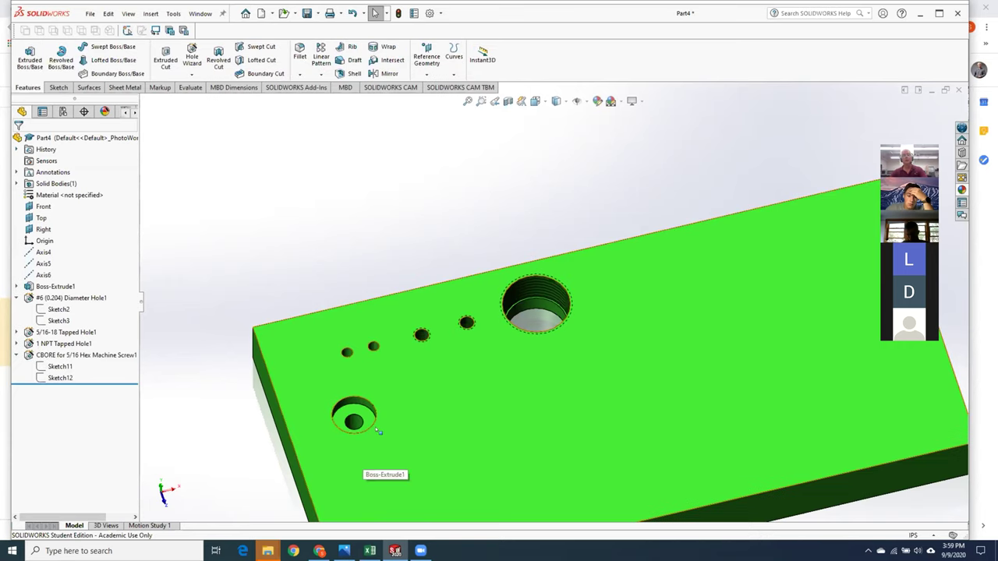
# Step: Examine the finished counterbored hole and the neighbouring holes on the plate from different angles
pyautogui.scroll(-2, 378, 431)
pyautogui.moveTo(443, 372); pyautogui.dragTo(438, 422, button='middle')
pyautogui.scroll(-2, 427, 411)
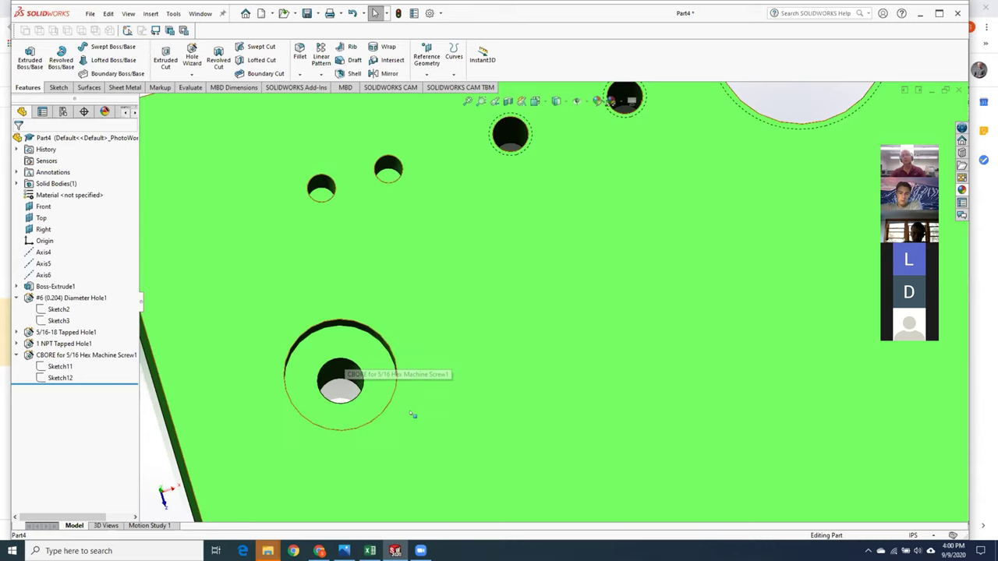
pyautogui.moveTo(409, 434)
pyautogui.mouseDown(button='middle')
pyautogui.moveTo(405, 360)
pyautogui.moveTo(387, 330)
pyautogui.moveTo(397, 318)
pyautogui.moveTo(412, 343)
pyautogui.mouseUp(button='middle')
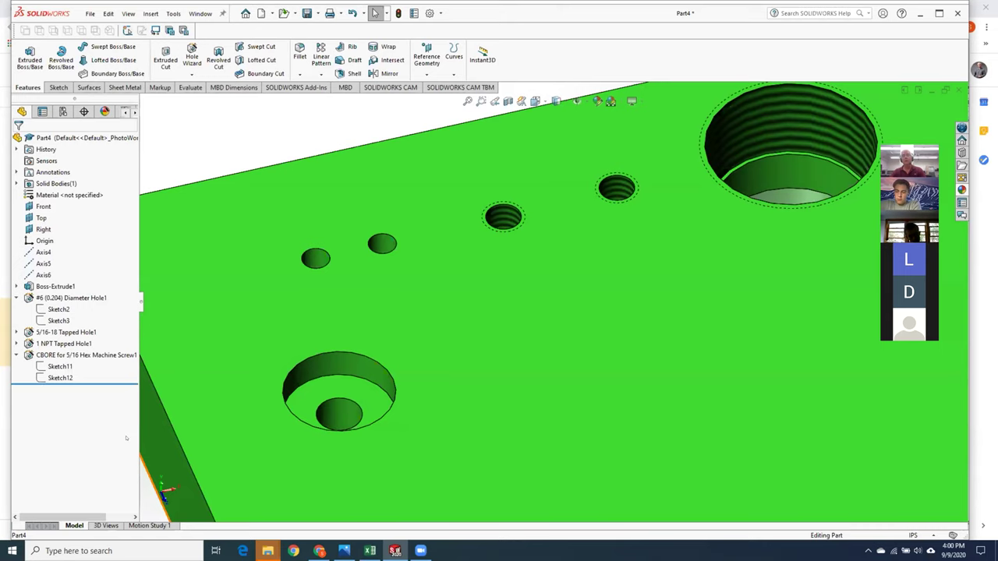
pyautogui.press('z')
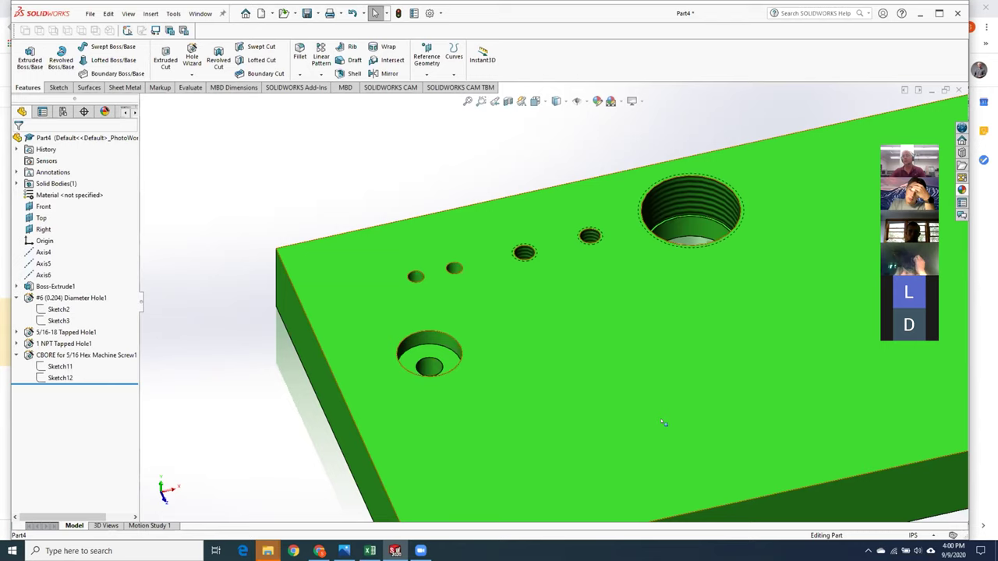
pyautogui.scroll(2, 671, 423)
pyautogui.scroll(-3, 555, 302)
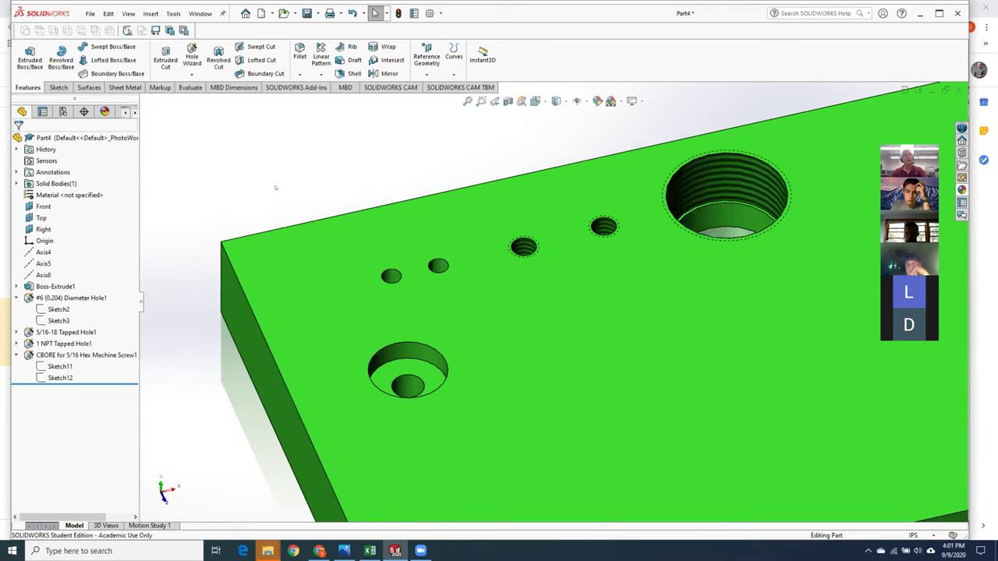
pyautogui.click(576, 379)
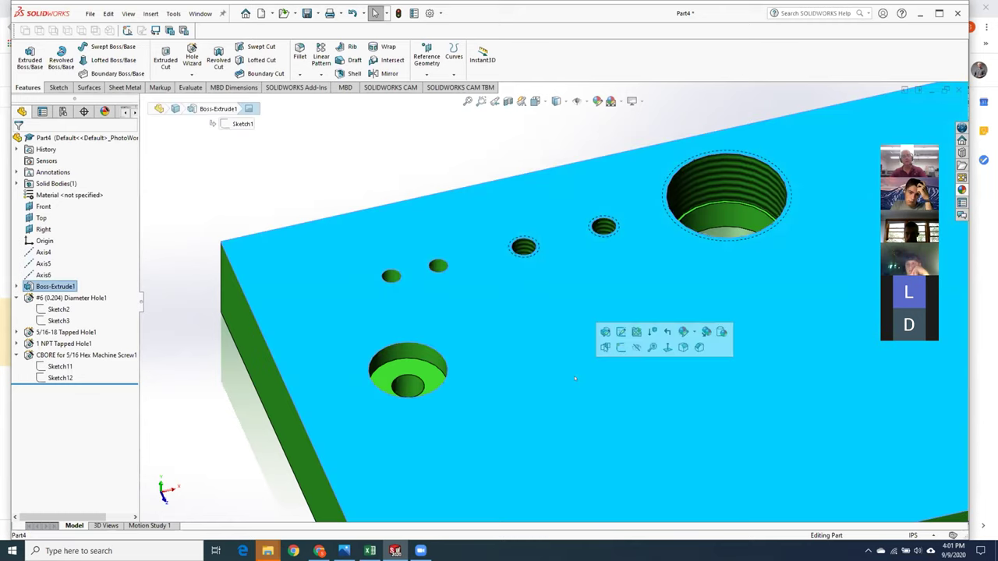
pyautogui.click(249, 403)
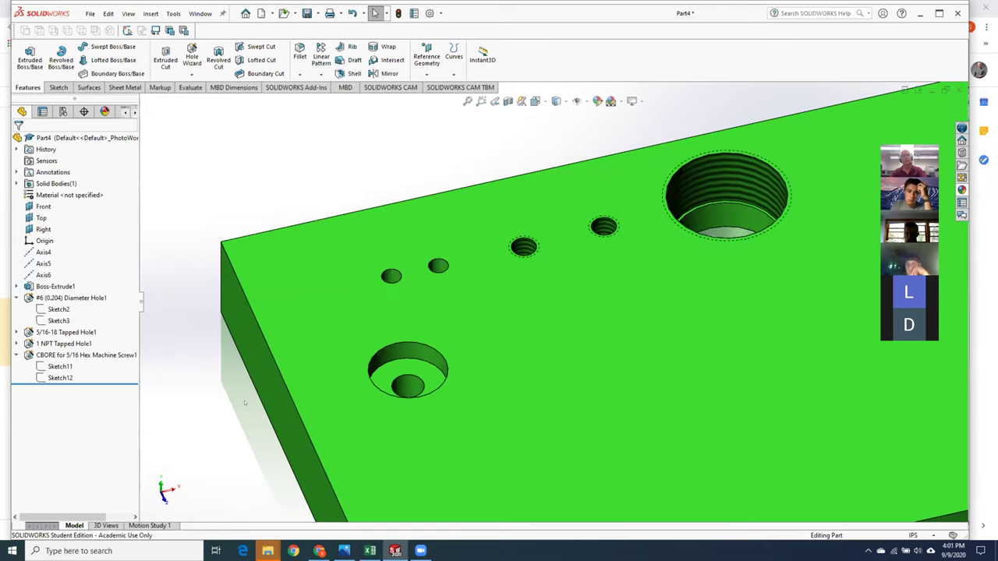
# Step: Start a Hole Wizard countersink on the plate's top face for an ANSI Inch 5/16 Flat Head Screw (100) with Normal fit
pyautogui.click(527, 348)
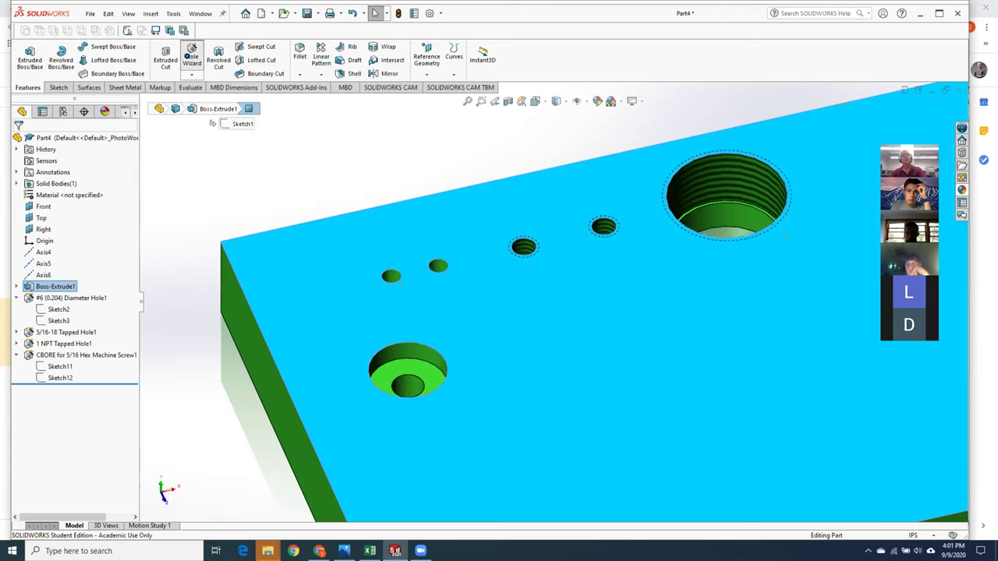
pyautogui.click(192, 56)
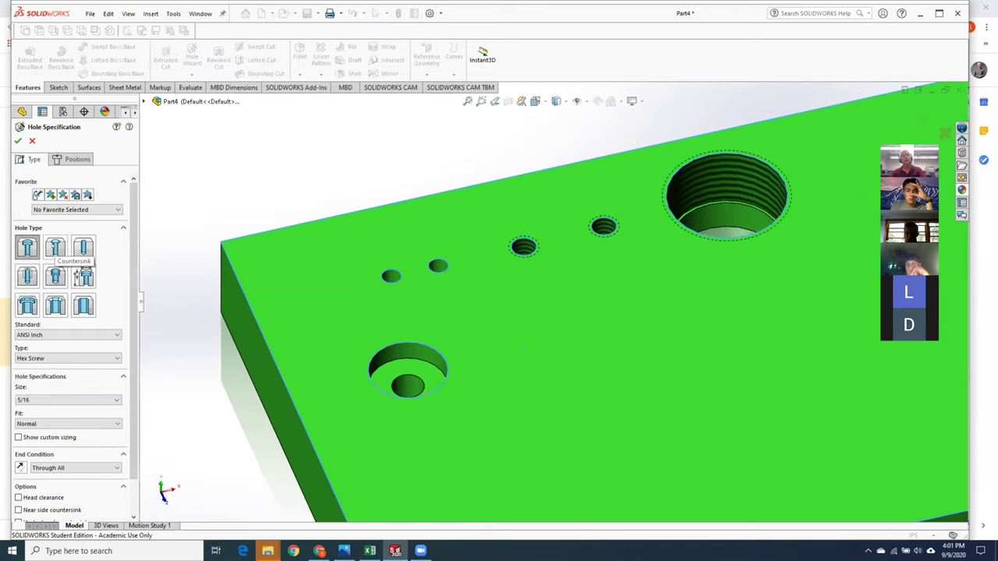
pyautogui.click(54, 248)
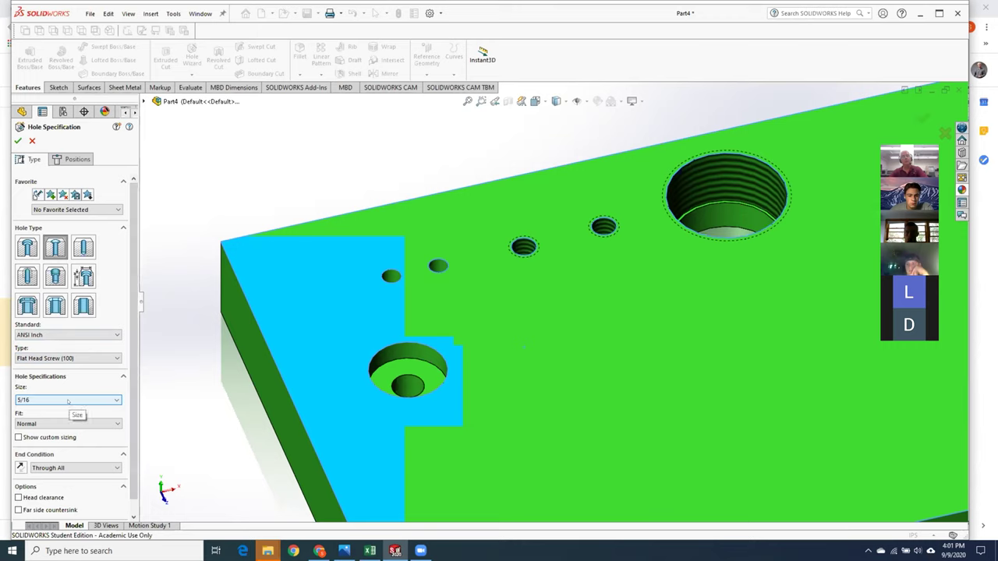
pyautogui.click(70, 423)
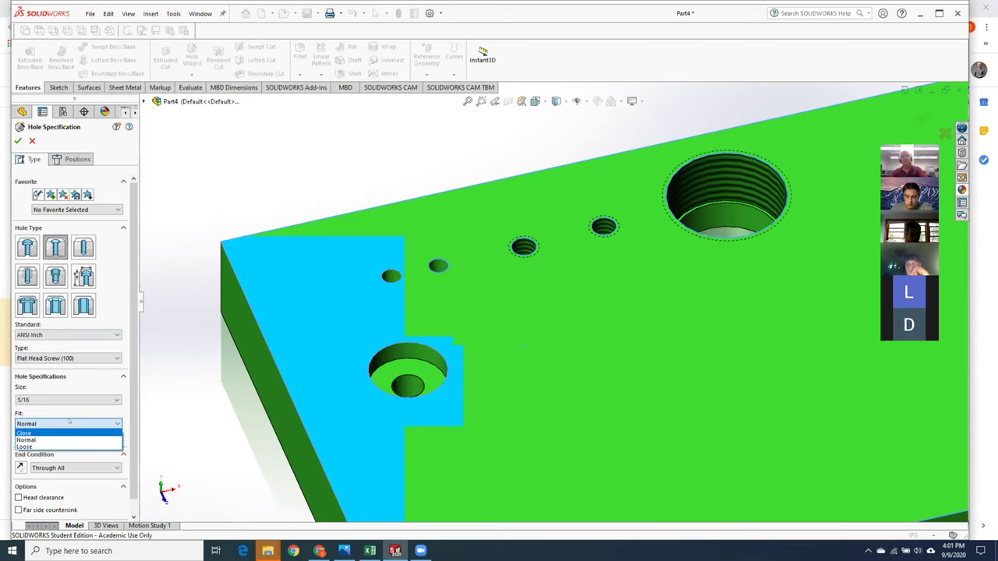
pyautogui.click(69, 422)
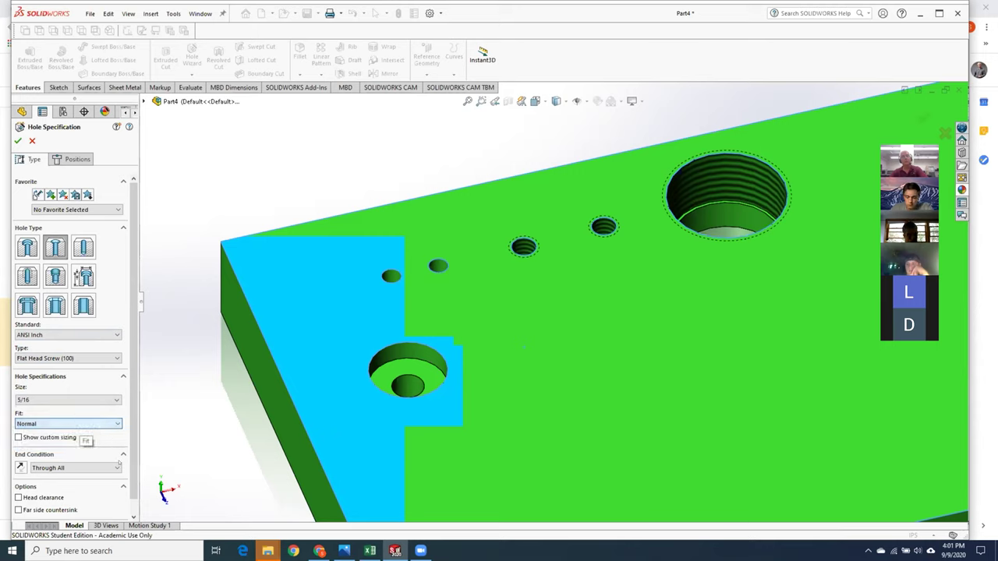
pyautogui.scroll(-1, 82, 448)
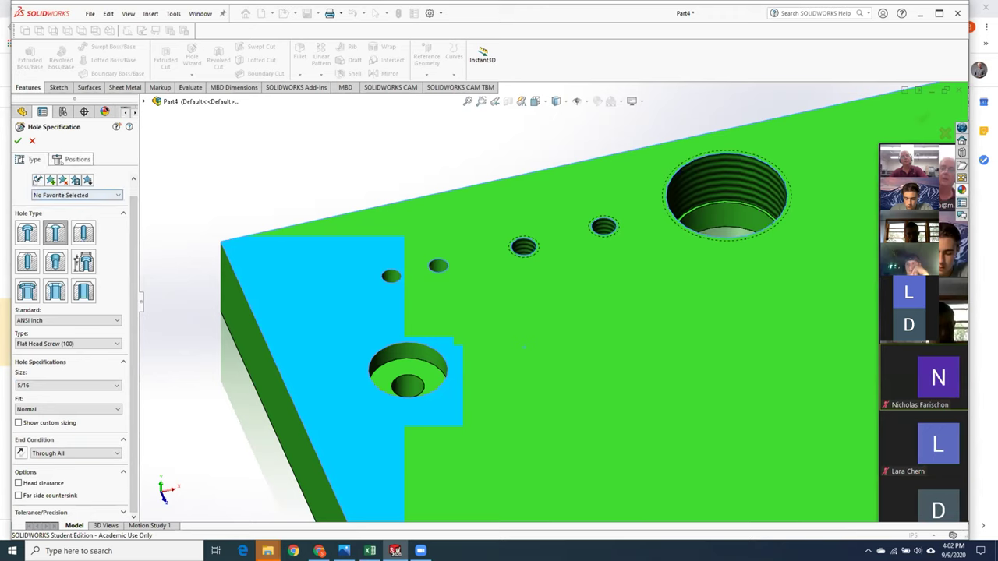
# Step: Place the countersink on the top face about 2.72 in from the plate's short side edge and dimension that distance
pyautogui.click(72, 159)
pyautogui.click(540, 328)
pyautogui.press('d')
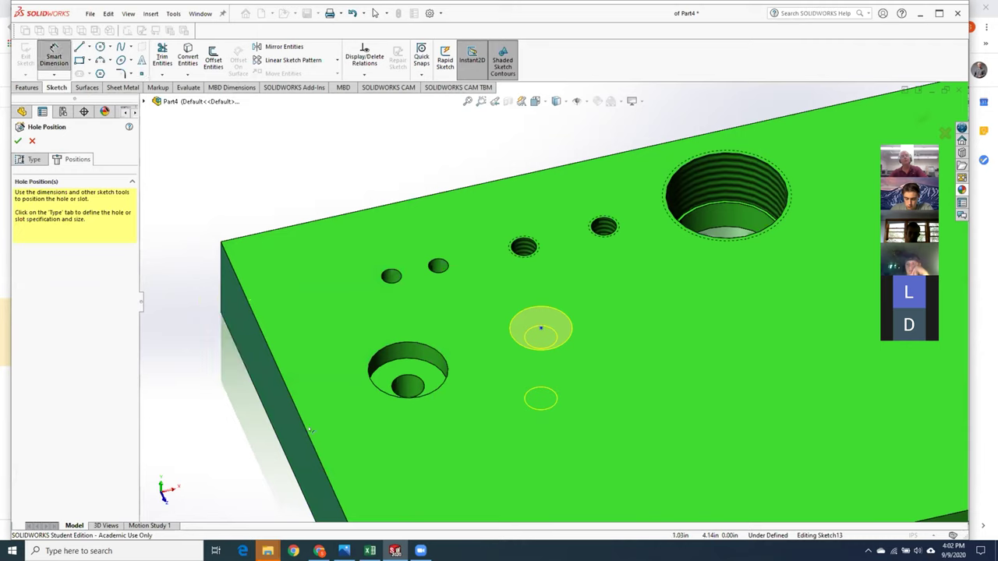
pyautogui.click(310, 429)
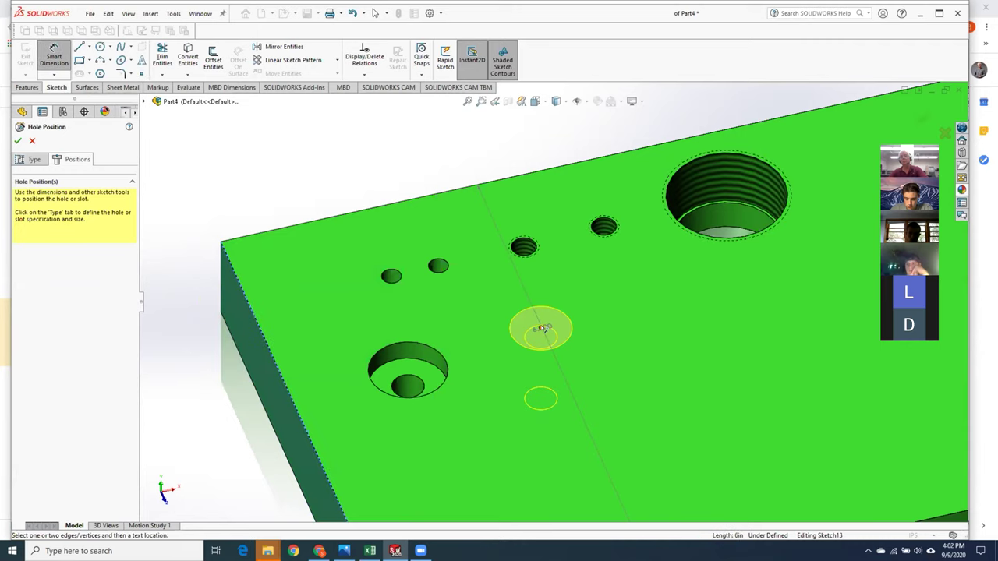
pyautogui.click(542, 328)
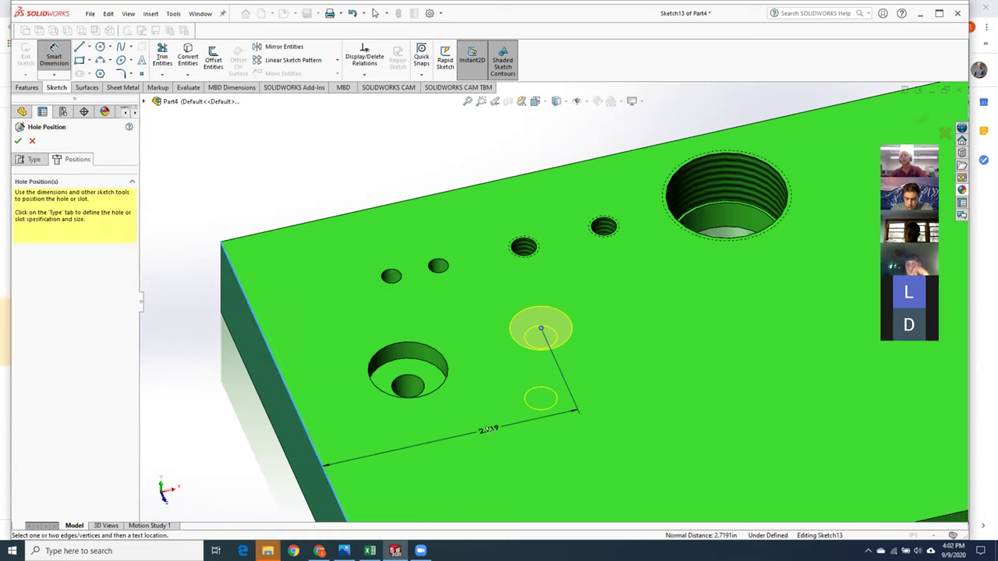
pyautogui.click(488, 429)
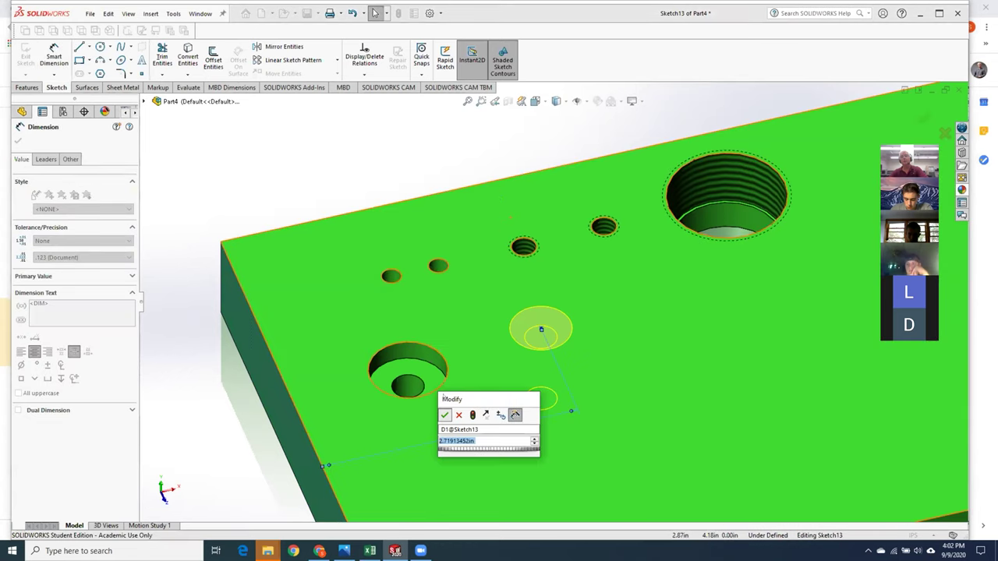
pyautogui.press('Return')
# Step: Dimension the countersink's point about 2.18 in from the plate's long back edge and complete the hole
pyautogui.click(486, 186)
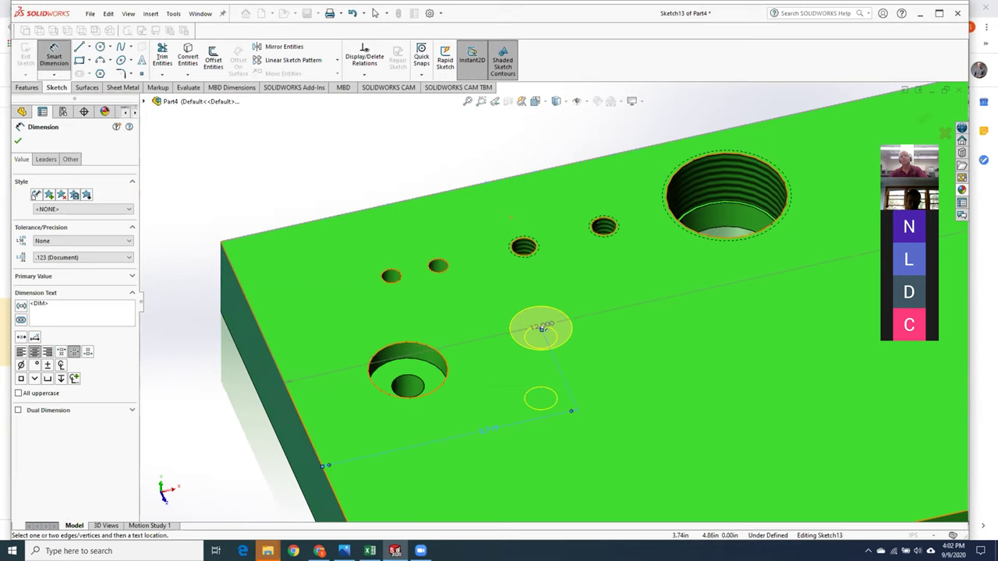
pyautogui.click(541, 329)
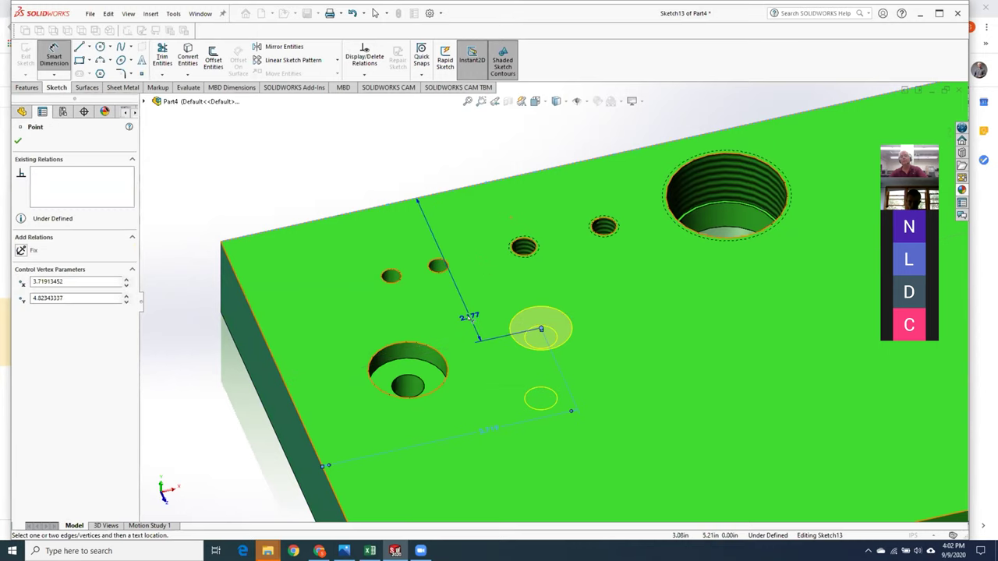
pyautogui.click(470, 318)
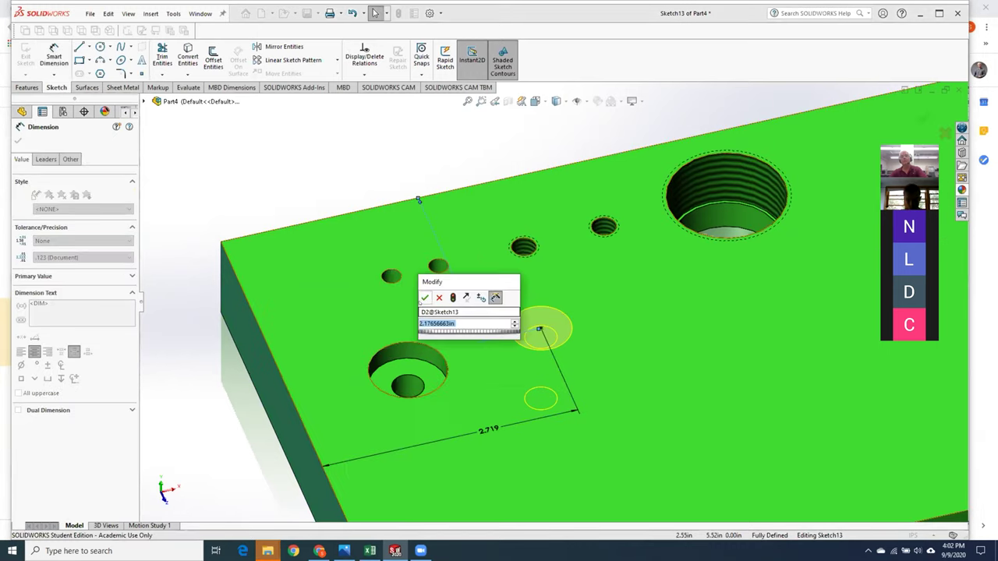
pyautogui.press('Return')
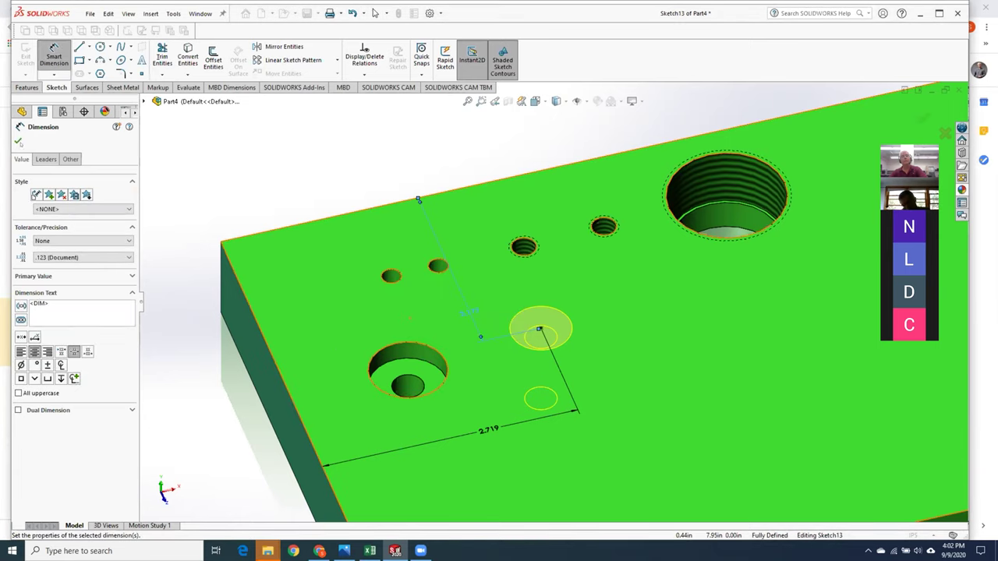
pyautogui.press('Escape')
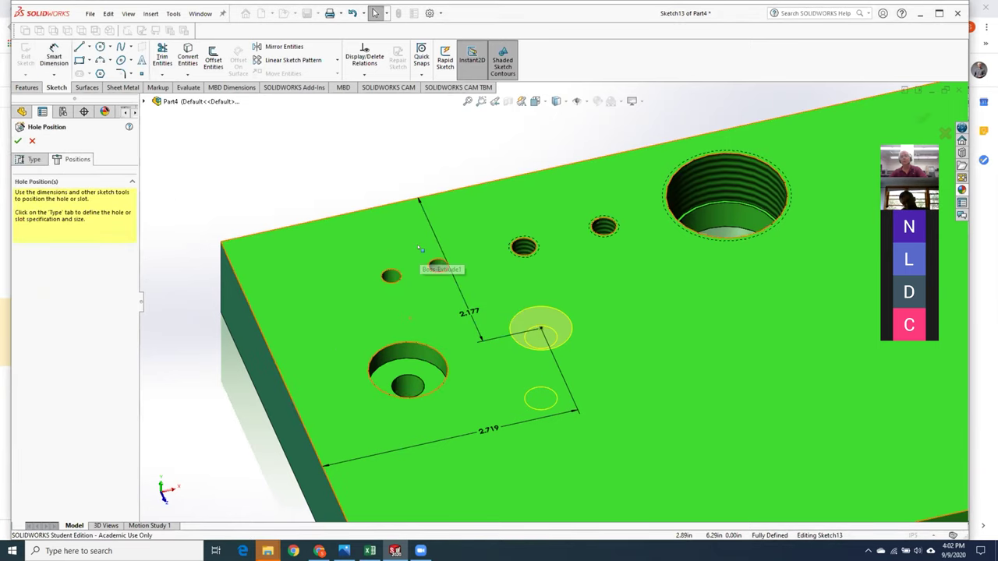
pyautogui.press('Return')
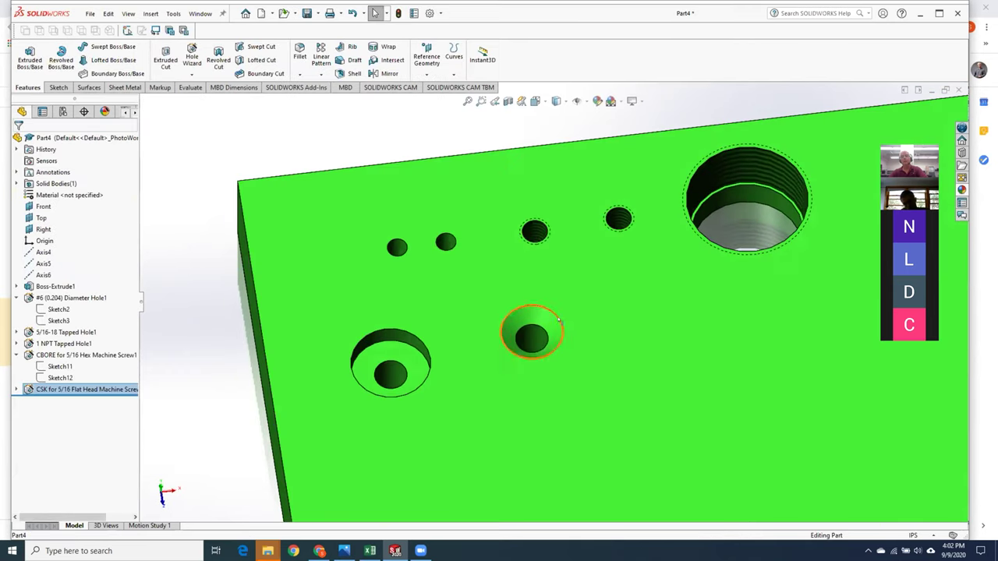
pyautogui.scroll(-3, 560, 324)
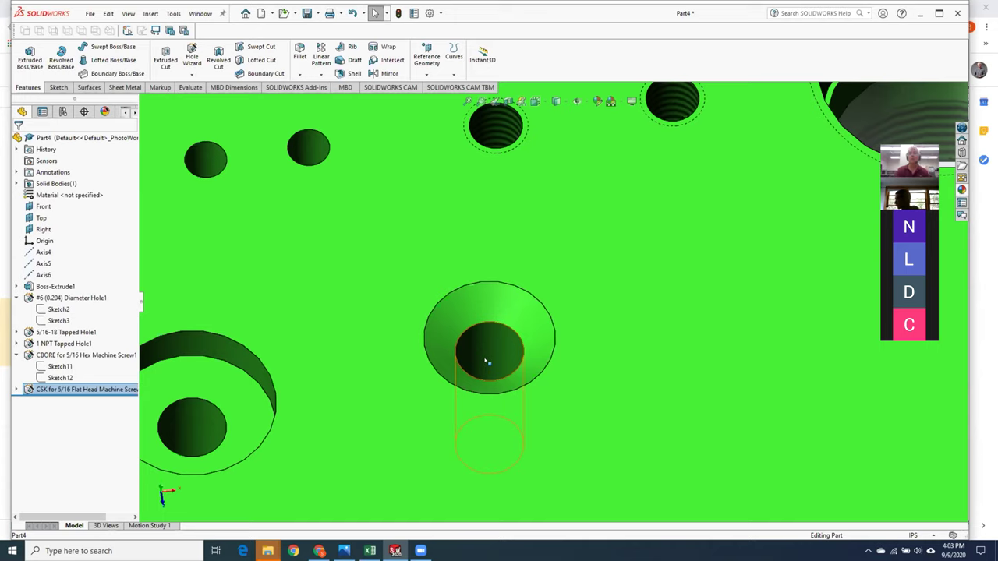
pyautogui.hotkey('ctrl', 'shift', 'z')
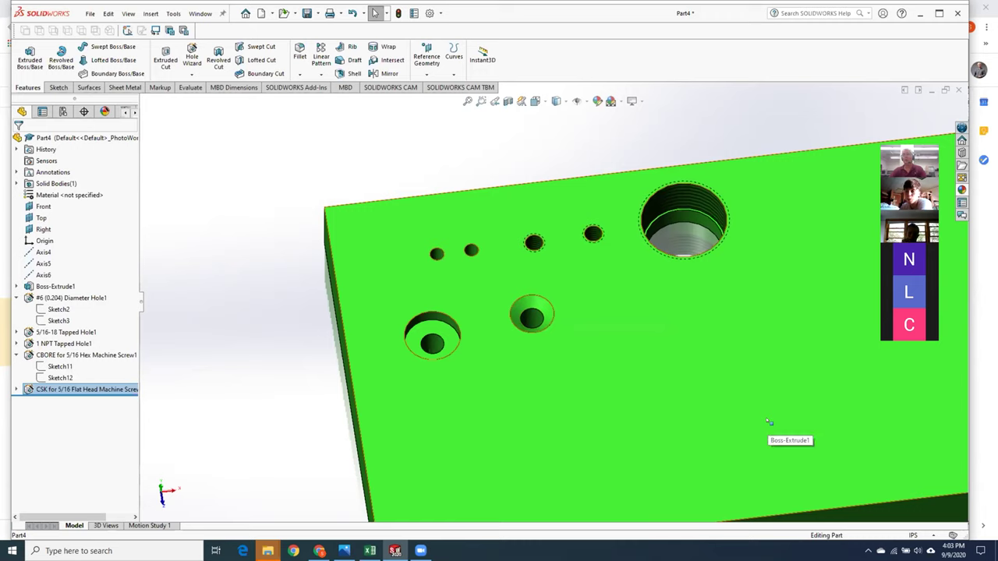
pyautogui.click(651, 444)
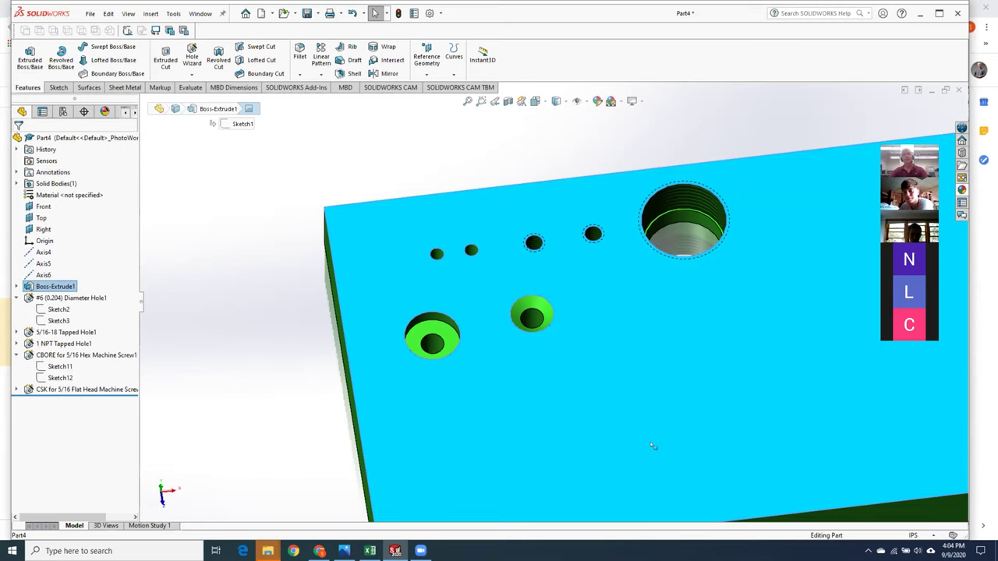
pyautogui.click(268, 435)
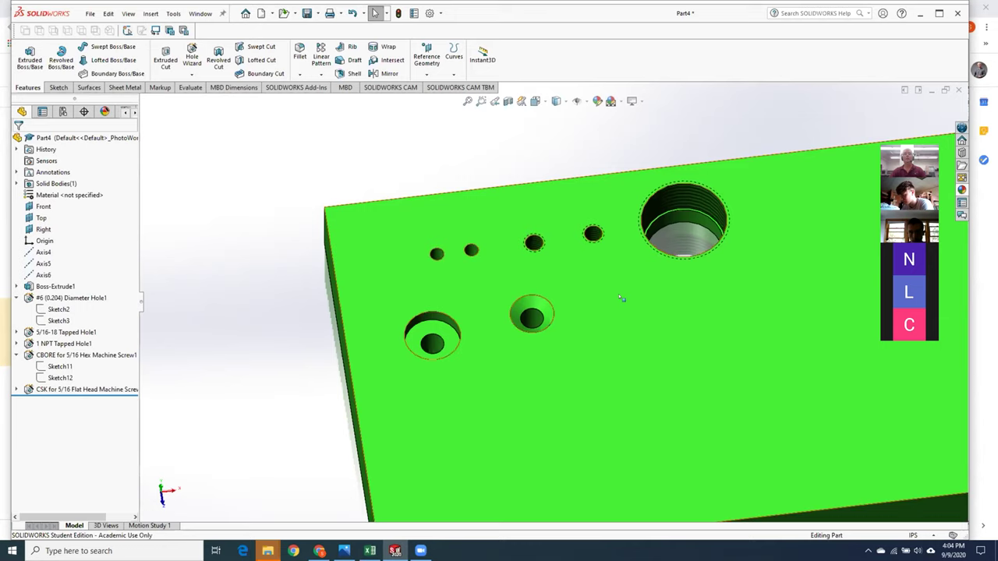
# Step: Start a linear pattern of the countersunk hole with the plate's long back edge as the first direction
pyautogui.click(542, 301)
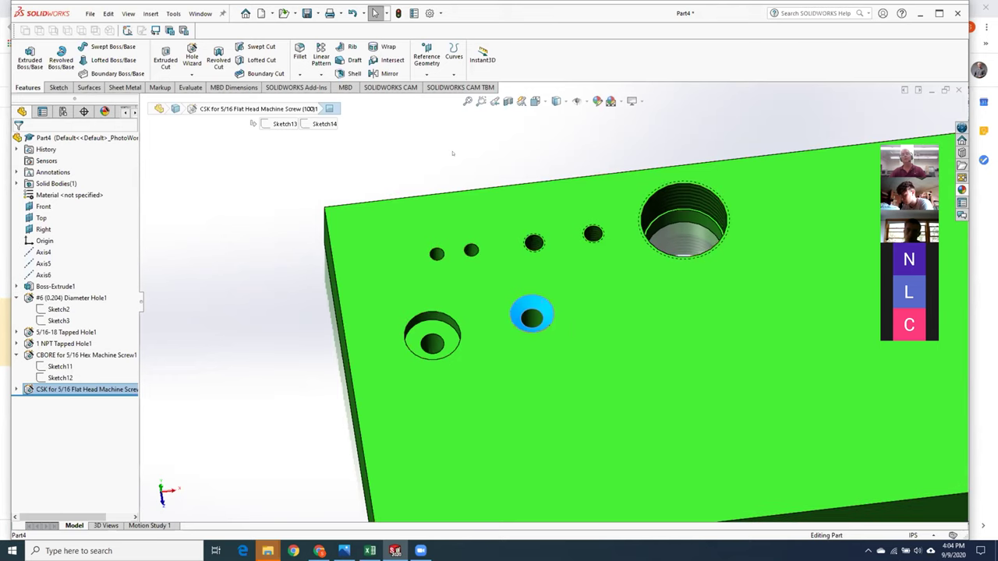
pyautogui.click(321, 59)
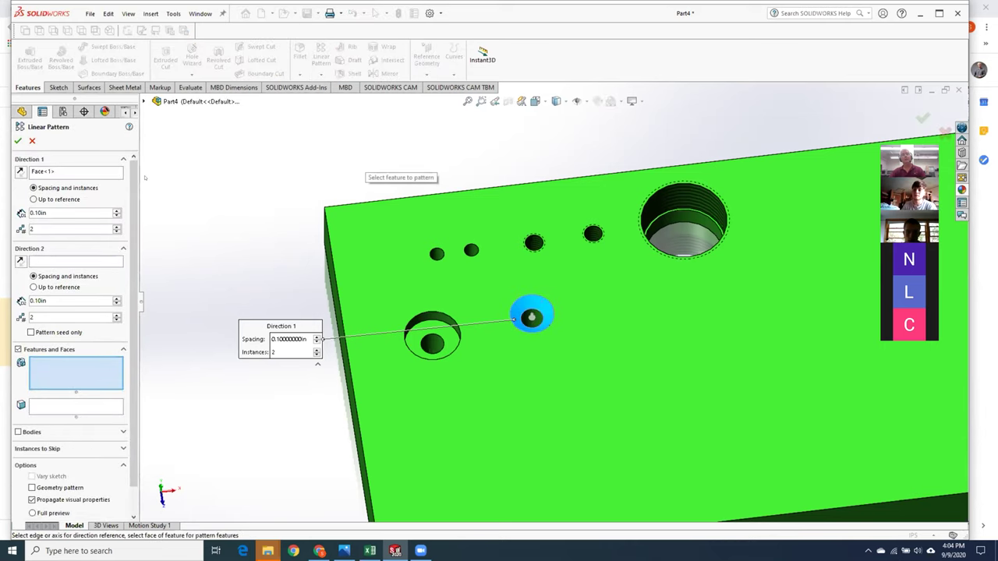
pyautogui.click(86, 174)
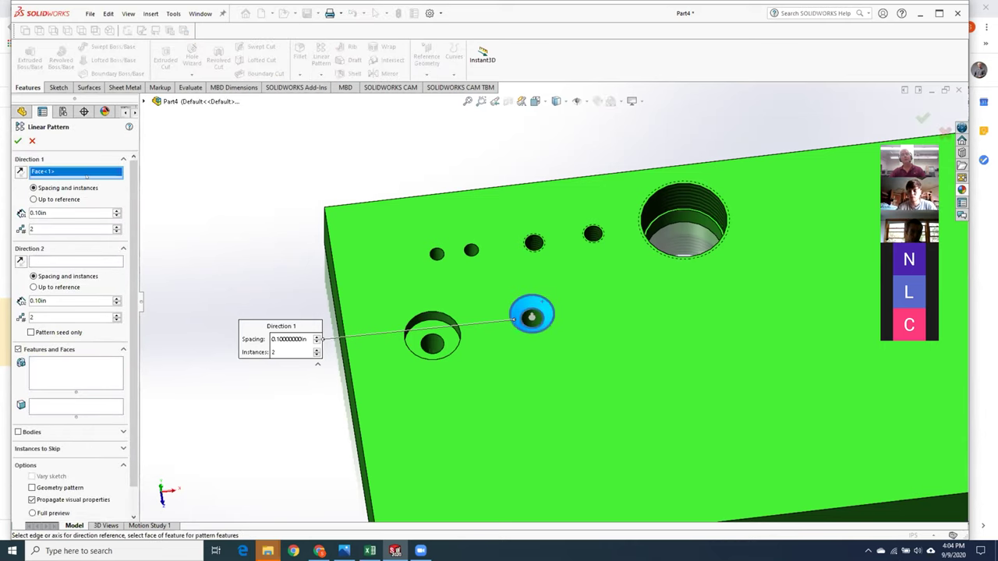
pyautogui.click(719, 161)
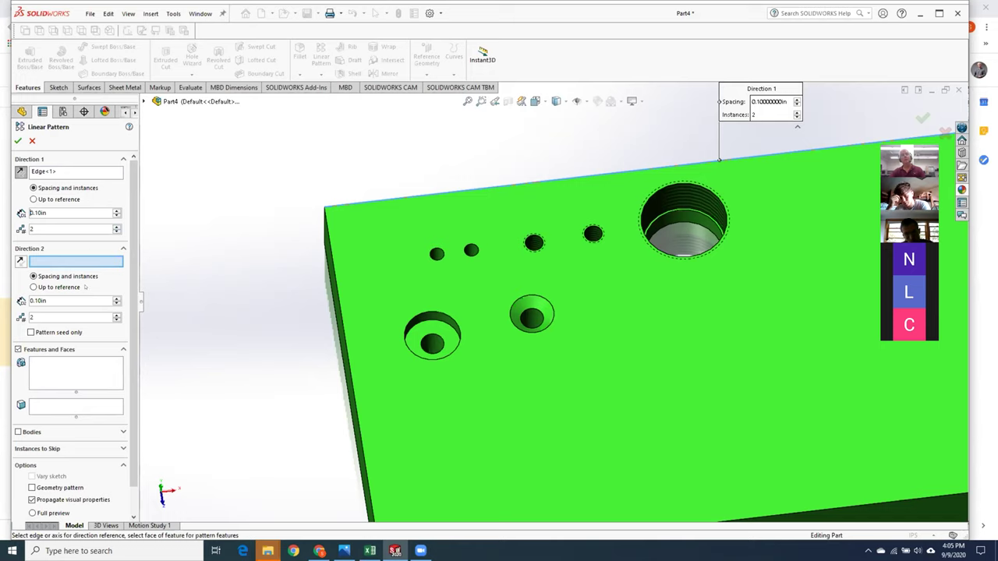
pyautogui.click(93, 372)
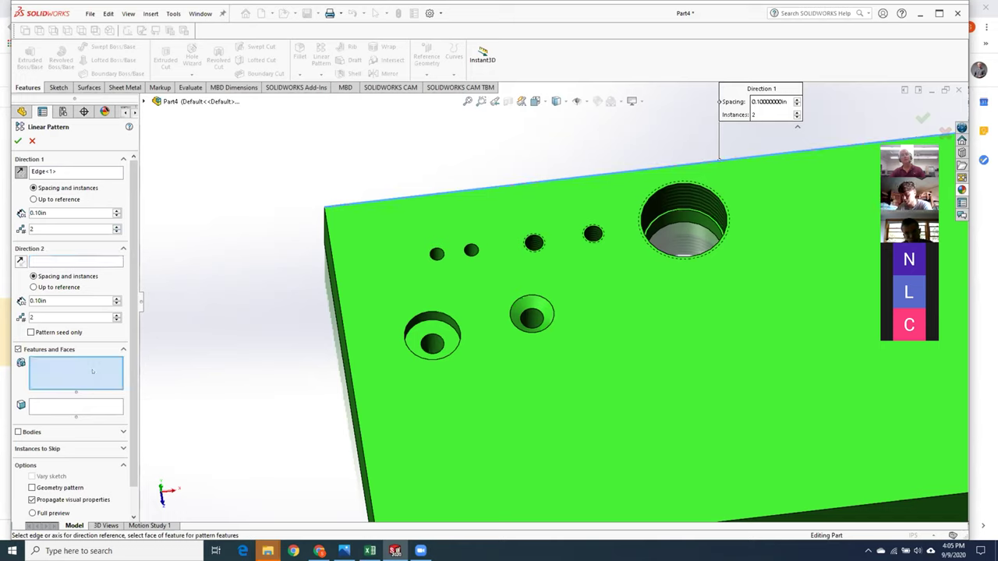
pyautogui.click(522, 305)
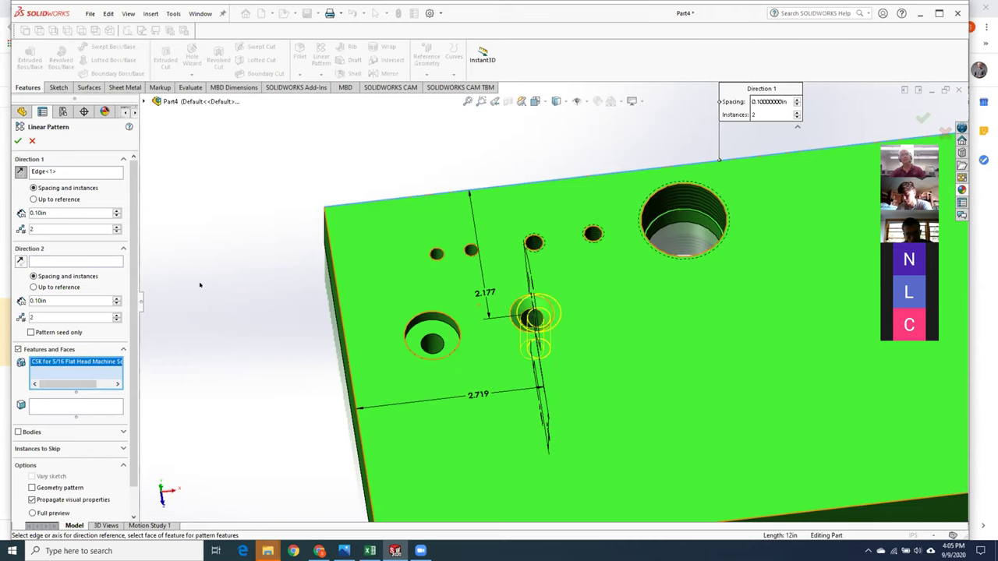
# Step: Set the pattern's first direction to 5 instances spaced 1.30 in apart
pyautogui.click(116, 210)
pyautogui.click(117, 211)
pyautogui.click(117, 210)
pyautogui.click(117, 211)
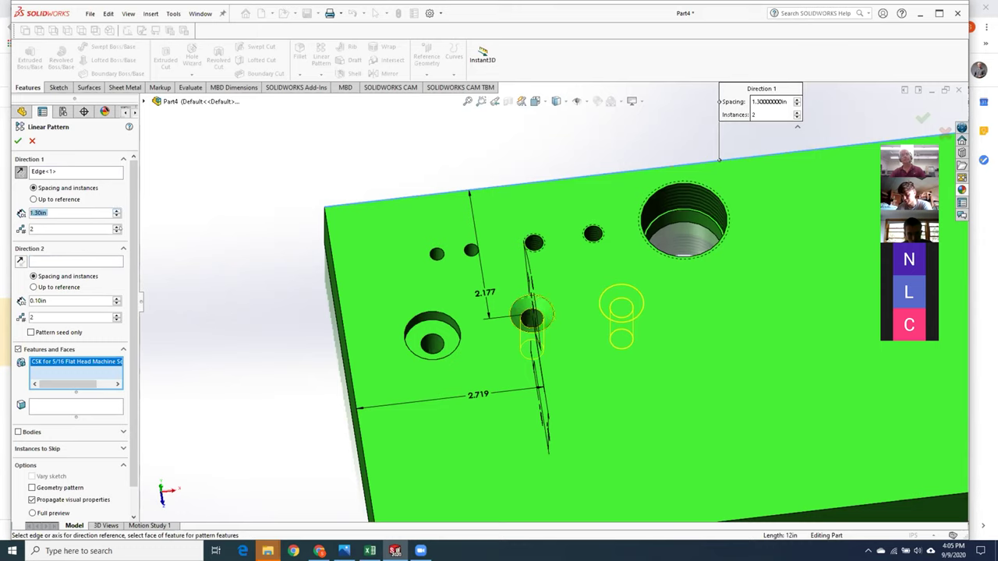
pyautogui.click(117, 226)
pyautogui.click(117, 226)
pyautogui.click(117, 226)
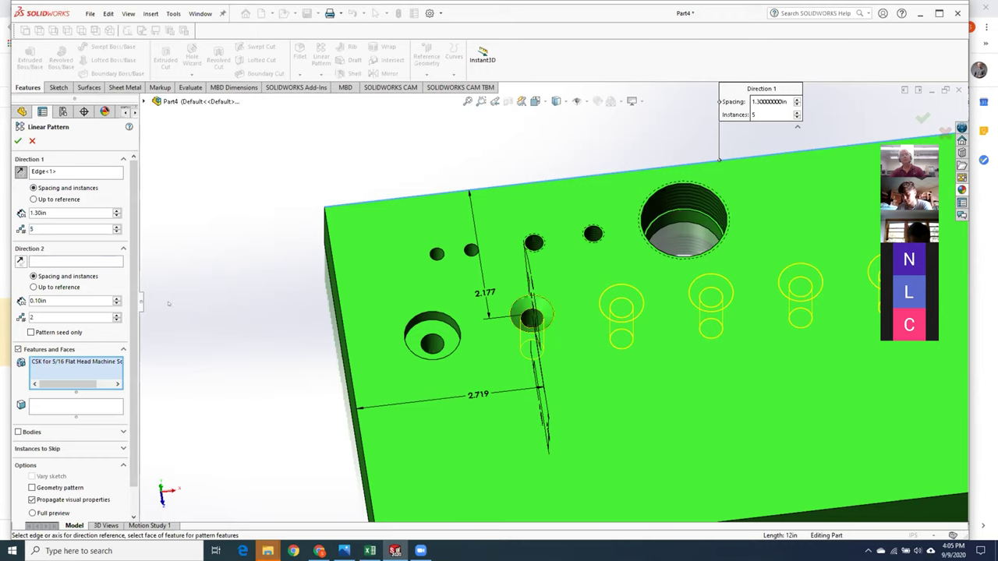
# Step: Add a second pattern direction along the plate's short side edge with 4 instances spaced 1.20 in apart
pyautogui.click(77, 262)
pyautogui.moveTo(285, 319); pyautogui.dragTo(391, 367, button='middle')
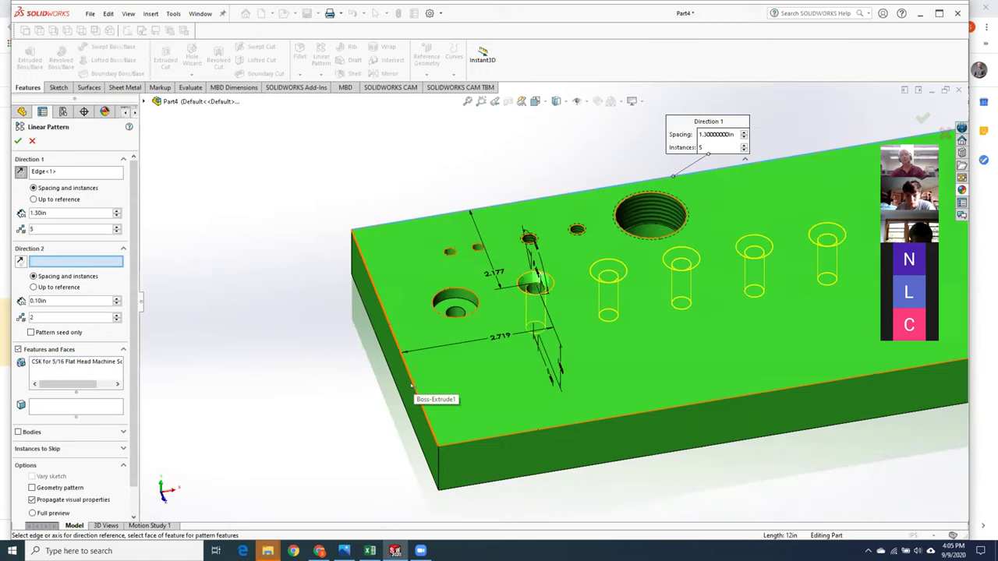
pyautogui.click(415, 388)
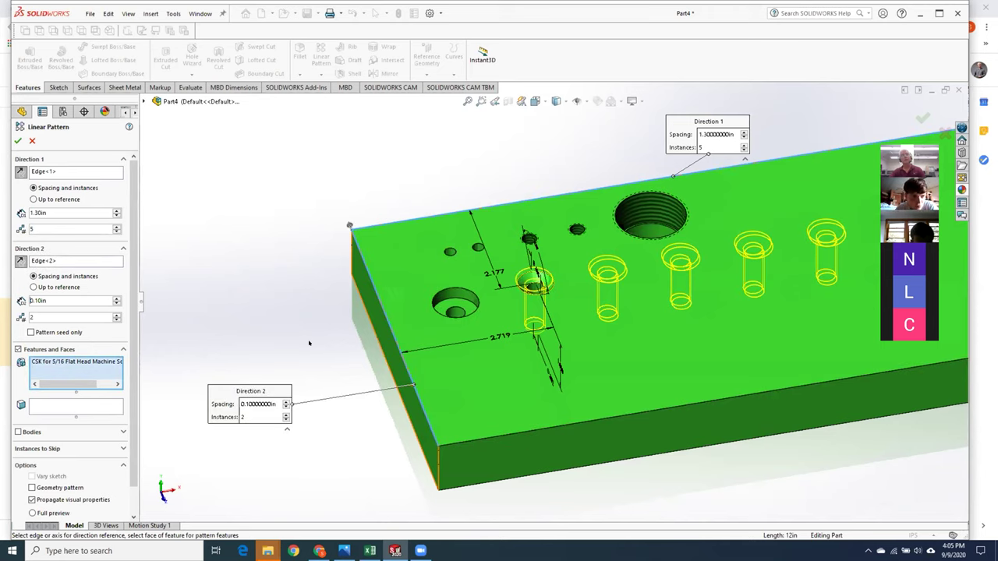
pyautogui.click(116, 315)
pyautogui.click(116, 314)
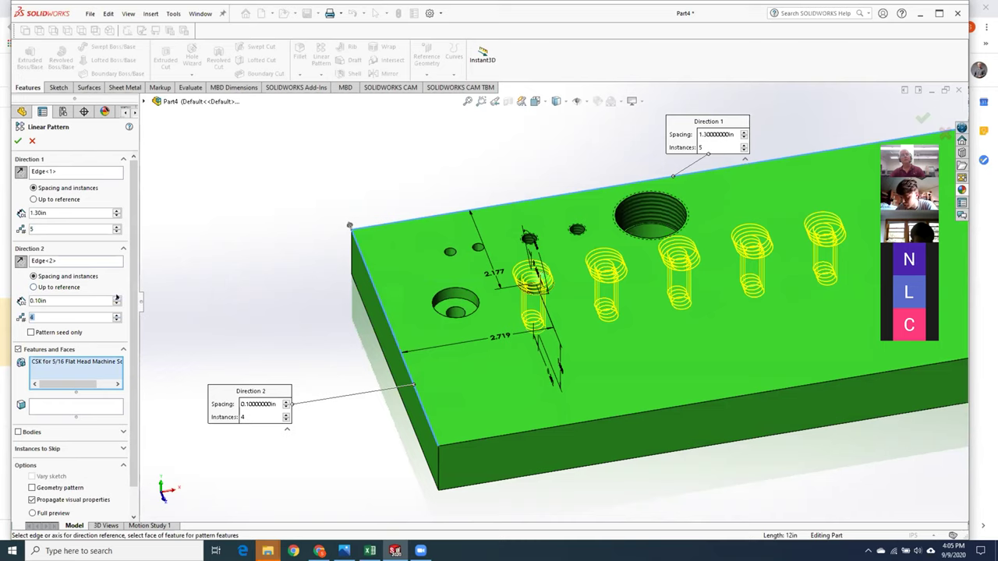
pyautogui.click(116, 297)
pyautogui.click(116, 297)
pyautogui.click(117, 297)
pyautogui.click(116, 297)
pyautogui.click(116, 297)
pyautogui.click(116, 297)
pyautogui.click(116, 297)
pyautogui.click(116, 297)
pyautogui.click(116, 297)
pyautogui.click(116, 297)
pyautogui.click(116, 297)
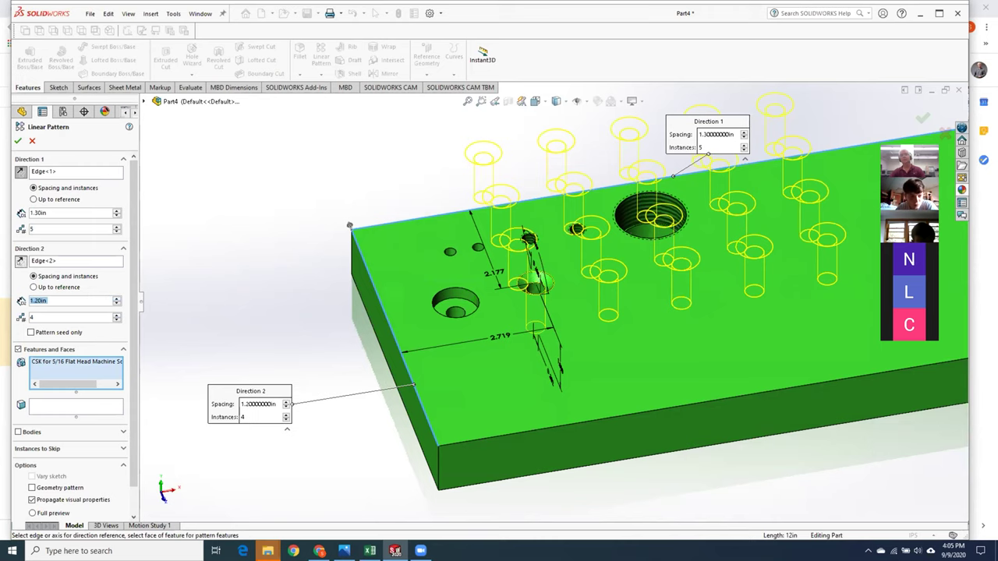
# Step: Reverse the pattern's second direction, reduce it to 3 instances and complete the linear pattern
pyautogui.click(21, 262)
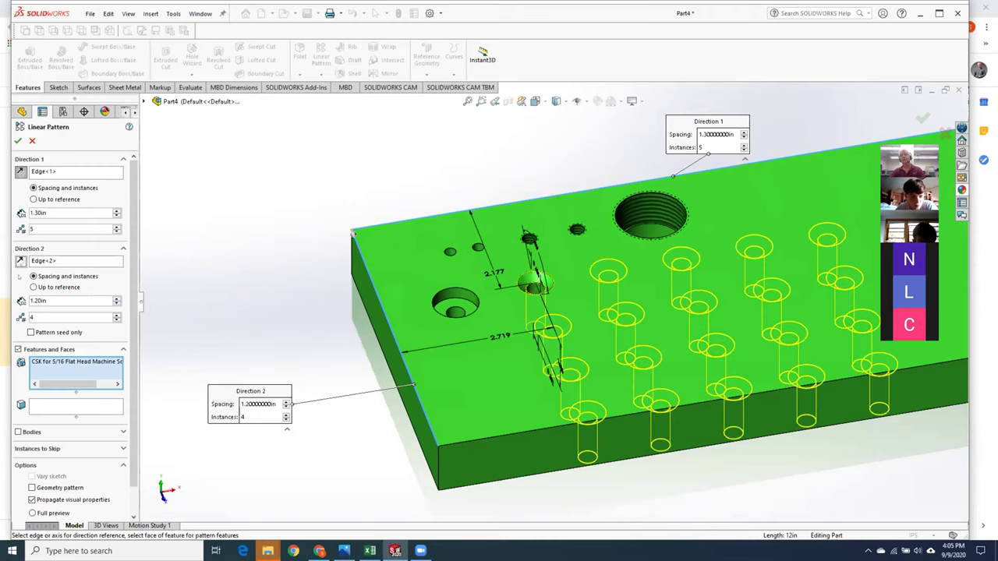
pyautogui.click(116, 319)
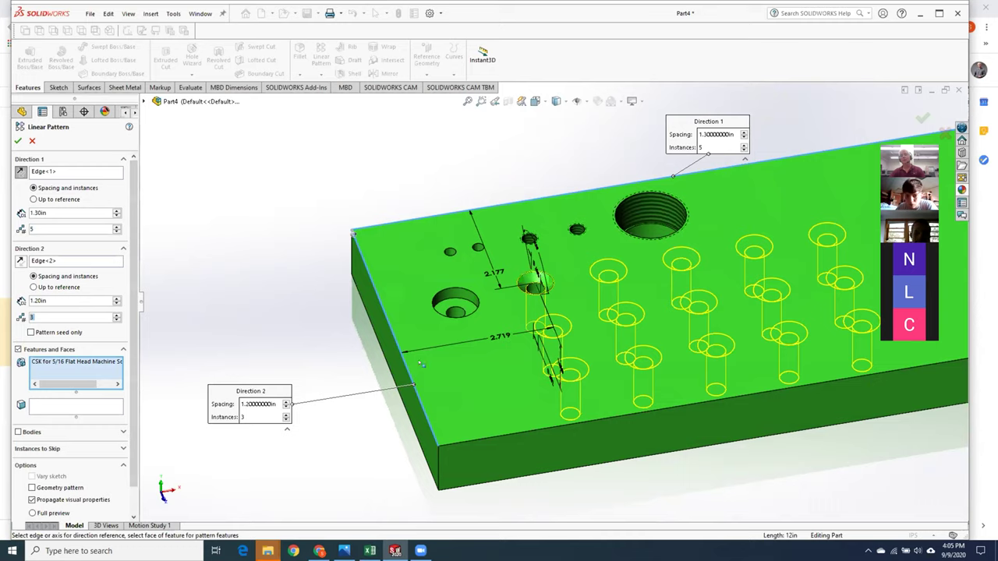
pyautogui.moveTo(454, 335); pyautogui.dragTo(506, 374, button='middle')
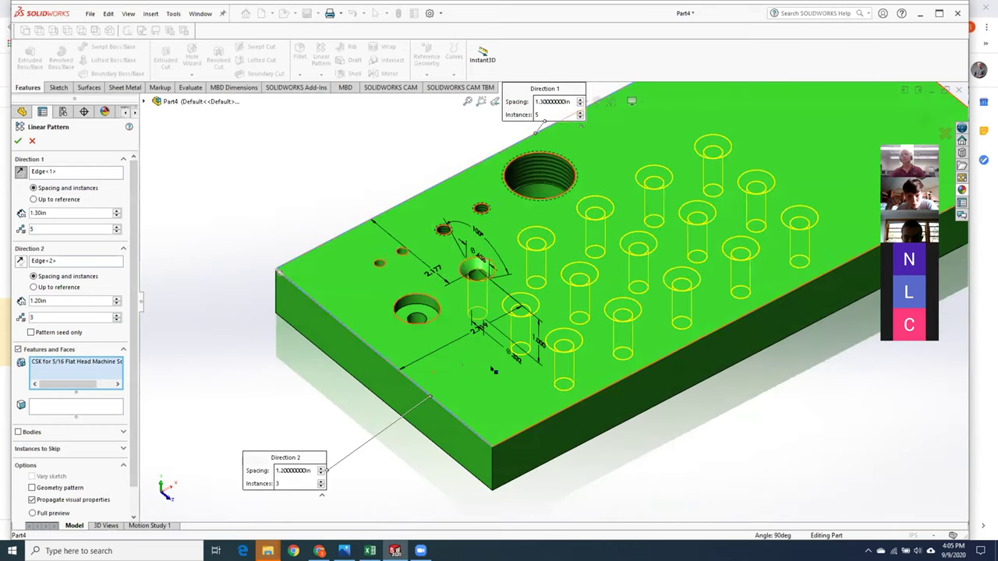
pyautogui.click(17, 141)
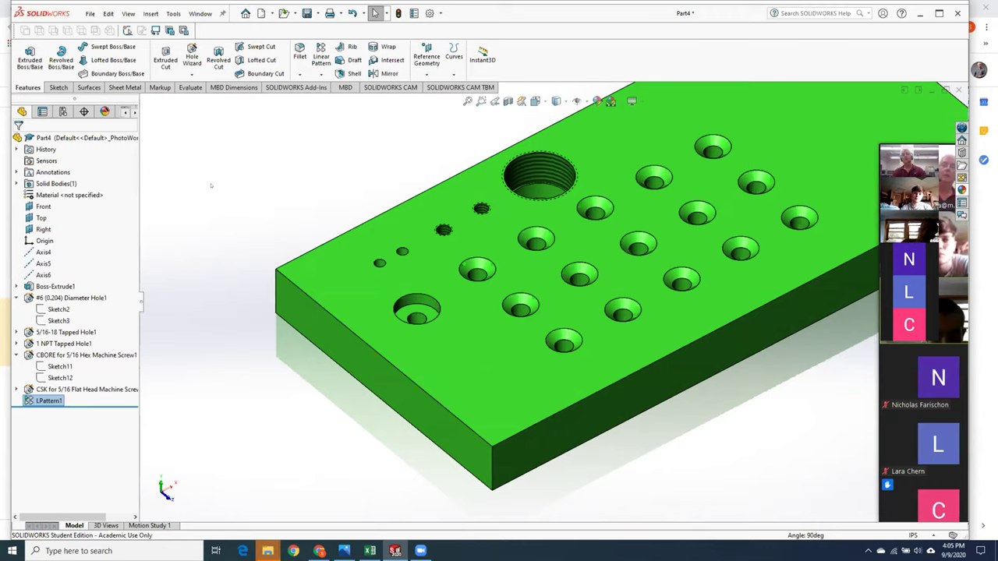
# Step: Edit the patterned countersink feature into a plain ANSI Inch 5/16 drilled hole with a Through All end condition
pyautogui.rightClick(101, 389)
pyautogui.click(114, 312)
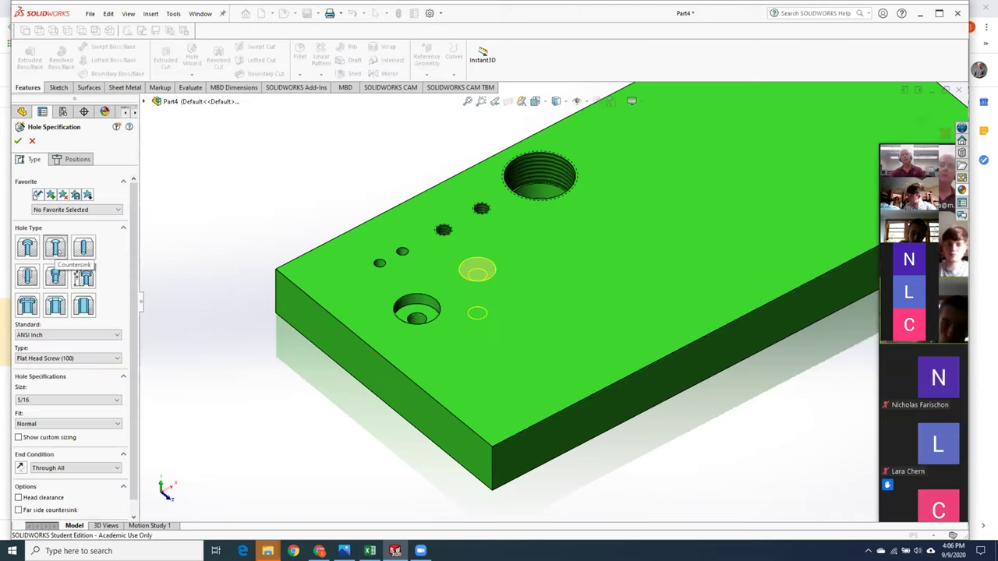
pyautogui.click(83, 247)
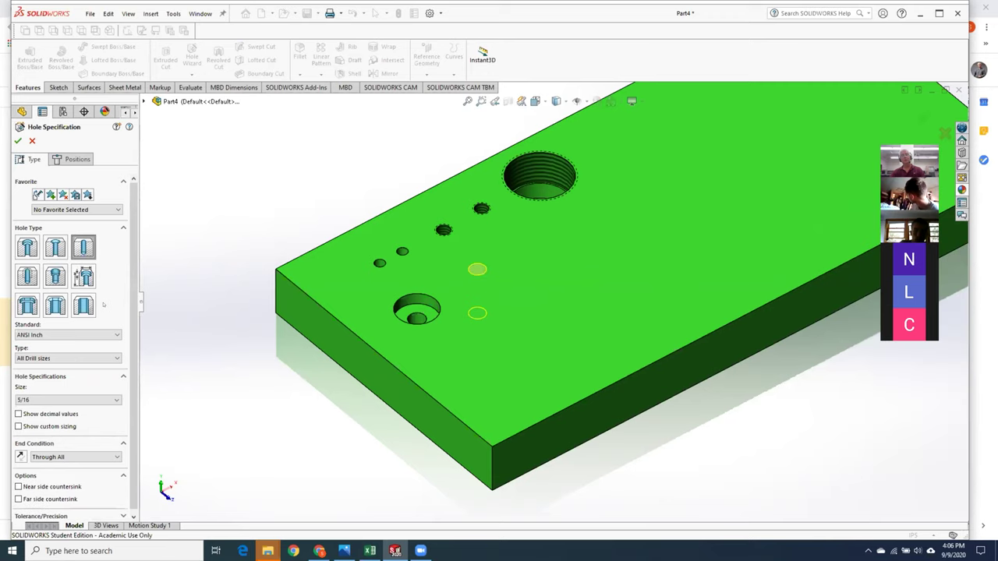
pyautogui.click(17, 140)
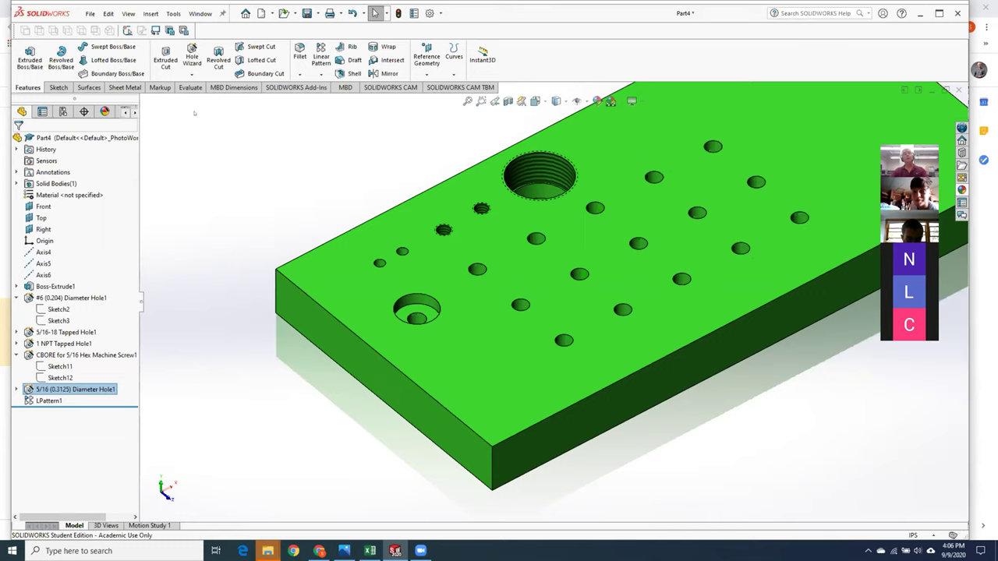
# Step: Place a 5/16 Through All slot, 1 in long, on the plate's top face about 0.74 in from the short edge and 2.31 in from the long edge
pyautogui.click(191, 56)
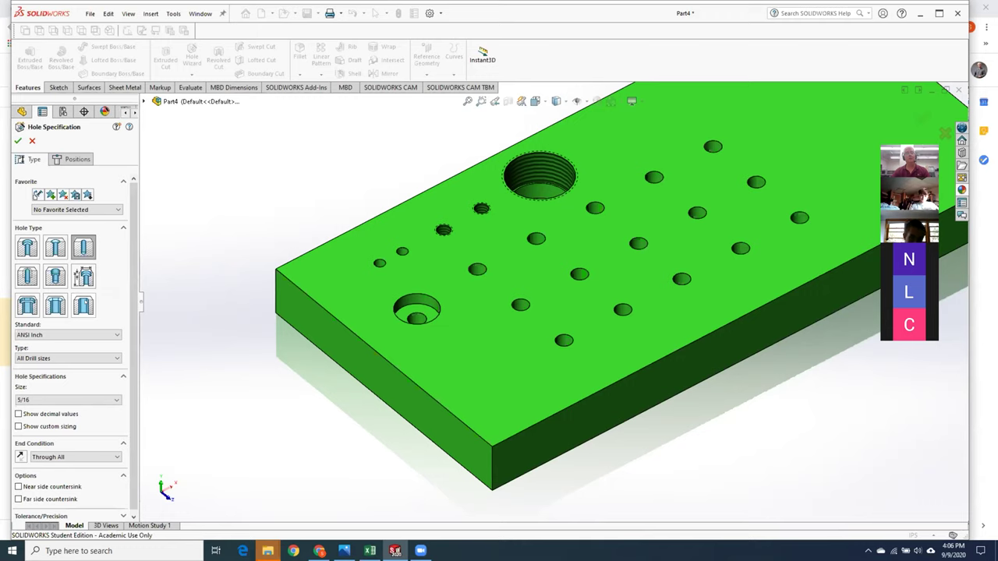
pyautogui.click(83, 305)
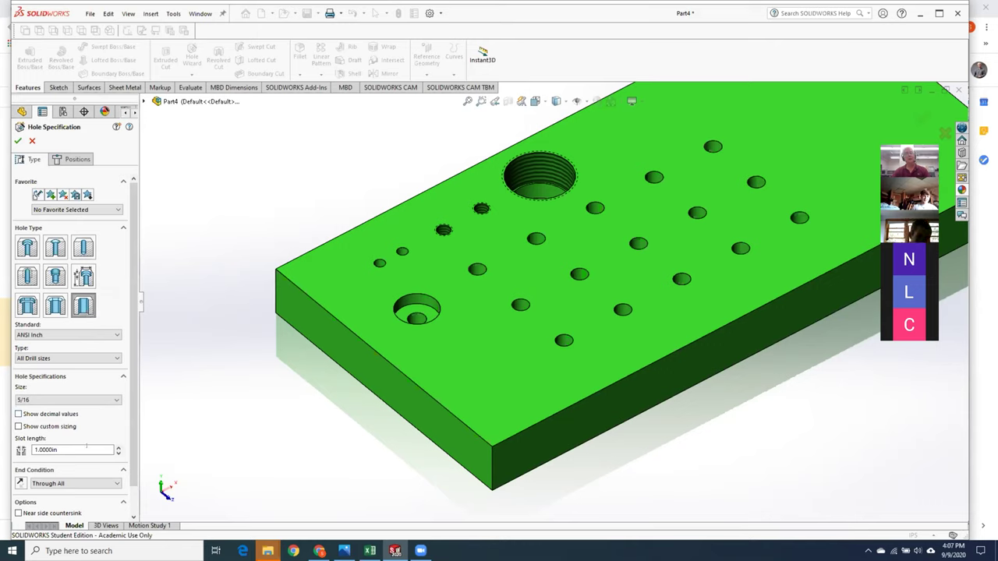
pyautogui.click(75, 159)
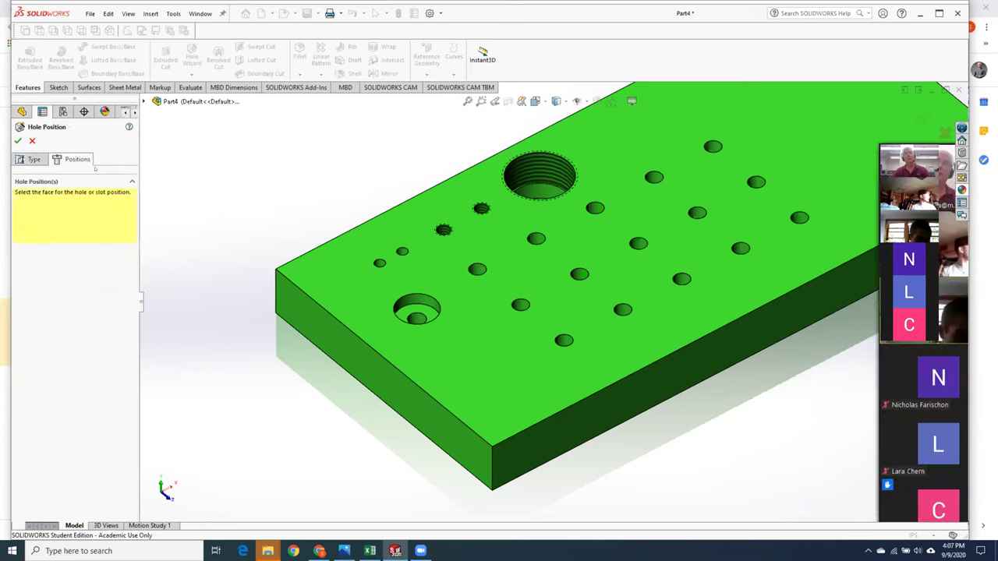
pyautogui.click(462, 351)
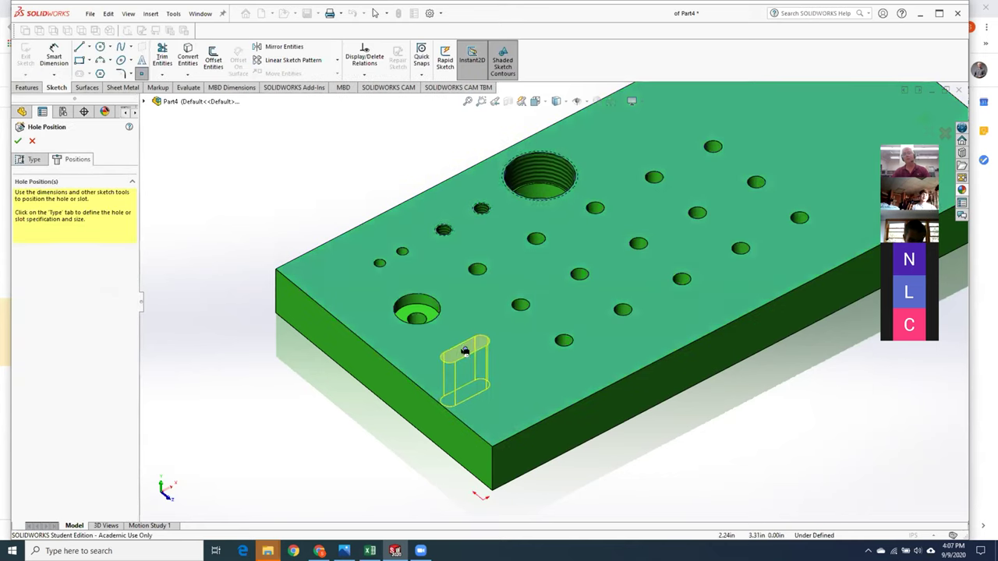
pyautogui.click(464, 348)
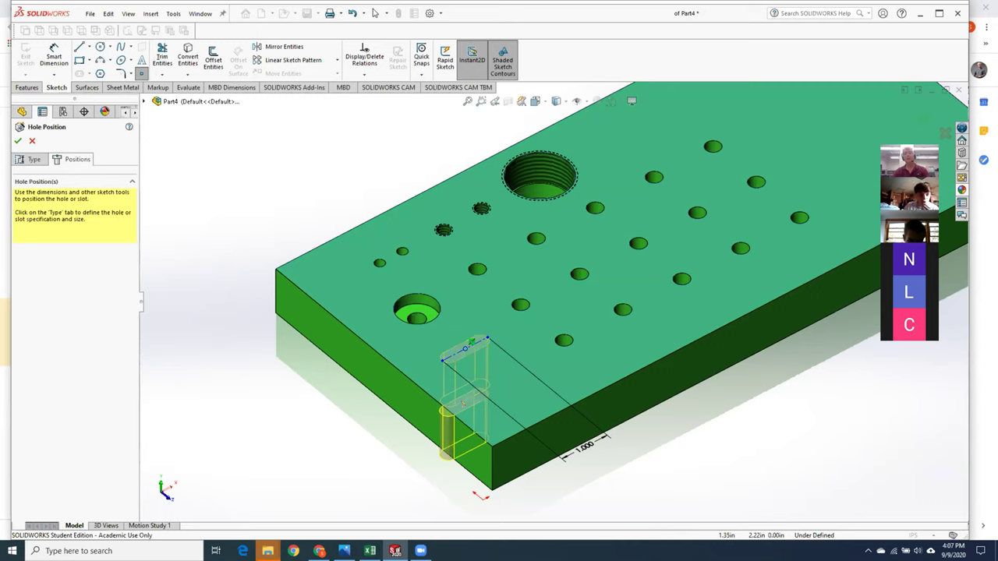
pyautogui.press('Escape')
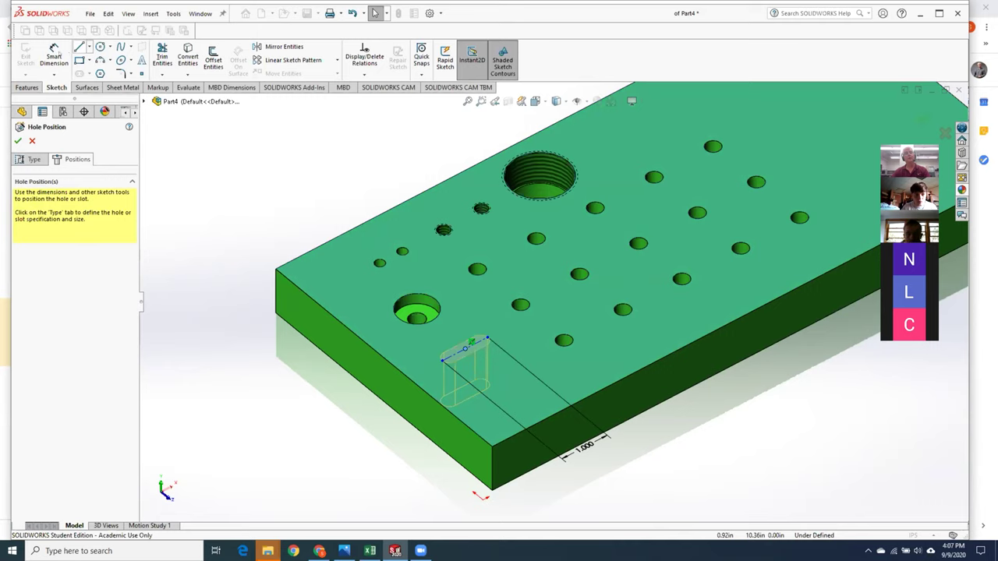
# Step: Dimension the distance from the plate's short edge to the slot's nearest arc center, accepting the value as placed
pyautogui.click(54, 58)
pyautogui.click(389, 362)
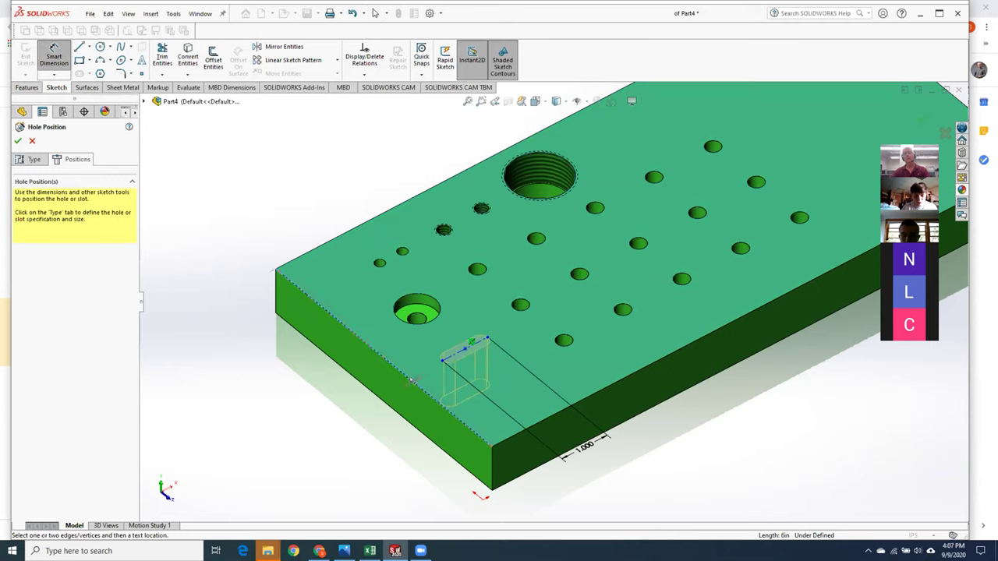
pyautogui.click(444, 361)
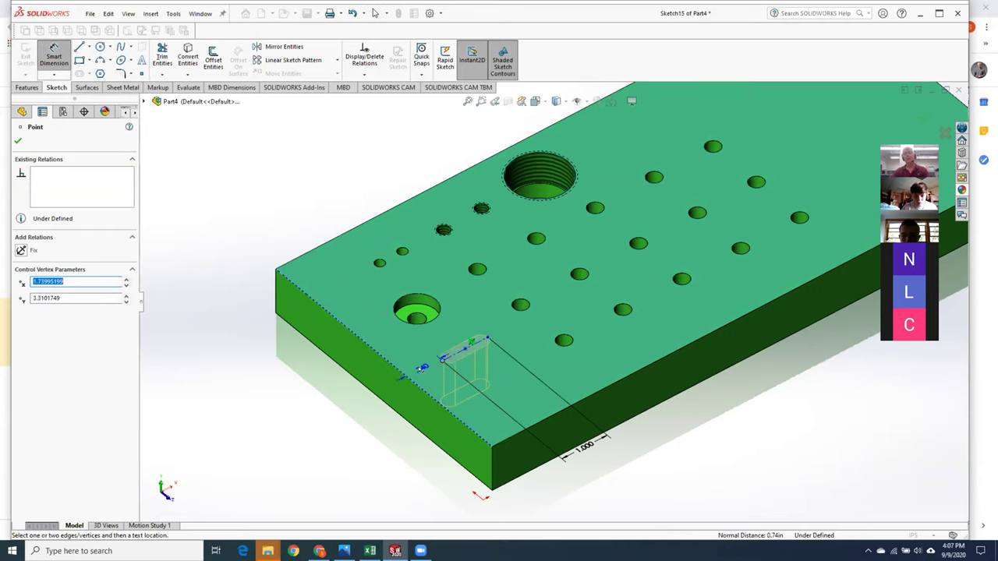
pyautogui.click(417, 347)
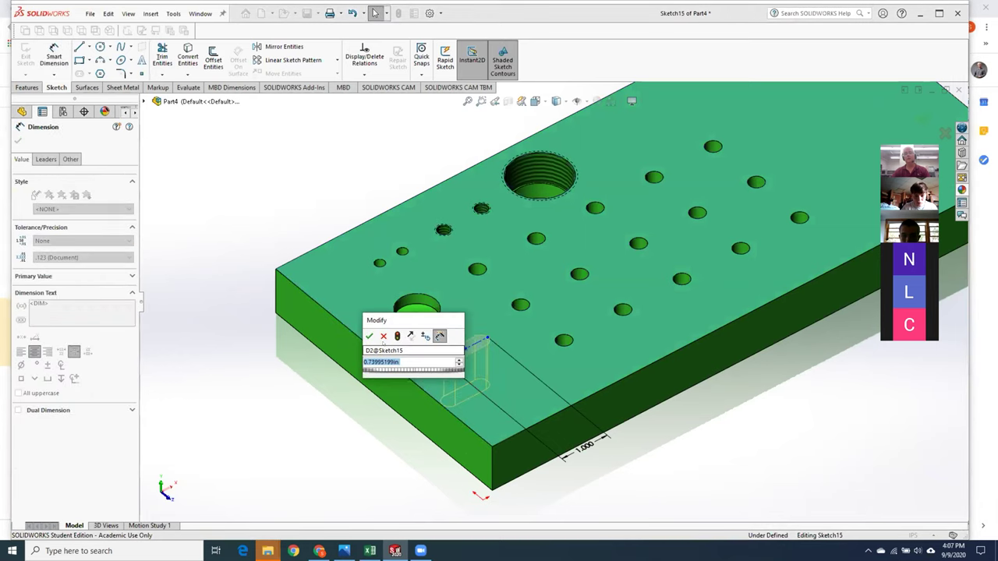
pyautogui.press('Return')
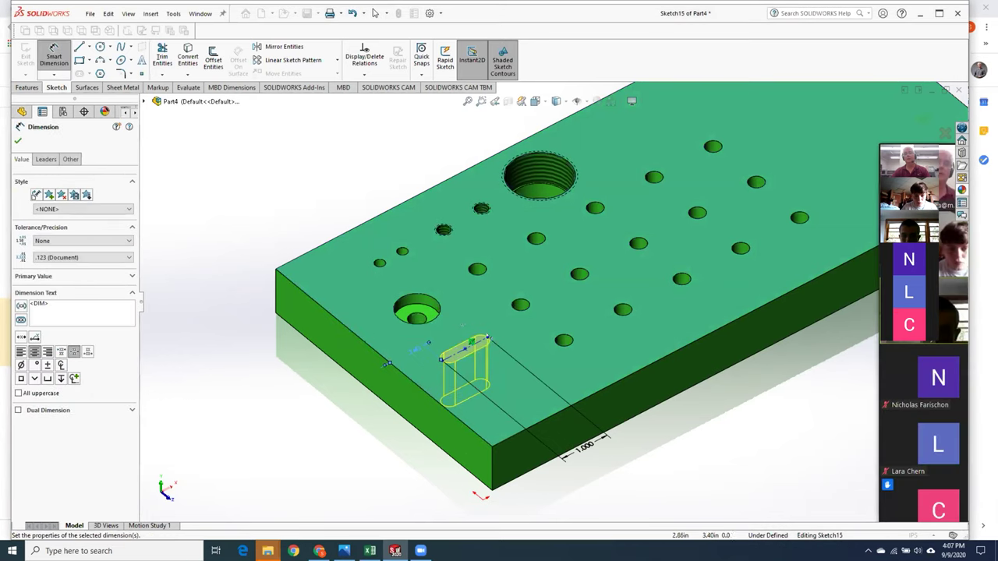
# Step: Dimension the slot's centerline from the plate's long front edge, accepting the value as placed, and complete the through slot
pyautogui.click(480, 341)
pyautogui.click(551, 418)
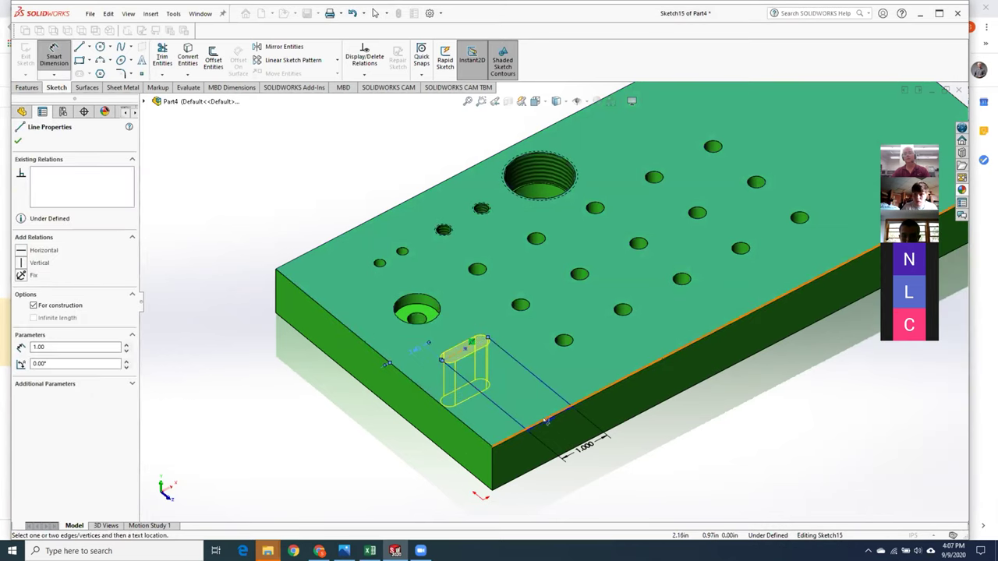
pyautogui.click(411, 351)
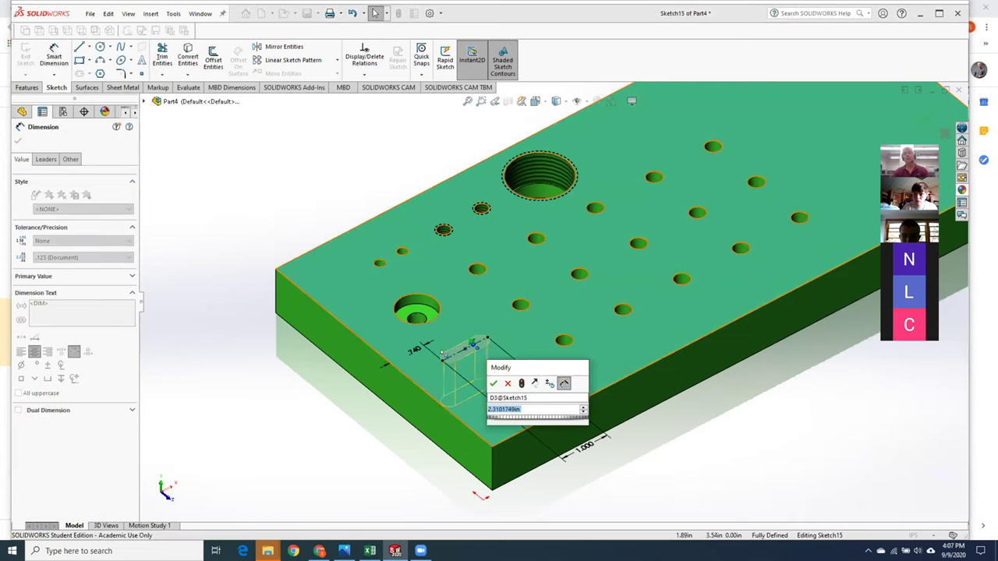
pyautogui.click(493, 382)
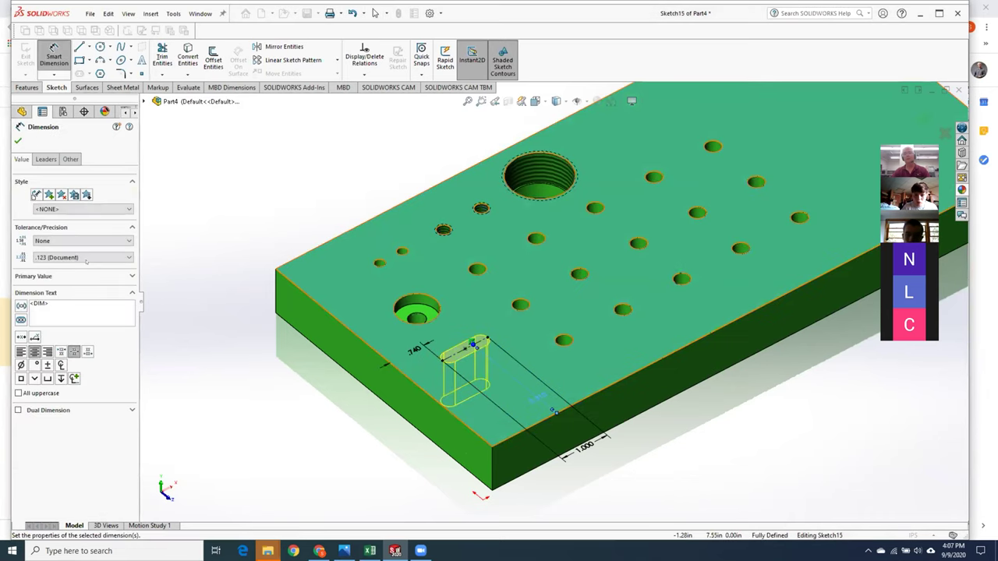
pyautogui.click(18, 140)
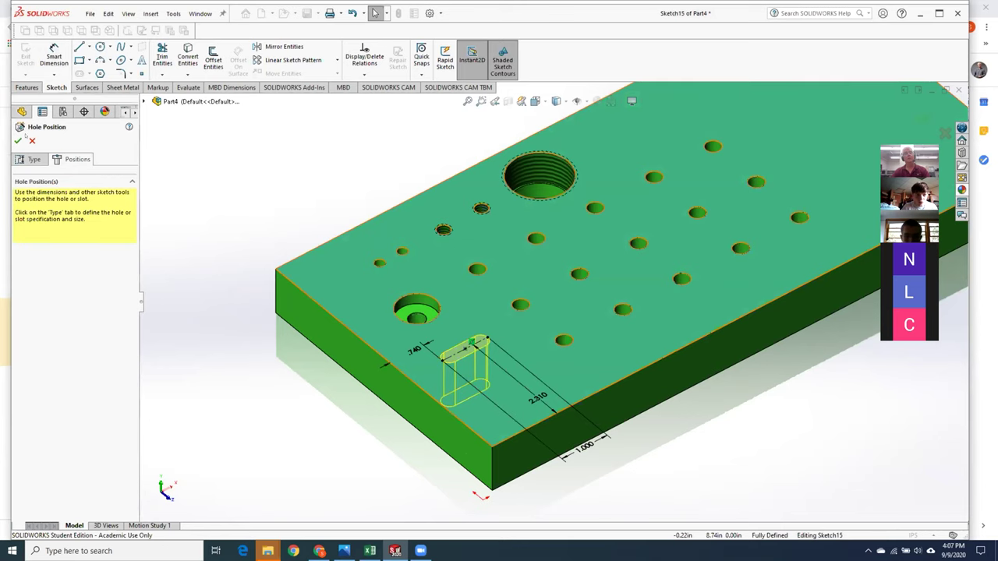
pyautogui.click(18, 140)
pyautogui.moveTo(312, 255); pyautogui.dragTo(324, 287, button='middle')
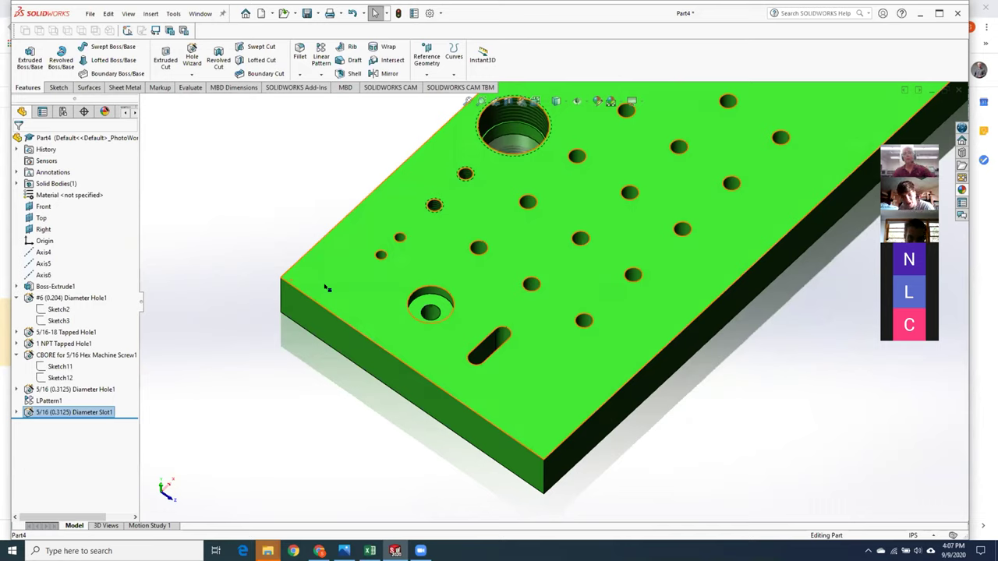
pyautogui.click(385, 462)
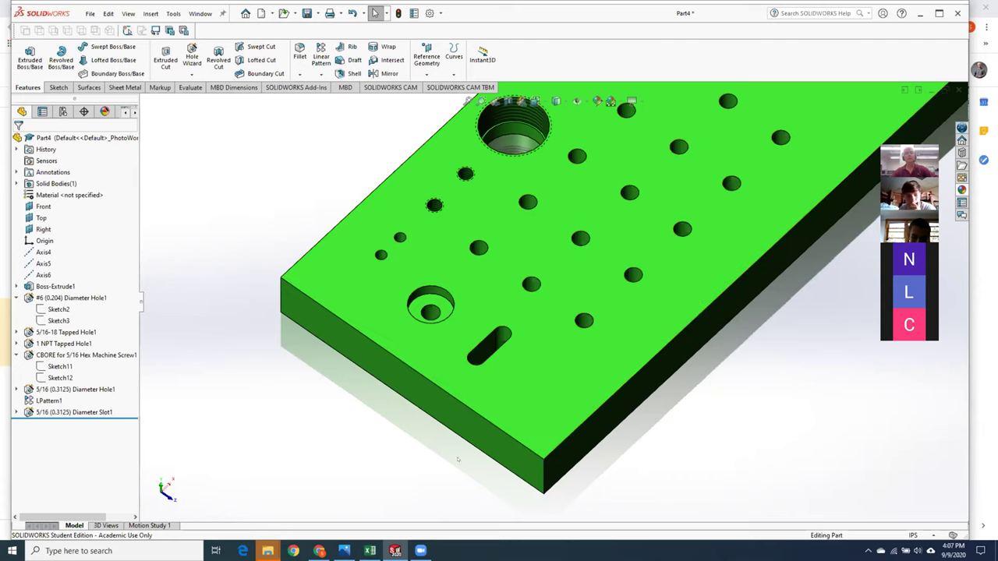
# Step: Begin a second 5/16 Hole Wizard slot, 1 in long, with a Blind end condition 0.5 in deep
pyautogui.click(192, 56)
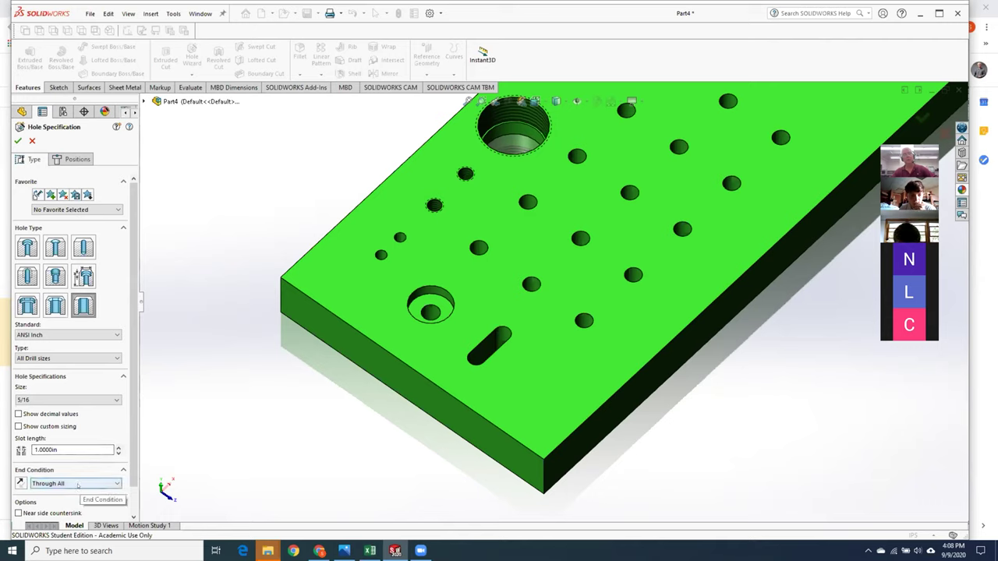
pyautogui.scroll(-1, 86, 471)
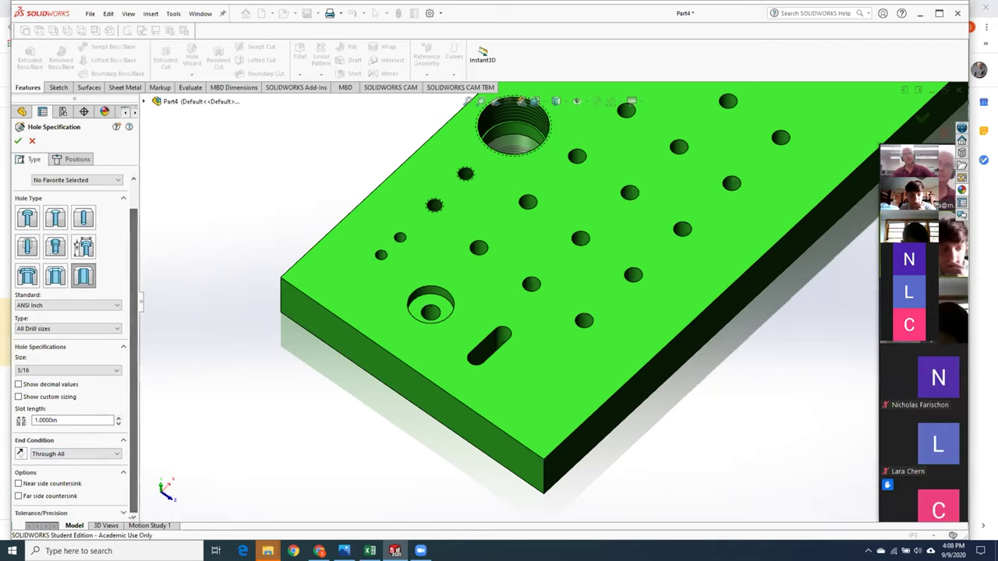
pyautogui.click(78, 454)
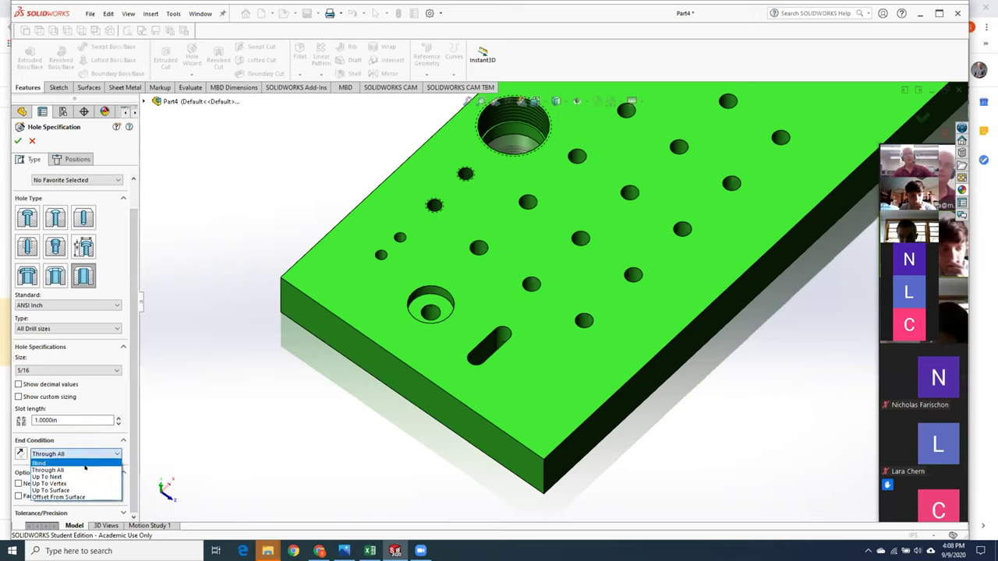
pyautogui.click(81, 462)
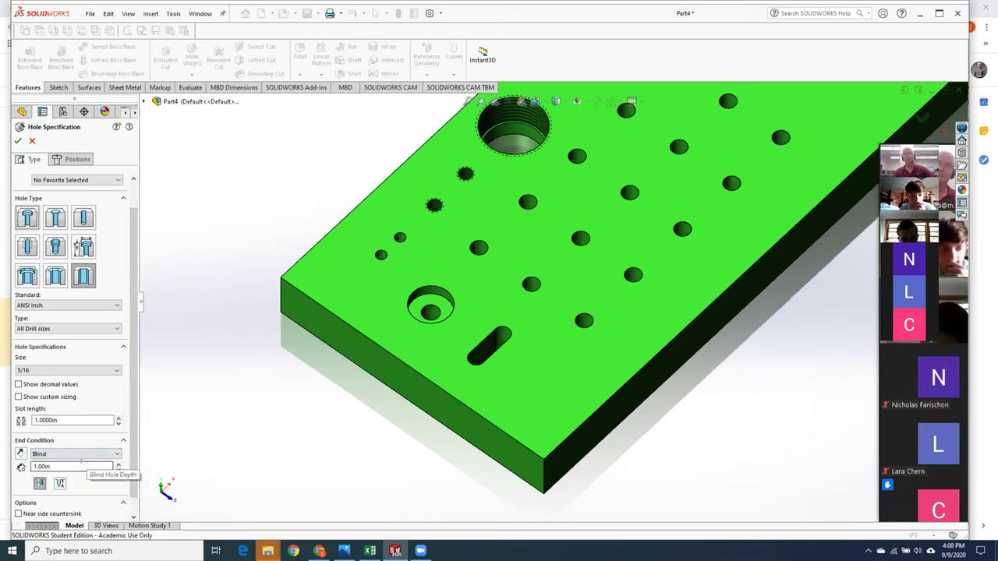
pyautogui.click(38, 466)
pyautogui.press('BackSpace')
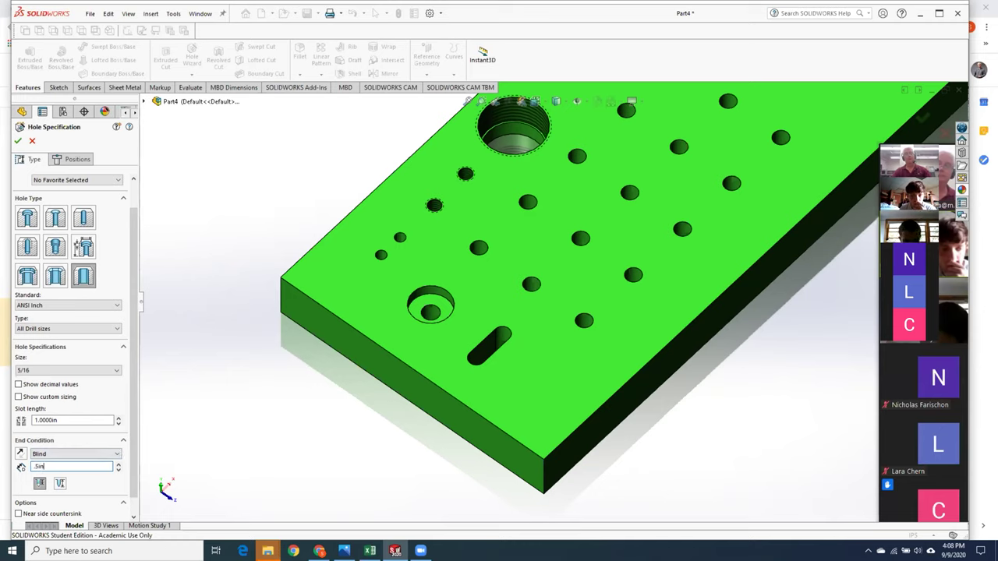
pyautogui.scroll(-1, 137, 454)
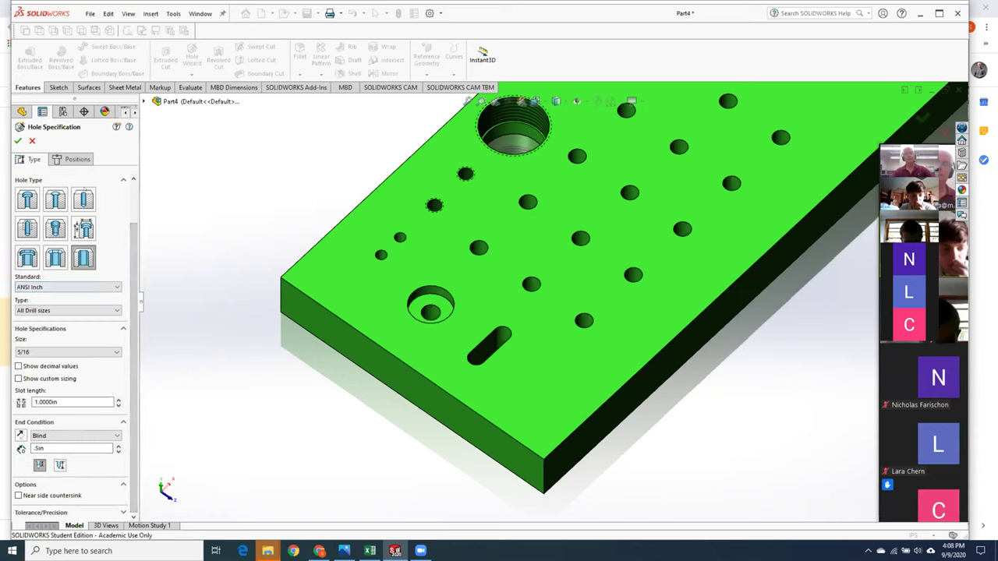
# Step: Place the blind slot on the top face near the front corner, about 0.88 in from the short edge and 1.12 in from the long edge
pyautogui.click(78, 158)
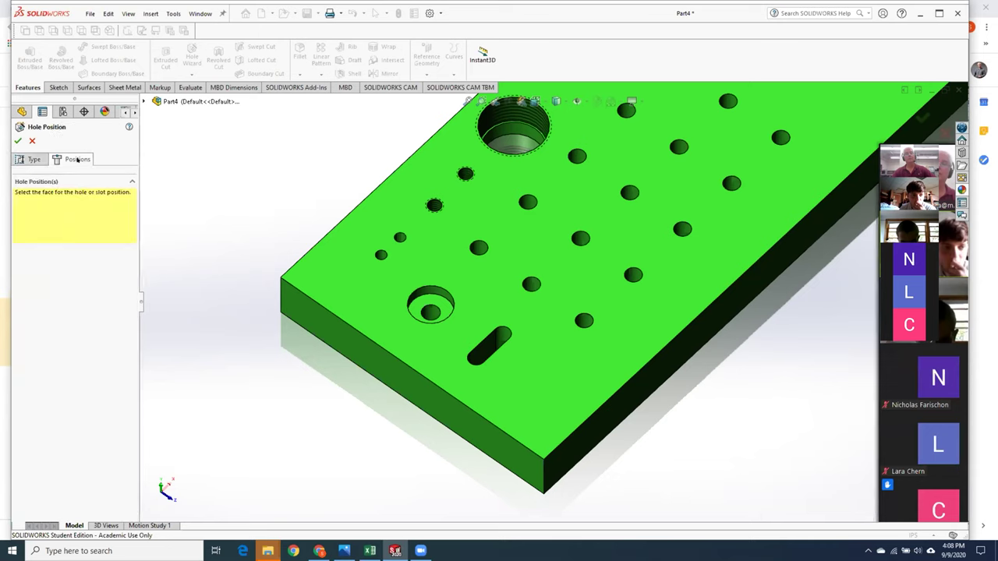
pyautogui.click(544, 377)
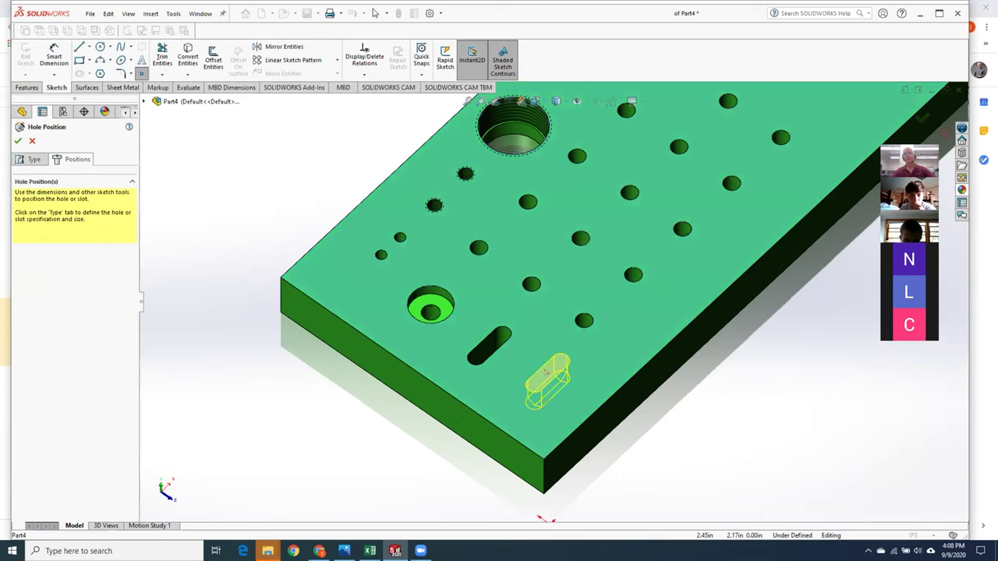
pyautogui.click(548, 379)
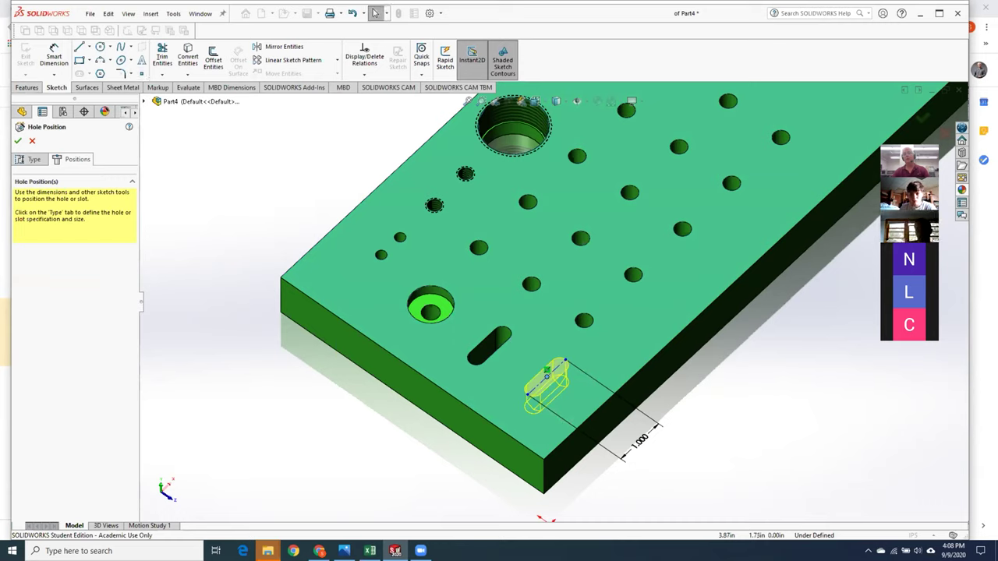
# Step: Dimension the blind slot's centerline from the plate's long front edge, keeping the distance as placed
pyautogui.click(52, 57)
pyautogui.scroll(-3, 572, 397)
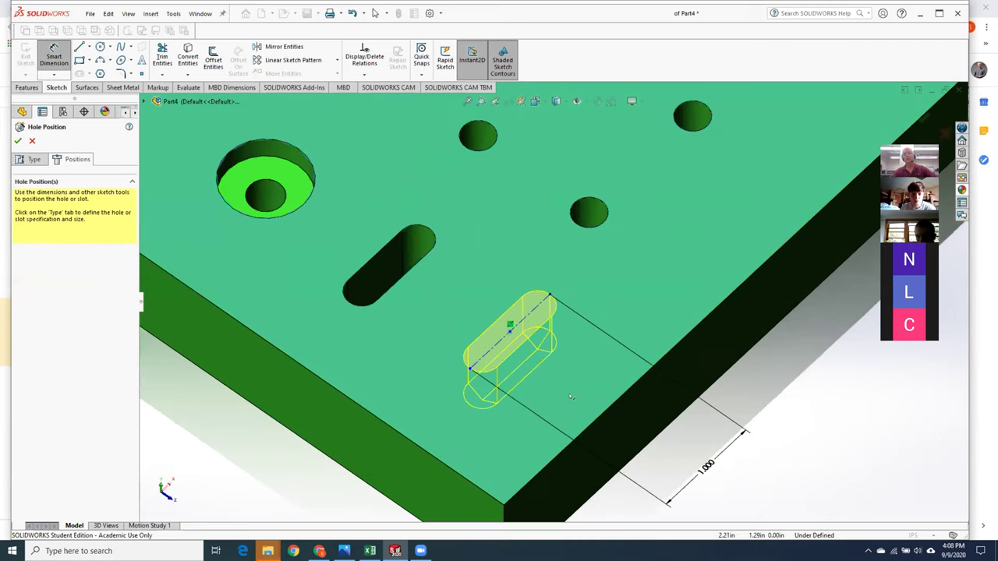
pyautogui.click(597, 327)
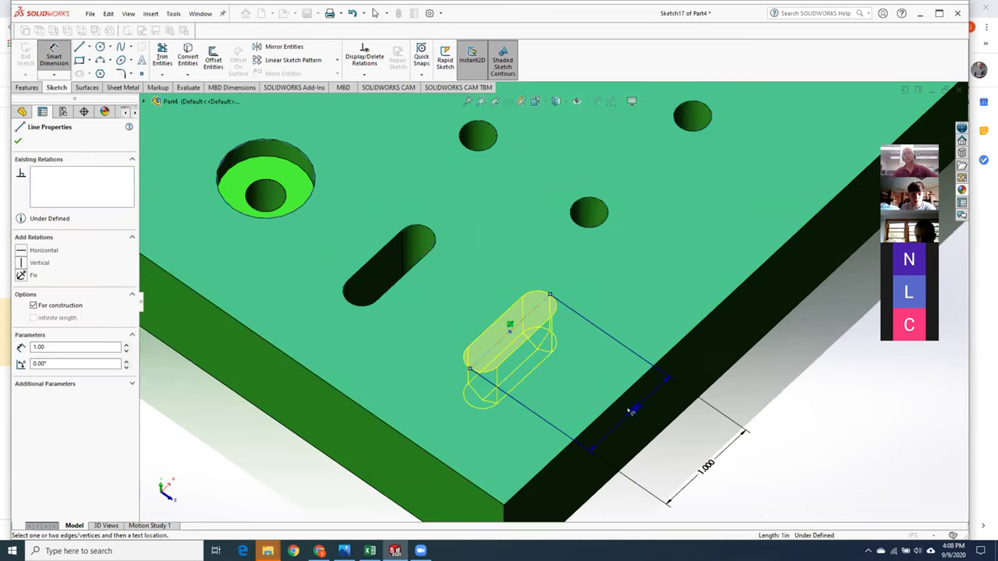
pyautogui.click(621, 396)
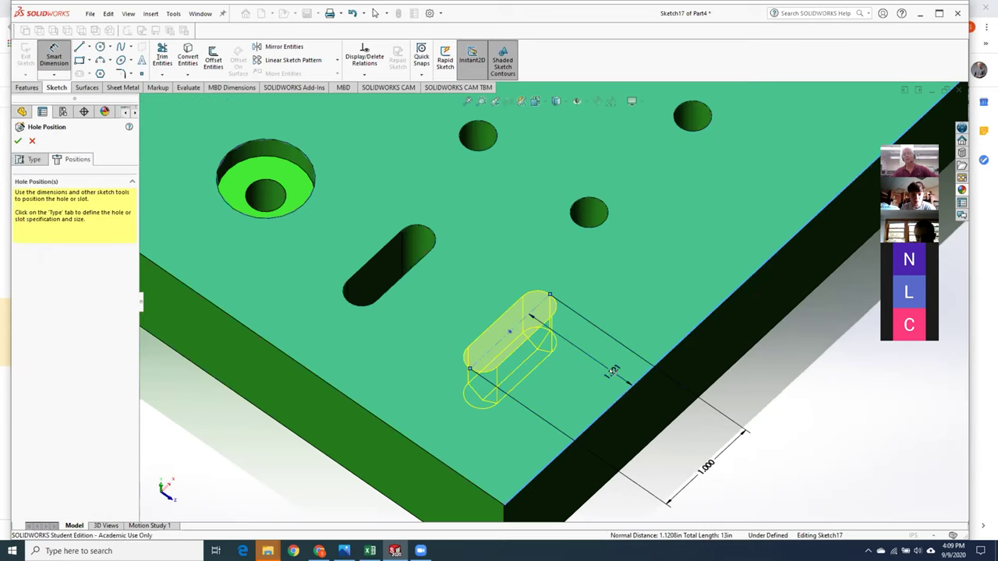
pyautogui.click(616, 371)
pyautogui.press('Escape')
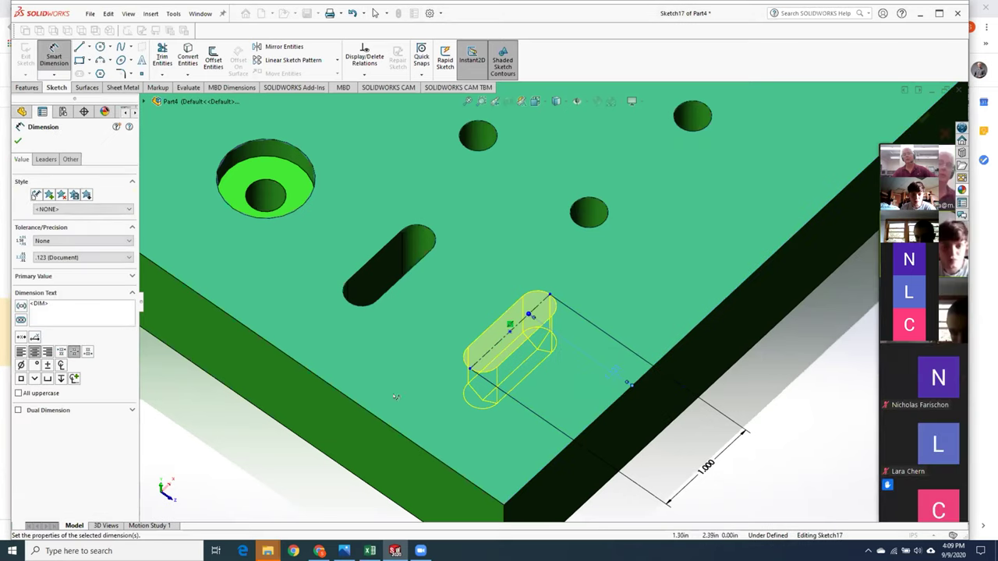
# Step: Dimension the blind slot's nearest arc center from the plate's short edge, keeping the distance as placed, and complete the slot
pyautogui.click(388, 428)
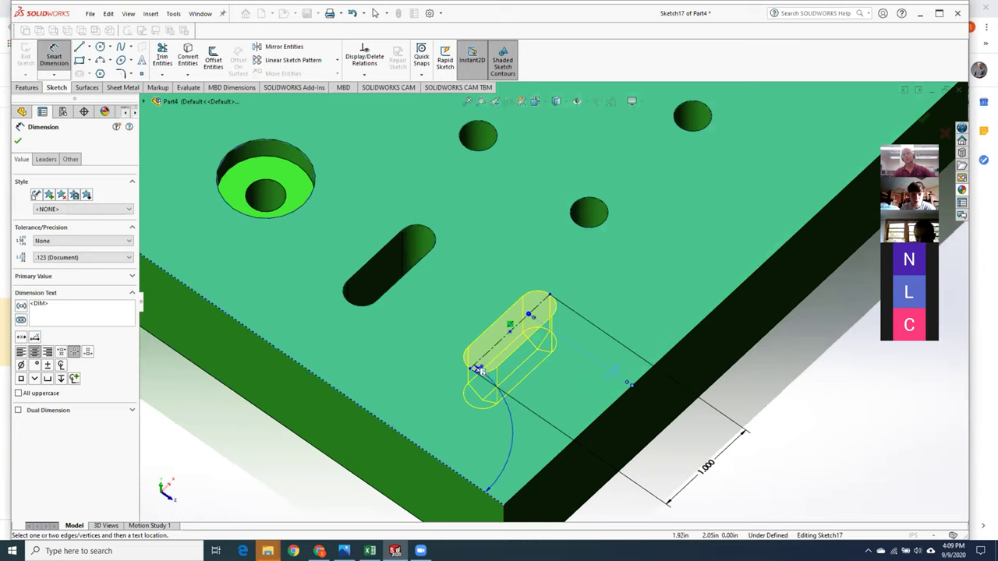
pyautogui.press('Escape')
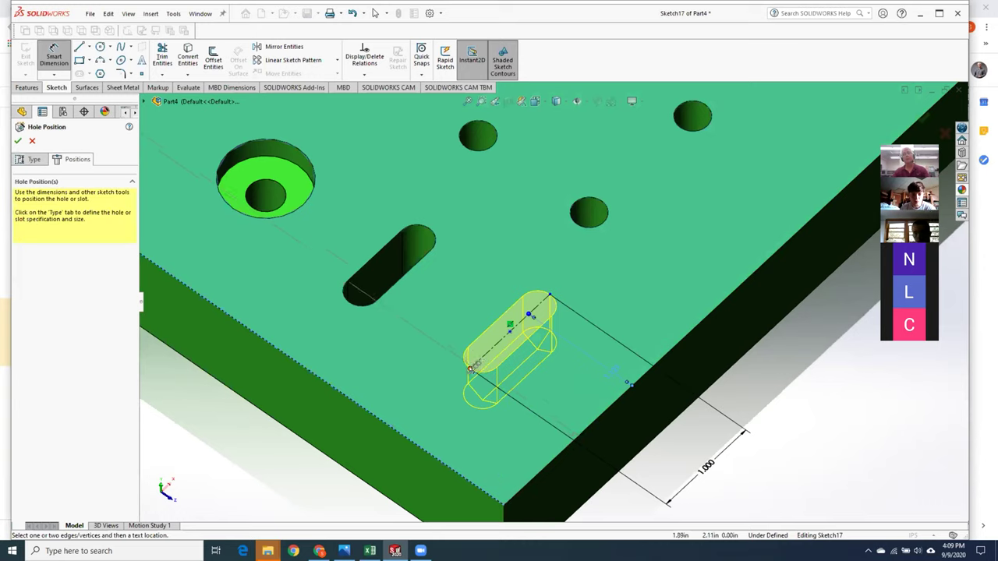
pyautogui.click(470, 366)
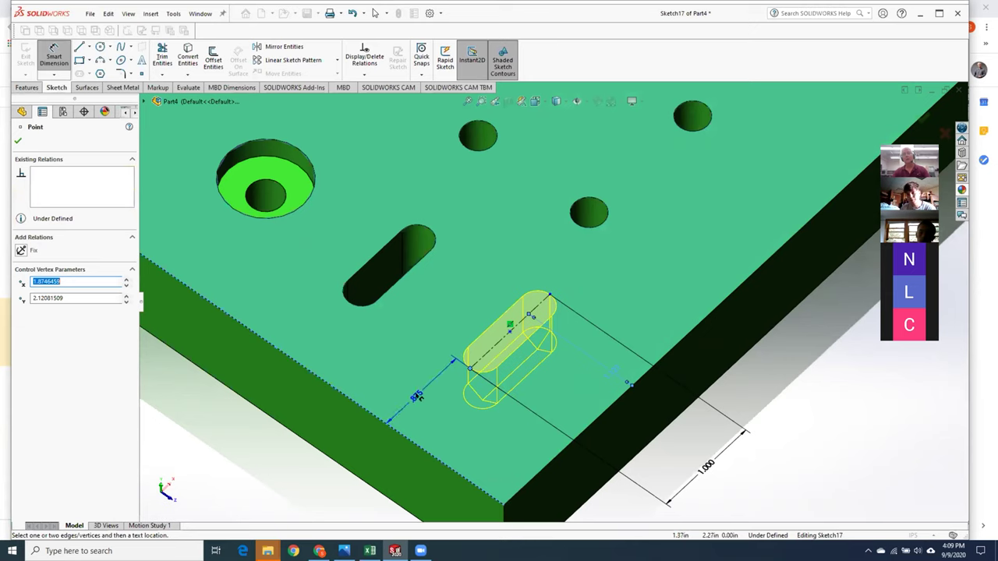
pyautogui.click(417, 396)
pyautogui.press('Return')
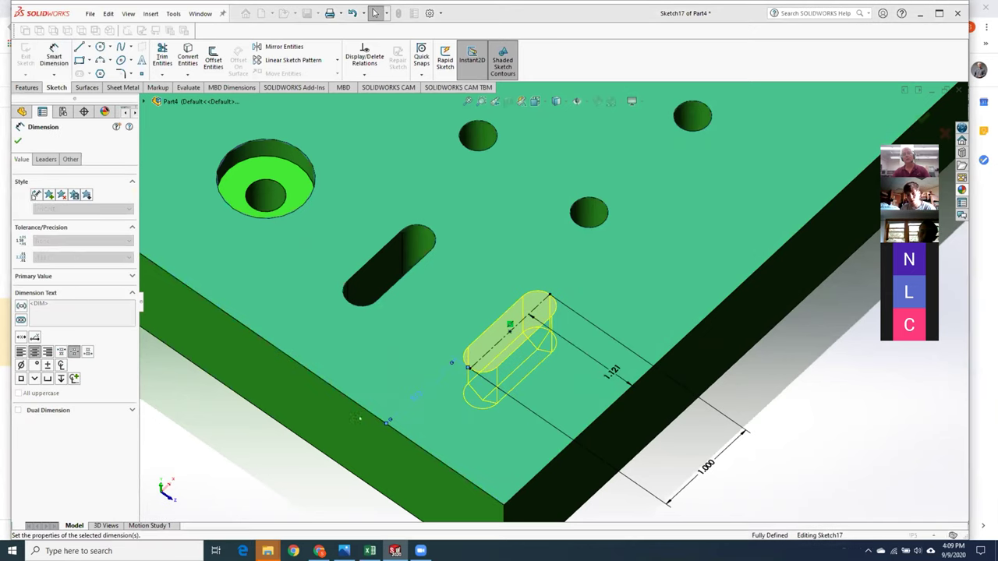
pyautogui.click(312, 470)
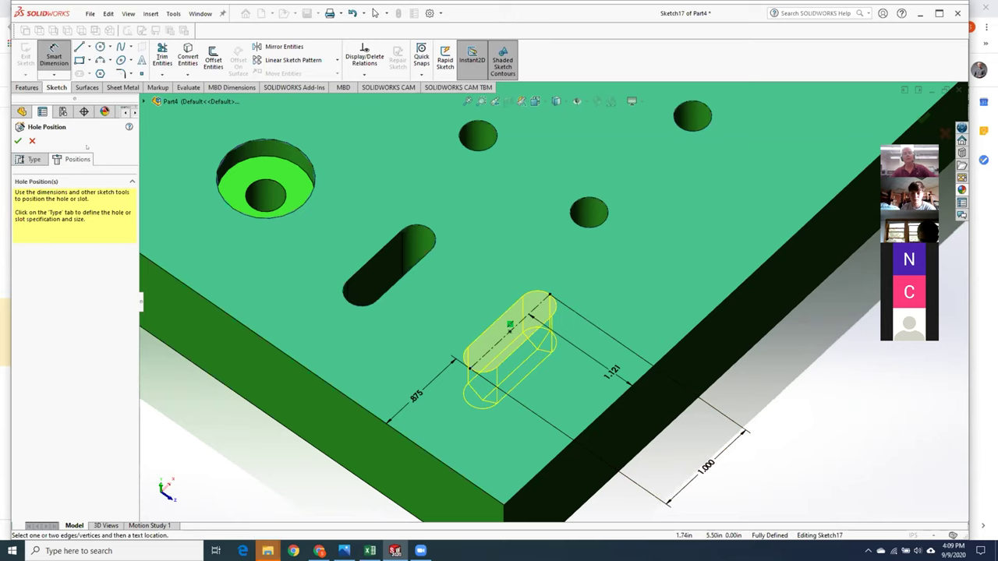
pyautogui.click(18, 141)
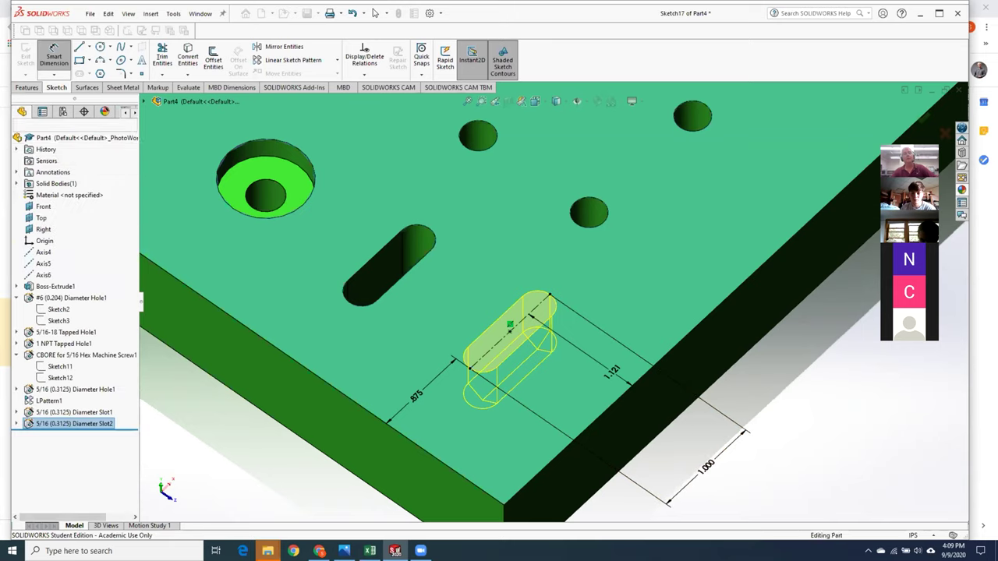
# Step: Edit the blind slot's Hole Wizard feature, enabling custom sizing and setting its bottom angle to 180 degrees
pyautogui.moveTo(411, 307); pyautogui.dragTo(421, 345, button='middle')
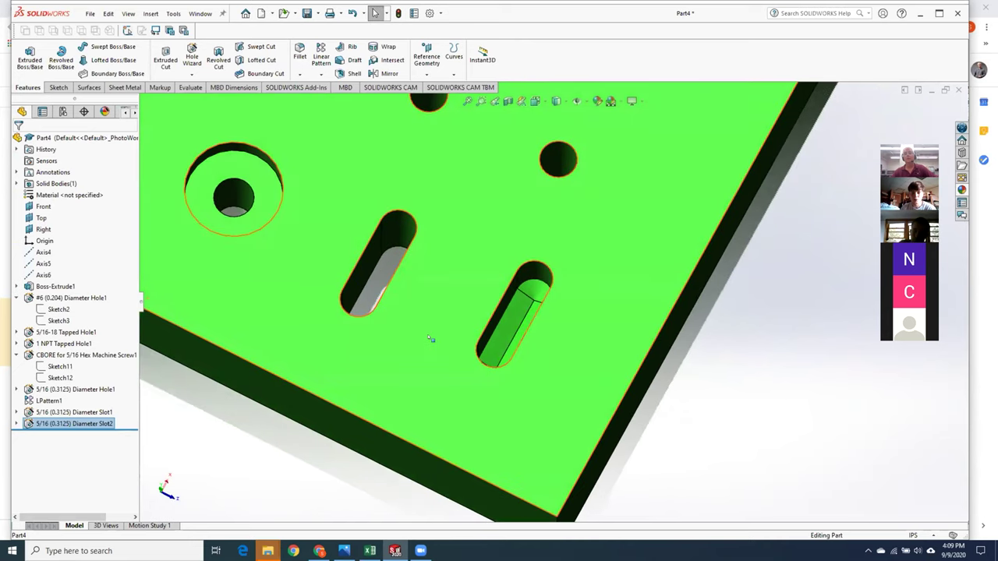
pyautogui.scroll(-2, 430, 338)
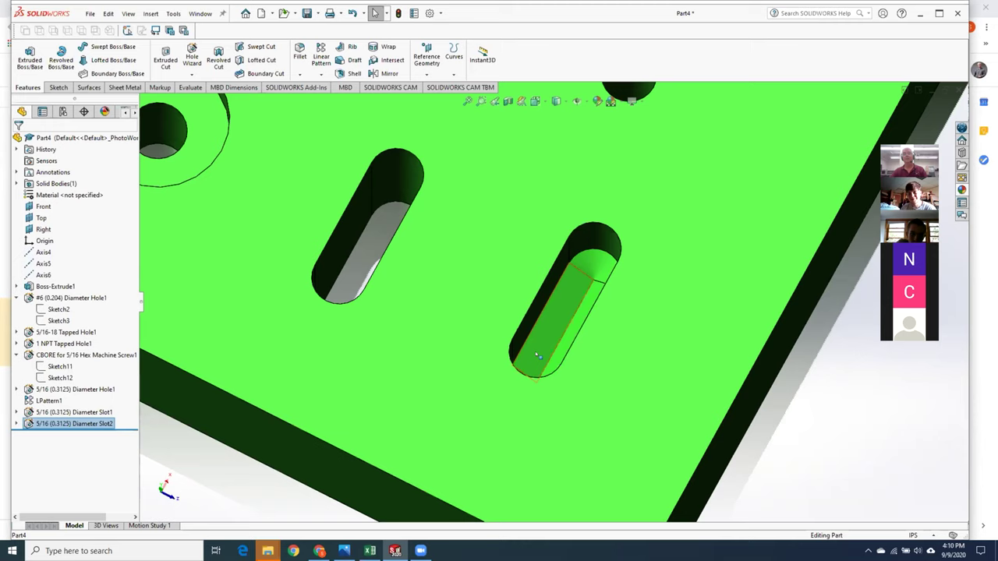
pyautogui.click(537, 340)
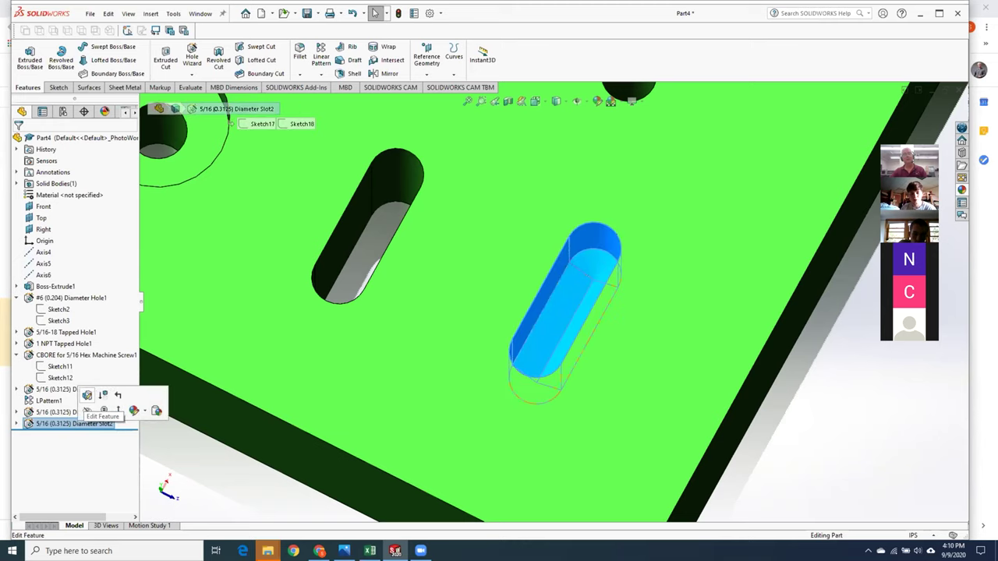
pyautogui.click(87, 395)
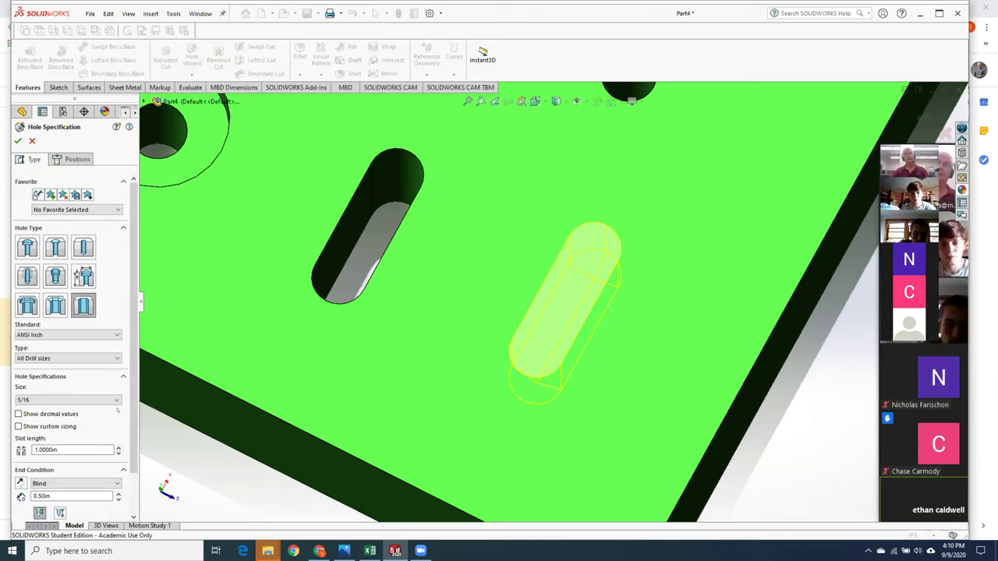
pyautogui.scroll(-1, 131, 390)
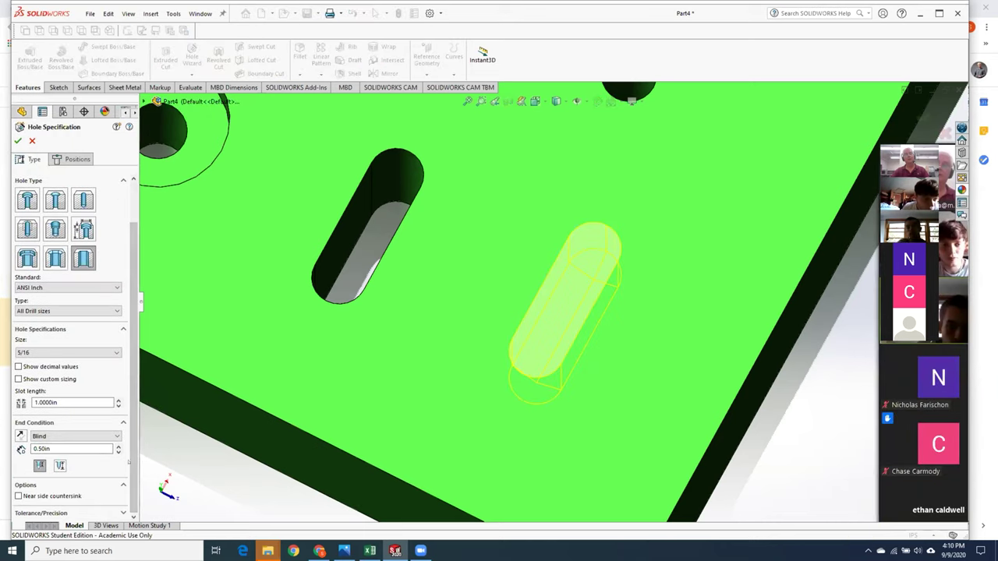
pyautogui.click(18, 378)
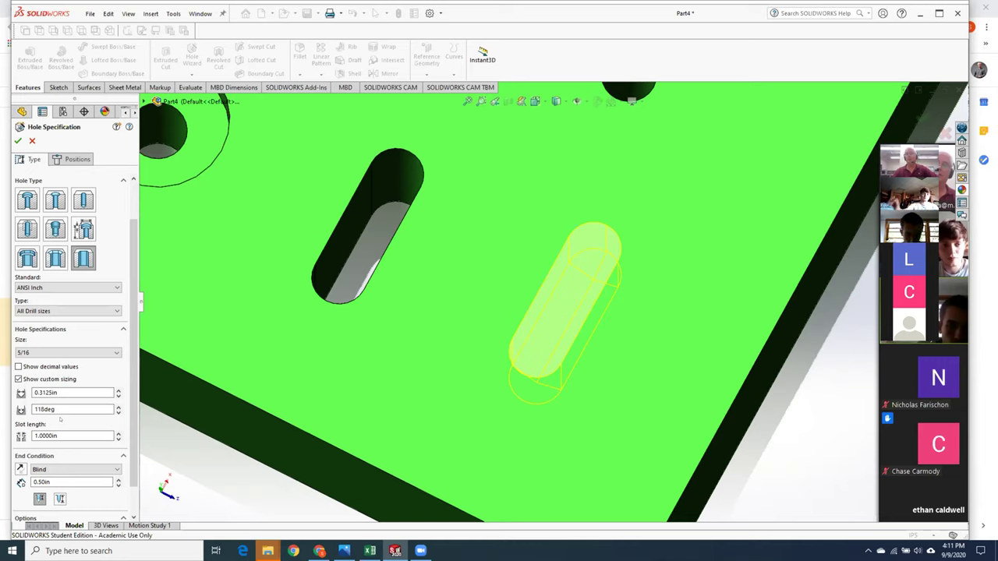
pyautogui.click(64, 406)
pyautogui.doubleClick(64, 406)
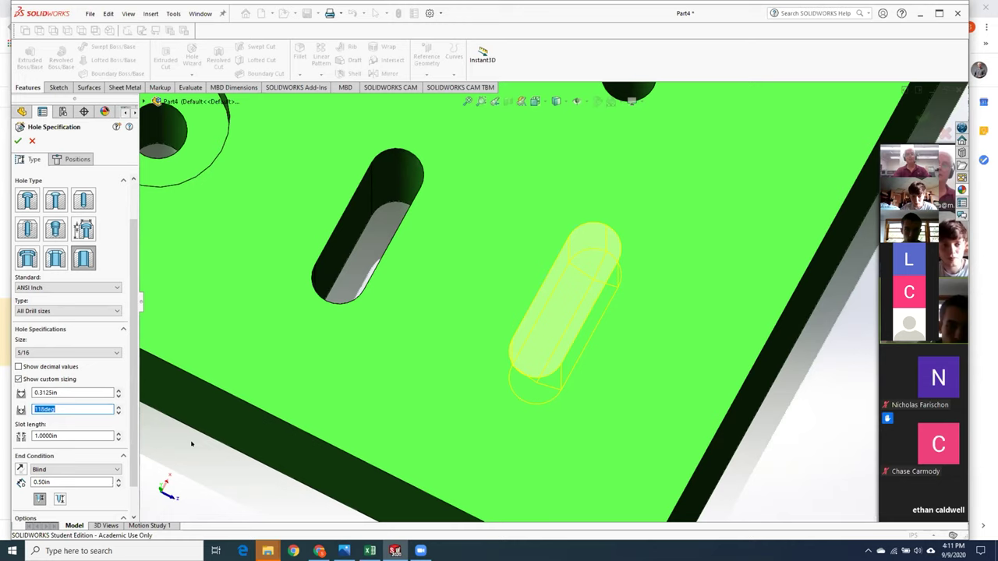
pyautogui.write('180')
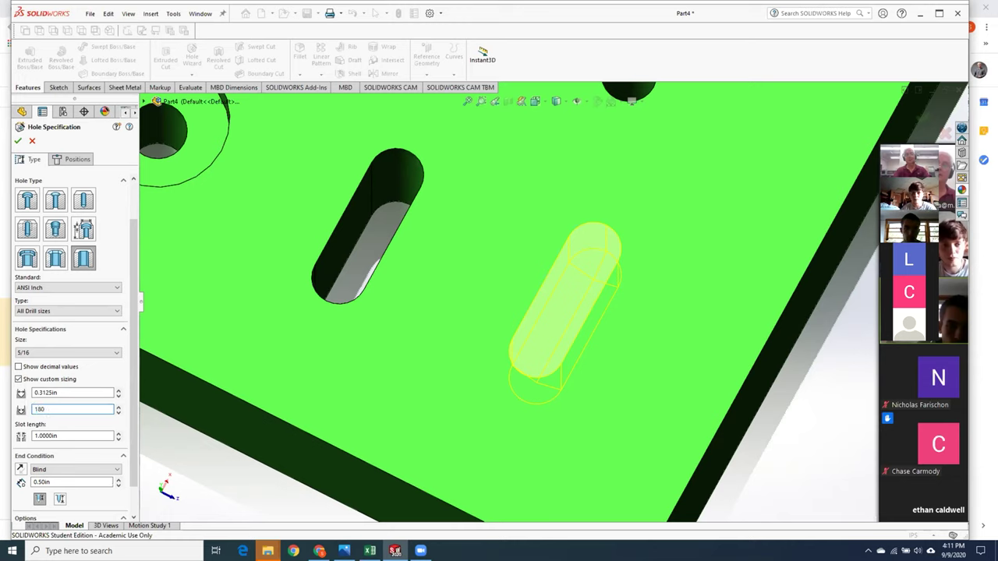
pyautogui.write('deg')
pyautogui.press('Return')
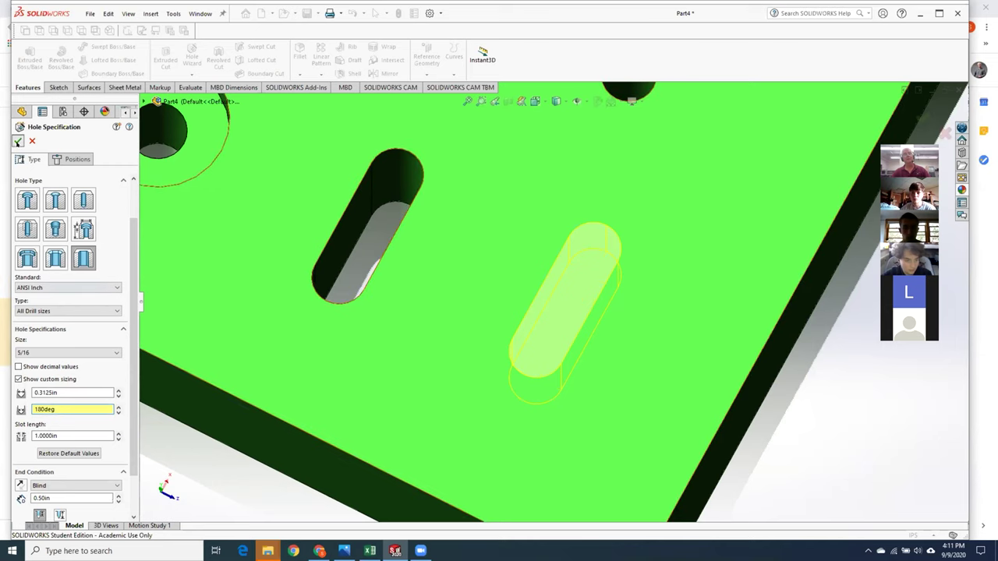
pyautogui.click(17, 140)
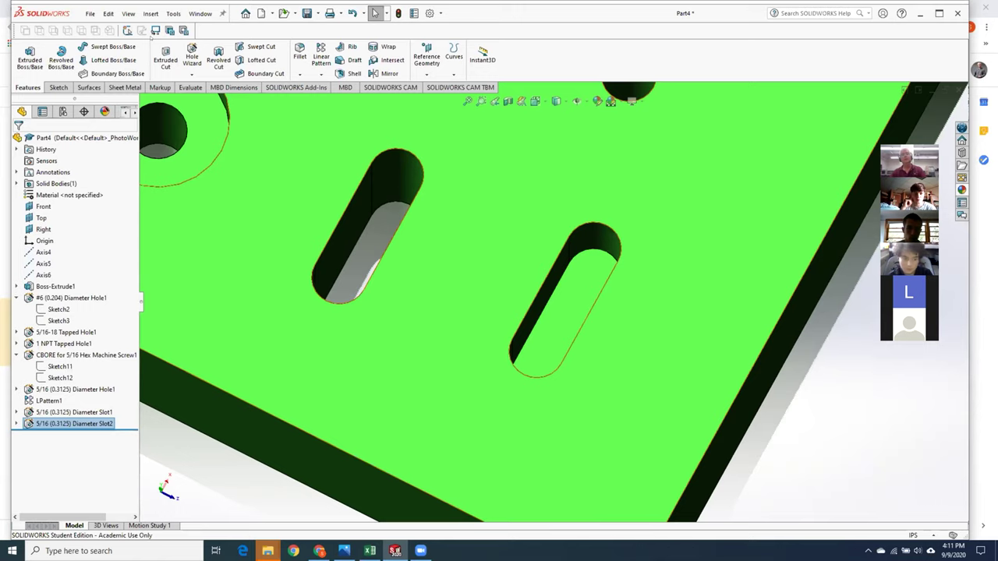
pyautogui.press('f')
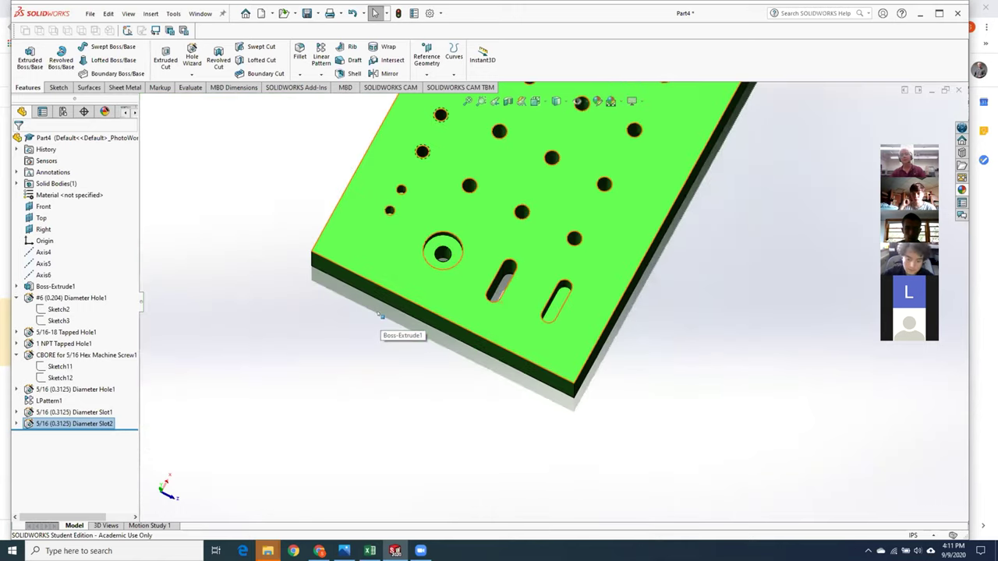
pyautogui.moveTo(548, 312); pyautogui.dragTo(563, 199, button='middle')
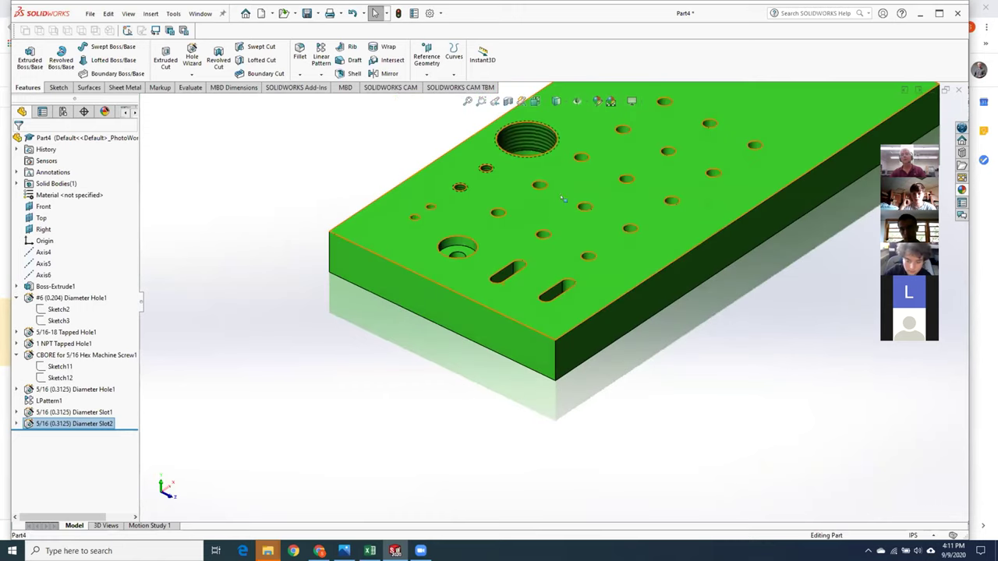
pyautogui.scroll(-2, 627, 188)
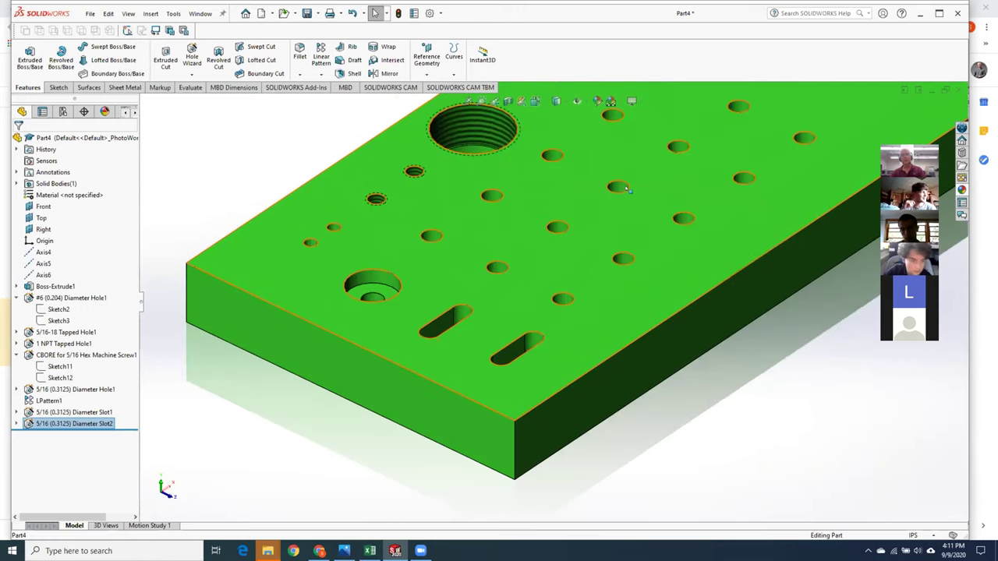
# Step: Switch to the MEE_120_Lesson_4 presentation in Google Slides and view the slides on creating and dimensioning tapped holes
pyautogui.click(318, 551)
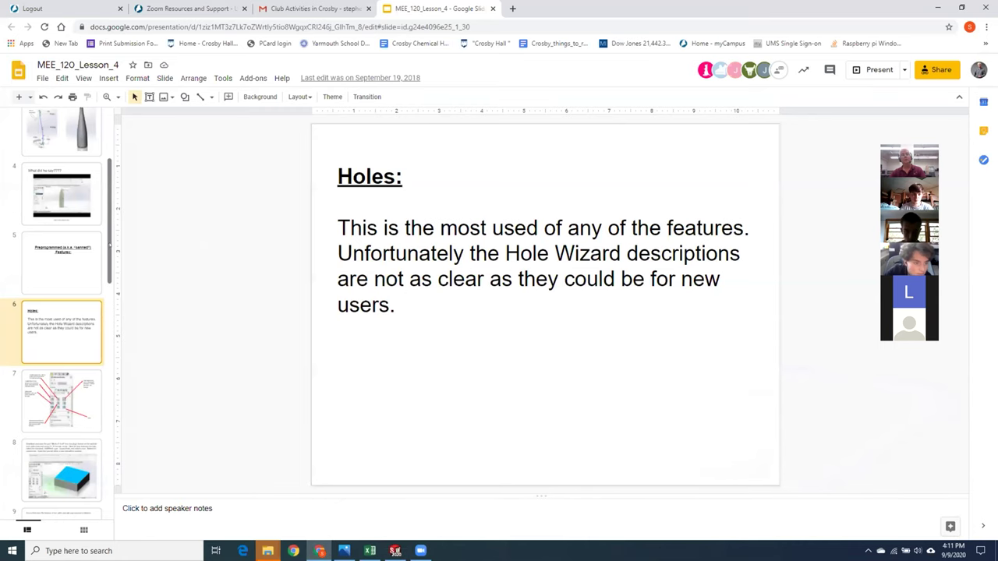
pyautogui.scroll(-4, 110, 246)
pyautogui.click(62, 234)
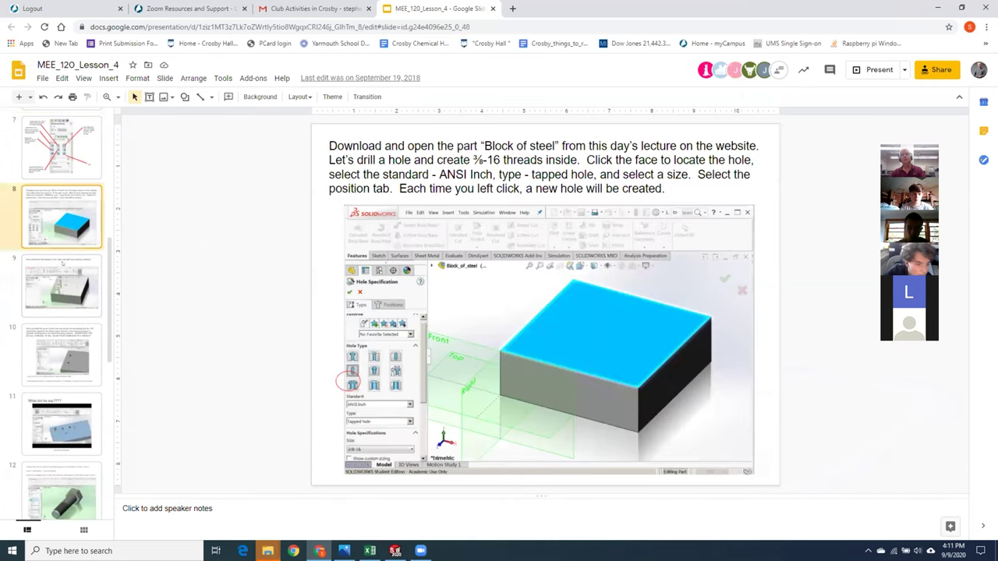
pyautogui.click(61, 268)
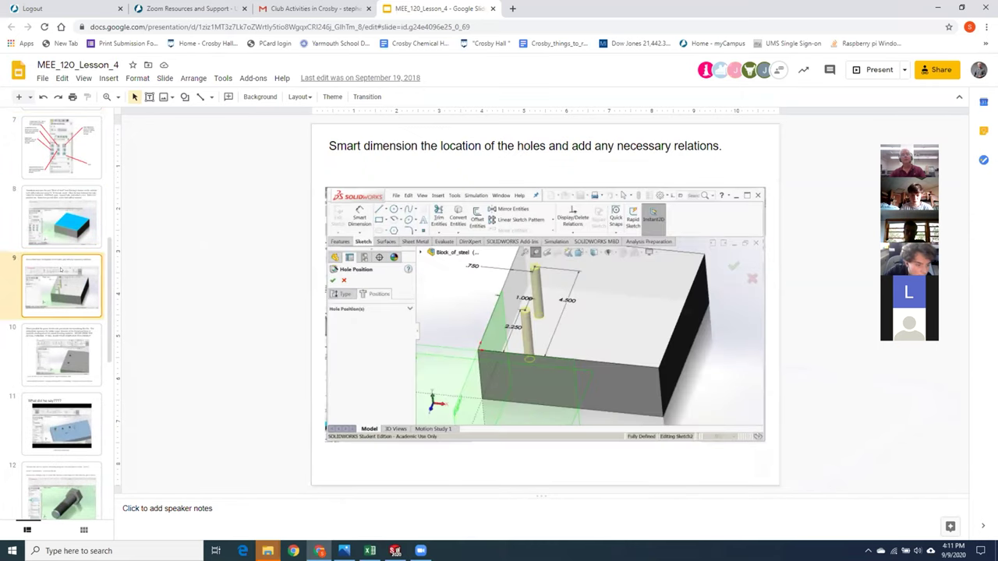
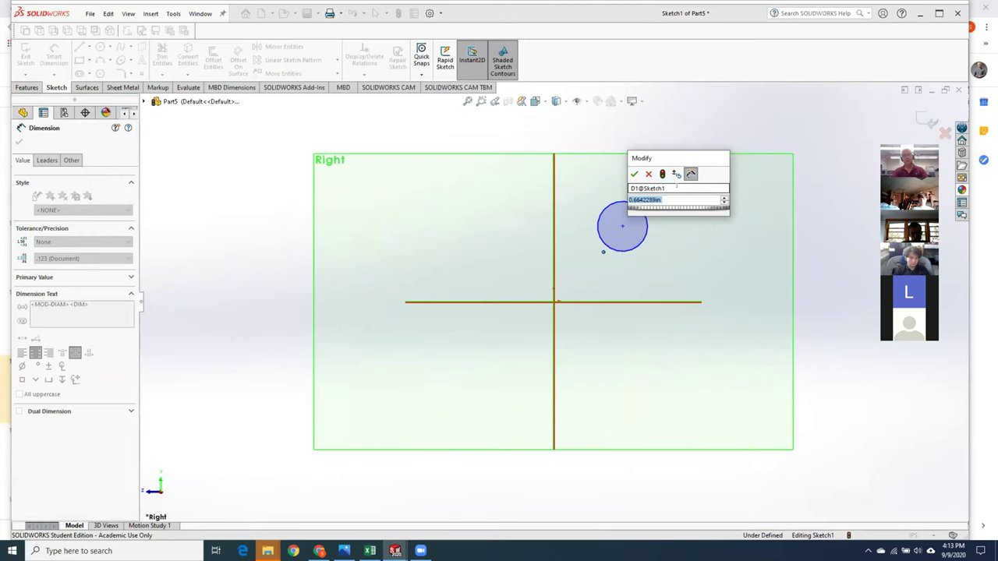
# Step: Set the Right-plane circle's diameter to 0.5 in and make its center coincident with the origin
pyautogui.press('Return')
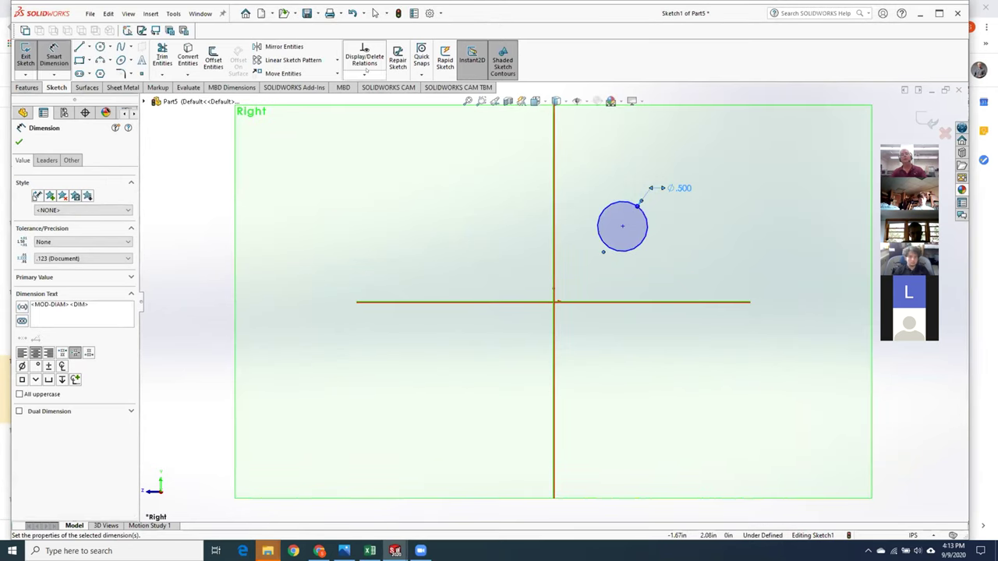
pyautogui.click(364, 74)
pyautogui.click(378, 100)
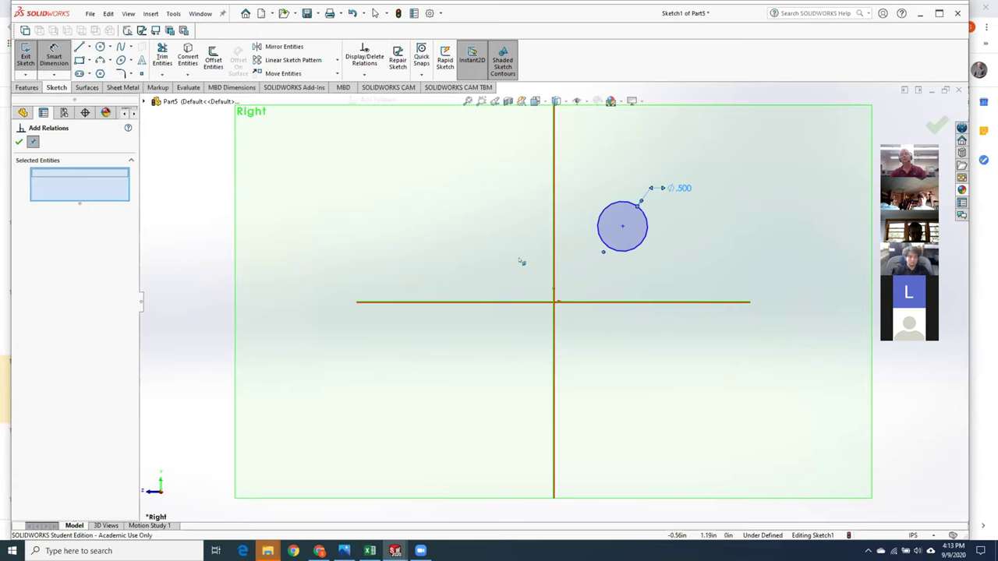
pyautogui.click(554, 302)
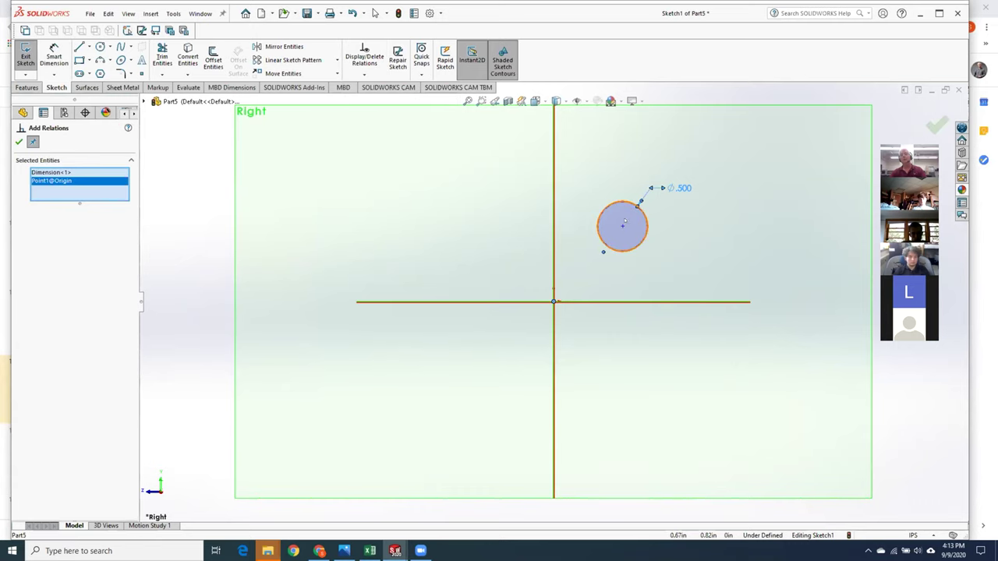
pyautogui.click(621, 226)
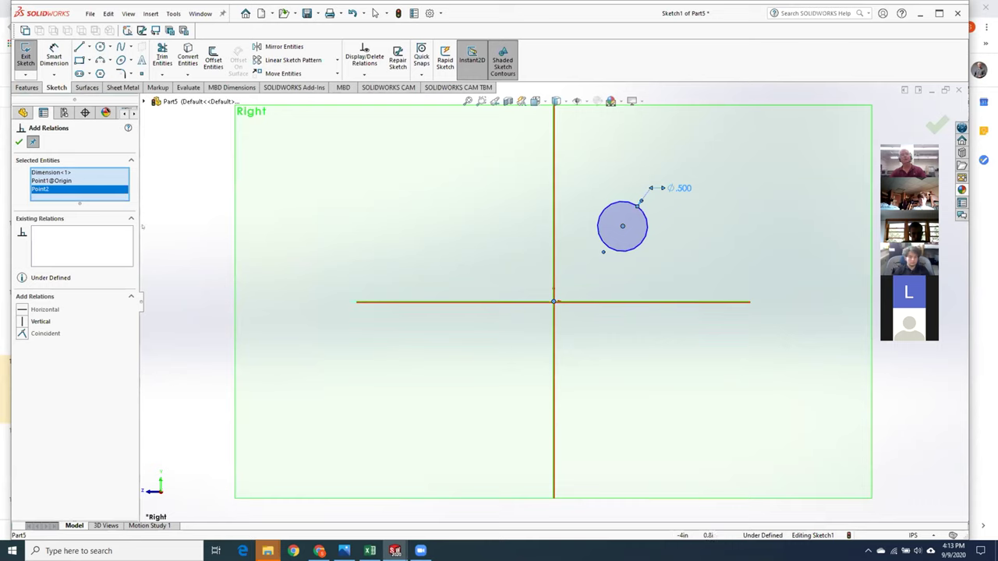
pyautogui.click(62, 173)
pyautogui.rightClick(80, 172)
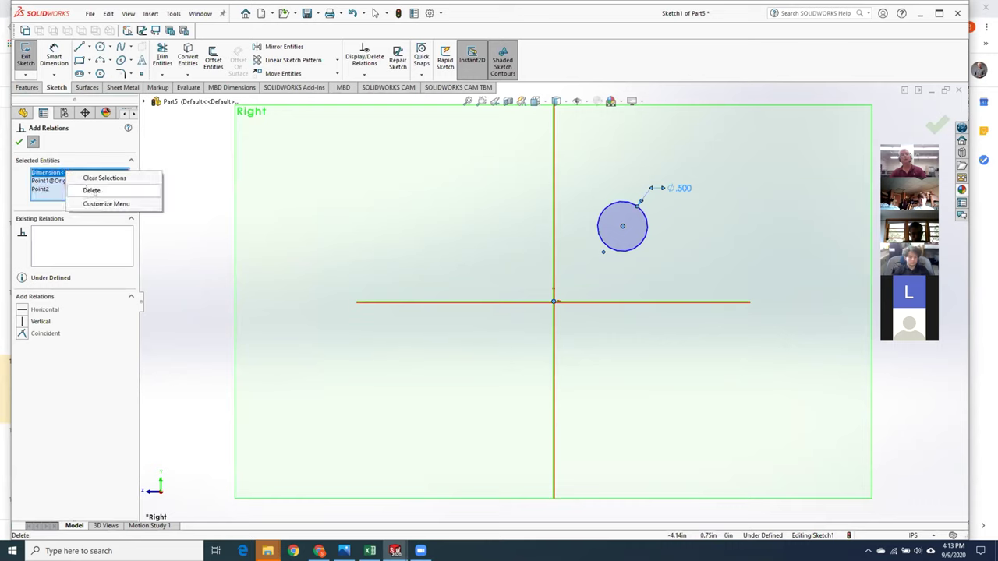
pyautogui.click(95, 189)
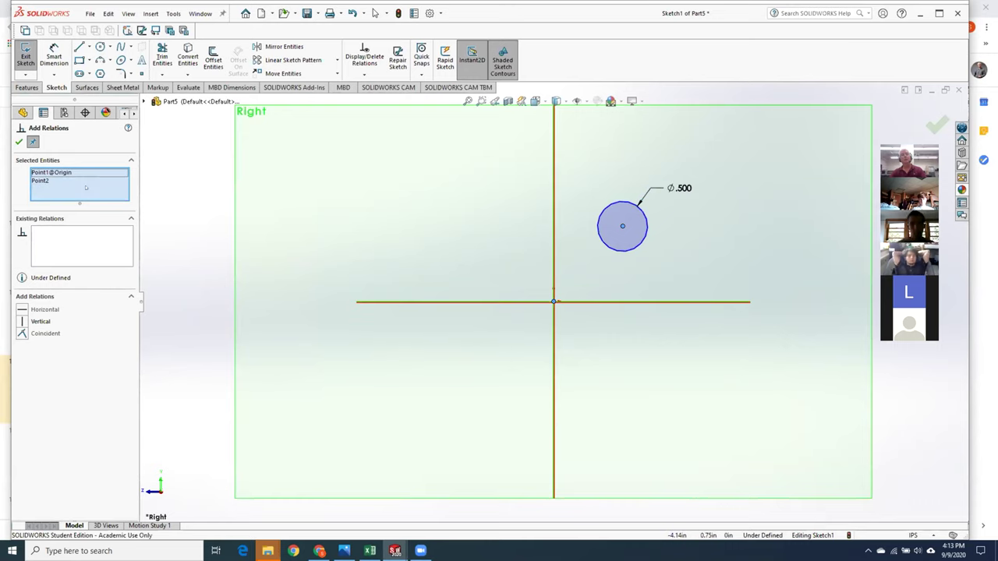
pyautogui.click(44, 333)
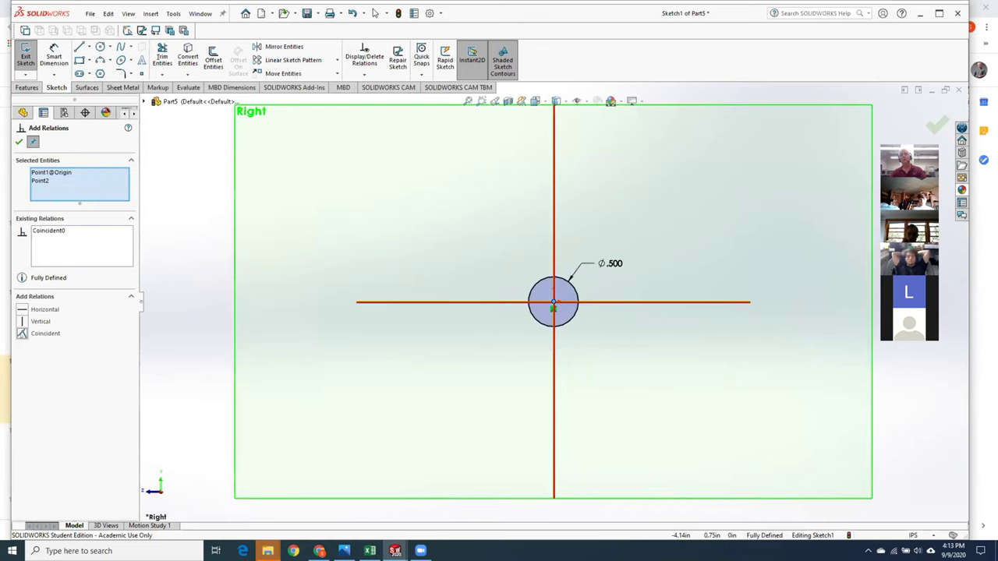
pyautogui.click(19, 141)
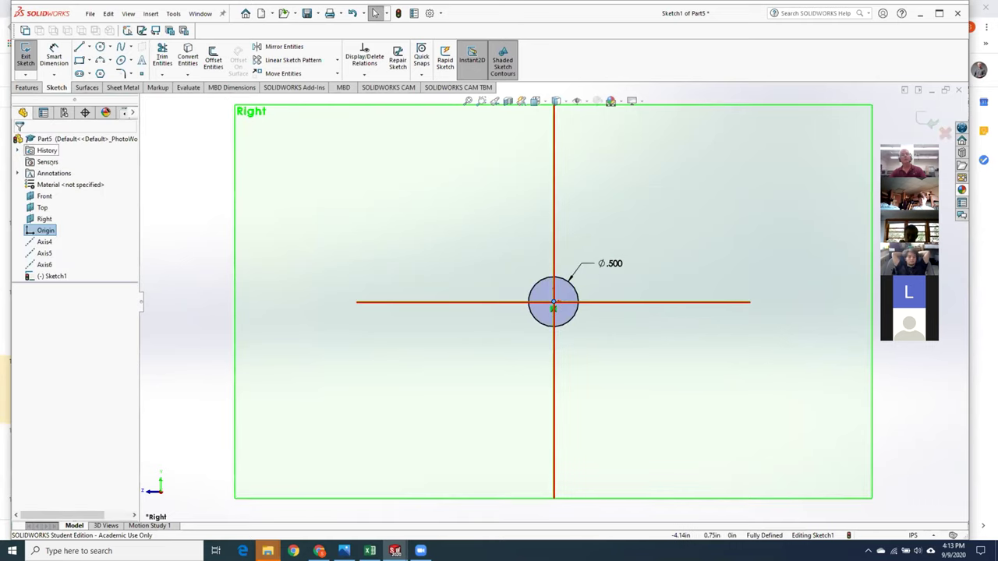
# Step: Finish the circle sketch and extrude it as a Blind boss about 3.14 in long
pyautogui.moveTo(350, 249)
pyautogui.mouseDown(button='middle')
pyautogui.moveTo(372, 239)
pyautogui.moveTo(379, 280)
pyautogui.mouseUp(button='middle')
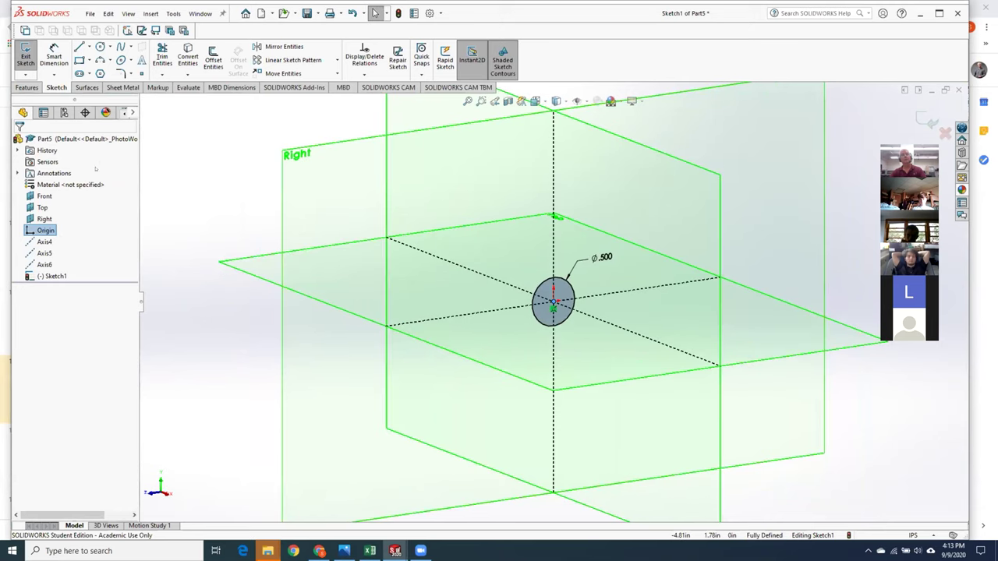
pyautogui.click(26, 62)
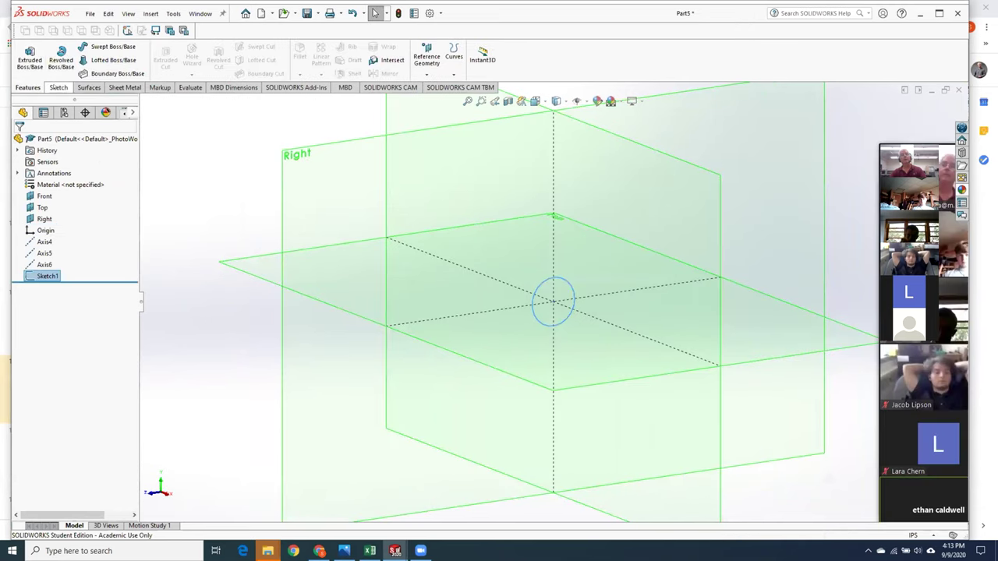
pyautogui.click(28, 61)
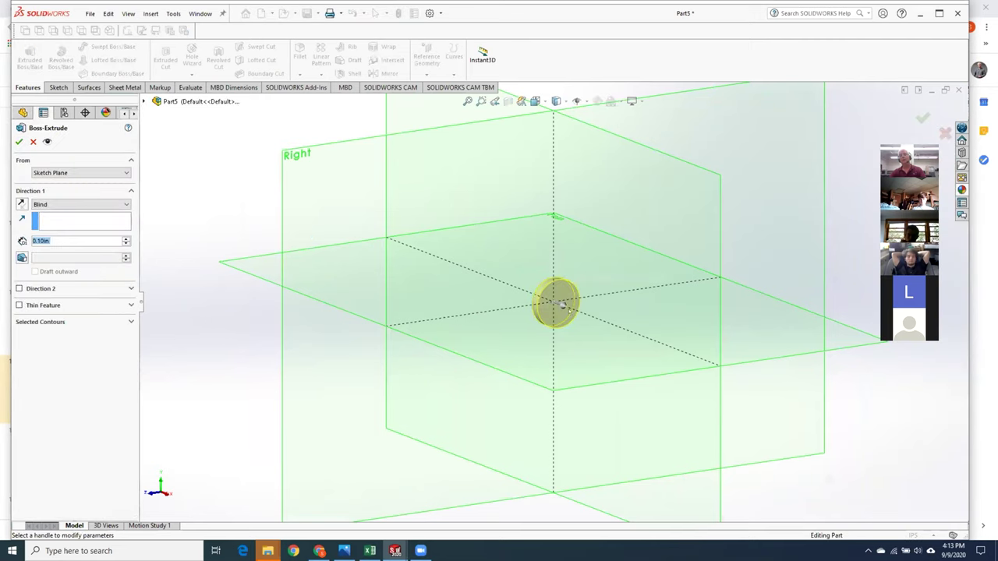
pyautogui.moveTo(559, 304); pyautogui.dragTo(723, 366)
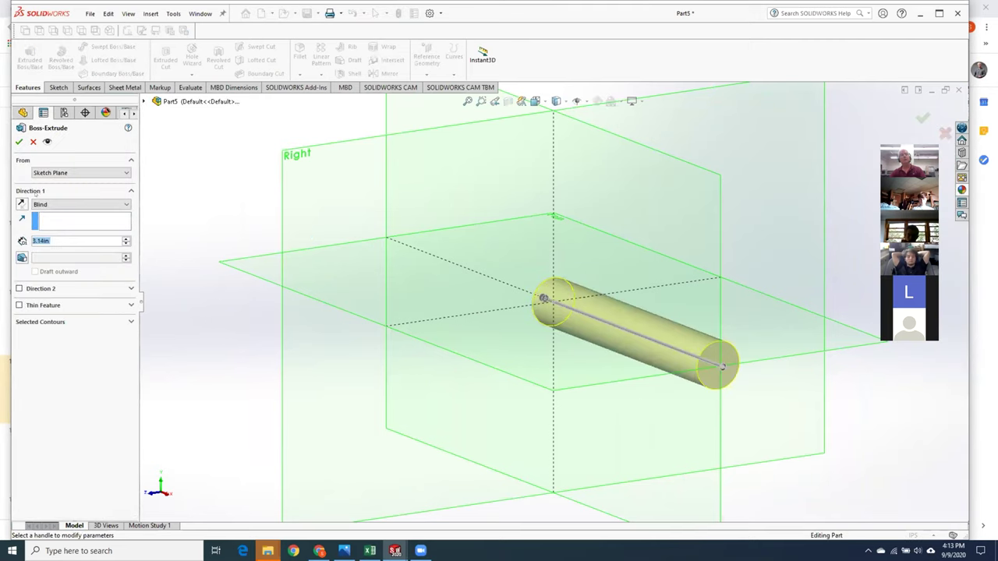
pyautogui.click(19, 141)
# Step: Hide the reference planes and axes around the extruded rod
pyautogui.click(128, 13)
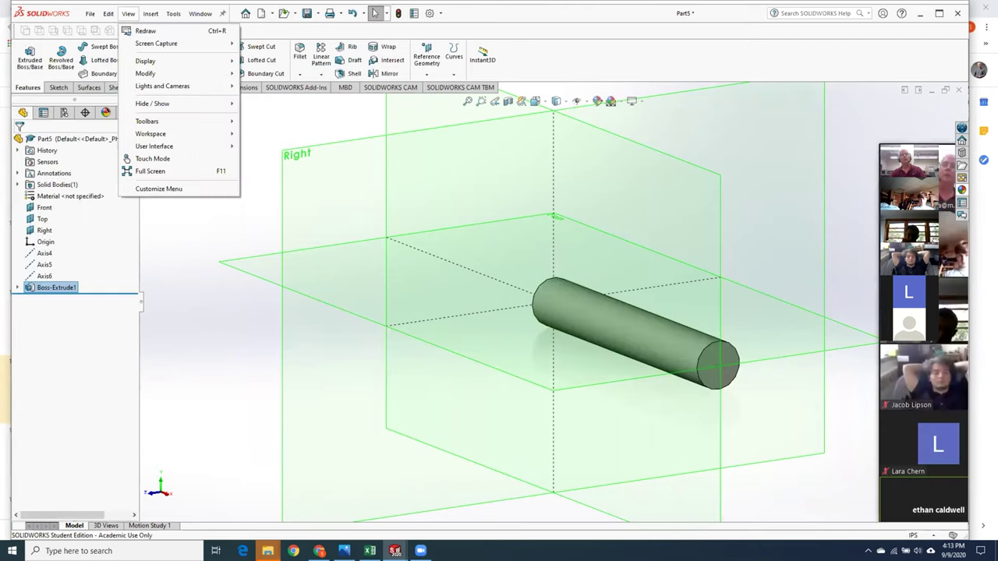
pyautogui.moveTo(156, 103)
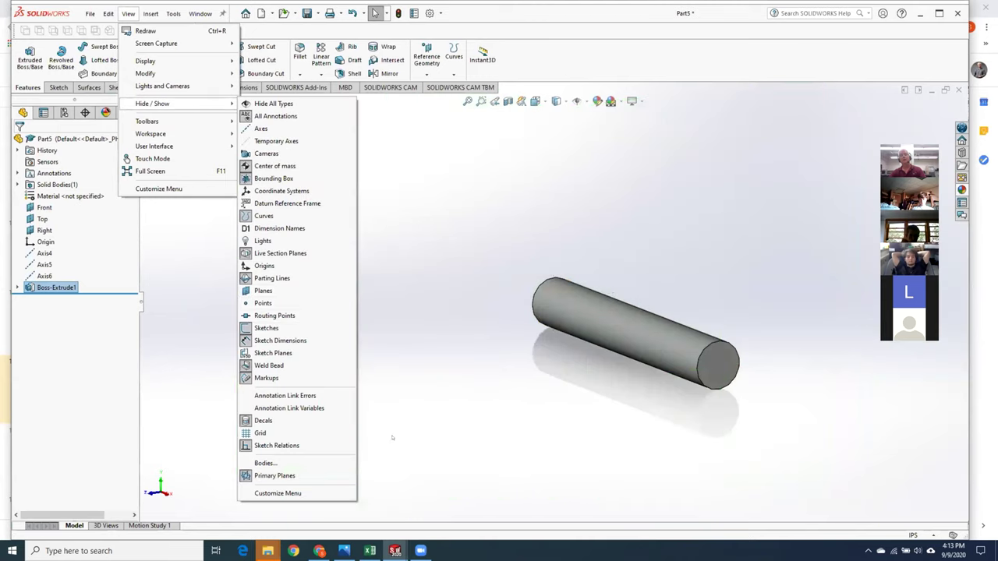
pyautogui.click(518, 443)
# Step: Start a cosmetic thread on the circular edge at the rod's near end, using ANSI Inch Machine Threads in size 1/2-13
pyautogui.scroll(1, 709, 427)
pyautogui.scroll(-5, 693, 368)
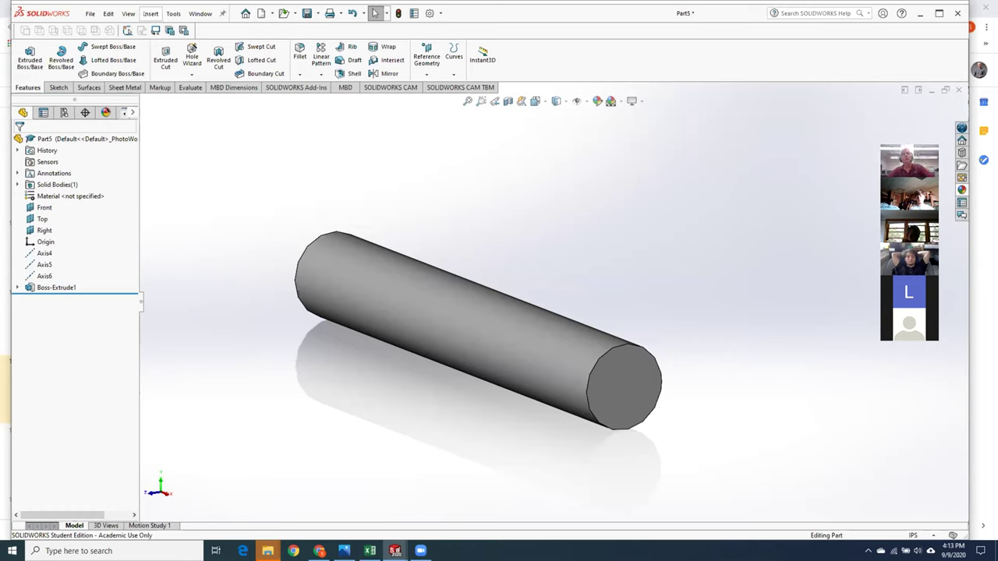
pyautogui.click(150, 14)
pyautogui.moveTo(208, 405)
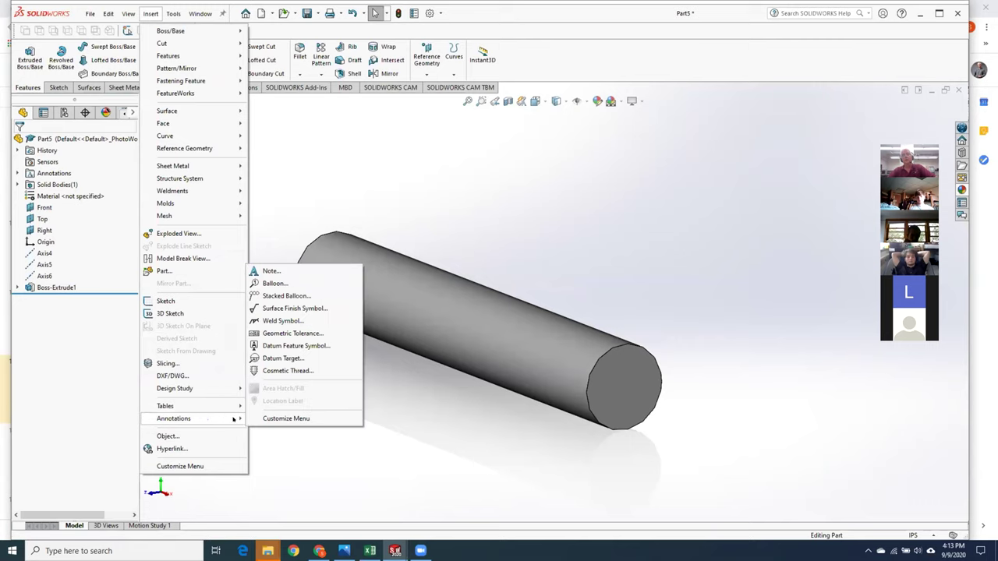
pyautogui.click(302, 370)
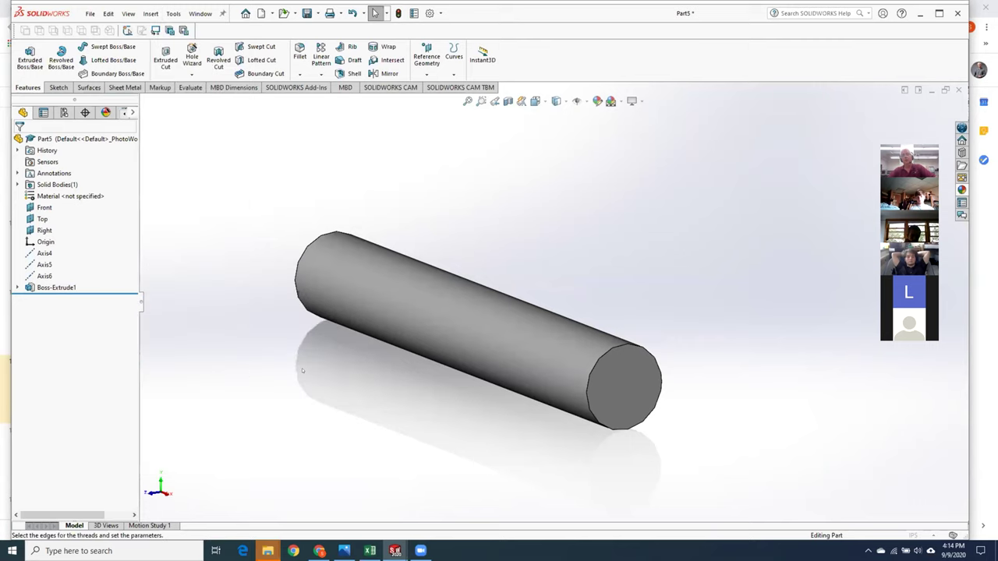
pyautogui.click(601, 356)
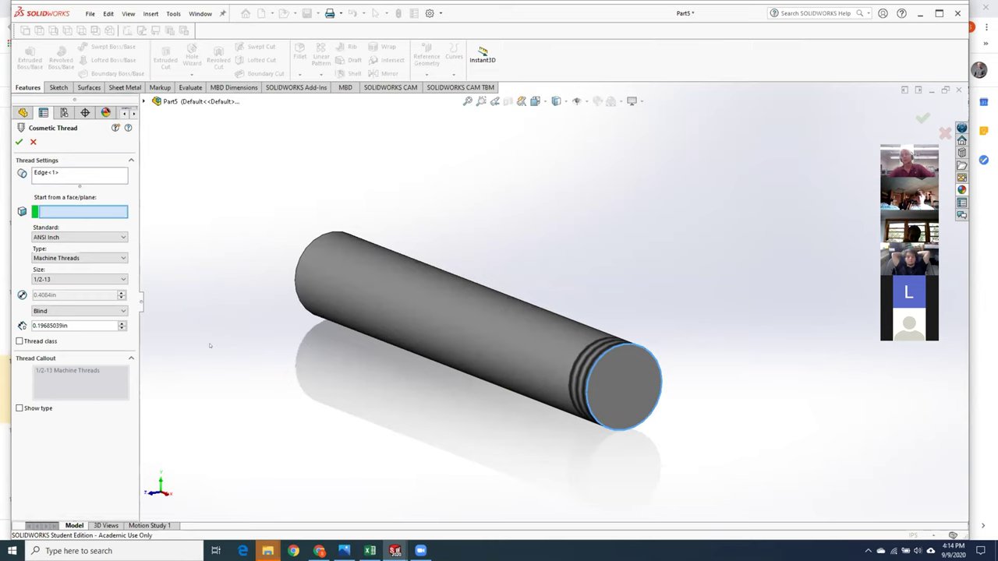
pyautogui.click(68, 279)
pyautogui.click(68, 279)
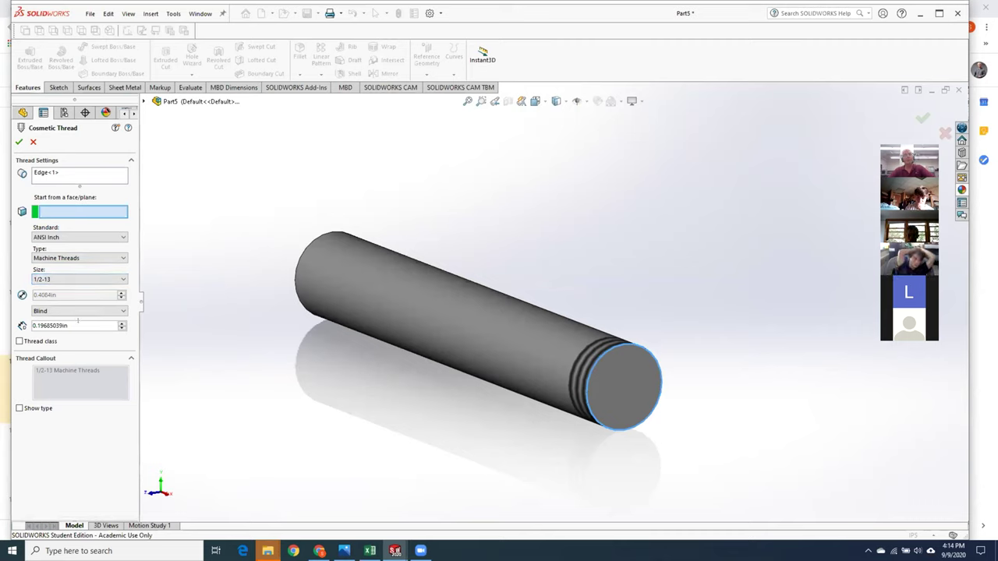
# Step: Try the Up to Next end condition for the cosmetic thread and return it to Blind
pyautogui.click(84, 311)
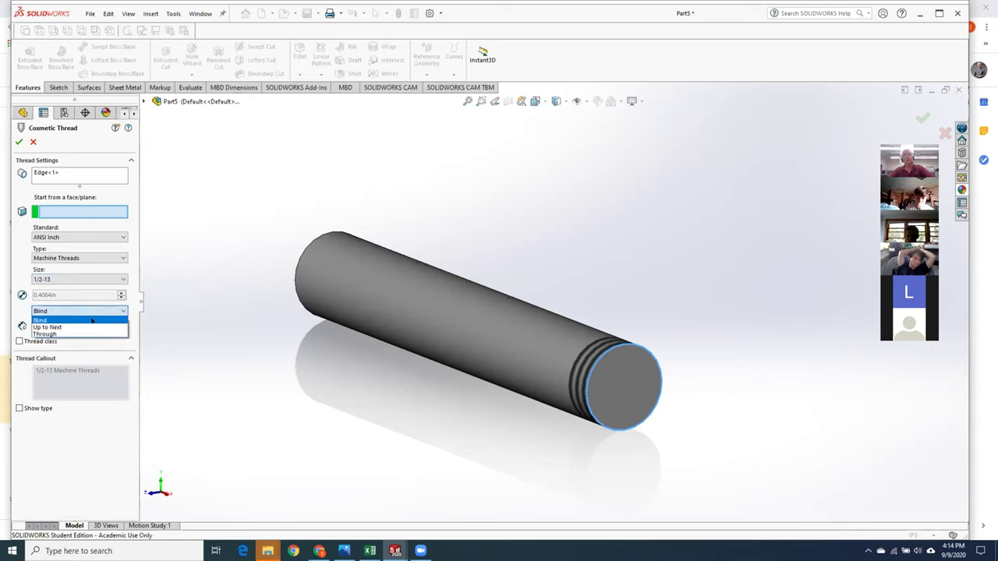
pyautogui.click(93, 327)
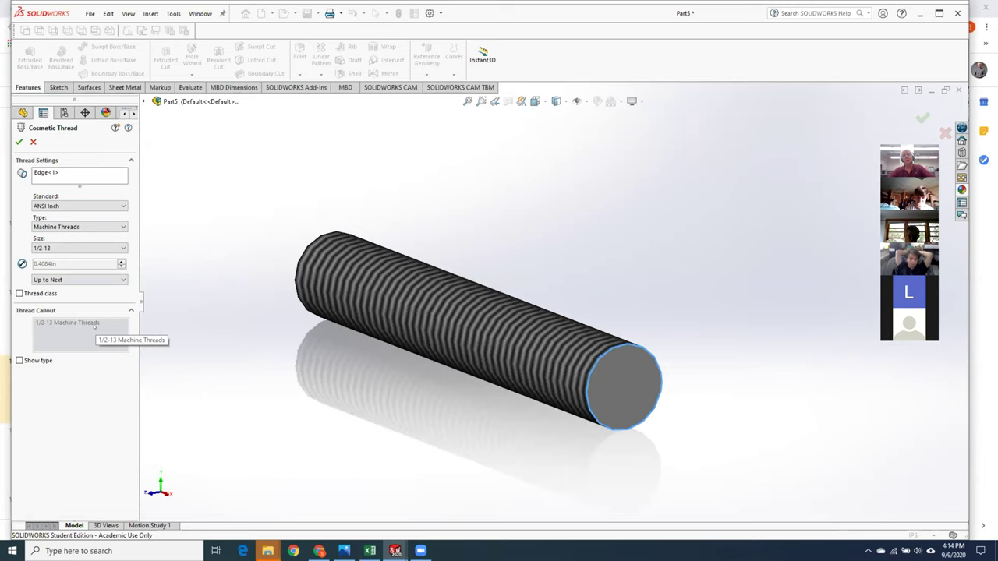
pyautogui.click(93, 280)
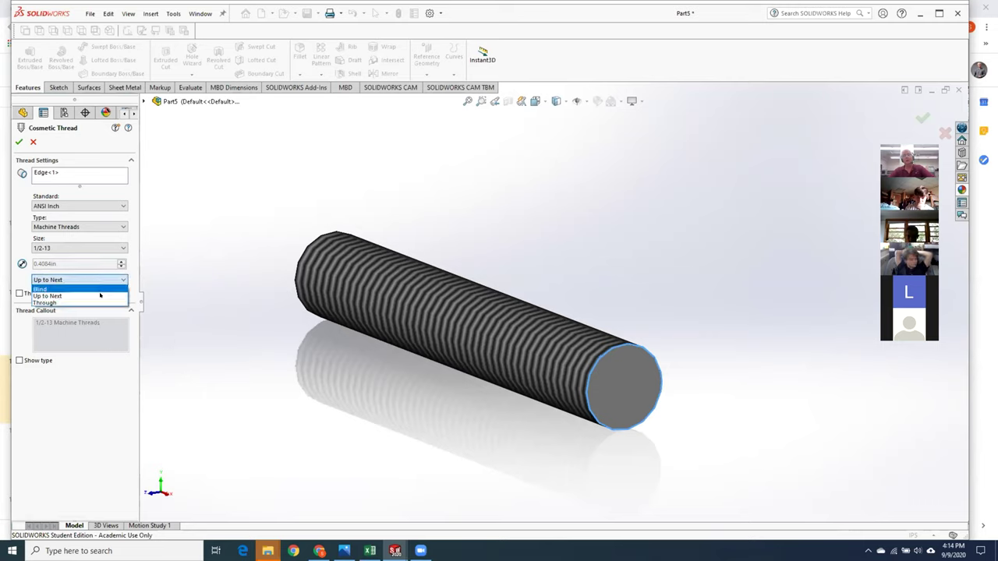
pyautogui.click(94, 288)
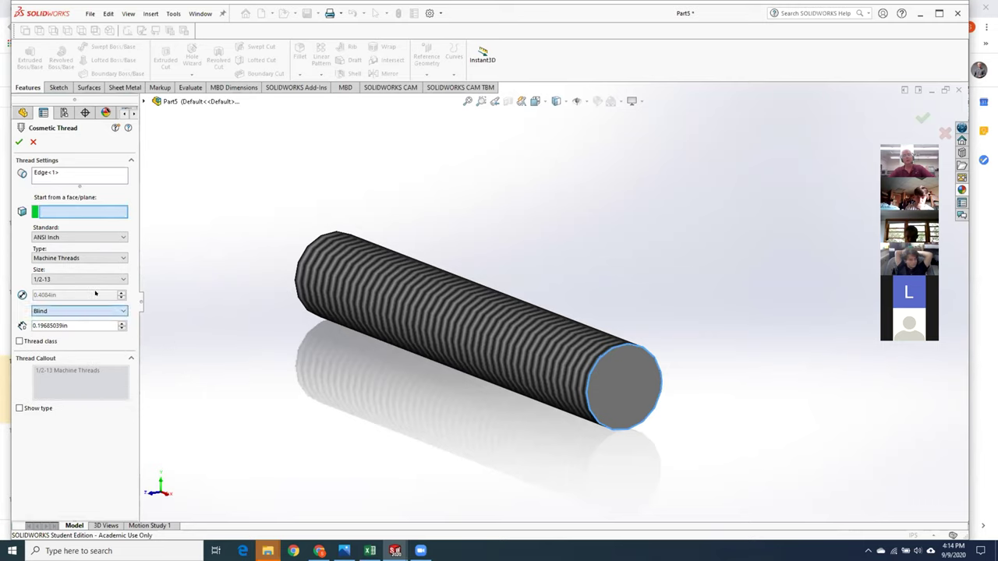
# Step: Set the Blind cosmetic thread's depth to 0.5 in and accept the thread
pyautogui.doubleClick(68, 320)
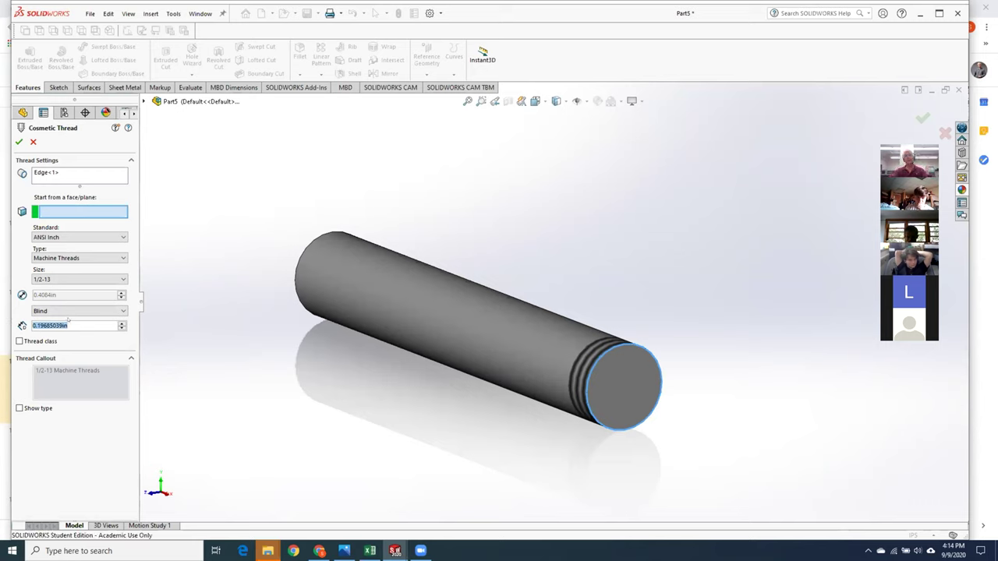
pyautogui.write('5')
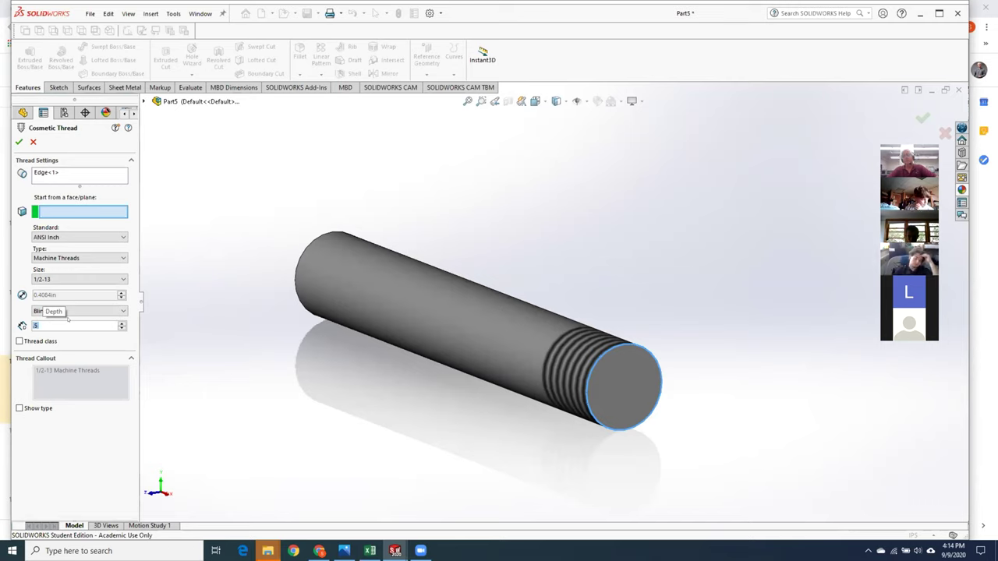
pyautogui.click(19, 141)
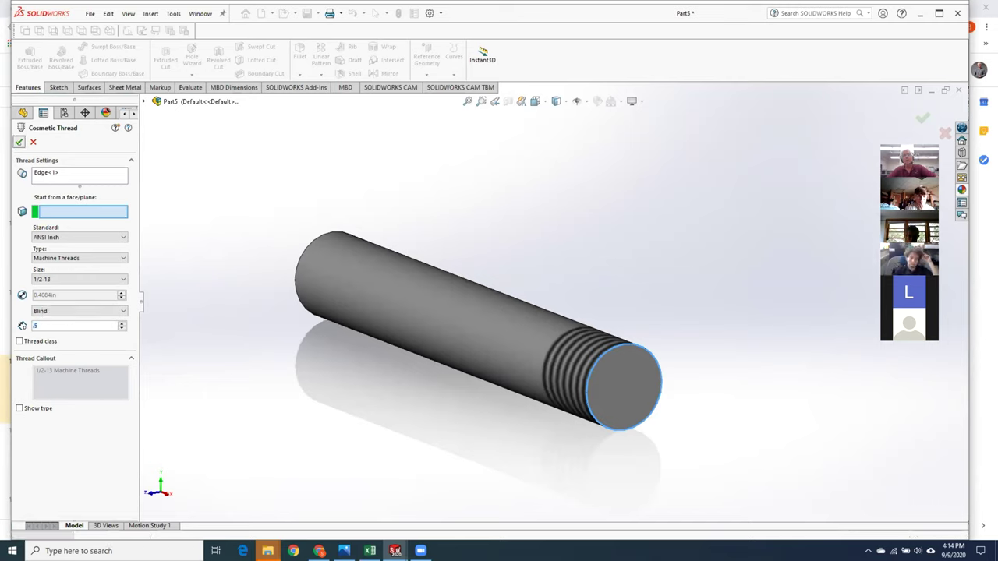
# Step: Chamfer the circular edge at the rod's threaded end with a 0.03 in distance and a 45 degree angle
pyautogui.moveTo(370, 429); pyautogui.dragTo(393, 454, button='middle')
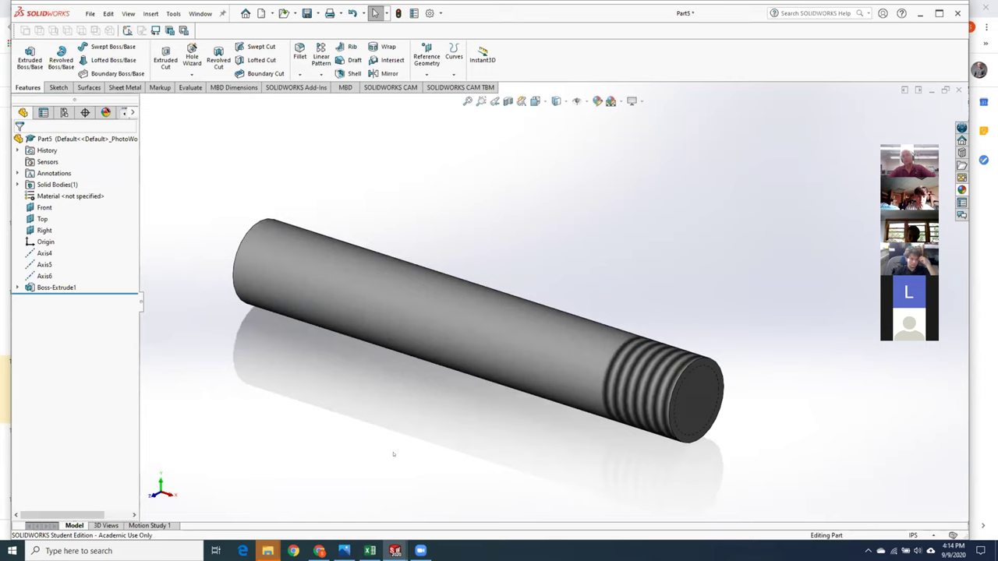
pyautogui.scroll(-3, 717, 343)
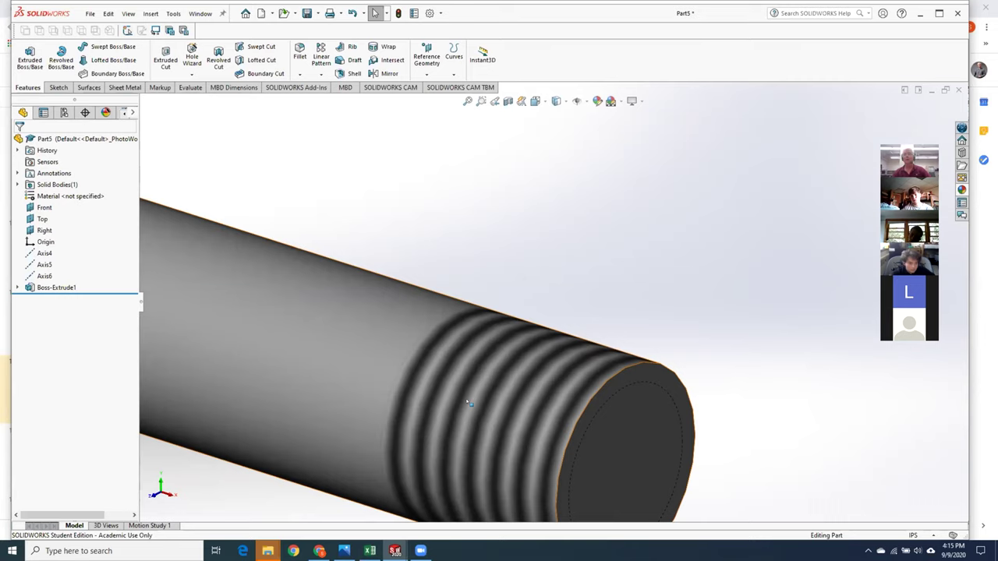
pyautogui.scroll(3, 546, 335)
pyautogui.scroll(-2, 612, 362)
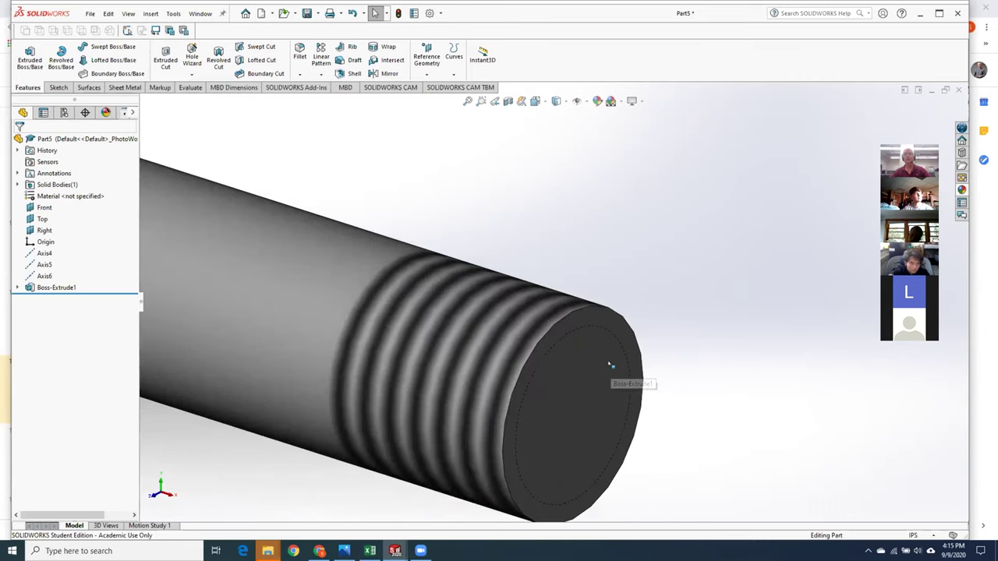
pyautogui.scroll(1, 608, 363)
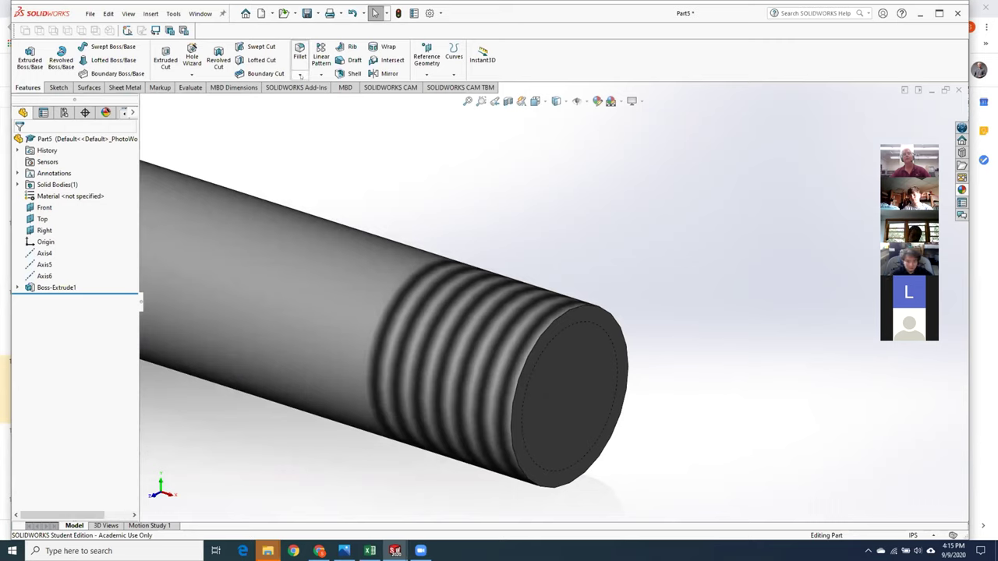
pyautogui.click(299, 74)
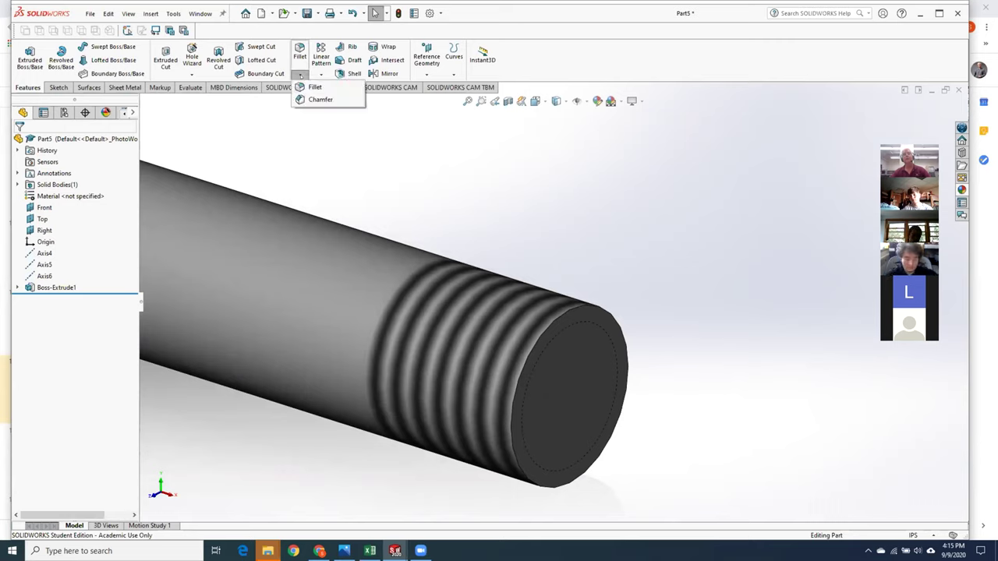
pyautogui.click(320, 99)
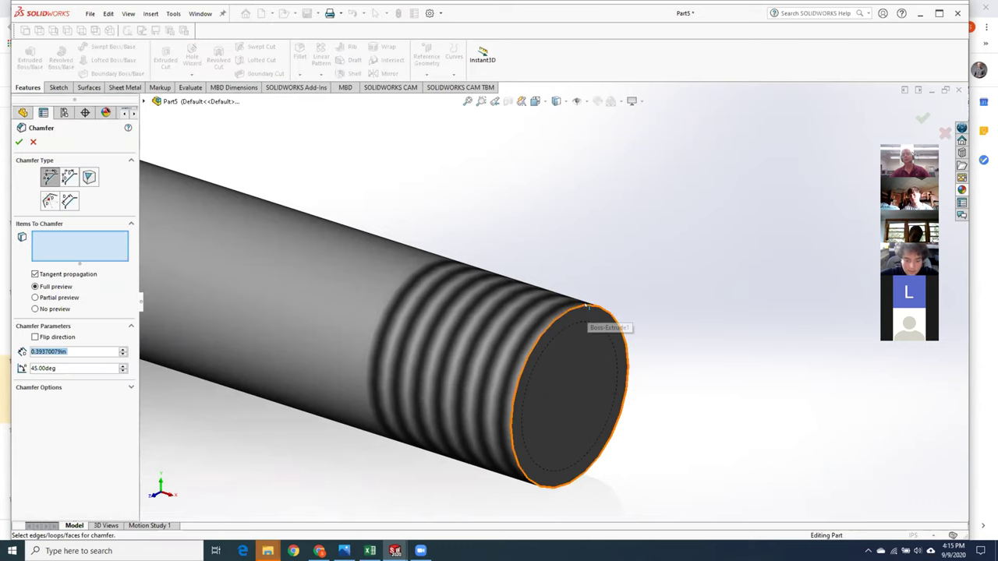
pyautogui.click(588, 308)
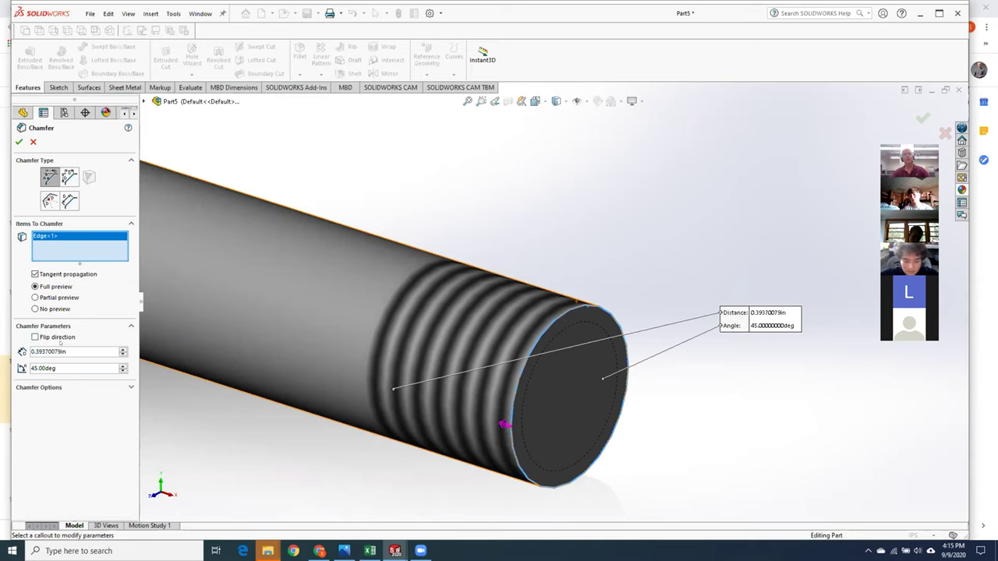
pyautogui.click(81, 351)
pyautogui.write('0.3')
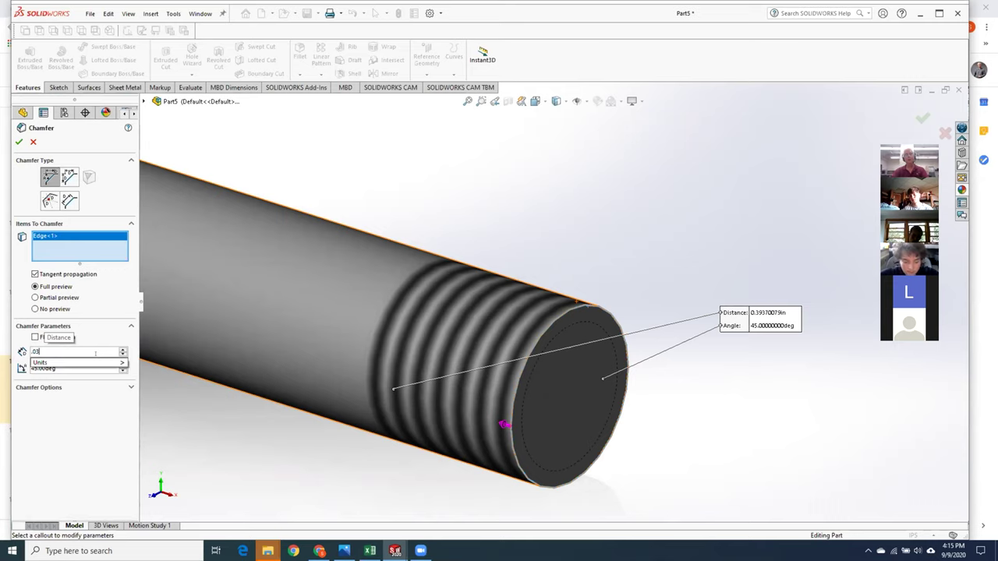
pyautogui.press('Return')
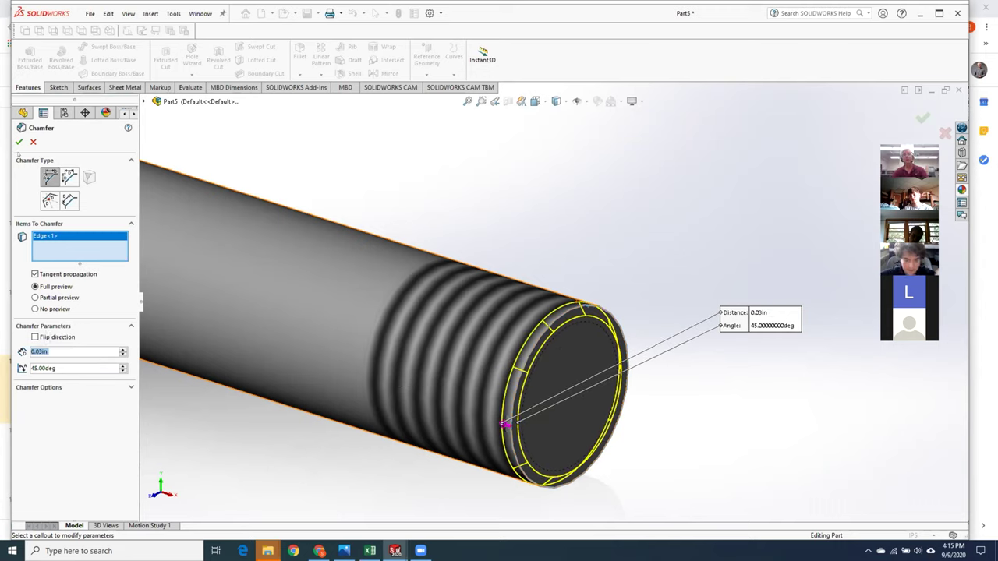
pyautogui.click(18, 141)
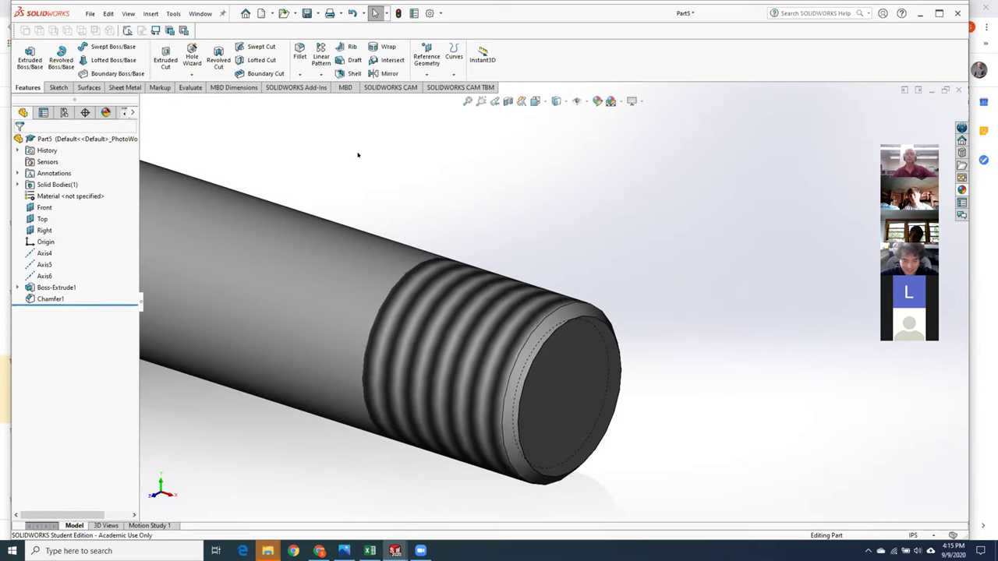
# Step: Check the questions in the Zoom chat and switch to the Part4 plate document
pyautogui.moveTo(435, 185); pyautogui.dragTo(482, 186, button='middle')
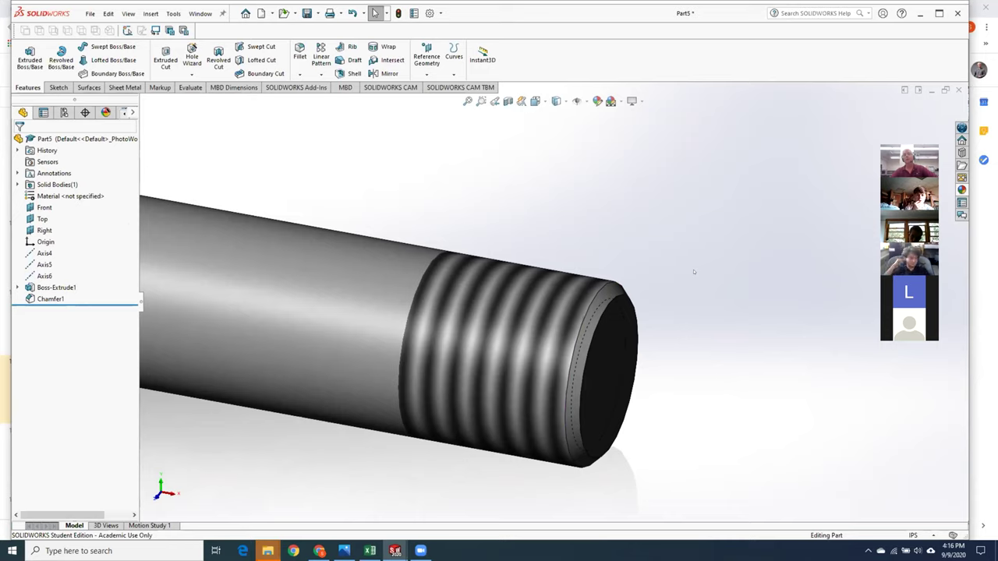
pyautogui.hotkey('alt', 'h')
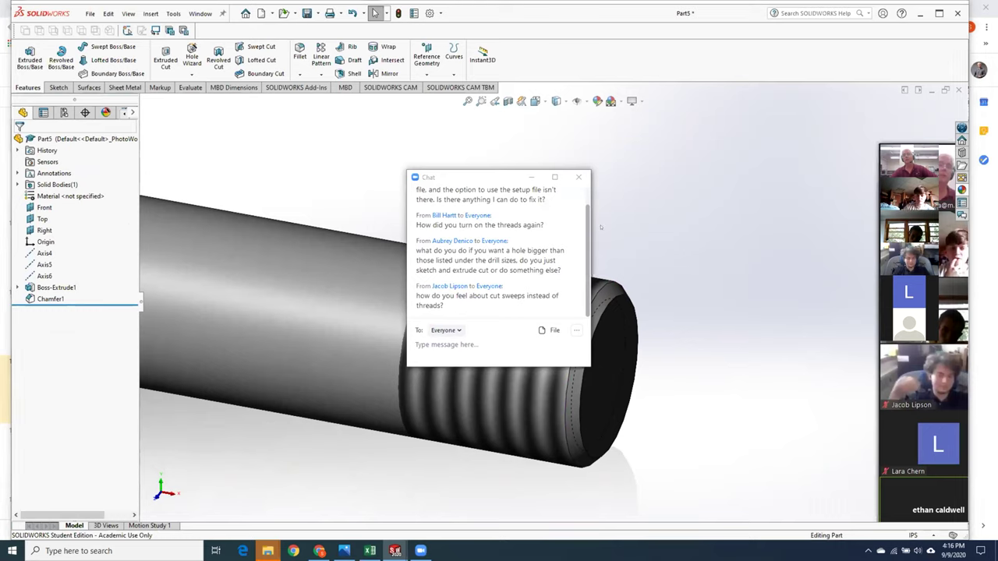
pyautogui.hotkey('alt', 'h')
pyautogui.moveTo(396, 550)
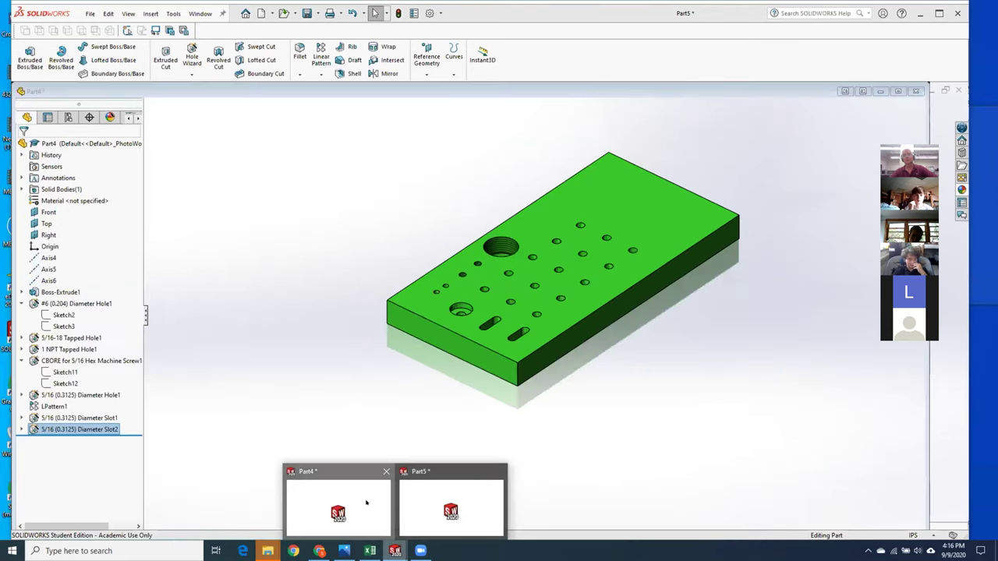
pyautogui.click(337, 507)
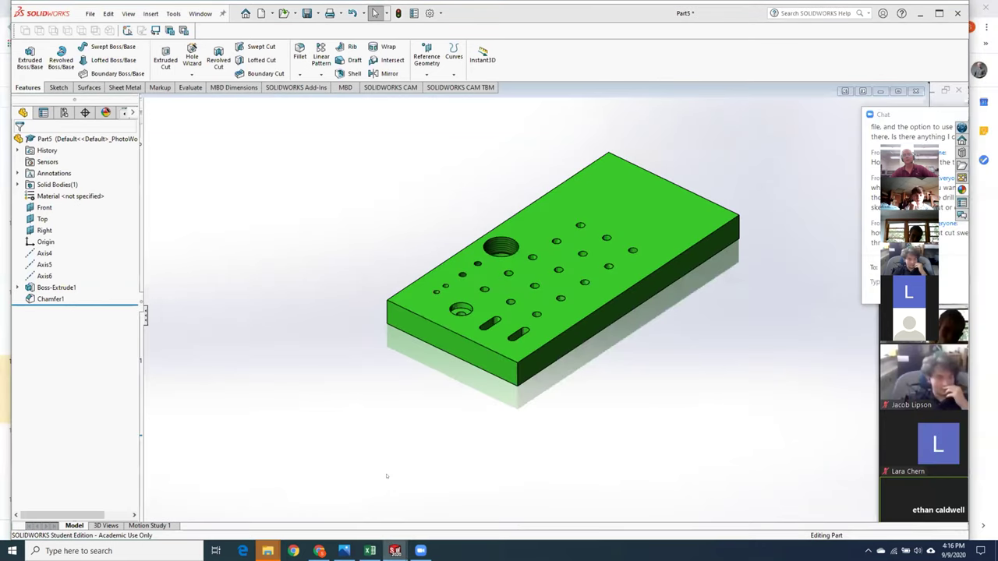
# Step: Start a Hole Wizard drilled hole on the plate's top face with a custom through-hole diameter of 2 in
pyautogui.scroll(-4, 646, 206)
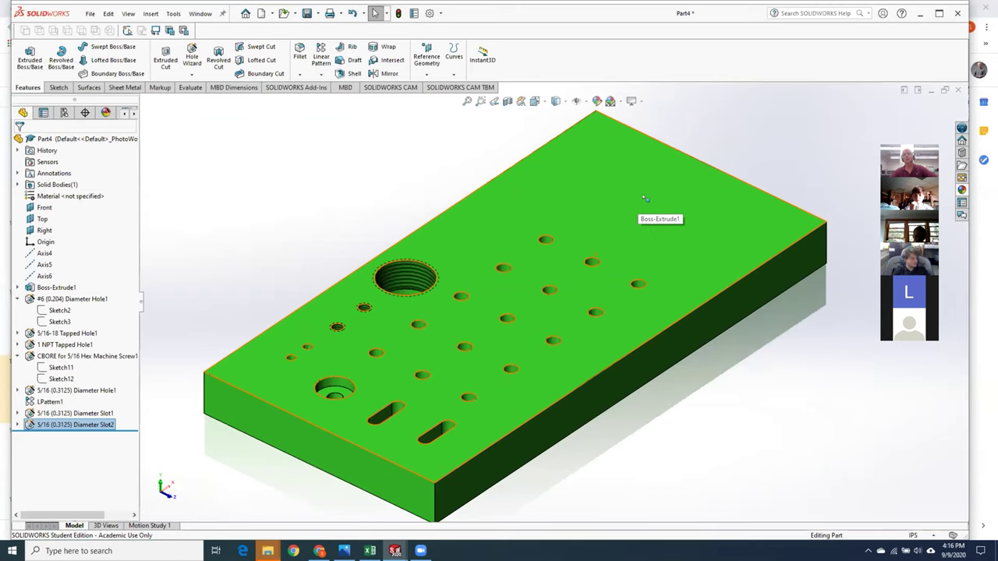
pyautogui.click(643, 196)
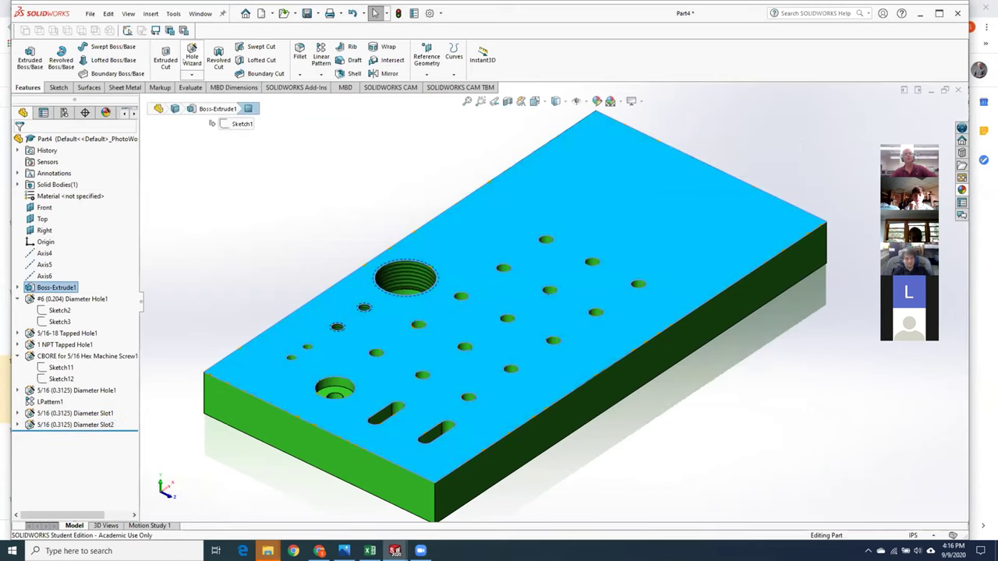
pyautogui.click(189, 56)
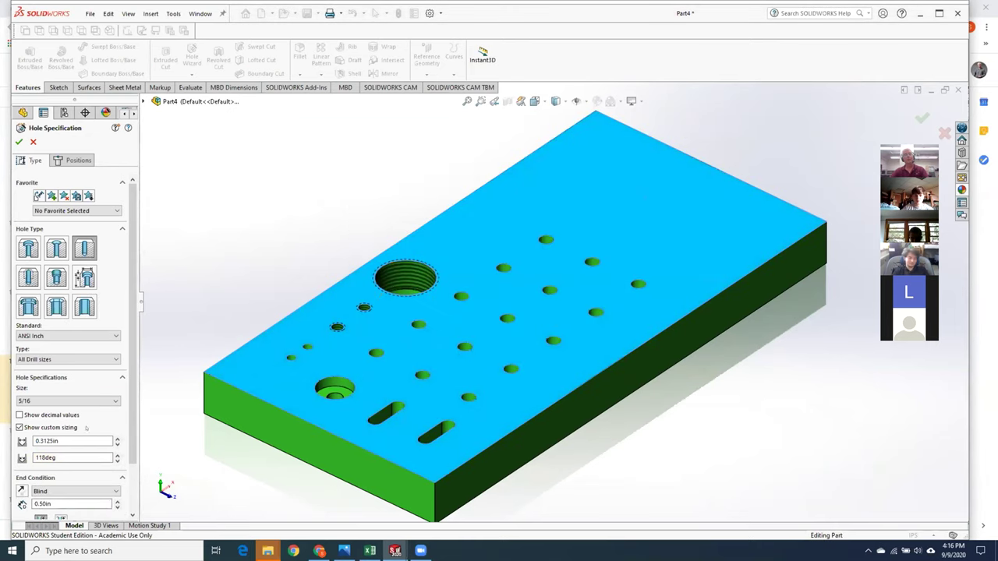
pyautogui.click(78, 440)
pyautogui.doubleClick(70, 439)
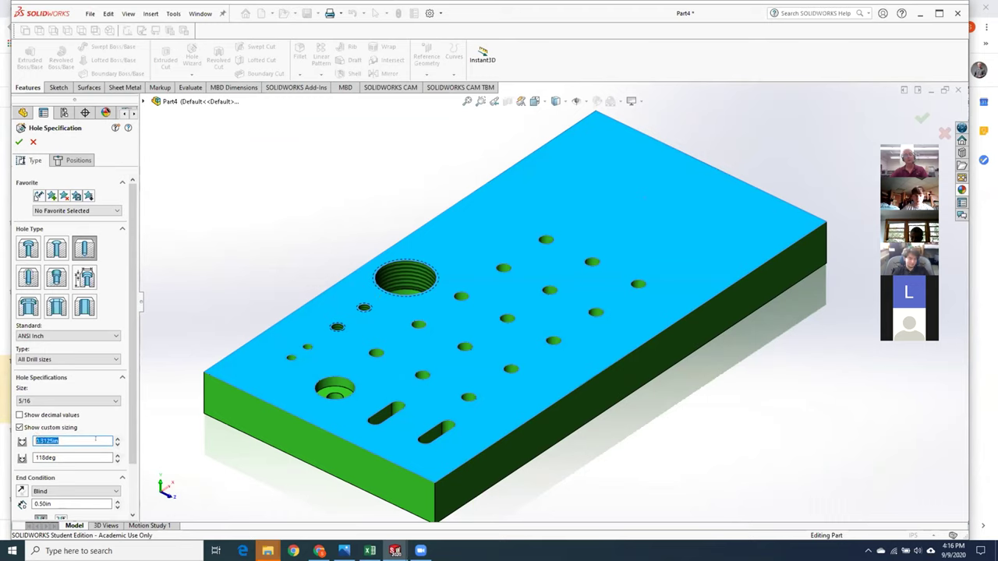
pyautogui.write('2.00')
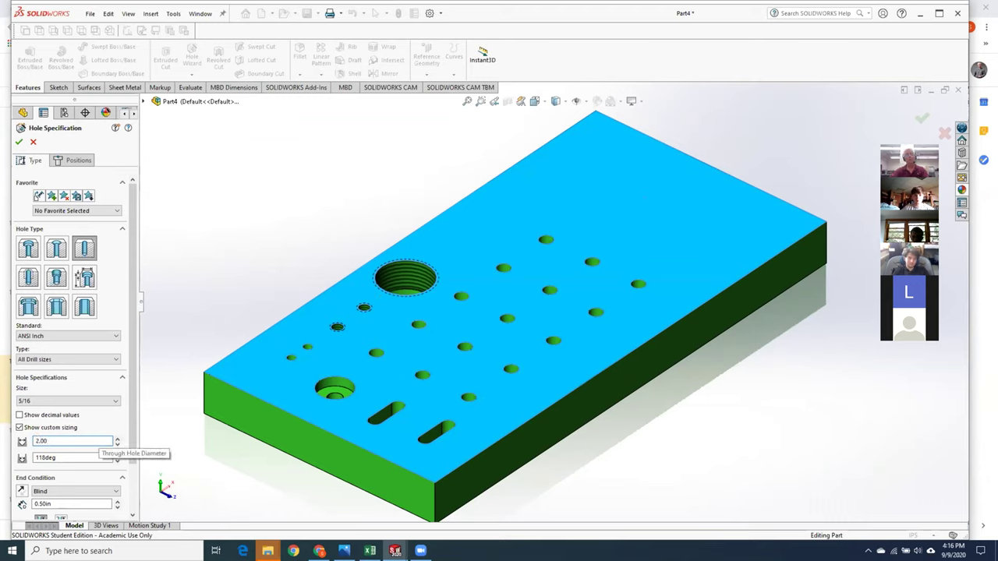
pyautogui.press('Tab')
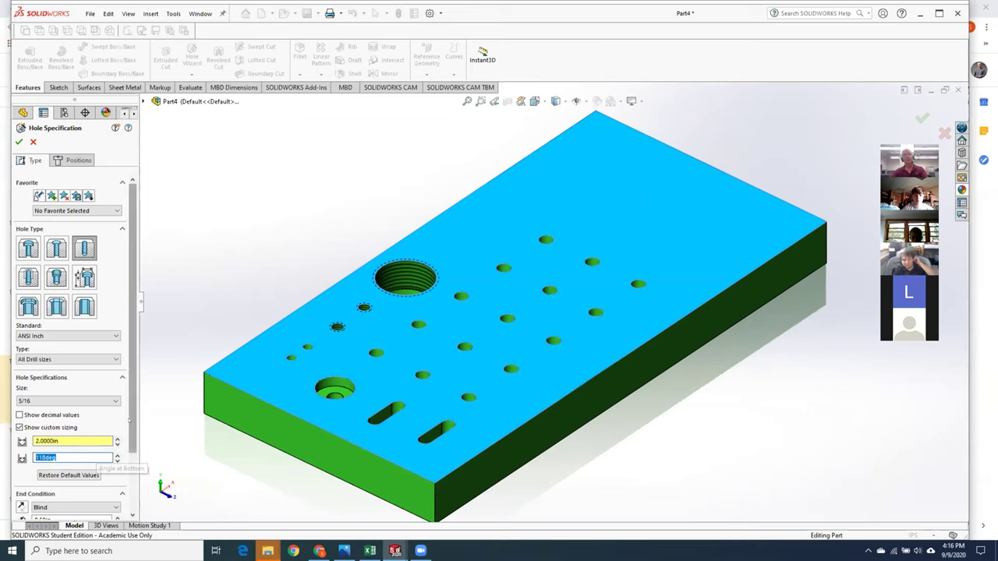
# Step: Set the hole's end condition to Through All and place it about 2.1 in from the threaded-hole-side long edge and 1.7 in from the nearest short edge
pyautogui.scroll(-3, 93, 461)
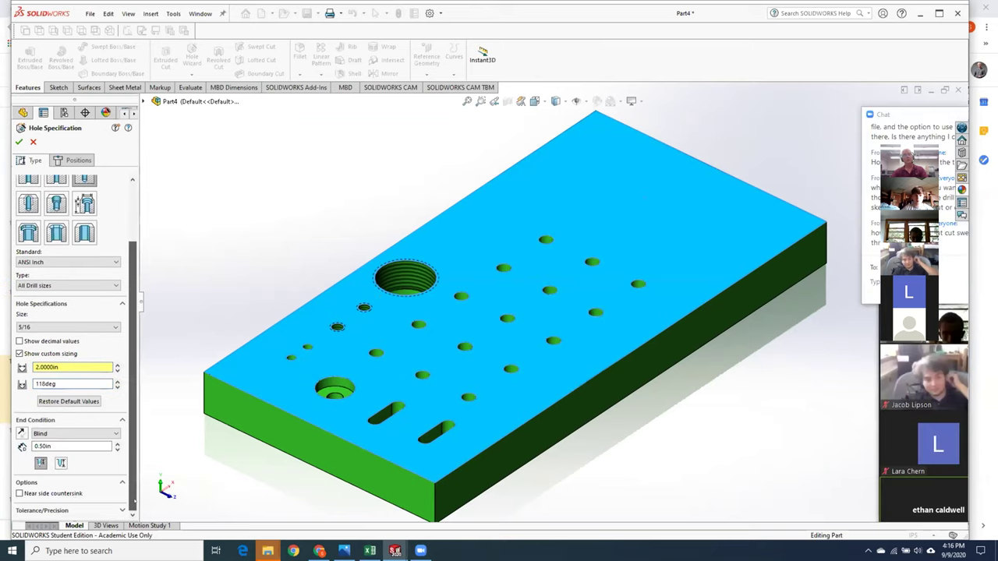
pyautogui.click(85, 436)
pyautogui.click(92, 451)
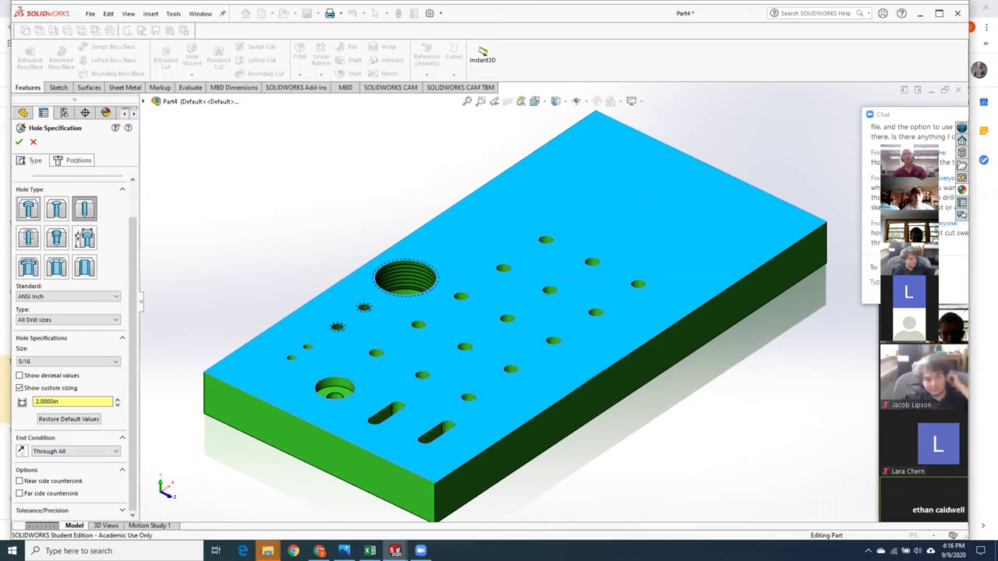
pyautogui.click(74, 160)
pyautogui.click(621, 189)
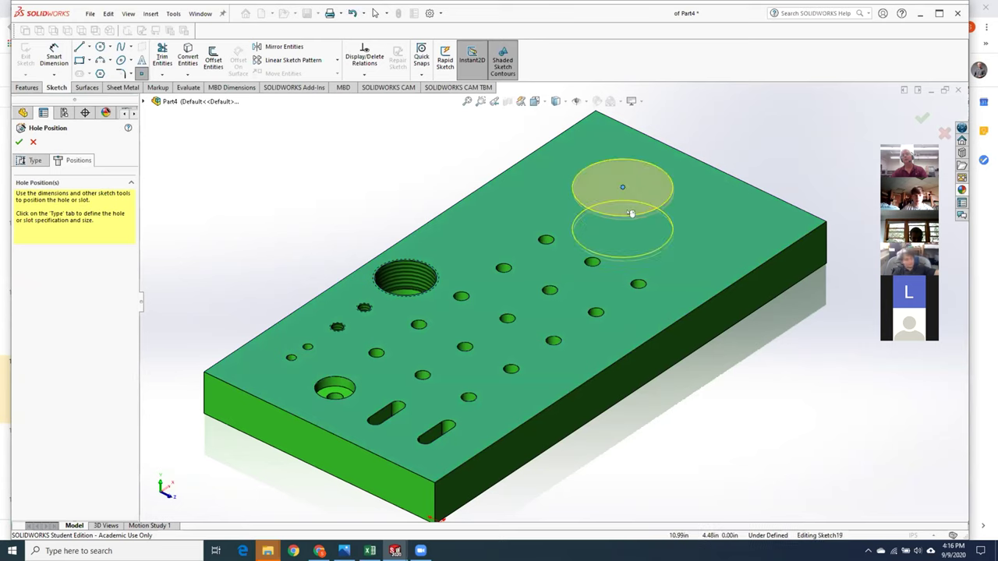
# Step: Dimension the hole's center from the plate's long edge nearest the large threaded hole, accepting the distance as placed
pyautogui.click(54, 56)
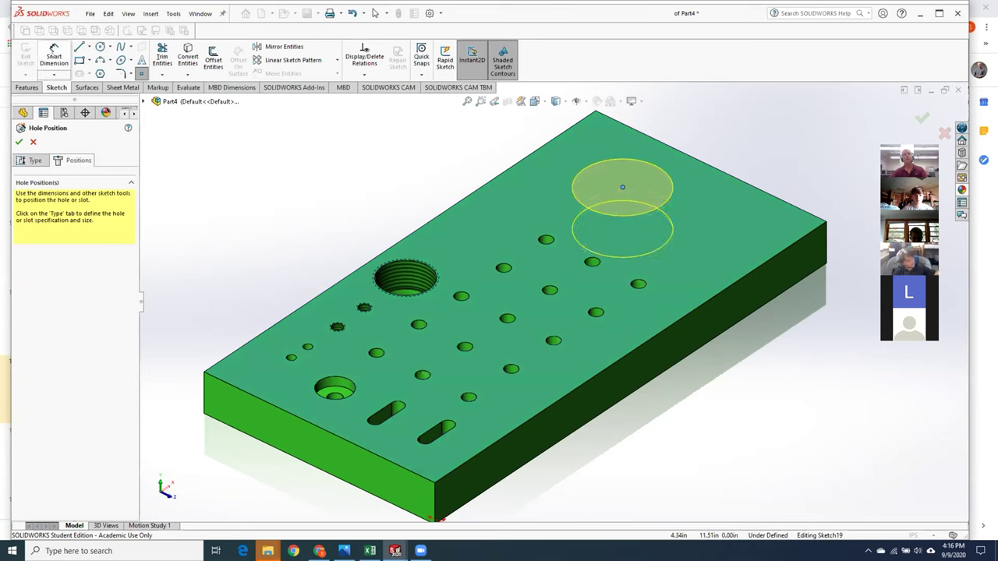
pyautogui.click(533, 154)
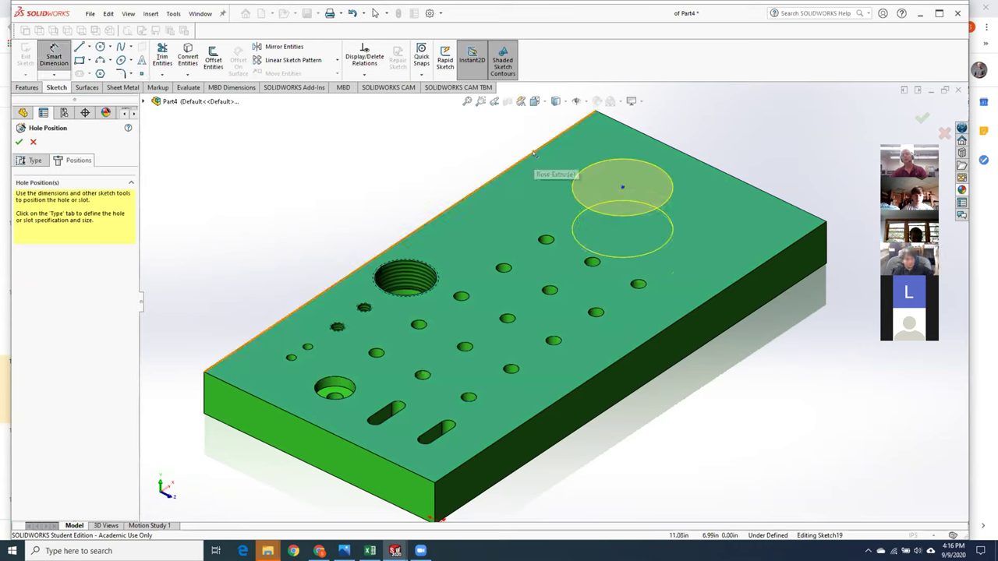
pyautogui.click(621, 187)
pyautogui.click(646, 164)
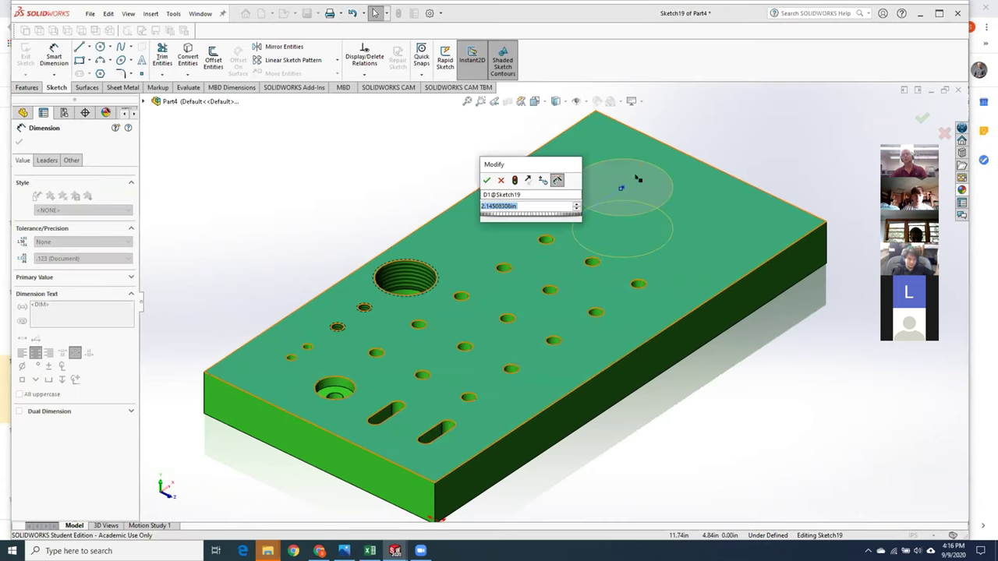
pyautogui.press('Return')
pyautogui.press('Escape')
pyautogui.press('Return')
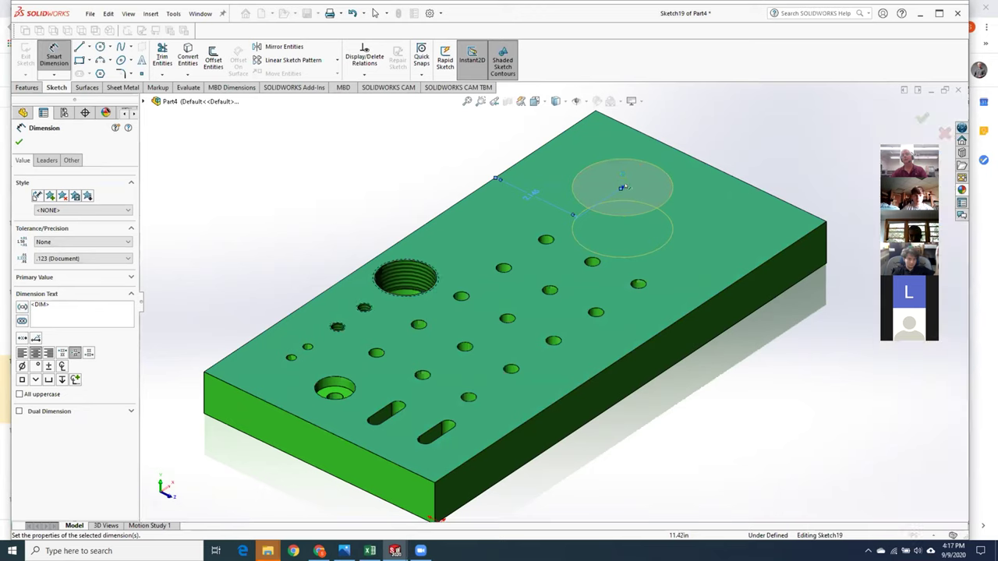
# Step: Dimension the hole's center from the plate's nearest short edge at the distance as placed and accept the finished hole
pyautogui.click(666, 145)
pyautogui.click(653, 152)
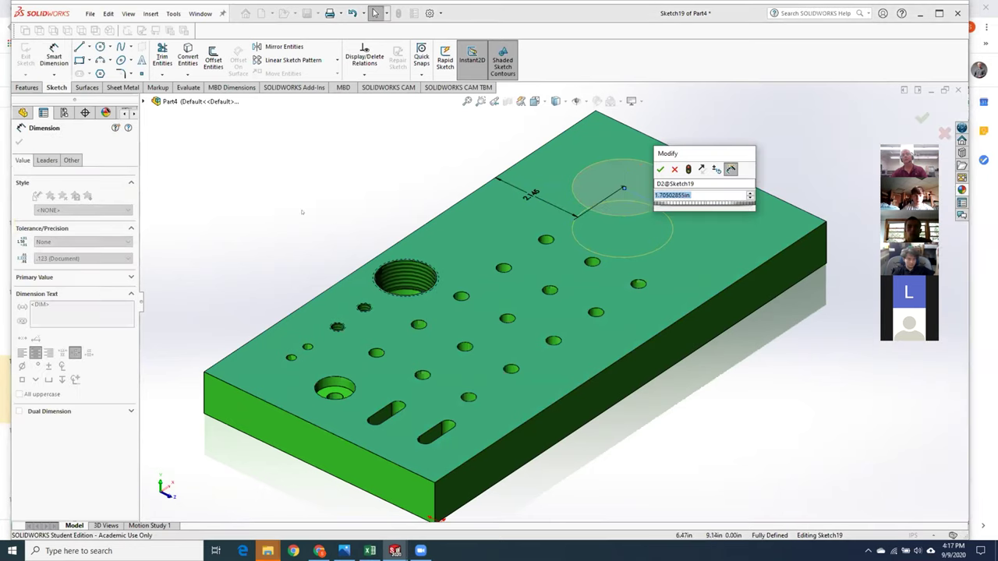
pyautogui.press('Return')
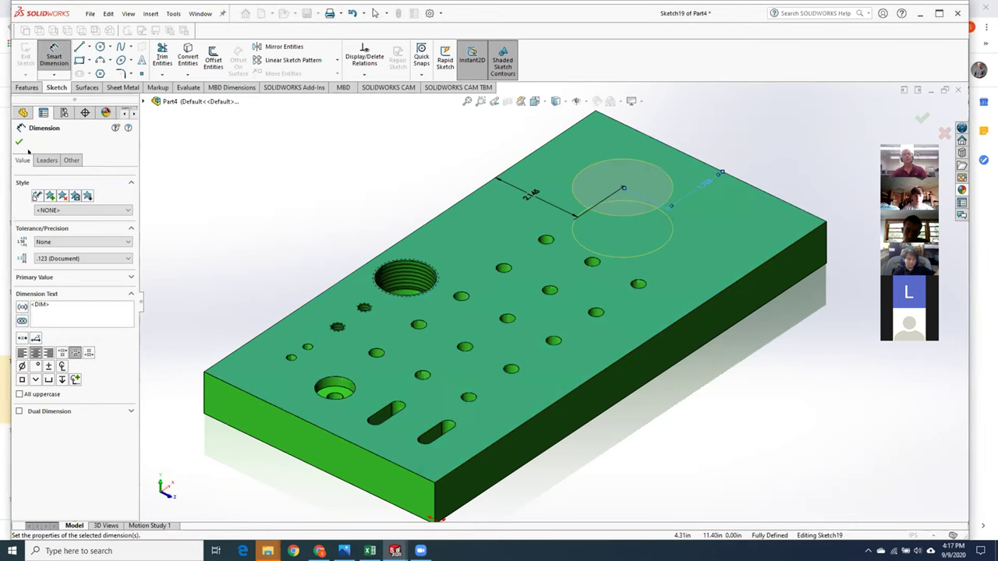
pyautogui.click(19, 142)
pyautogui.click(18, 141)
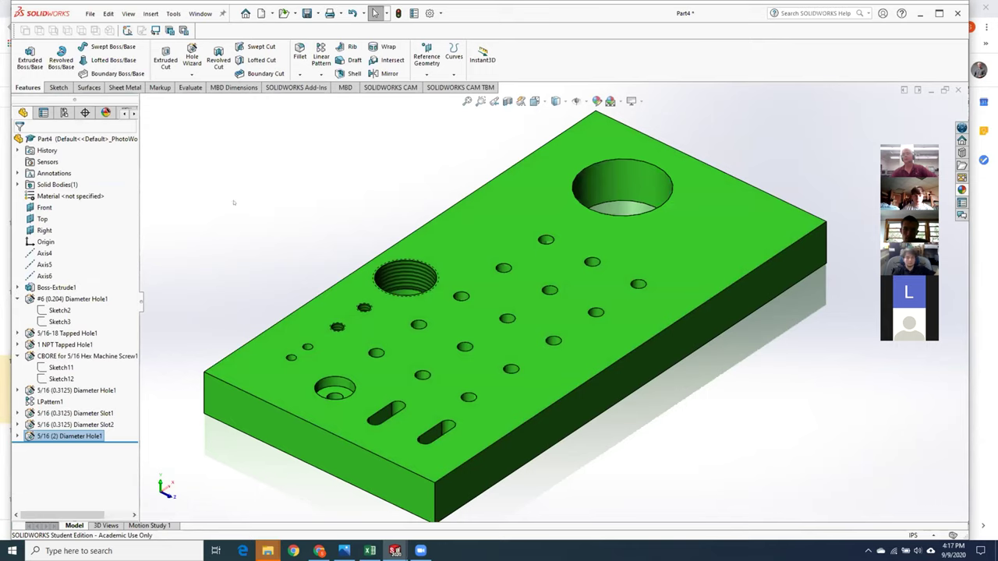
# Step: Rename the new large hole's feature as 2.000 Diam Hole
pyautogui.moveTo(741, 170)
pyautogui.mouseDown(button='middle')
pyautogui.moveTo(727, 161)
pyautogui.moveTo(737, 152)
pyautogui.mouseUp(button='middle')
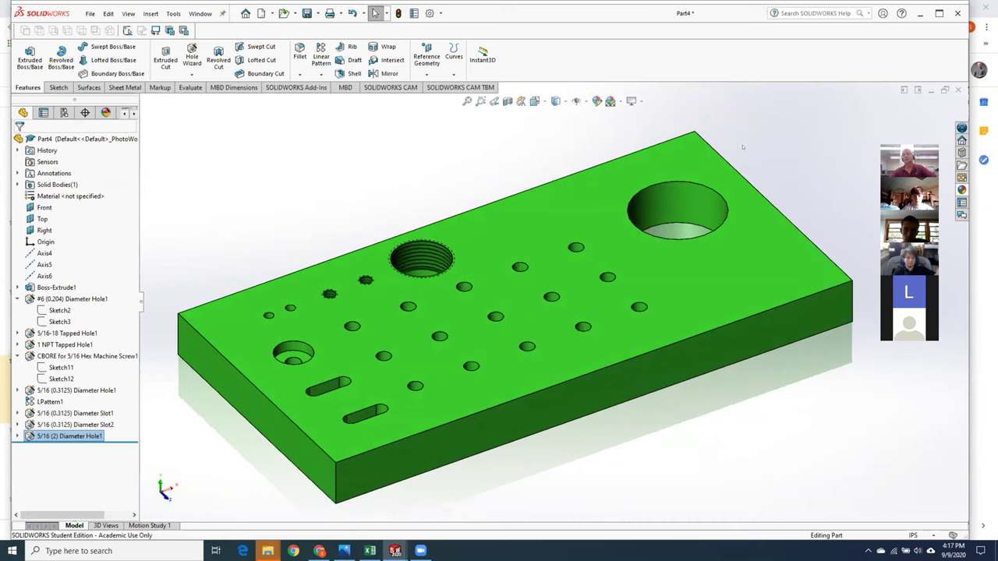
pyautogui.scroll(-4, 735, 167)
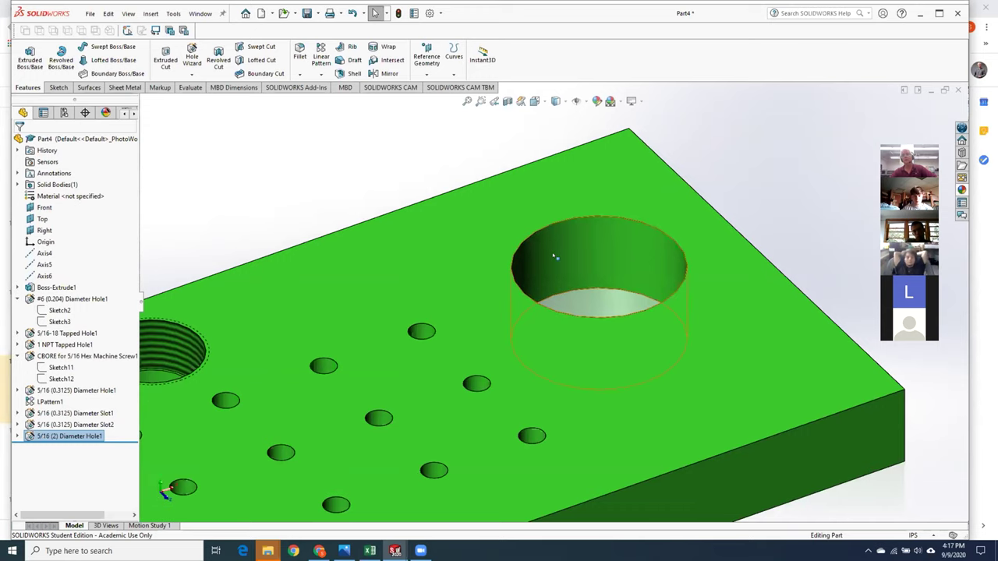
pyautogui.rightClick(70, 438)
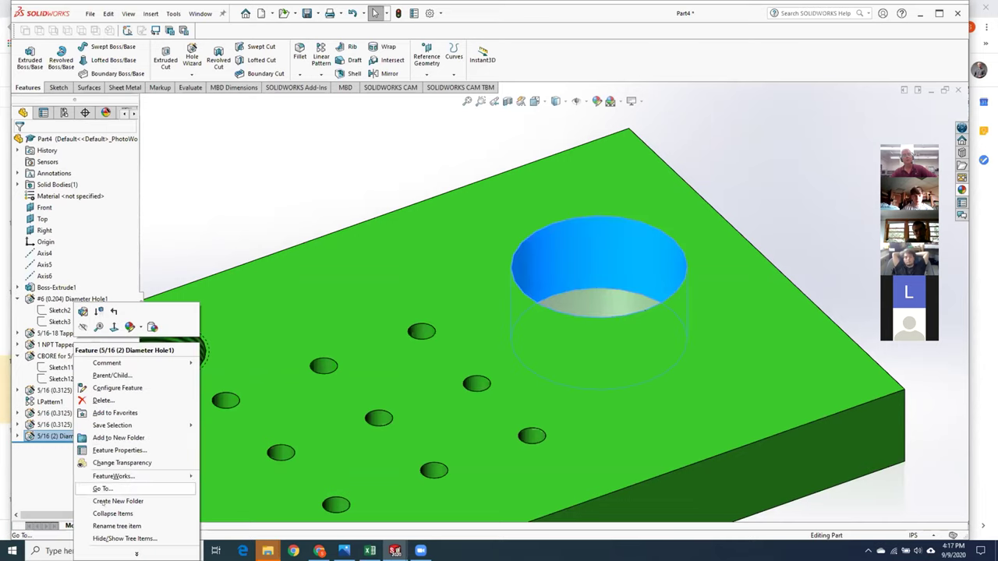
pyautogui.click(117, 527)
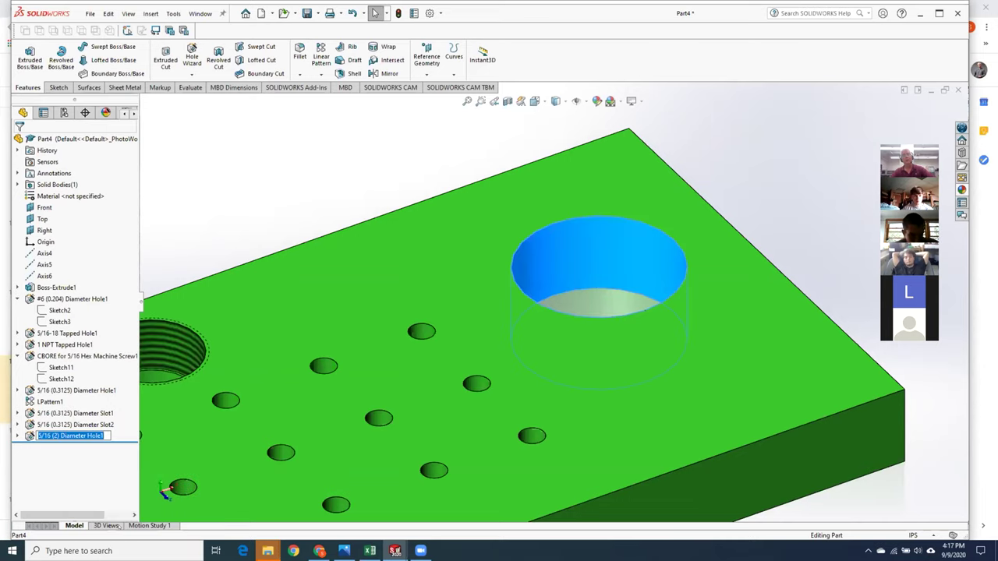
pyautogui.write('2')
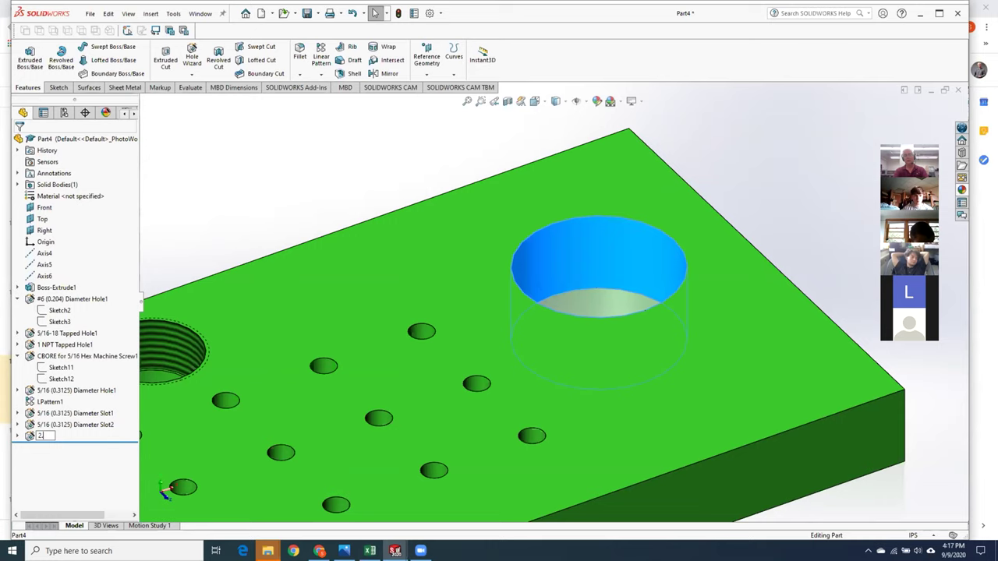
pyautogui.write('.000 Diam Hole')
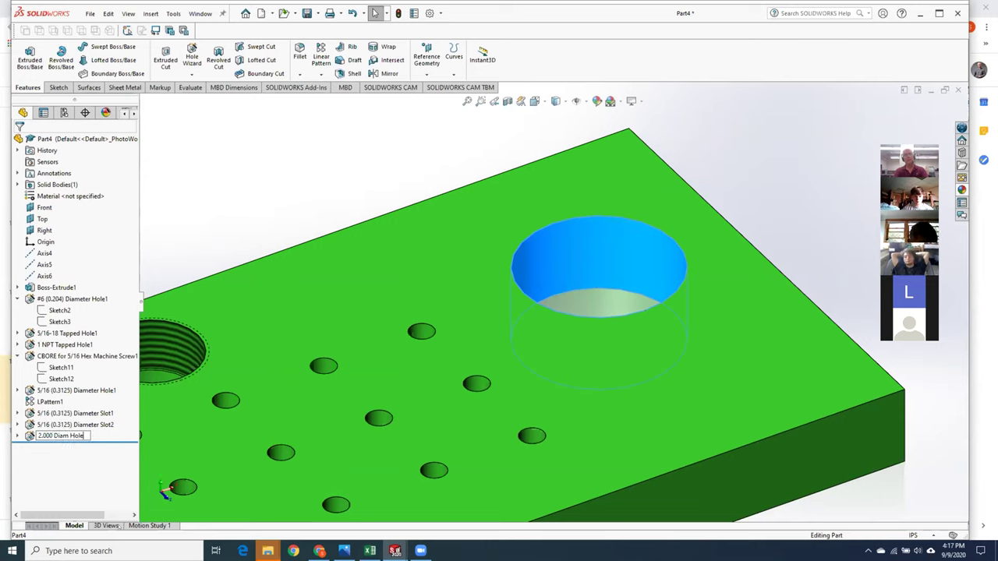
pyautogui.press('Return')
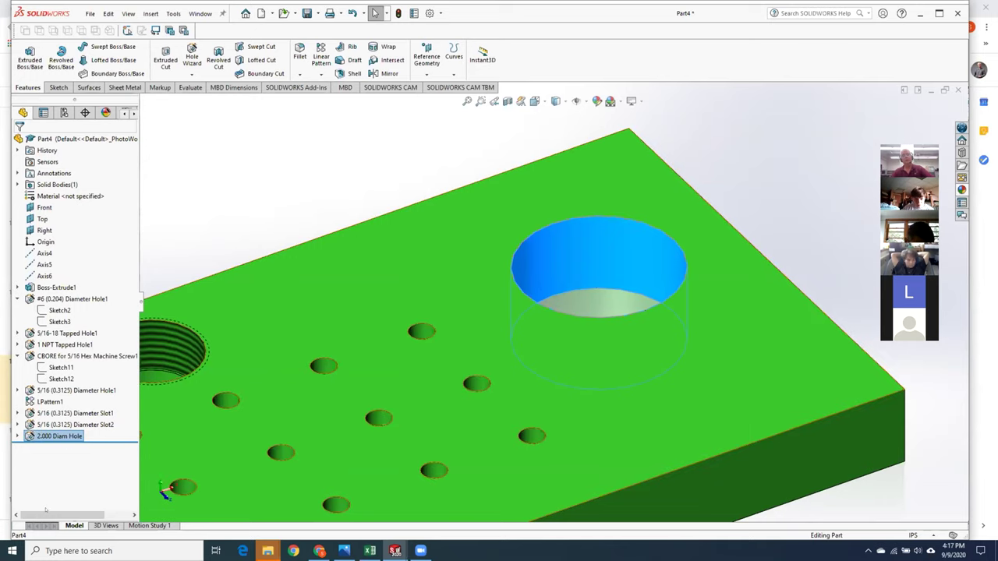
pyautogui.click(76, 424)
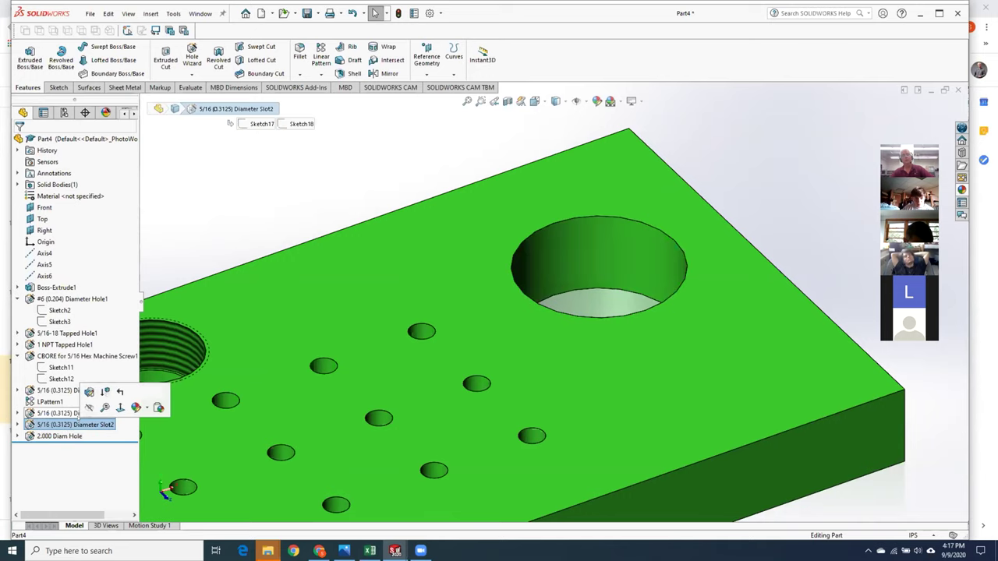
pyautogui.click(60, 436)
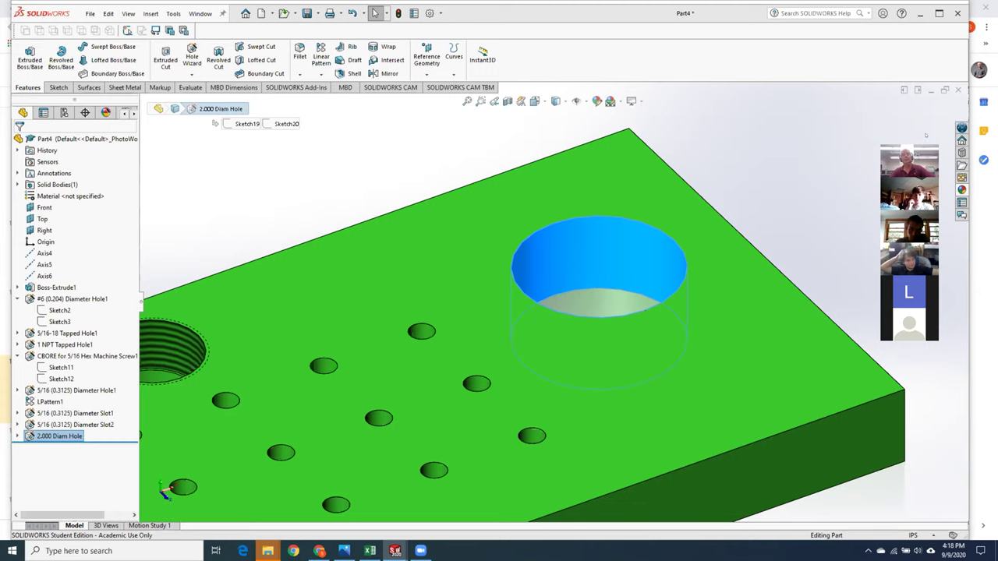
pyautogui.click(792, 187)
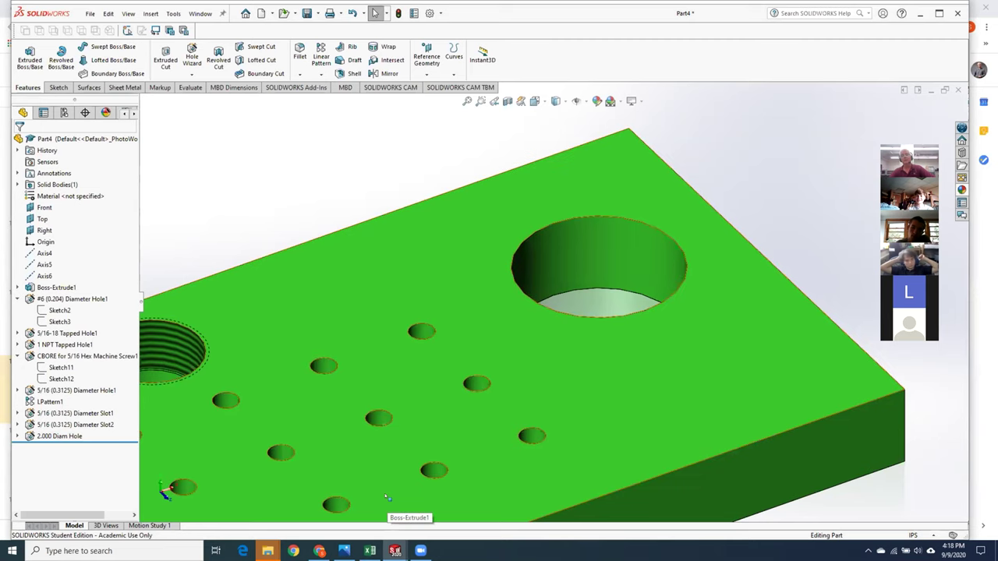
# Step: Switch to the MEE_120_Lesson_4 presentation in the browser and review the slides on external cosmetic threads and fillets
pyautogui.click(319, 551)
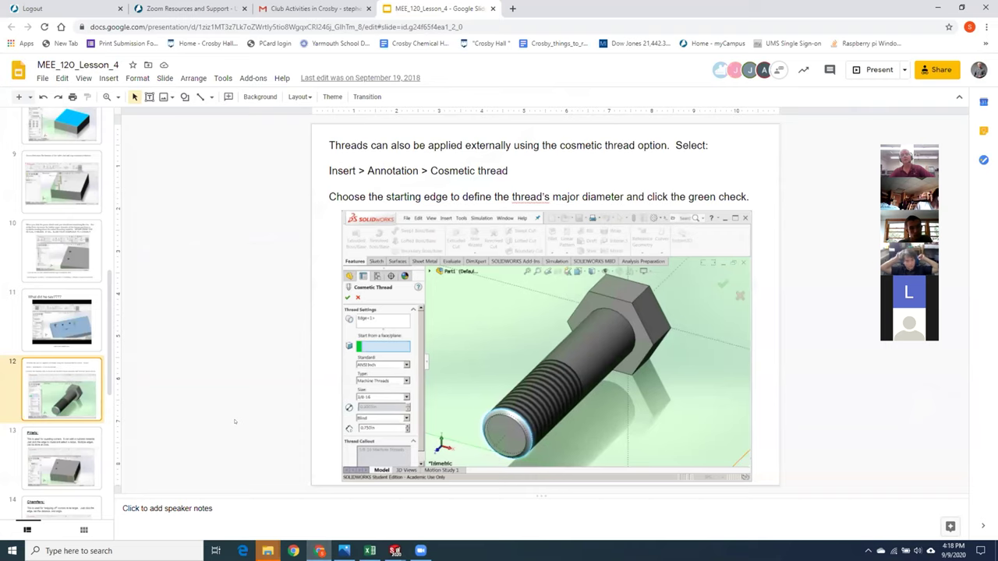
pyautogui.click(92, 452)
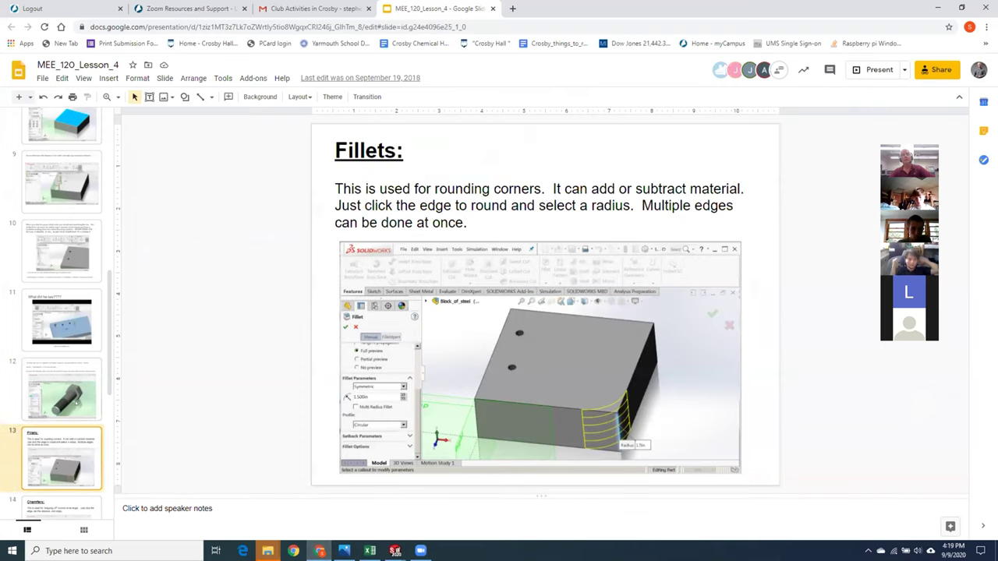
pyautogui.click(76, 401)
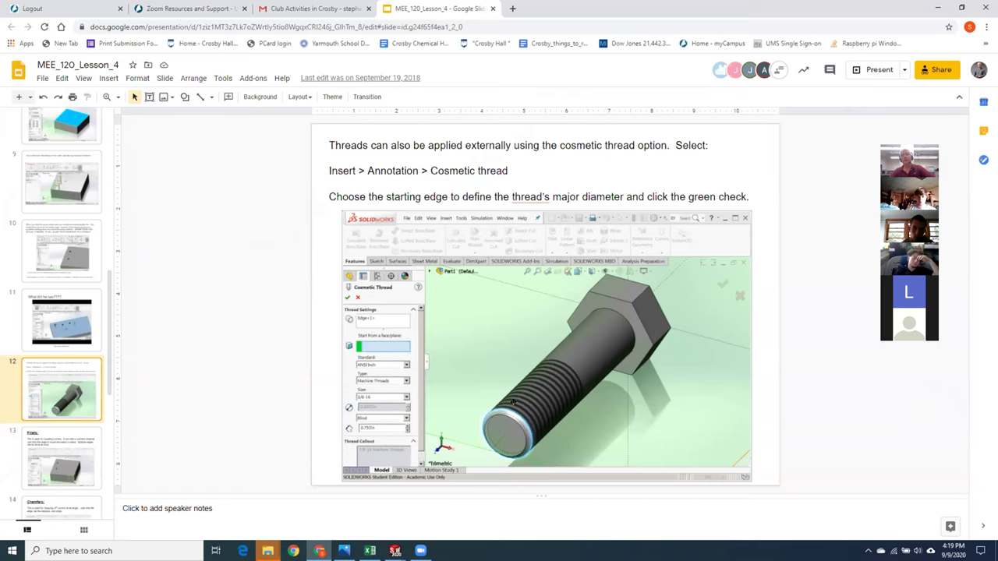
pyautogui.click(44, 462)
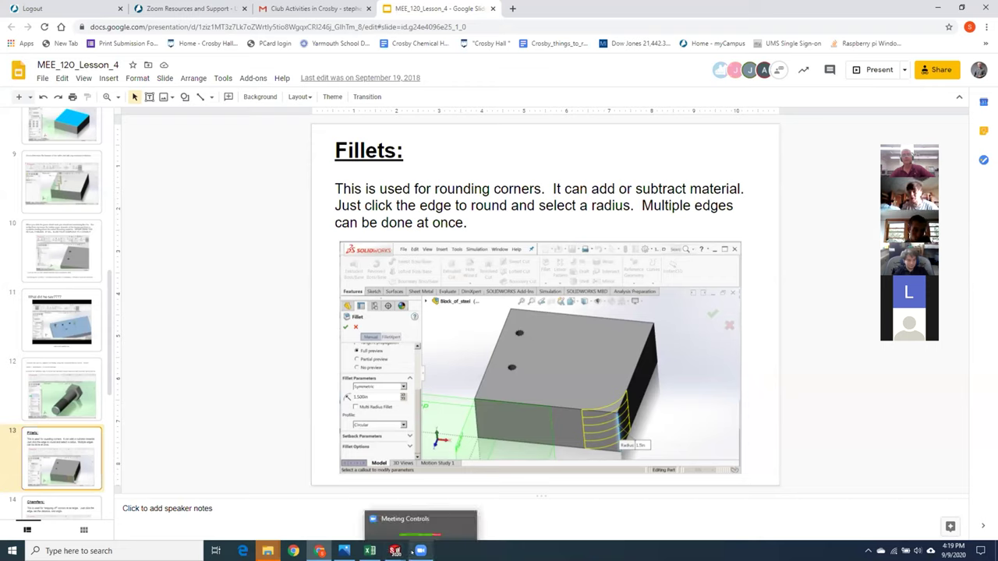
# Step: Return to the Part4 plate in SOLIDWORKS and start a Fillet
pyautogui.moveTo(395, 550)
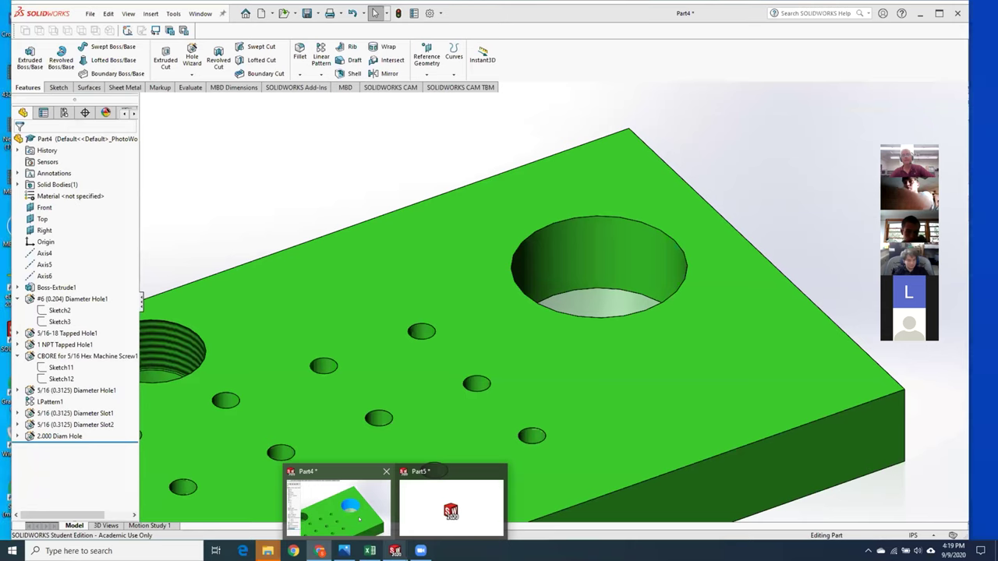
pyautogui.click(359, 518)
pyautogui.scroll(5, 554, 341)
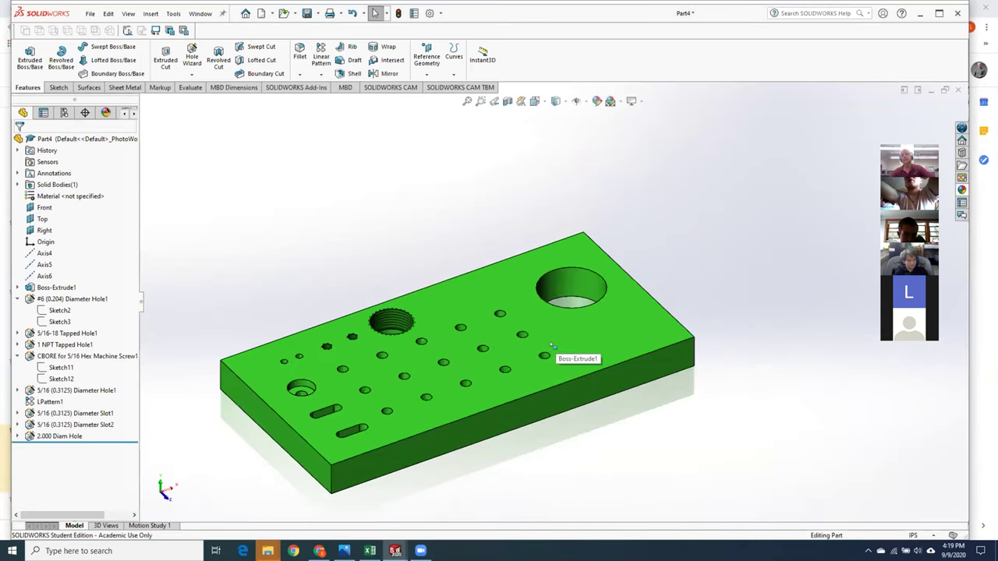
pyautogui.scroll(-2, 486, 404)
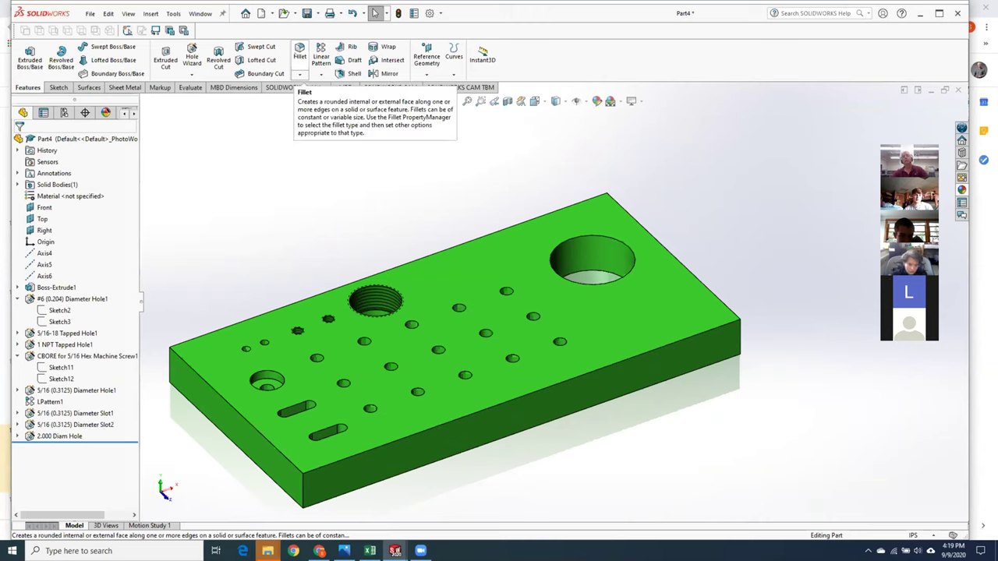
pyautogui.click(299, 53)
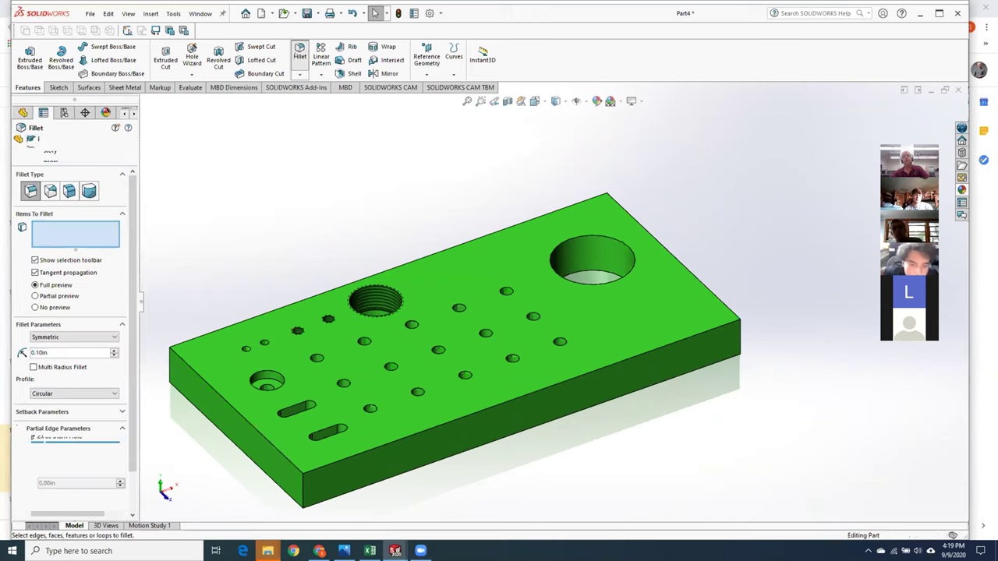
# Step: Fillet the plate's front vertical corner edge nearest the two slots with a 1.00 in radius
pyautogui.click(301, 494)
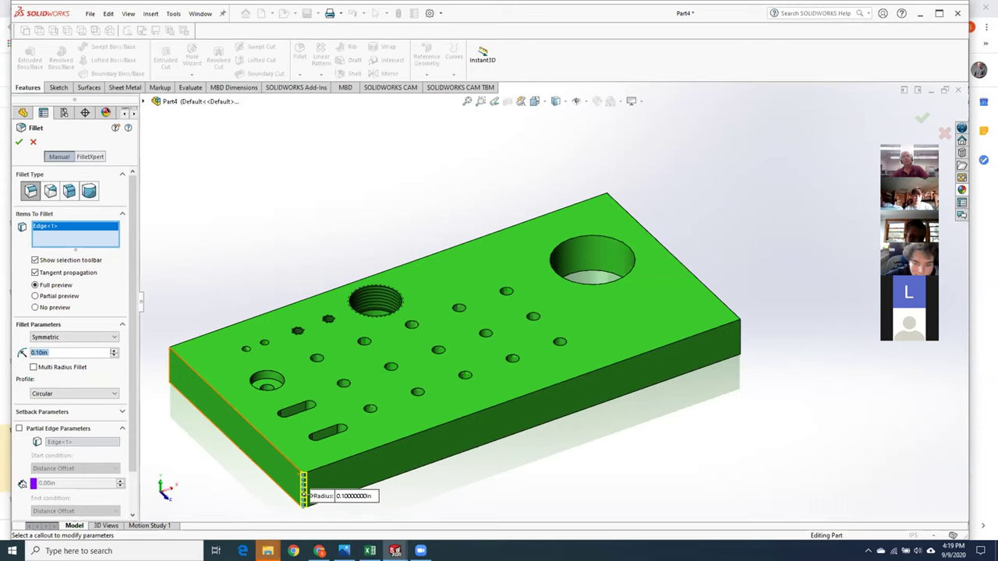
pyautogui.scroll(6, 102, 346)
pyautogui.scroll(4, 102, 352)
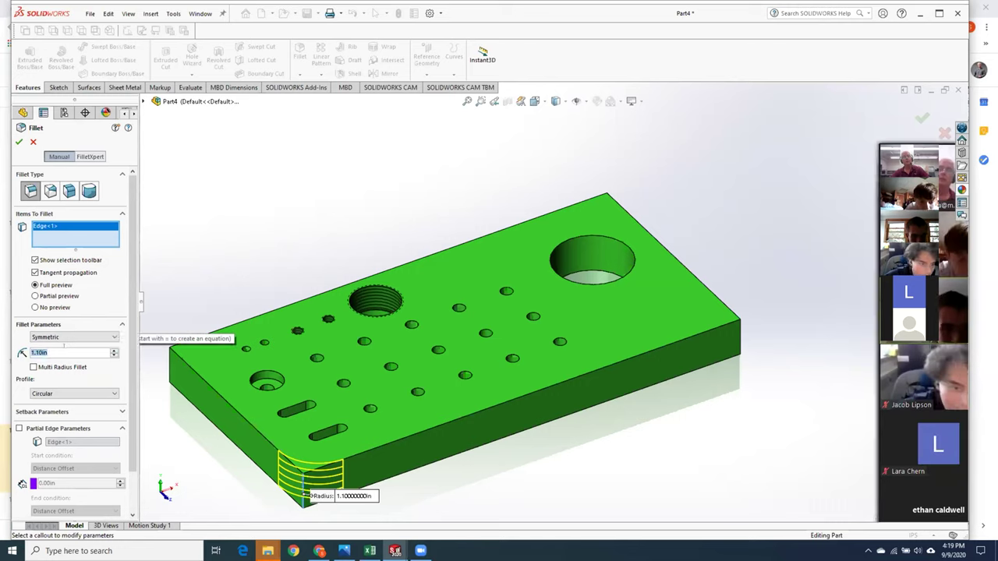
pyautogui.scroll(-1, 47, 352)
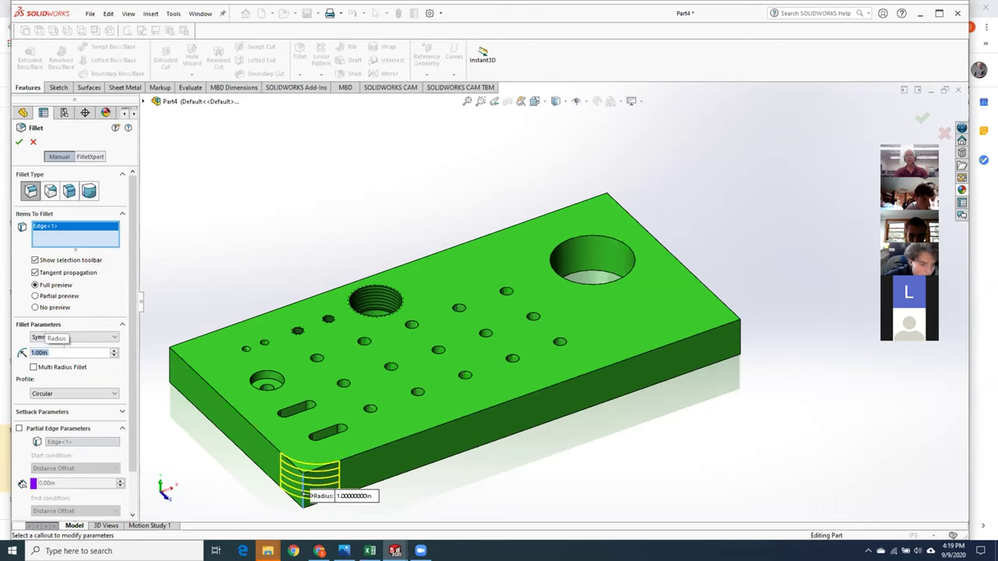
pyautogui.click(19, 141)
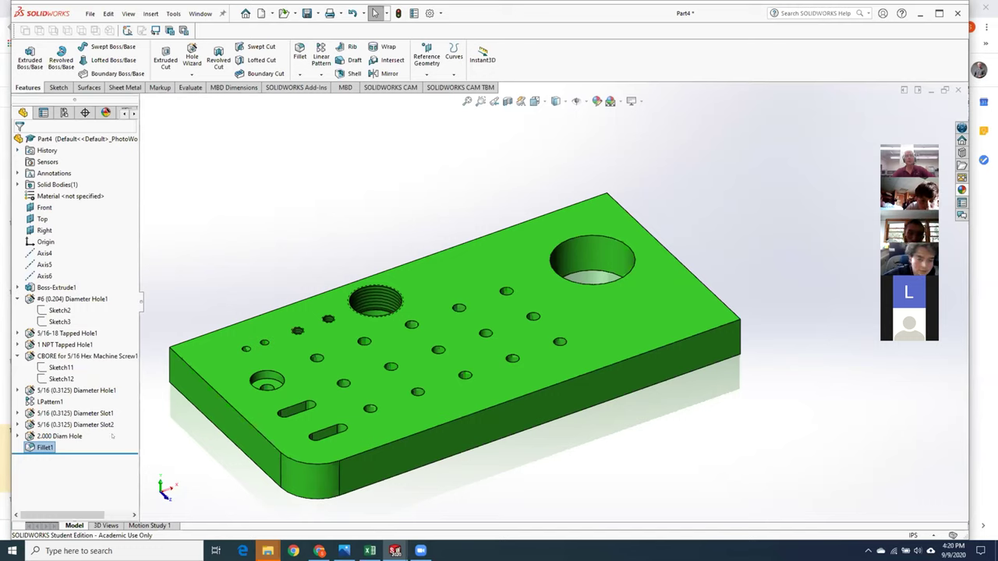
# Step: Edit the vertical corner fillet and set its radius to 0.75 in
pyautogui.rightClick(44, 449)
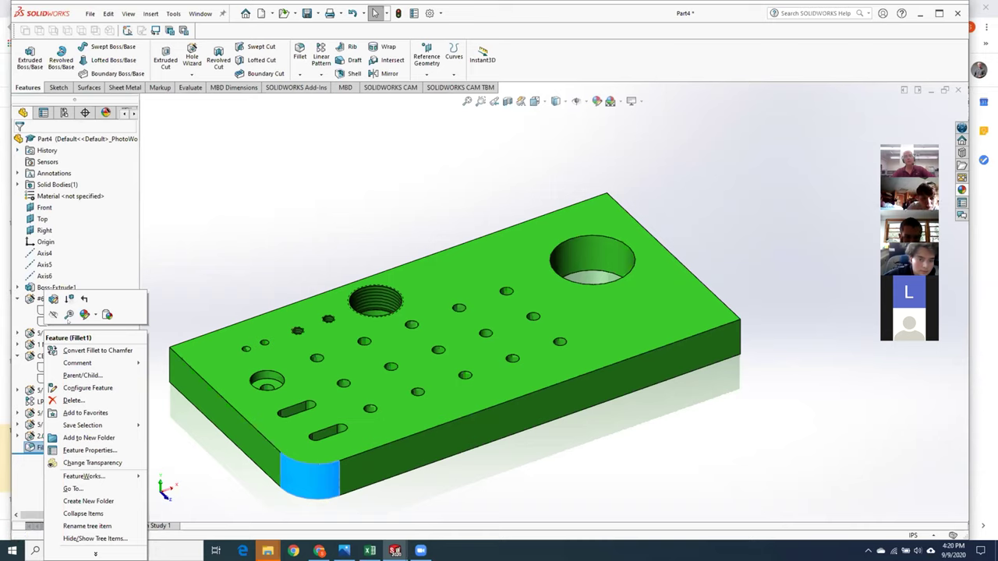
pyautogui.click(53, 301)
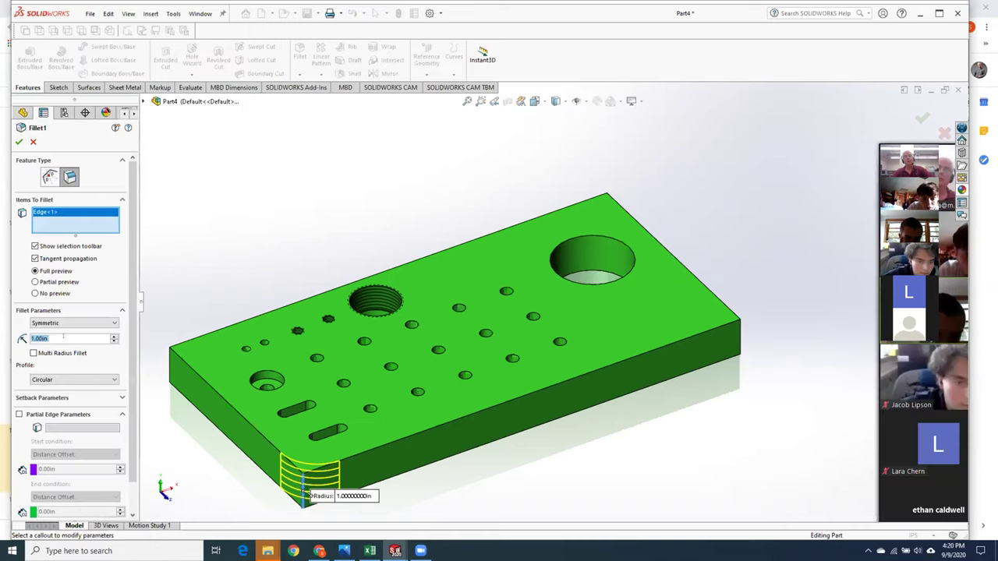
pyautogui.write('1')
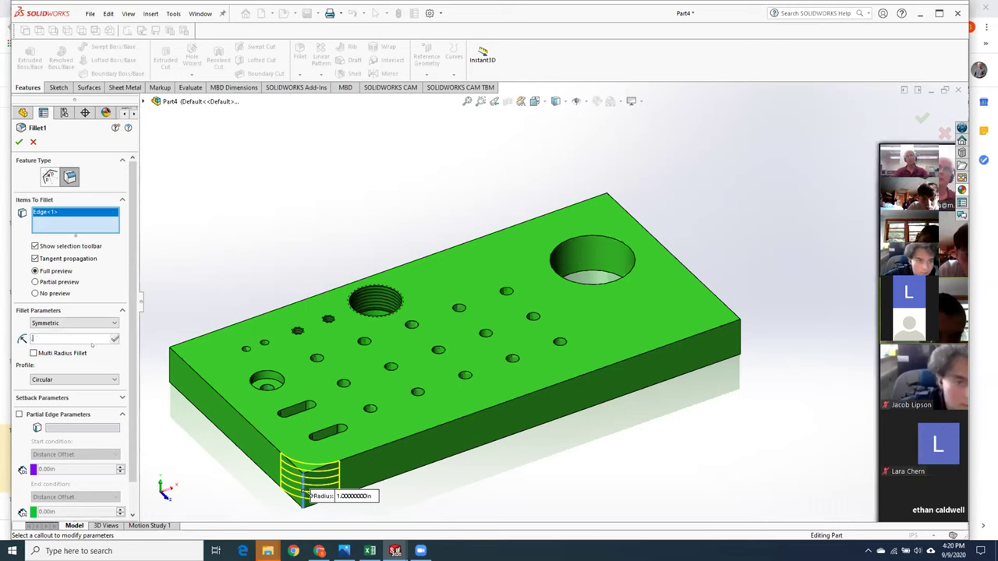
pyautogui.write('.75')
pyautogui.press('Return')
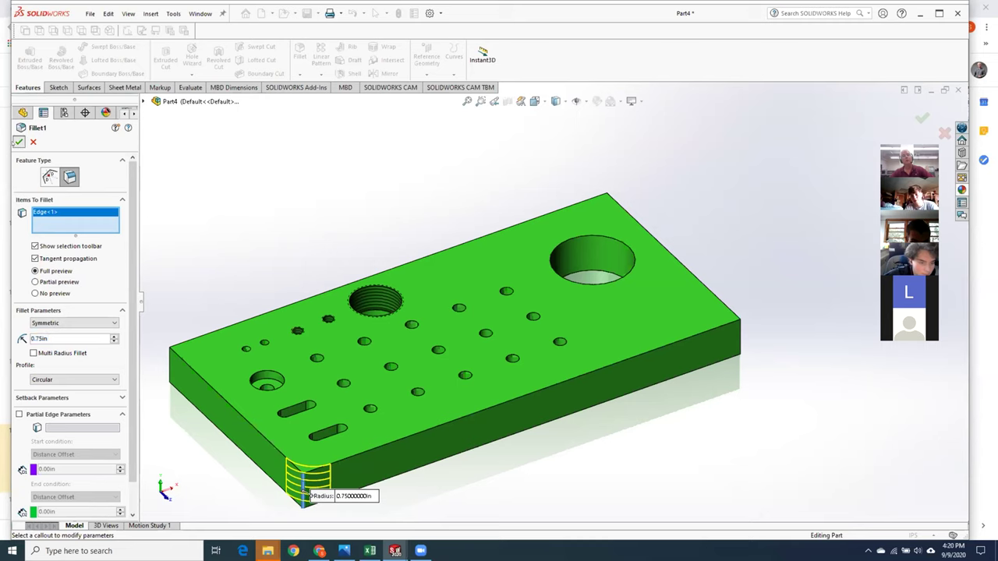
pyautogui.click(19, 141)
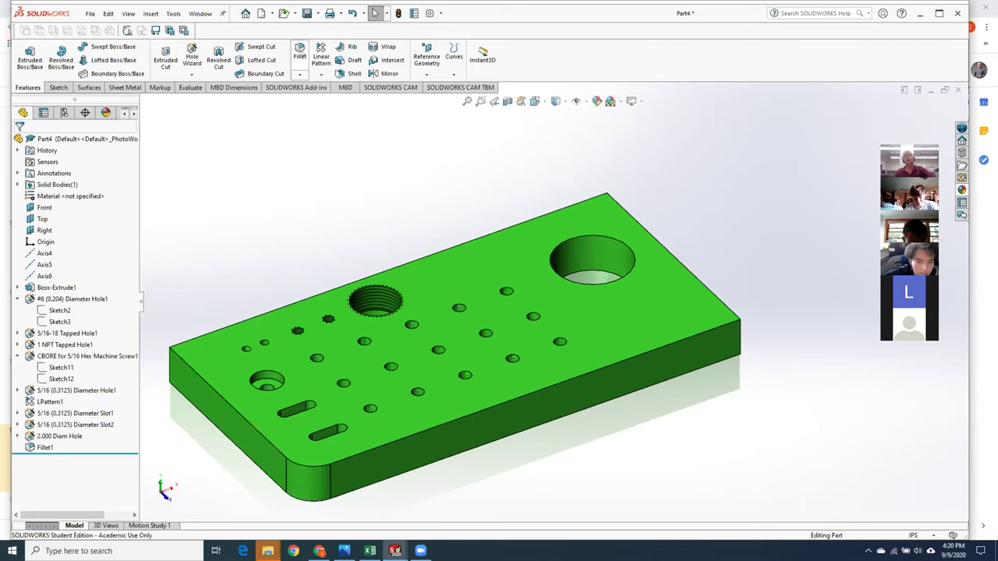
# Step: Start a fillet on the short top edge beside the slots with a 0.25 in radius and tangent propagation off
pyautogui.click(300, 55)
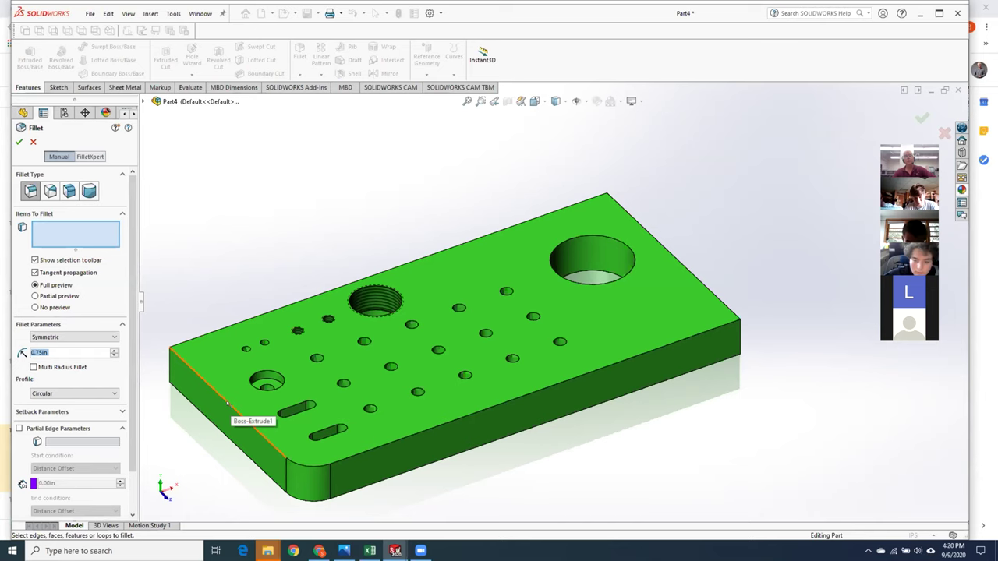
pyautogui.click(226, 403)
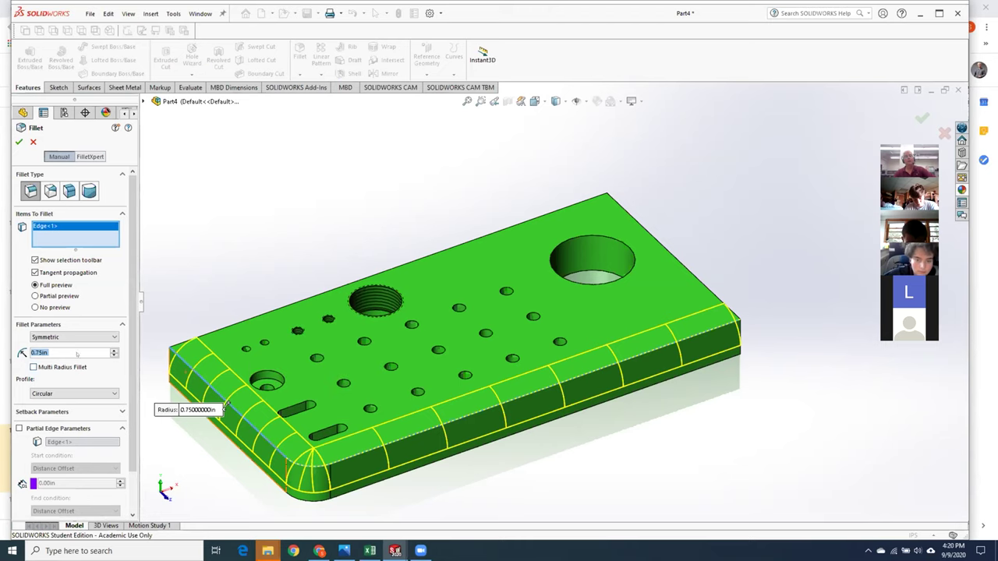
pyautogui.write('0.25')
pyautogui.press('Return')
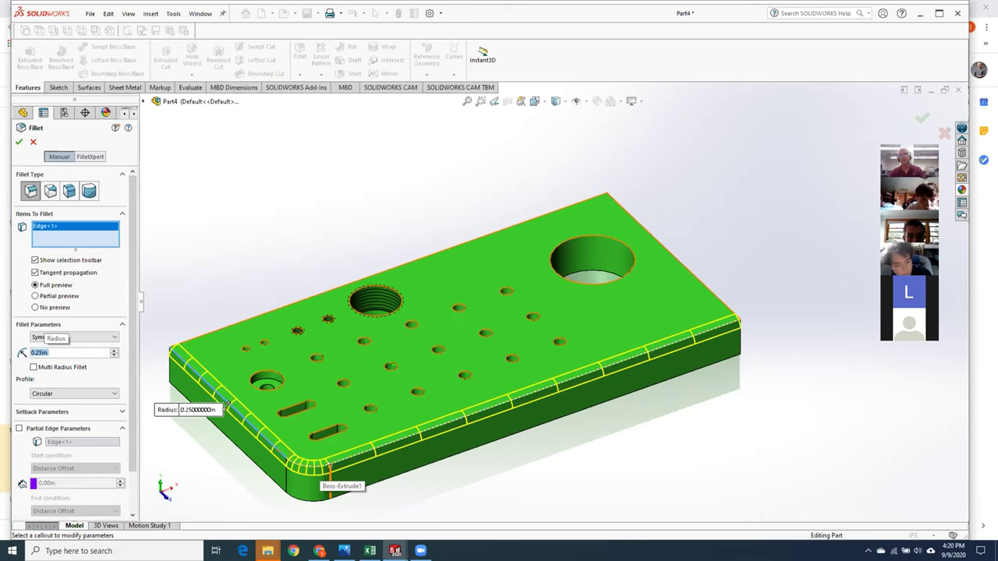
pyautogui.click(34, 272)
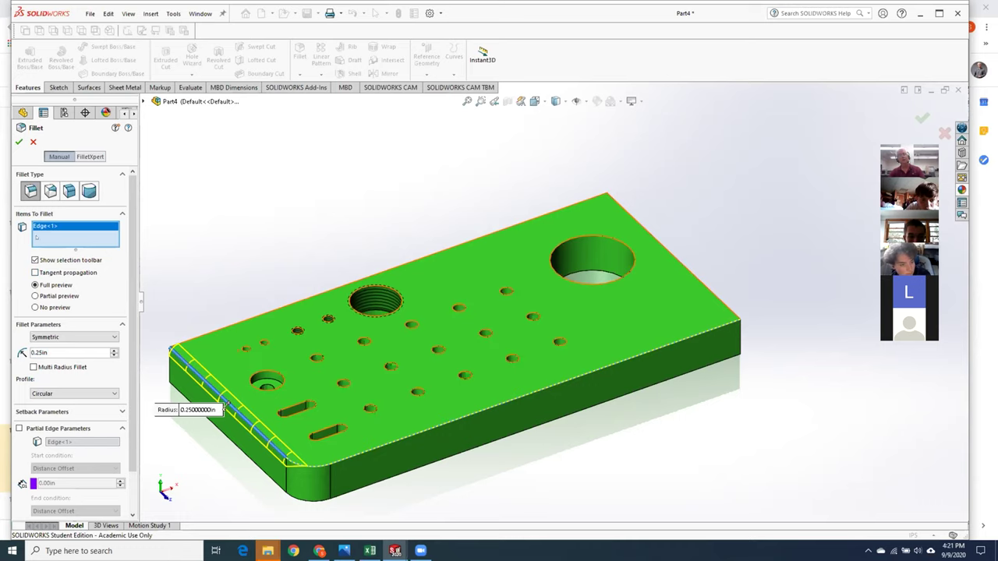
# Step: Try to fillet only the rounded corner's top edge and the adjoining short top edge at 0.25 in, then clear the selections
pyautogui.click(317, 468)
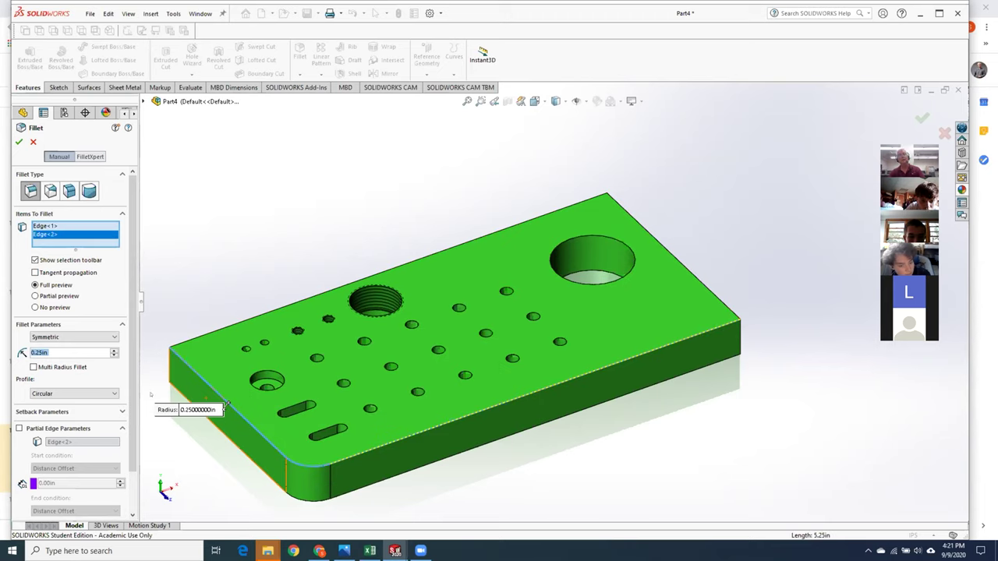
pyautogui.rightClick(70, 235)
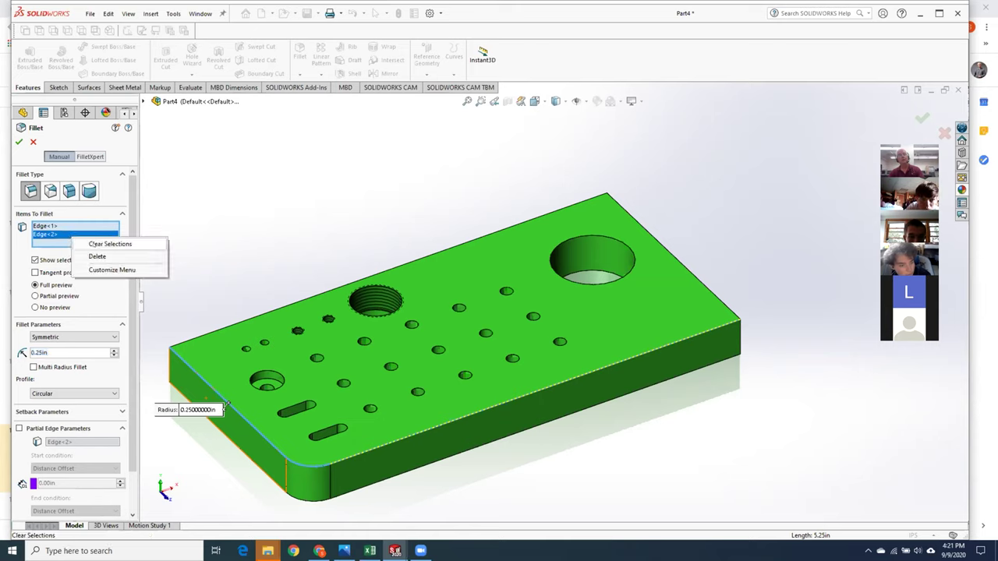
pyautogui.click(110, 243)
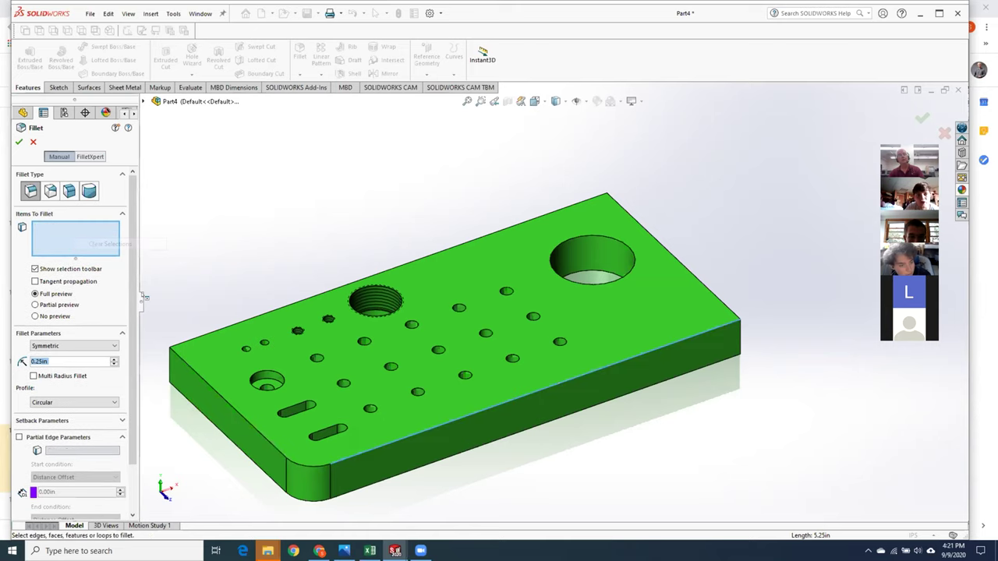
pyautogui.click(301, 463)
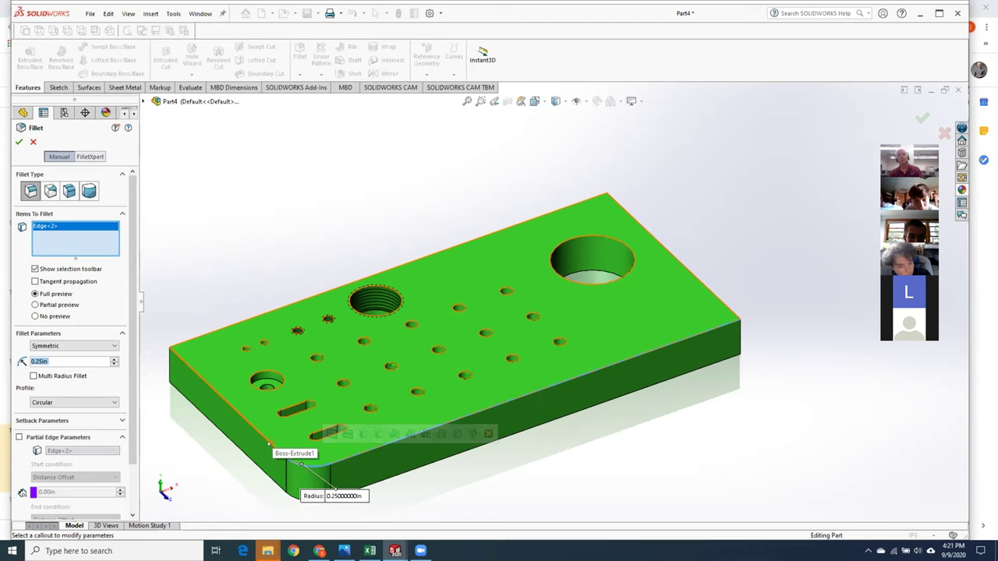
pyautogui.click(263, 438)
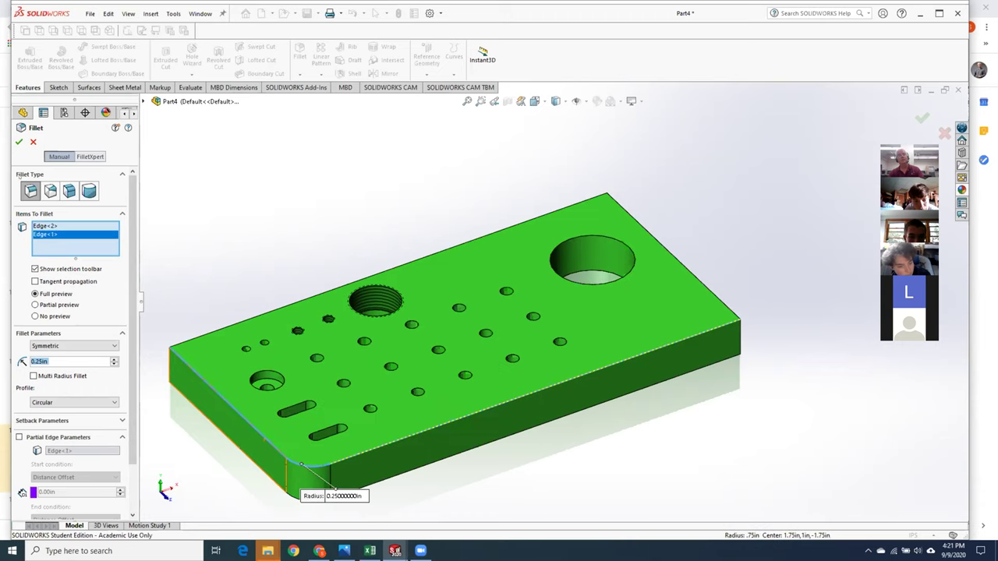
pyautogui.click(18, 142)
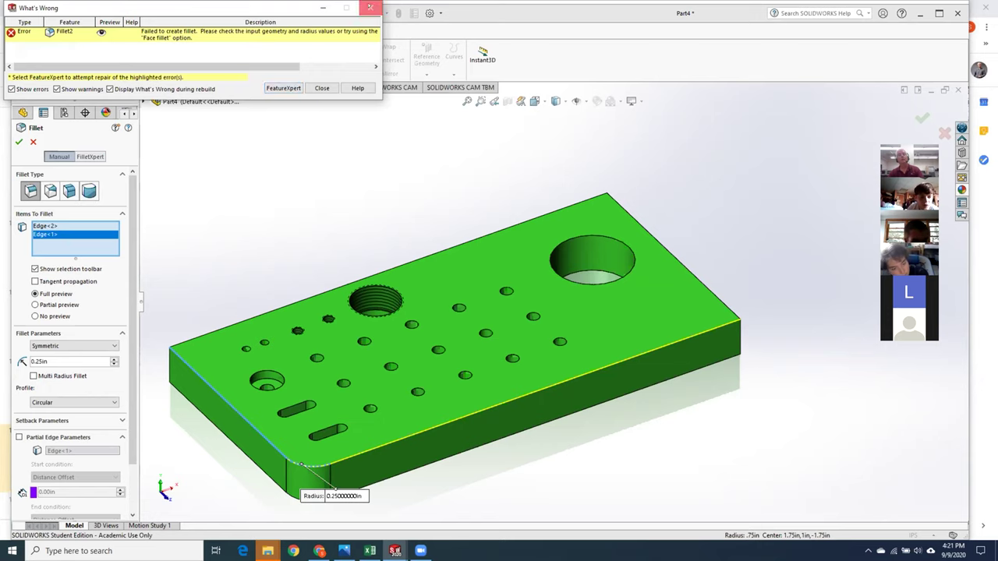
pyautogui.click(370, 8)
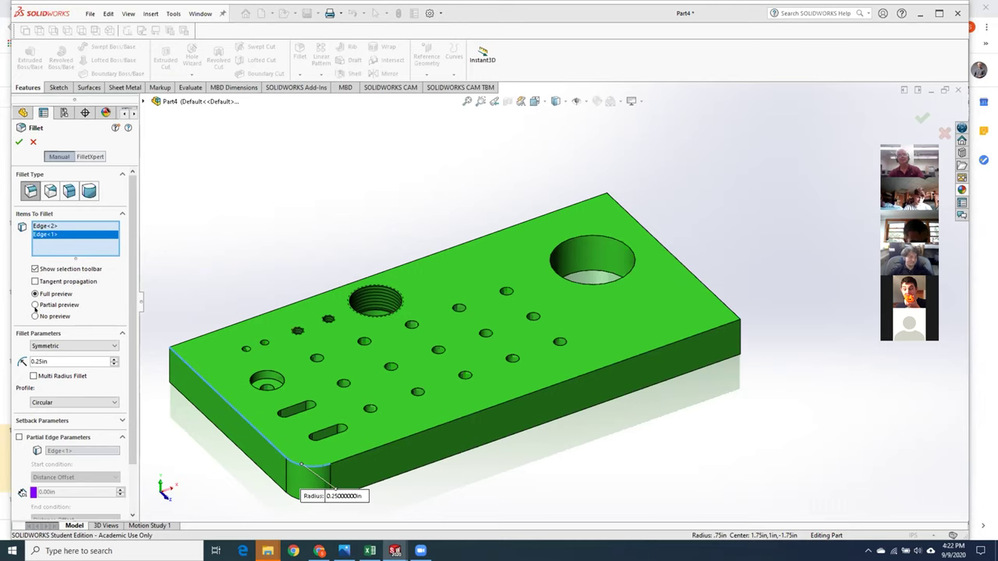
pyautogui.rightClick(78, 247)
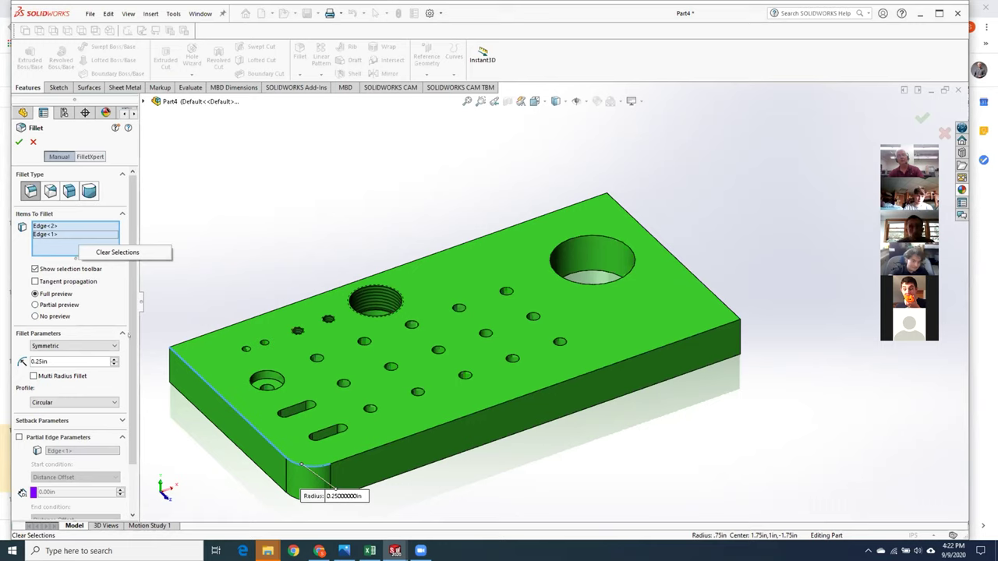
pyautogui.click(94, 252)
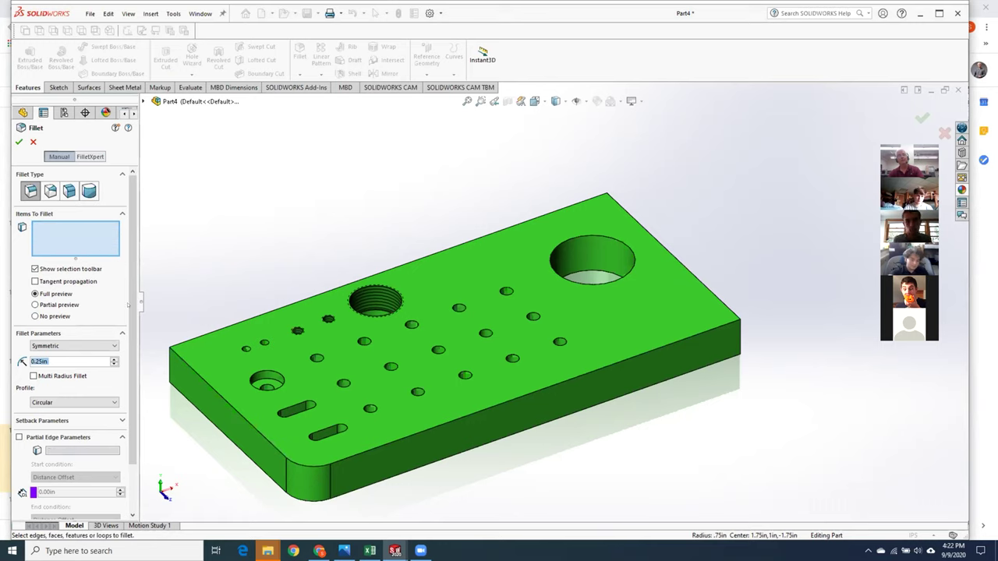
# Step: Pick the short top edge for the fillet and compare partial preview, no preview and full preview
pyautogui.click(202, 379)
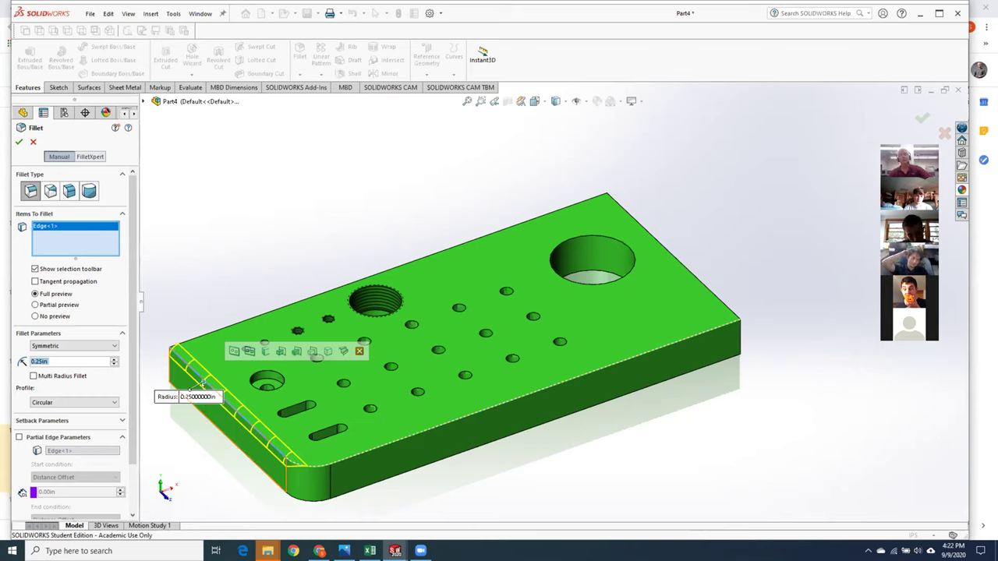
pyautogui.click(35, 304)
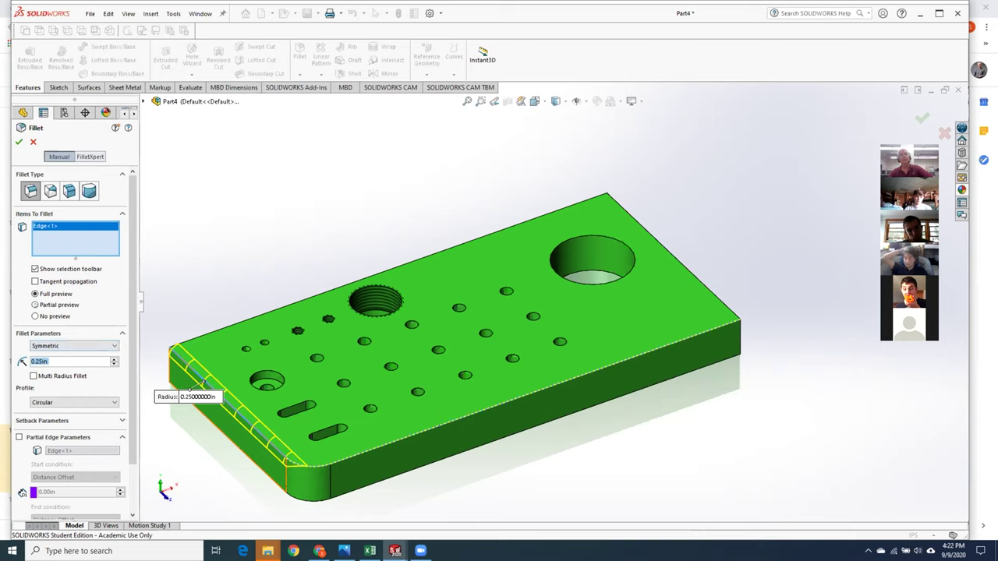
pyautogui.click(35, 316)
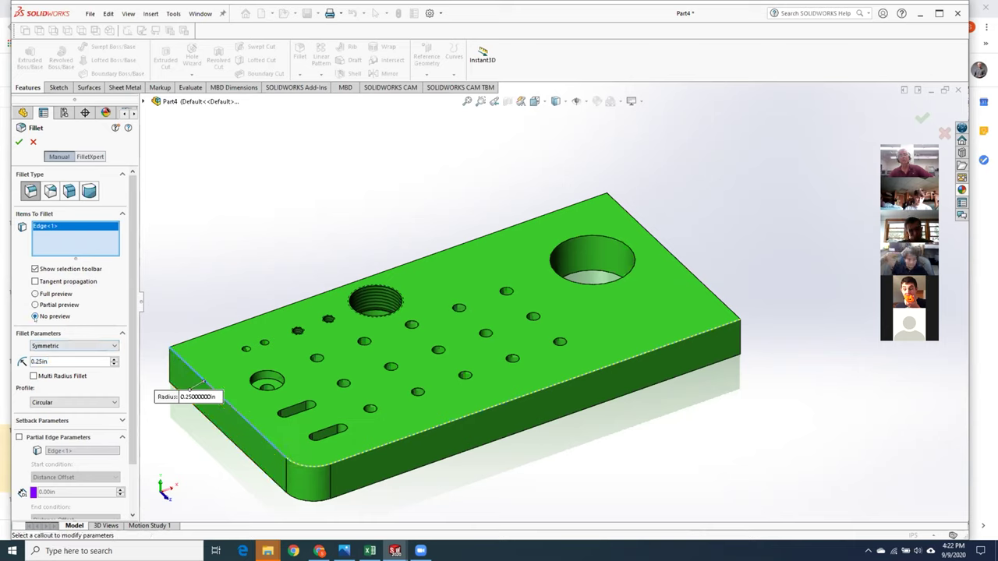
pyautogui.click(36, 294)
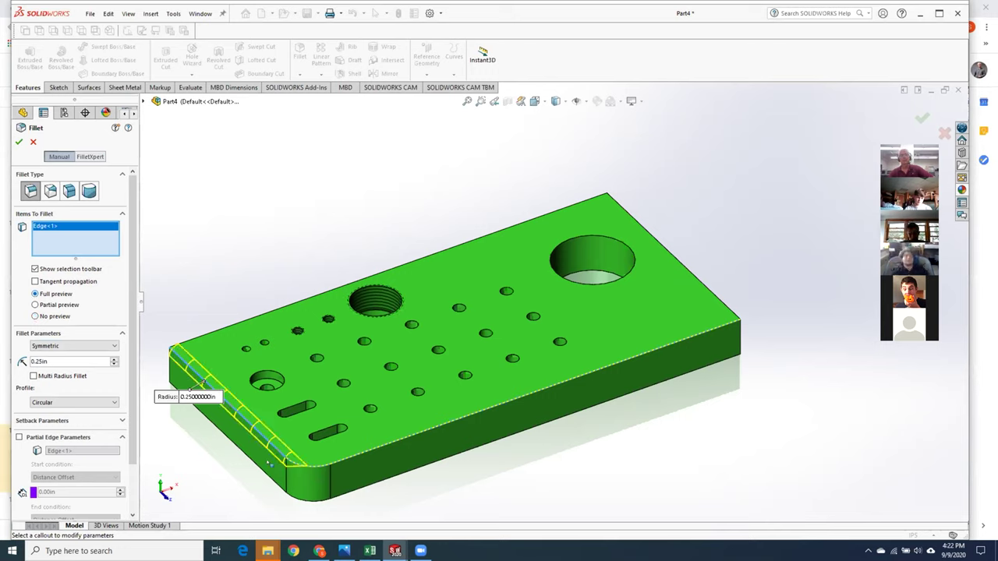
# Step: Add the rounded corner's top edge and the long front top edge, and create the 0.25 in fillet on all three edges
pyautogui.click(320, 463)
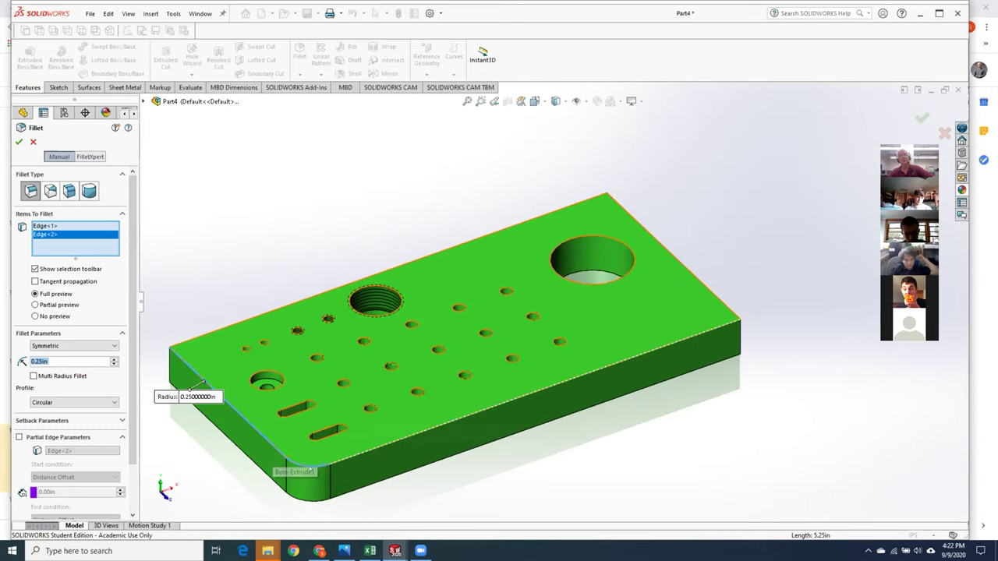
pyautogui.click(337, 462)
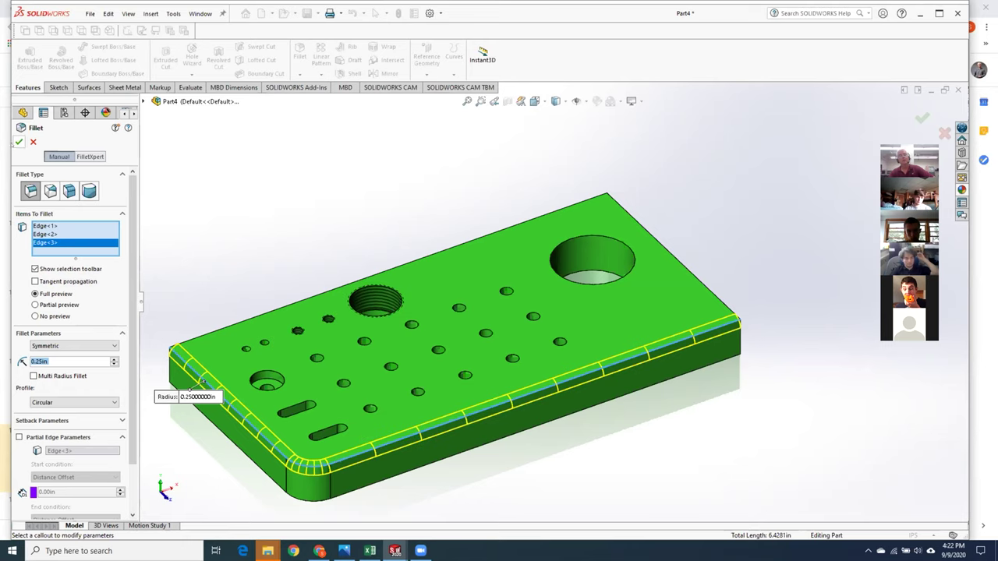
pyautogui.click(19, 141)
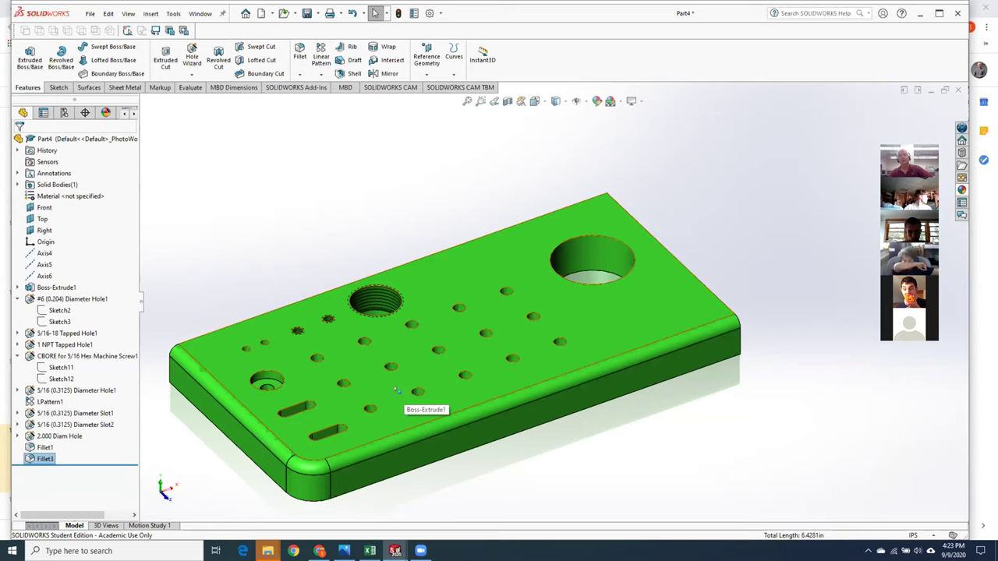
# Step: Fillet every edge of the plate's top face, including the holes and slots, with a 0.25 in radius
pyautogui.click(449, 388)
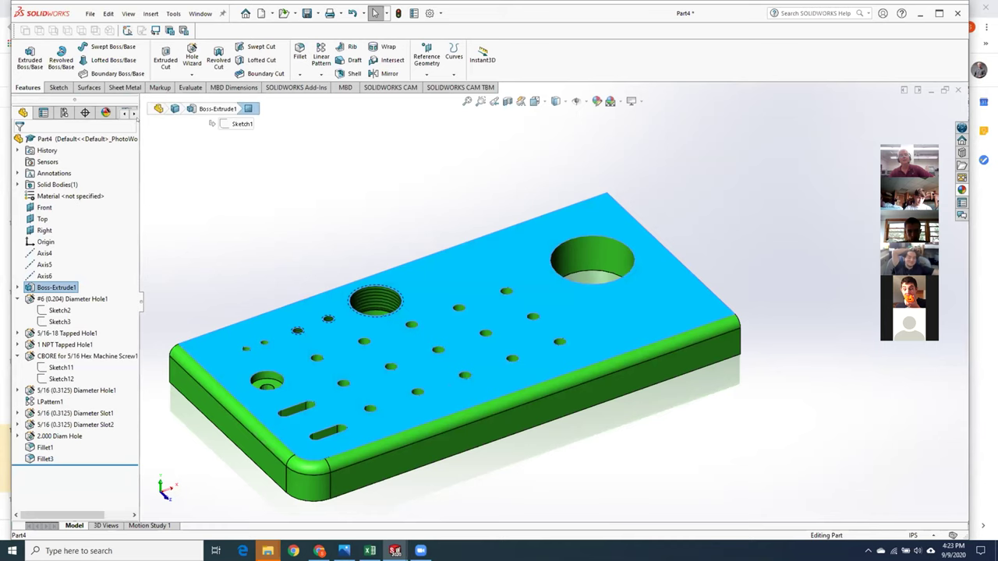
pyautogui.click(299, 56)
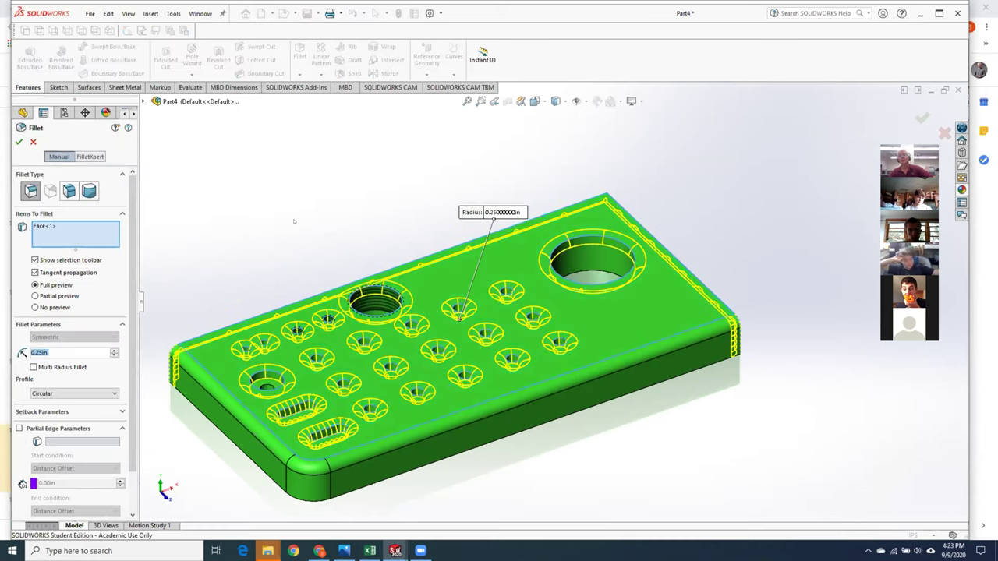
pyautogui.click(19, 141)
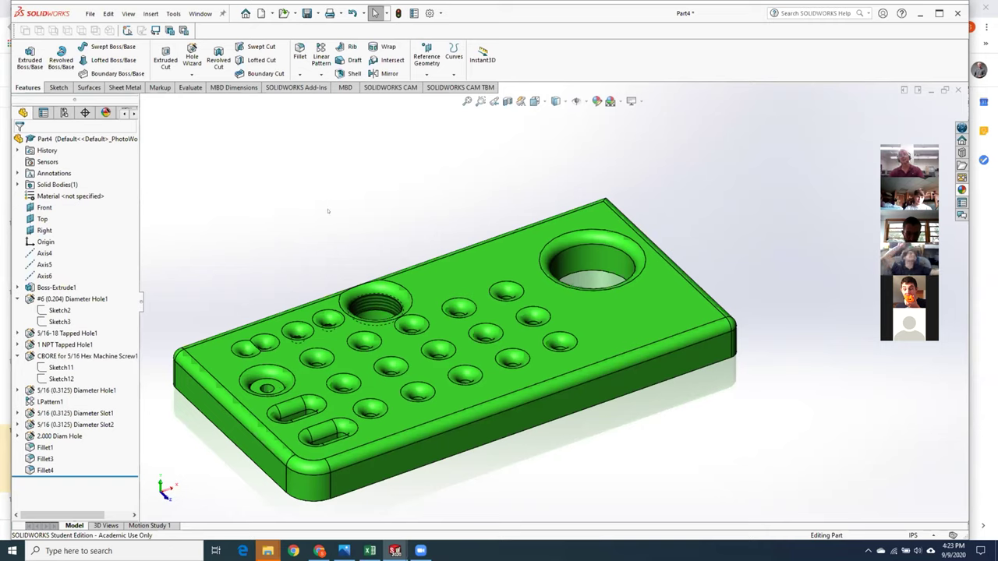
# Step: Delete the fillet applied to the whole top face
pyautogui.click(44, 469)
pyautogui.press('Delete')
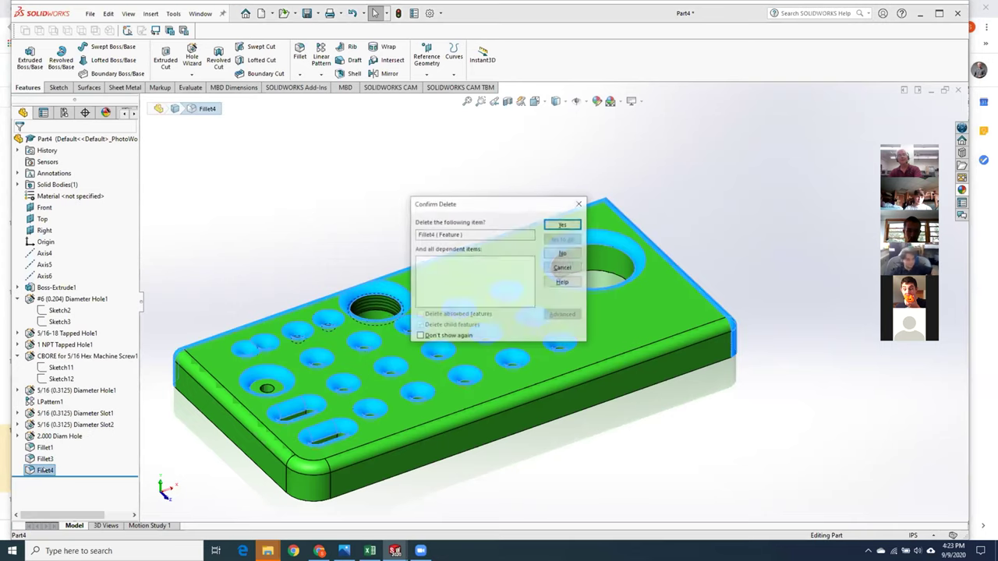
pyautogui.click(563, 224)
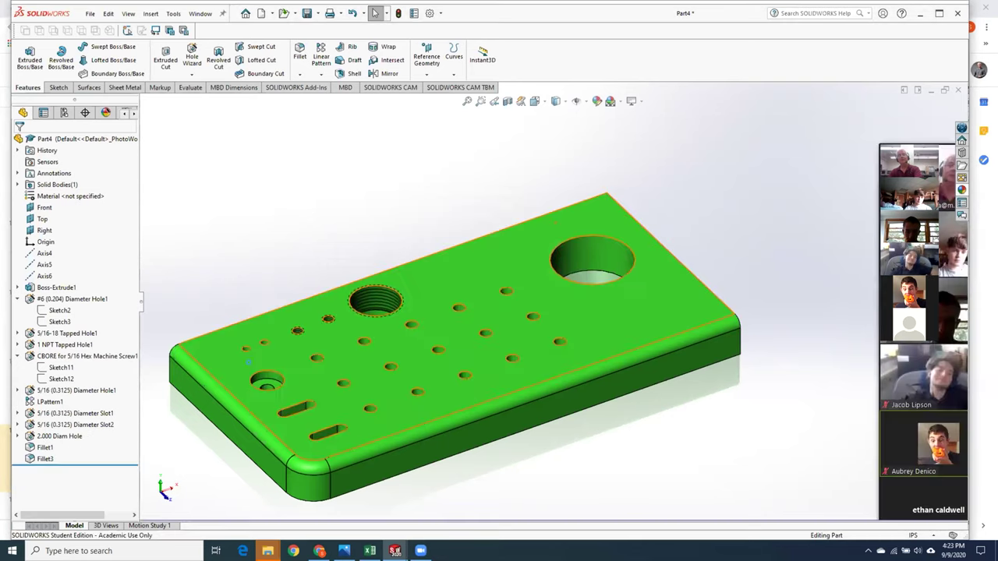
# Step: Delete the fillet along the plate's short and long front top edges
pyautogui.click(44, 459)
pyautogui.press('Delete')
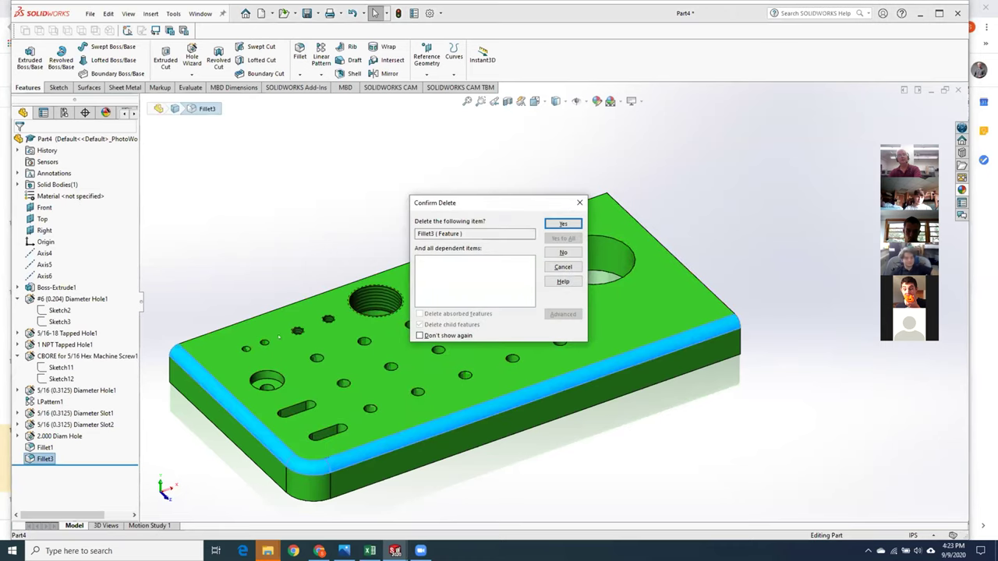
pyautogui.click(553, 223)
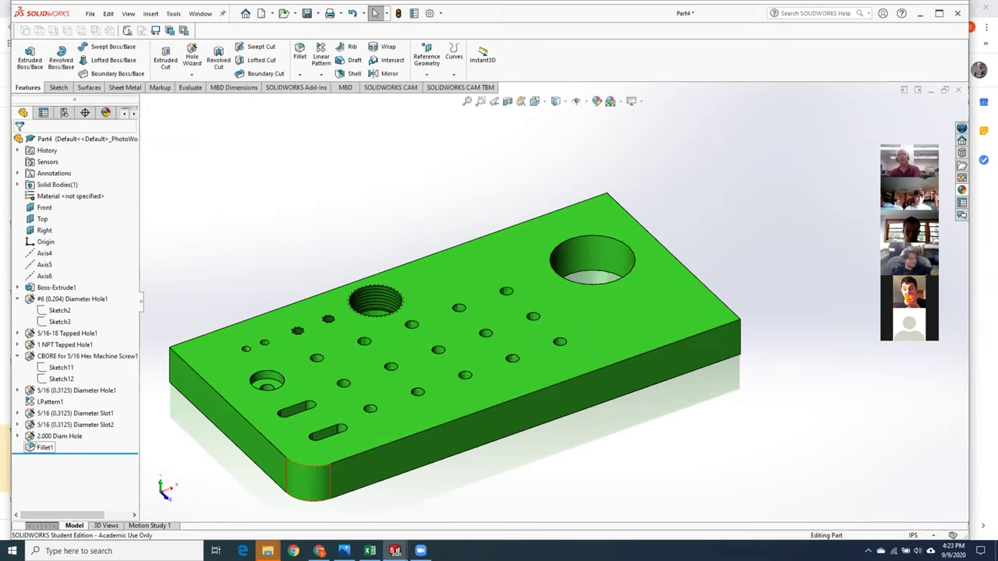
pyautogui.click(45, 447)
pyautogui.press('Delete')
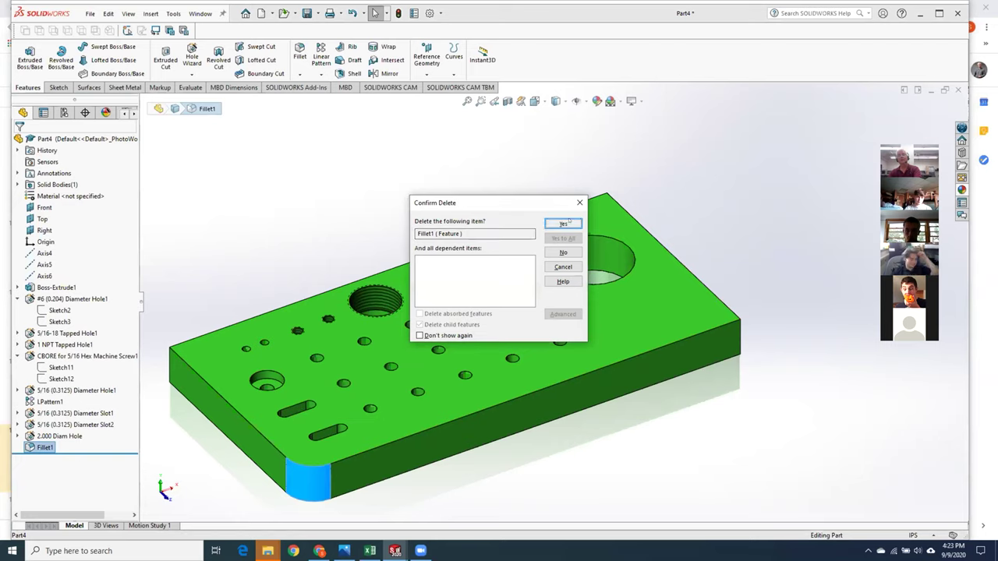
pyautogui.click(376, 169)
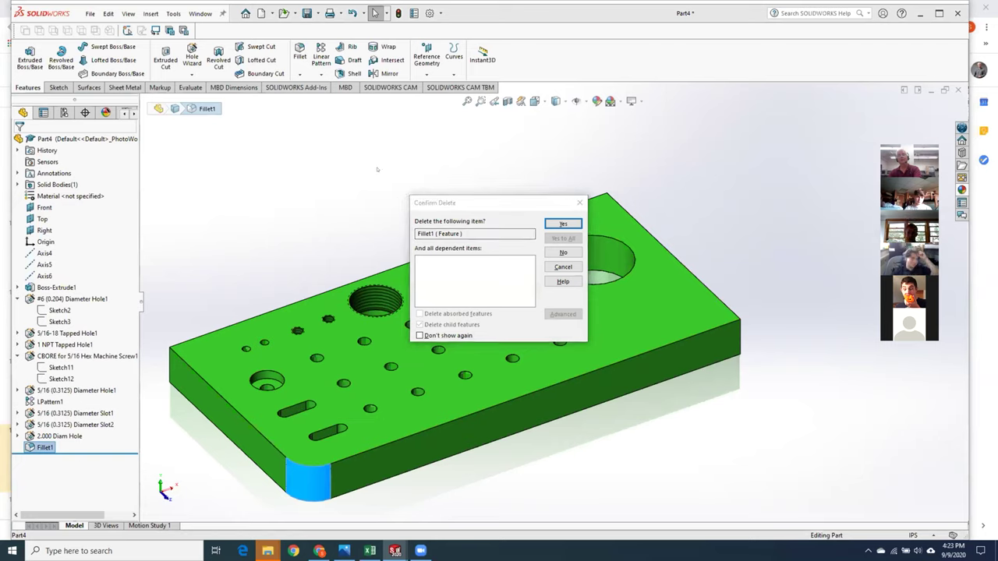
pyautogui.click(566, 267)
pyautogui.click(320, 172)
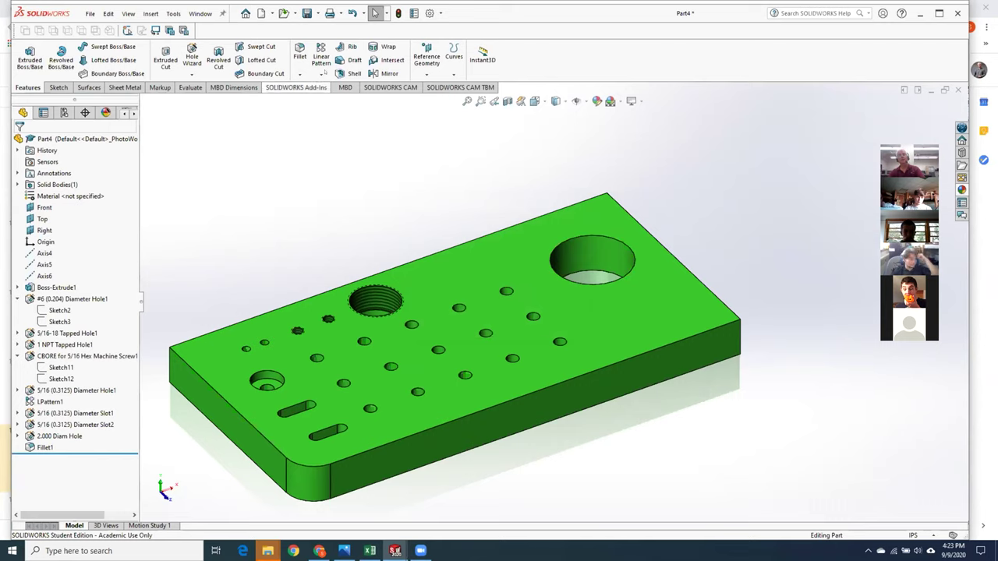
# Step: Chamfer the plate's short top edge and its tangent edges around the rounded corner at 0.25 in and 45 degrees
pyautogui.click(299, 74)
pyautogui.click(320, 99)
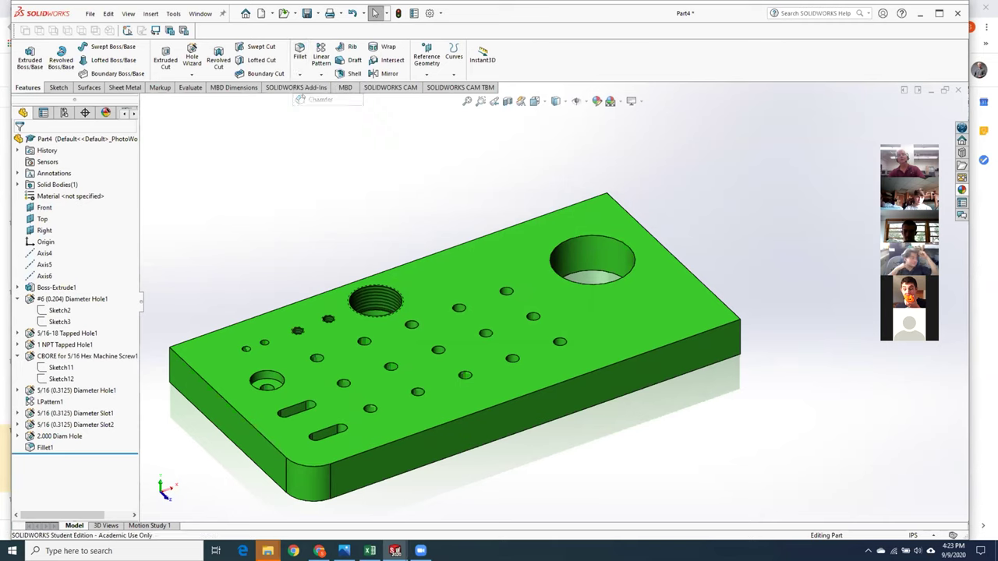
pyautogui.click(226, 408)
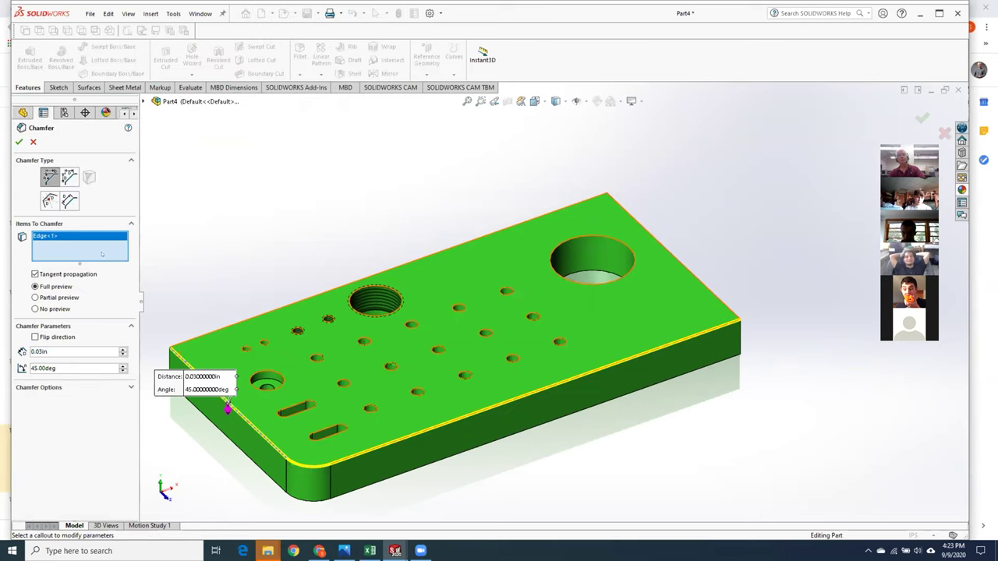
pyautogui.click(78, 352)
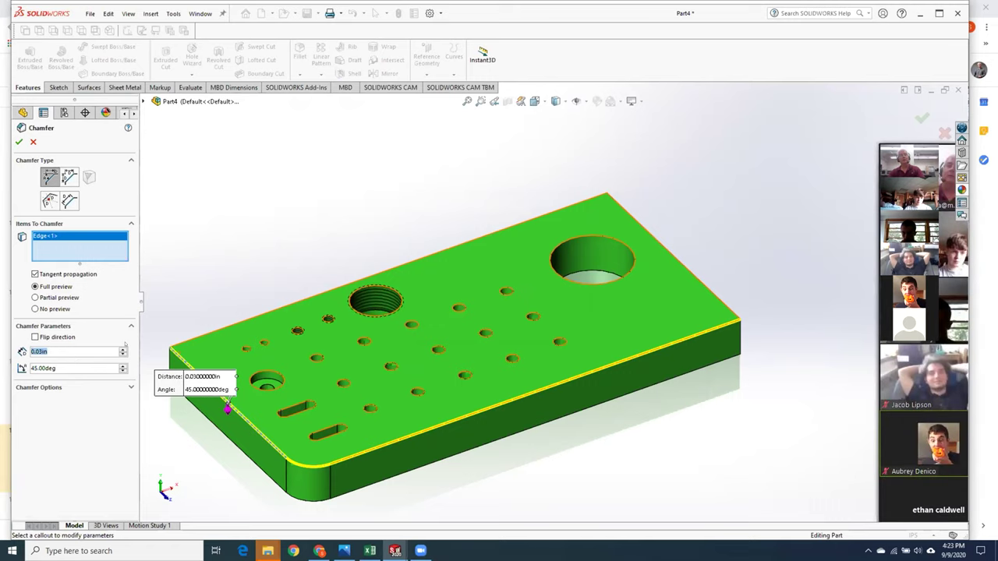
pyautogui.write('.25')
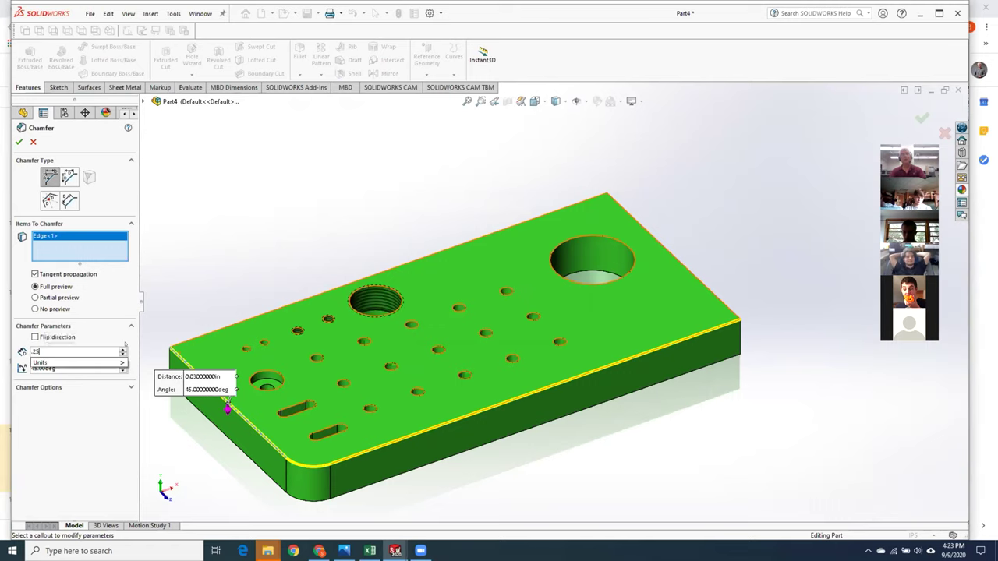
pyautogui.press('Return')
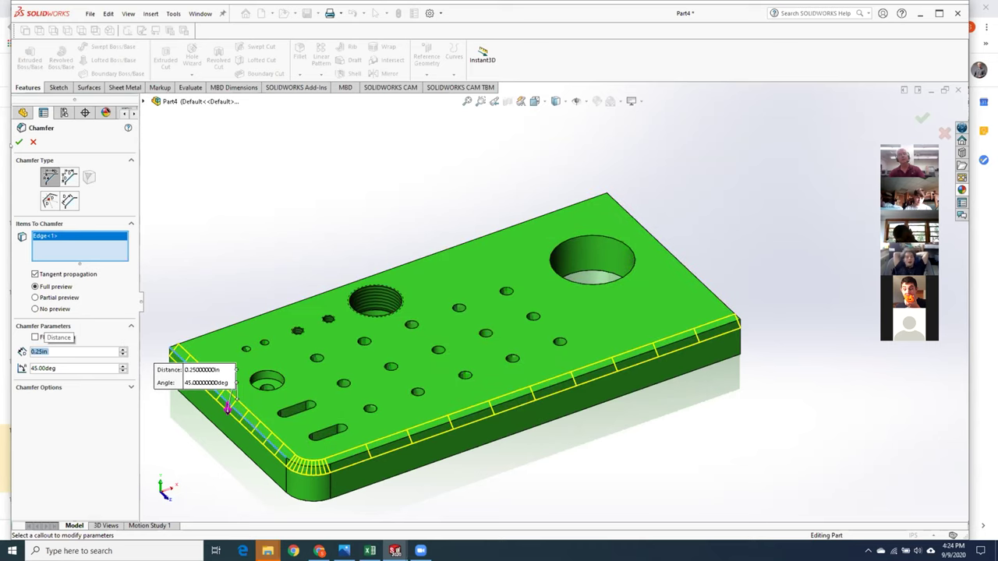
pyautogui.click(18, 142)
pyautogui.moveTo(224, 321); pyautogui.dragTo(206, 336, button='middle')
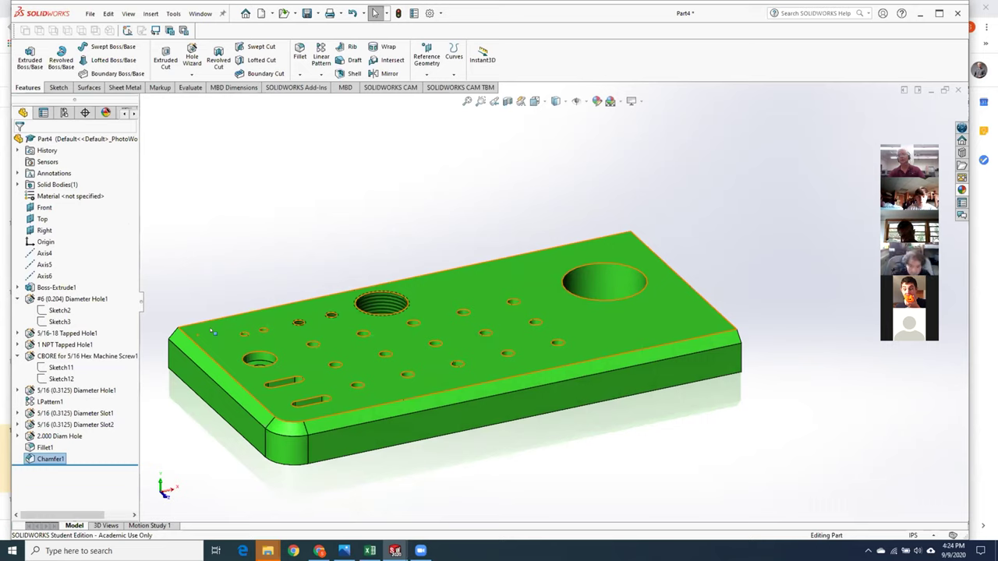
pyautogui.moveTo(212, 331)
pyautogui.mouseDown(button='middle')
pyautogui.moveTo(220, 304)
pyautogui.moveTo(226, 328)
pyautogui.mouseUp(button='middle')
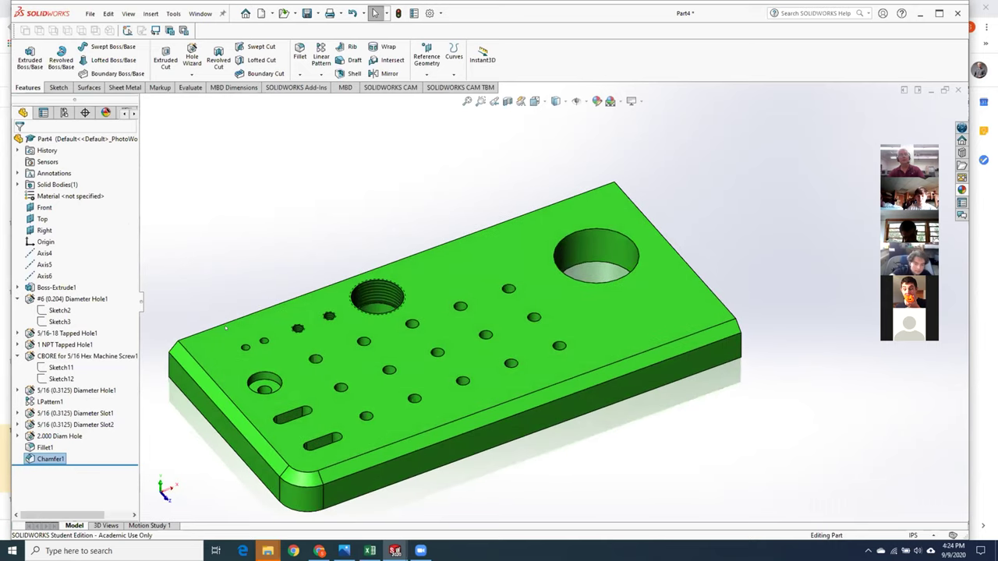
pyautogui.click(258, 262)
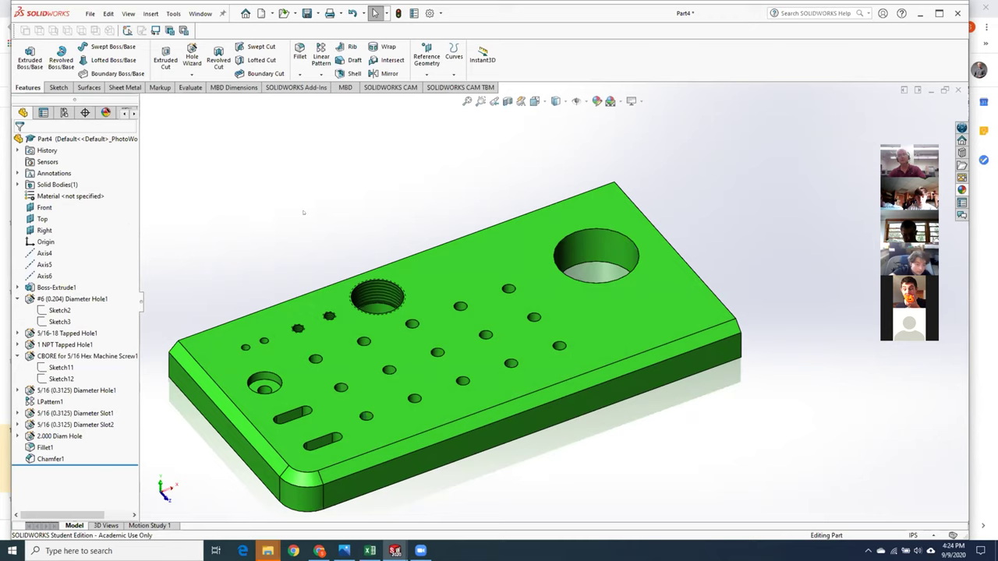
# Step: Sketch a circle about 1.57 in in diameter on the plate's top face, in front of the large hole
pyautogui.click(635, 323)
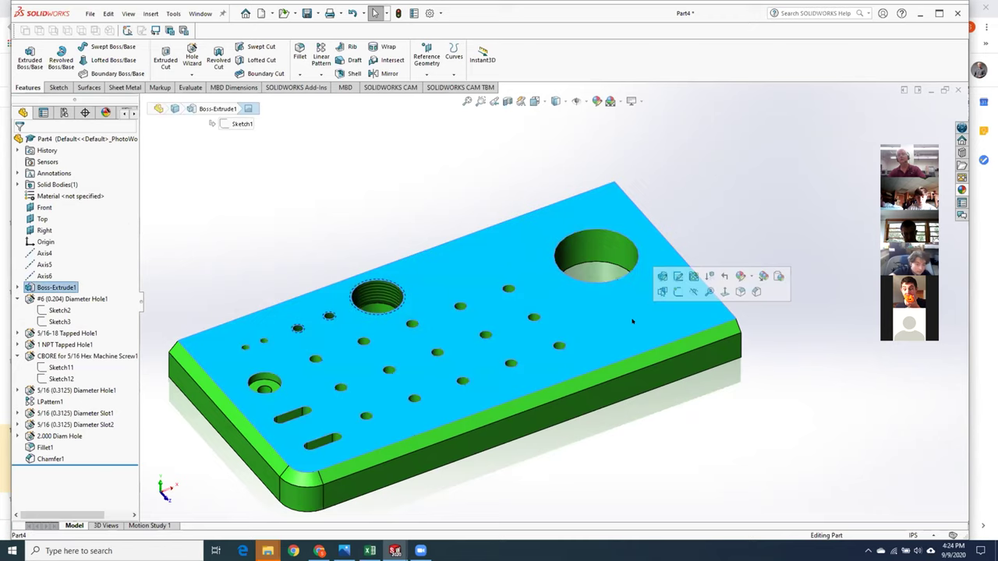
pyautogui.click(668, 295)
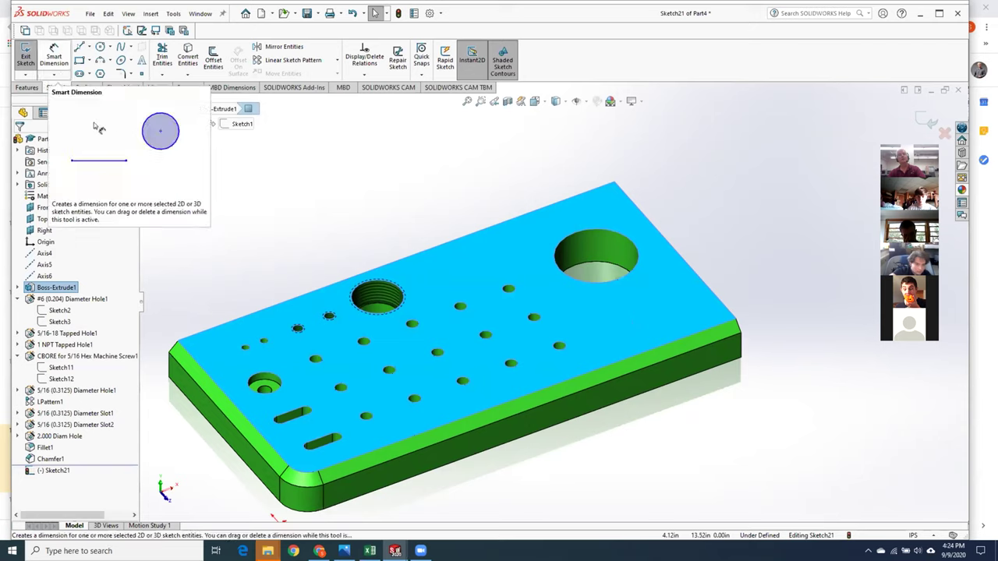
pyautogui.click(100, 47)
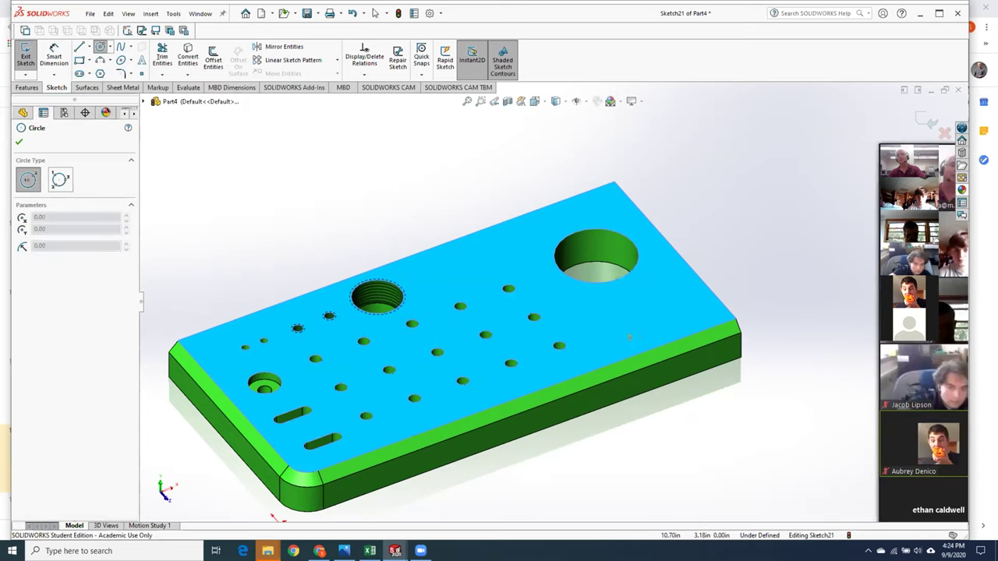
pyautogui.click(609, 304)
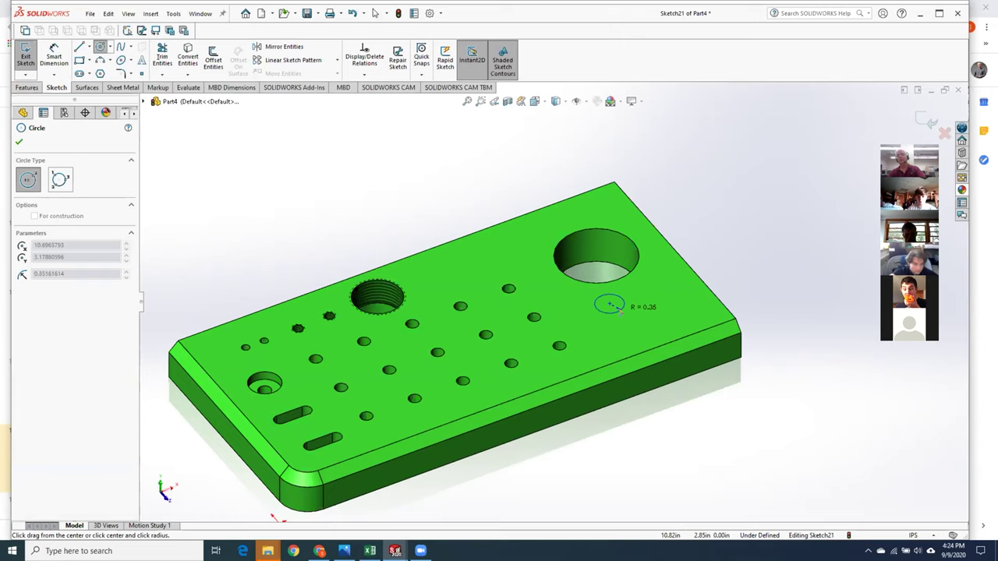
pyautogui.click(621, 308)
pyautogui.press('Escape')
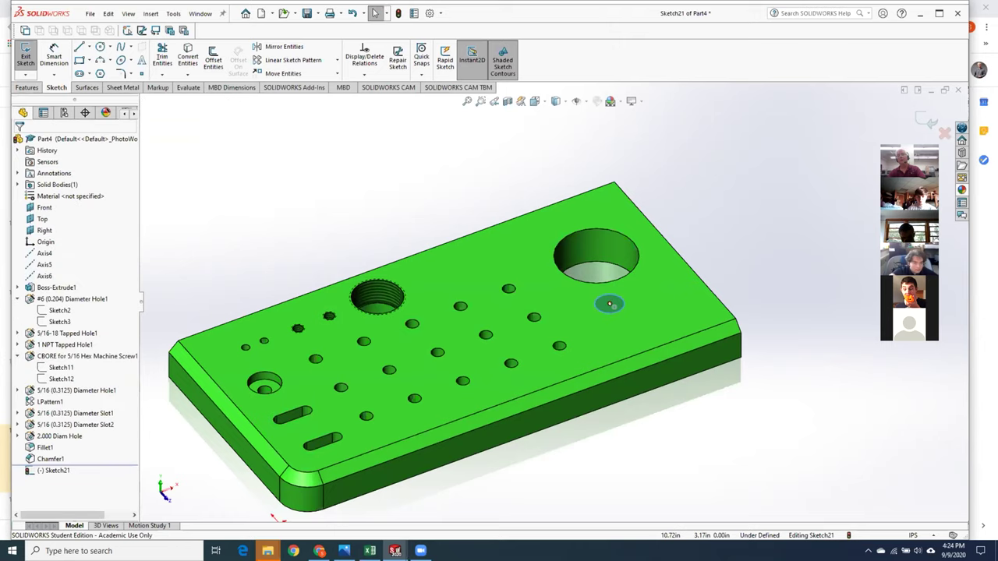
pyautogui.moveTo(609, 304)
pyautogui.mouseDown()
pyautogui.moveTo(627, 320)
pyautogui.moveTo(614, 338)
pyautogui.mouseUp()
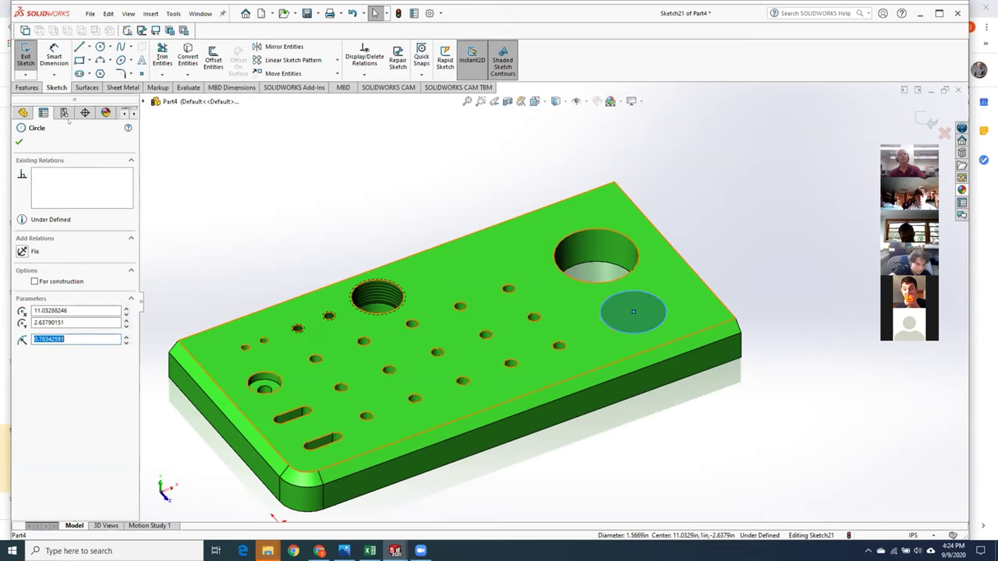
# Step: Extrude the circle upward into a cylindrical boss merged with the plate, keeping the preset blind depth
pyautogui.click(26, 56)
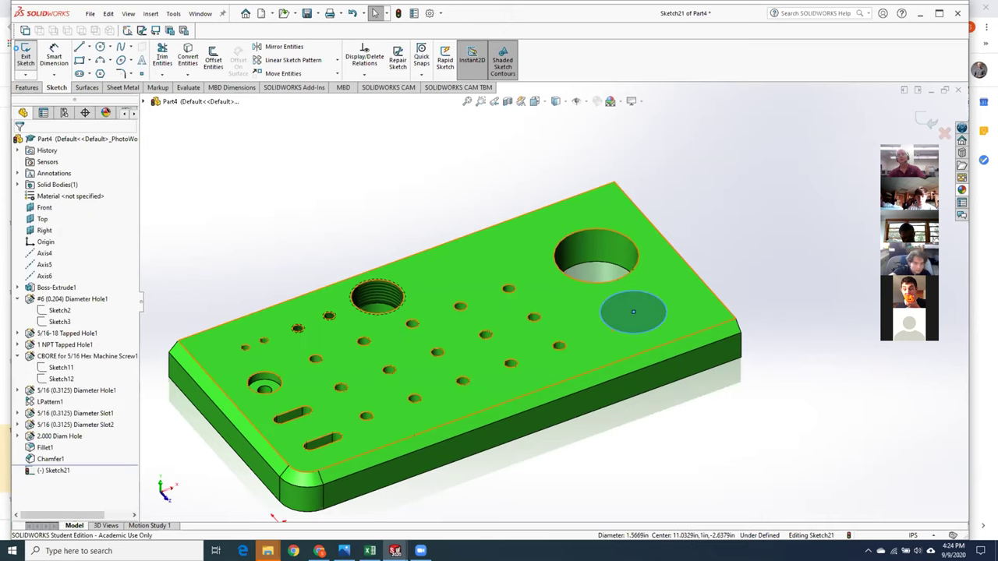
pyautogui.click(30, 58)
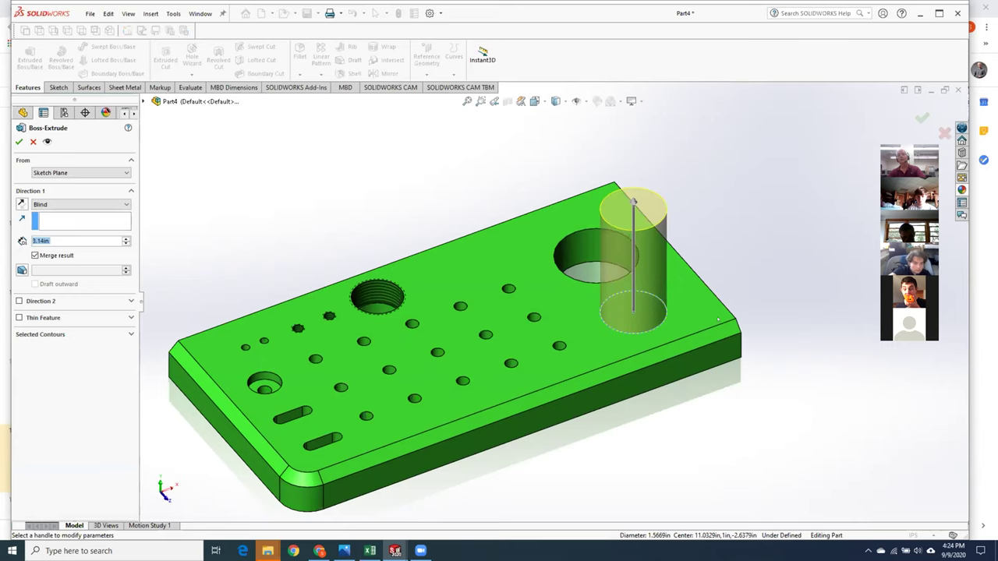
pyautogui.press('Return')
pyautogui.moveTo(675, 478); pyautogui.dragTo(468, 327, button='middle')
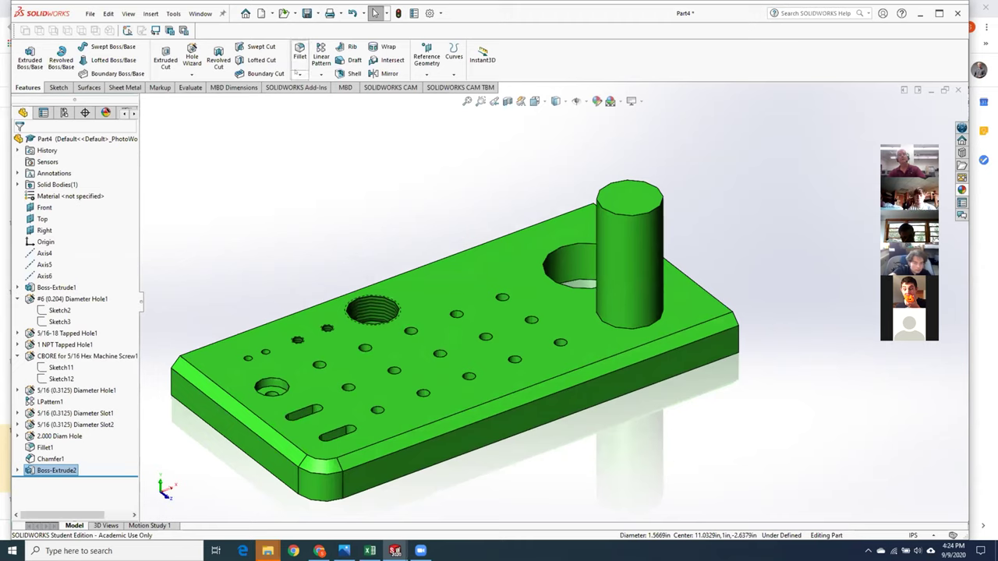
# Step: Fillet the edge where the cylindrical boss meets the plate with a 0.25 in radius
pyautogui.click(299, 54)
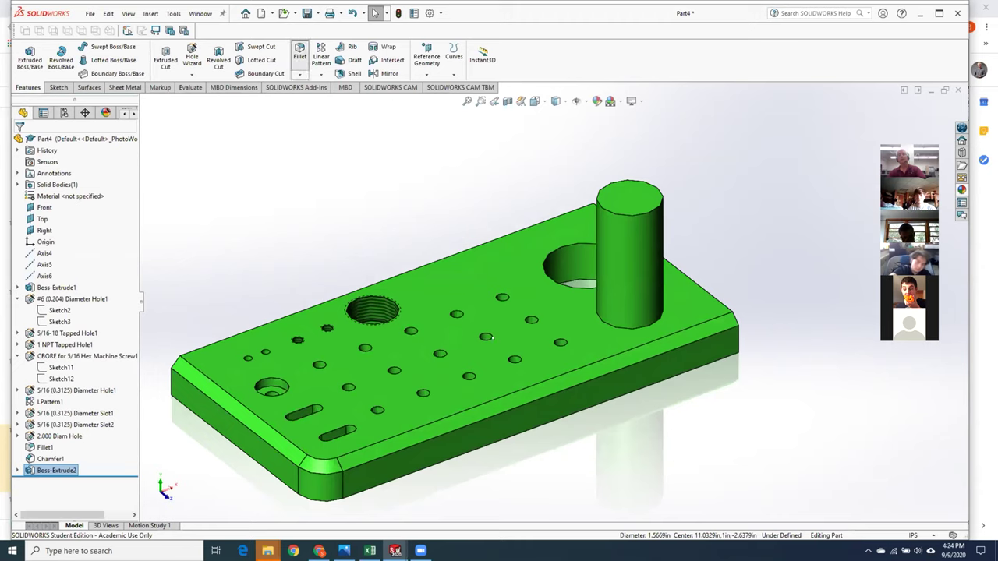
pyautogui.click(616, 328)
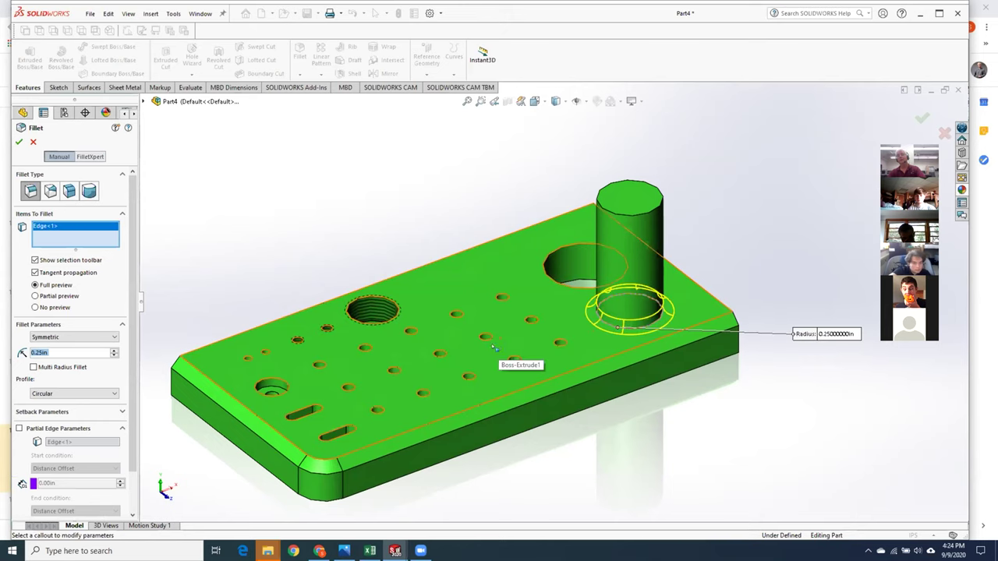
pyautogui.click(19, 141)
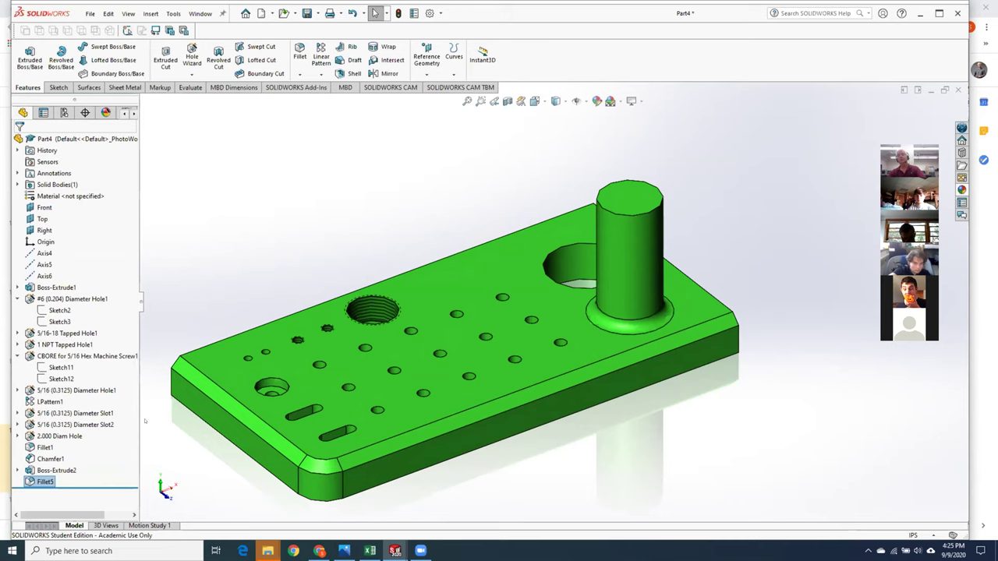
# Step: Delete the fillet at the base of the cylindrical boss
pyautogui.rightClick(44, 482)
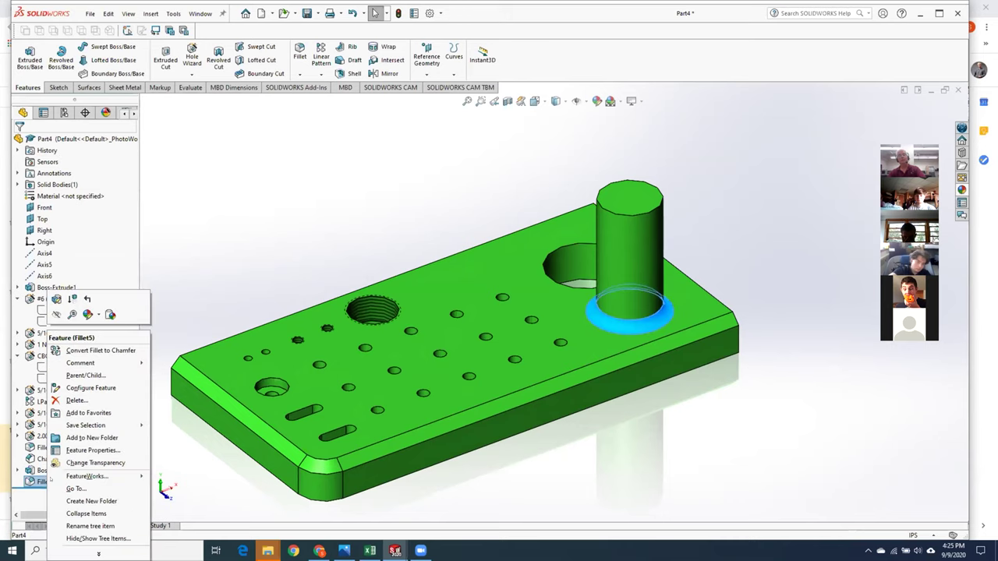
pyautogui.click(86, 401)
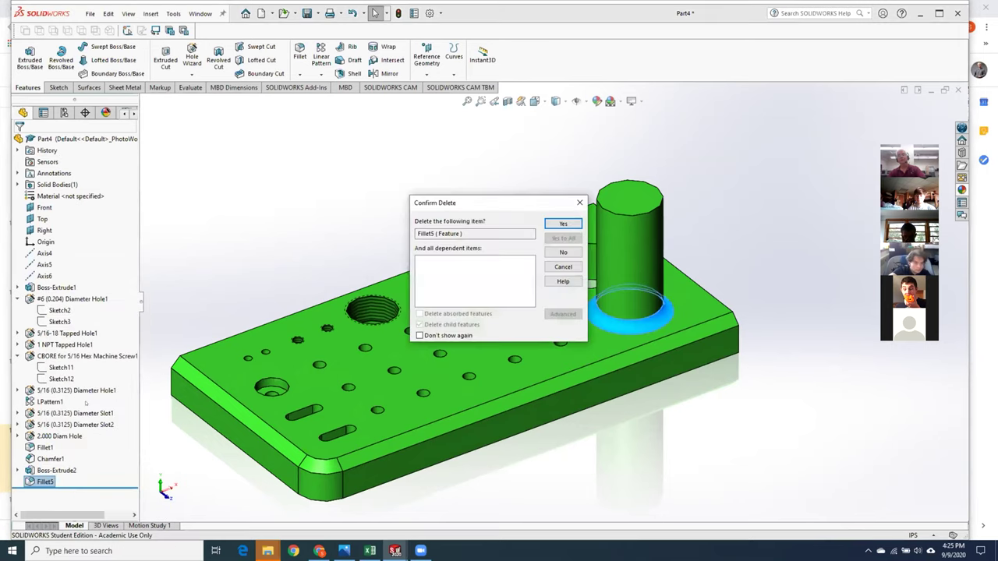
pyautogui.click(565, 224)
# Step: Chamfer the edge where the cylindrical boss meets the plate at 0.25 in and 45 degrees
pyautogui.click(299, 74)
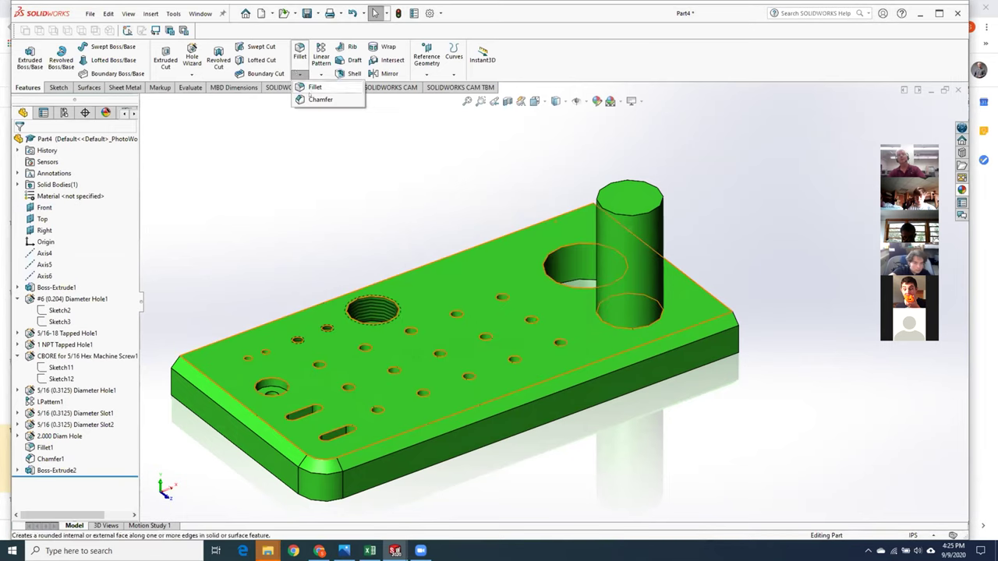
pyautogui.click(314, 98)
pyautogui.click(633, 326)
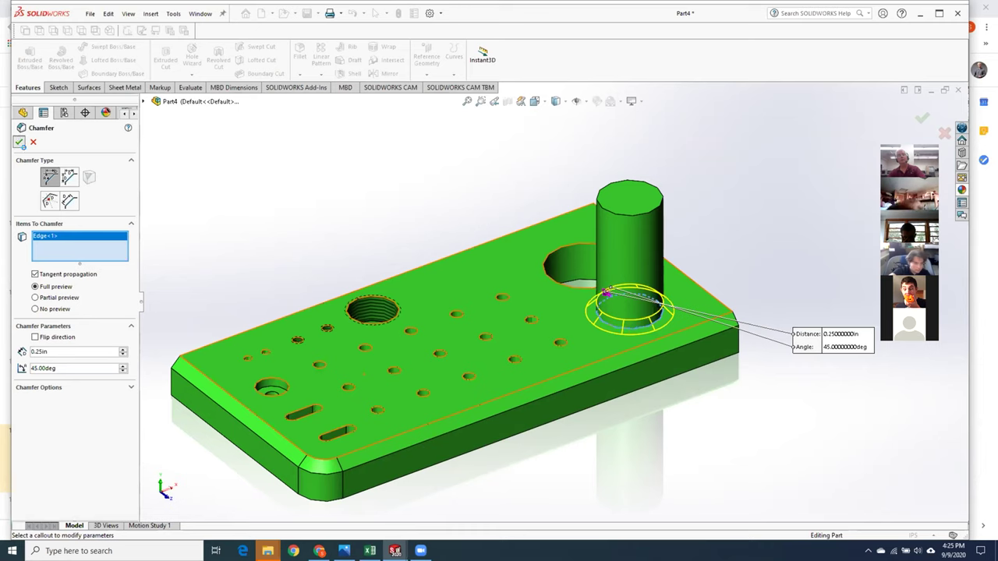
pyautogui.click(18, 141)
pyautogui.moveTo(317, 247); pyautogui.dragTo(318, 226, button='middle')
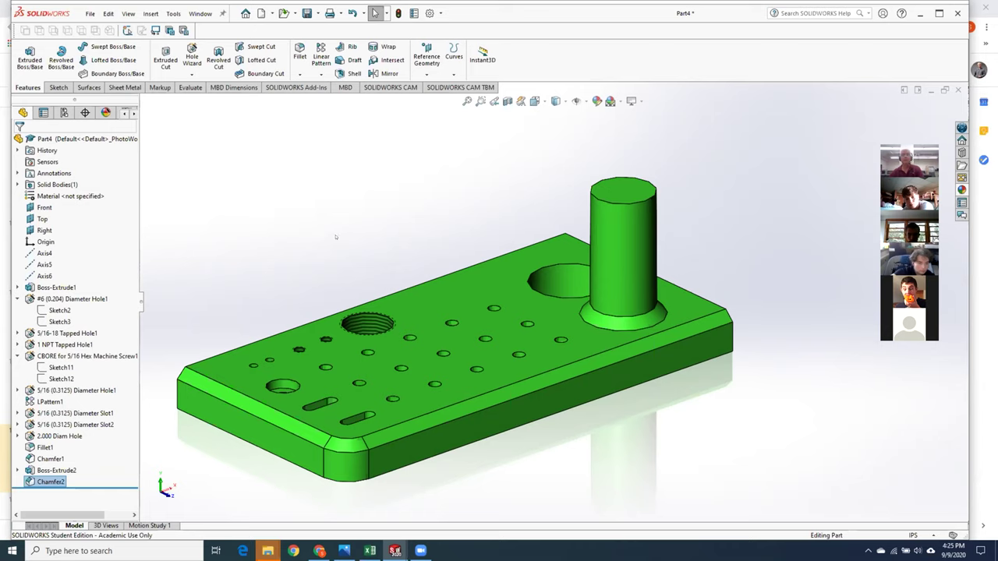
pyautogui.click(650, 501)
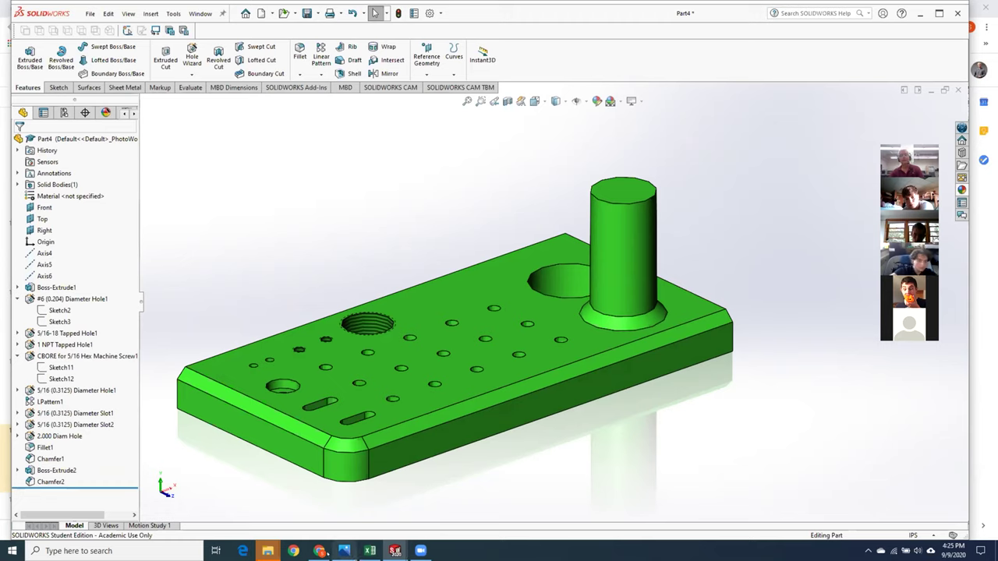
# Step: Switch to the MEE_120_Lesson_4 slides, look through the slides following Fillets, and return to Part4 in SOLIDWORKS
pyautogui.click(319, 551)
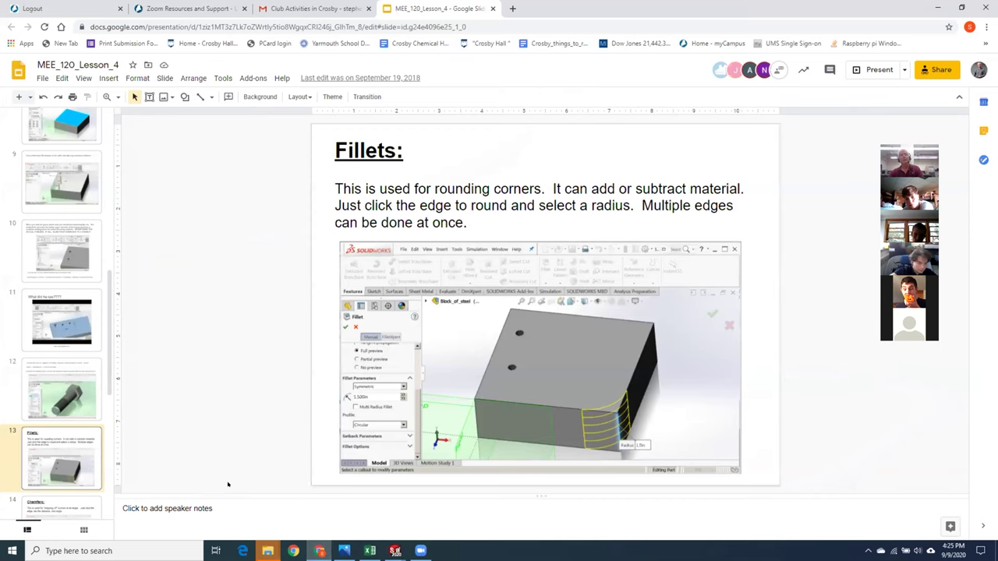
pyautogui.moveTo(108, 301); pyautogui.dragTo(111, 360)
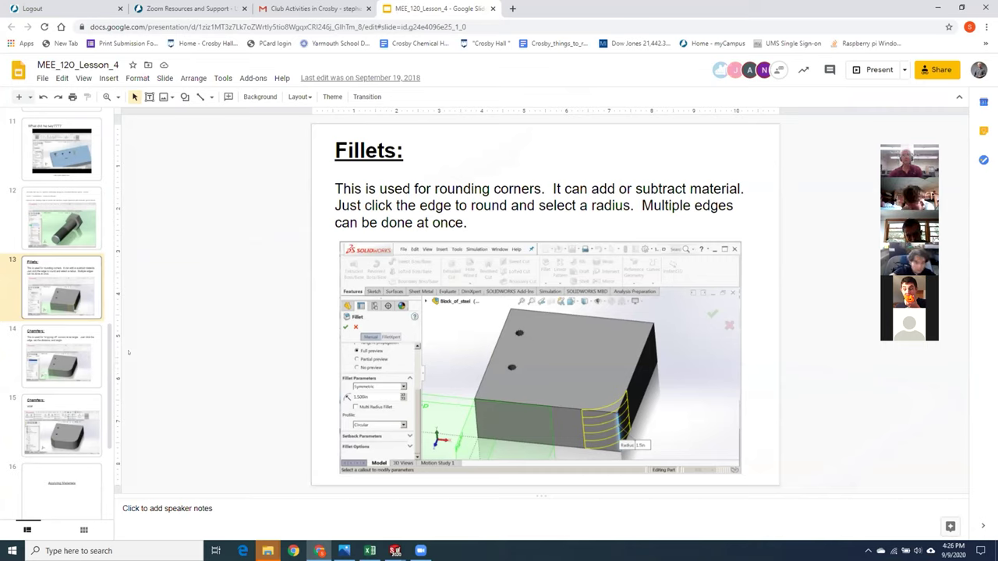
pyautogui.click(396, 550)
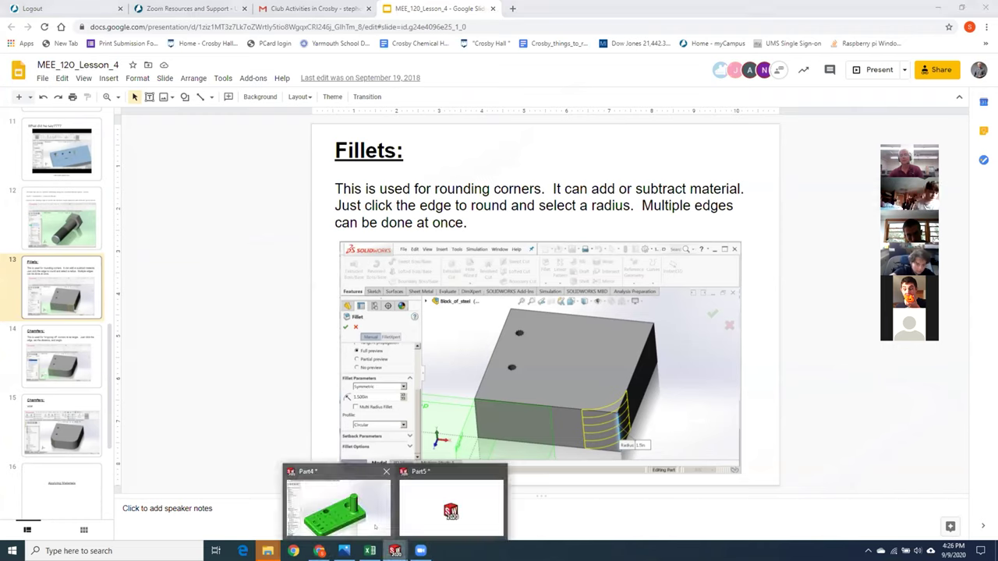
pyautogui.click(385, 530)
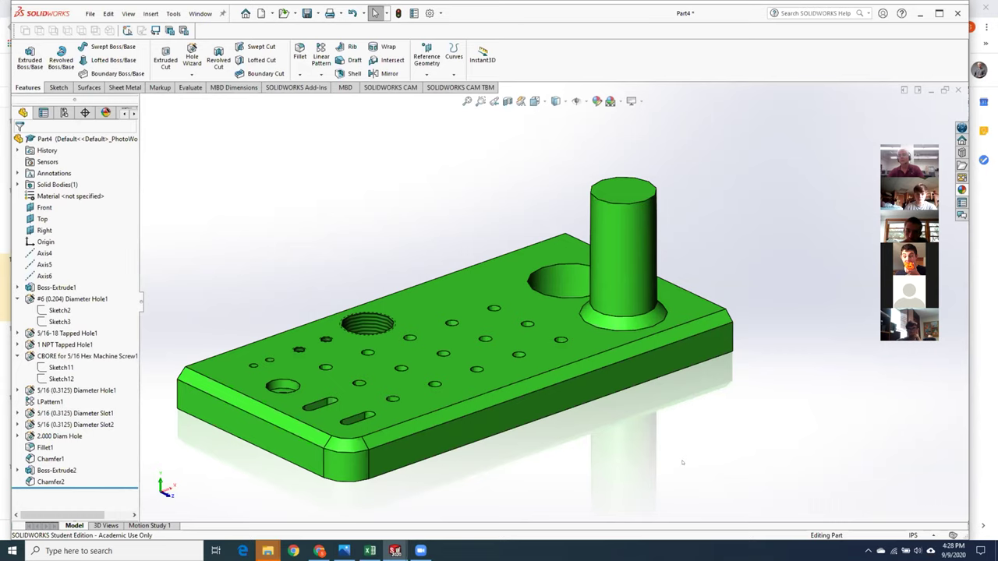
# Step: Switch to the Chrome browser and examine the enlarged pipe flange drawing in Homework_part_1.PDF, including its dimensions and section view
pyautogui.scroll(2, 707, 461)
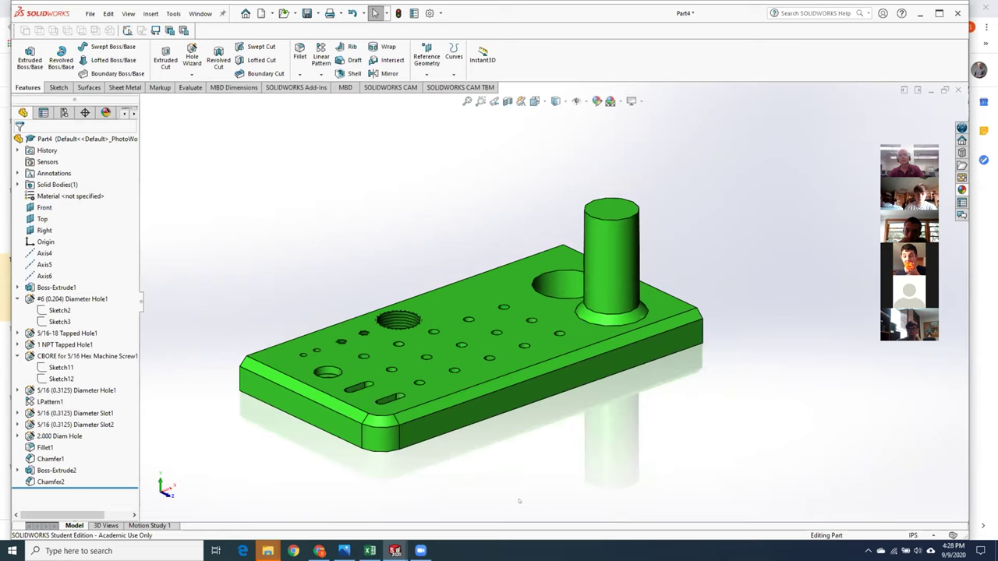
pyautogui.click(318, 550)
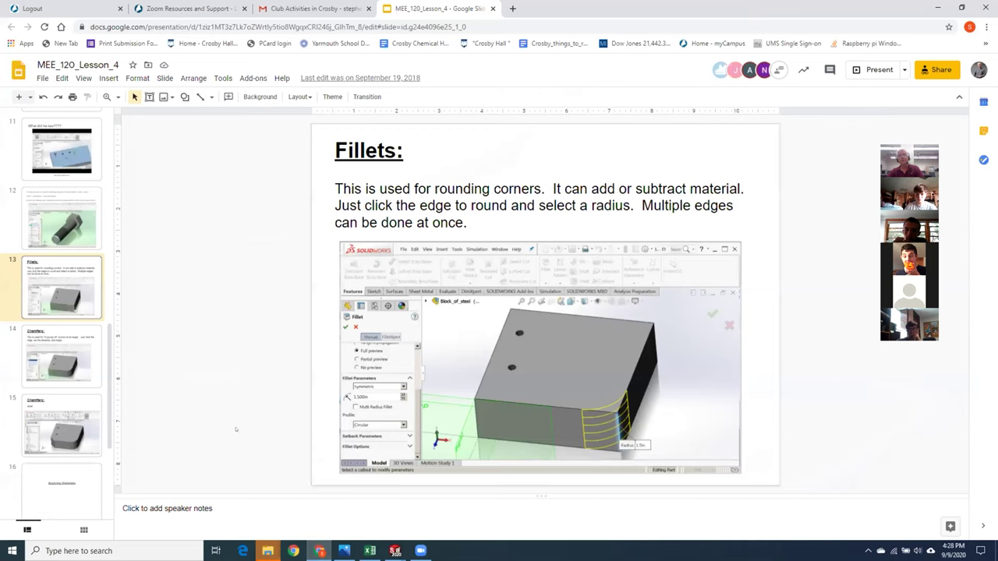
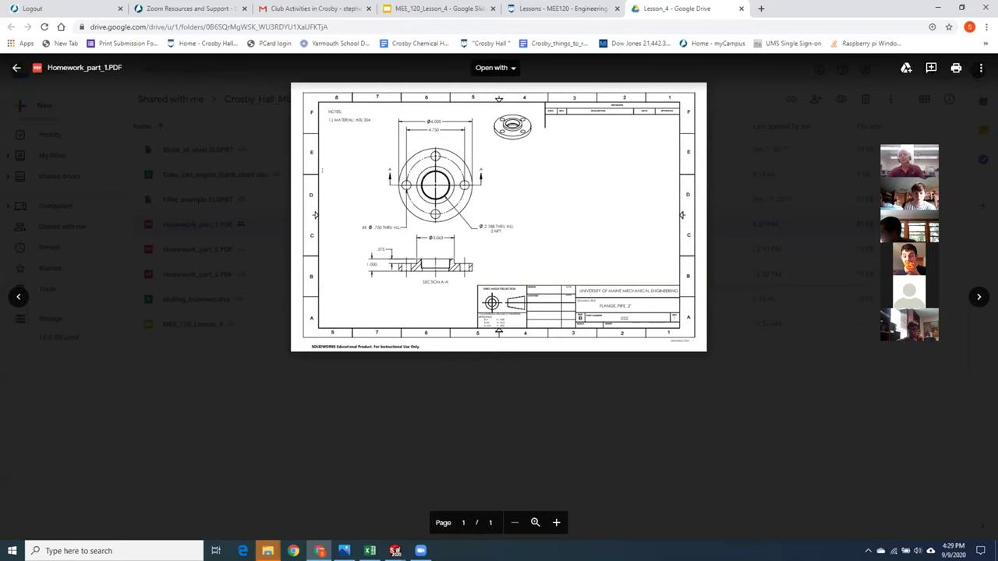
pyautogui.click(556, 522)
pyautogui.click(555, 522)
pyautogui.click(556, 522)
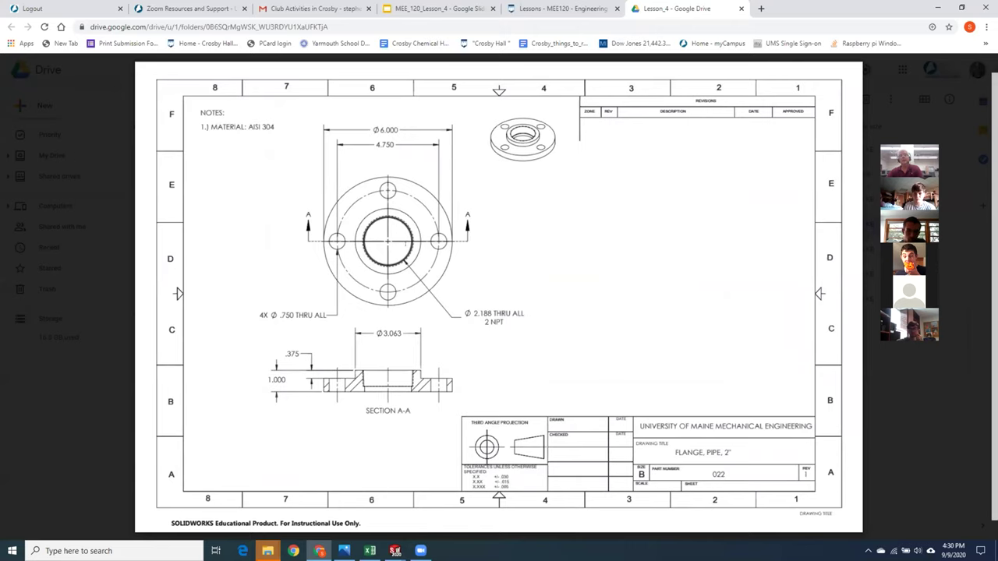
pyautogui.moveTo(494, 151)
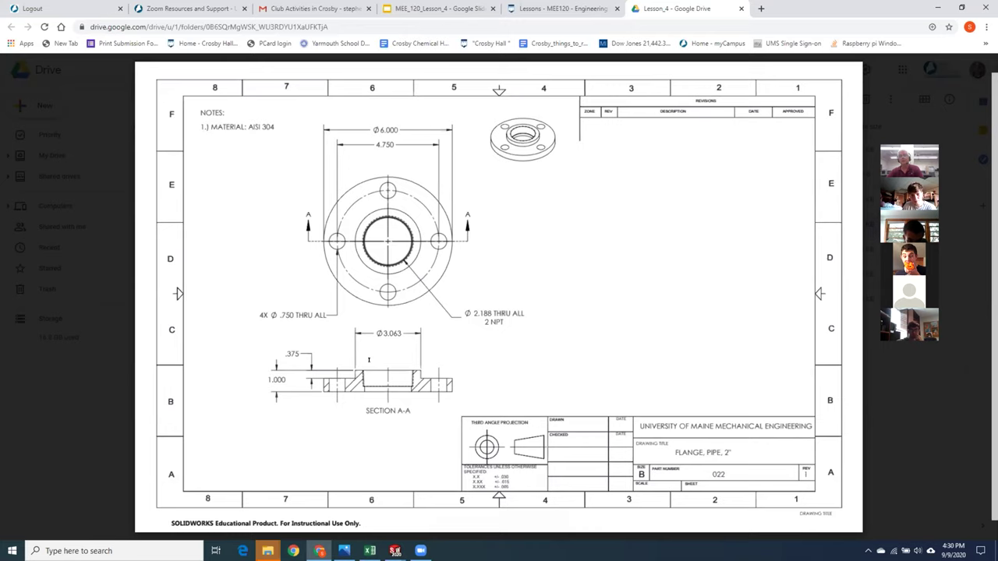
pyautogui.scroll(-1, 499, 296)
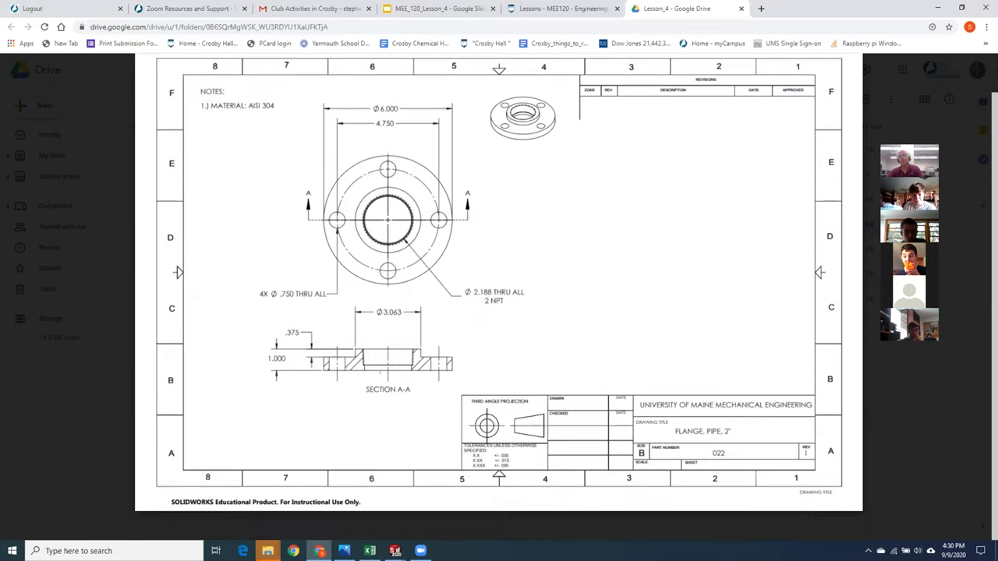
pyautogui.scroll(2, 499, 296)
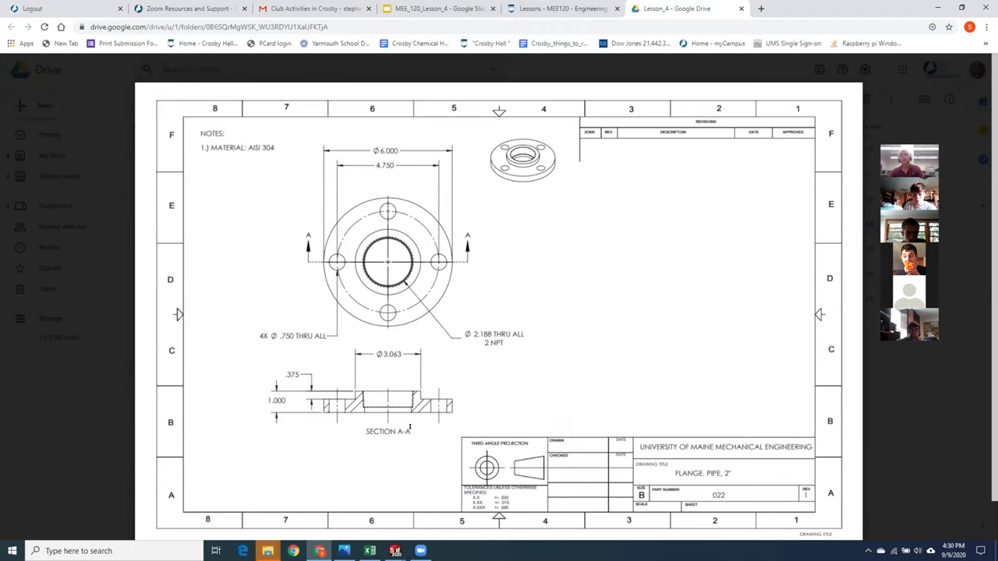
# Step: Open Homework_part_2.PDF from the Lesson_4 folder and examine the bolt drawing enlarged
pyautogui.click(17, 69)
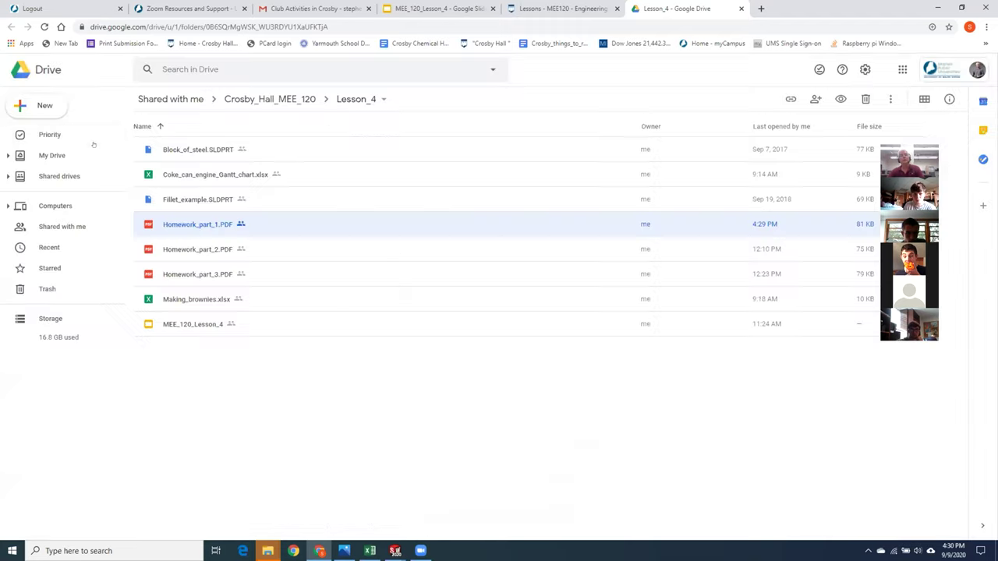
pyautogui.click(187, 249)
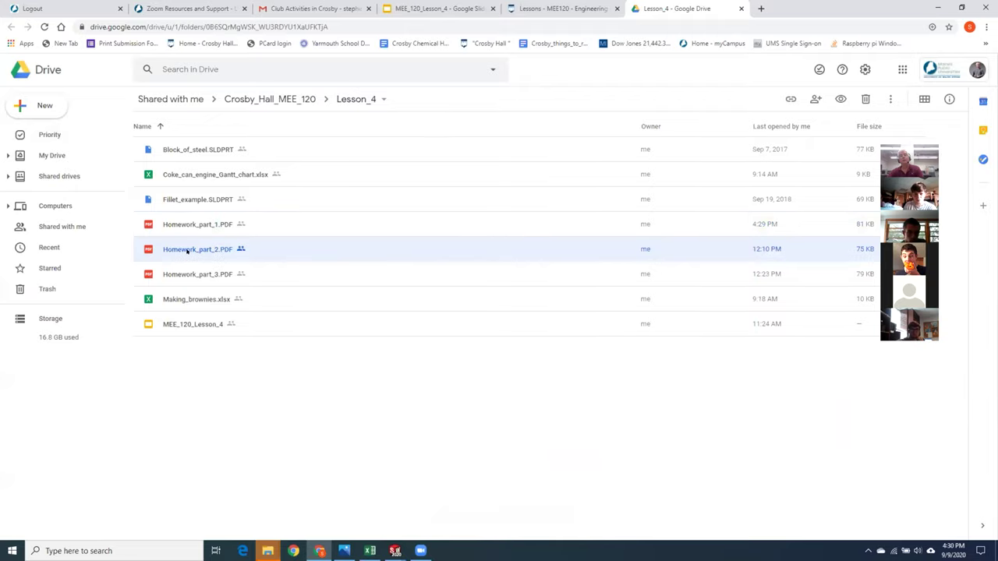
pyautogui.doubleClick(187, 249)
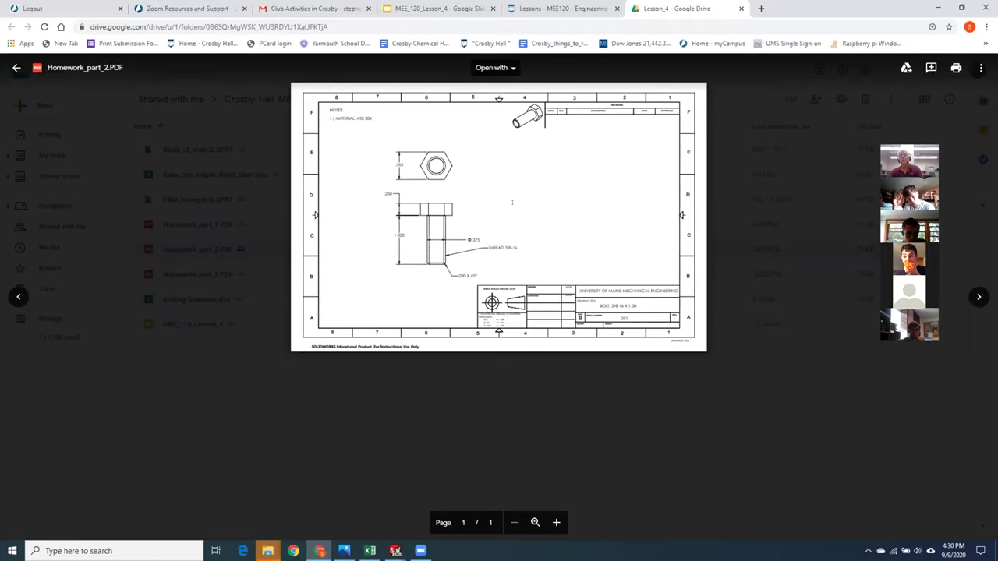
pyautogui.click(556, 522)
pyautogui.click(555, 523)
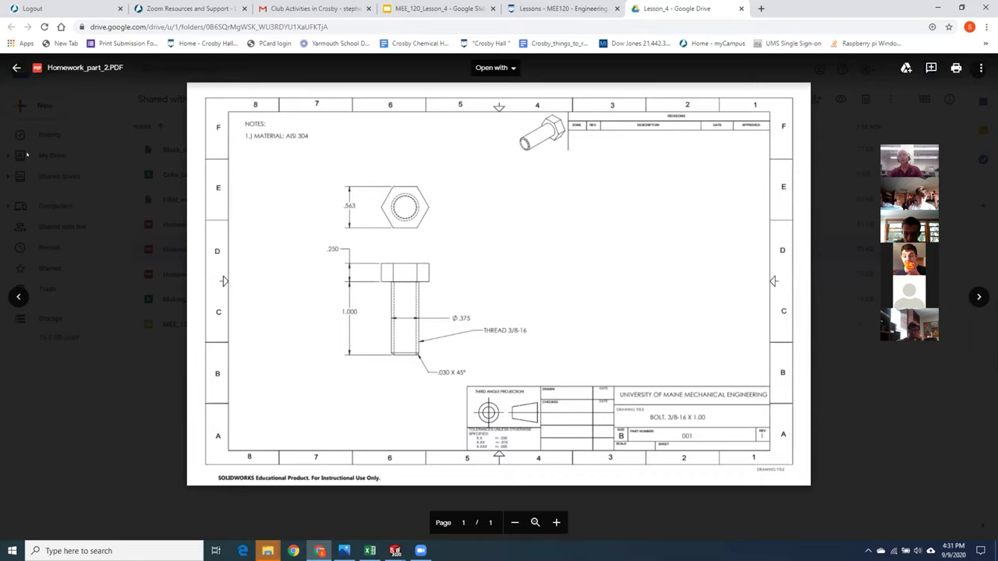
# Step: Open Homework_part_3.PDF from the Lesson_4 folder and examine the pillow block bearing drawing enlarged
pyautogui.click(17, 68)
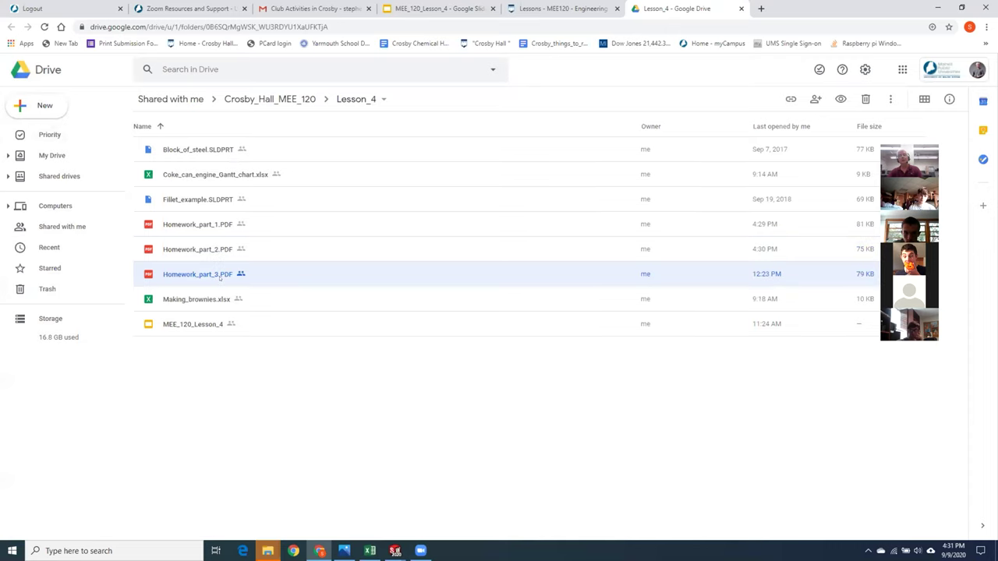
pyautogui.doubleClick(260, 270)
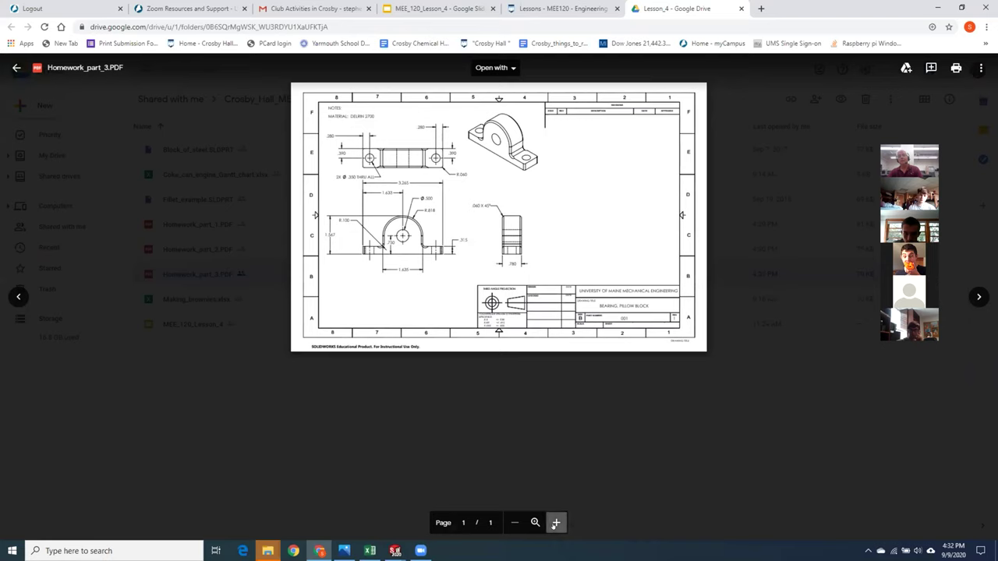
pyautogui.click(556, 522)
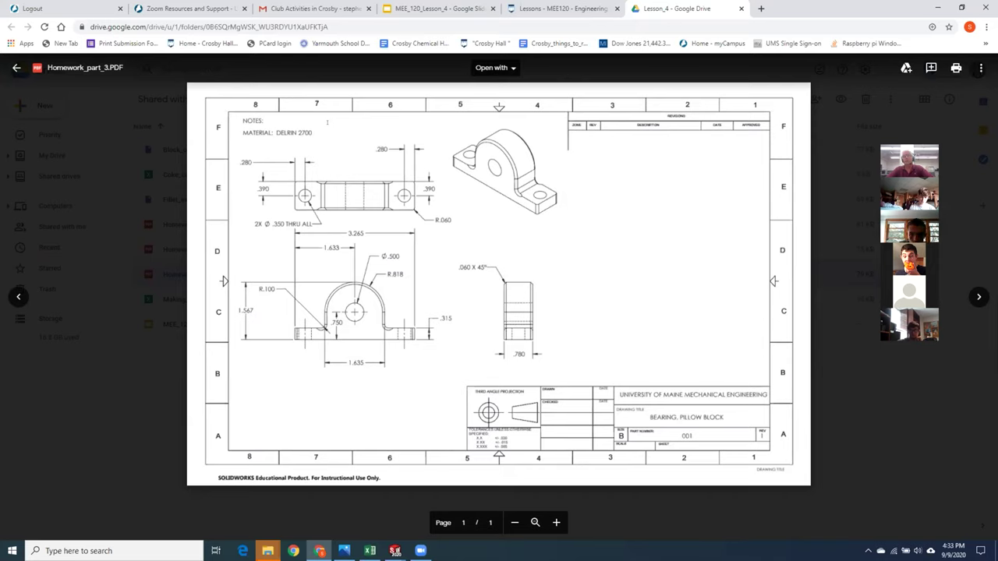
# Step: Review the bolt, flange and pillow block drawings again by reopening Homework_part_2.PDF, Homework_part_1.PDF and Homework_part_3.PDF in turn
pyautogui.click(17, 67)
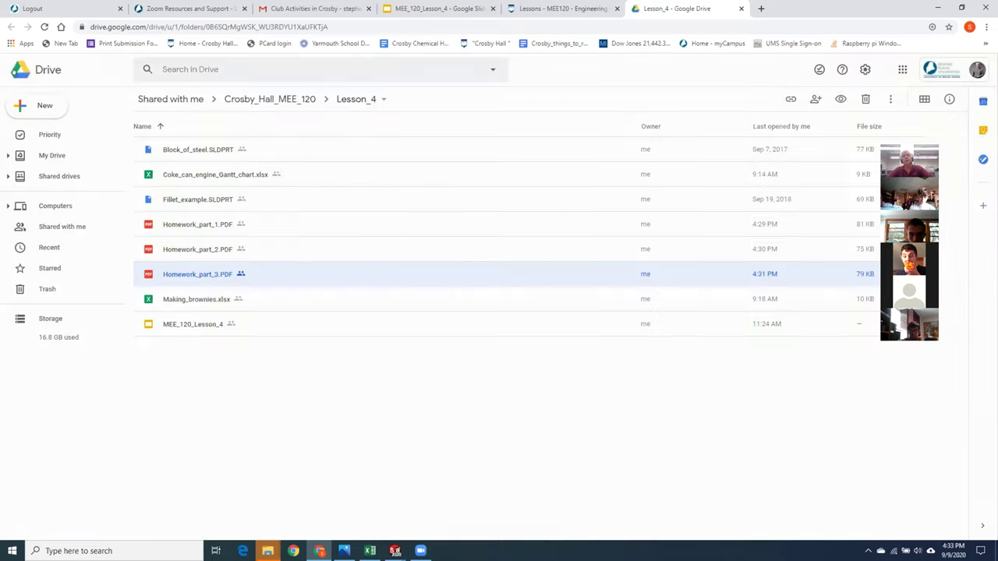
pyautogui.doubleClick(218, 249)
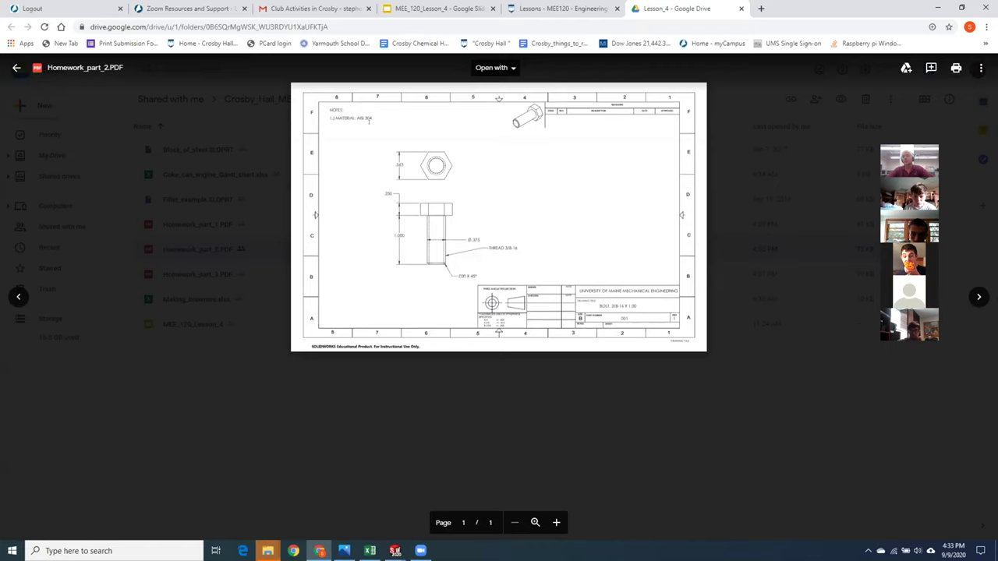
pyautogui.click(16, 68)
pyautogui.doubleClick(194, 225)
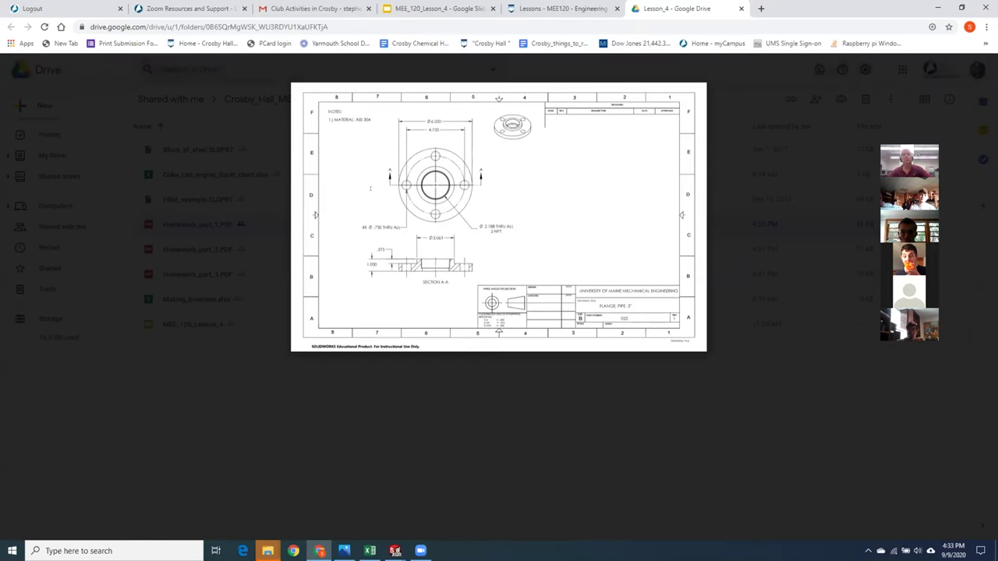
pyautogui.click(16, 69)
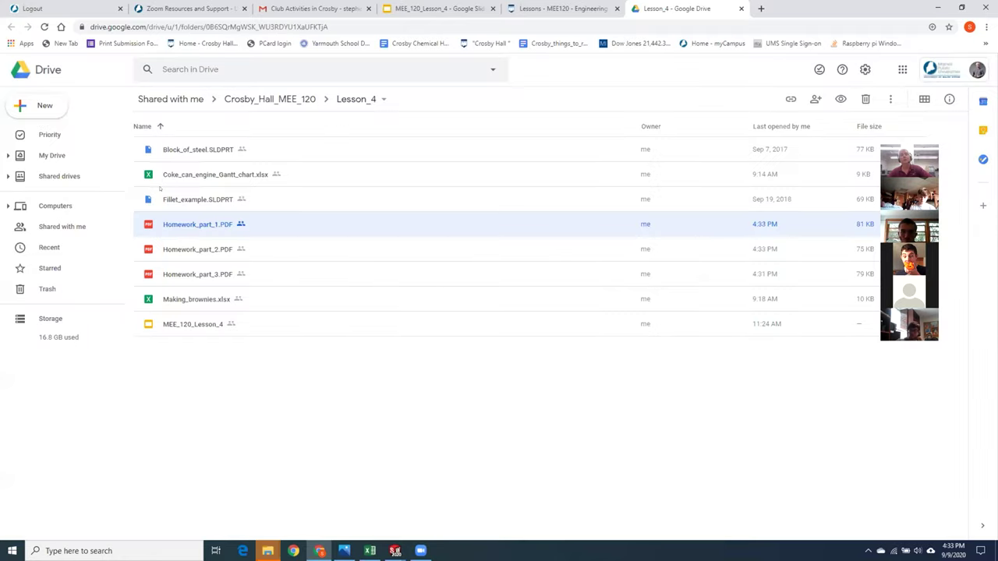
pyautogui.doubleClick(217, 274)
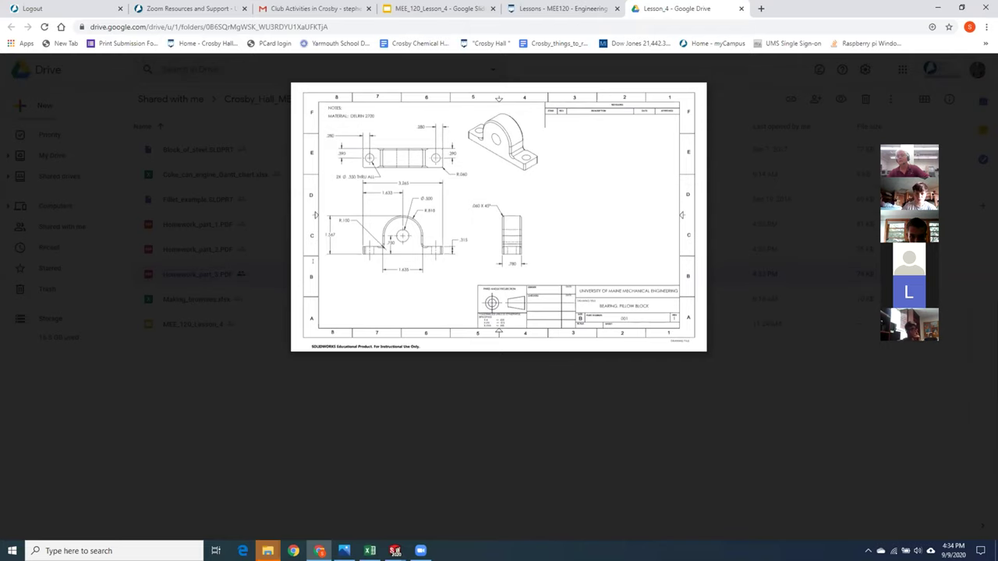
# Step: Switch to Part5 in SOLIDWORKS and inspect the whole rod with its threaded, chamfered end
pyautogui.click(395, 550)
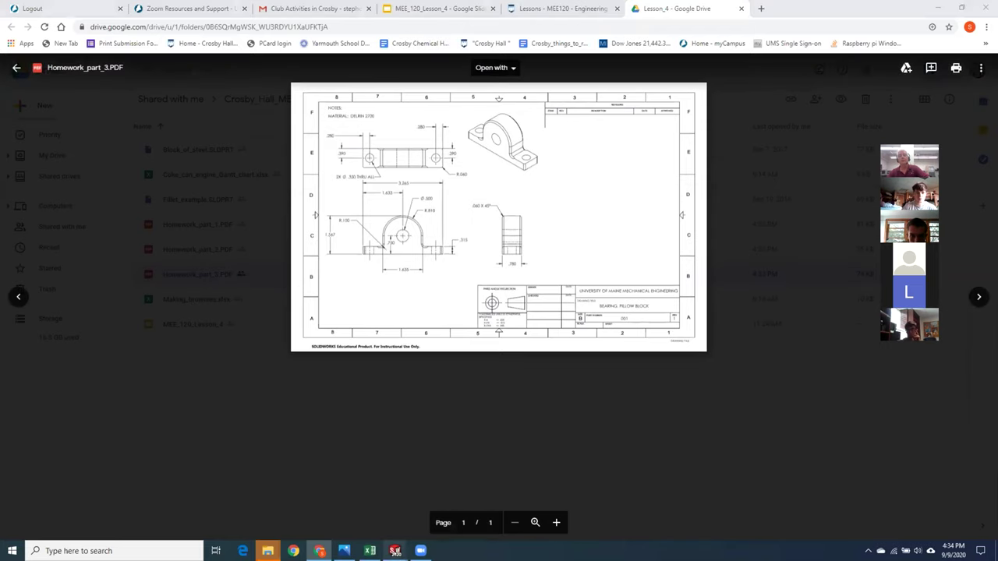
pyautogui.click(421, 510)
pyautogui.scroll(4, 414, 419)
pyautogui.moveTo(429, 382); pyautogui.dragTo(390, 389, button='middle')
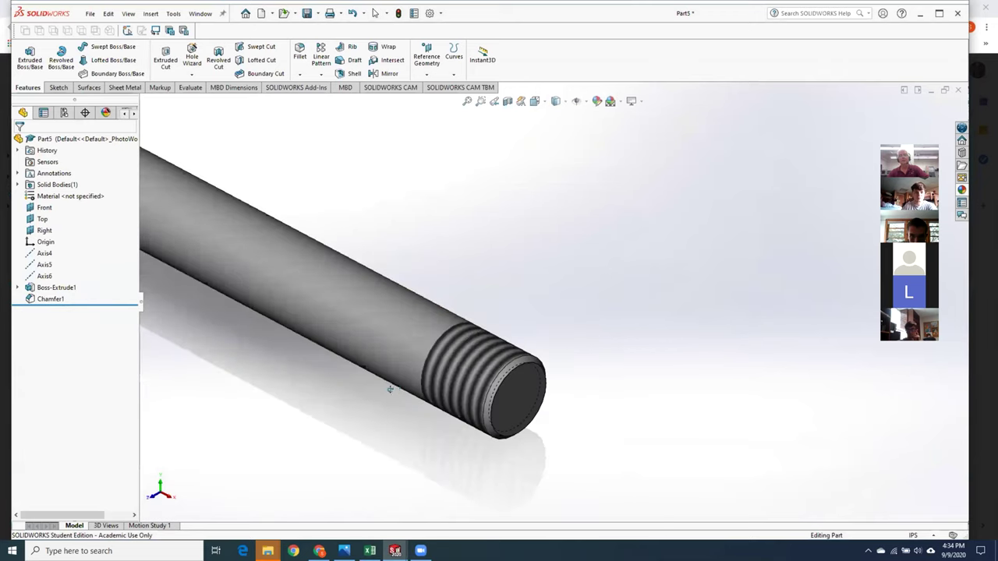
pyautogui.scroll(3, 390, 389)
pyautogui.scroll(-2, 363, 322)
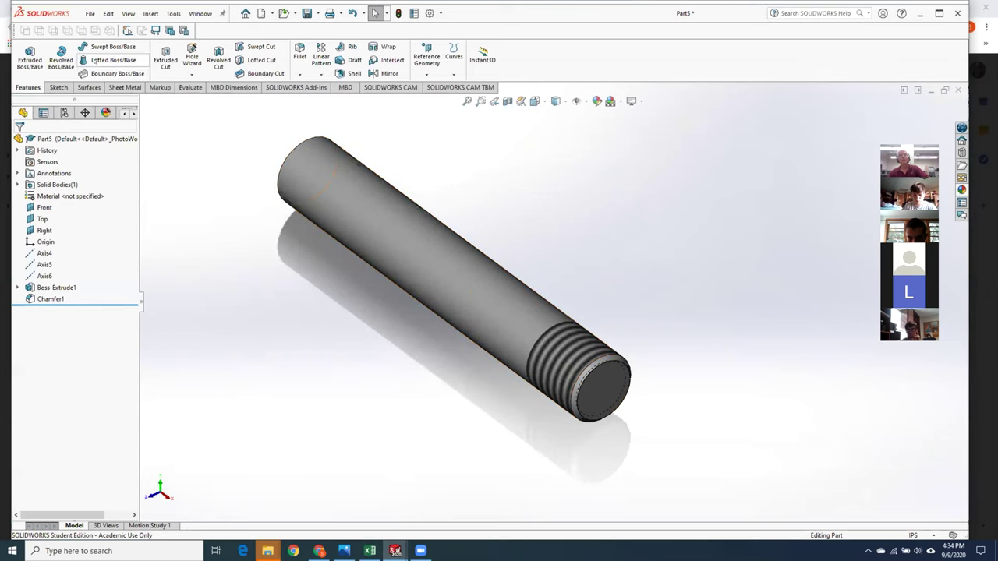
pyautogui.click(150, 14)
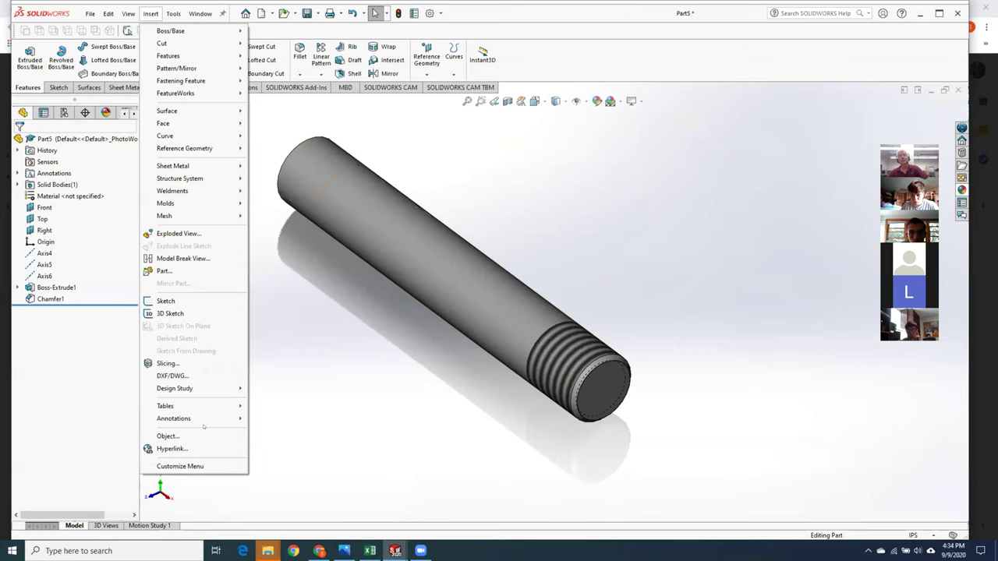
pyautogui.moveTo(202, 418)
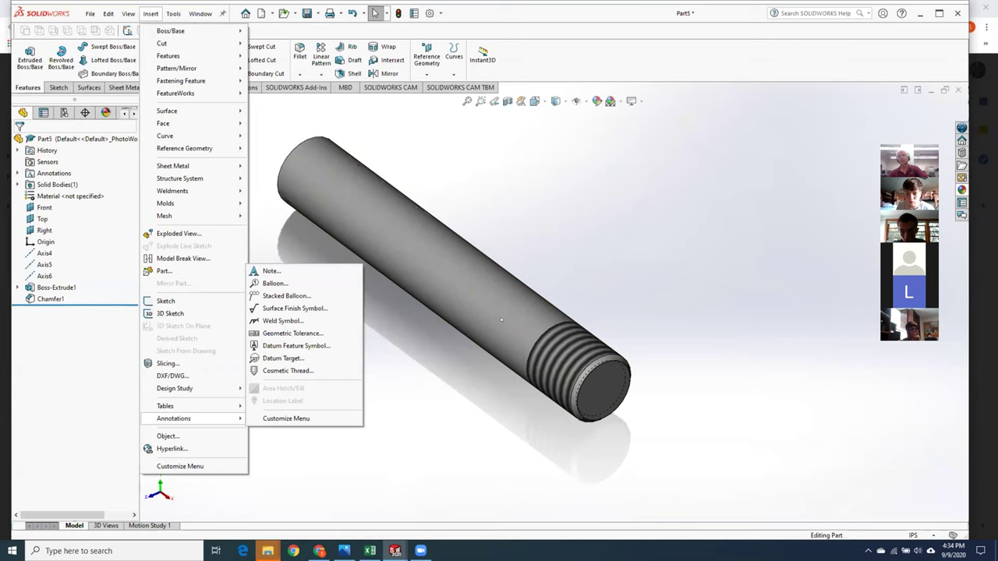
pyautogui.click(500, 403)
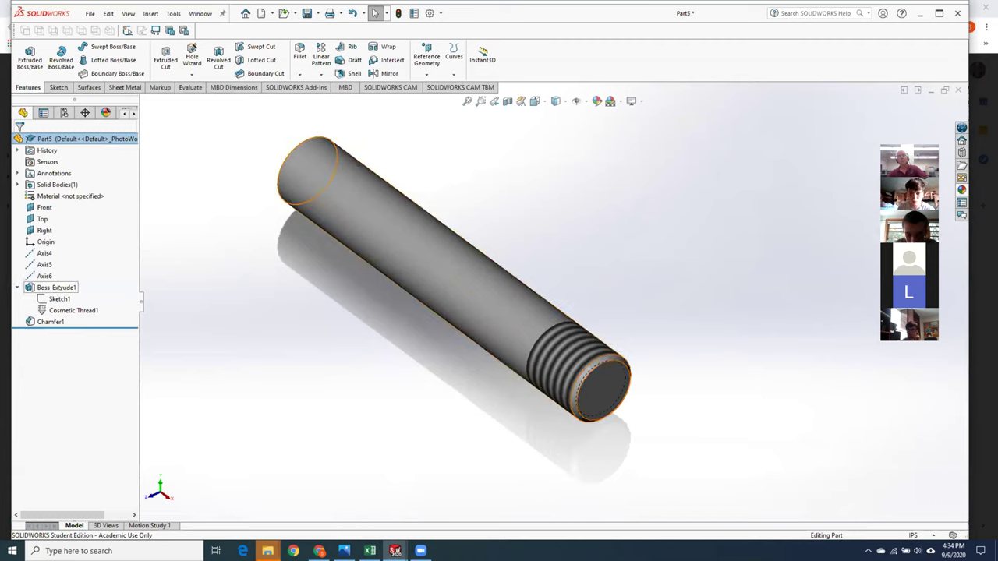
# Step: Edit the cosmetic thread on the rod's end and set its size to 1/2-20
pyautogui.rightClick(75, 309)
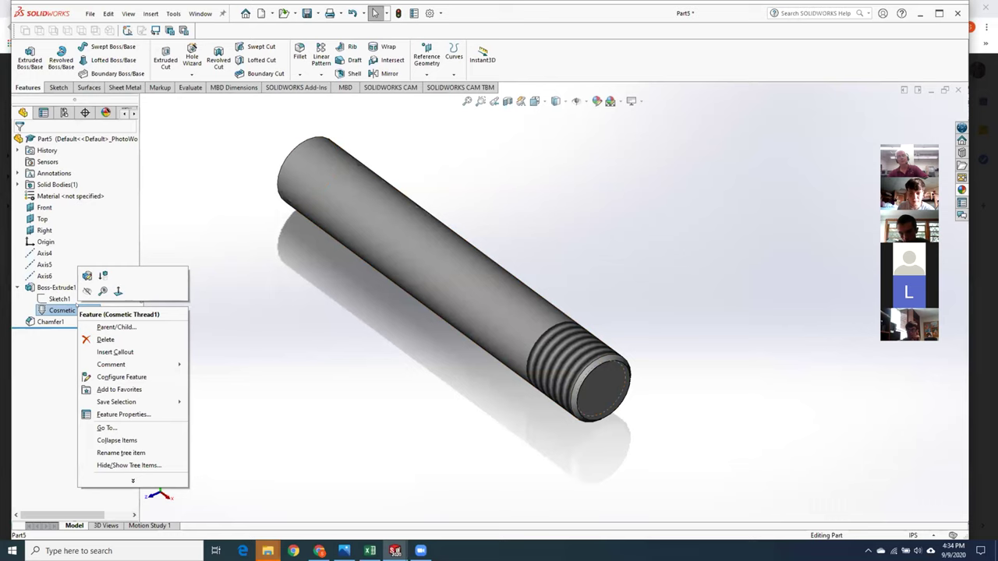
pyautogui.click(85, 276)
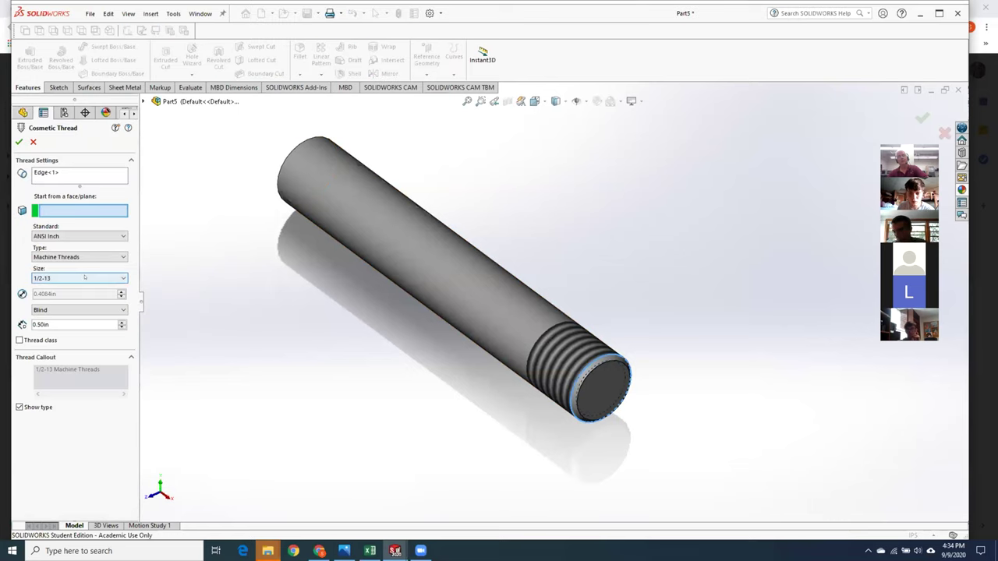
pyautogui.click(85, 278)
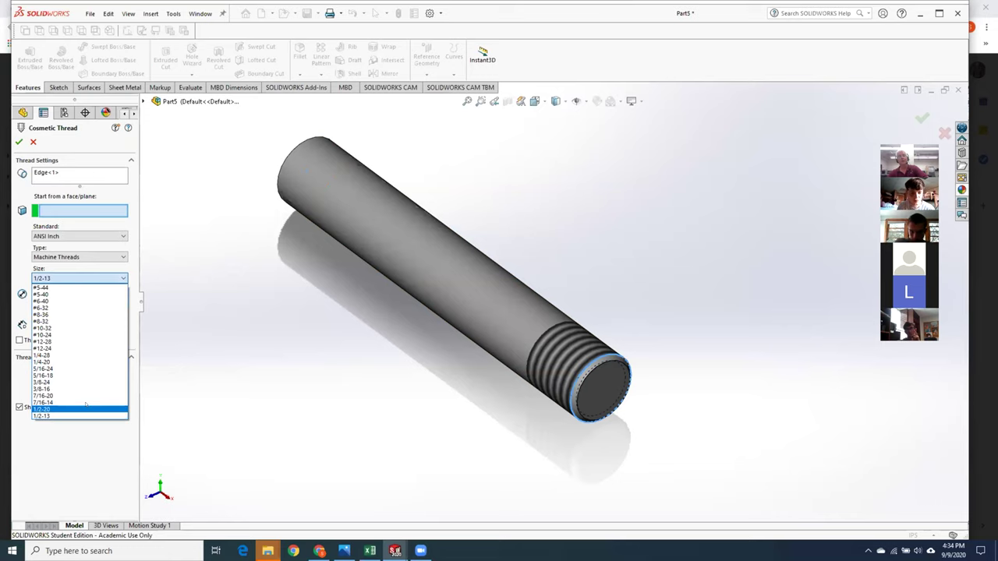
pyautogui.click(86, 407)
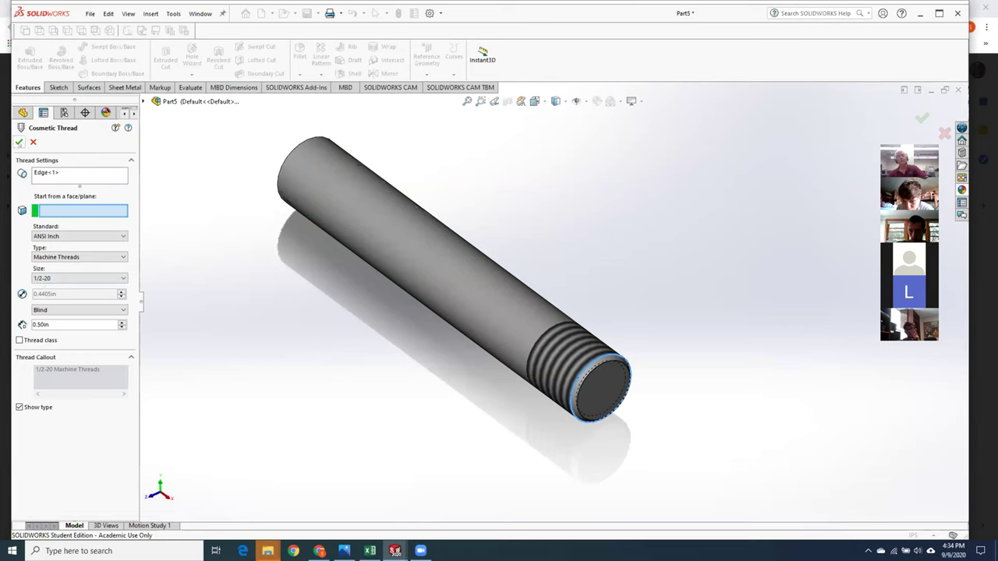
pyautogui.click(20, 142)
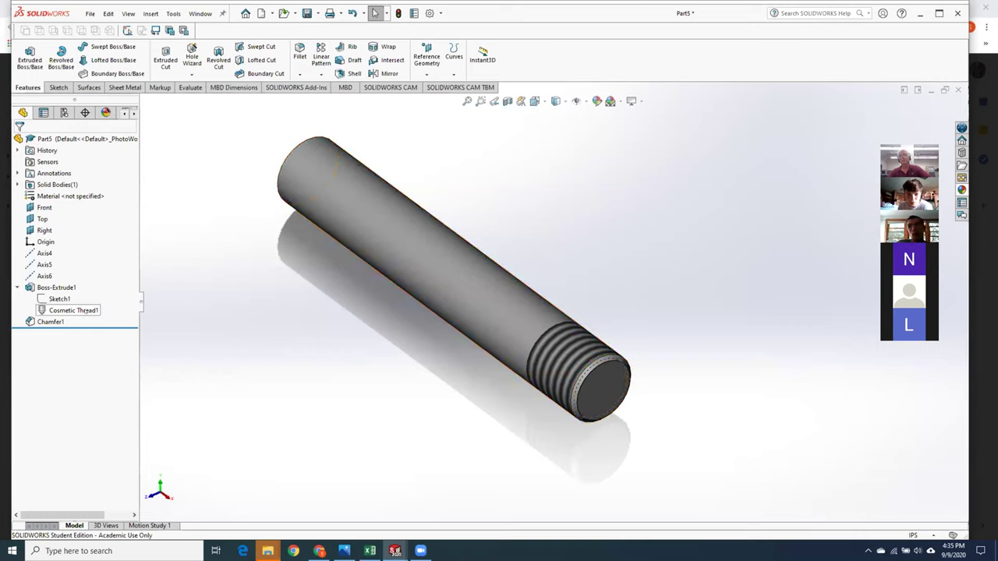
# Step: Change the rod's cosmetic thread size to 1/4-20 and inspect the threaded end up close
pyautogui.rightClick(88, 310)
pyautogui.click(95, 279)
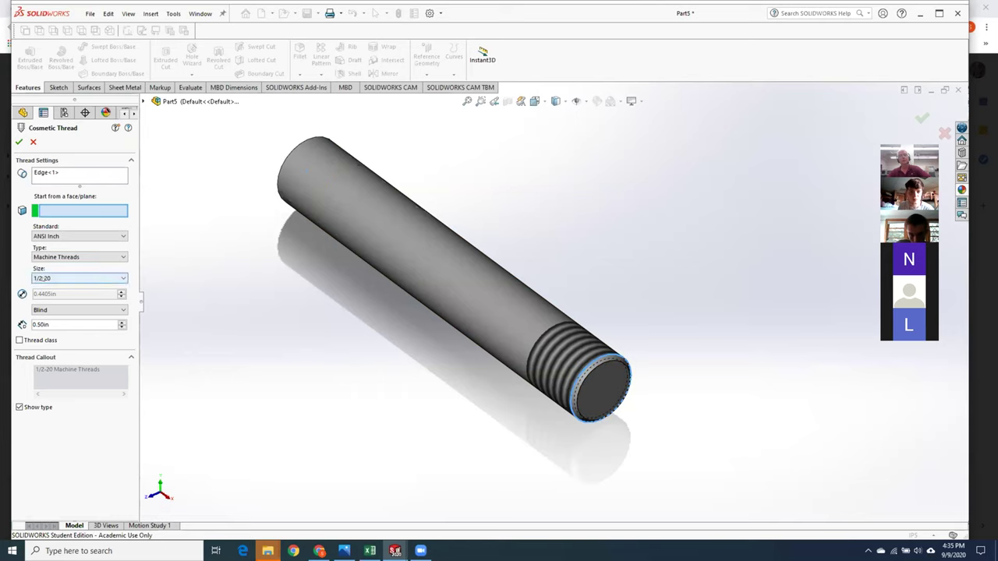
pyautogui.click(78, 279)
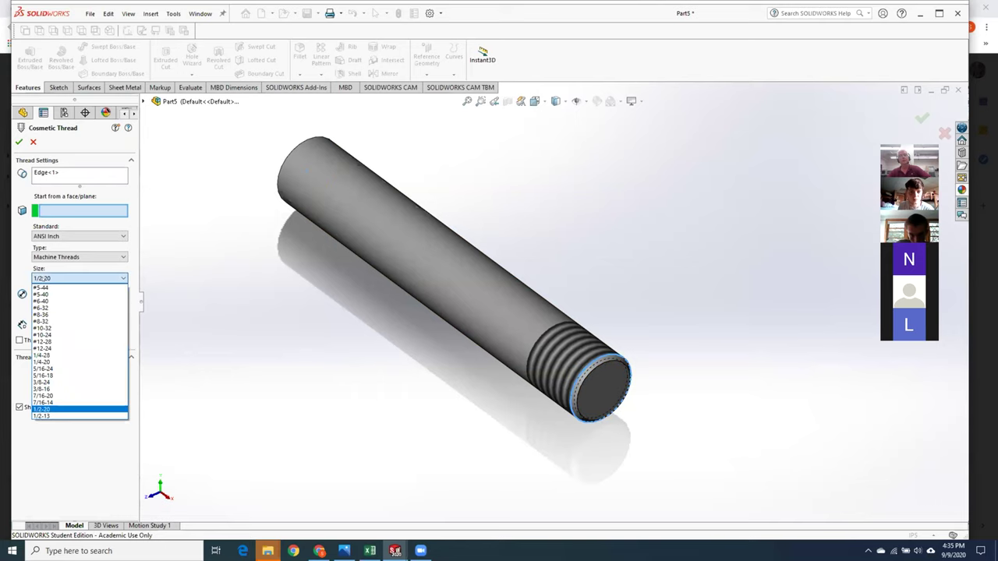
pyautogui.click(86, 361)
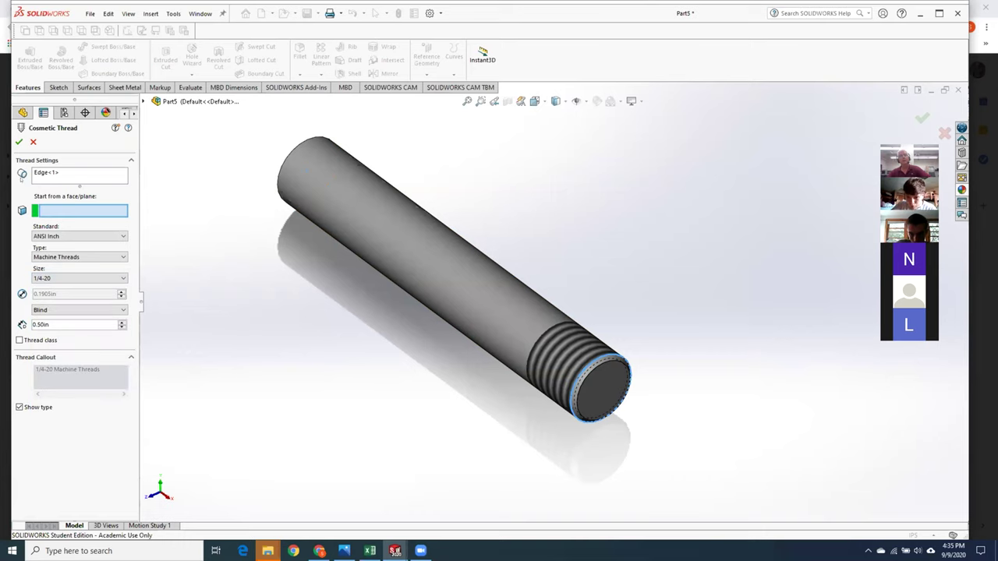
pyautogui.click(19, 141)
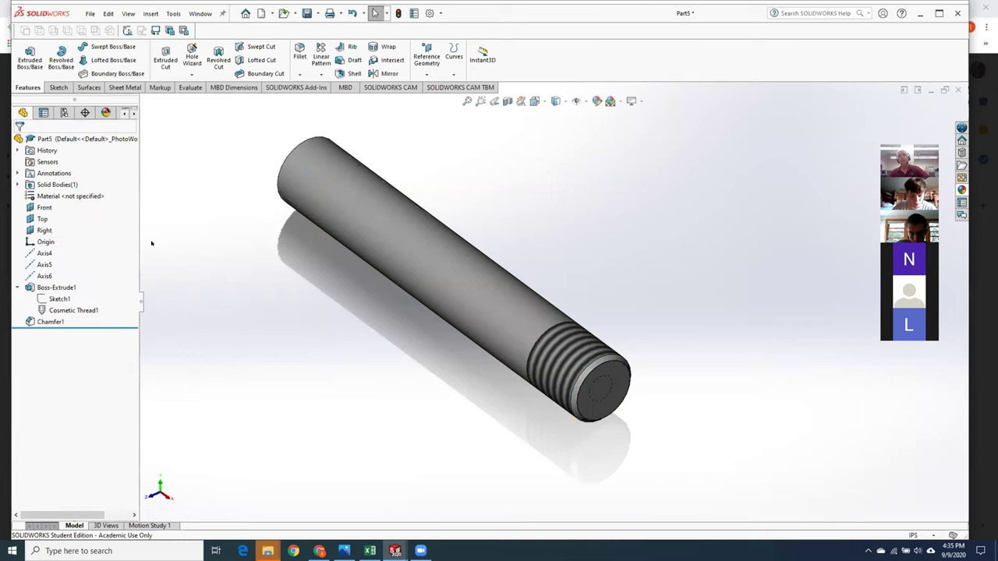
pyautogui.scroll(-3, 592, 427)
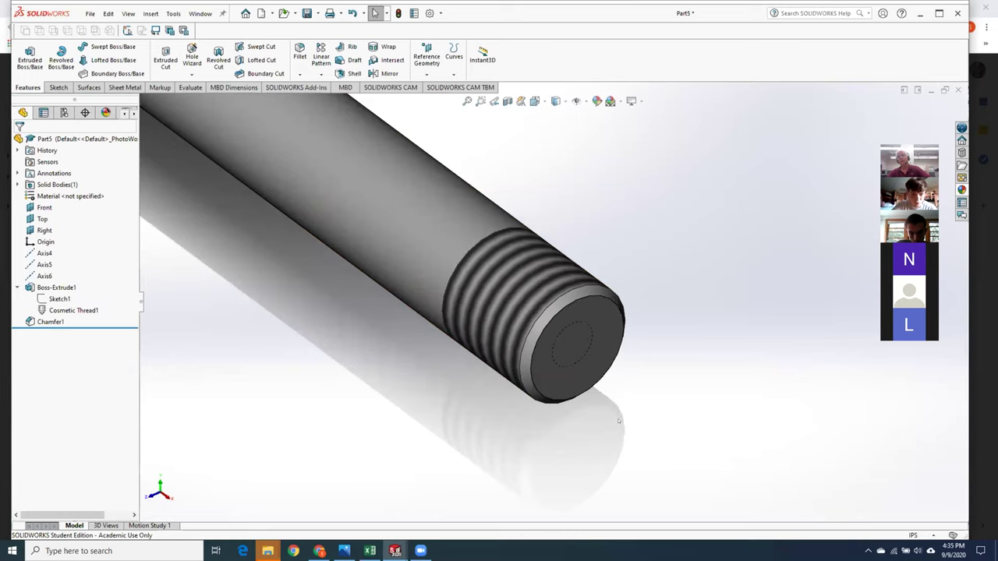
# Step: Reopen the rod's cosmetic thread settings, look through the available ANSI Inch machine thread sizes, and close the settings
pyautogui.scroll(-2, 618, 422)
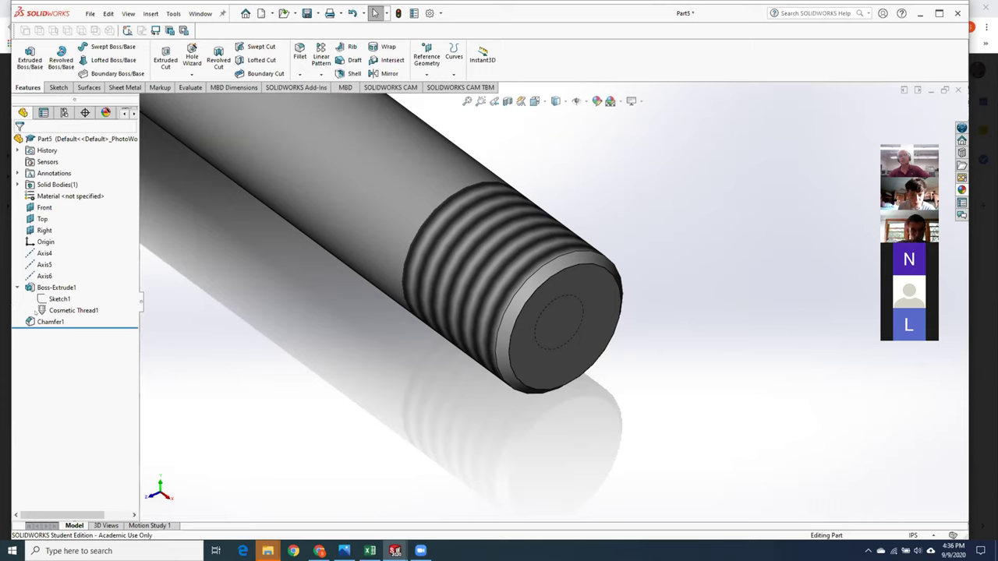
pyautogui.click(71, 310)
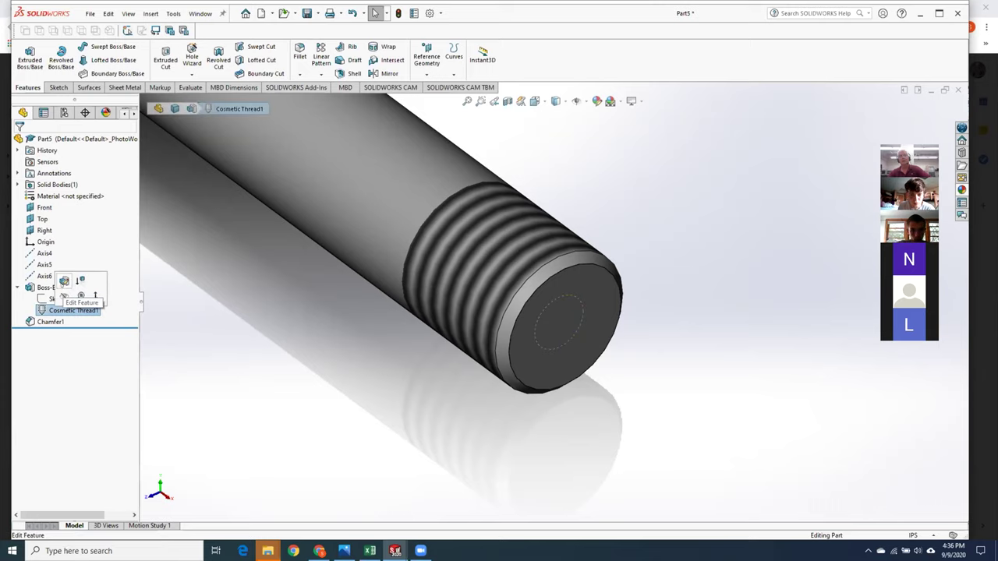
pyautogui.click(61, 286)
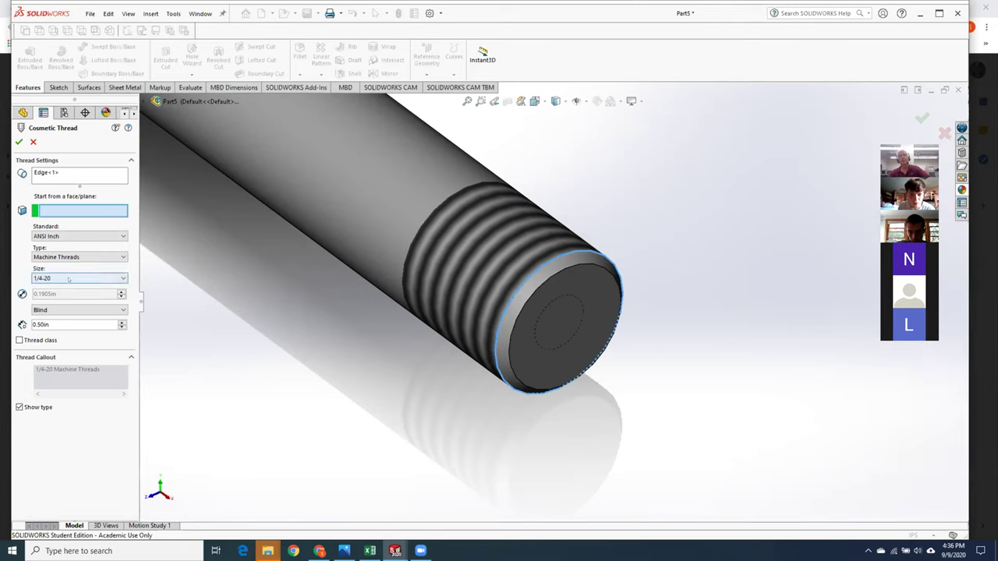
pyautogui.click(69, 278)
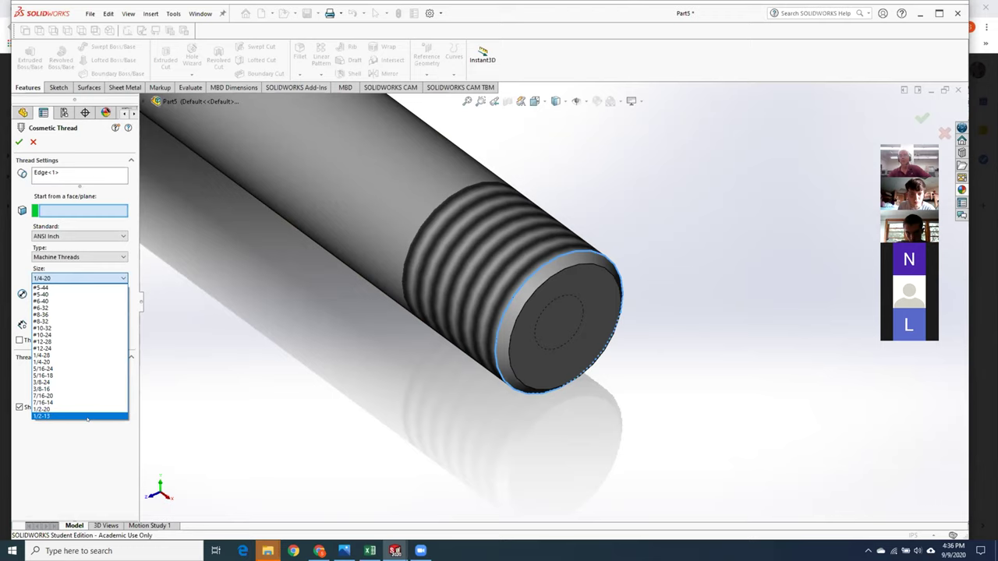
pyautogui.click(129, 426)
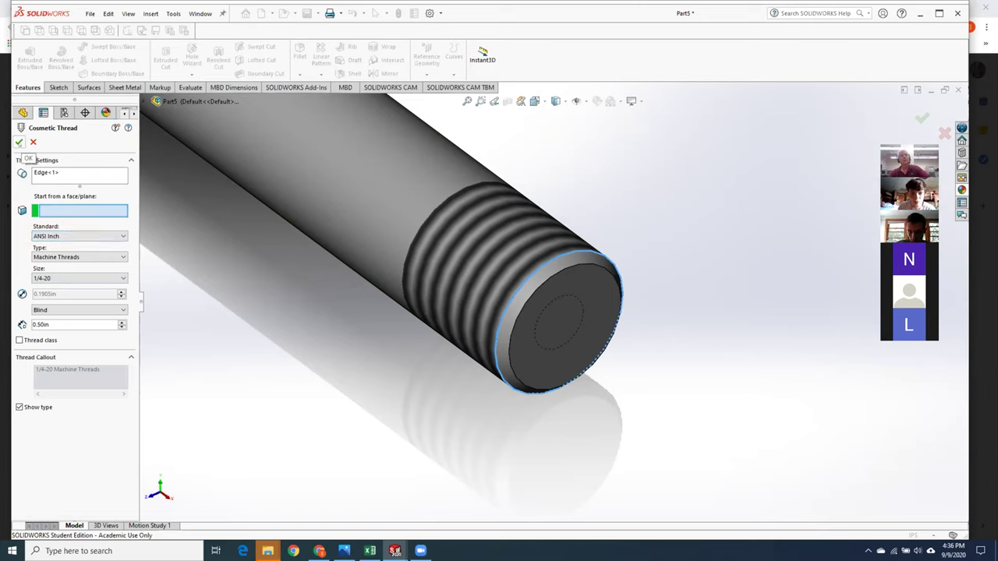
pyautogui.click(18, 142)
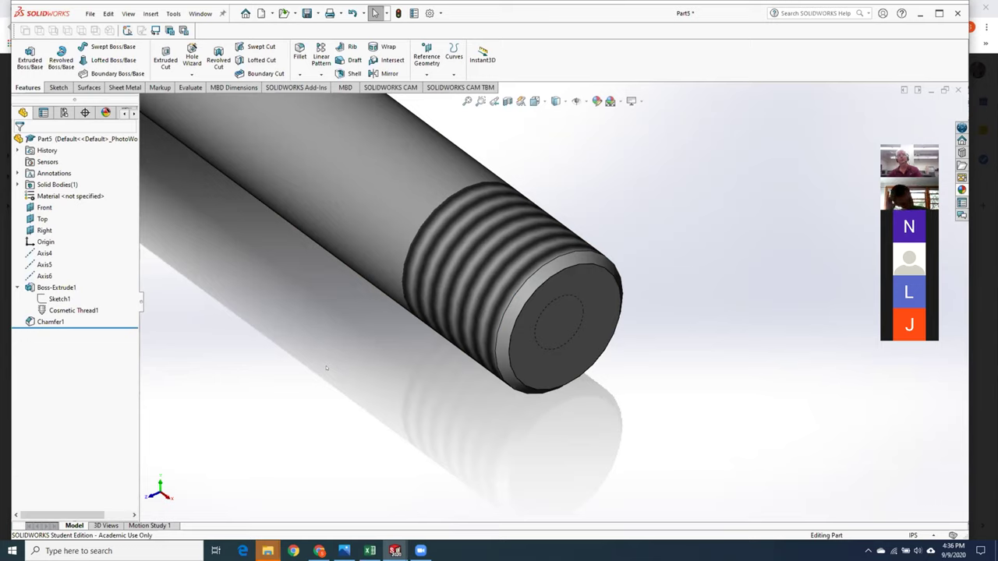
pyautogui.click(367, 258)
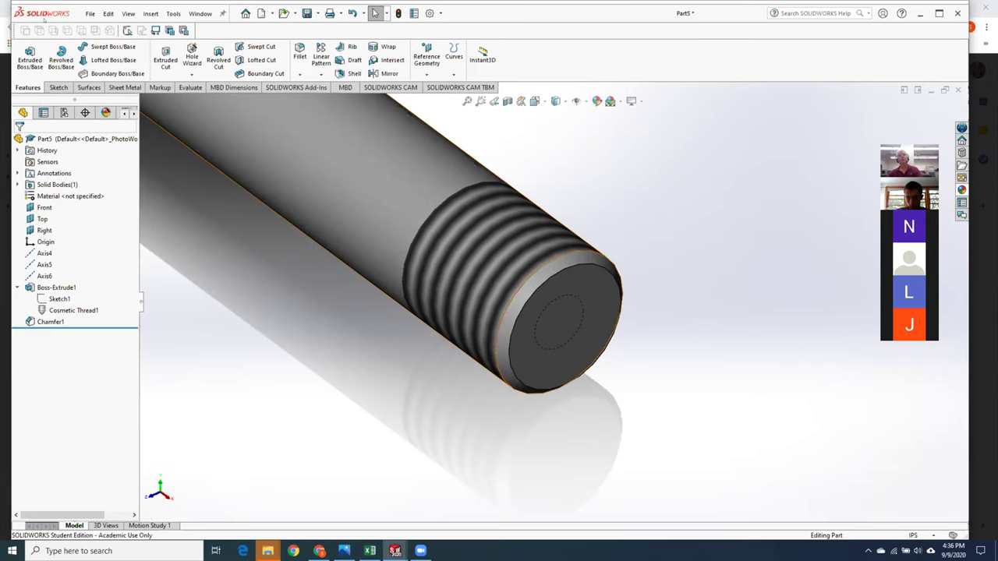
# Step: Switch to the browser and open the MEE120 course syllabus to review the class topics and homework due dates
pyautogui.hotkey('alt', 'Tab')
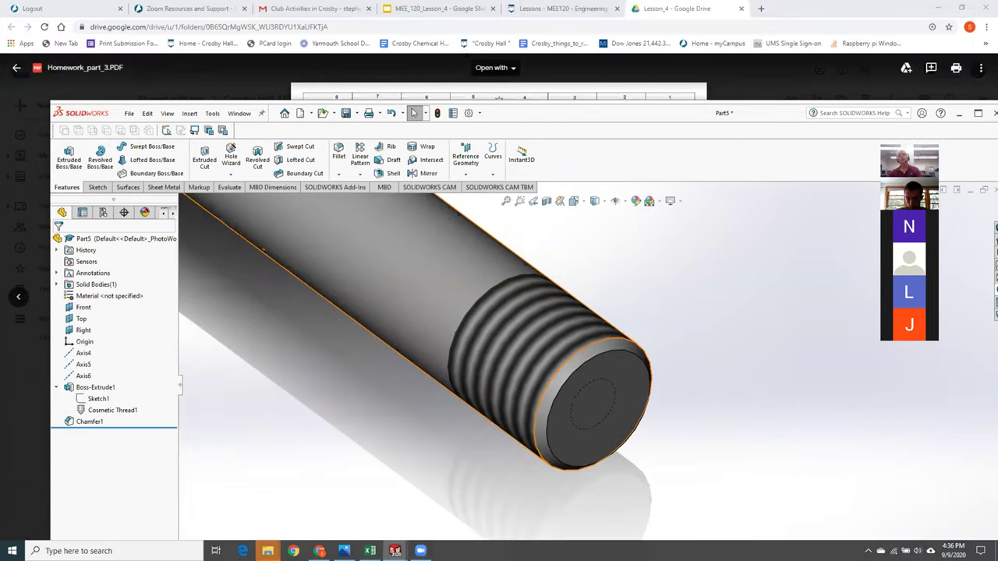
pyautogui.click(552, 9)
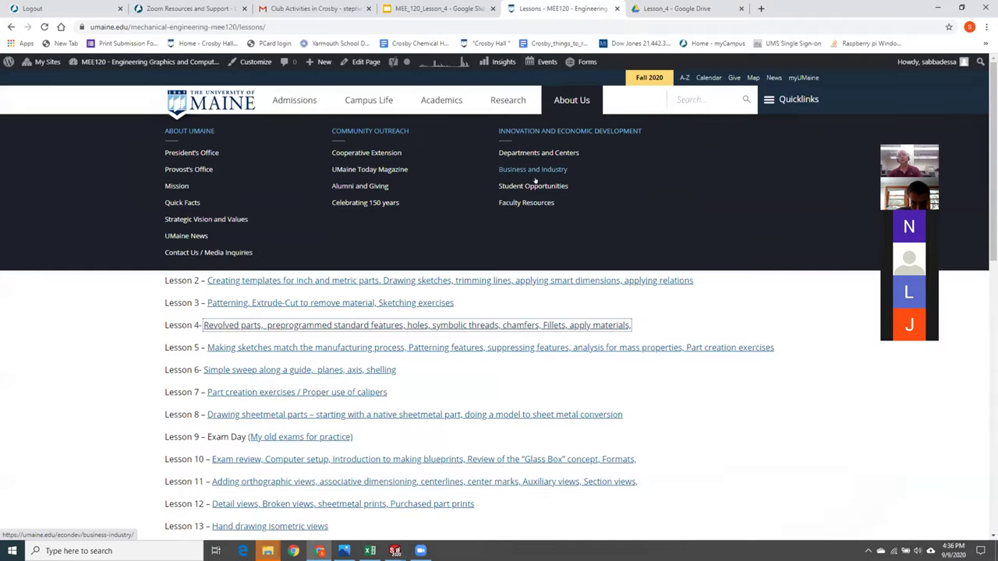
pyautogui.click(449, 200)
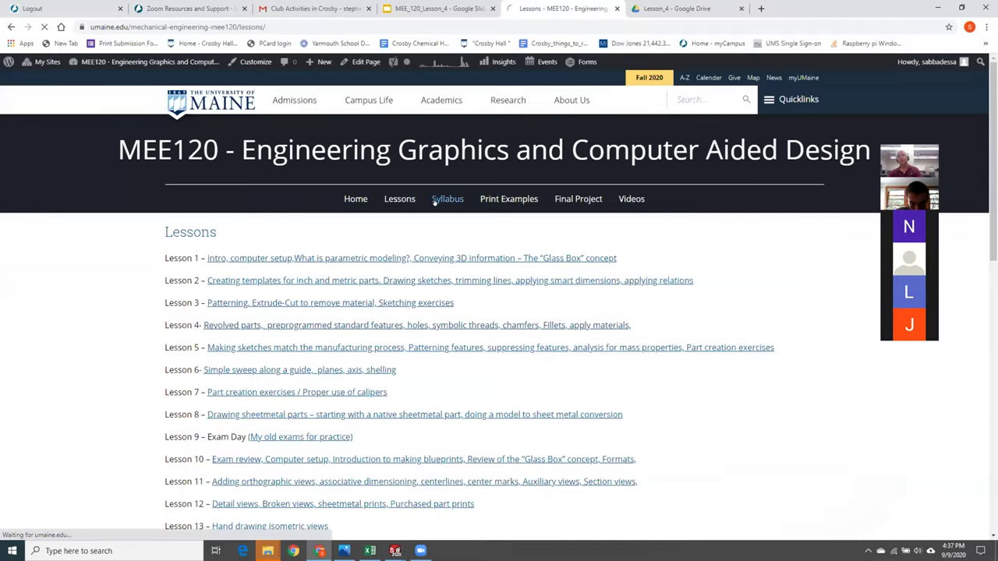
pyautogui.scroll(-6, 555, 331)
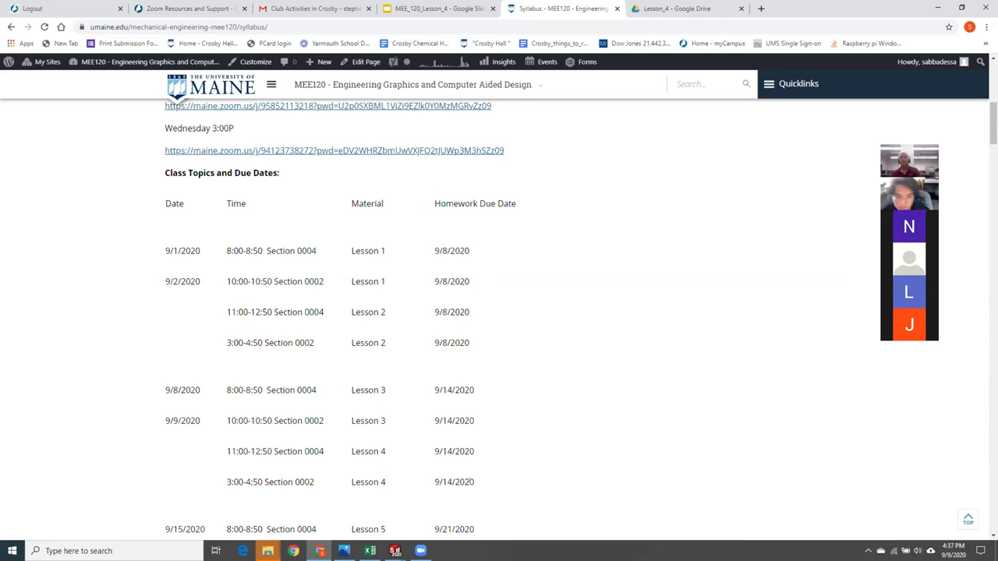
# Step: Switch back to Part5 in SOLIDWORKS and view the whole rod
pyautogui.click(396, 551)
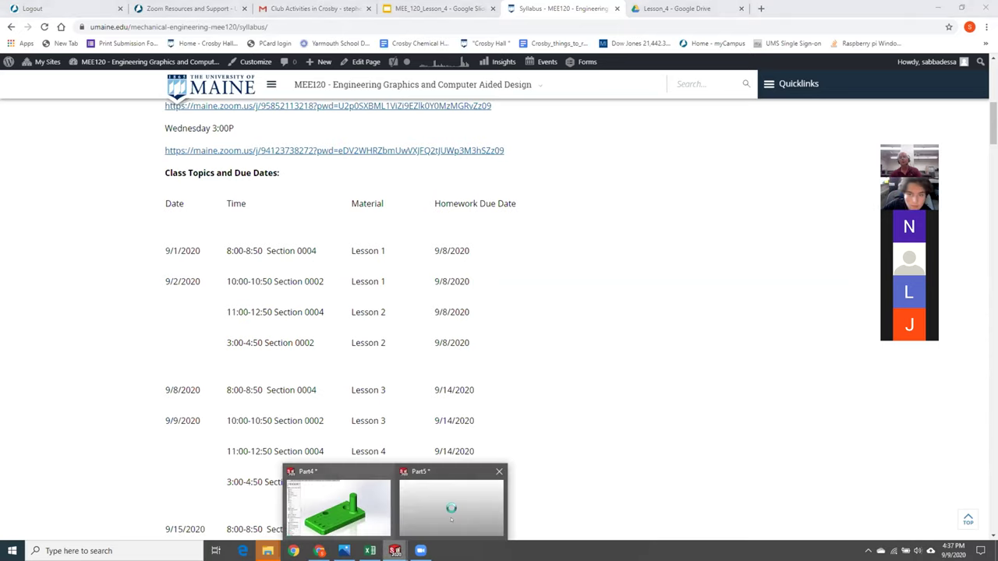
pyautogui.click(451, 505)
pyautogui.scroll(3, 417, 442)
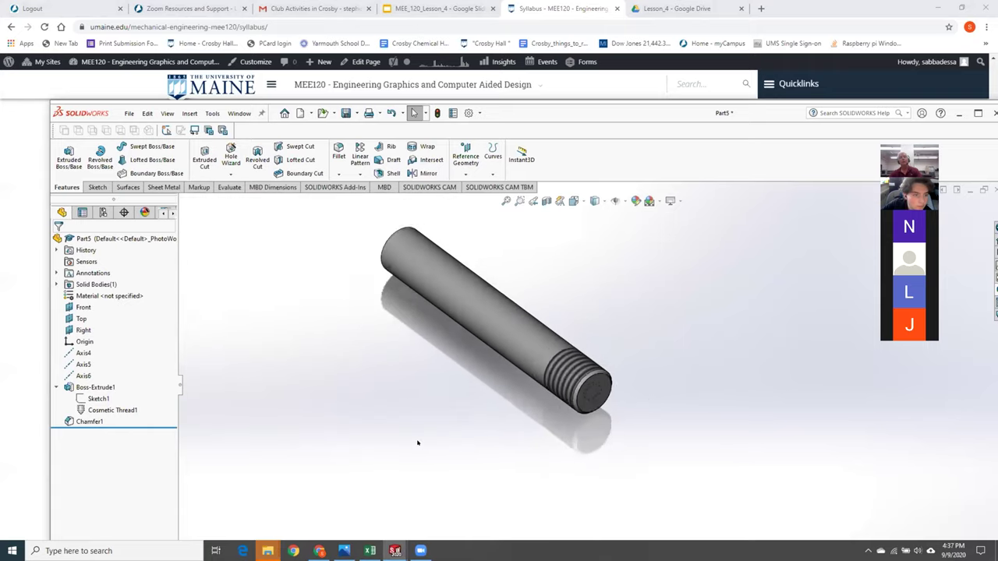
pyautogui.scroll(-3, 592, 286)
pyautogui.scroll(-1, 592, 287)
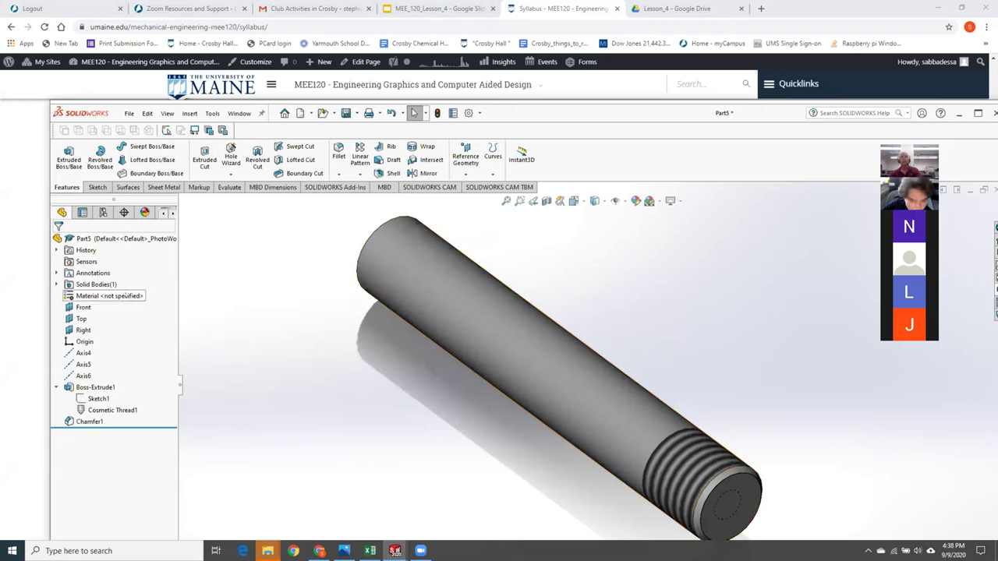
# Step: Assign the material 6061-T6 (SS) from the Aluminium Alloys category to the rod
pyautogui.rightClick(125, 297)
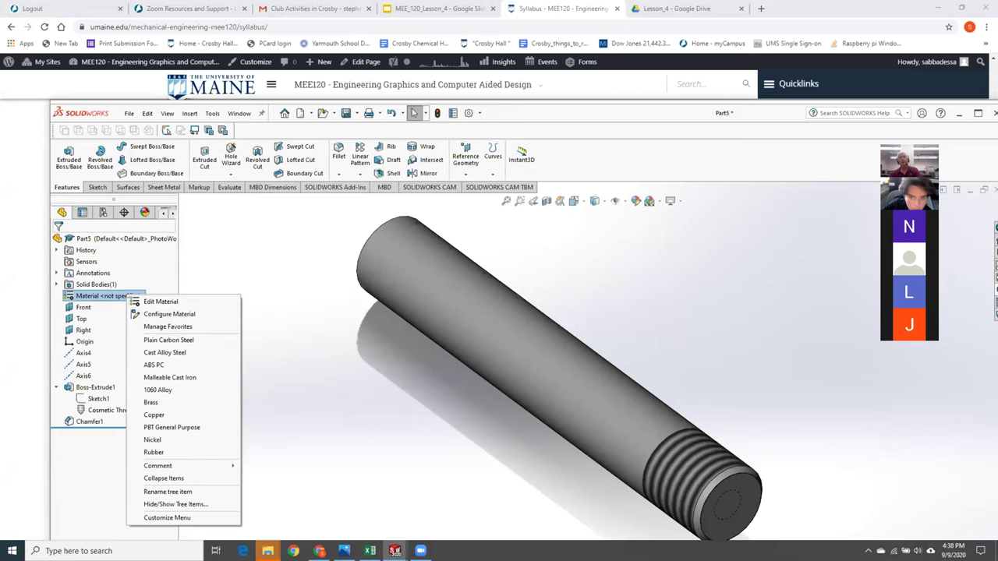
pyautogui.click(160, 301)
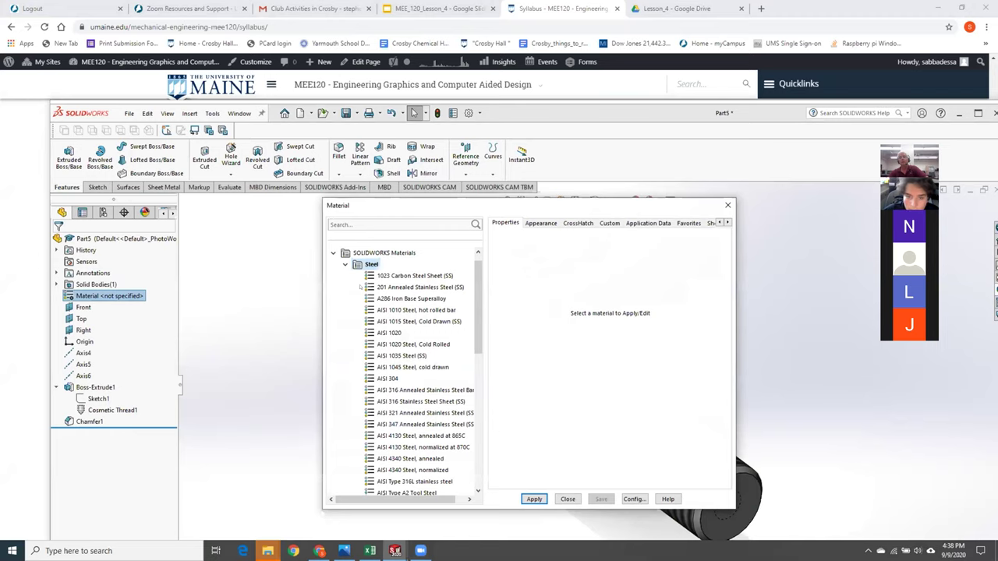
pyautogui.click(345, 264)
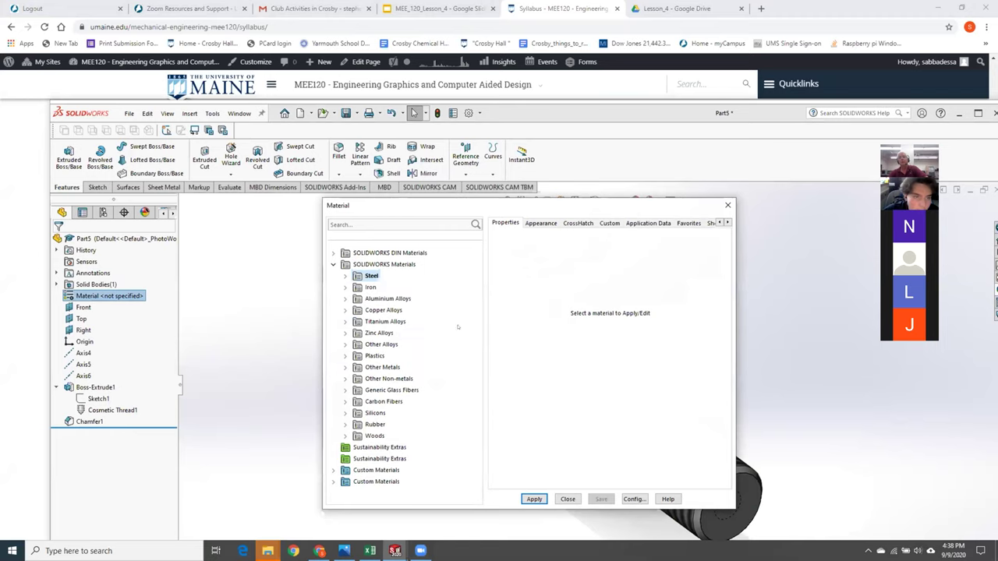
pyautogui.click(344, 298)
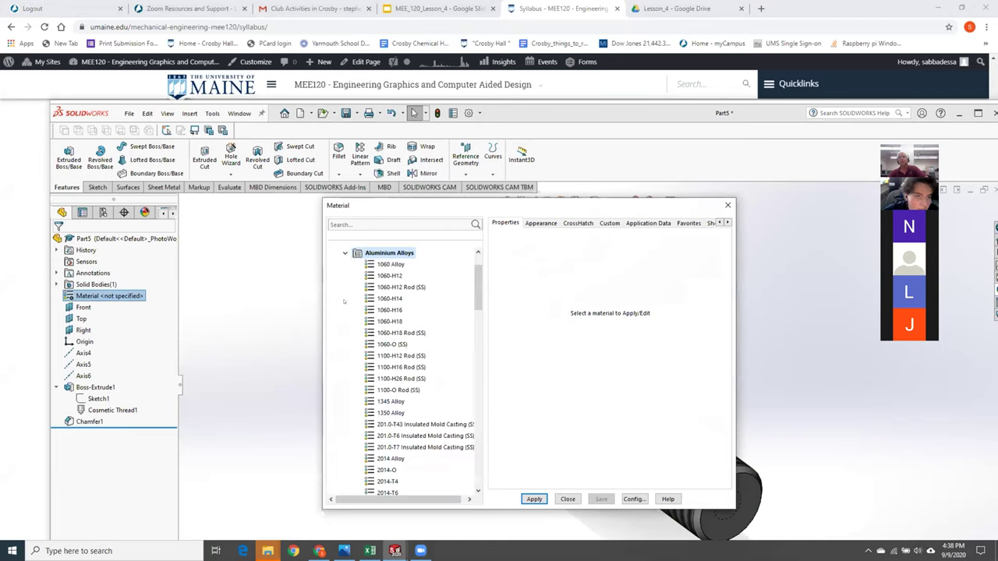
pyautogui.moveTo(478, 285); pyautogui.dragTo(494, 404)
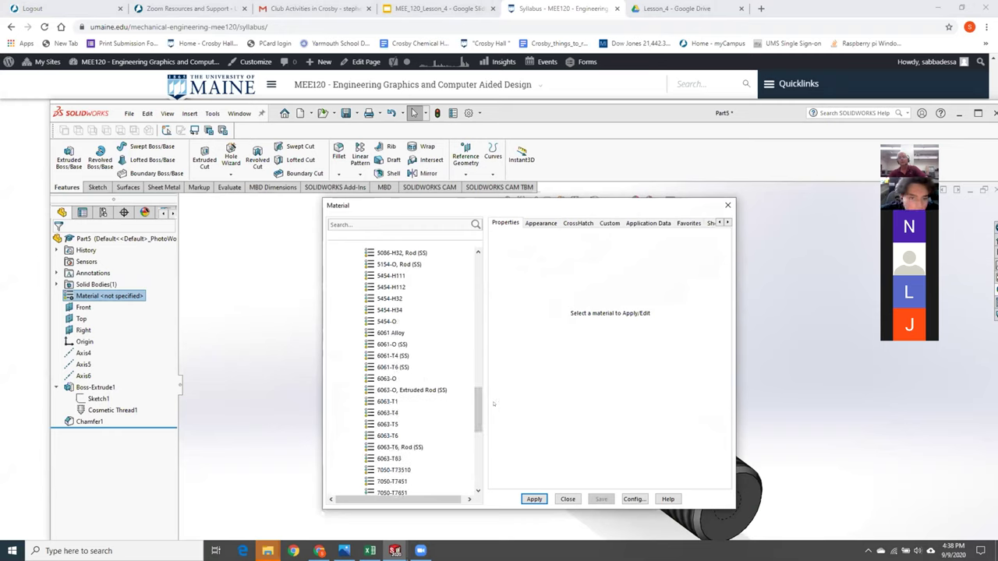
pyautogui.click(399, 367)
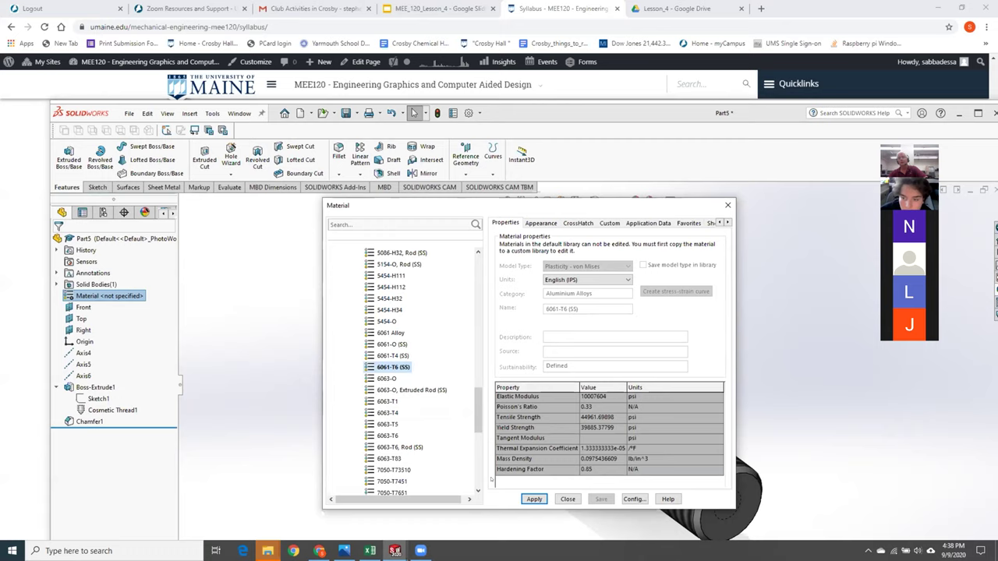
pyautogui.click(534, 499)
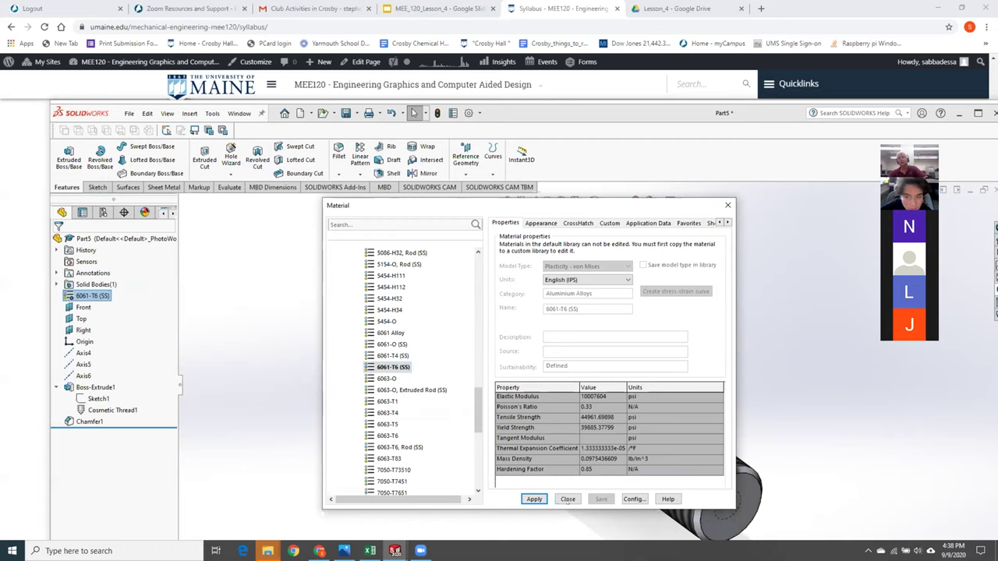
pyautogui.click(567, 499)
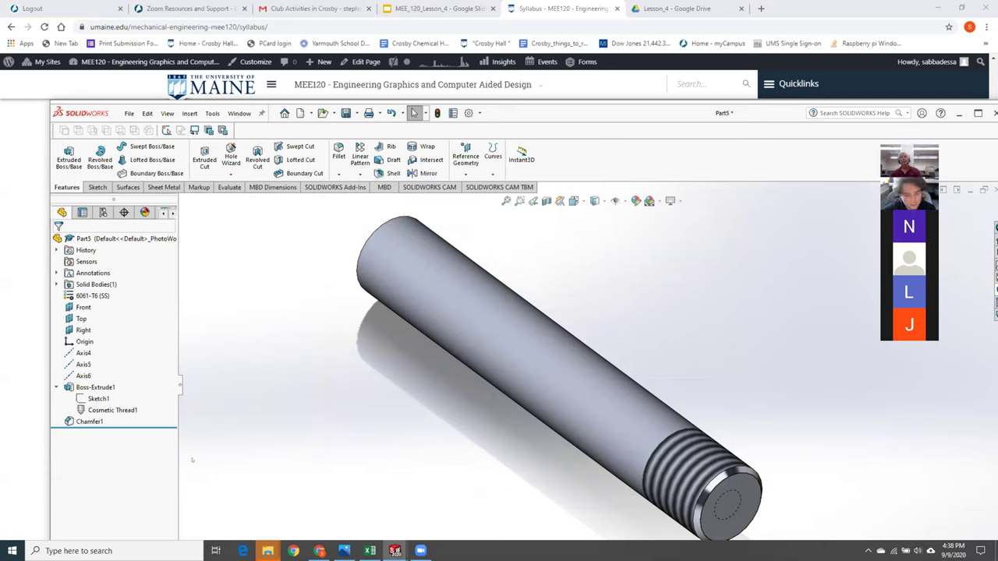
# Step: Delete the cosmetic thread from the rod's extrusion
pyautogui.rightClick(117, 410)
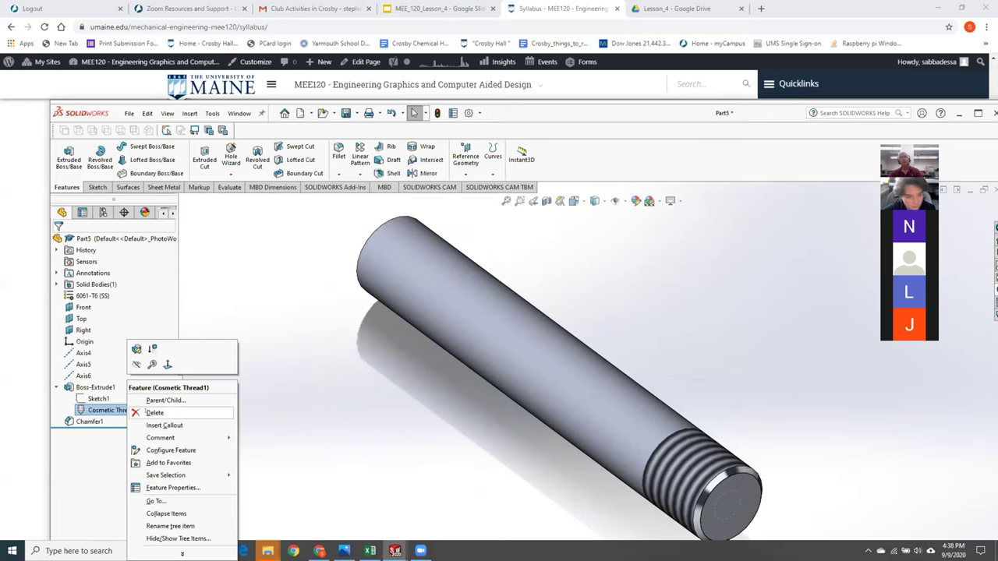
pyautogui.click(155, 412)
pyautogui.click(566, 225)
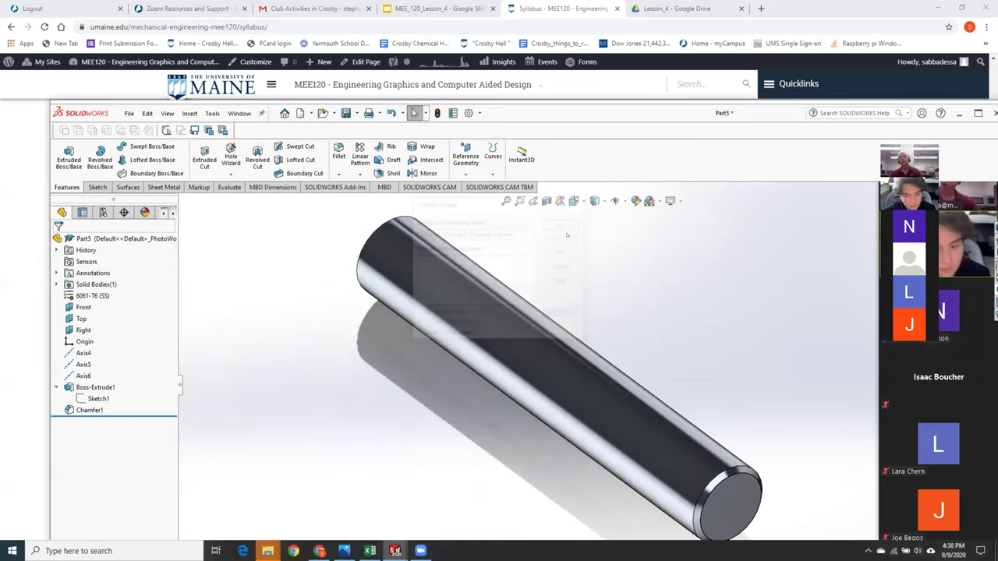
# Step: Insert a new cosmetic thread on the circular edge at the rod's chamfered end, using ANSI Inch machine threads of size 1/2-13
pyautogui.scroll(3, 759, 404)
pyautogui.scroll(-6, 740, 437)
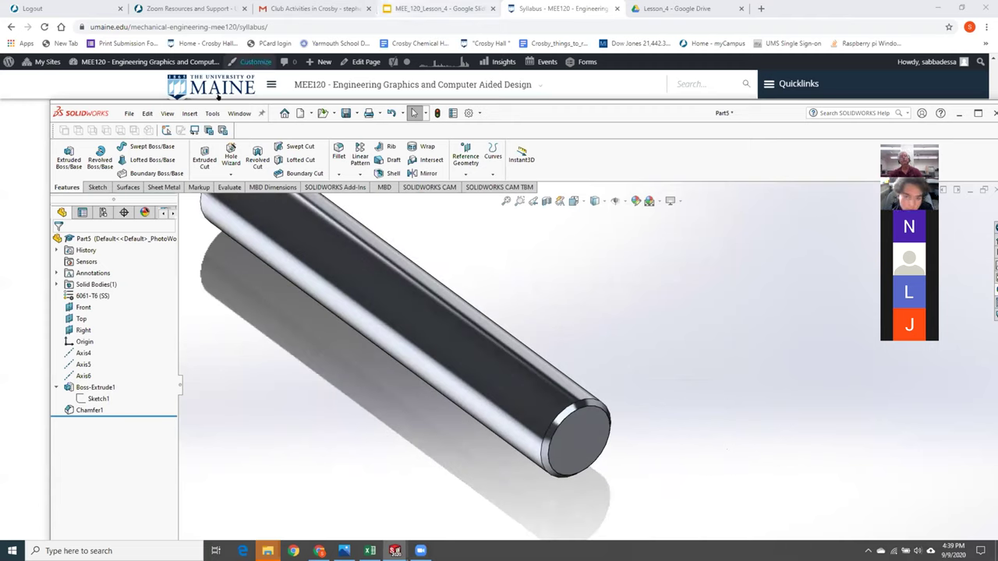
pyautogui.click(190, 113)
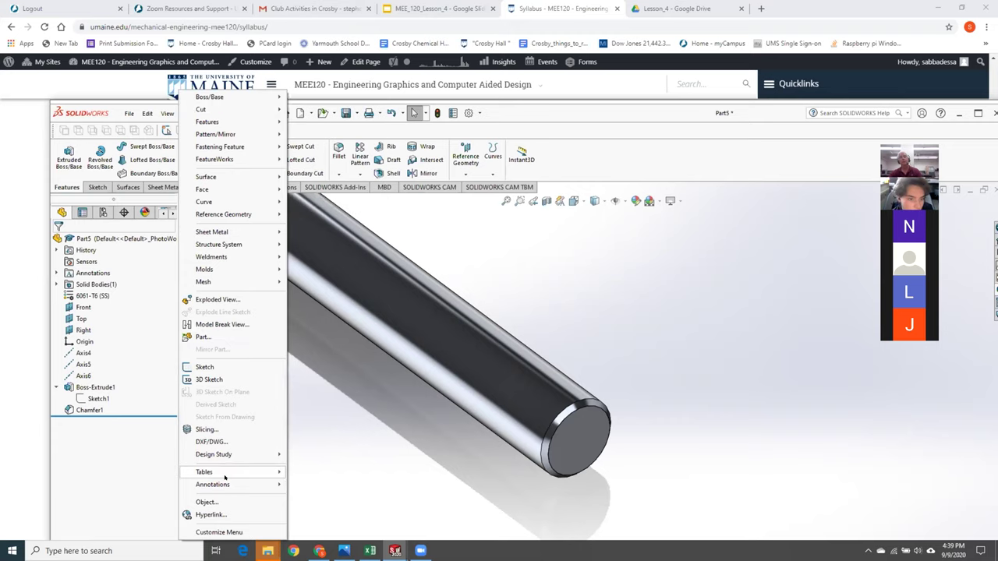
pyautogui.moveTo(228, 484)
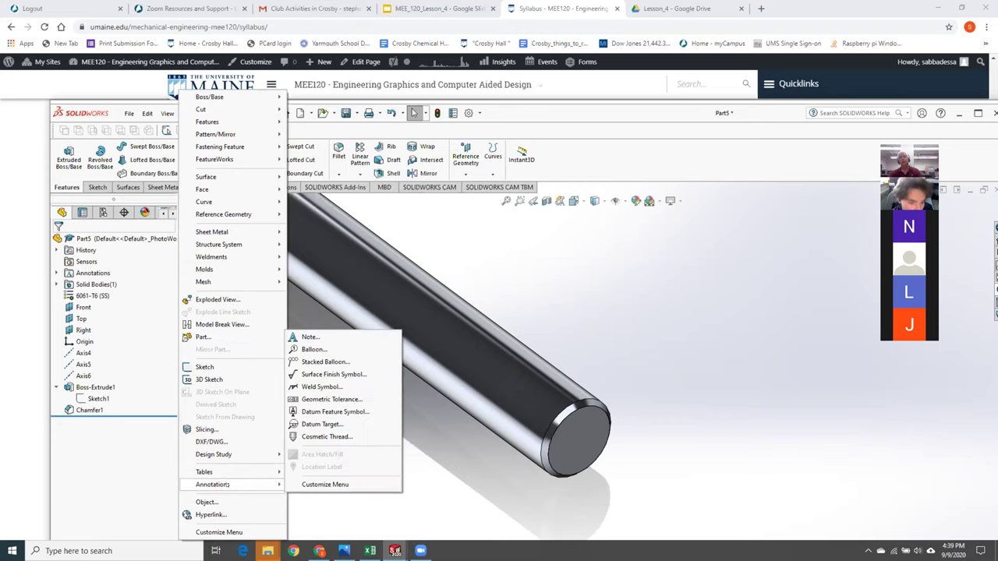
pyautogui.click(377, 436)
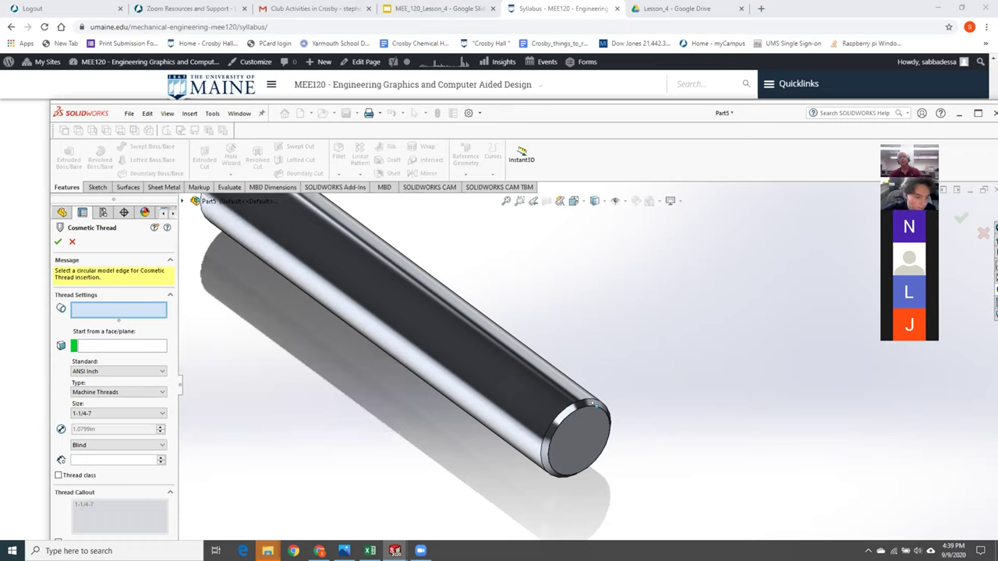
pyautogui.click(594, 403)
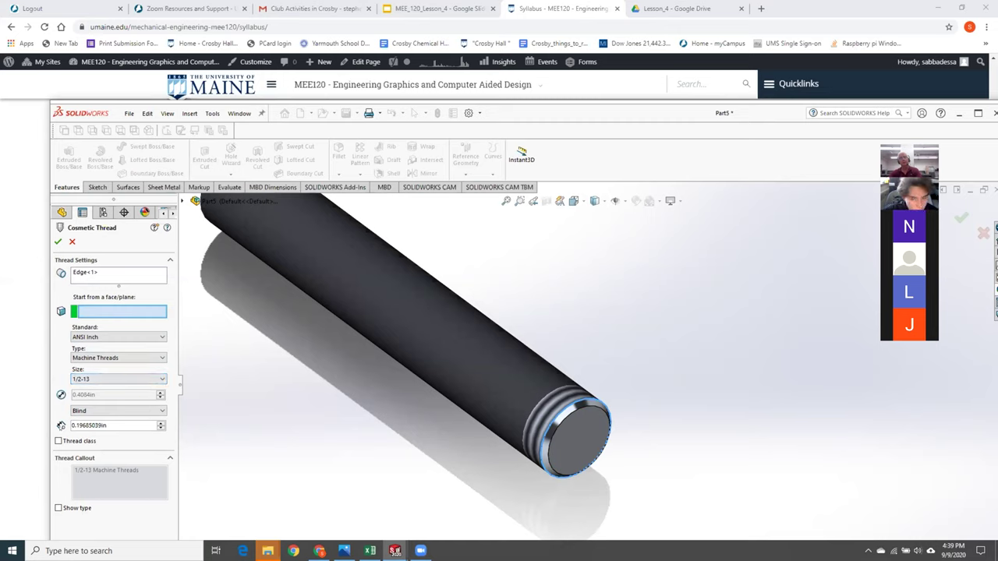
# Step: Set the new thread's blind depth to 0.5 in and accept the cosmetic thread
pyautogui.doubleClick(147, 426)
pyautogui.write('.5')
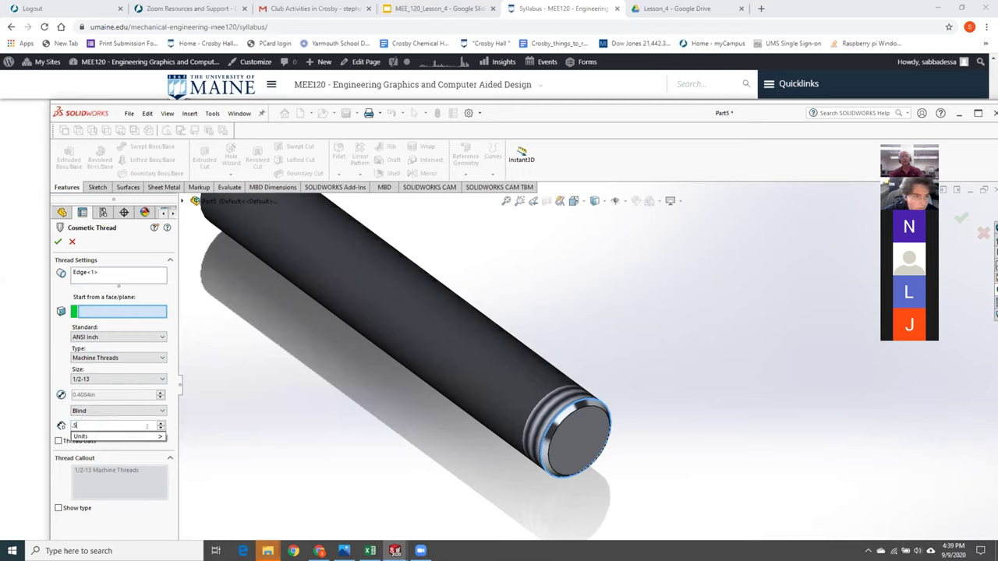
pyautogui.write('in')
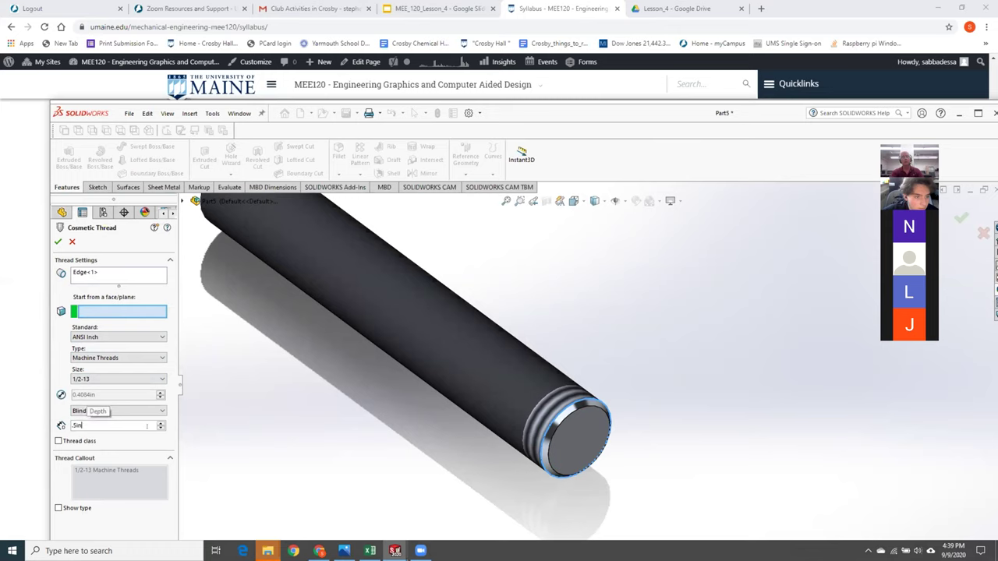
pyautogui.press('Return')
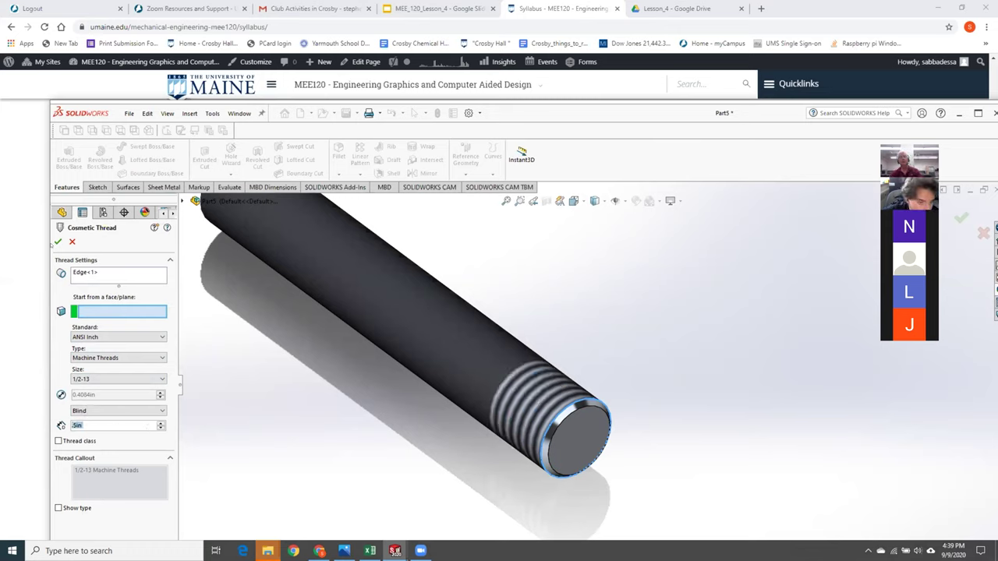
pyautogui.click(57, 242)
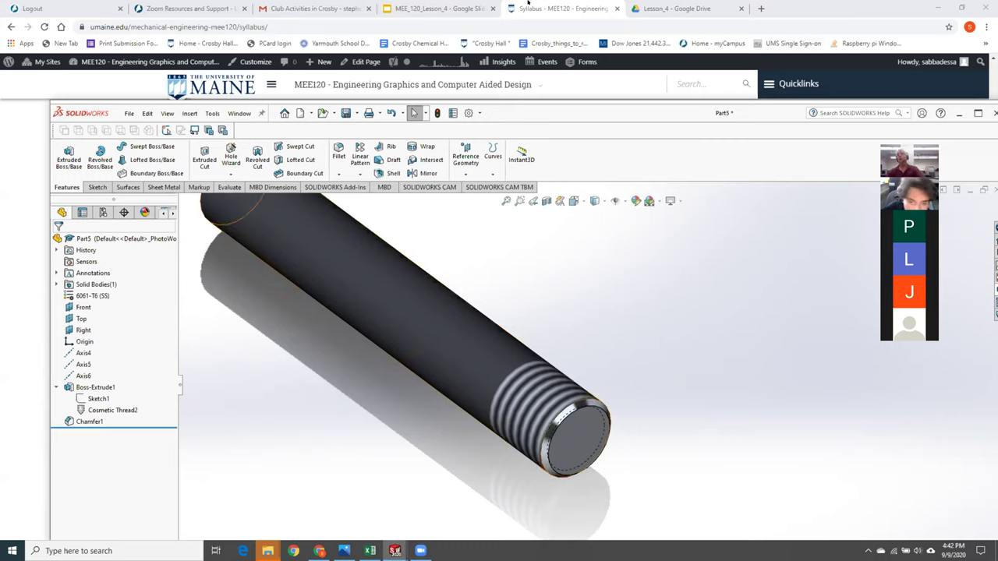
# Step: Maximize the SOLIDWORKS window with the gear part on the newly shared screen
pyautogui.click(528, 3)
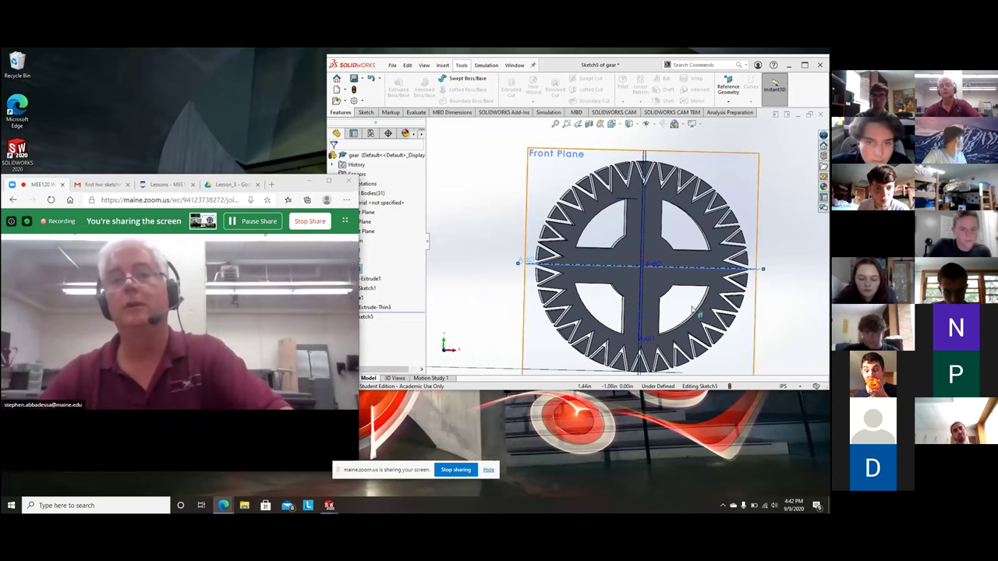
pyautogui.click(804, 65)
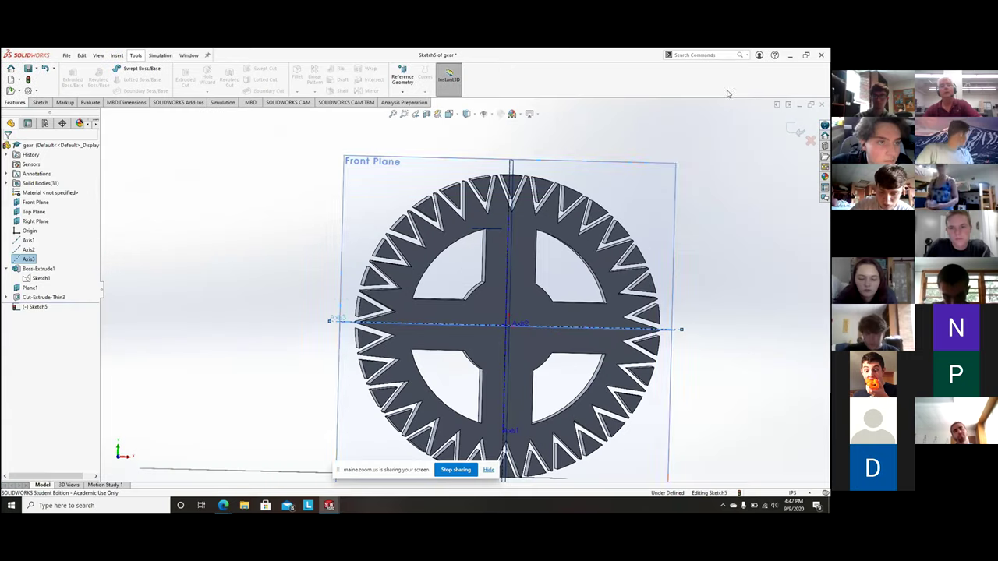
# Step: Exit the open Sketch5 of the gear part
pyautogui.scroll(2, 689, 281)
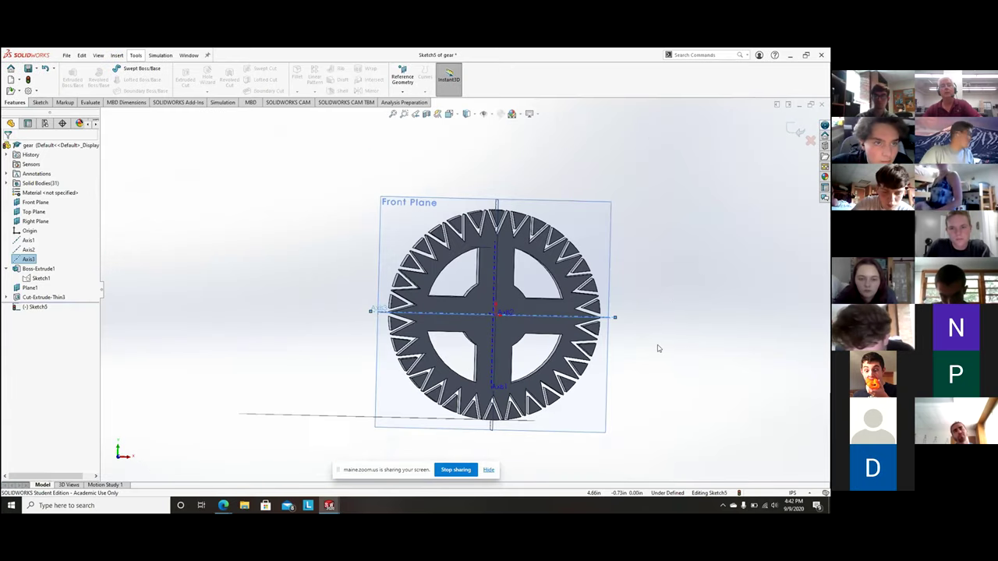
pyautogui.scroll(-3, 630, 325)
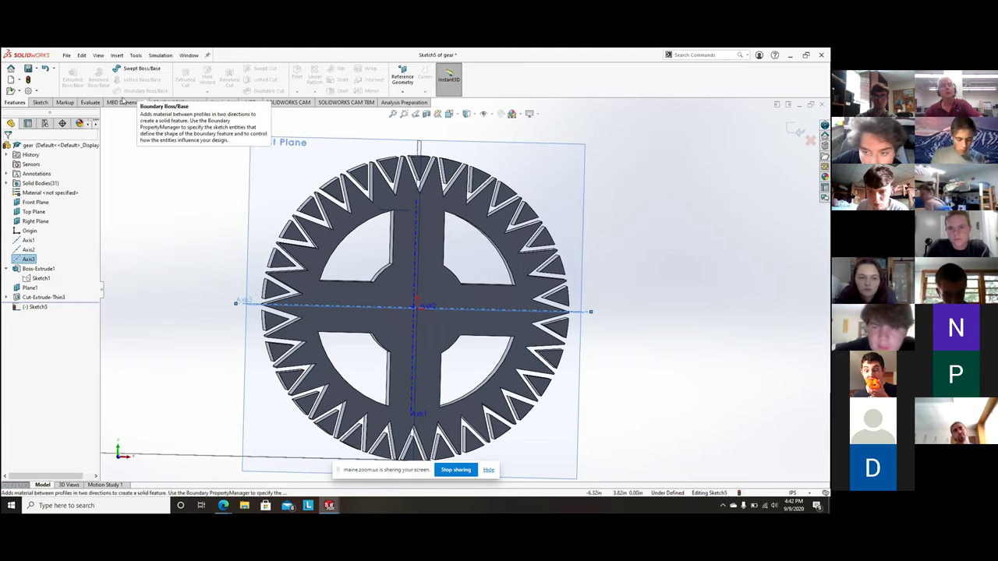
pyautogui.click(41, 103)
pyautogui.click(68, 75)
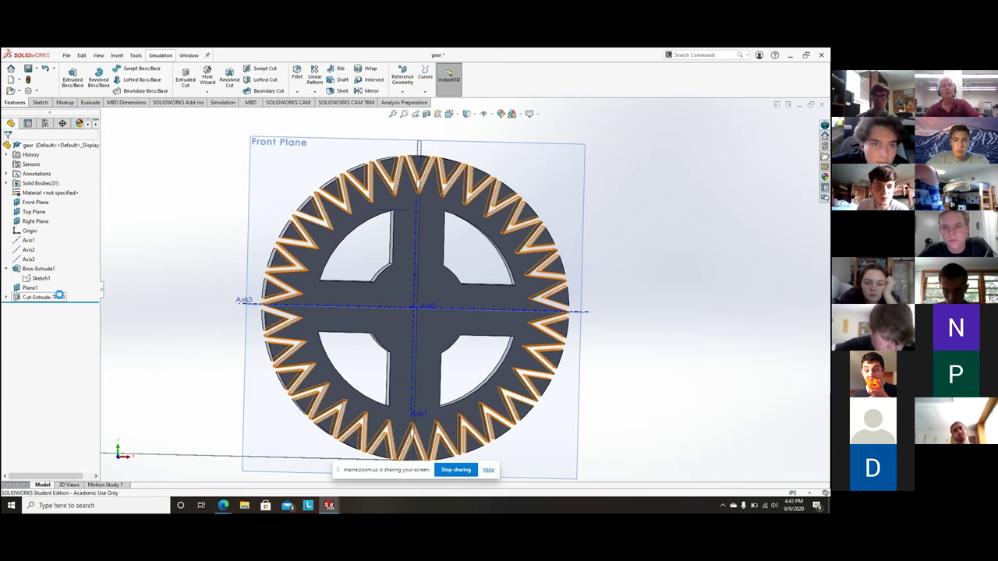
# Step: Open Sketch3, the zigzag tooth profile under the Cut-Extrude-Thin3 feature, for editing
pyautogui.click(61, 297)
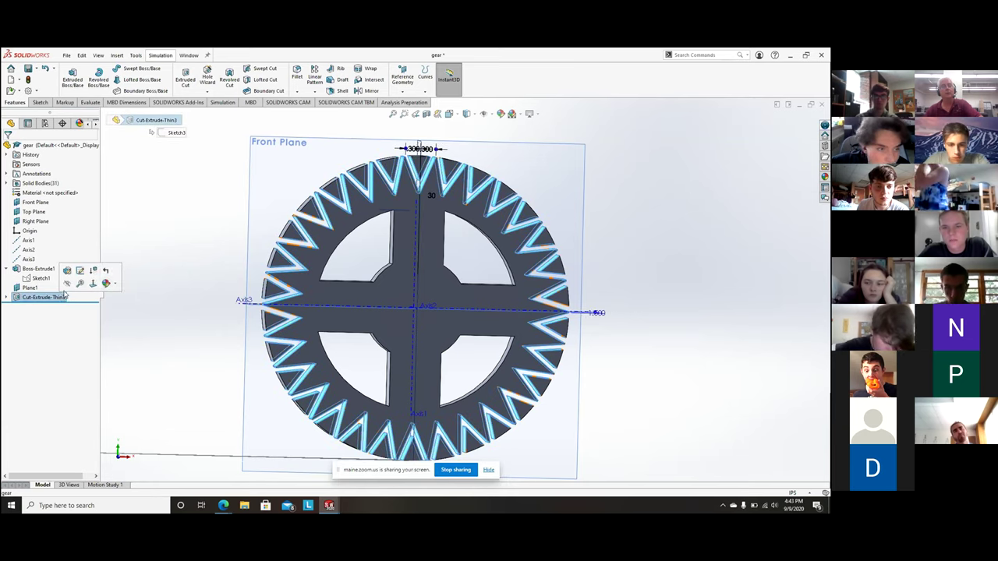
pyautogui.click(6, 297)
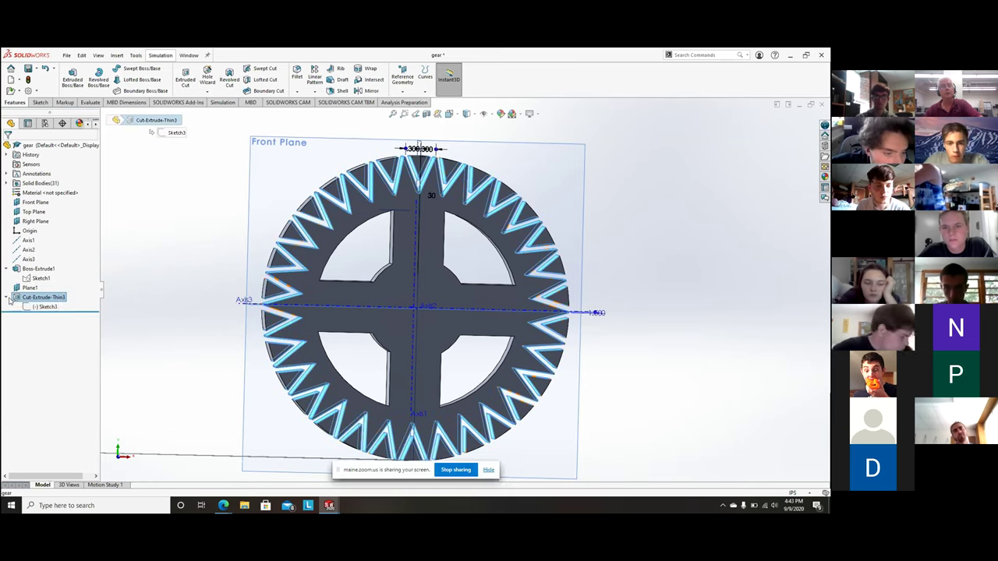
pyautogui.click(43, 307)
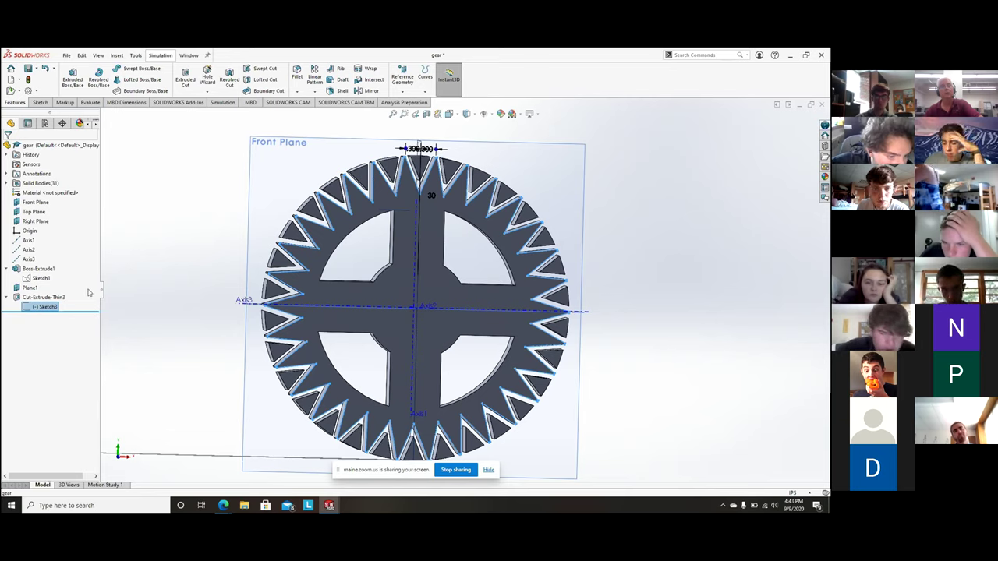
pyautogui.rightClick(50, 308)
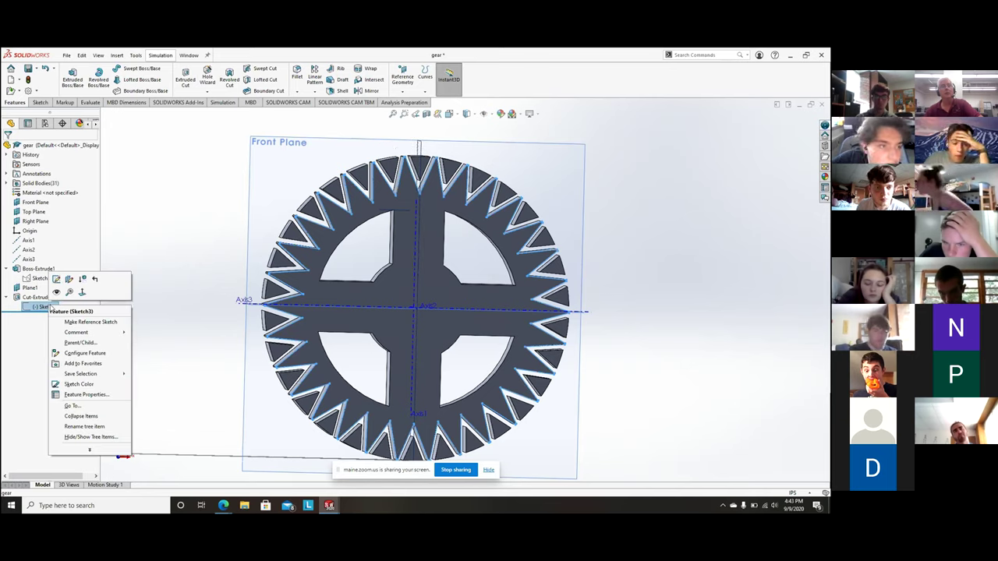
pyautogui.click(57, 279)
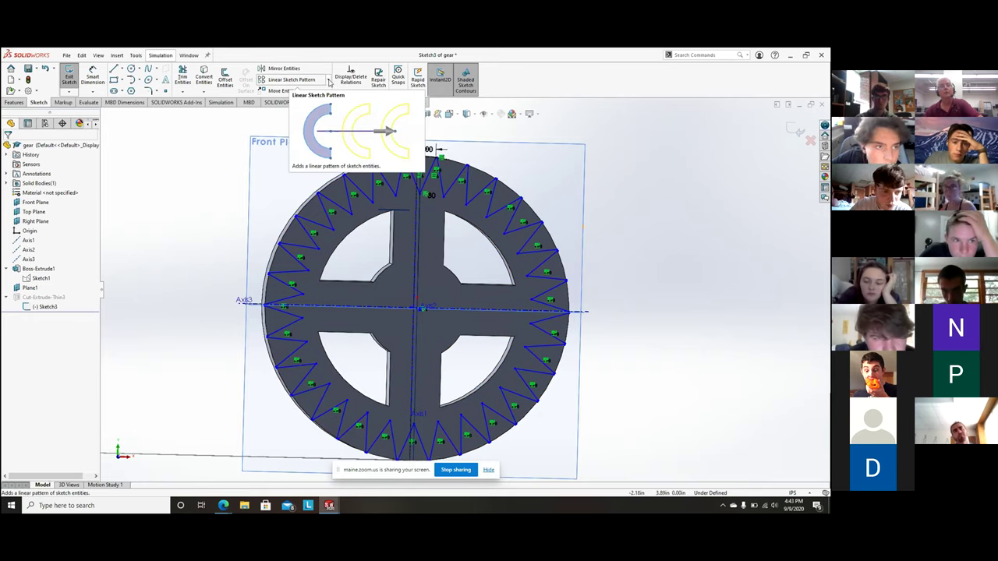
# Step: Sketch a circle of about 4.8 in radius around the gear, centred on the origin, and exit the sketch, rebuilding anyway
pyautogui.click(131, 69)
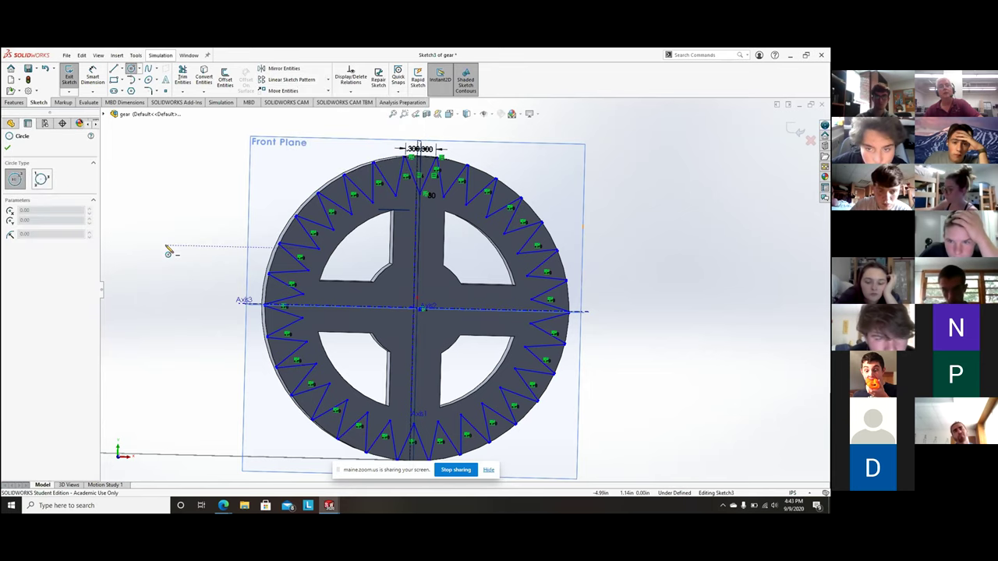
pyautogui.scroll(4, 175, 243)
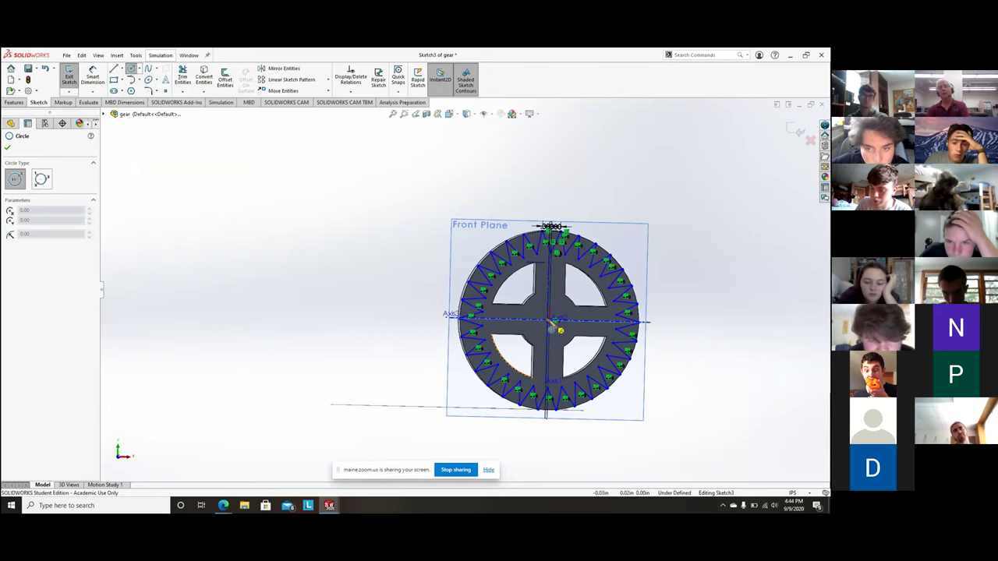
pyautogui.click(550, 320)
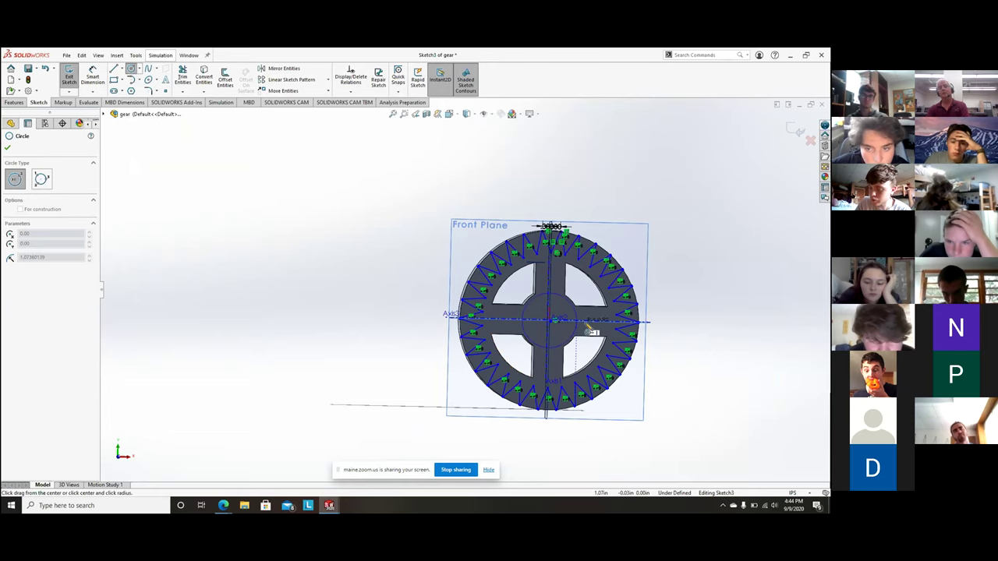
pyautogui.click(693, 350)
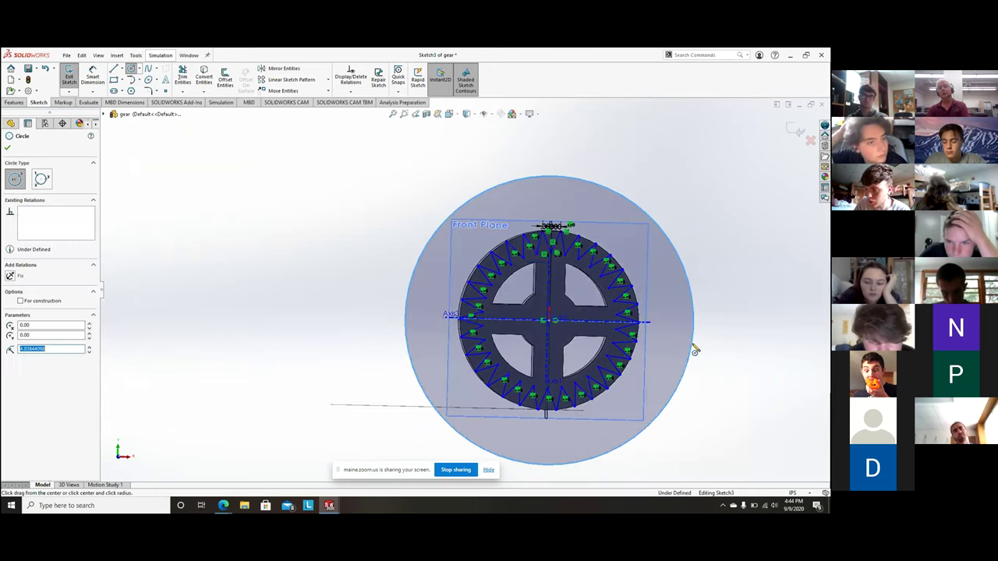
pyautogui.click(694, 350)
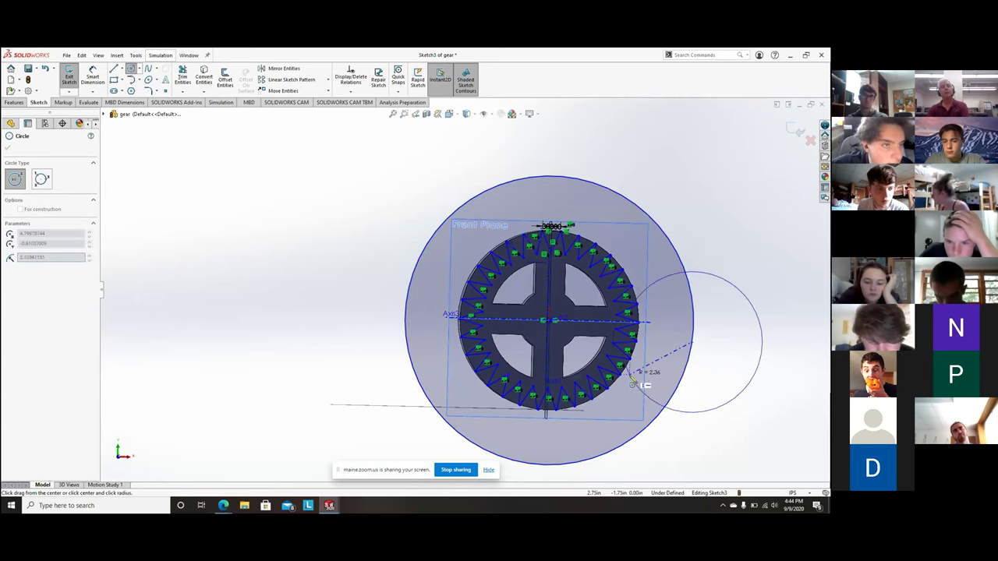
pyautogui.press('Escape')
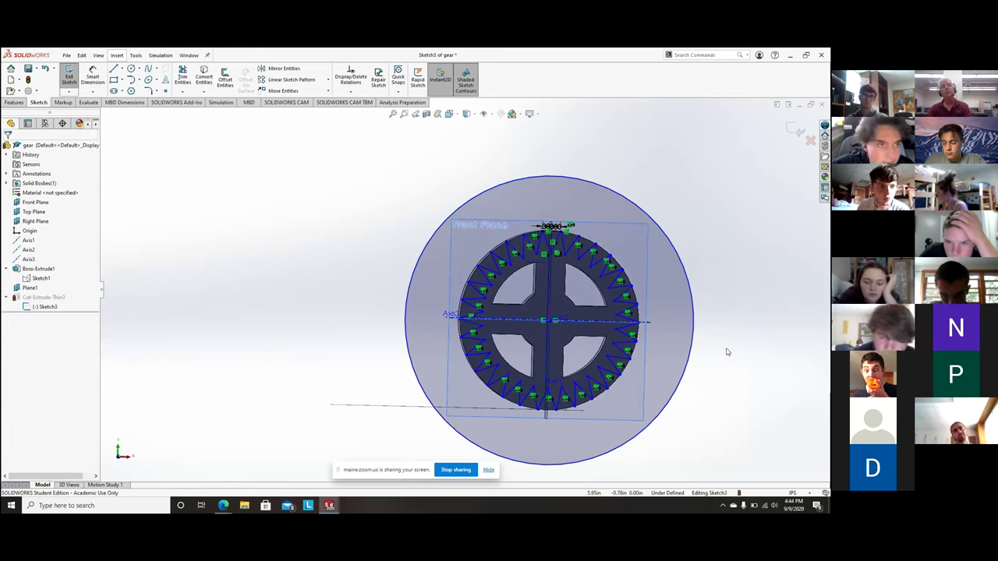
pyautogui.click(69, 74)
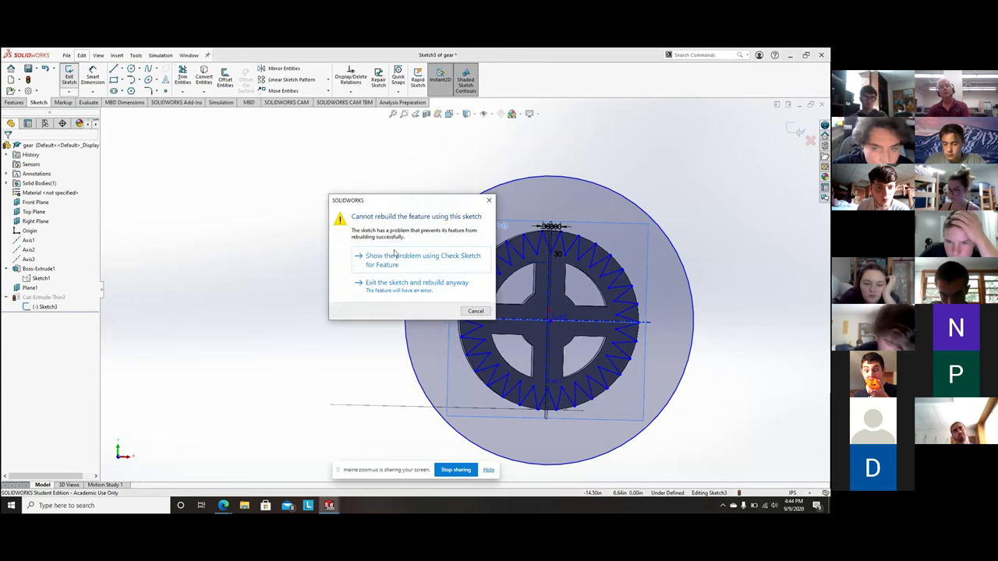
pyautogui.click(422, 284)
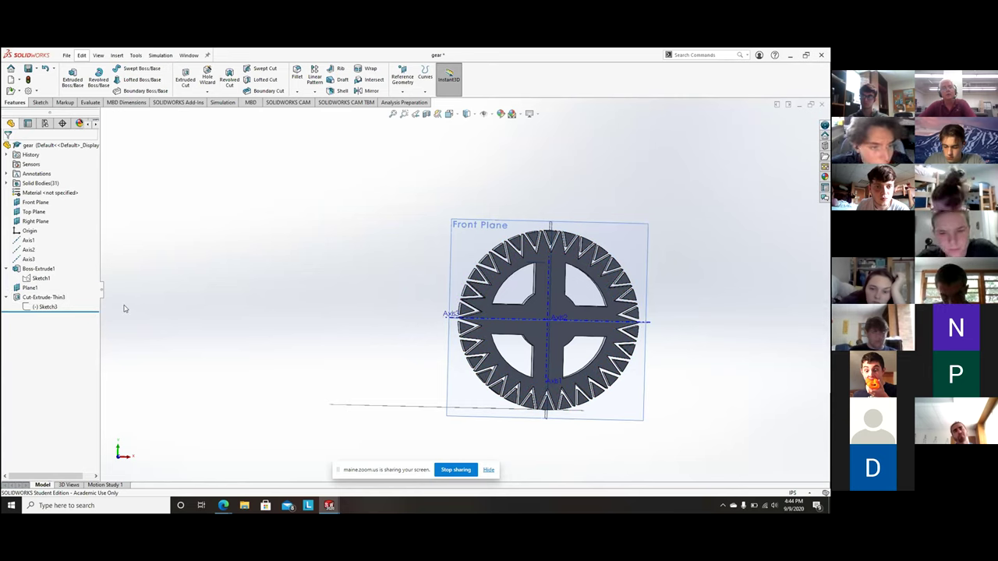
# Step: Try to set the thin-feature thickness of the zigzag tooth cut to 0
pyautogui.rightClick(58, 299)
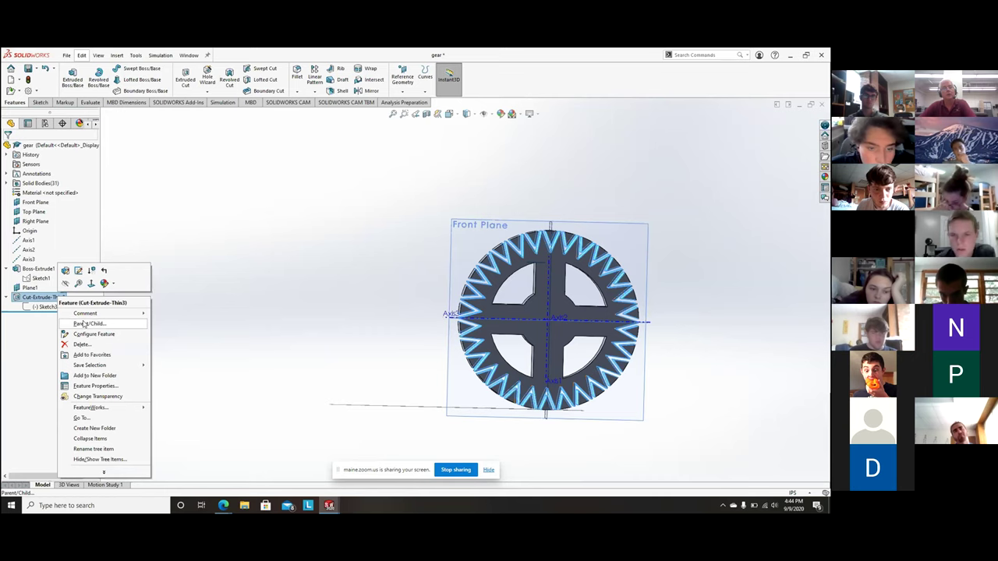
pyautogui.click(67, 271)
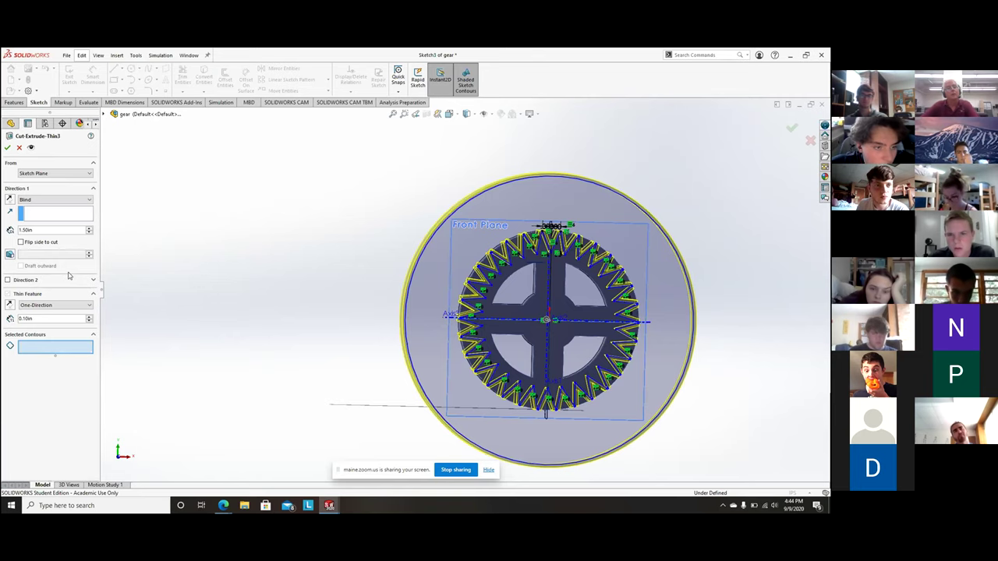
pyautogui.scroll(3, 470, 328)
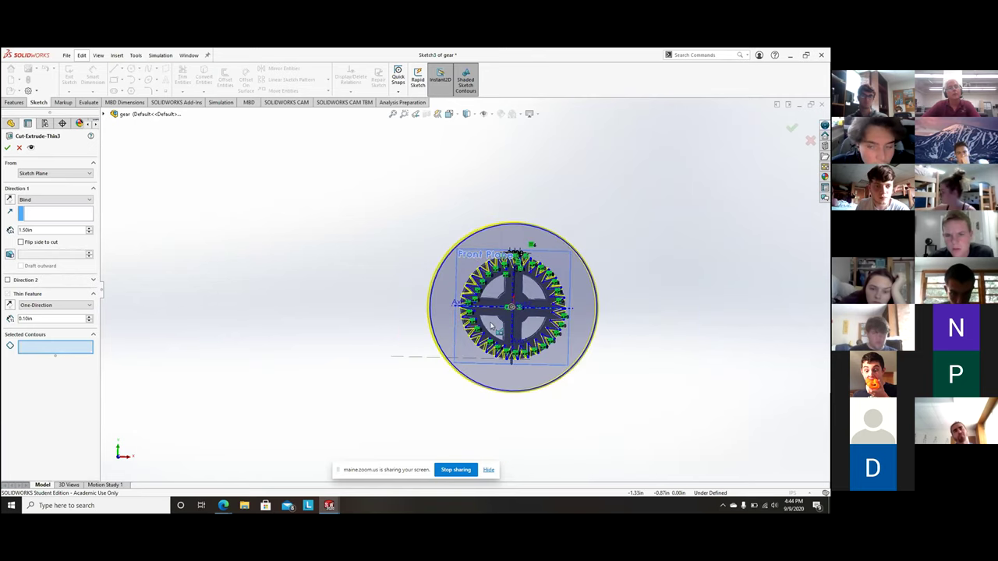
pyautogui.scroll(-5, 491, 329)
pyautogui.scroll(-5, 411, 299)
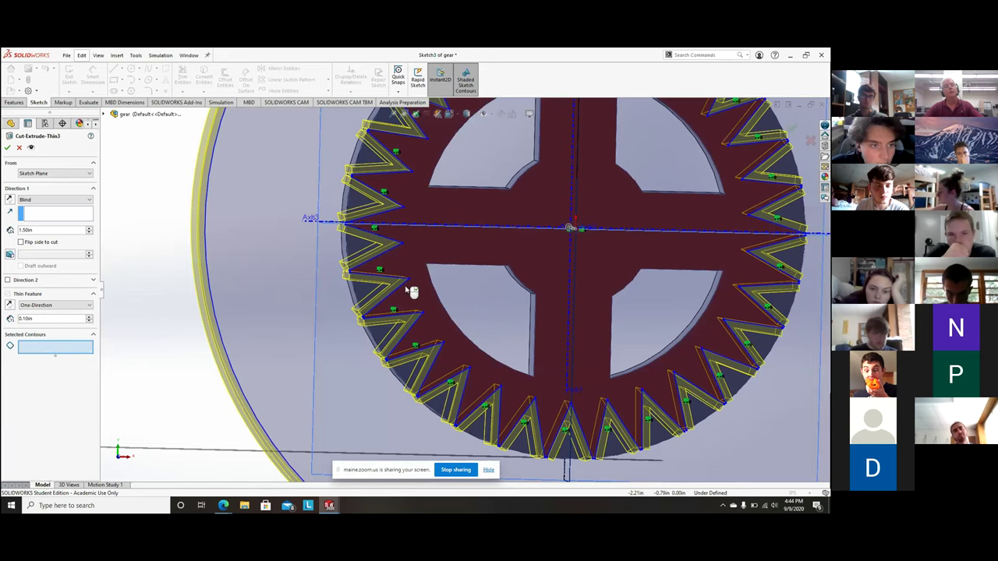
pyautogui.scroll(3, 411, 299)
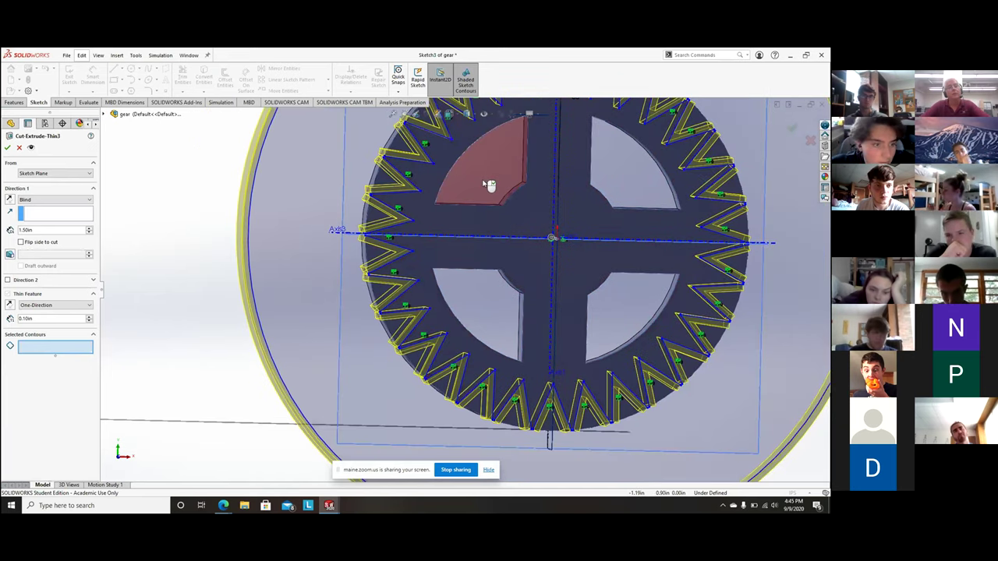
pyautogui.scroll(-3, 483, 182)
pyautogui.scroll(4, 468, 178)
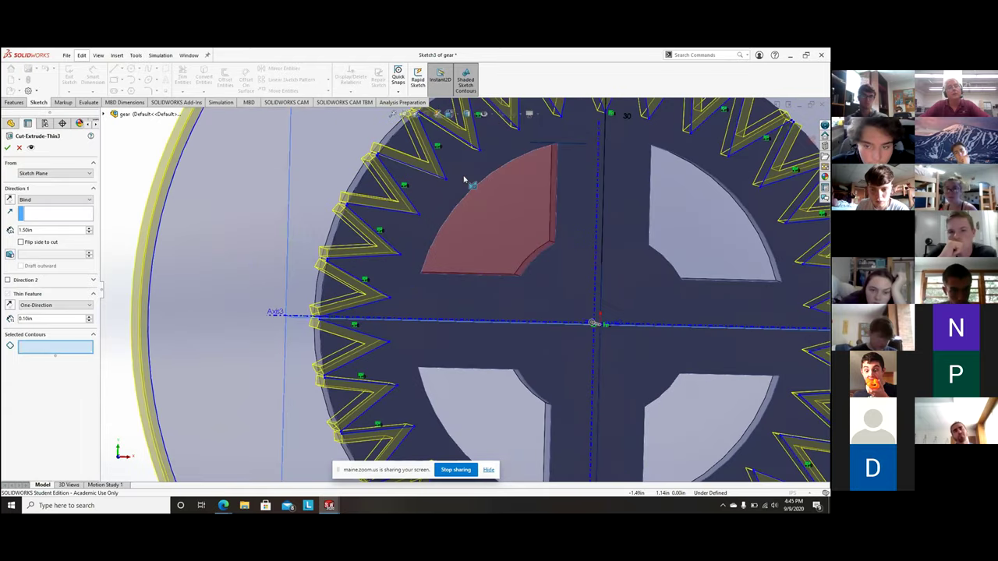
pyautogui.scroll(4, 465, 181)
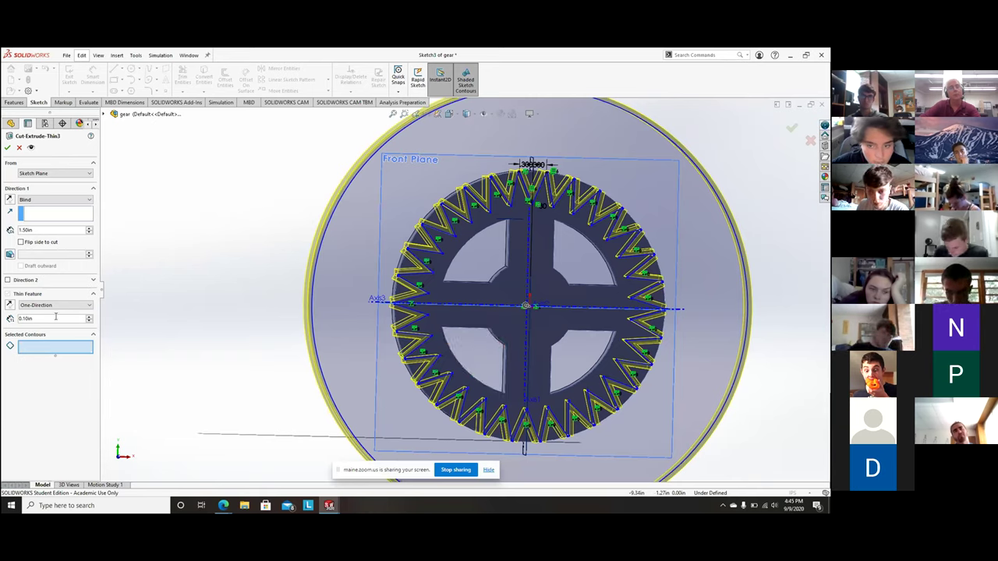
pyautogui.click(53, 319)
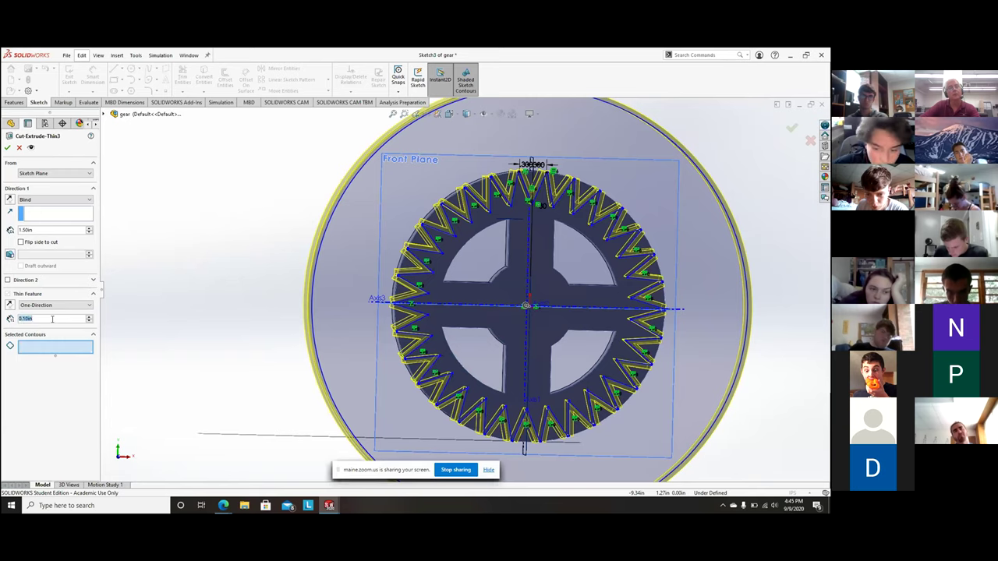
pyautogui.write('0')
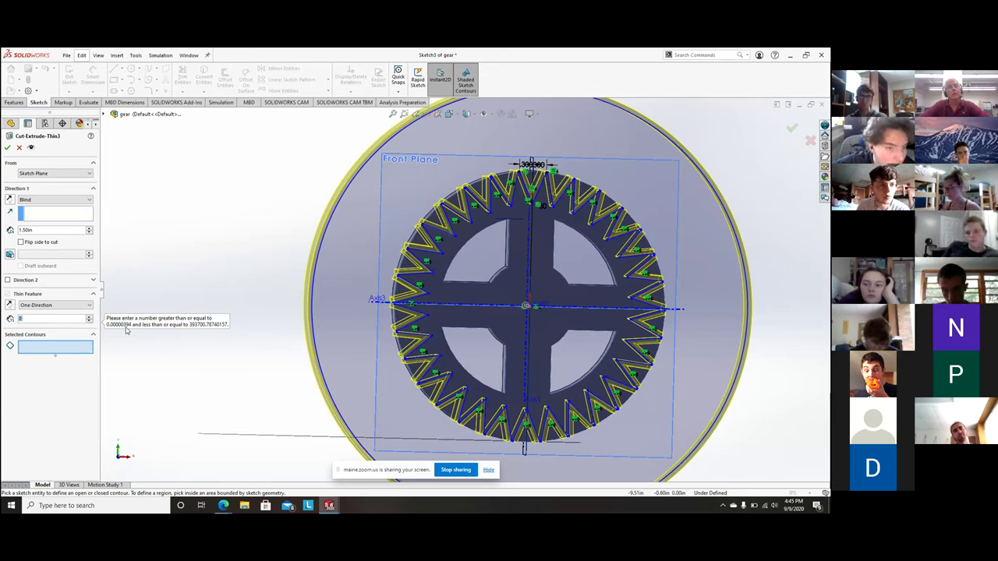
pyautogui.click(19, 149)
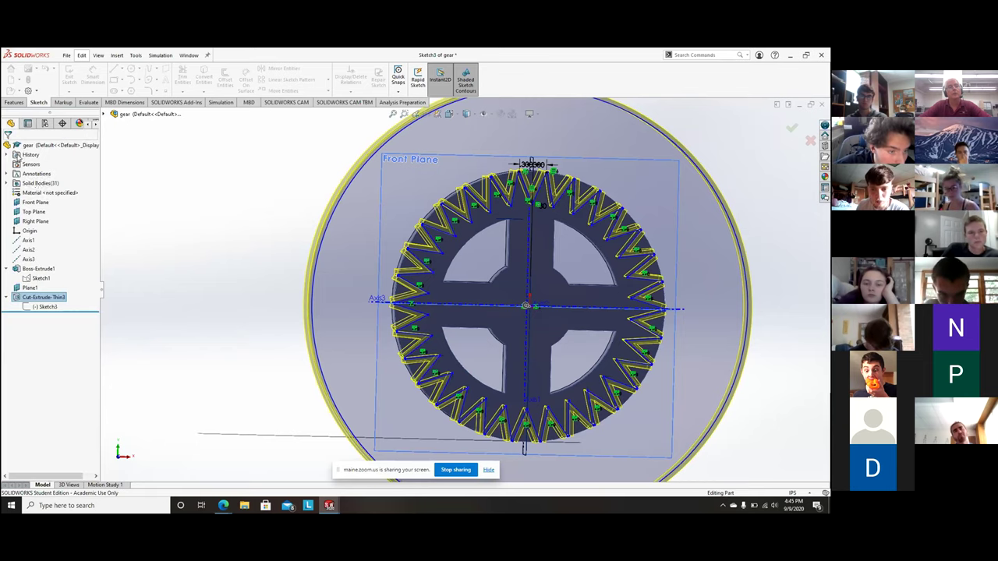
# Step: Delete the Cut-Extrude-Thin3 feature but keep its absorbed sketch
pyautogui.rightClick(56, 299)
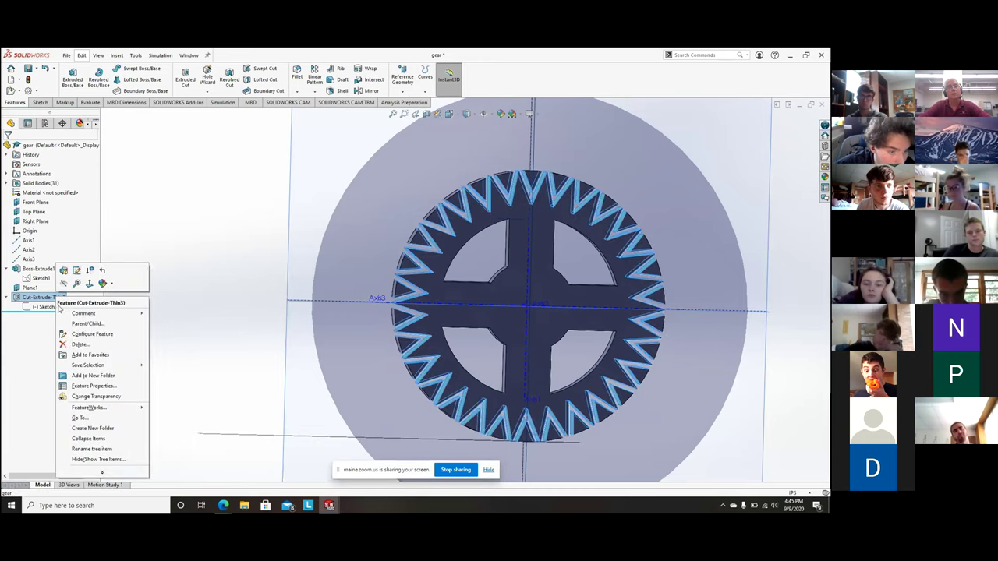
pyautogui.click(78, 345)
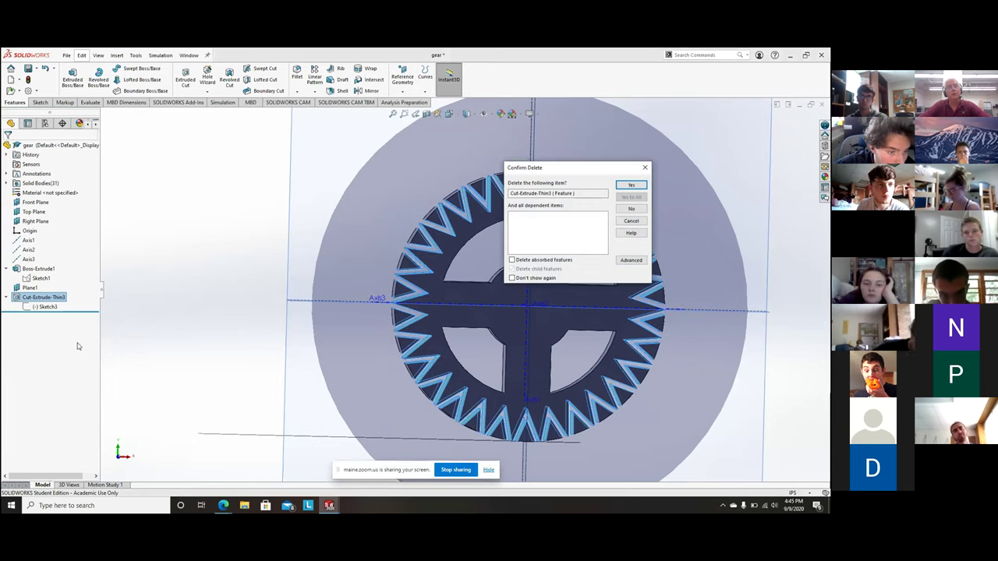
pyautogui.click(631, 186)
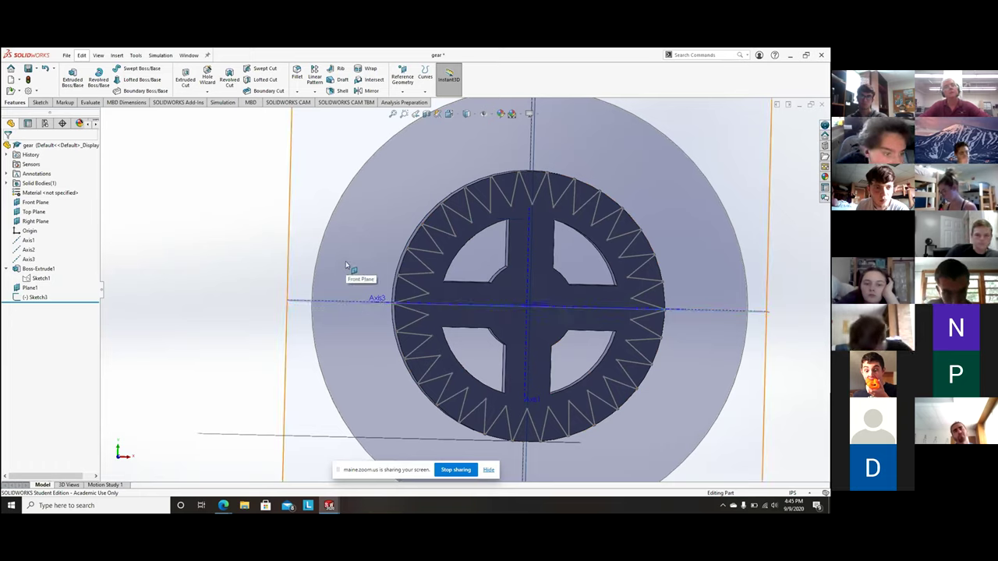
# Step: Try to cut the gear Through All with the zigzag tooth sketch and its outer circle, attempting to merge the open contours
pyautogui.scroll(-2, 423, 192)
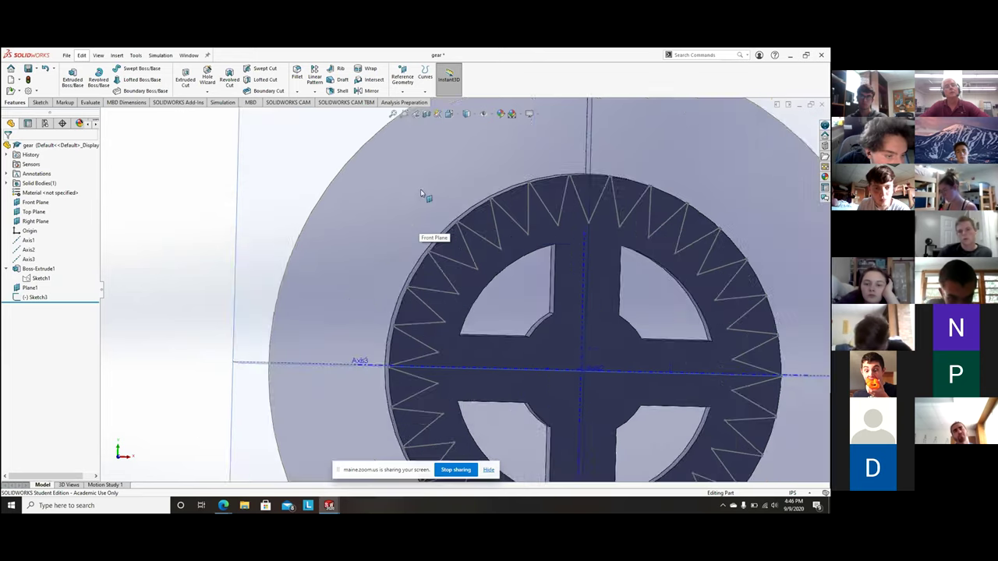
pyautogui.scroll(4, 478, 219)
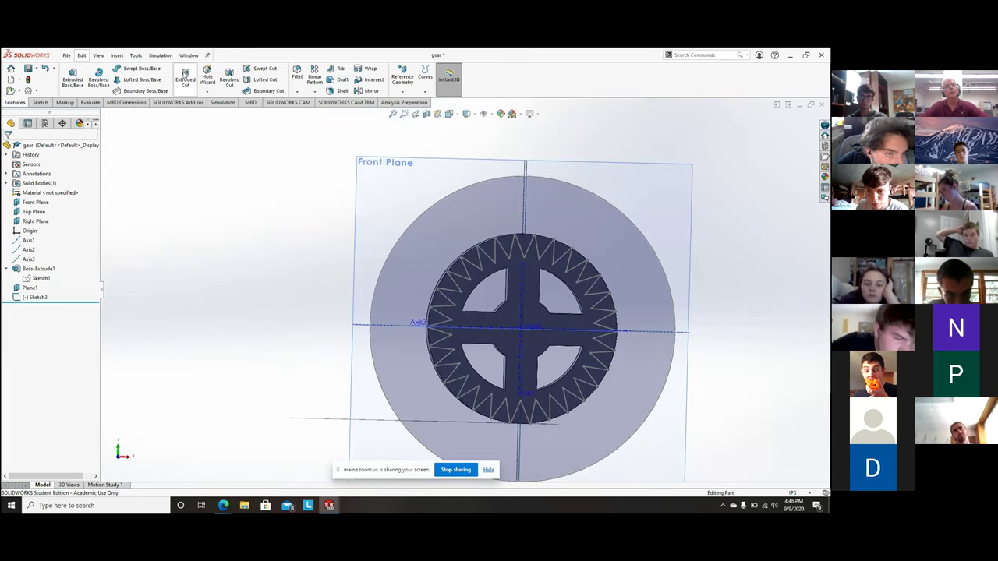
pyautogui.click(184, 75)
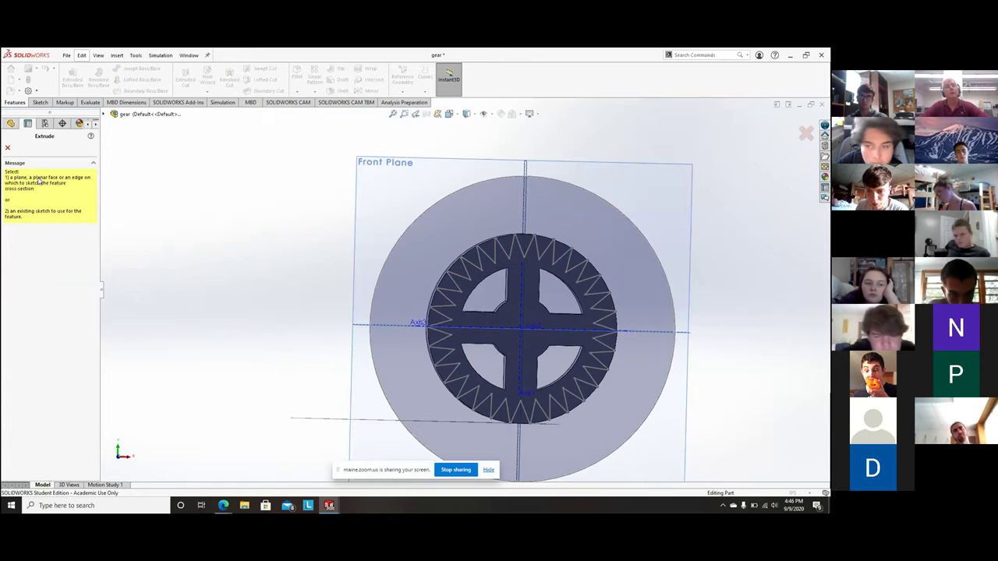
pyautogui.click(7, 148)
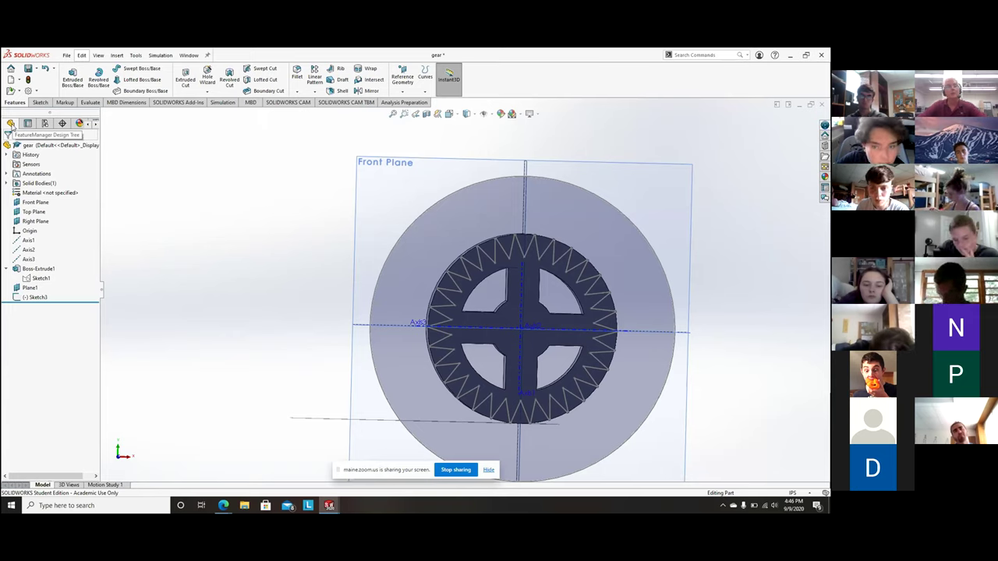
pyautogui.click(36, 296)
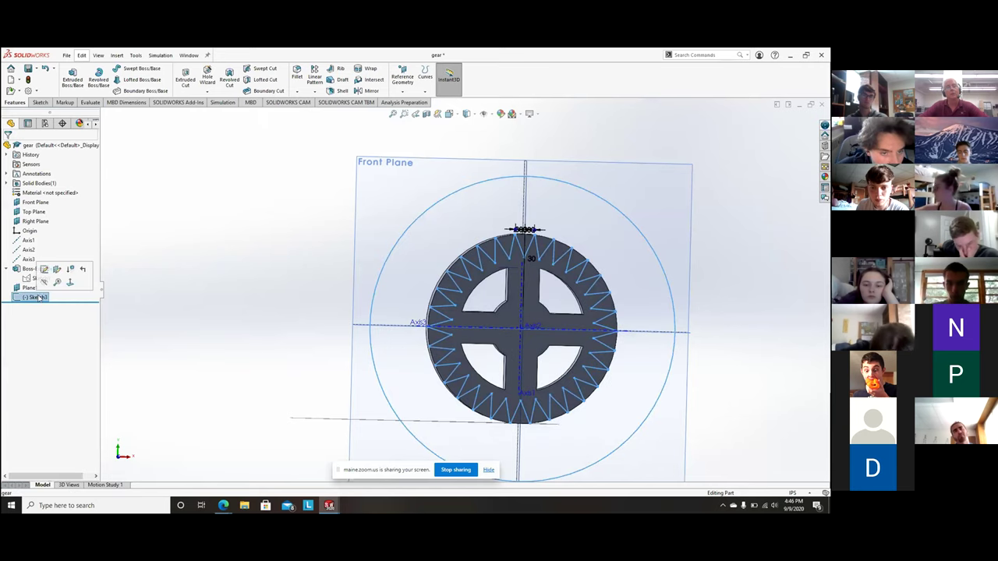
pyautogui.click(187, 82)
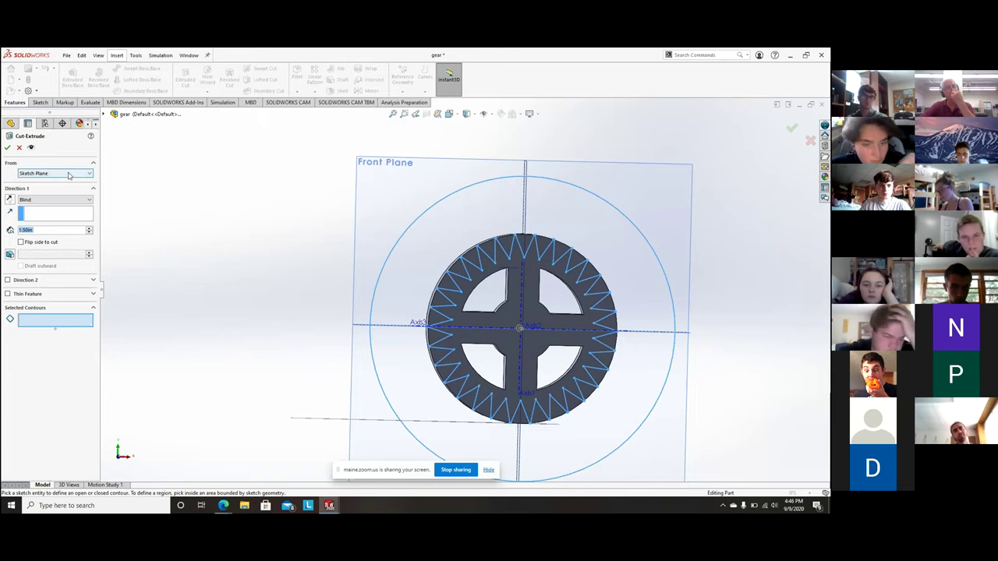
pyautogui.click(68, 200)
pyautogui.click(69, 215)
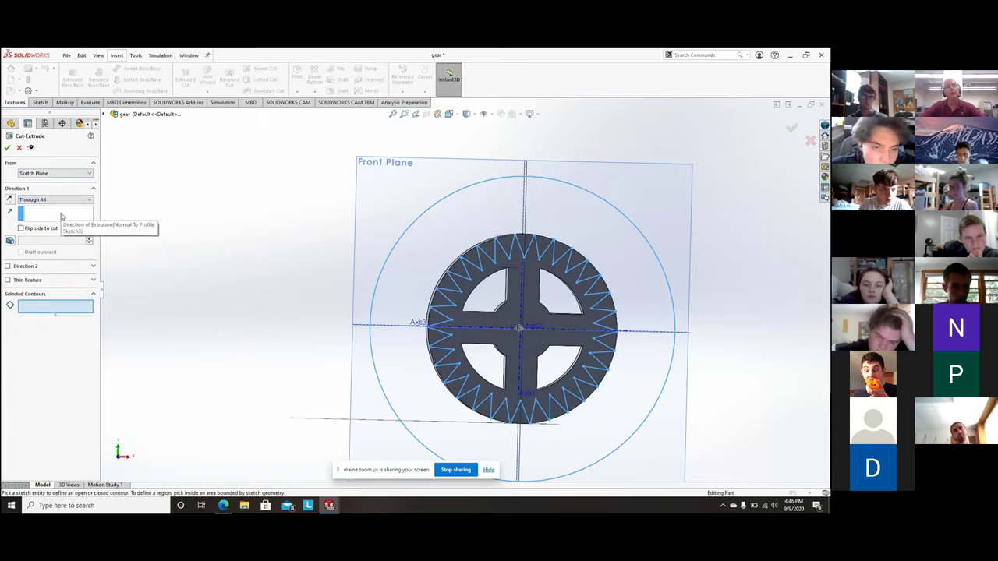
pyautogui.click(8, 148)
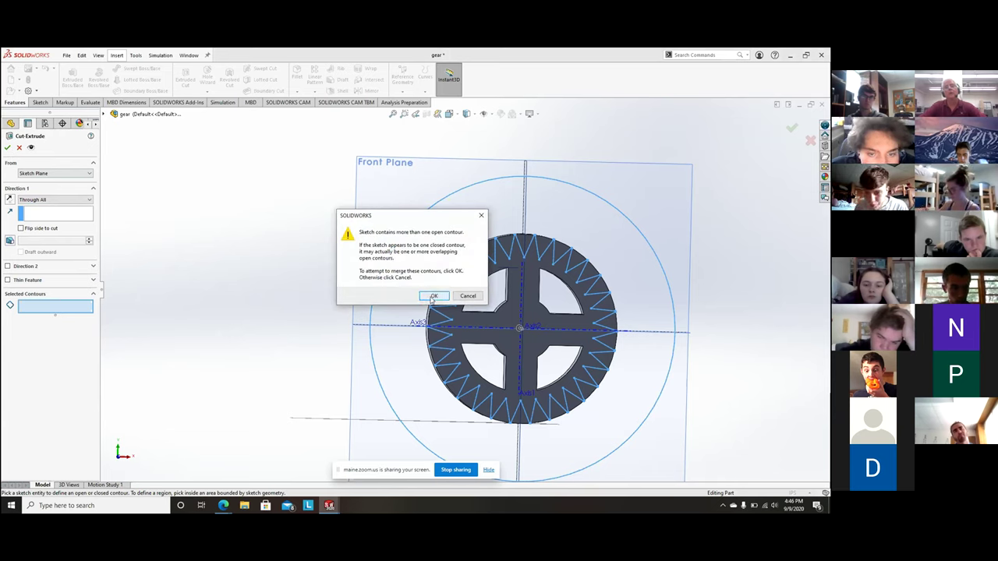
pyautogui.click(434, 297)
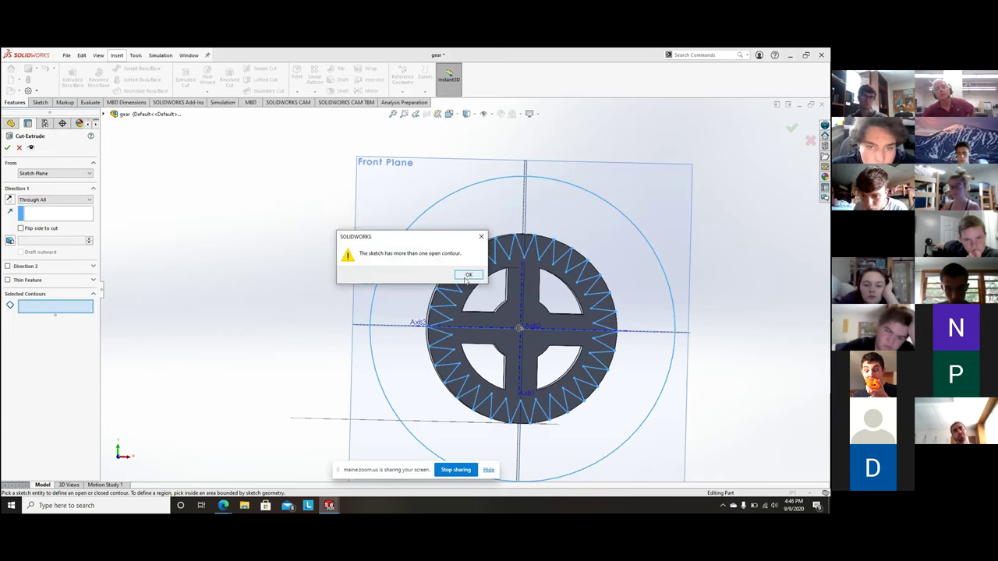
pyautogui.click(481, 236)
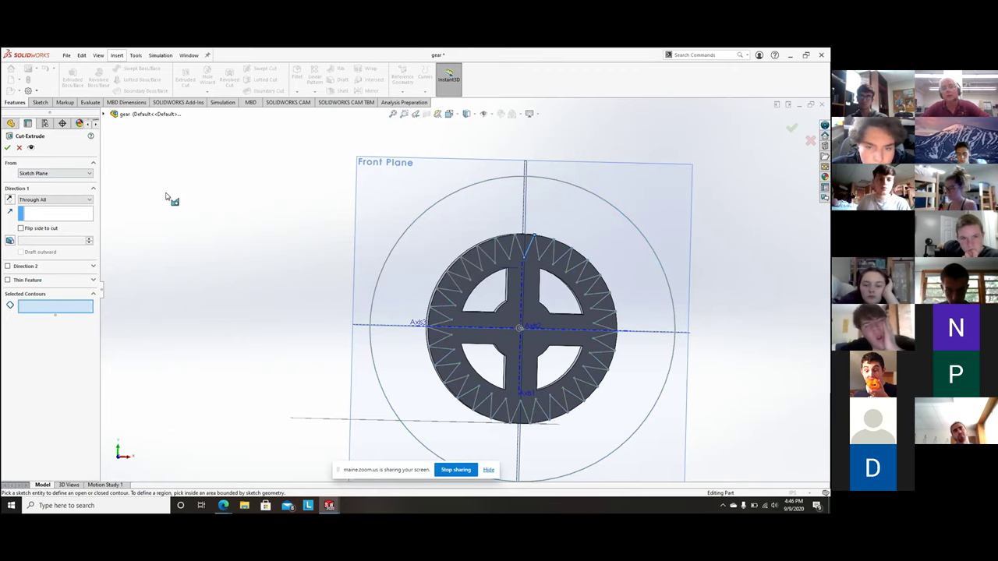
# Step: Examine the tooth tips of the zigzag sketch along the gear's outer edge for open contours
pyautogui.scroll(2, 519, 254)
pyautogui.scroll(-8, 481, 283)
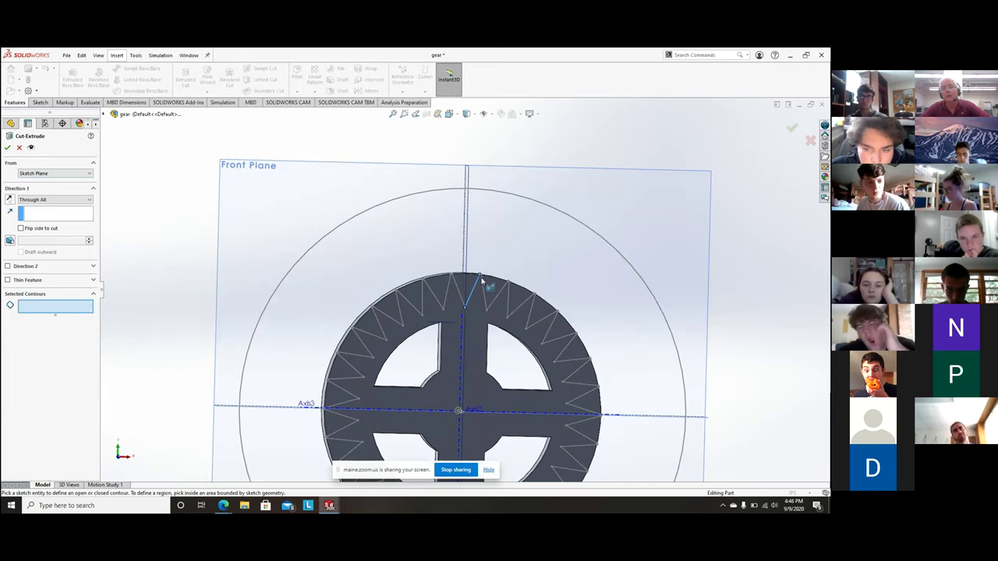
pyautogui.scroll(4, 459, 283)
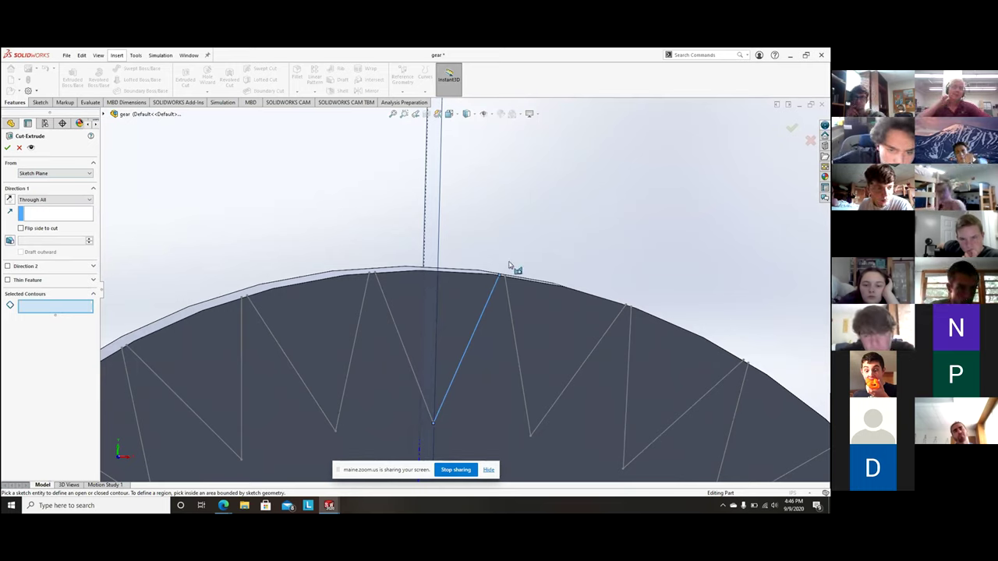
pyautogui.scroll(-1, 500, 257)
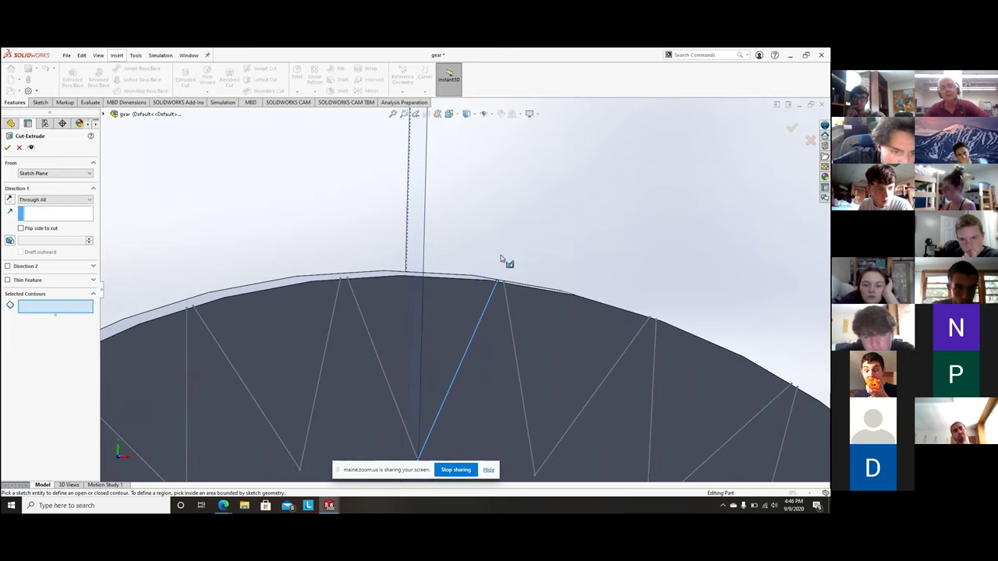
pyautogui.scroll(1, 501, 261)
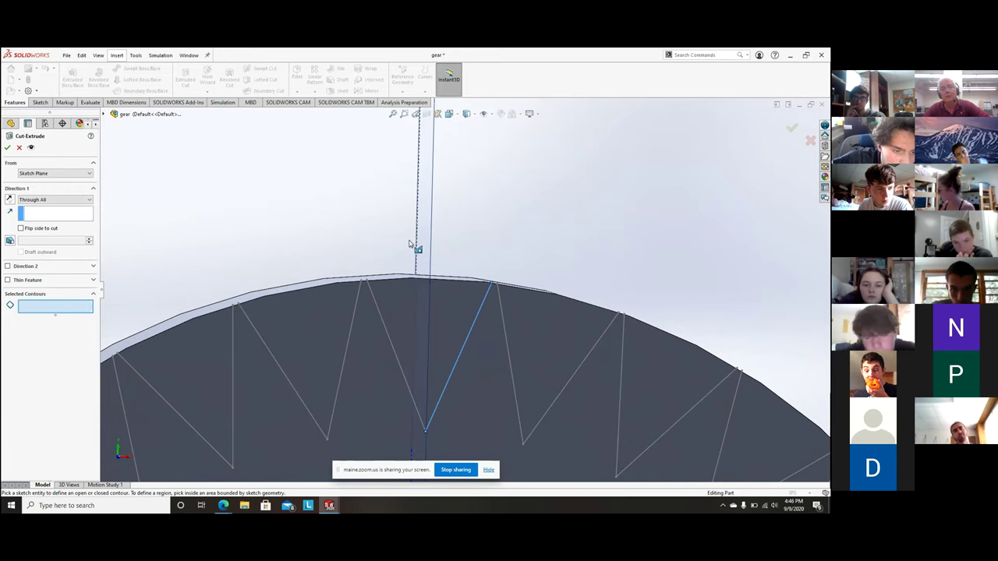
pyautogui.scroll(3, 499, 323)
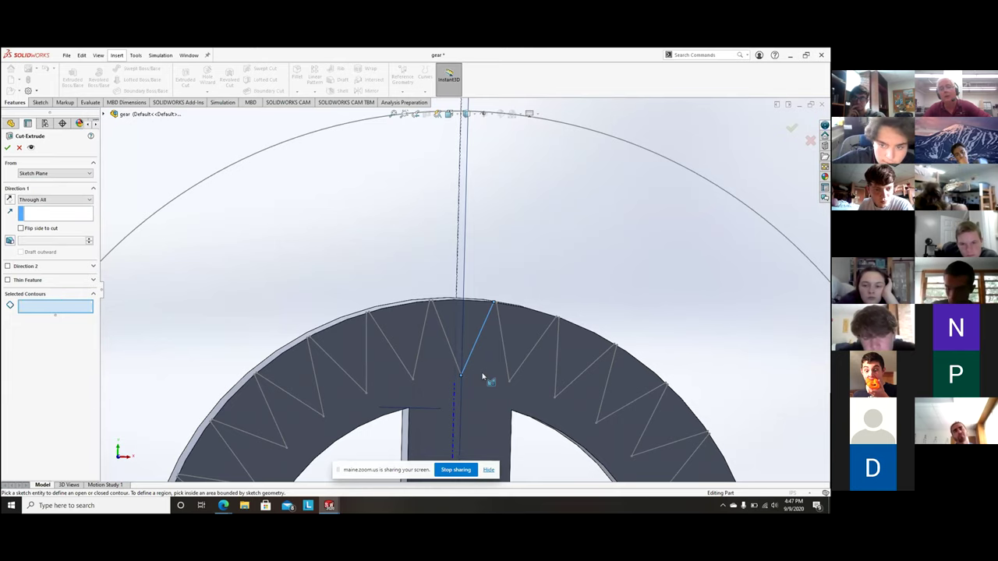
pyautogui.scroll(3, 471, 378)
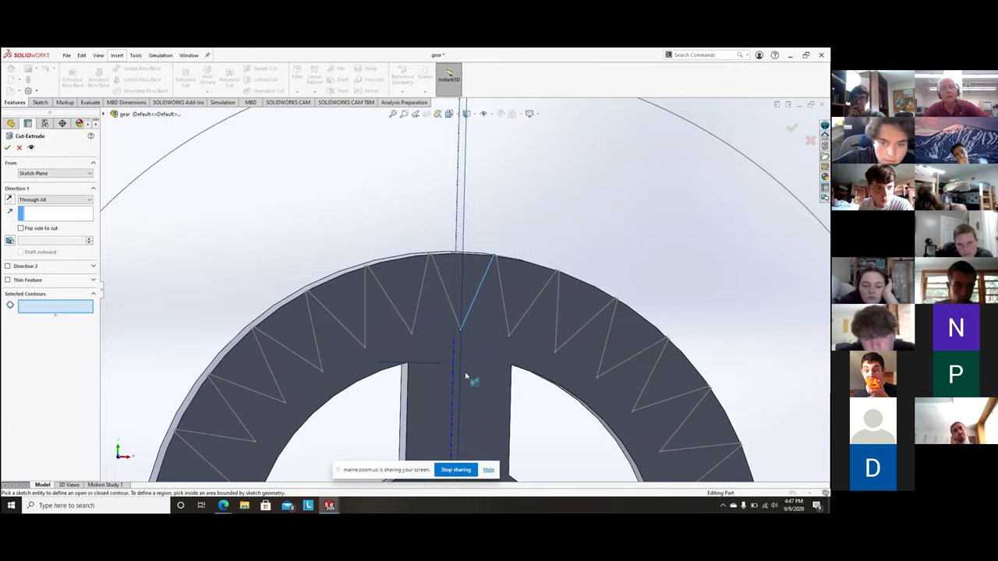
pyautogui.scroll(2, 466, 377)
pyautogui.scroll(-4, 466, 374)
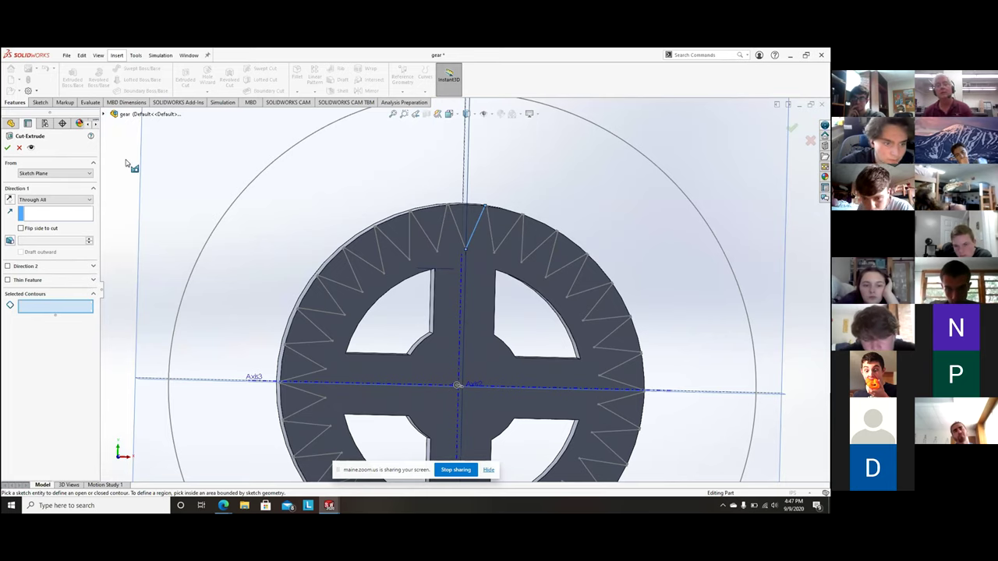
# Step: Cancel the extruded cut and undo back to editing Sketch3, restoring the deleted Cut-Extrude-Thin3 feature
pyautogui.click(20, 148)
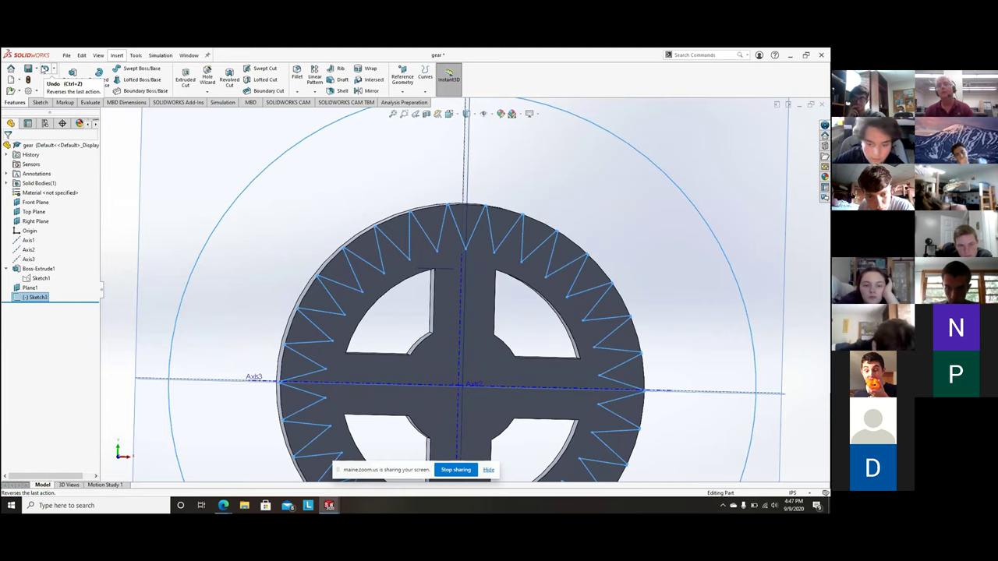
pyautogui.click(46, 69)
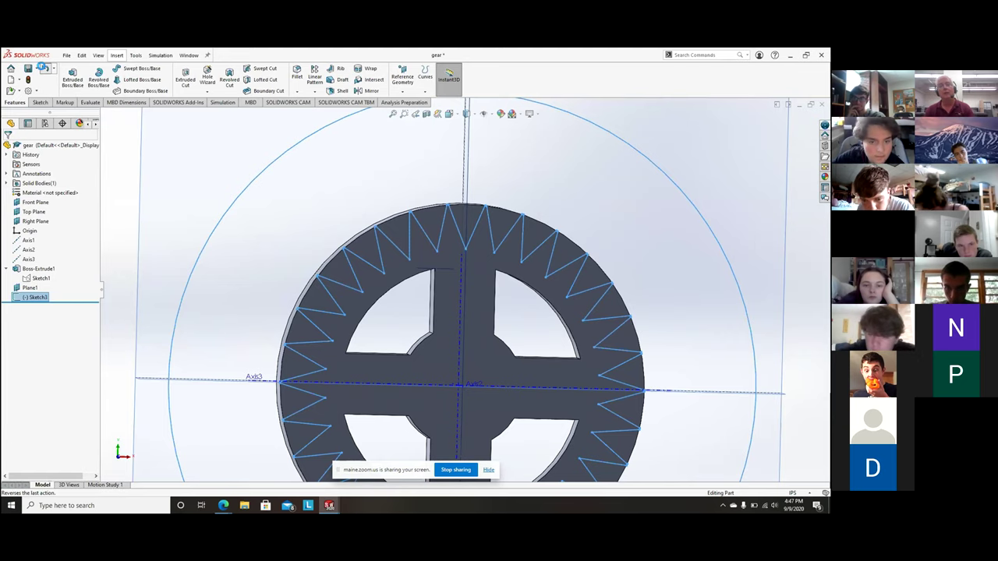
pyautogui.click(45, 69)
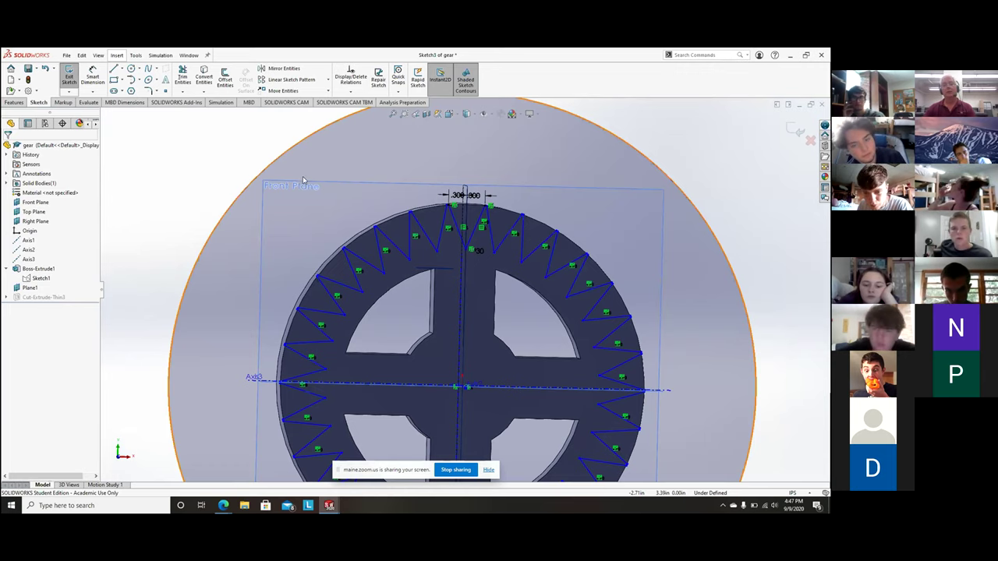
pyautogui.click(447, 204)
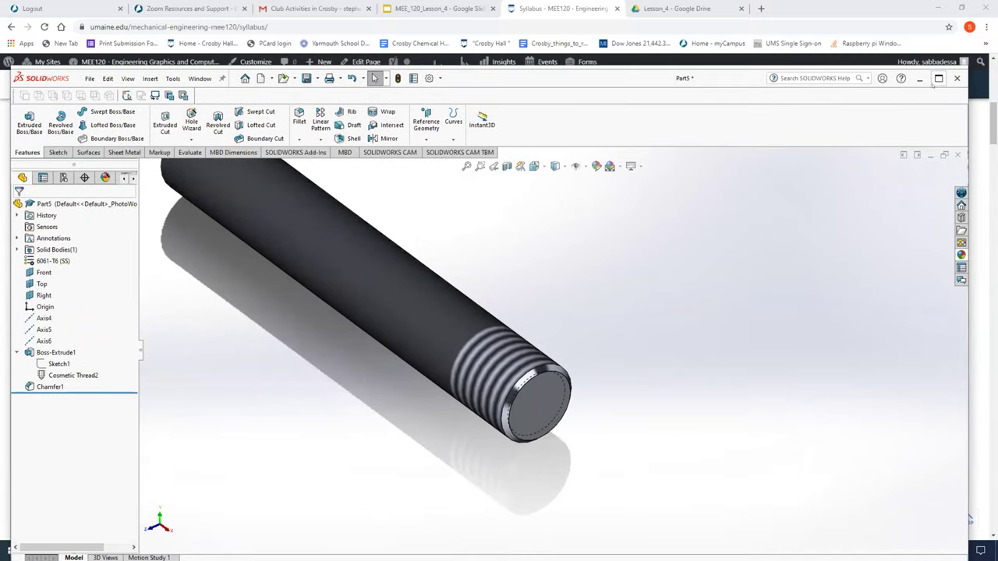
# Step: Close the threaded rod part and the green plate part without saving either one
pyautogui.hotkey('alt', 'space')
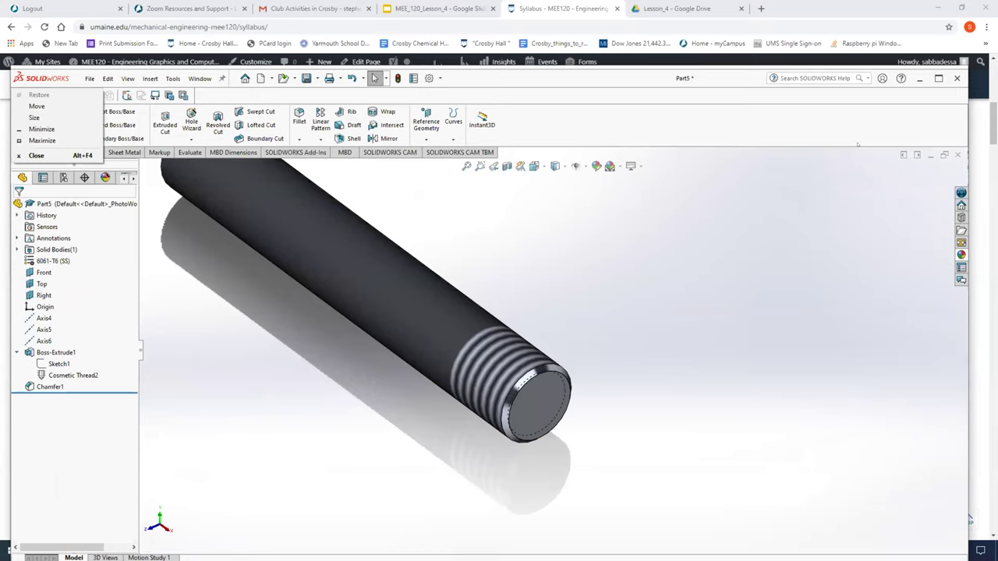
pyautogui.press('c')
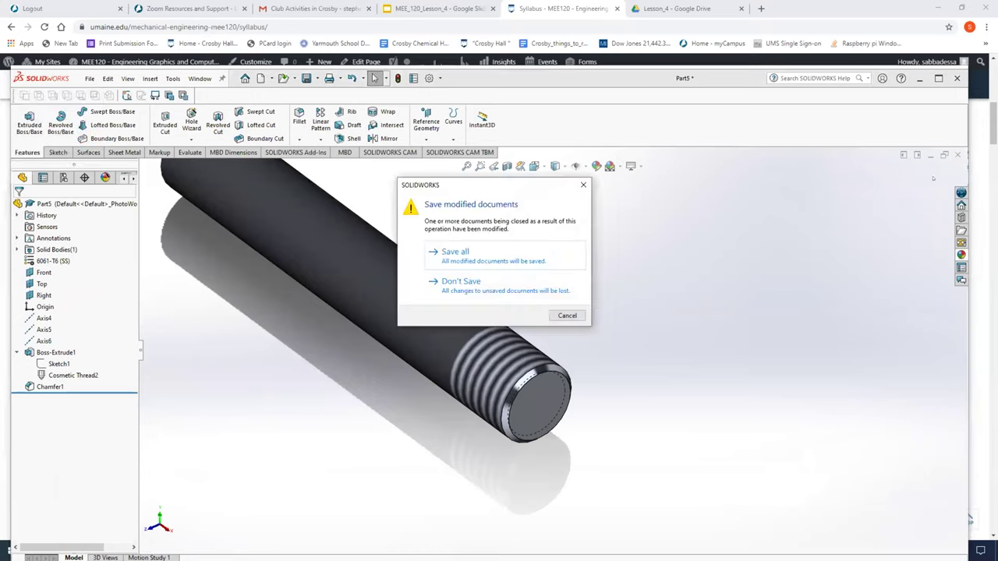
pyautogui.press('Down')
pyautogui.press('Return')
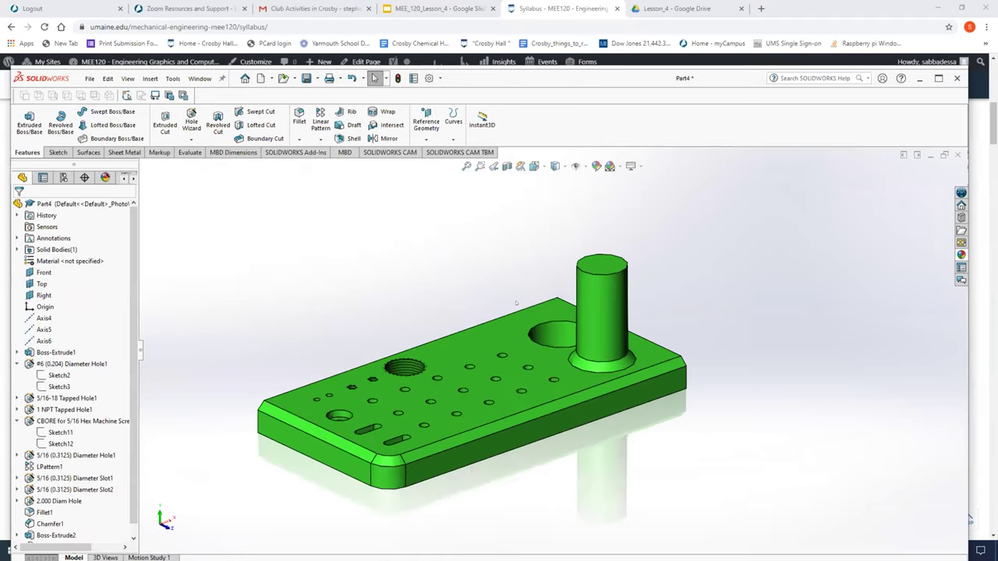
pyautogui.click(957, 155)
pyautogui.click(435, 280)
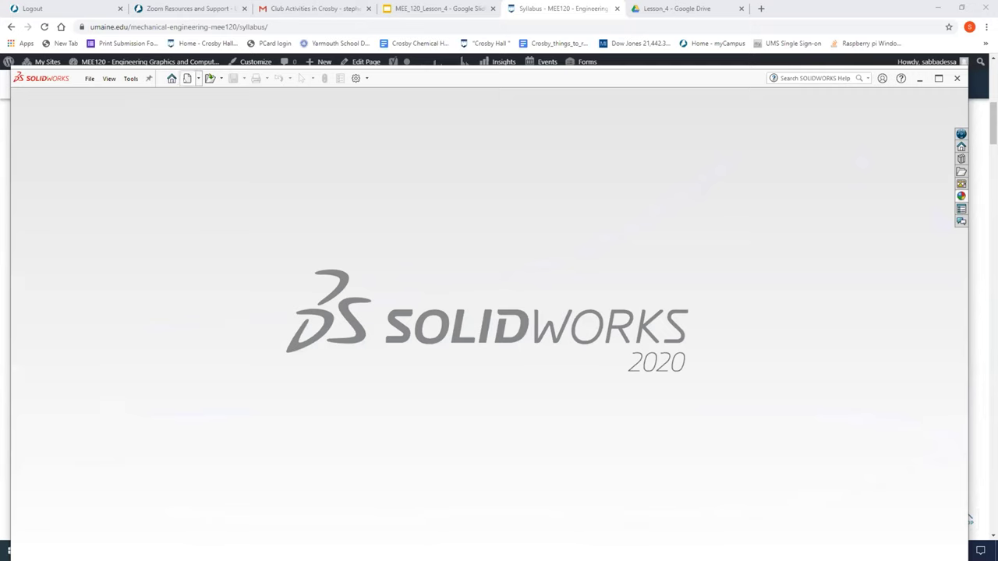
# Step: Create a new part from the custom part template and start a sketch on the Front plane
pyautogui.click(187, 78)
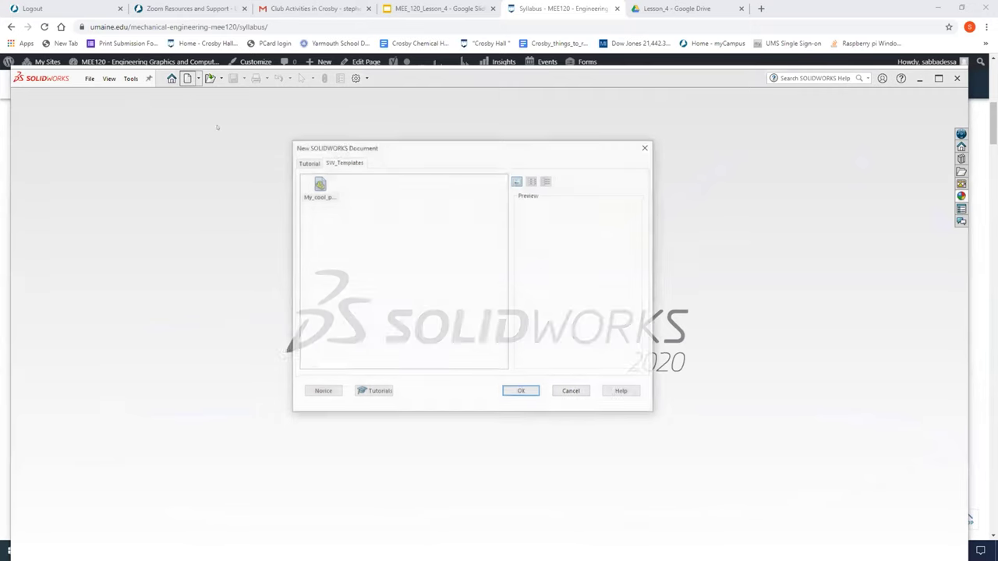
pyautogui.click(505, 391)
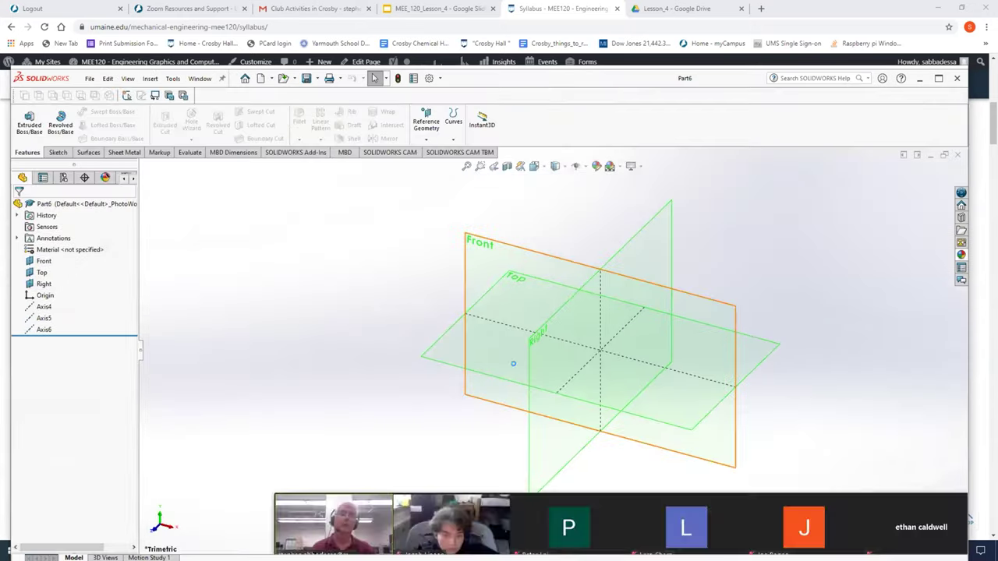
pyautogui.rightClick(550, 254)
pyautogui.click(563, 238)
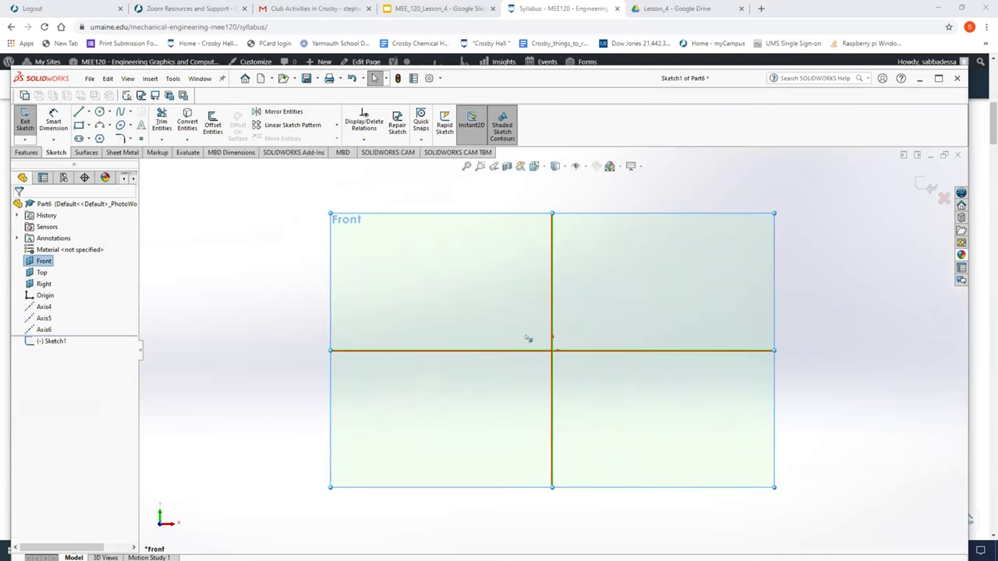
# Step: Sketch an open tooth-gap profile above the origin: a horizontal base line about 0.48 long with two sides slanting outward and upward
pyautogui.click(100, 124)
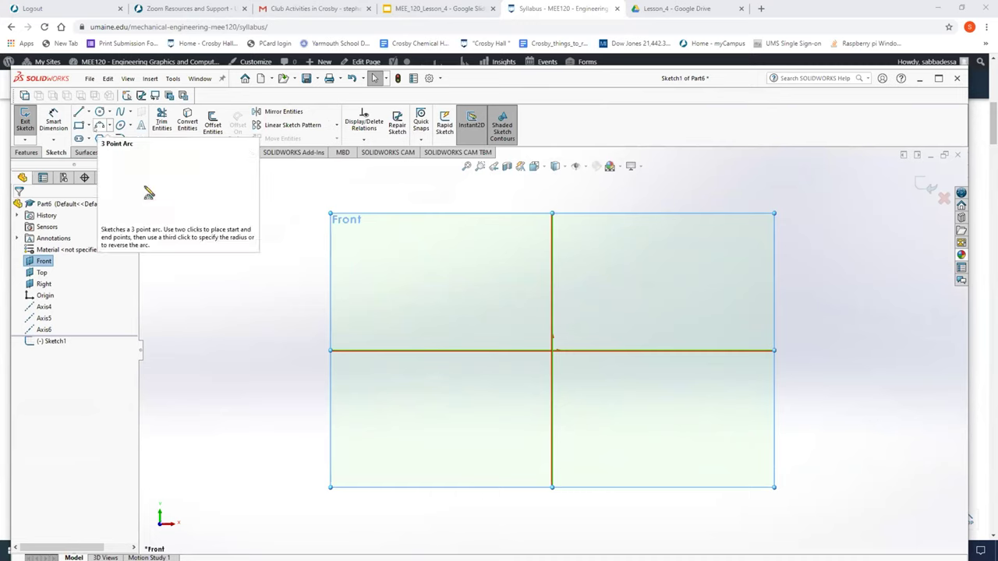
pyautogui.click(79, 112)
pyautogui.click(530, 237)
pyautogui.click(562, 237)
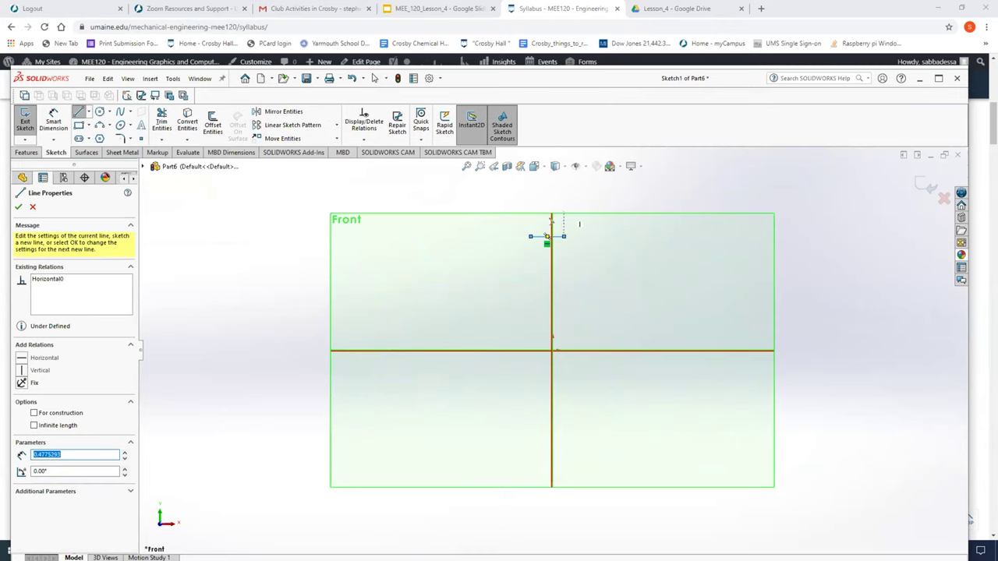
pyautogui.click(597, 178)
pyautogui.press('Escape')
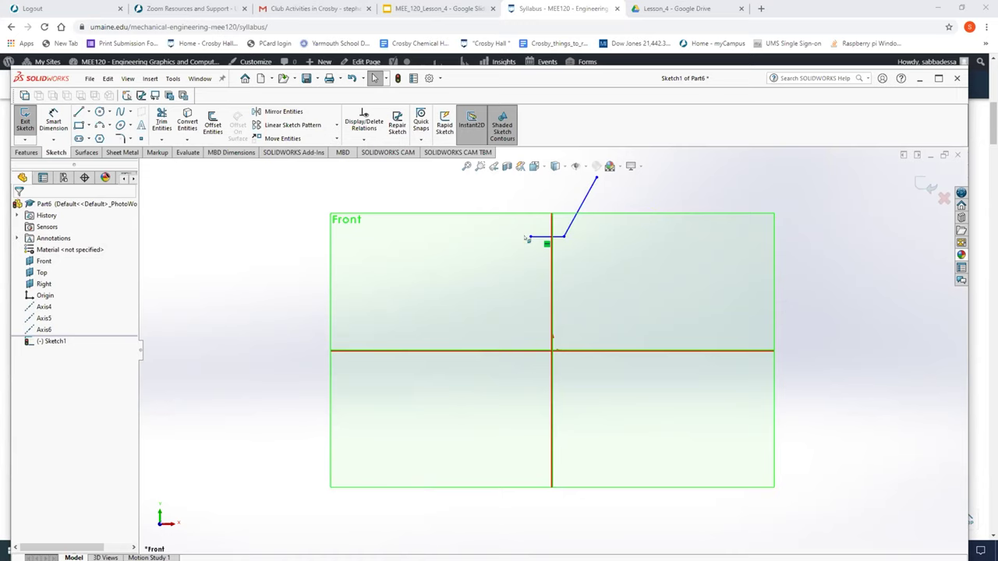
pyautogui.click(530, 237)
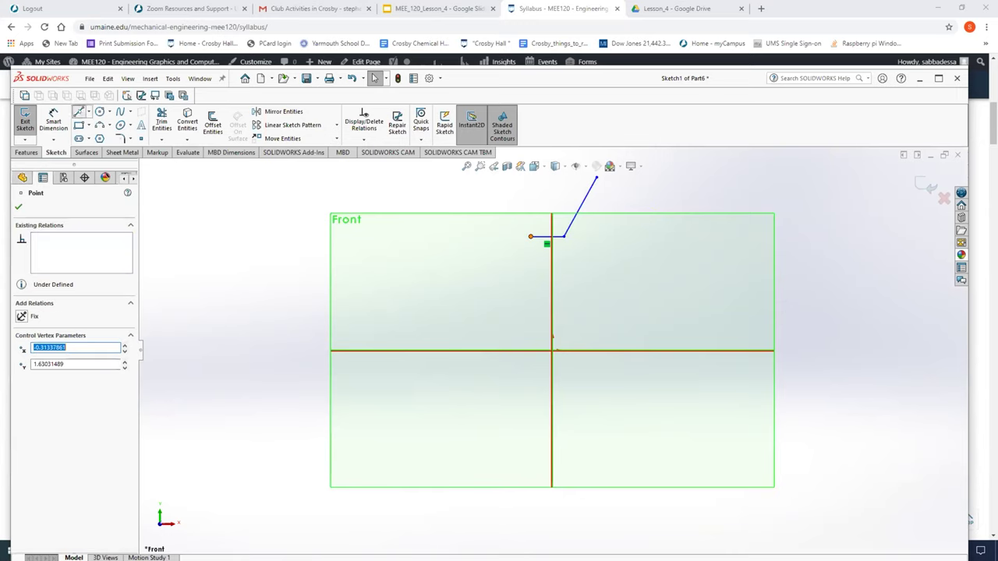
pyautogui.press('l')
pyautogui.click(530, 237)
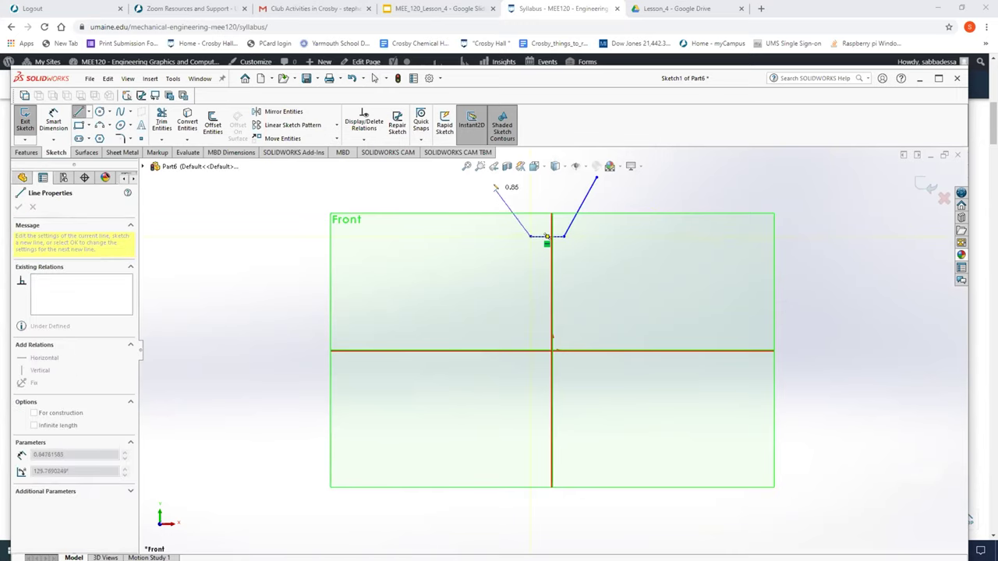
pyautogui.press('Escape')
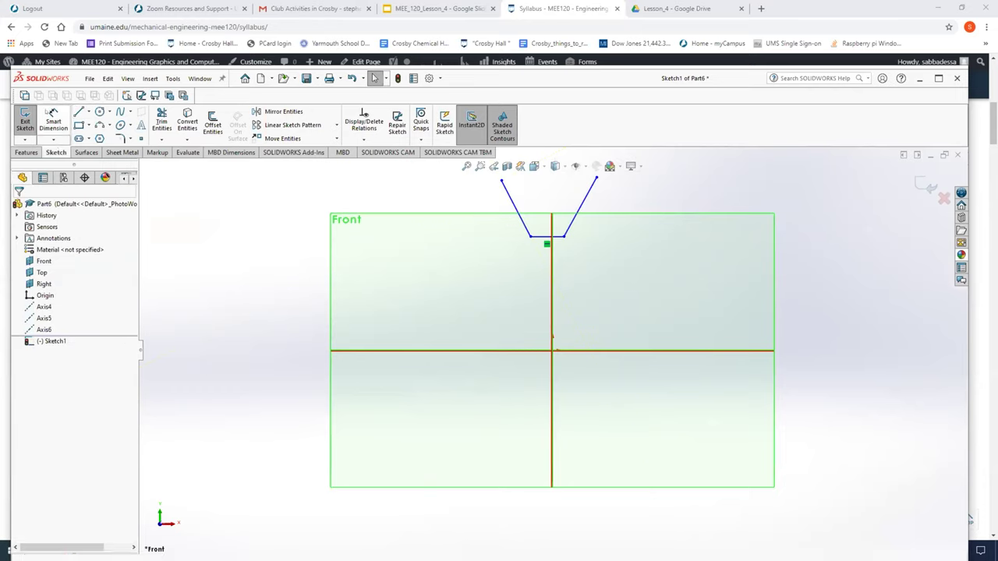
# Step: Dimension each slanted side of the tooth-gap profile at 110° to the horizontal base line
pyautogui.click(53, 120)
pyautogui.click(535, 233)
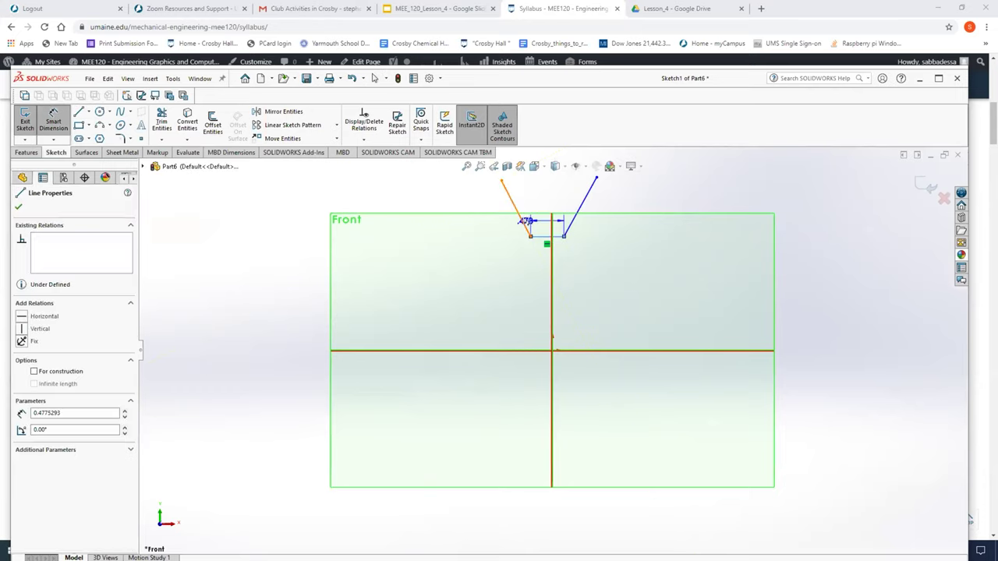
pyautogui.click(523, 221)
pyautogui.click(531, 212)
pyautogui.write('110')
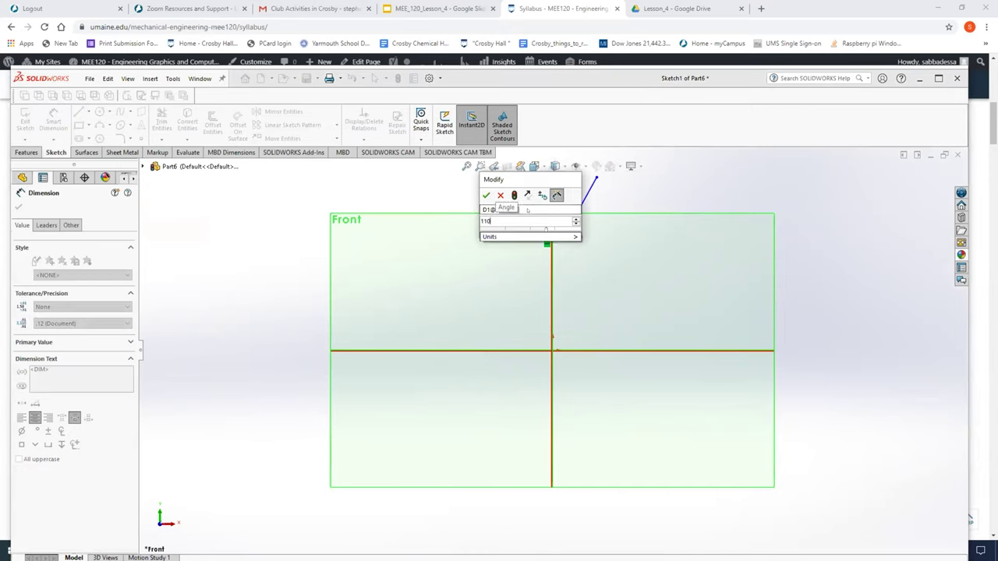
pyautogui.press('Return')
pyautogui.click(534, 237)
pyautogui.click(578, 207)
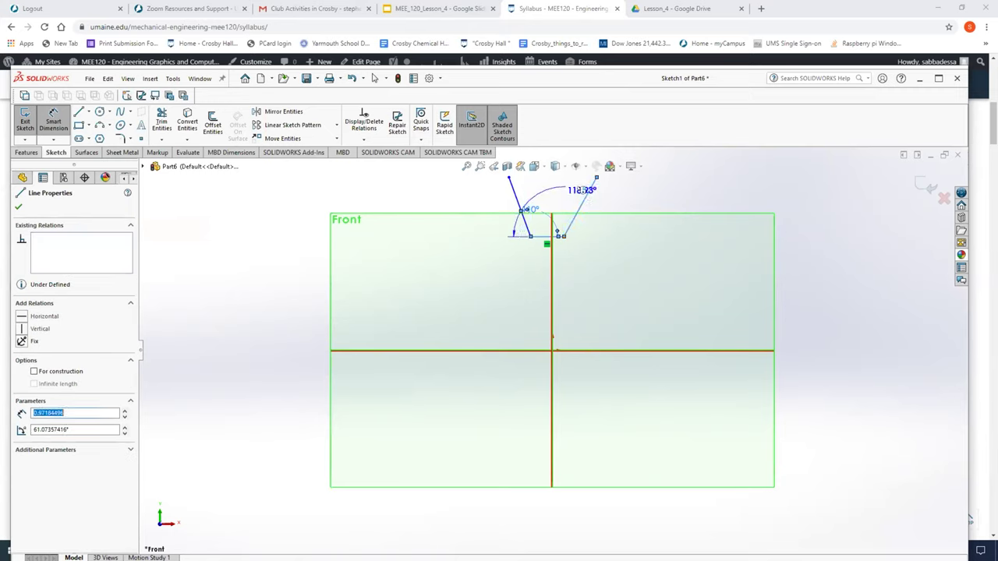
pyautogui.click(569, 191)
pyautogui.write('110')
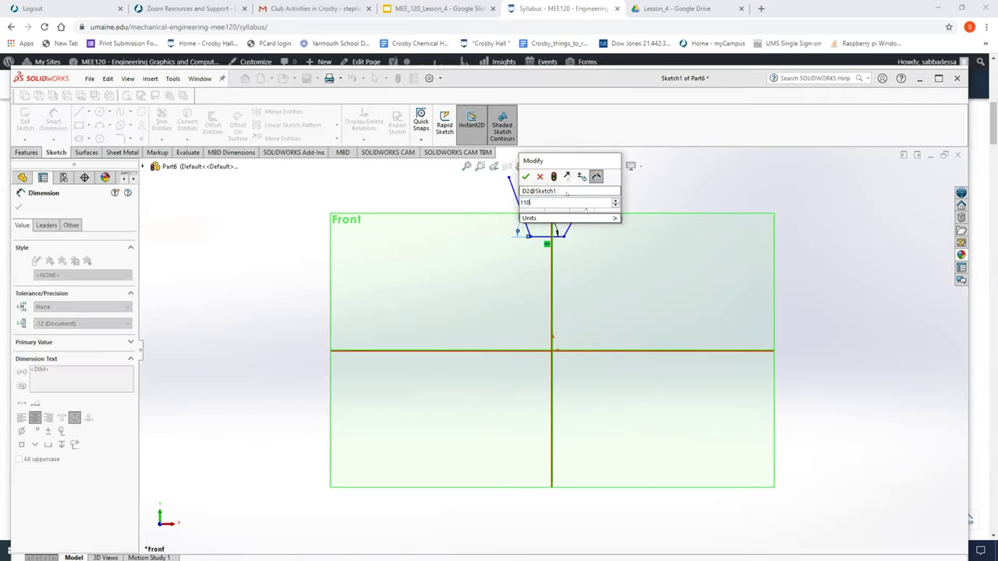
pyautogui.press('Return')
# Step: Dimension the base line's left end .0395 from the vertical centre plane and set the base line's length to .079
pyautogui.scroll(-3, 573, 248)
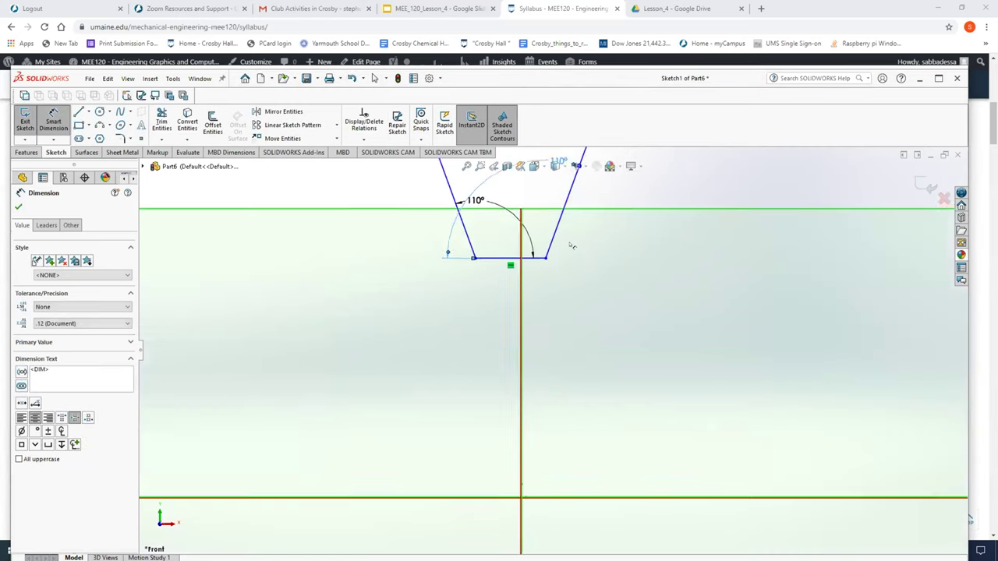
pyautogui.scroll(-2, 571, 246)
pyautogui.click(494, 337)
pyautogui.click(426, 276)
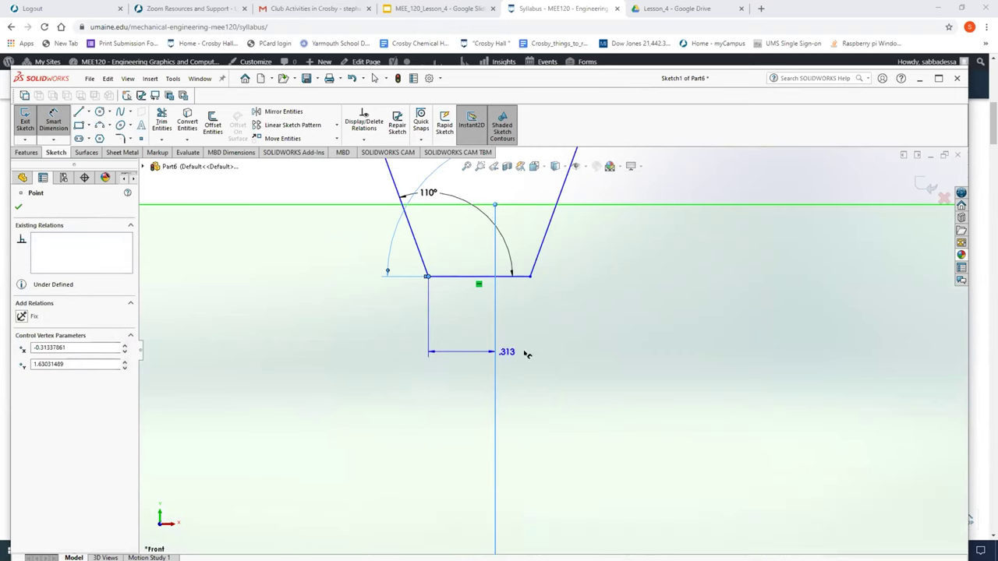
pyautogui.click(506, 356)
pyautogui.write('.0395')
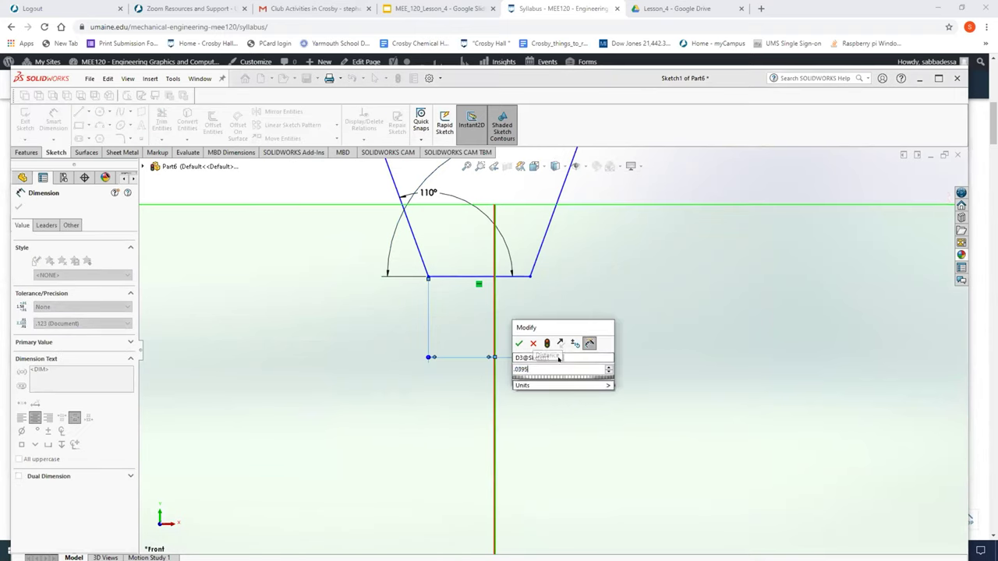
pyautogui.press('Return')
pyautogui.click(531, 277)
pyautogui.click(569, 330)
pyautogui.write('.079')
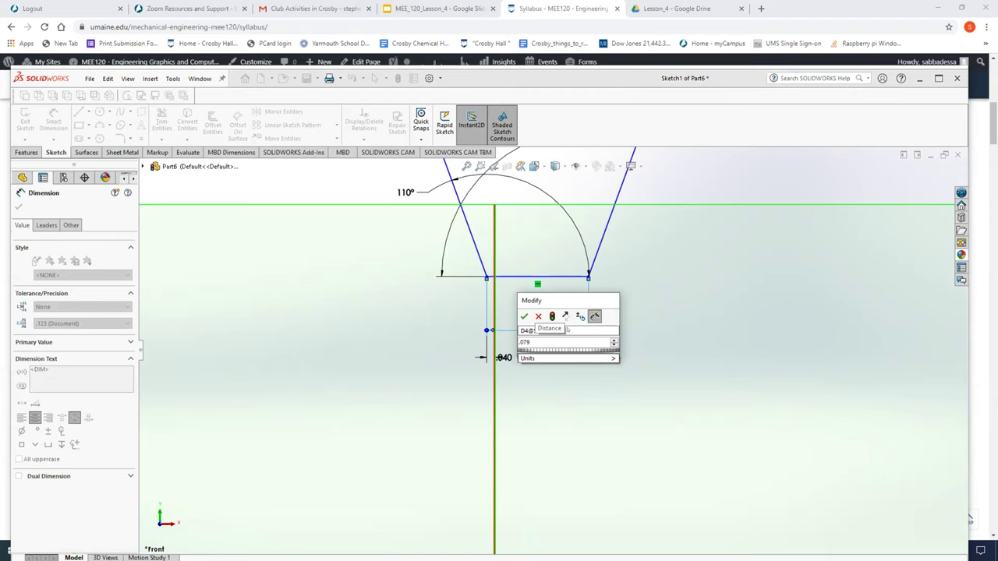
pyautogui.press('Return')
# Step: Sketch a circle centred on the origin around the tooth-gap profile and set its diameter to 6 in
pyautogui.scroll(3, 569, 331)
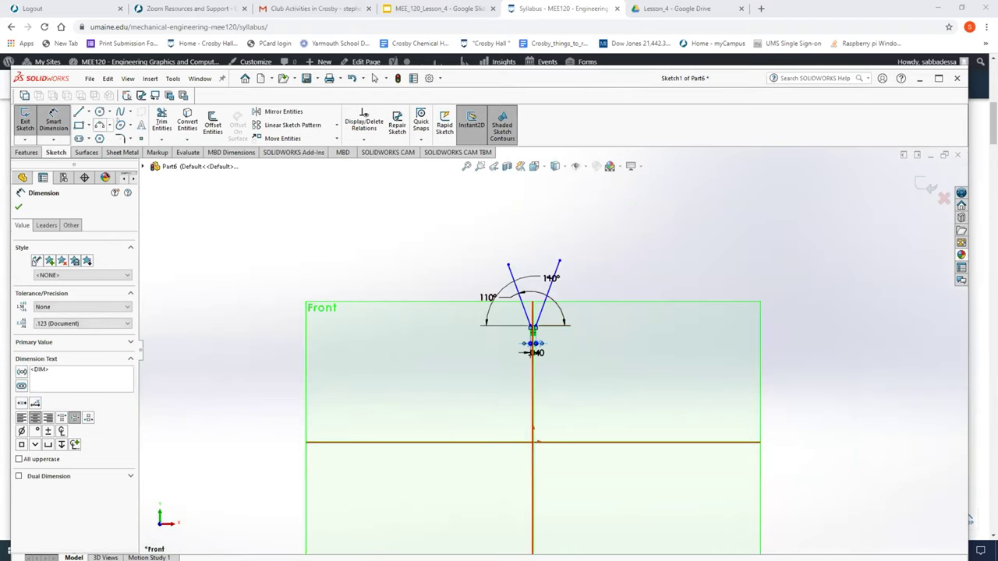
pyautogui.click(99, 111)
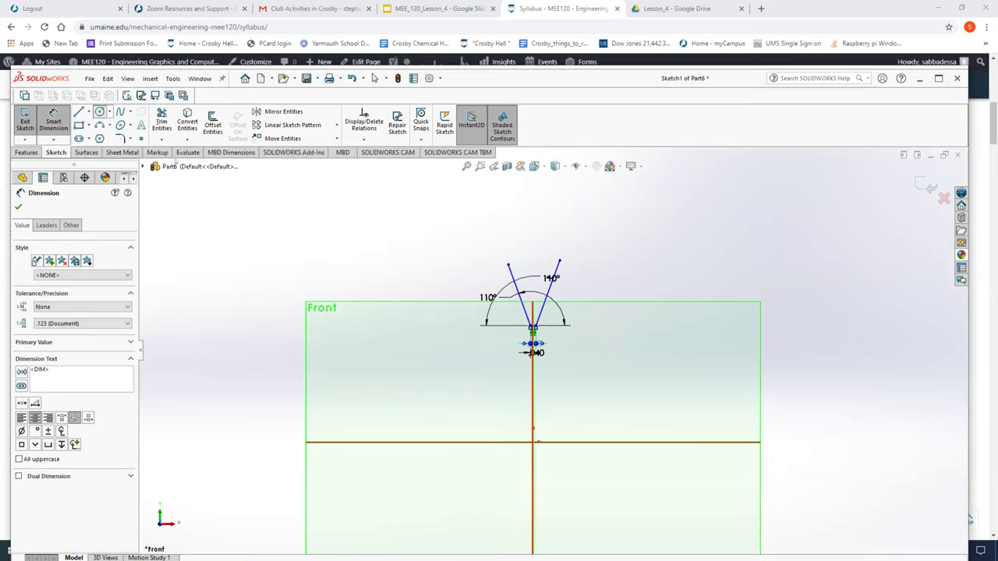
pyautogui.click(532, 442)
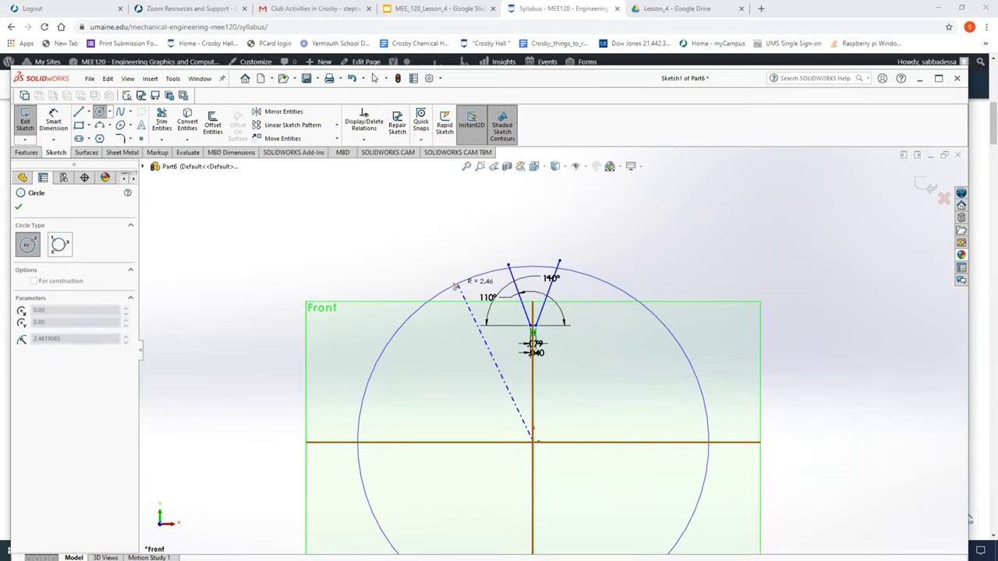
pyautogui.click(484, 280)
pyautogui.click(18, 207)
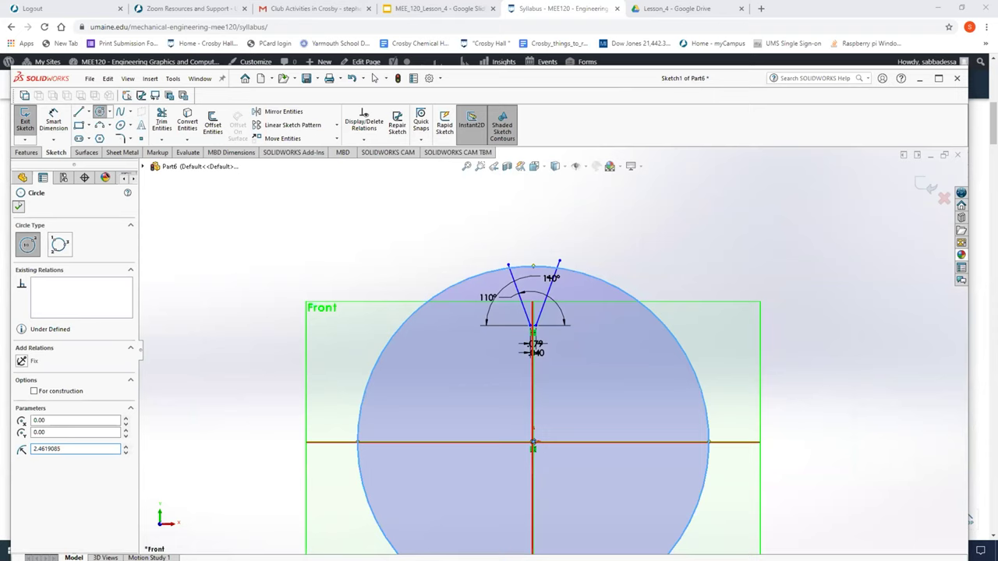
pyautogui.click(53, 117)
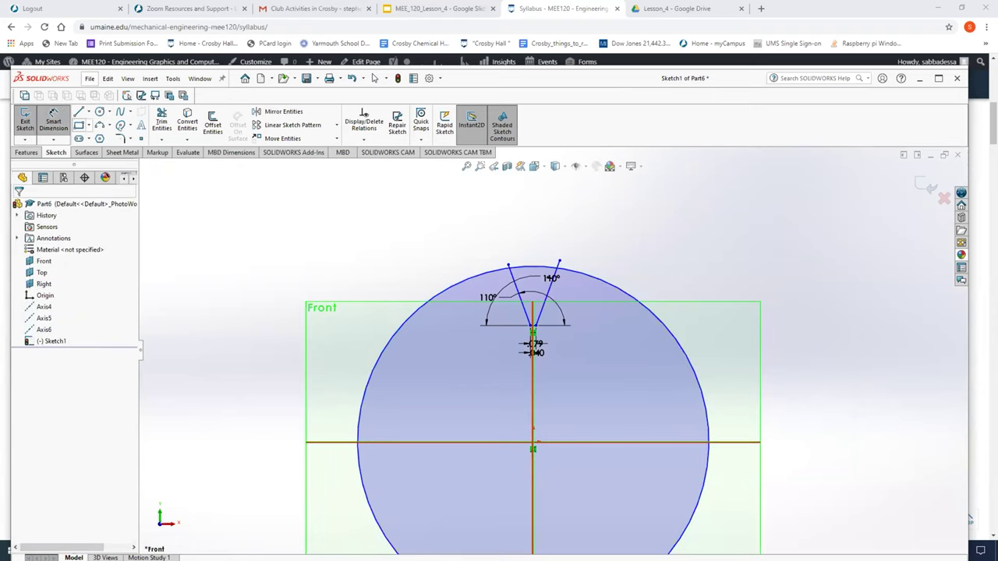
pyautogui.click(452, 288)
pyautogui.click(423, 258)
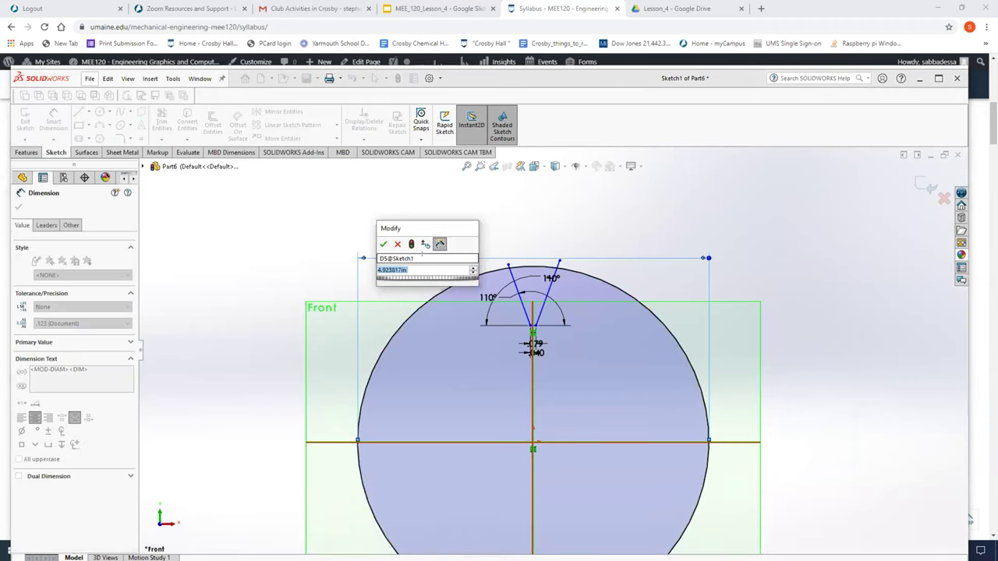
pyautogui.write('6')
pyautogui.press('Return')
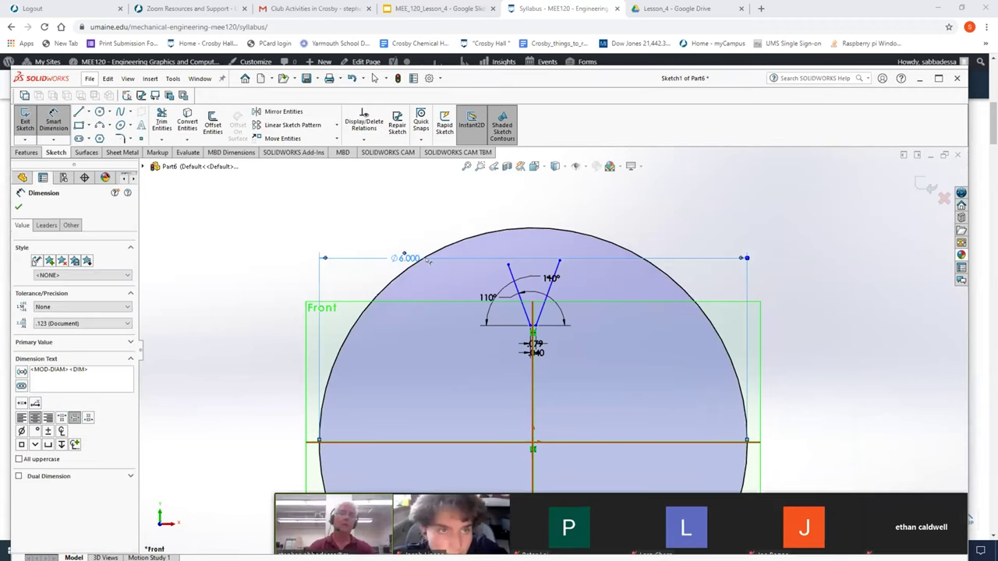
# Step: Dimension the tooth gap's base line 2 in above the Top plane through the origin
pyautogui.scroll(-3, 617, 379)
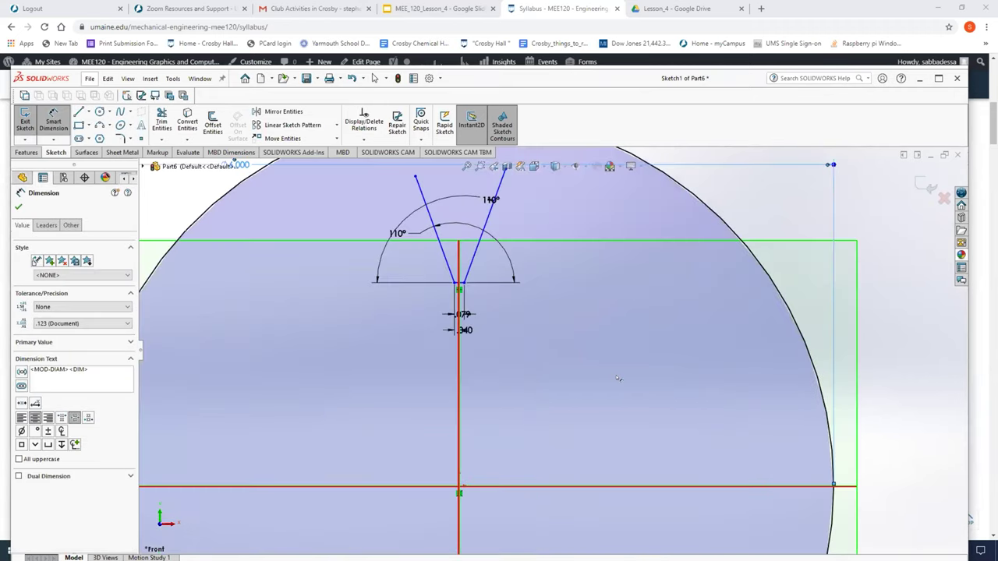
pyautogui.scroll(1, 617, 379)
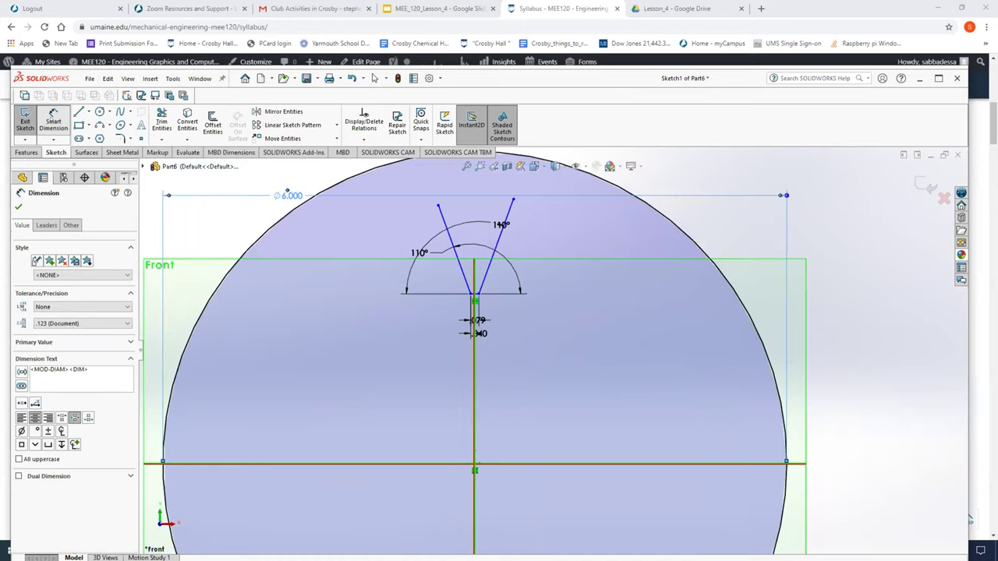
pyautogui.scroll(-2, 458, 298)
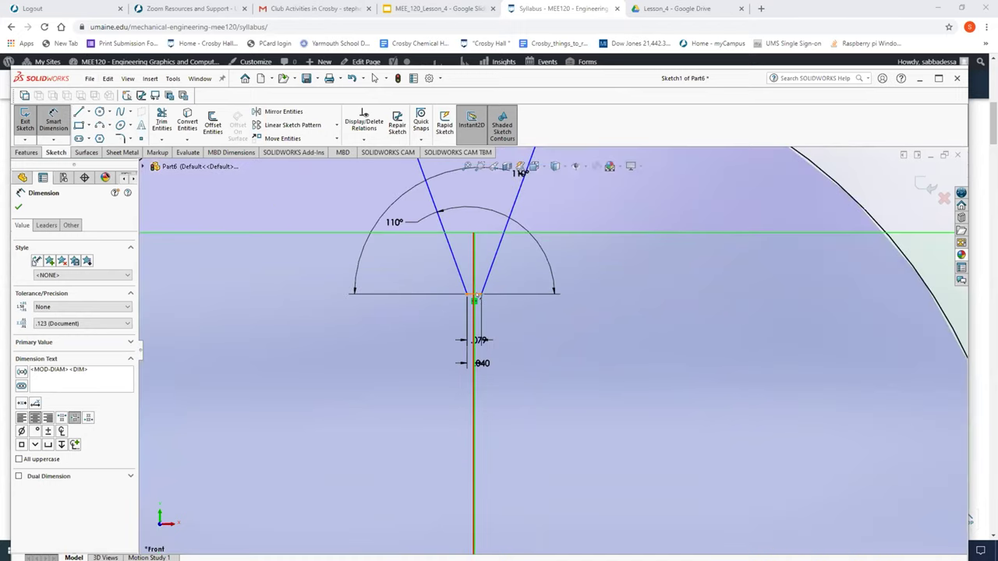
pyautogui.click(474, 295)
pyautogui.scroll(-5, 540, 366)
pyautogui.scroll(4, 540, 366)
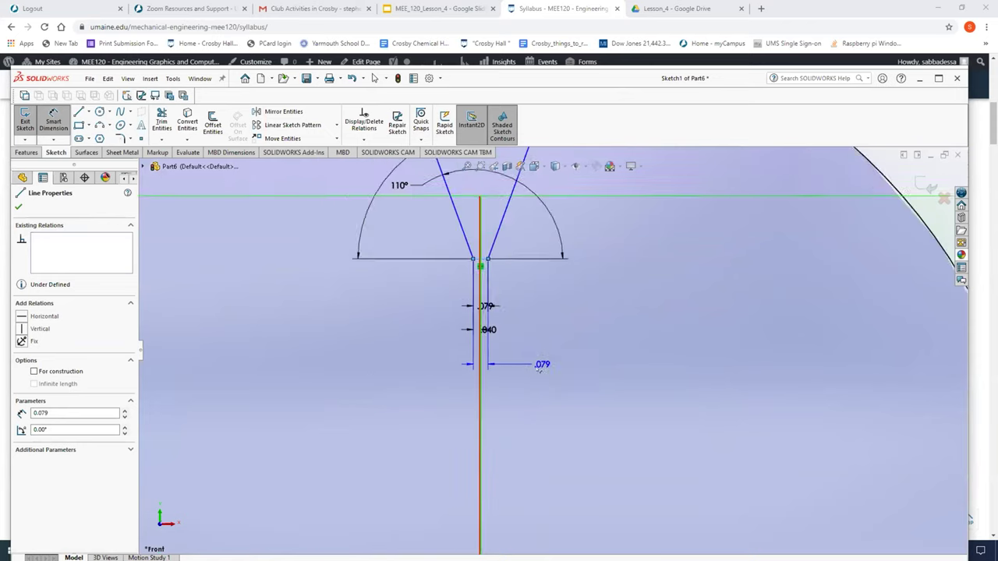
pyautogui.scroll(5, 540, 367)
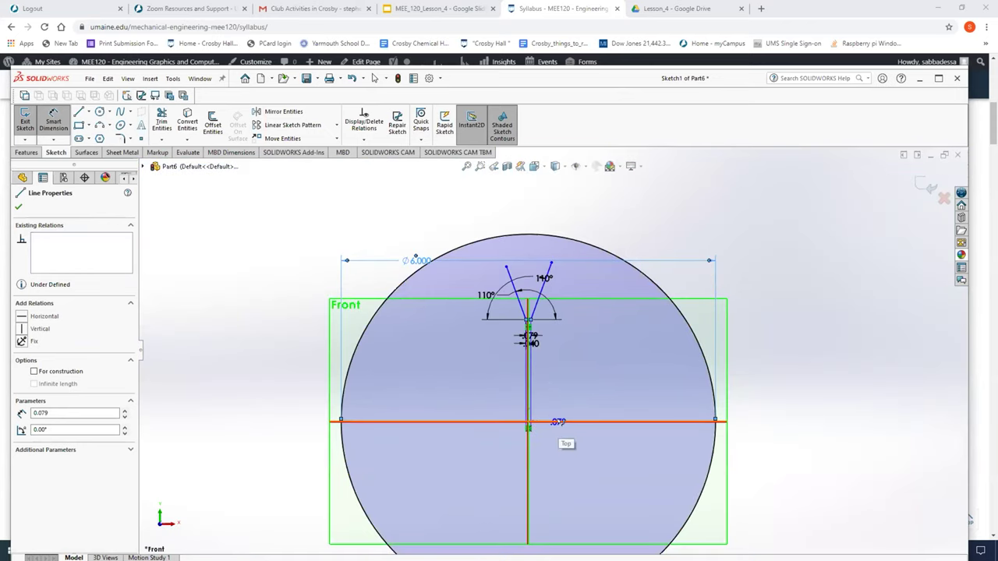
pyautogui.click(557, 422)
pyautogui.click(558, 396)
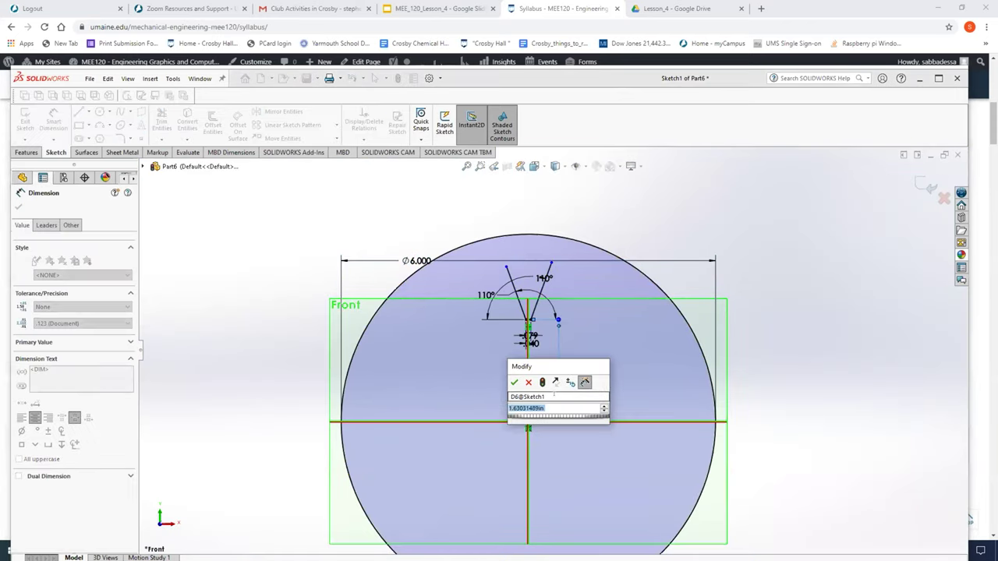
pyautogui.write('2')
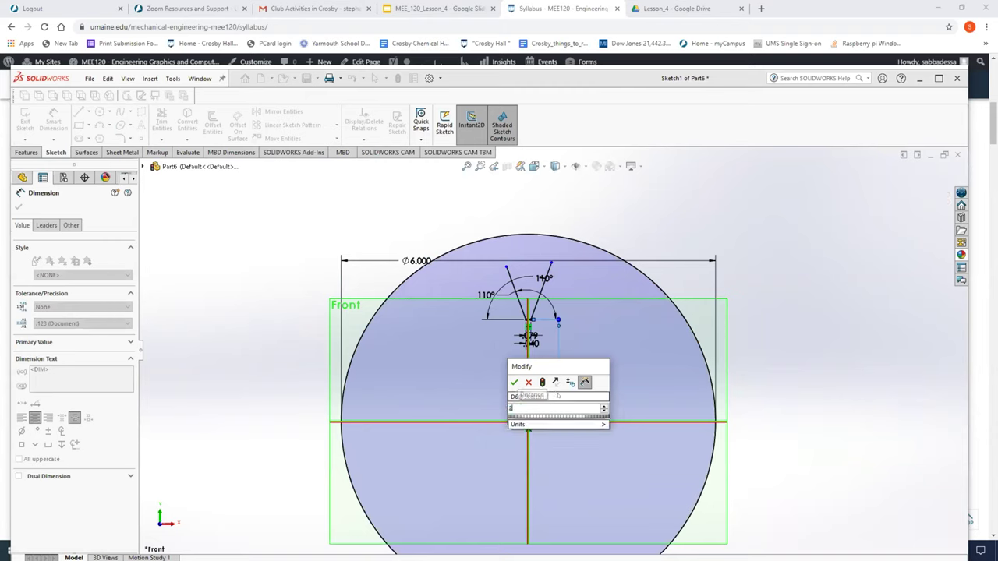
pyautogui.press('Return')
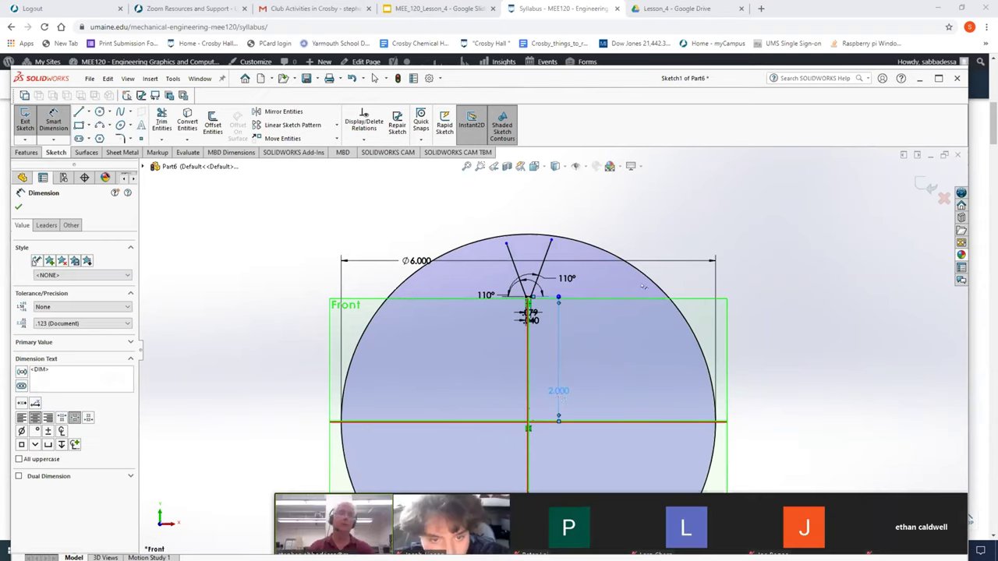
# Step: Extend both slanted sides past the circle so their free ends sit about 3.48 in above the origin
pyautogui.click(551, 239)
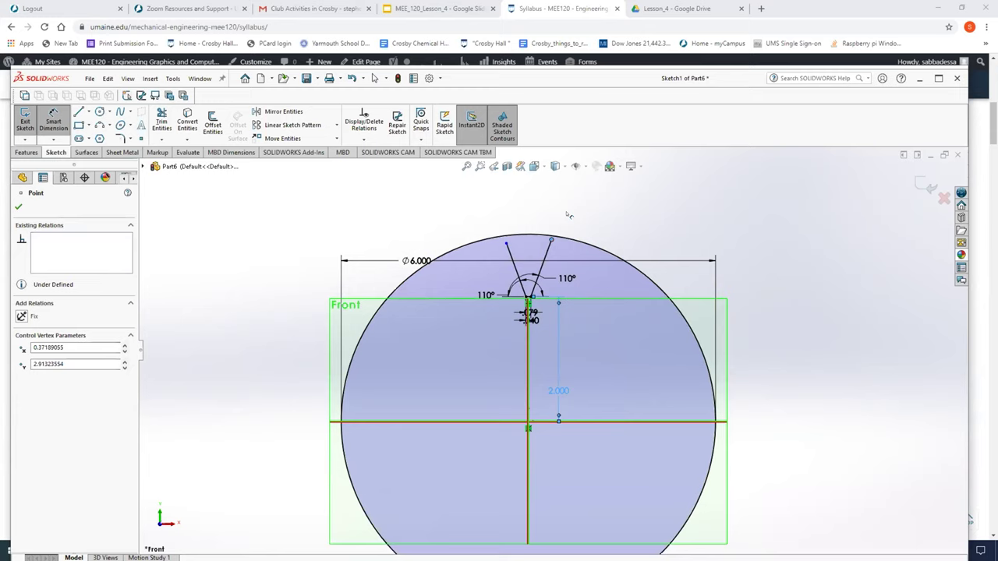
pyautogui.press('Escape')
pyautogui.moveTo(551, 239); pyautogui.dragTo(564, 205)
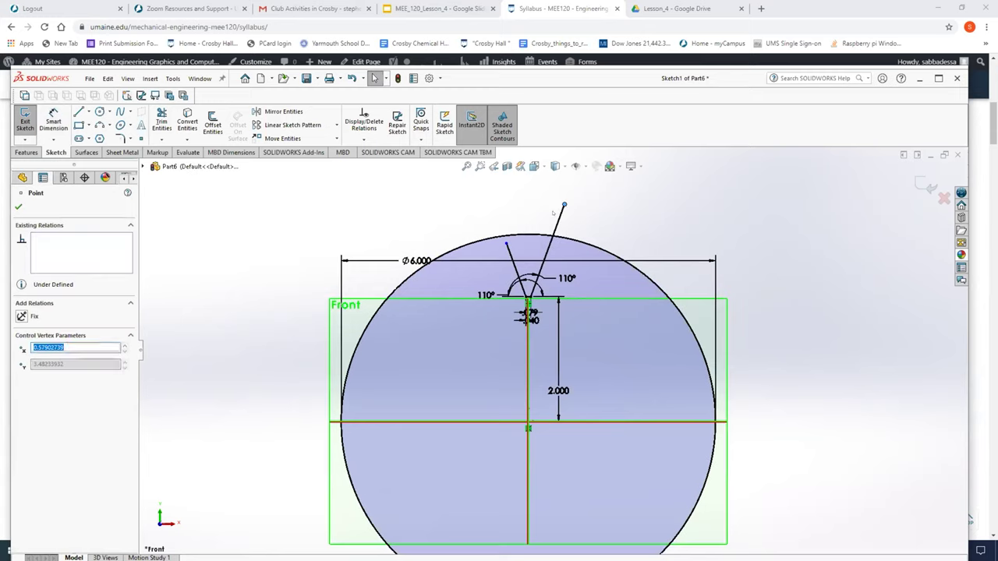
pyautogui.moveTo(507, 243); pyautogui.dragTo(490, 204)
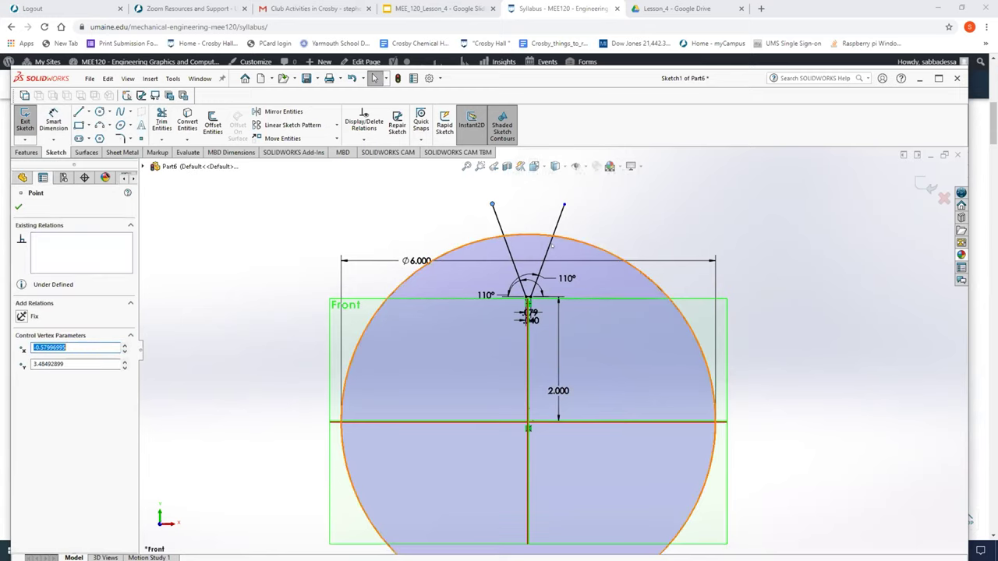
# Step: Try a circular sketch pattern of the circle about the origin with 4 equally spaced instances over 360°, and exit the sketch
pyautogui.click(635, 352)
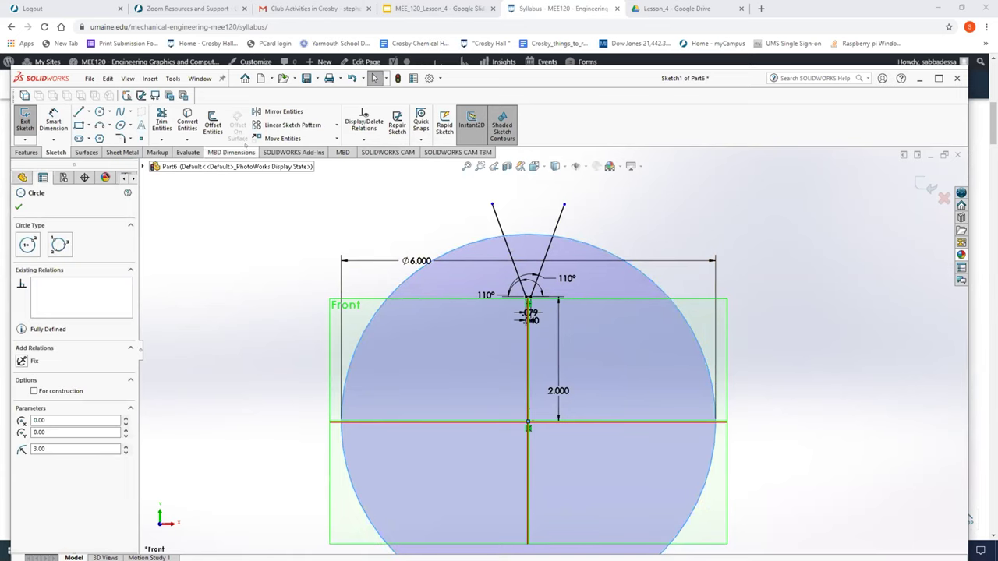
pyautogui.click(336, 125)
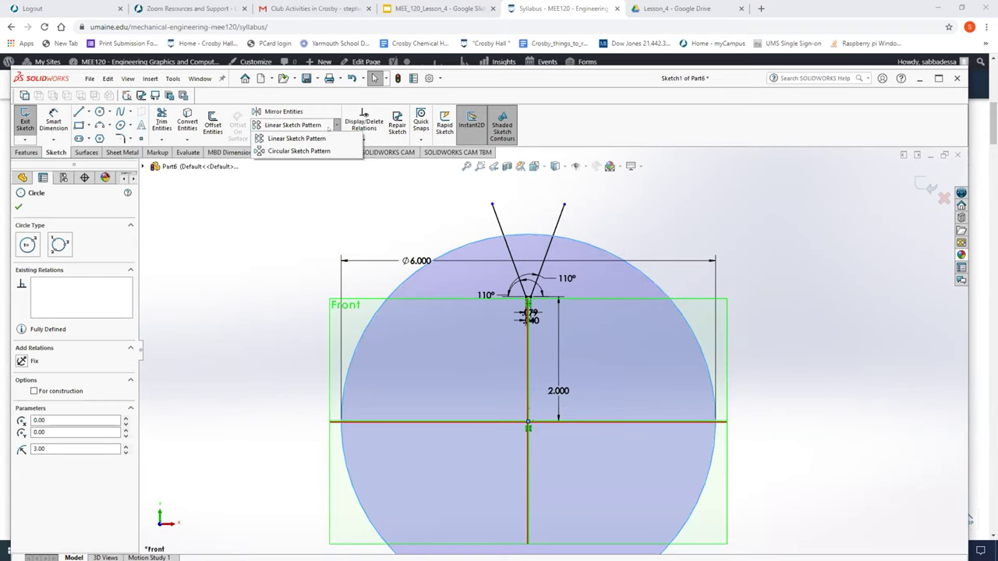
pyautogui.click(316, 152)
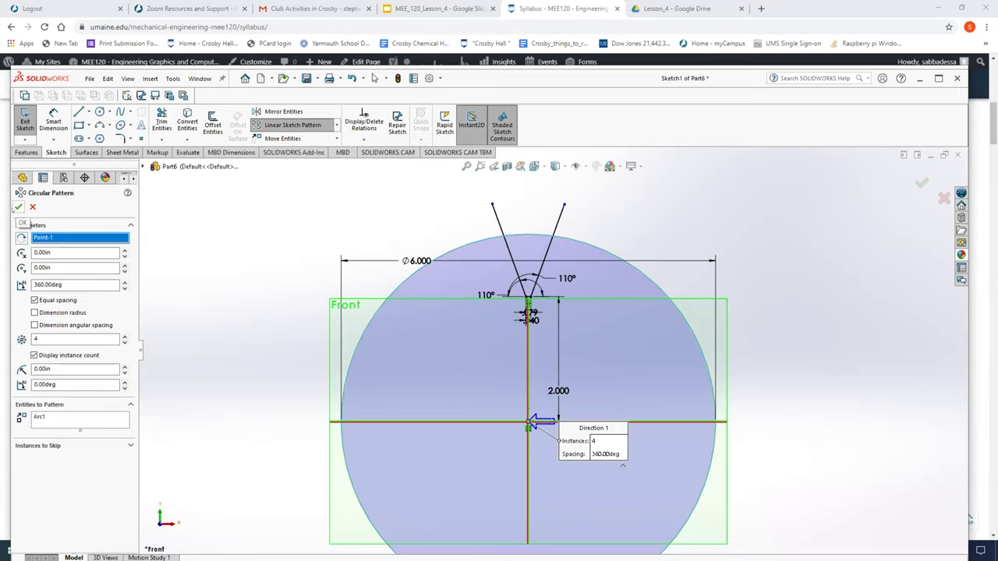
pyautogui.click(18, 206)
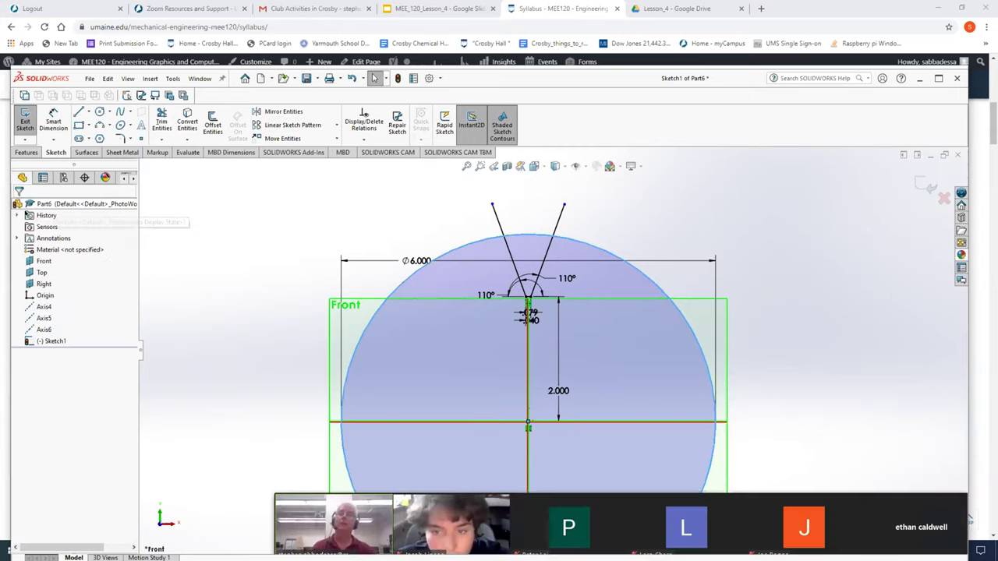
pyautogui.click(25, 117)
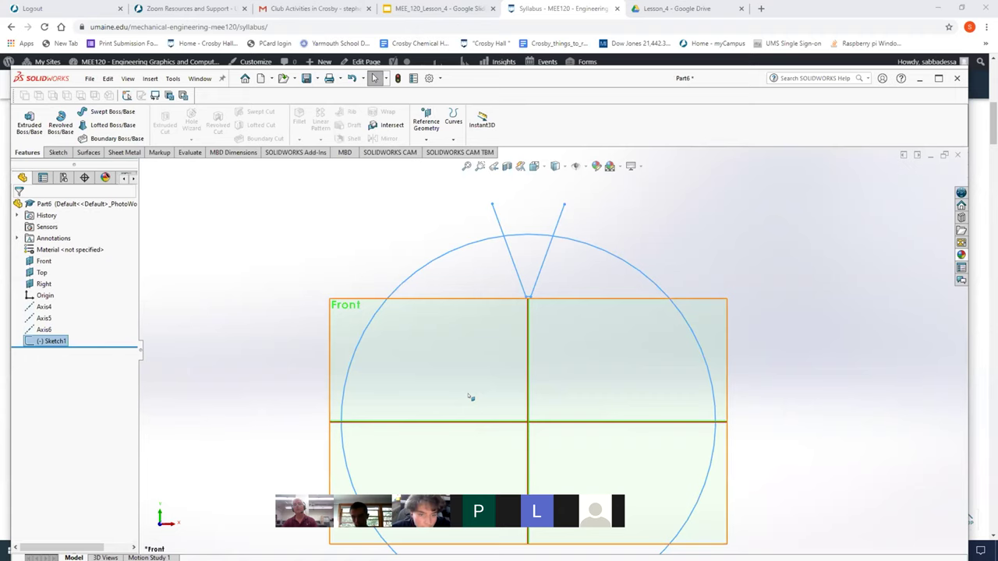
pyautogui.click(440, 9)
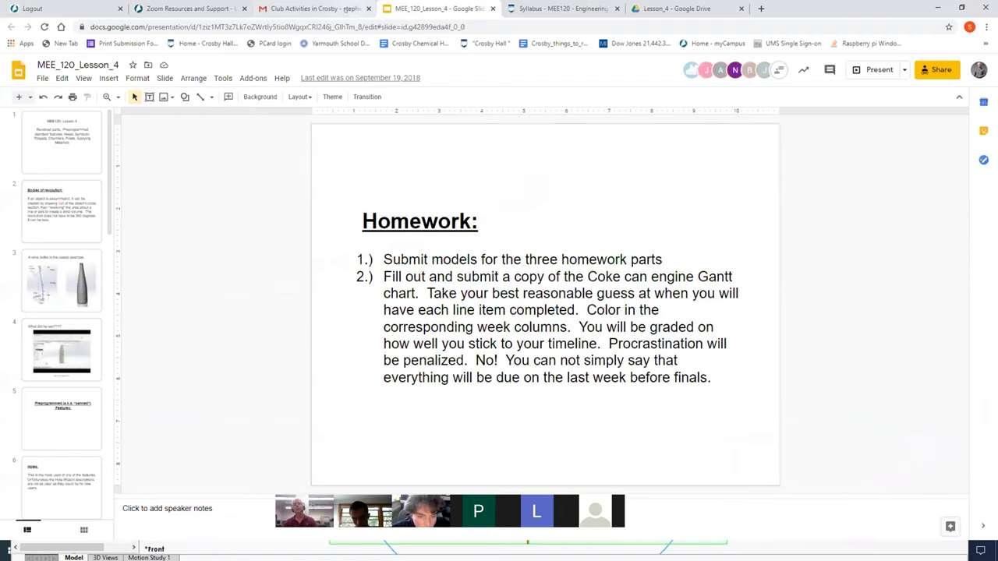
pyautogui.click(312, 8)
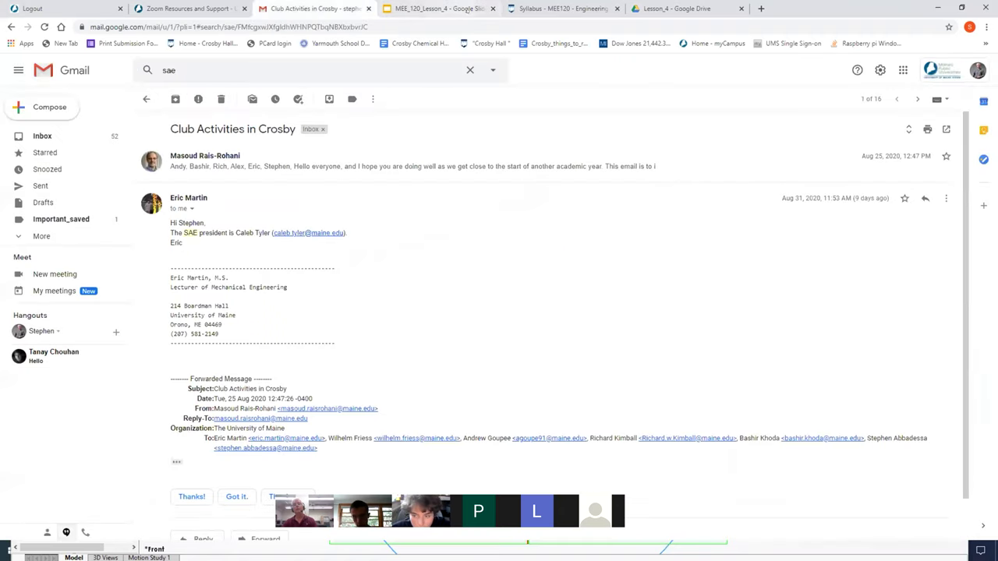
pyautogui.click(558, 9)
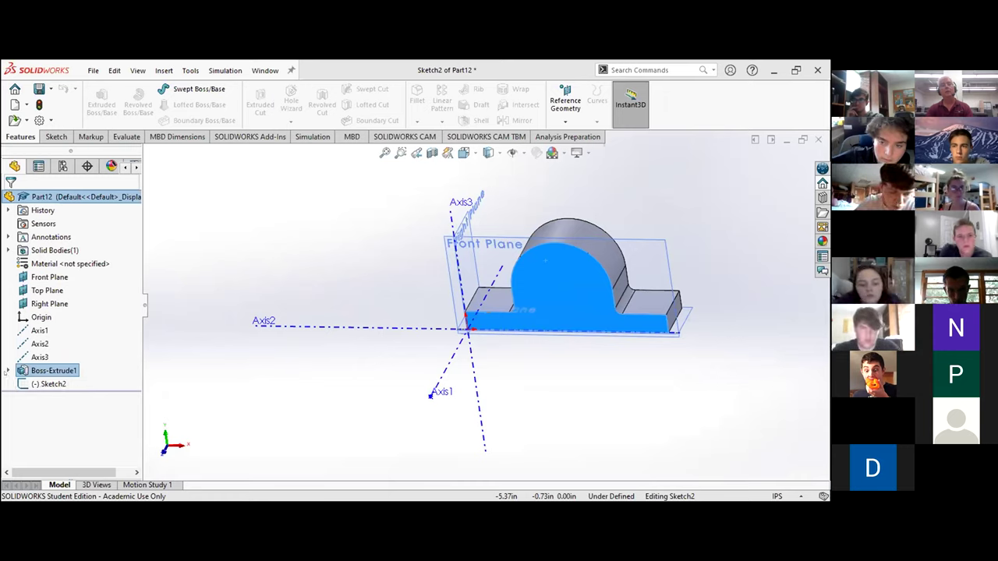
# Step: Exit the empty second sketch on the pillow block's front face
pyautogui.click(7, 371)
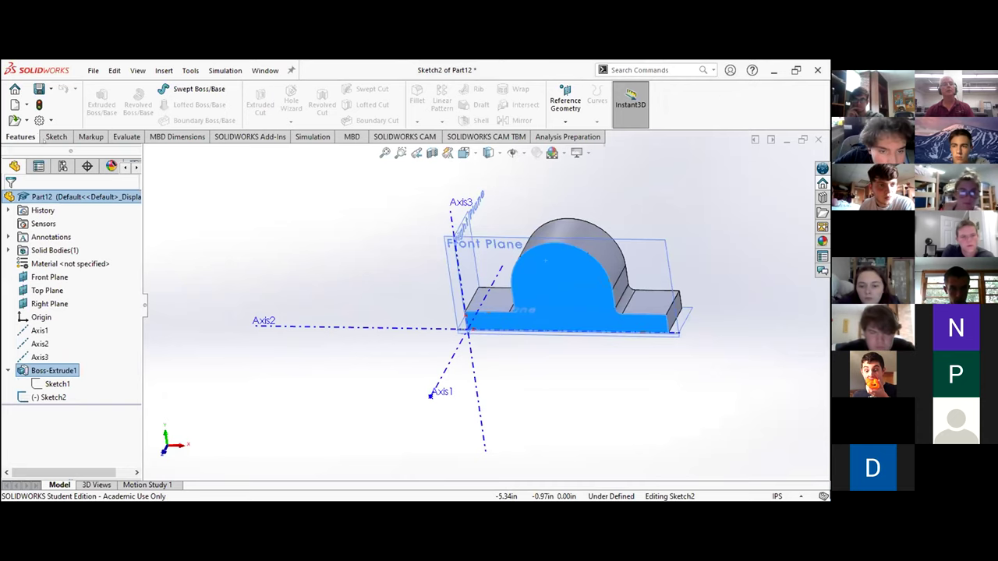
pyautogui.click(56, 137)
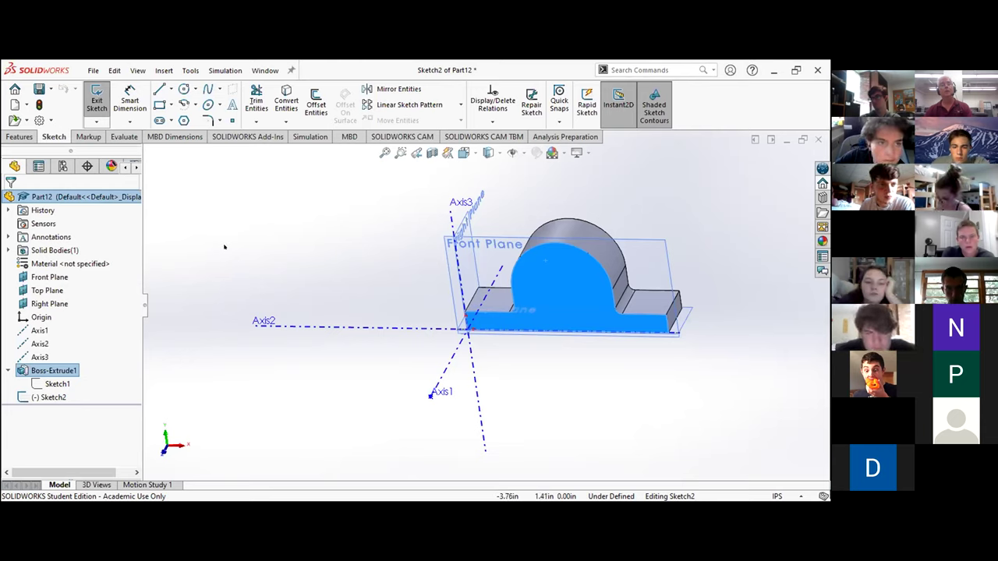
pyautogui.click(96, 101)
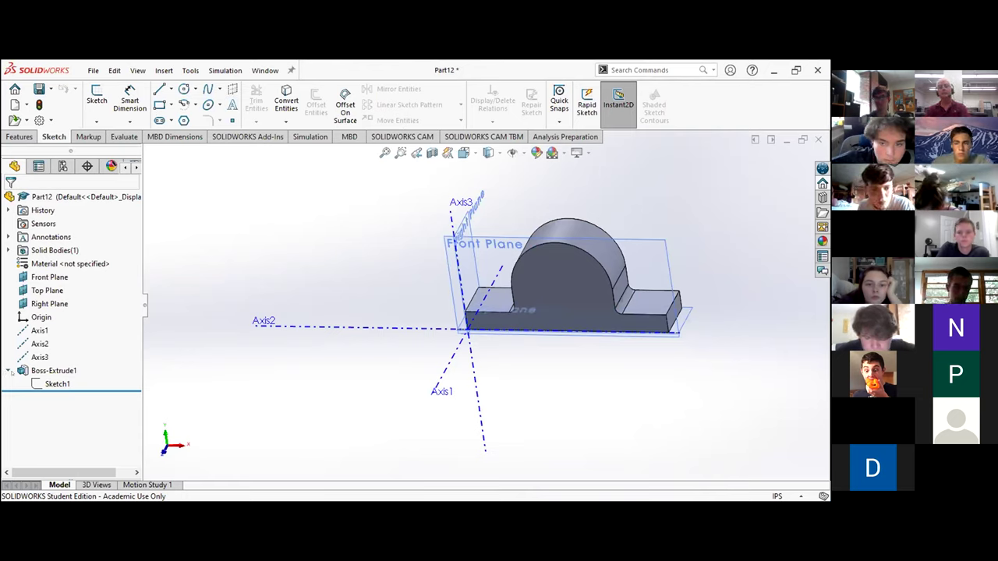
# Step: Start a plain Hole Wizard hole on the pillow block and look through the ANSI Inch drill sizes
pyautogui.click(53, 370)
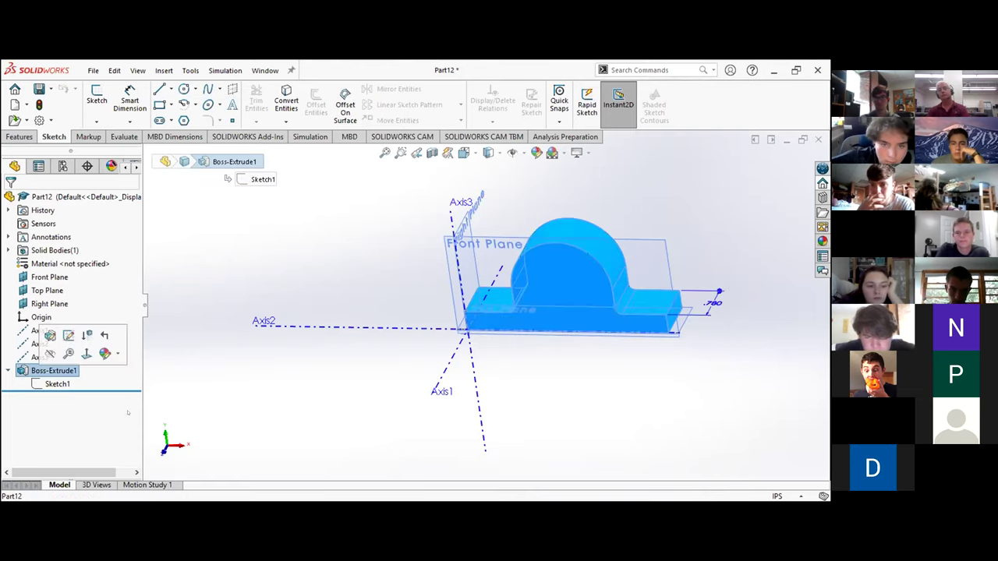
pyautogui.click(20, 136)
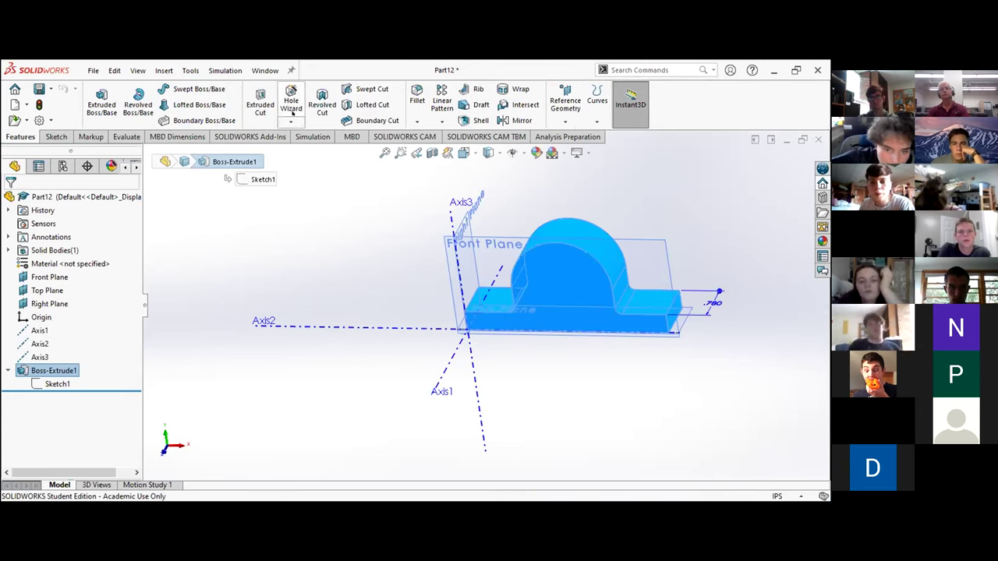
pyautogui.click(291, 122)
pyautogui.click(312, 136)
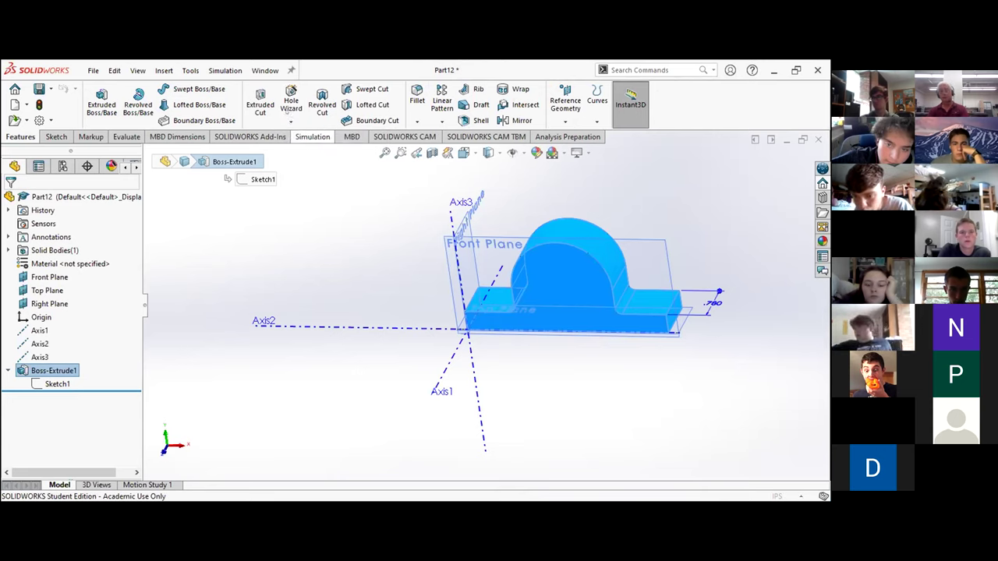
pyautogui.click(282, 104)
pyautogui.click(86, 325)
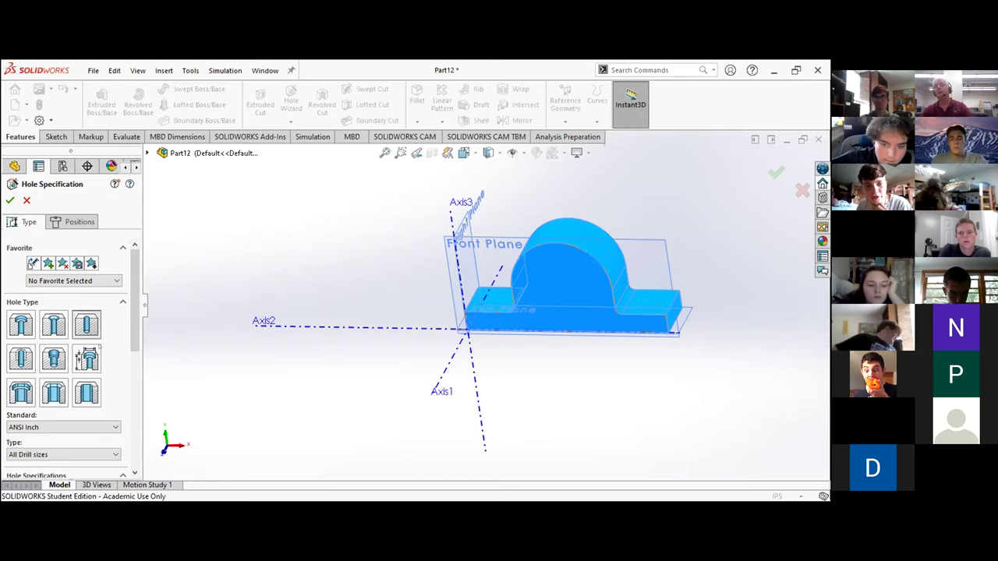
pyautogui.scroll(-2, 118, 392)
pyautogui.scroll(-2, 119, 393)
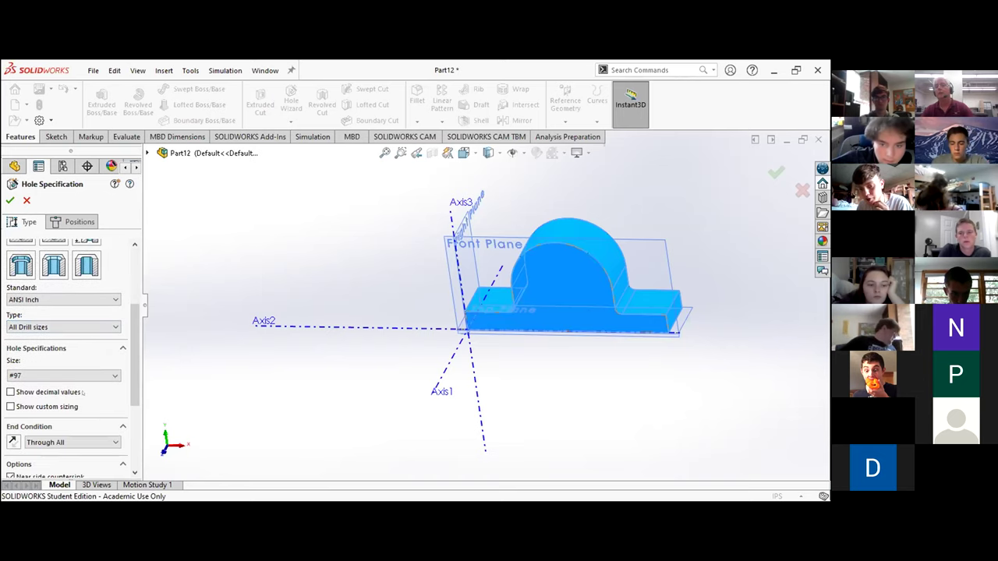
pyautogui.click(114, 375)
pyautogui.scroll(-15, 81, 423)
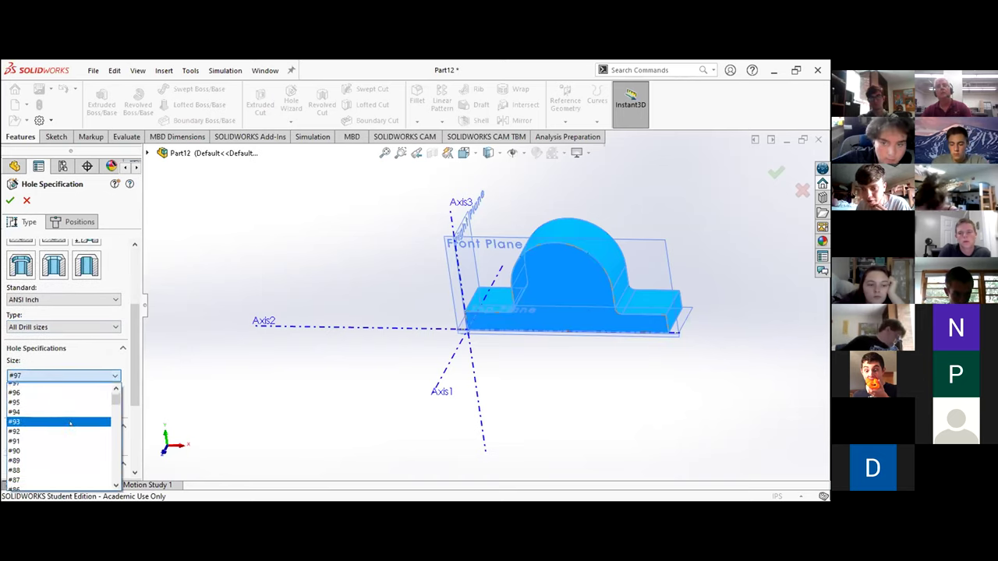
pyautogui.scroll(-16, 80, 423)
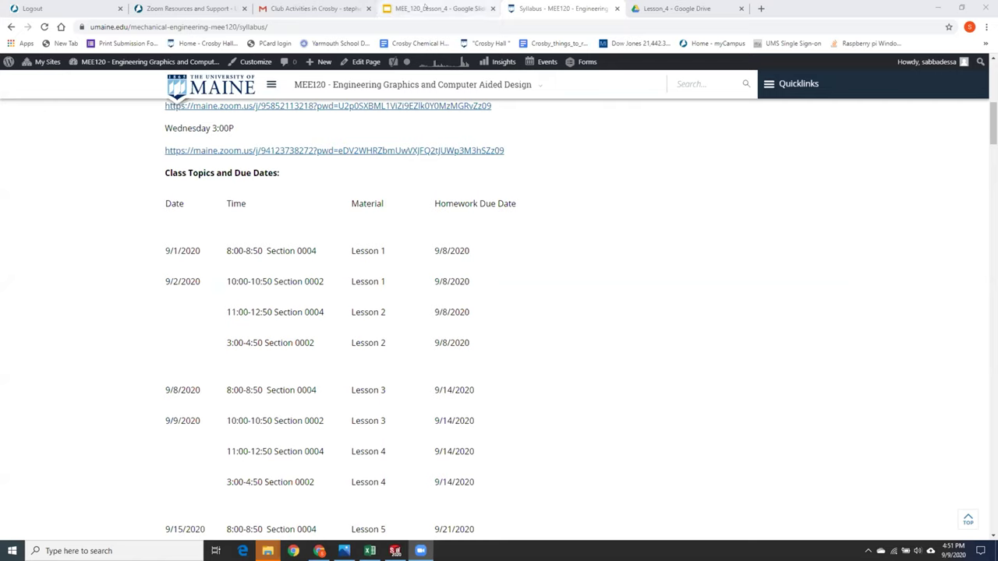
# Step: Switch to the browser, reopen Homework_part_3.PDF from the Lesson_4 Drive folder and enlarge the pillow block drawing to read its dimensions
pyautogui.click(437, 8)
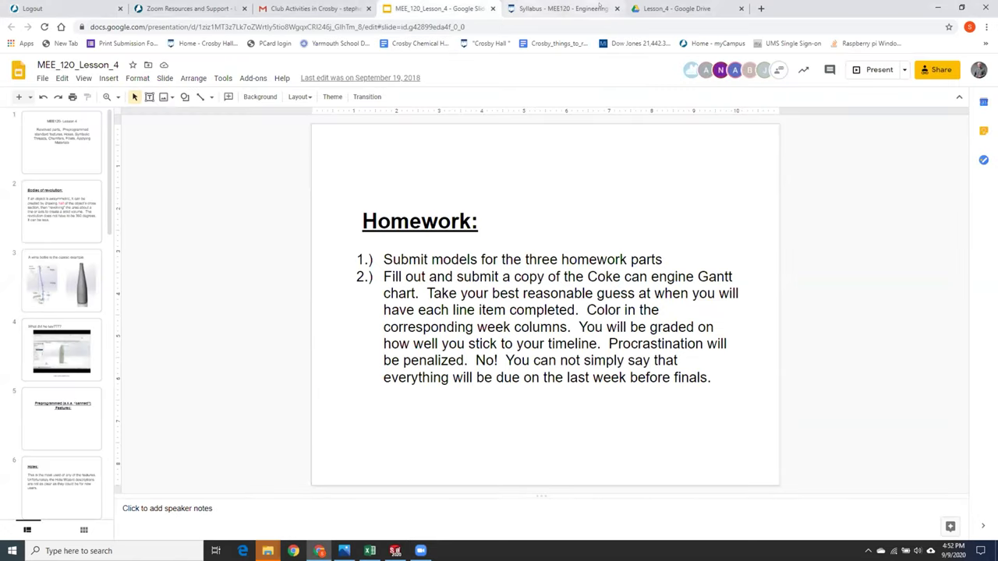
pyautogui.click(675, 9)
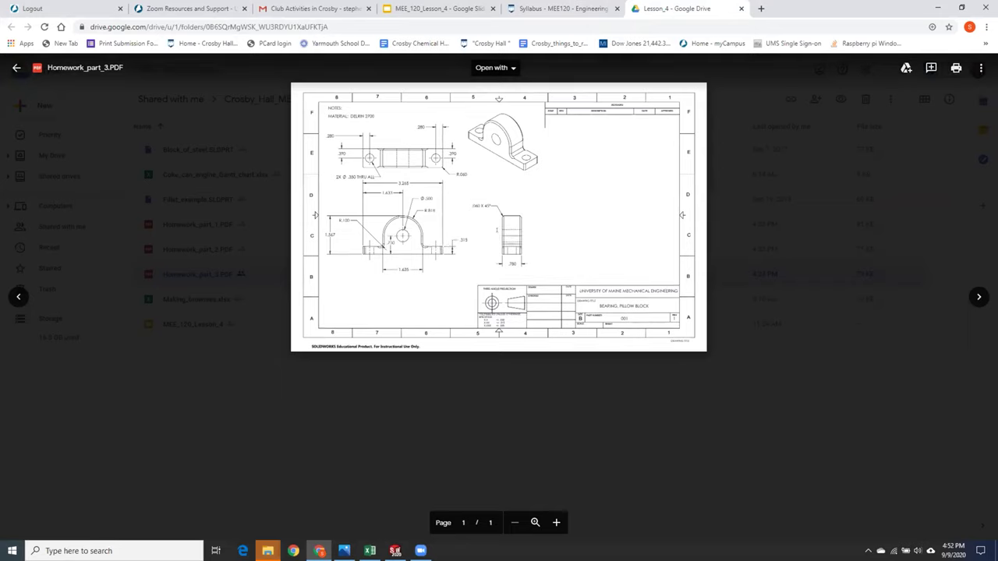
pyautogui.click(16, 68)
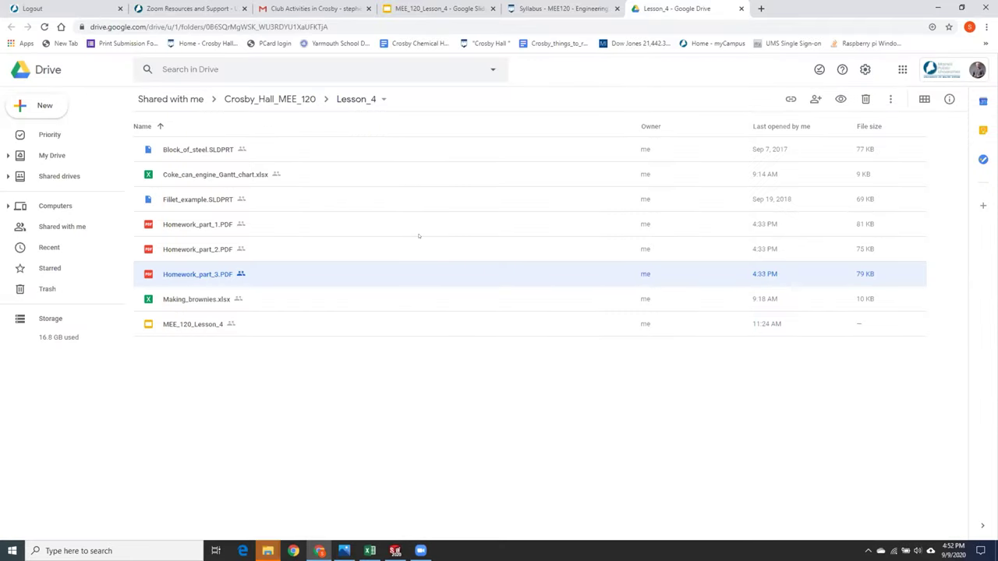
pyautogui.doubleClick(217, 275)
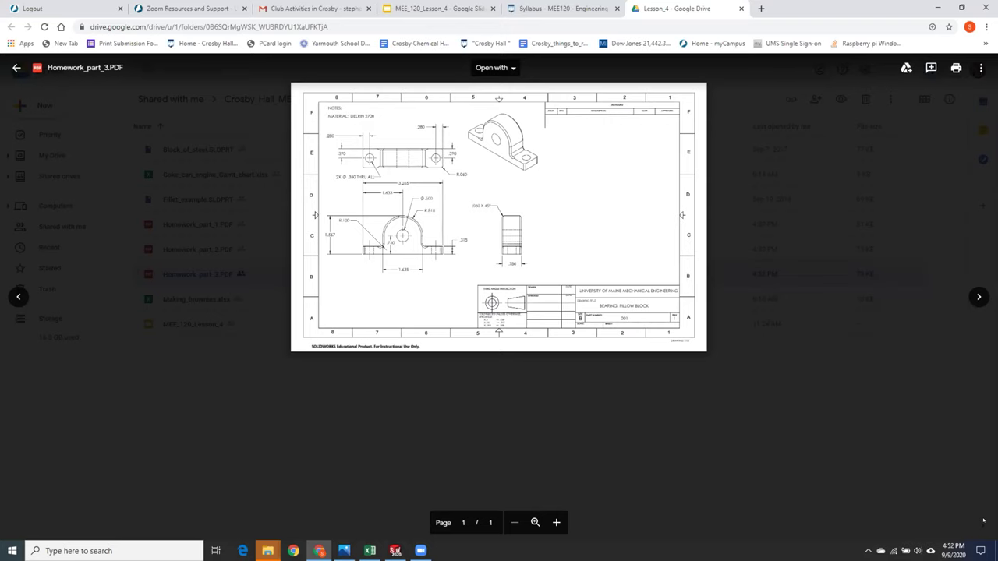
pyautogui.click(555, 522)
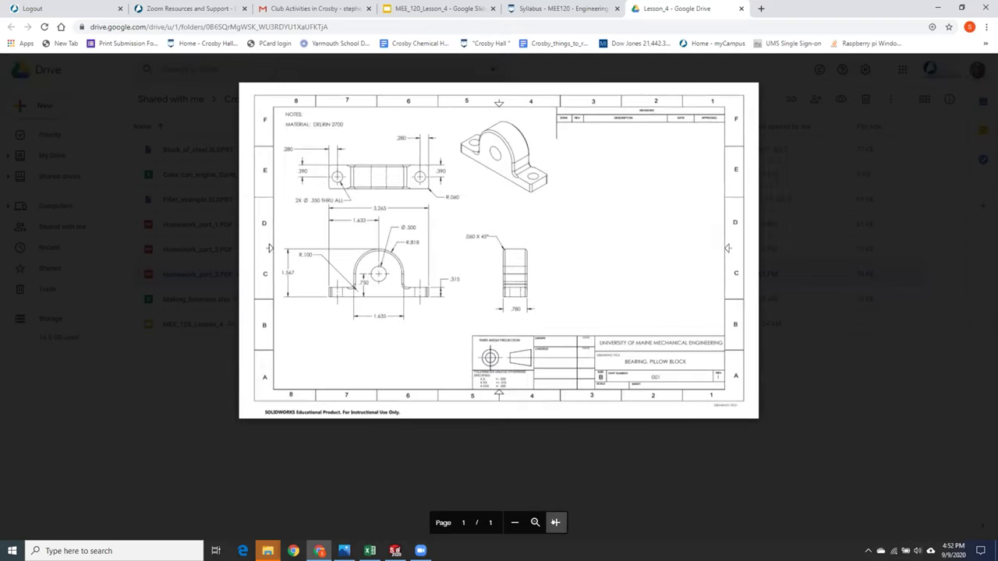
pyautogui.click(556, 522)
pyautogui.click(556, 522)
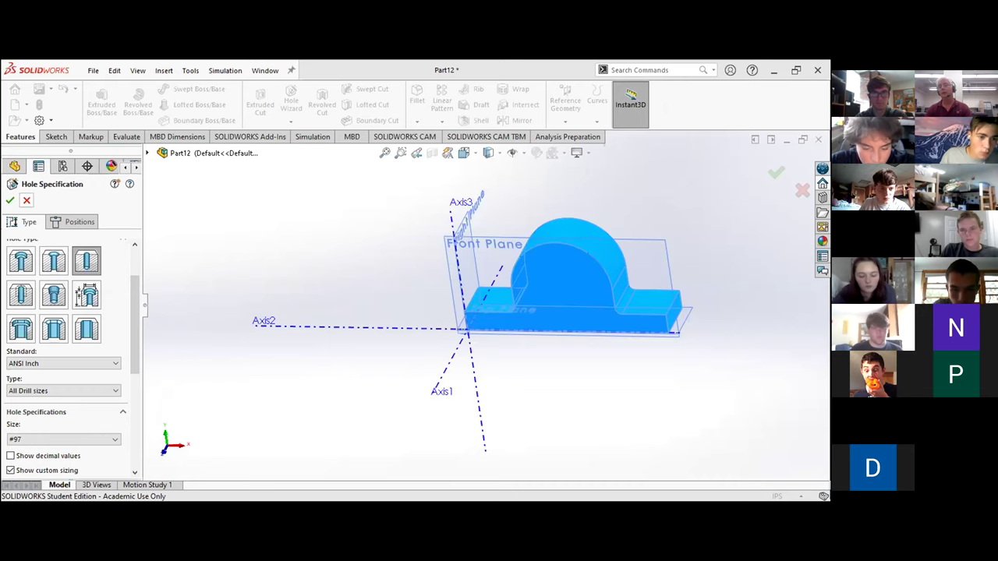
# Step: Cancel the hole specification on the pillow block part
pyautogui.press('Escape')
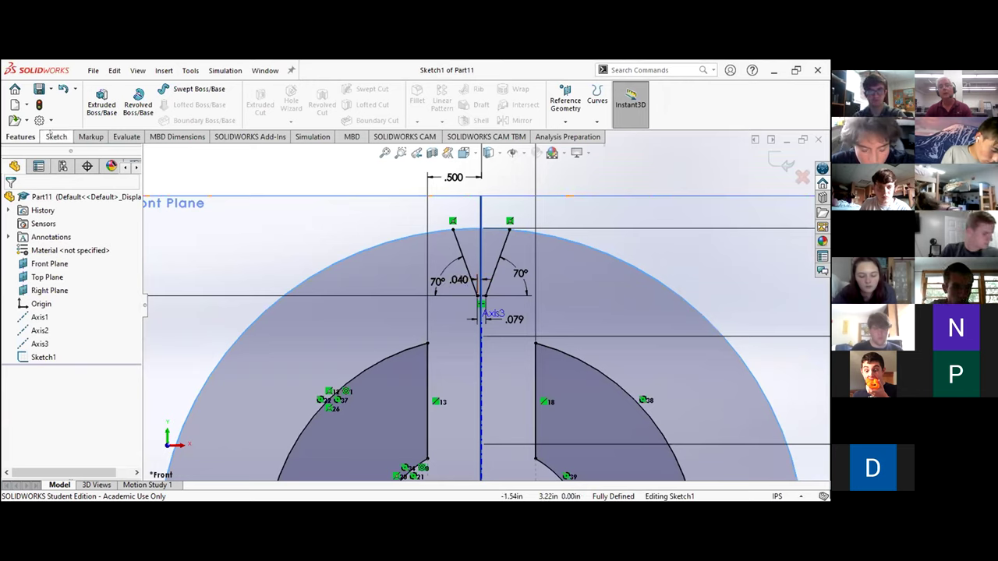
# Step: Set up a circular sketch pattern about the gear's origin with 30 equally spaced instances over 360°
pyautogui.click(54, 136)
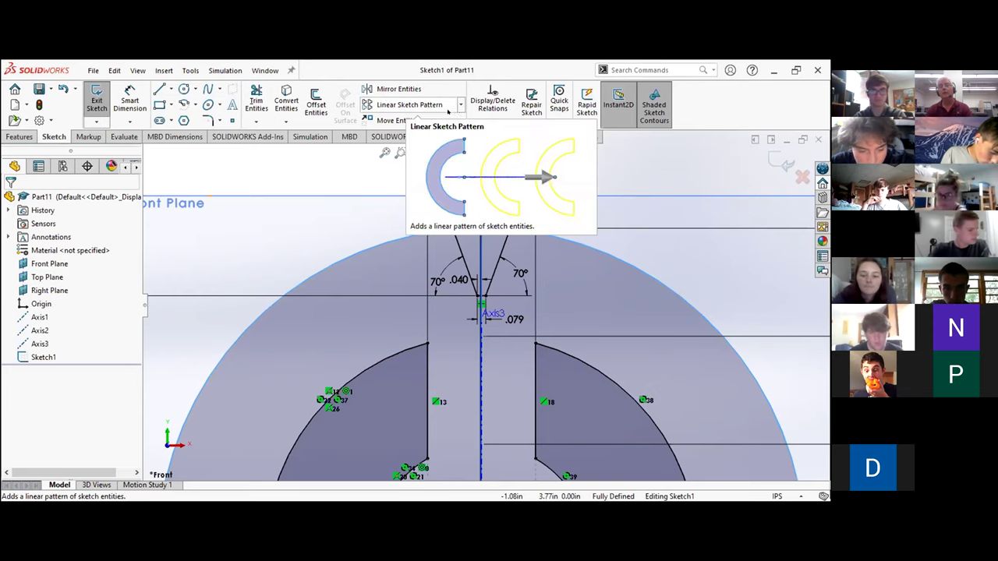
pyautogui.click(460, 104)
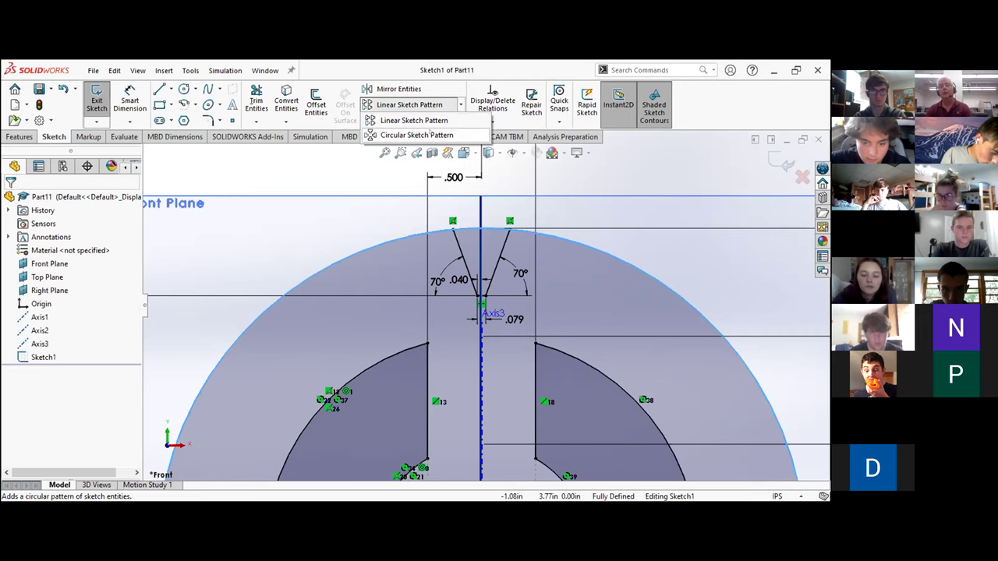
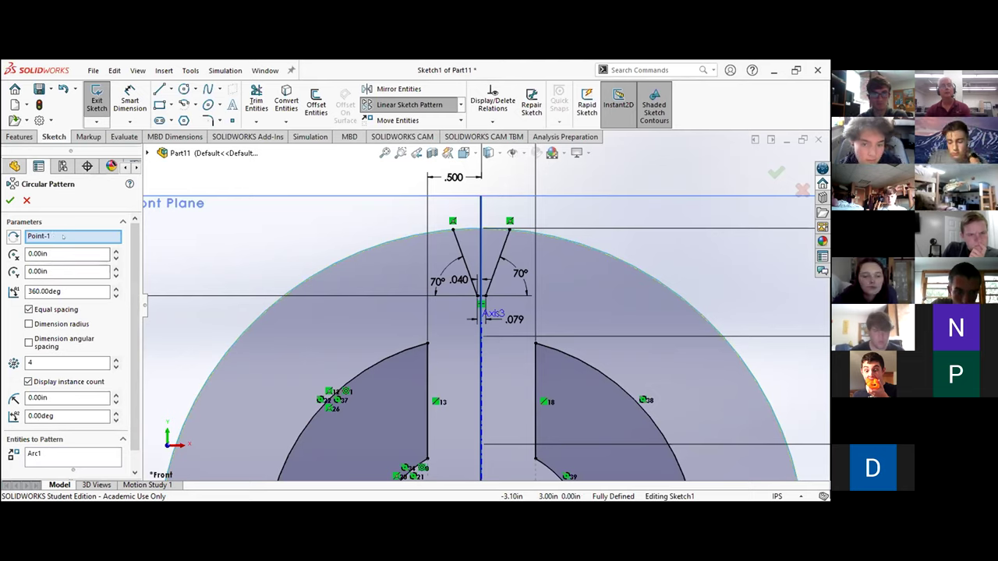
pyautogui.scroll(-3, 479, 454)
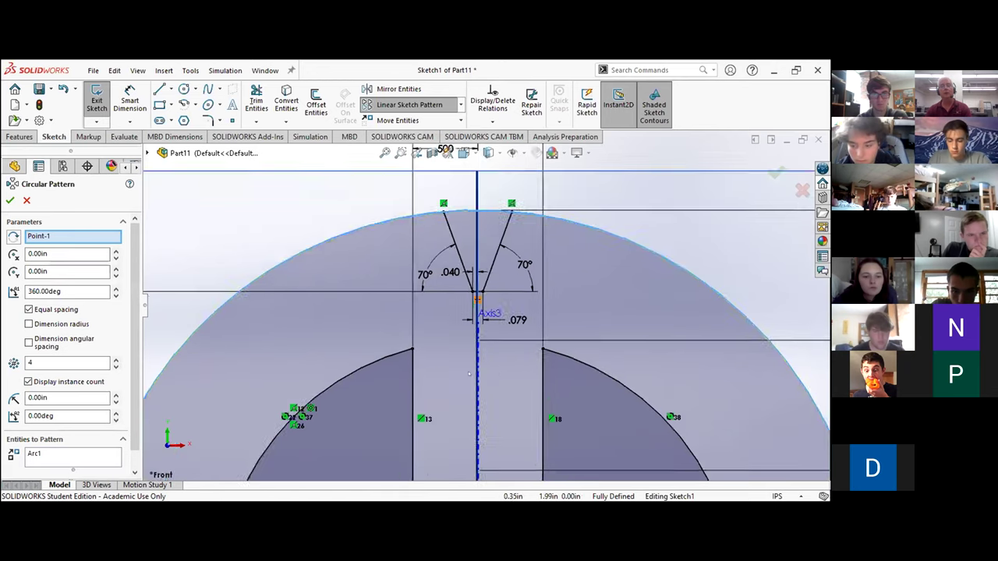
pyautogui.scroll(3, 479, 454)
pyautogui.scroll(4, 480, 453)
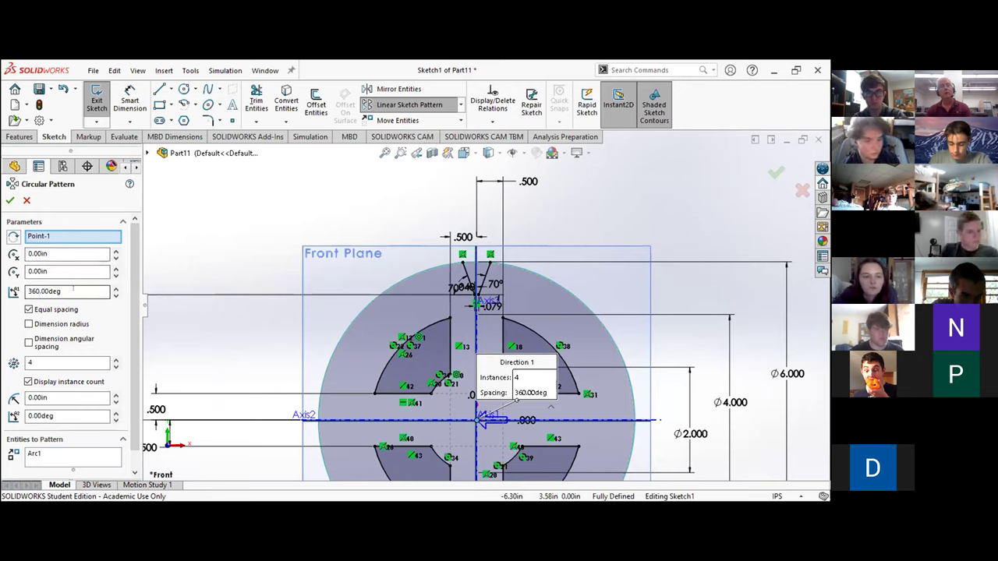
pyautogui.click(32, 358)
pyautogui.press('BackSpace')
pyautogui.write('30')
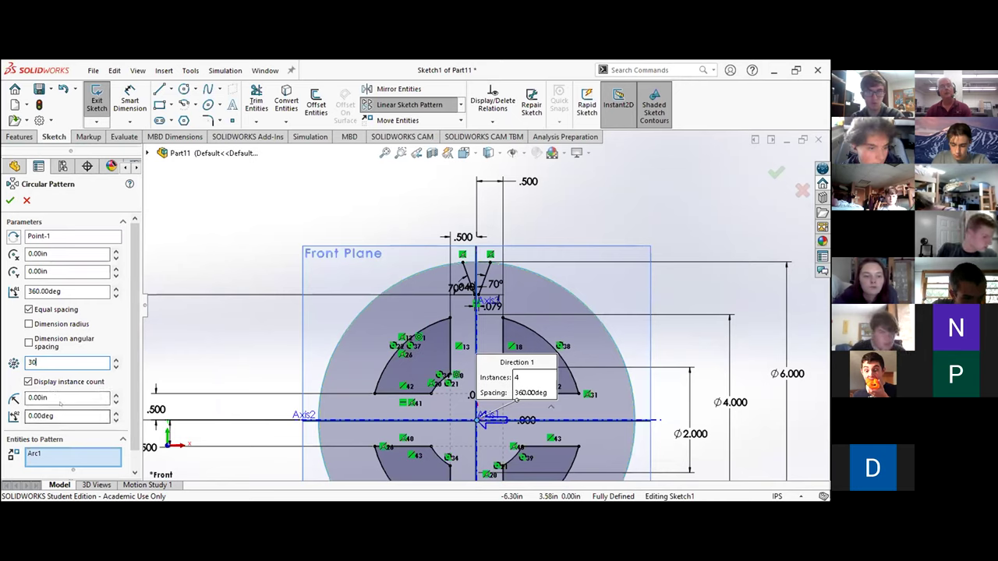
# Step: Add the tooth gap's two slanted sides and its short base line to the entities to pattern
pyautogui.scroll(-1, 60, 403)
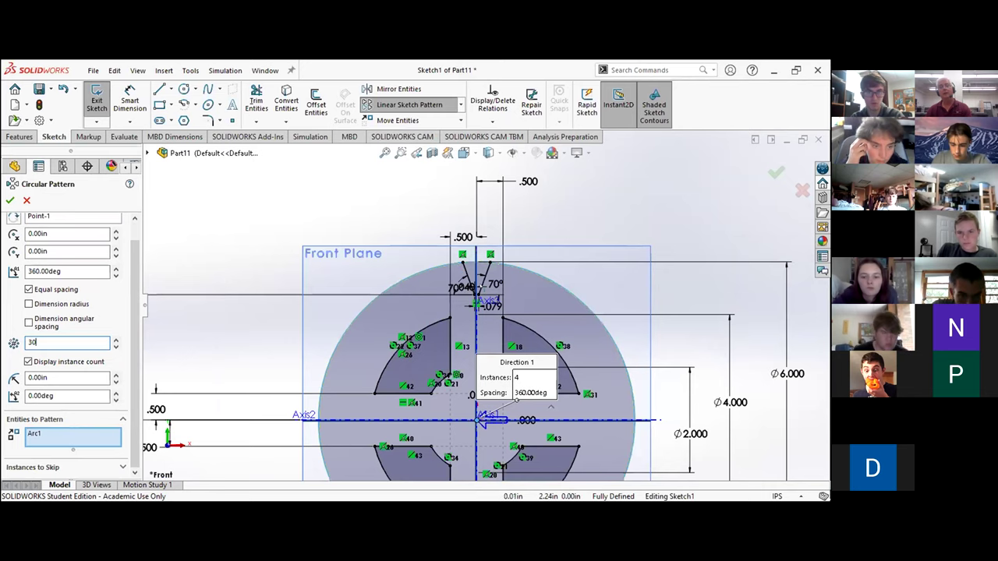
pyautogui.click(481, 275)
pyautogui.click(482, 271)
pyautogui.scroll(2, 472, 293)
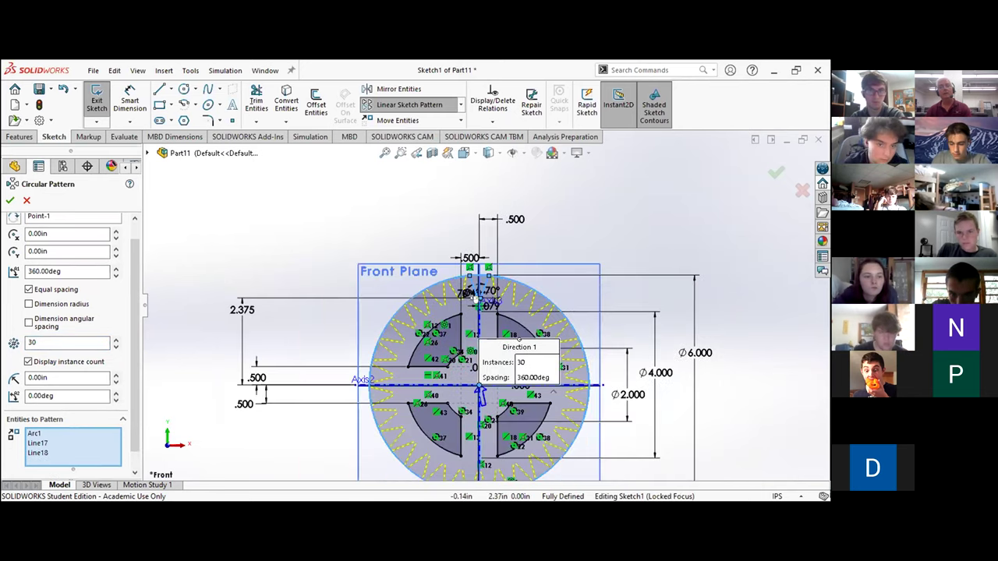
pyautogui.scroll(-4, 491, 298)
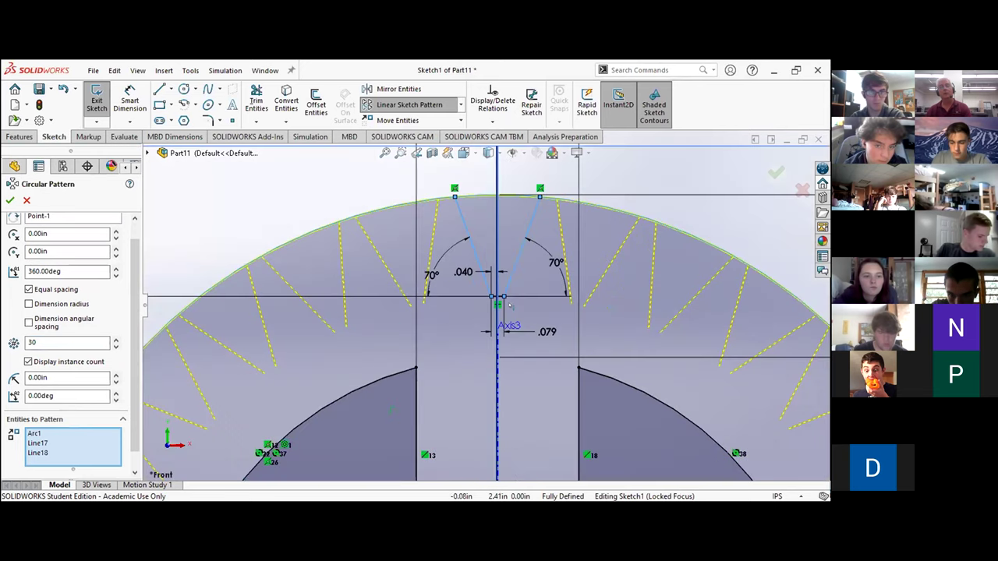
pyautogui.scroll(-3, 511, 307)
pyautogui.click(514, 304)
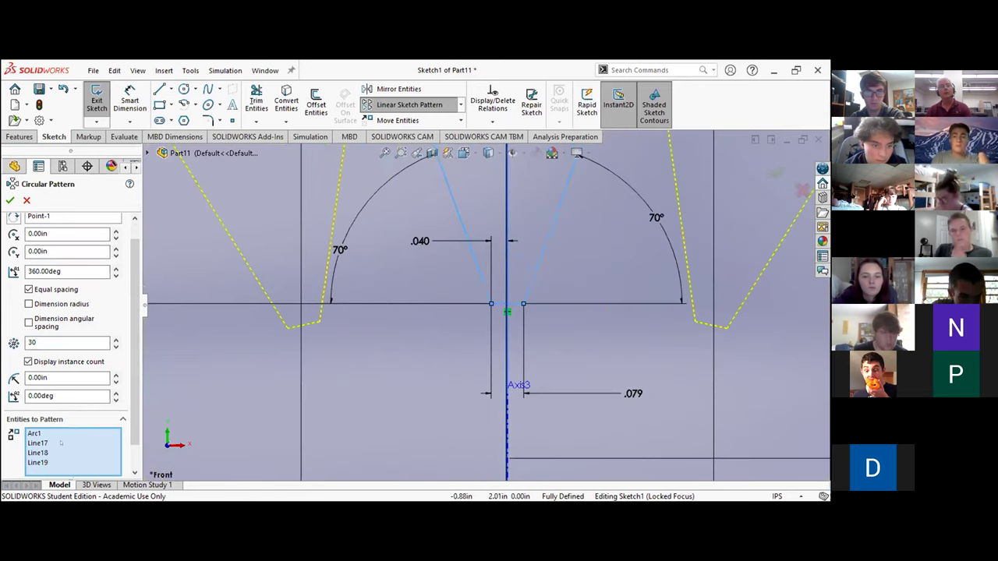
# Step: Remove the outer circle from the entities to pattern and apply the circular pattern of the tooth gap
pyautogui.click(39, 433)
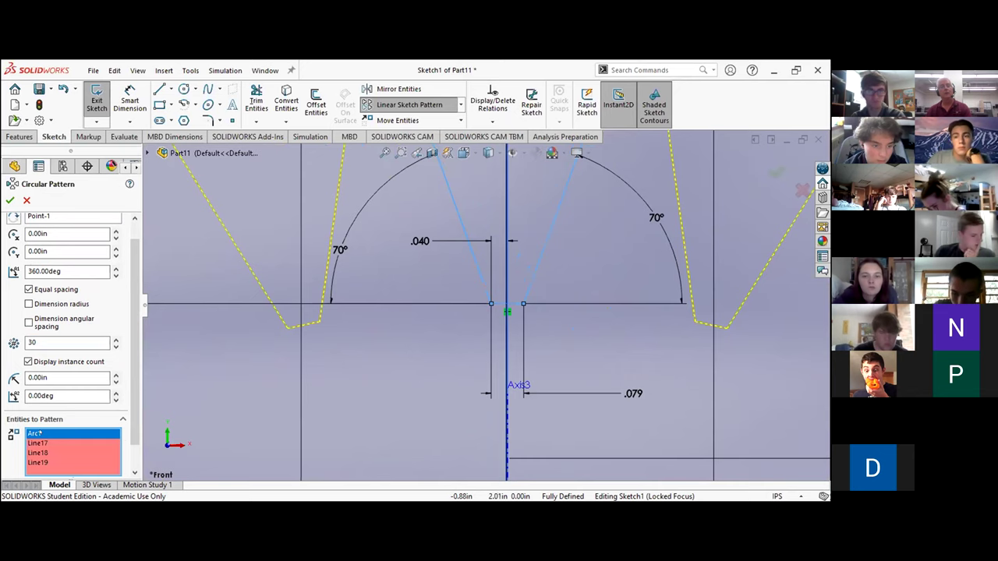
pyautogui.press('Delete')
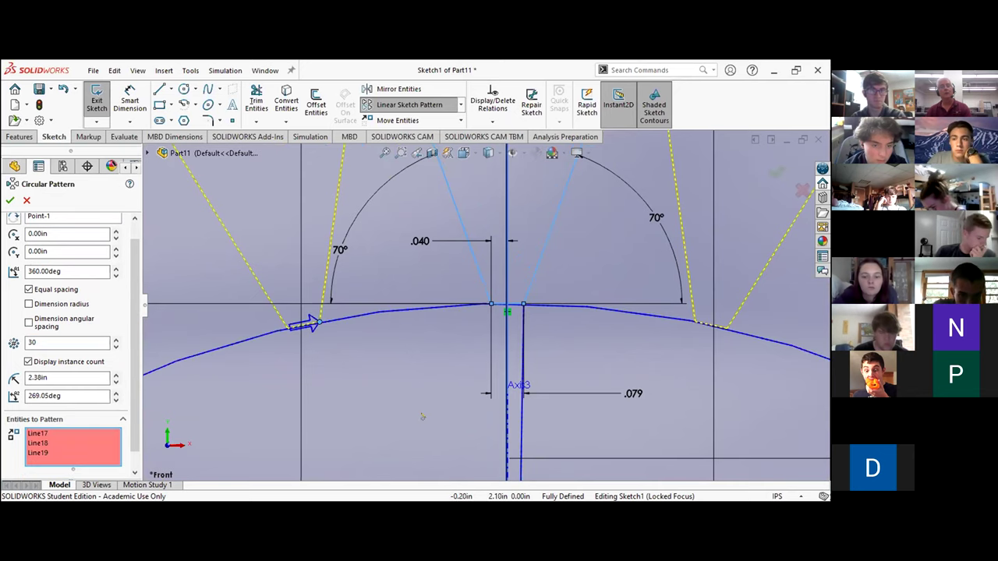
pyautogui.scroll(3, 467, 327)
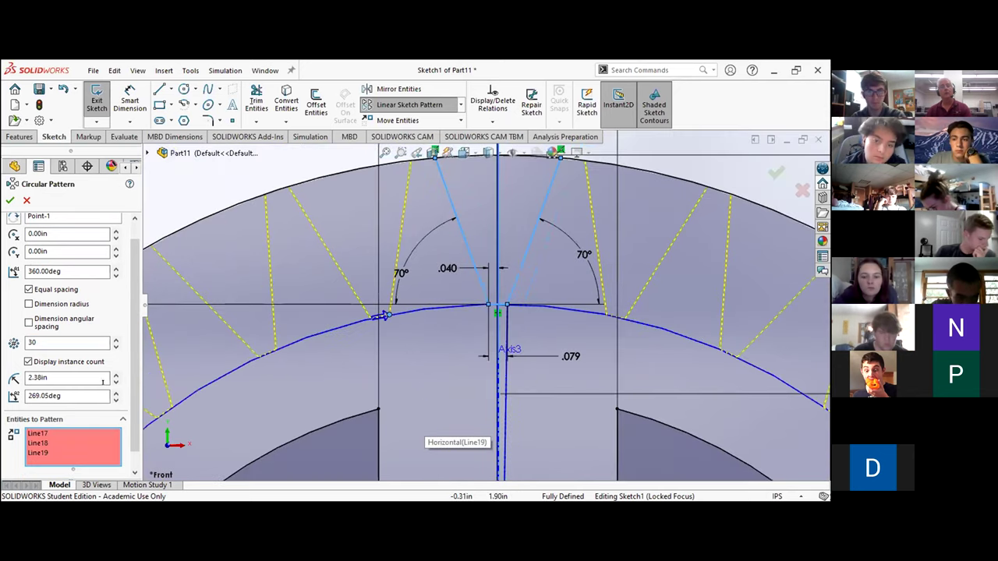
pyautogui.scroll(2, 468, 327)
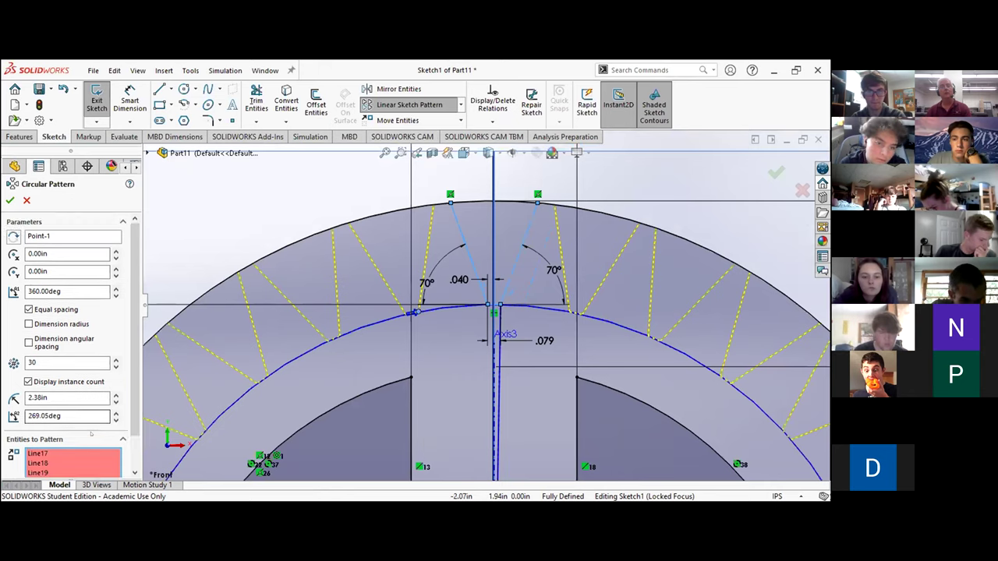
pyautogui.scroll(-2, 91, 434)
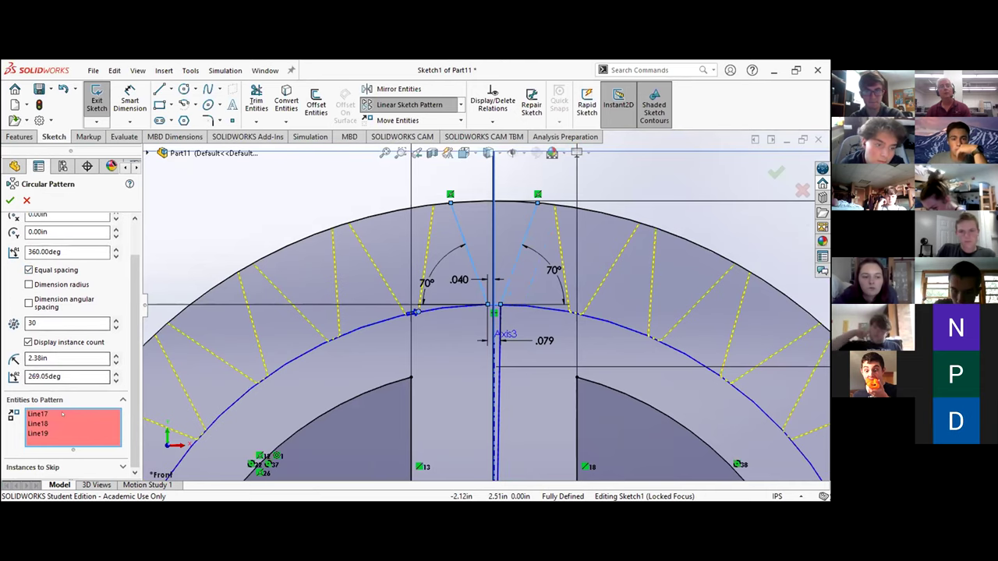
pyautogui.press('Return')
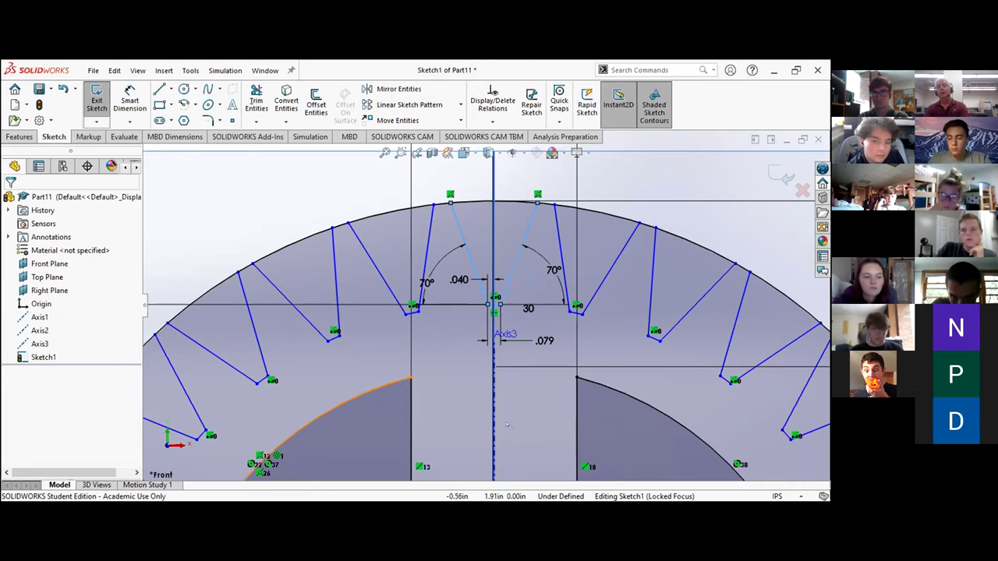
pyautogui.scroll(3, 506, 425)
pyautogui.scroll(2, 511, 415)
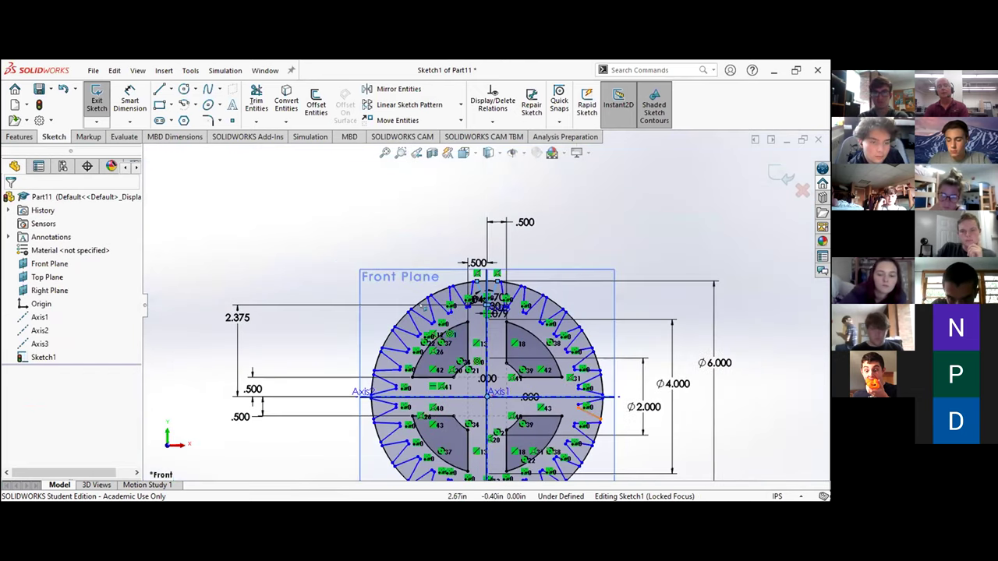
pyautogui.click(491, 308)
pyautogui.press('Escape')
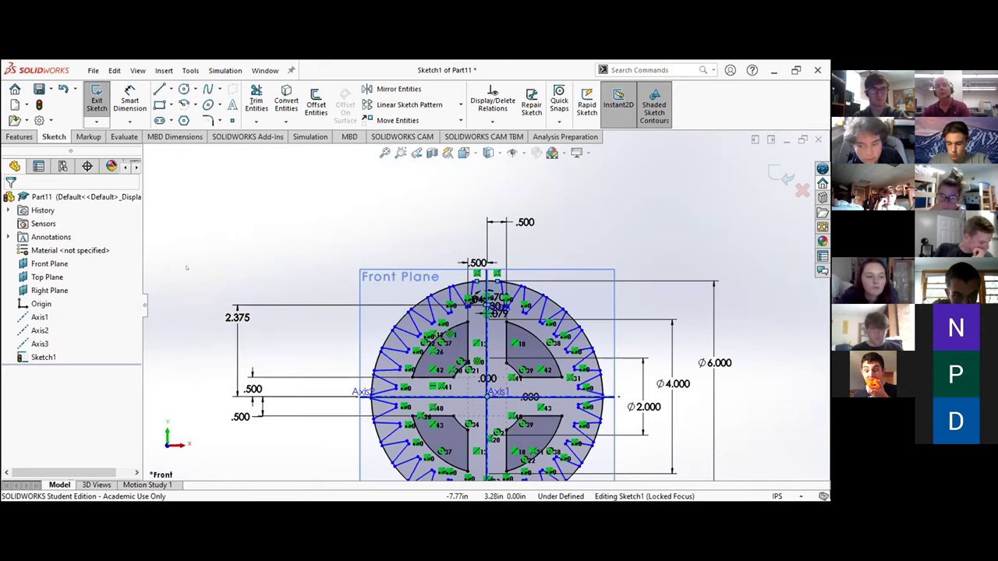
# Step: Draw a line about 2.375 in long from the inner corner of the tooth gap just above the horizontal axis to the gear's origin
pyautogui.click(170, 90)
pyautogui.click(137, 70)
pyautogui.click(164, 70)
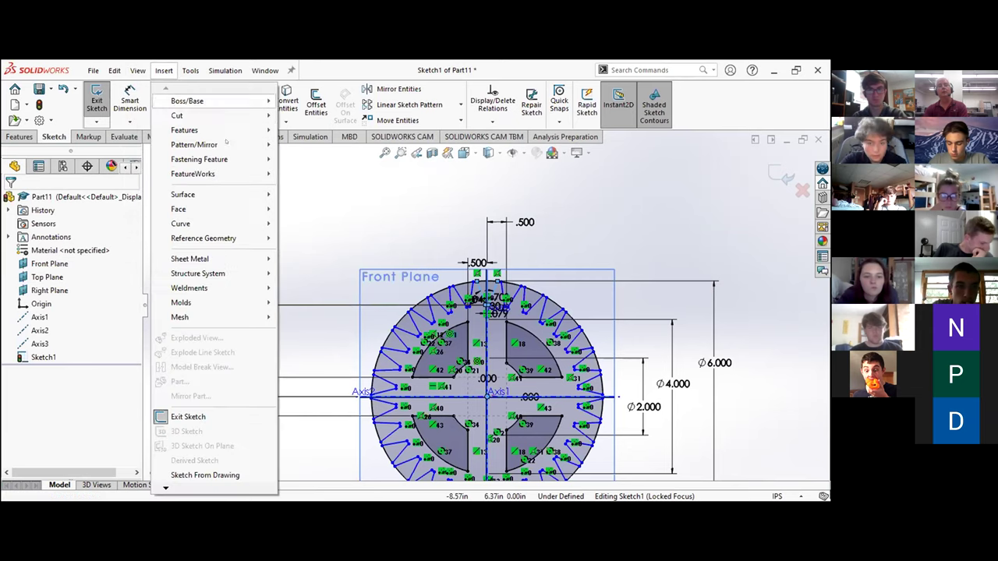
pyautogui.click(351, 237)
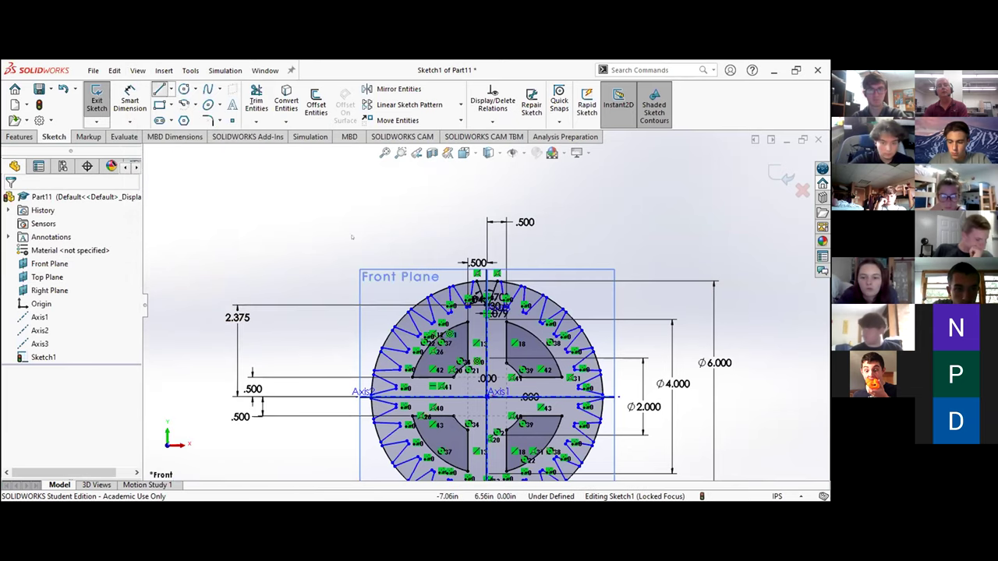
pyautogui.press('l')
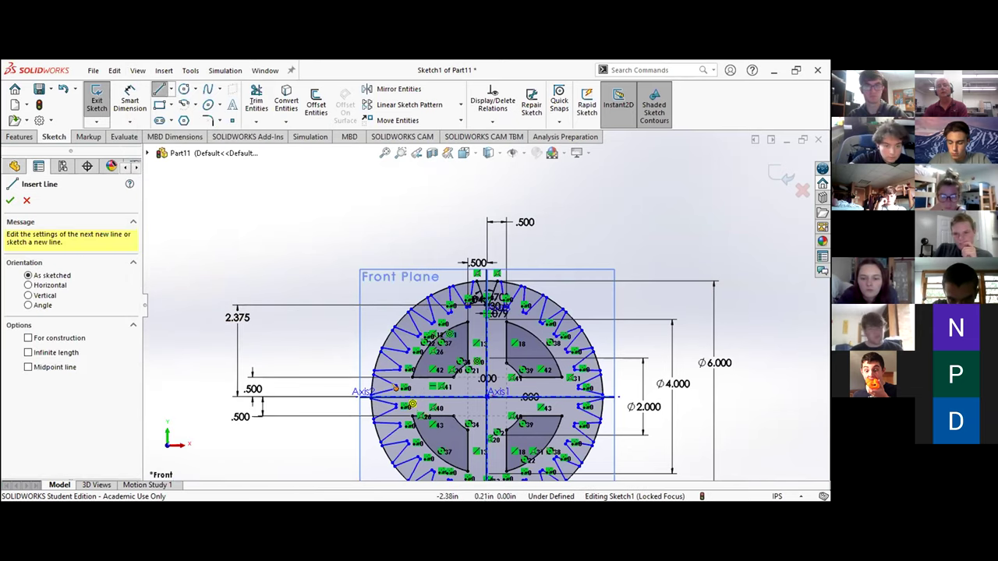
pyautogui.click(503, 415)
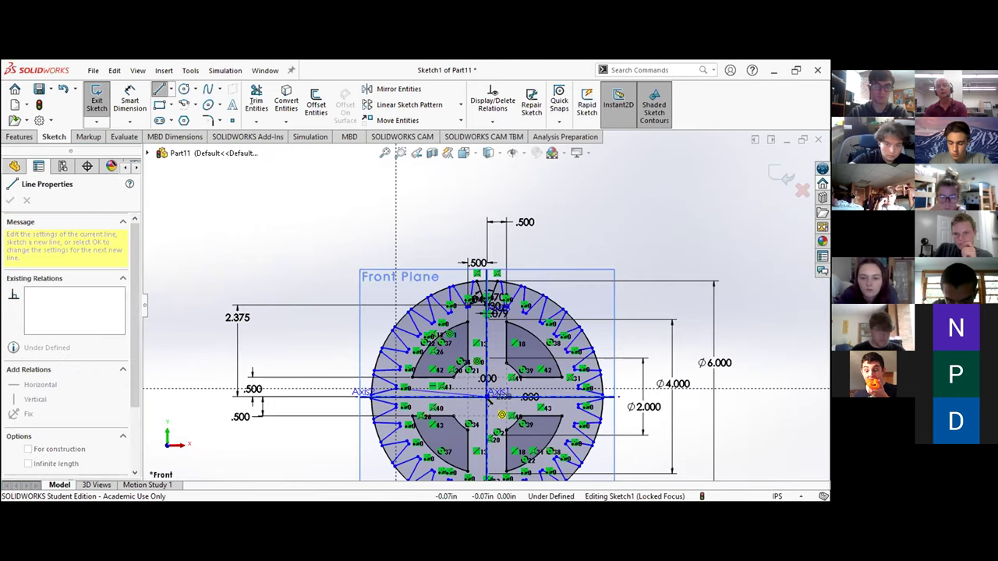
pyautogui.scroll(3, 504, 411)
pyautogui.scroll(-2, 505, 386)
pyautogui.scroll(-5, 499, 343)
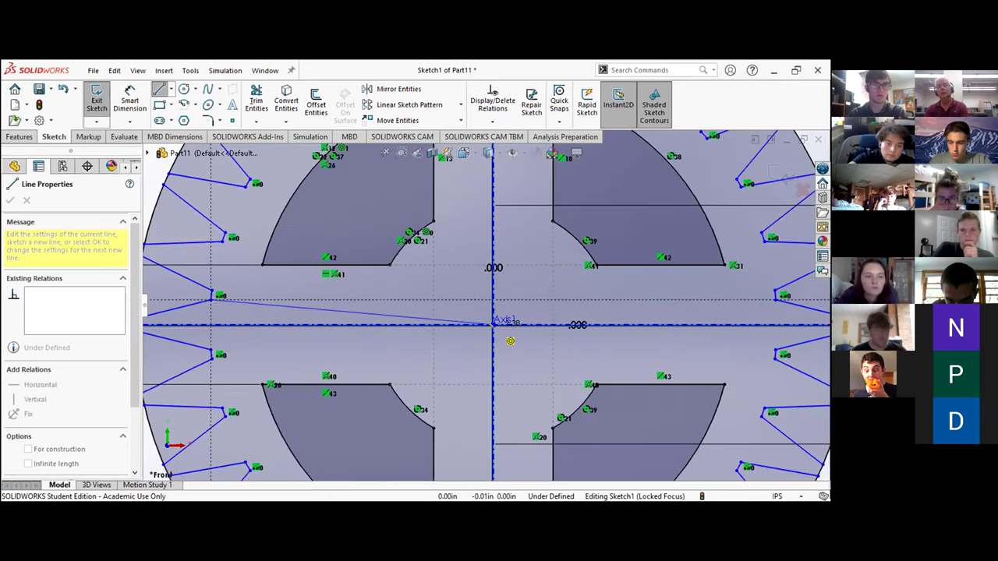
pyautogui.click(493, 323)
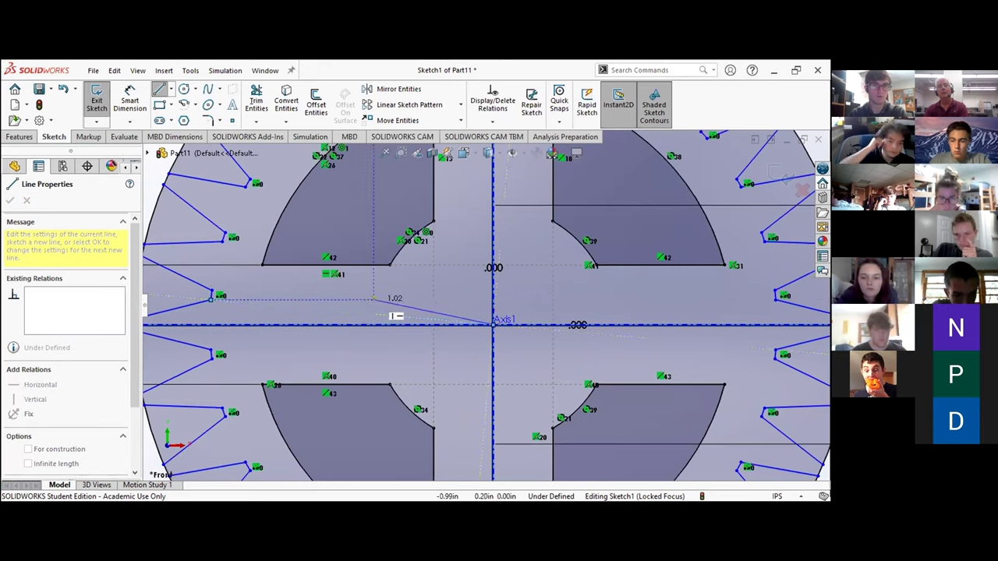
pyautogui.press('Escape')
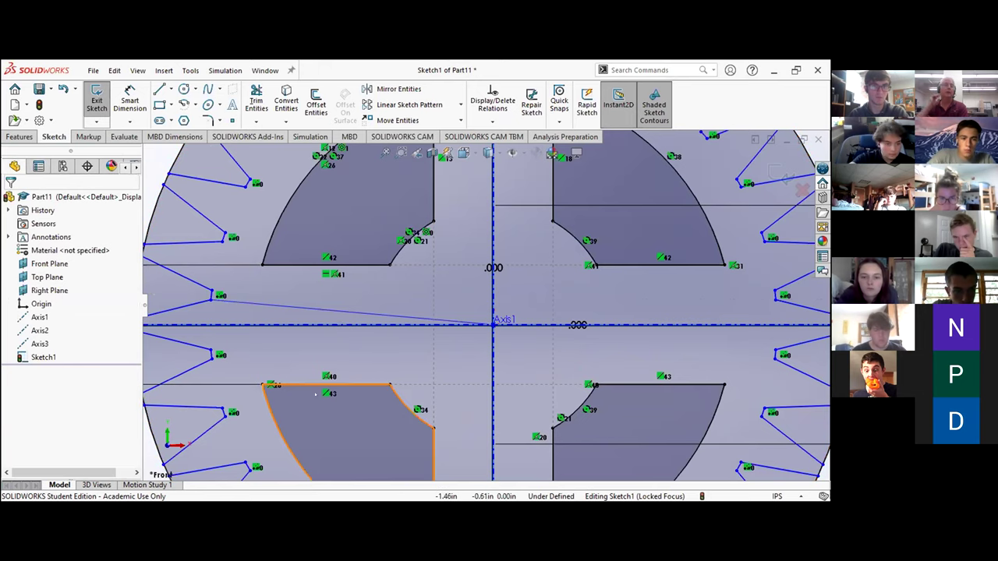
# Step: Convert the line between the tooth gap and the origin to construction geometry
pyautogui.rightClick(335, 308)
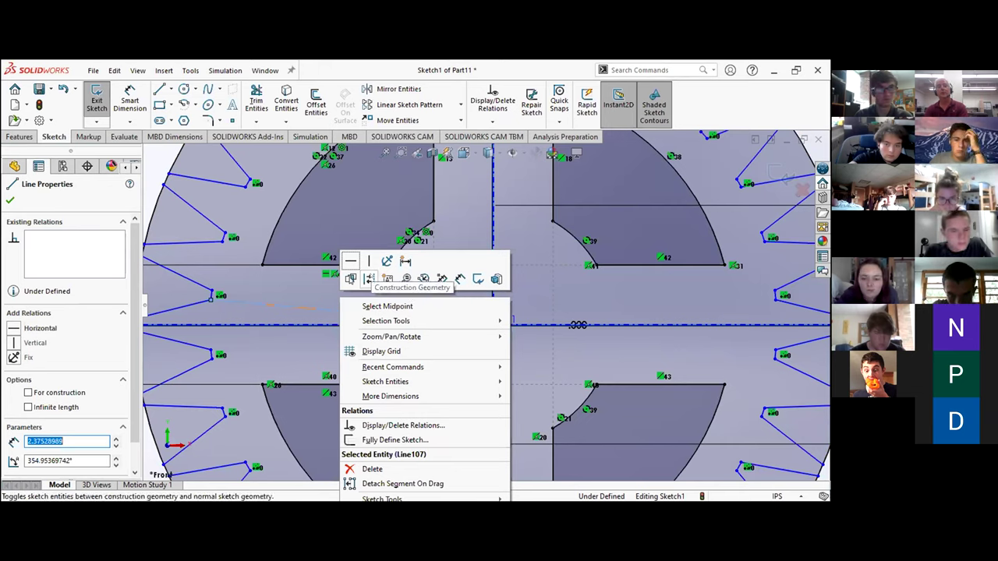
pyautogui.click(369, 278)
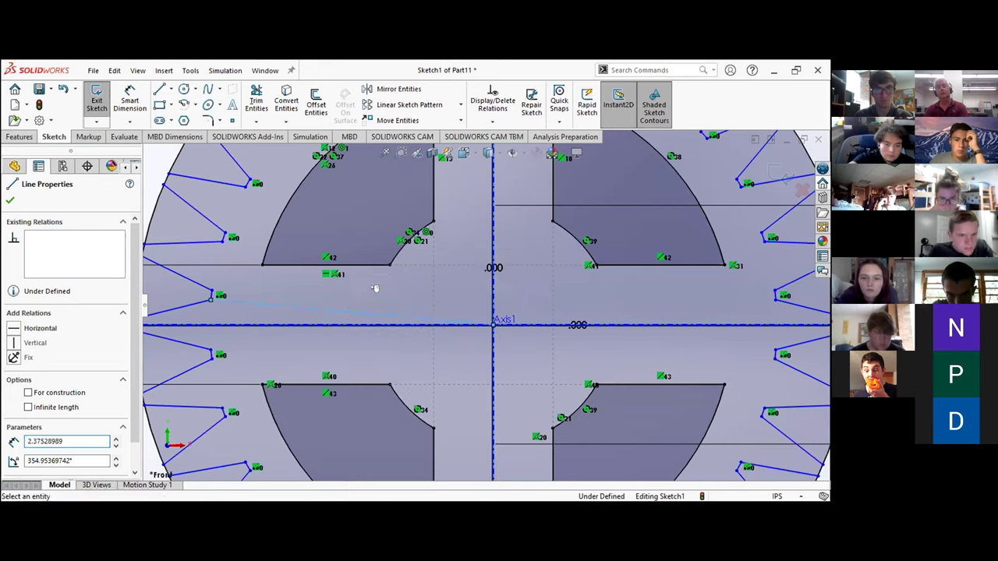
pyautogui.click(371, 294)
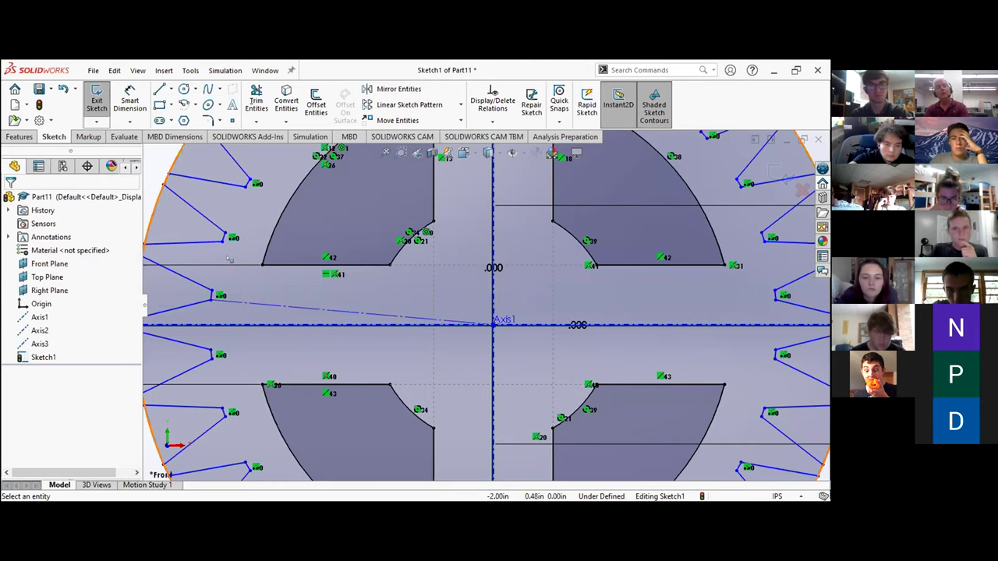
# Step: Dimension the aligned distance from the tooth gap's inner corner to the origin, accepting the measured value
pyautogui.click(125, 107)
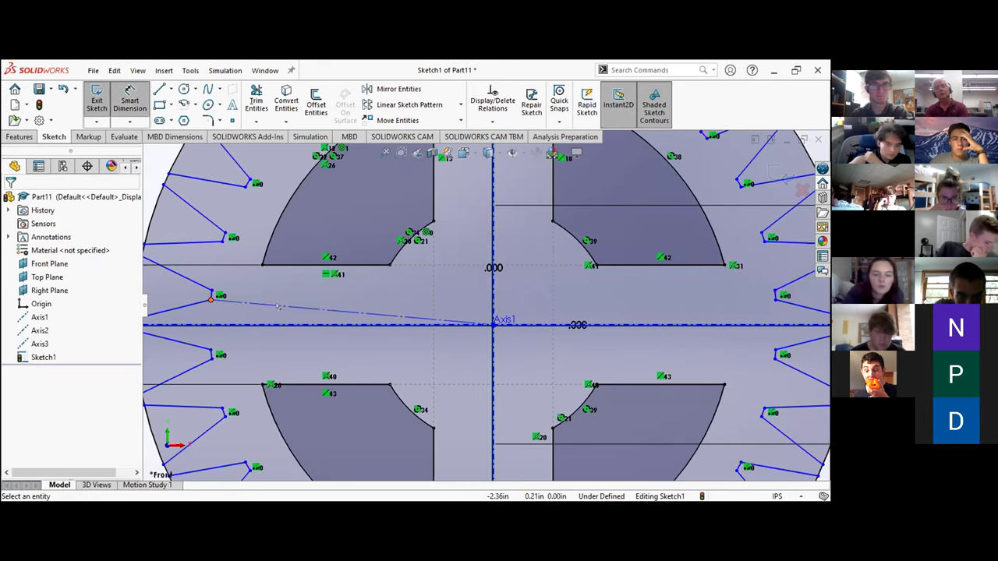
pyautogui.click(211, 299)
pyautogui.click(492, 323)
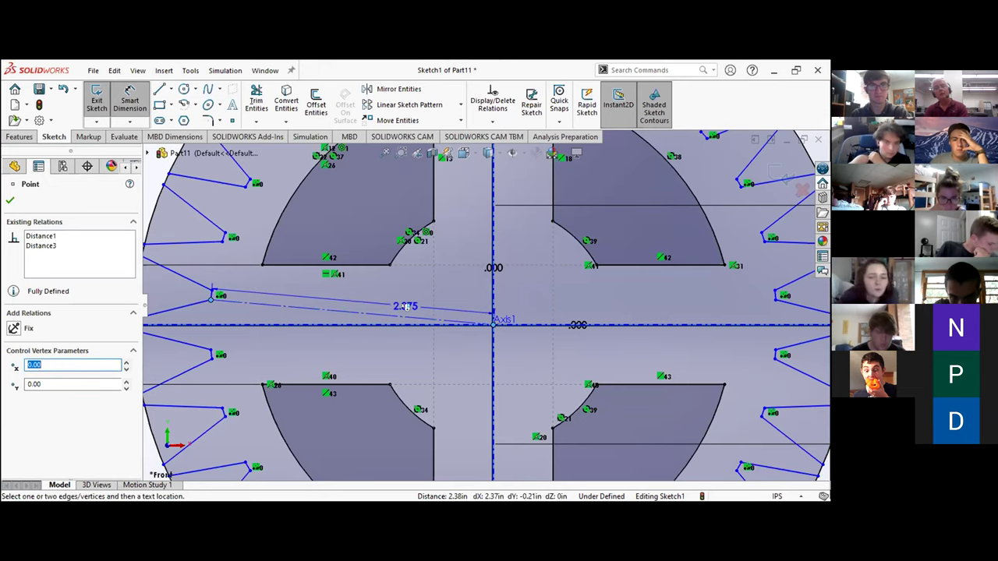
pyautogui.click(404, 307)
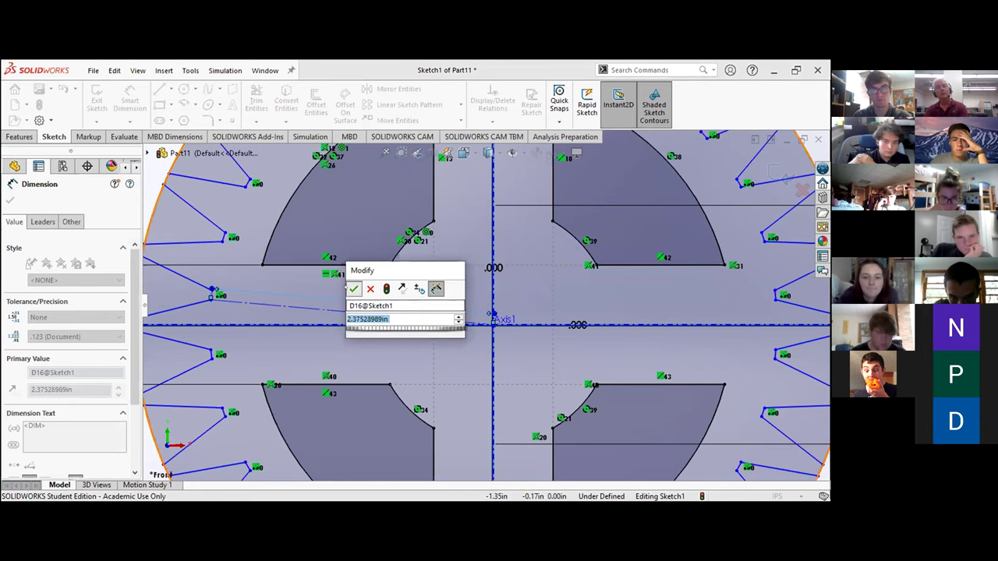
pyautogui.click(335, 347)
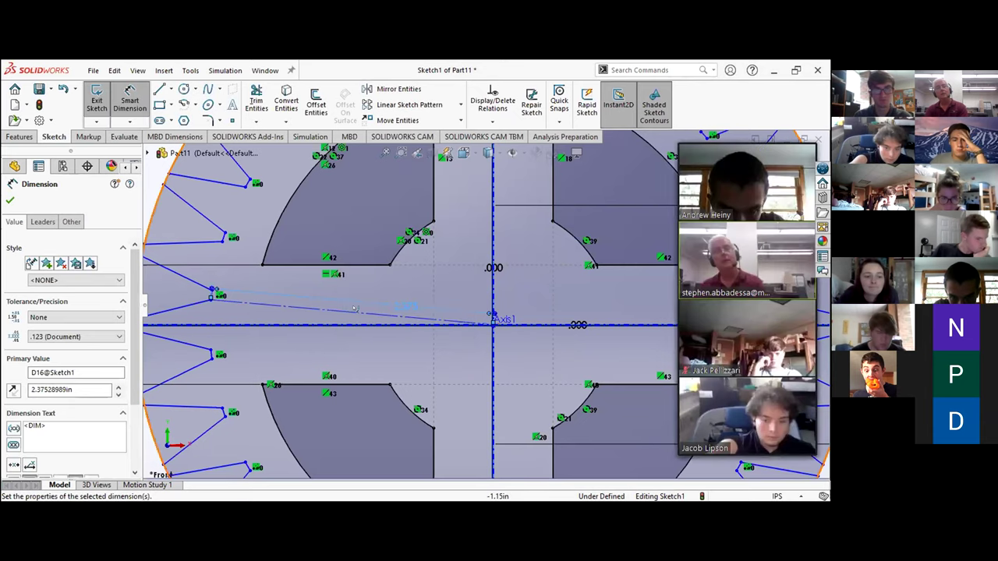
pyautogui.press('Escape')
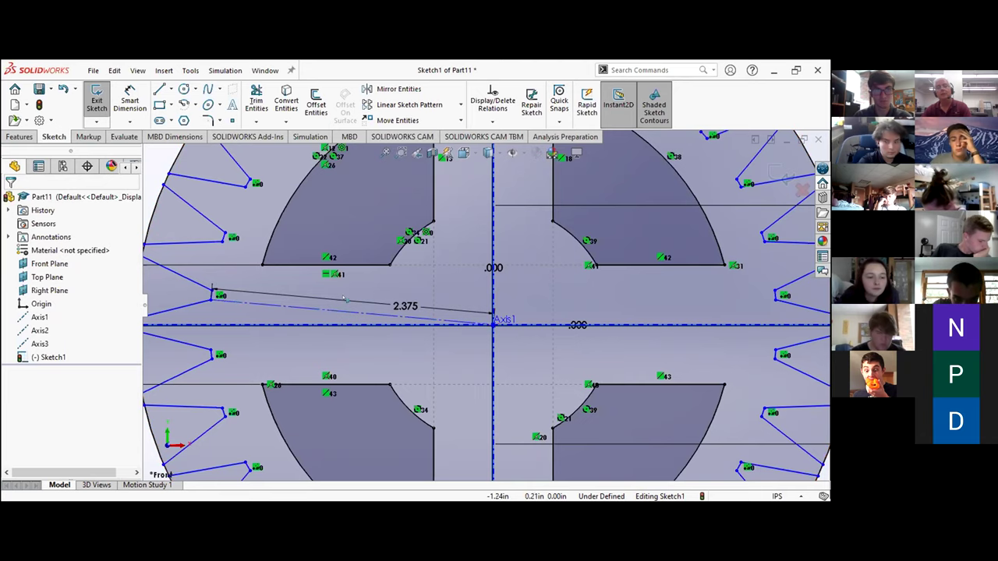
pyautogui.doubleClick(403, 306)
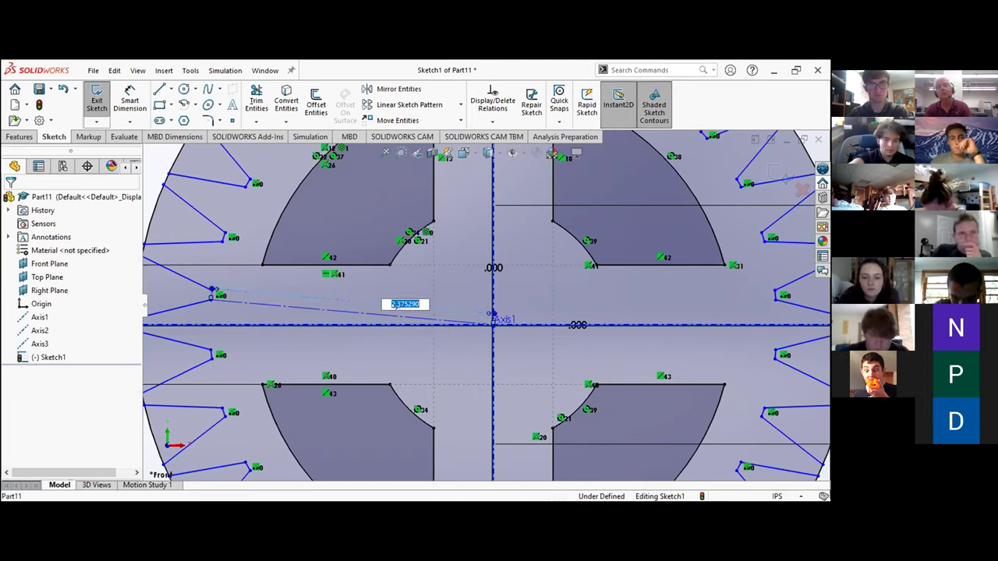
pyautogui.press('BackSpace')
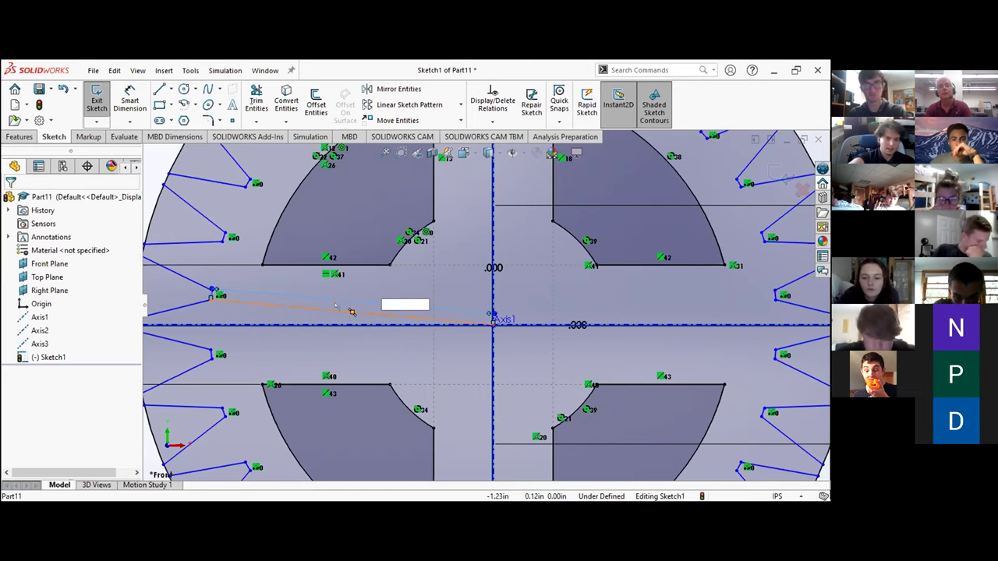
pyautogui.press('Escape')
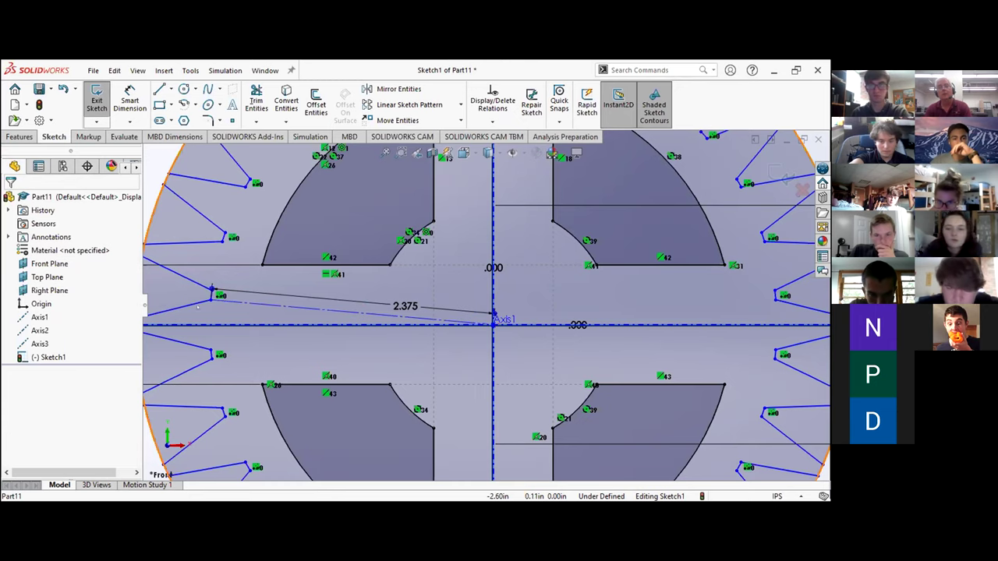
# Step: Examine the patterned tooth gaps around the whole gear sketch and up close beside the new construction line
pyautogui.press('z')
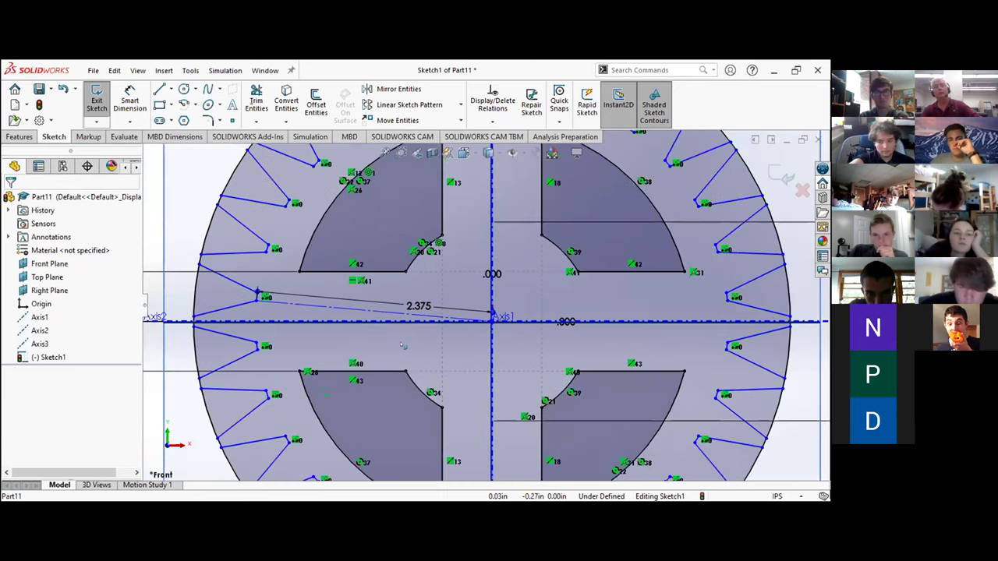
pyautogui.press('z')
pyautogui.press('z')
pyautogui.press('z')
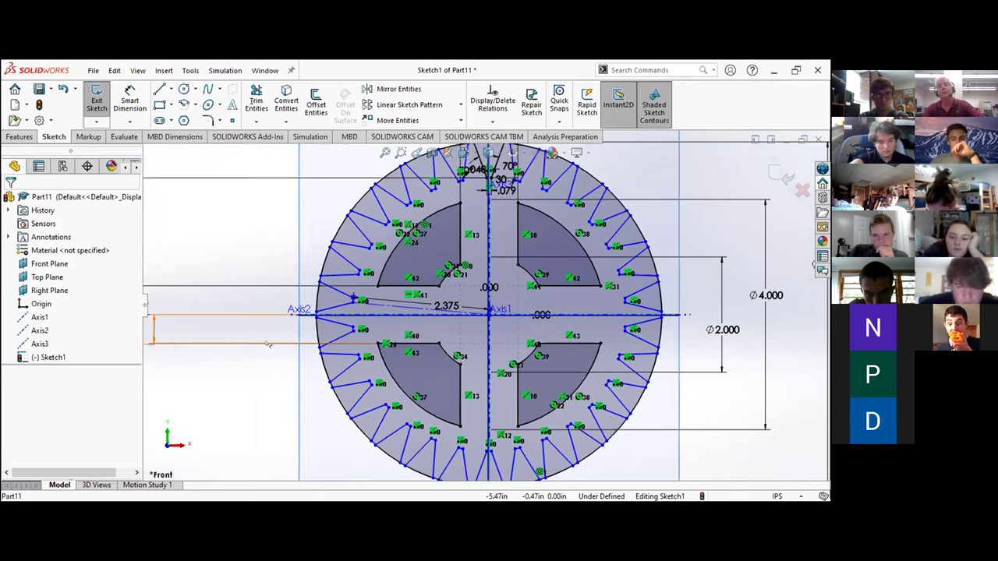
pyautogui.scroll(-1, 462, 376)
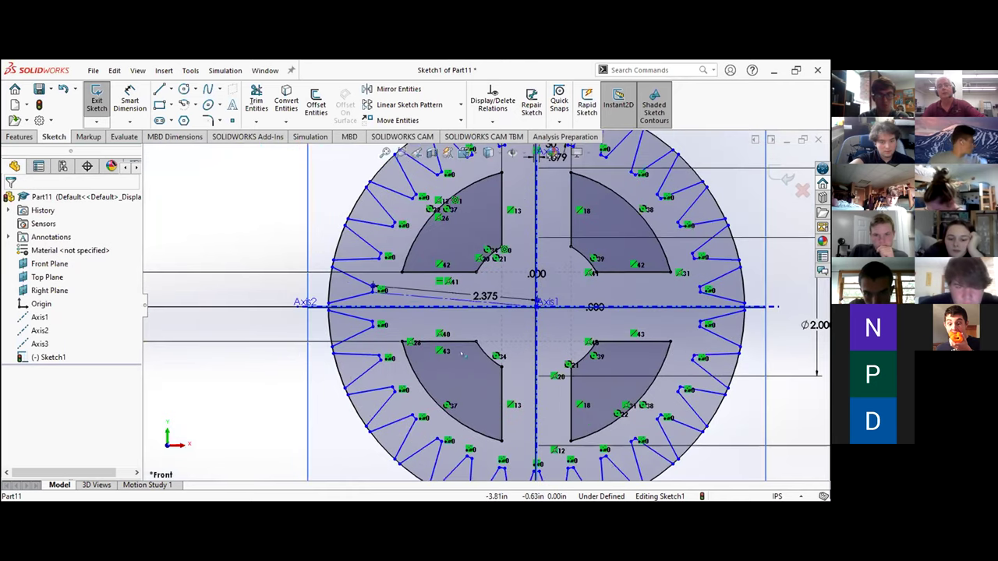
pyautogui.scroll(-1, 247, 357)
pyautogui.press('f')
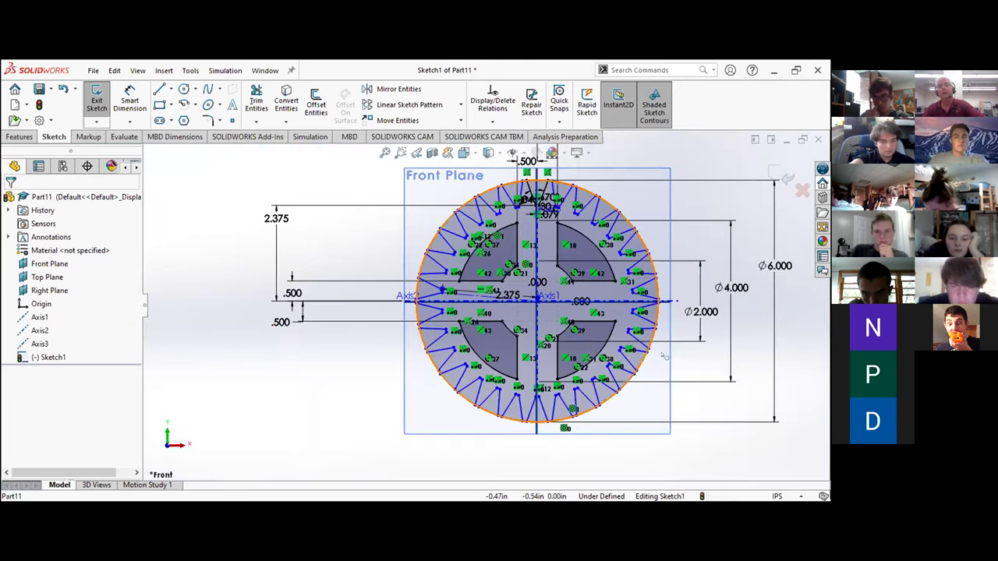
pyautogui.scroll(2, 588, 356)
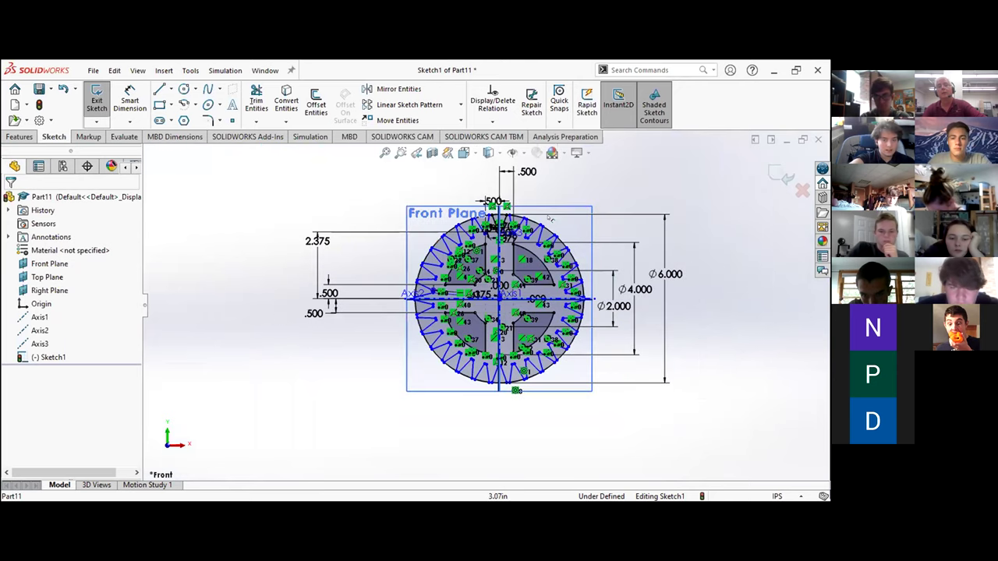
pyautogui.scroll(-2, 588, 356)
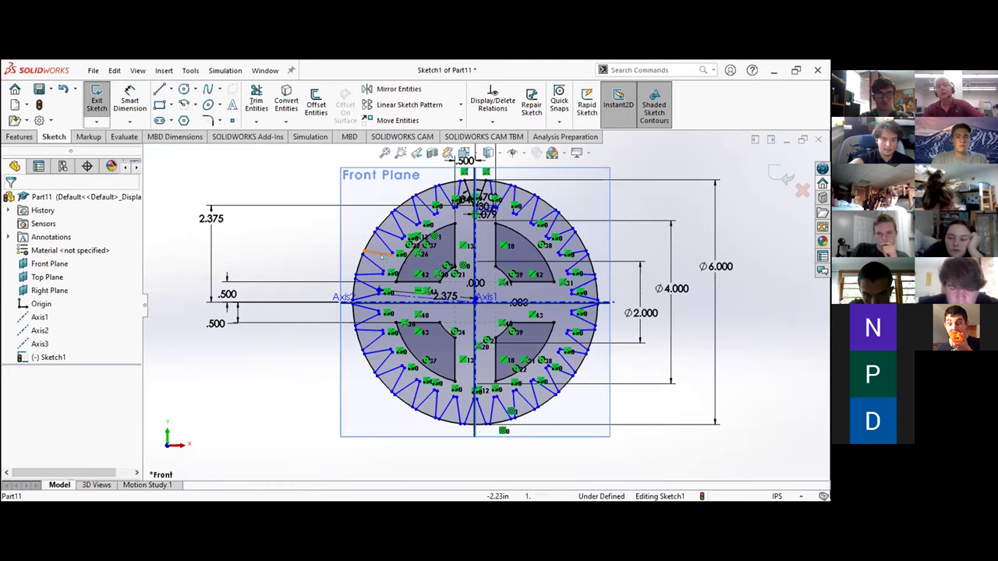
pyautogui.scroll(3, 480, 306)
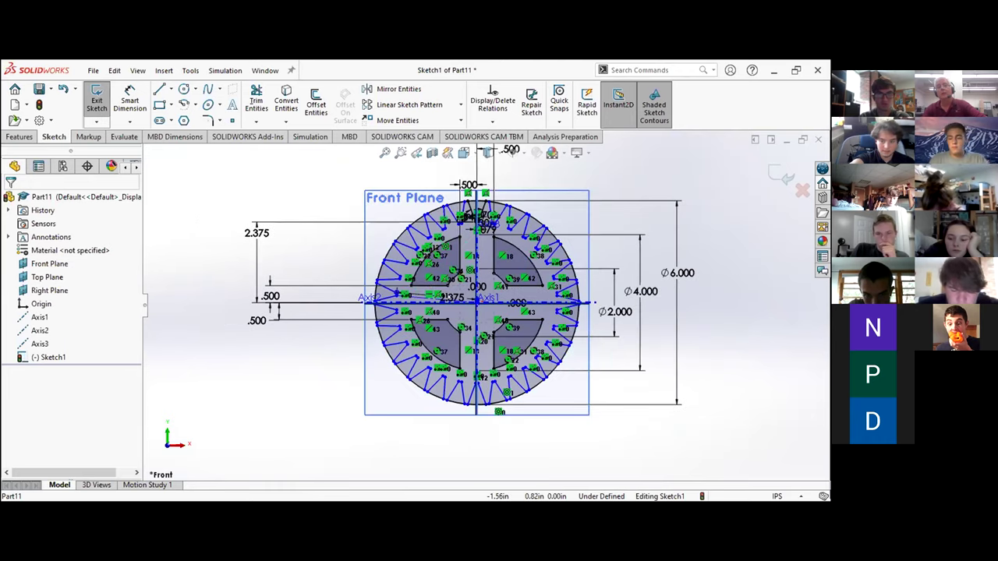
pyautogui.scroll(-5, 433, 281)
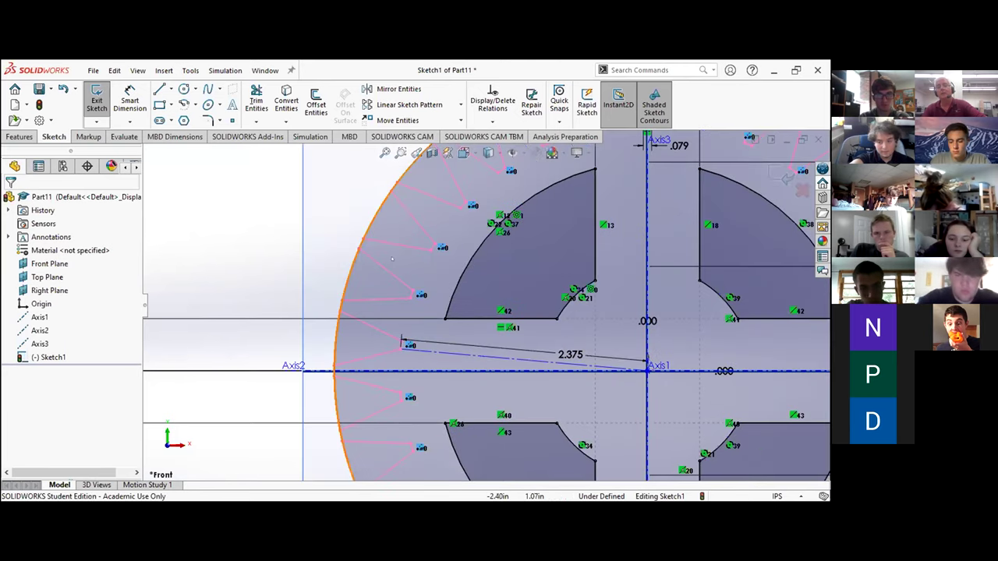
pyautogui.click(205, 278)
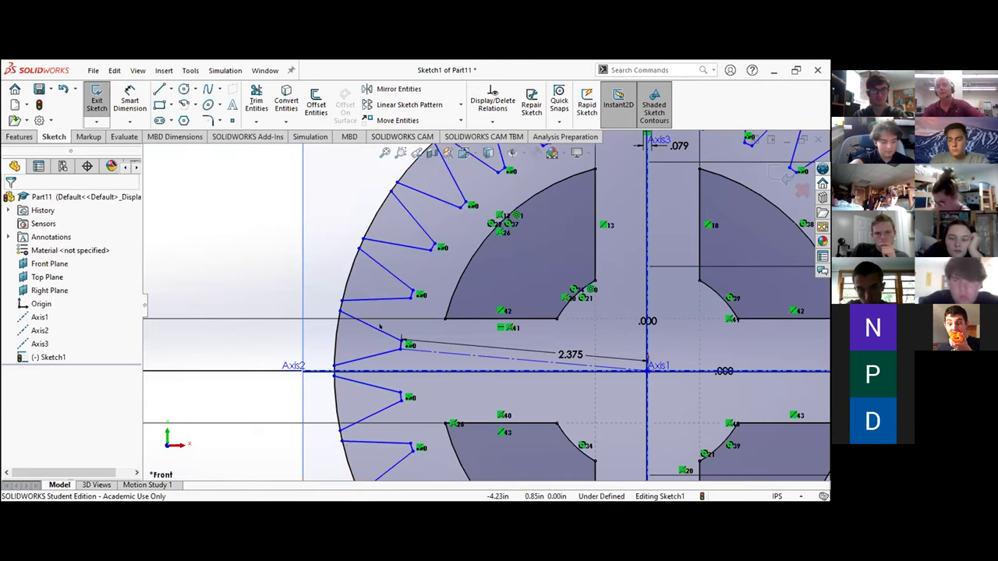
pyautogui.scroll(5, 380, 326)
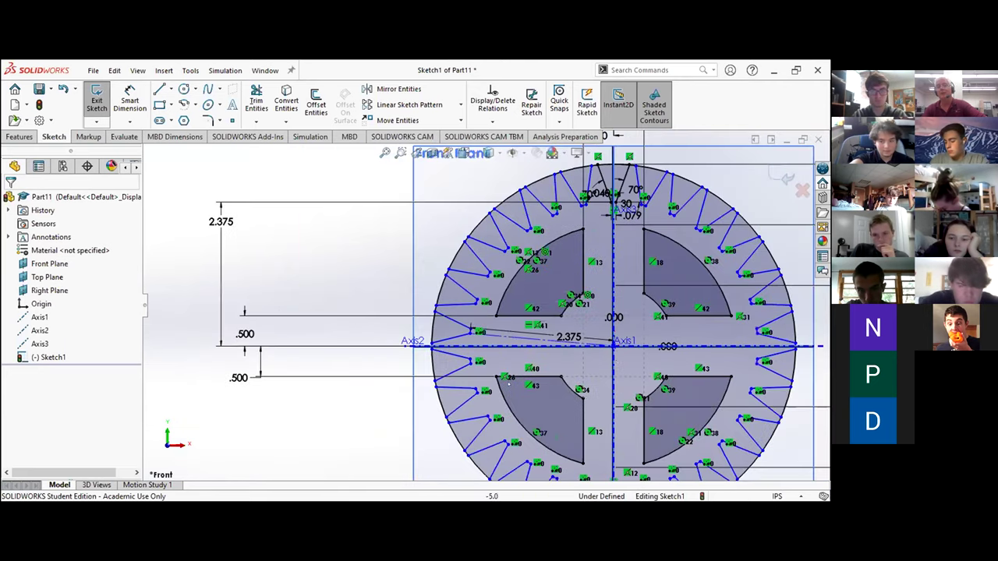
pyautogui.scroll(4, 361, 259)
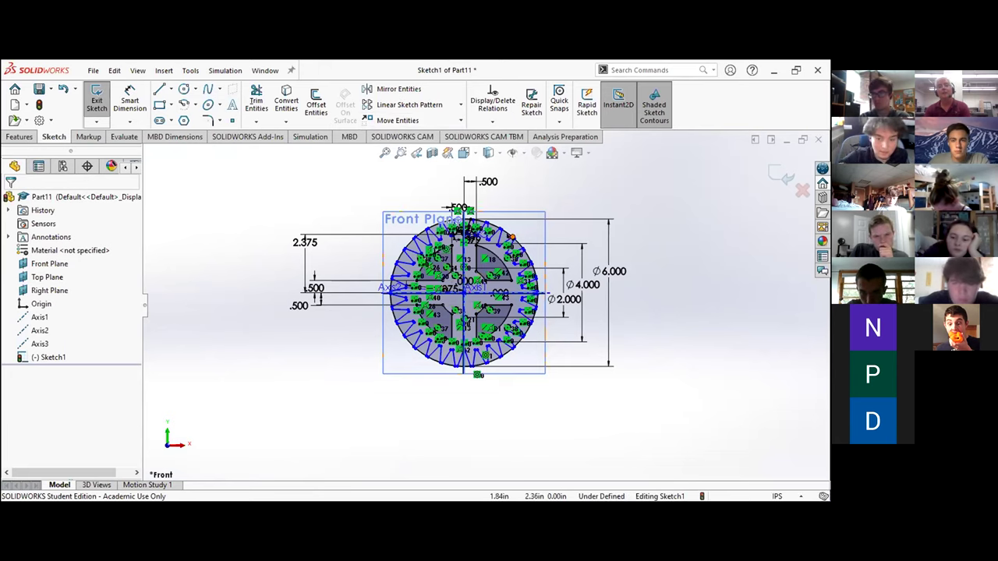
pyautogui.scroll(1, 488, 308)
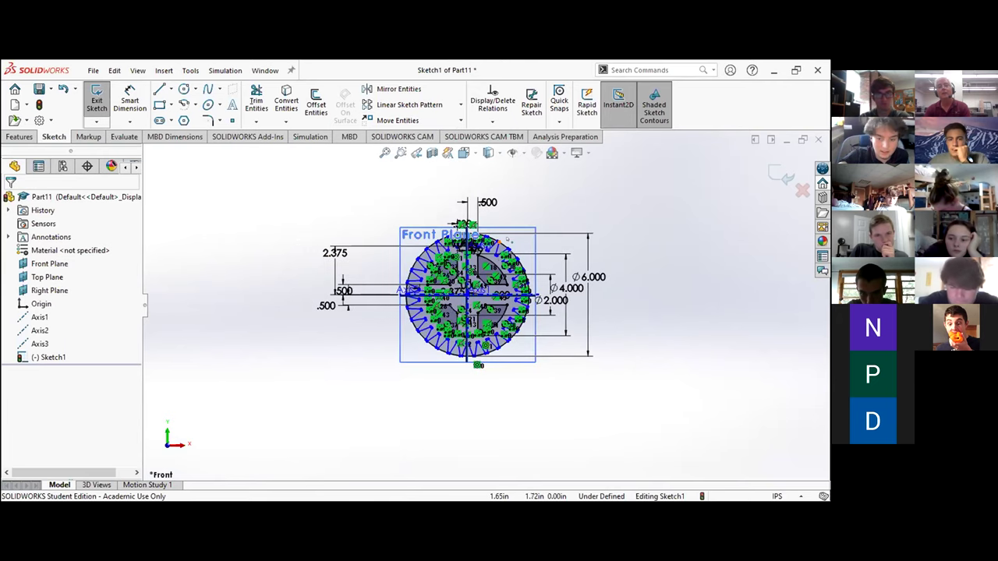
pyautogui.scroll(-3, 507, 241)
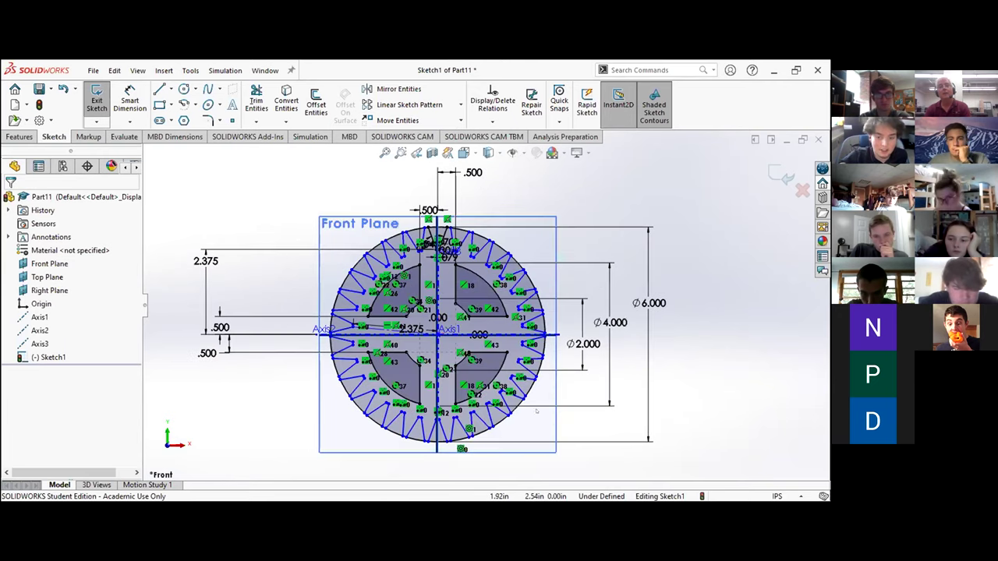
pyautogui.scroll(-2, 512, 226)
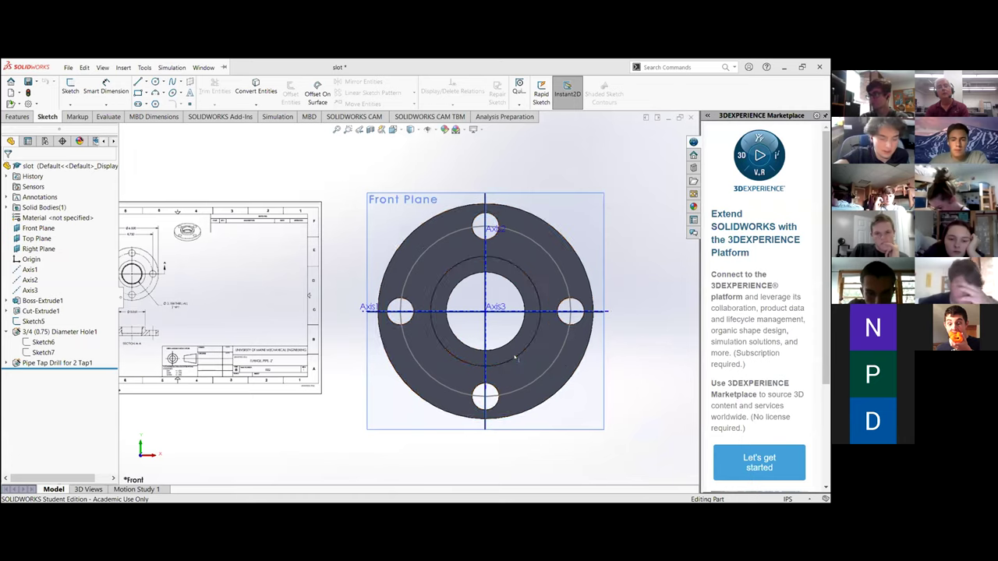
# Step: Examine the bolt circle sketch and the 3/4 diameter hole feature's specification on the flange
pyautogui.press('z')
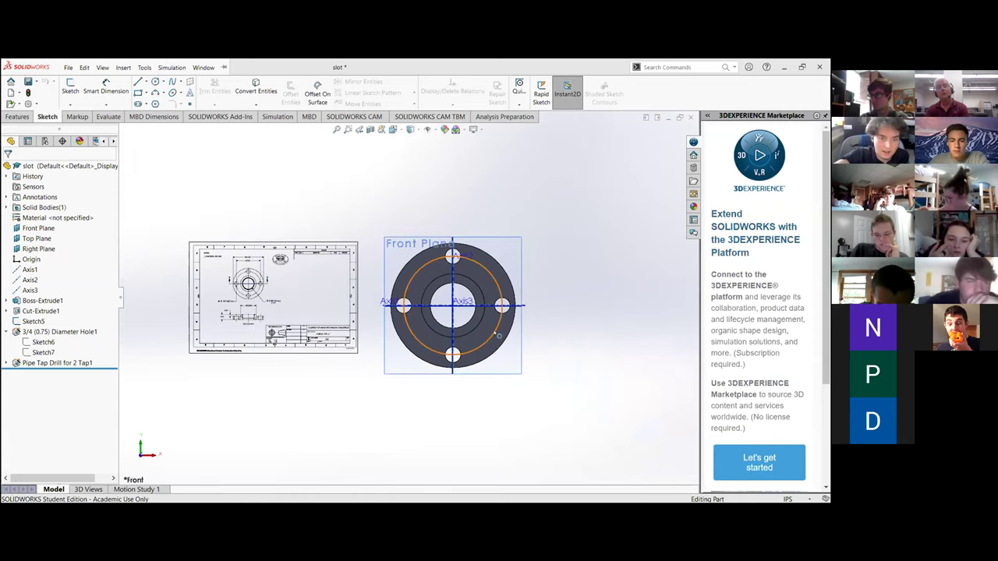
pyautogui.click(497, 335)
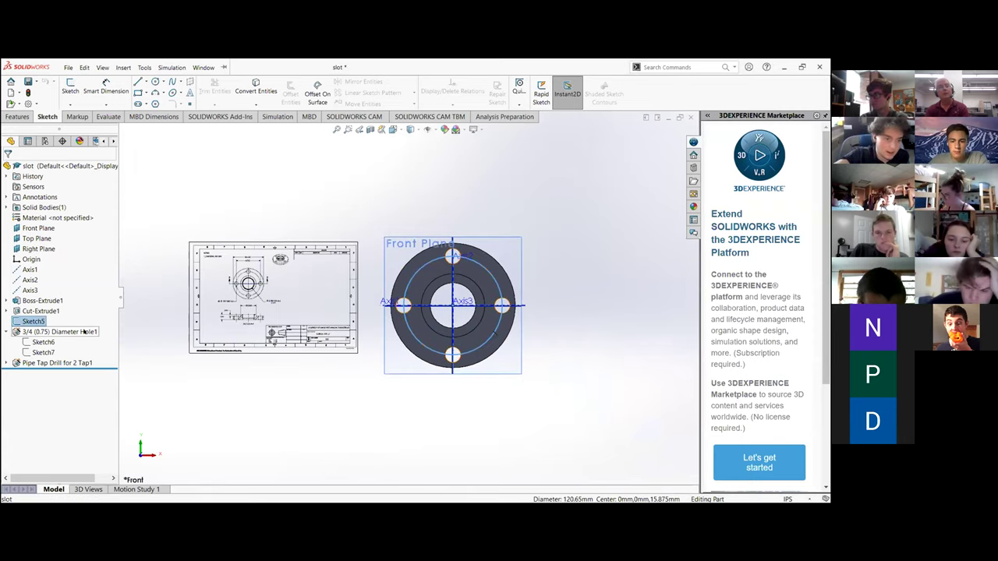
pyautogui.click(85, 331)
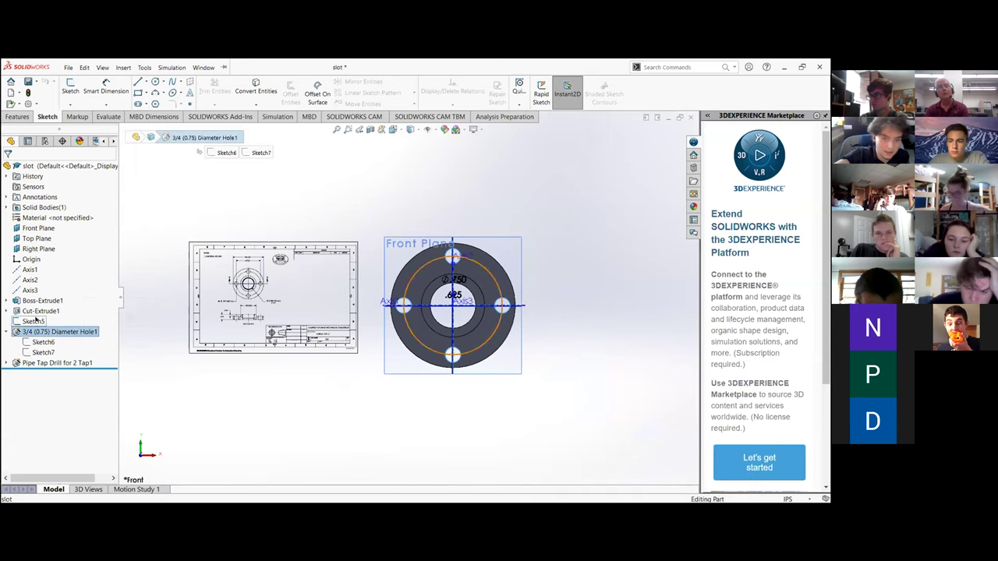
pyautogui.click(34, 321)
pyautogui.click(521, 337)
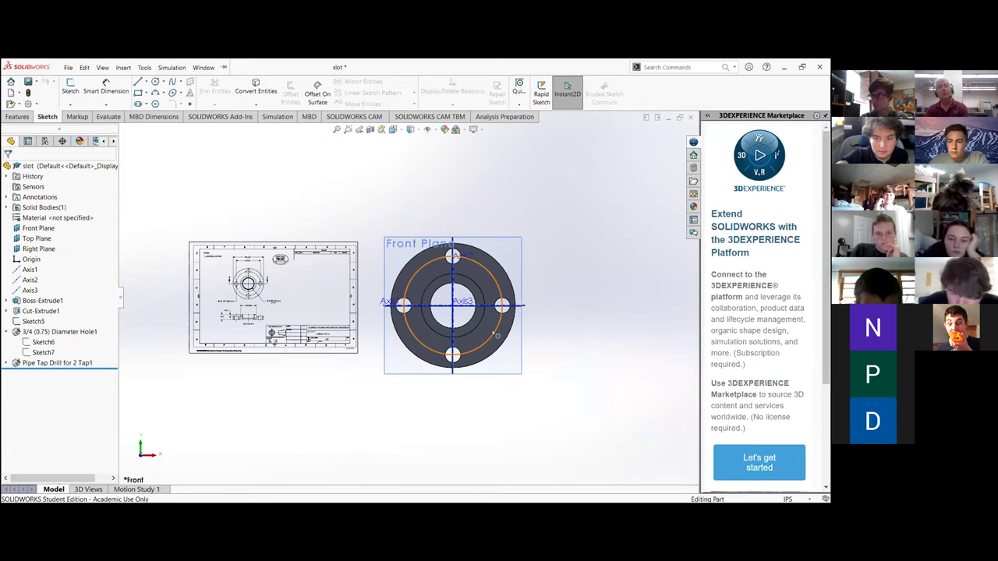
pyautogui.click(35, 321)
pyautogui.click(62, 331)
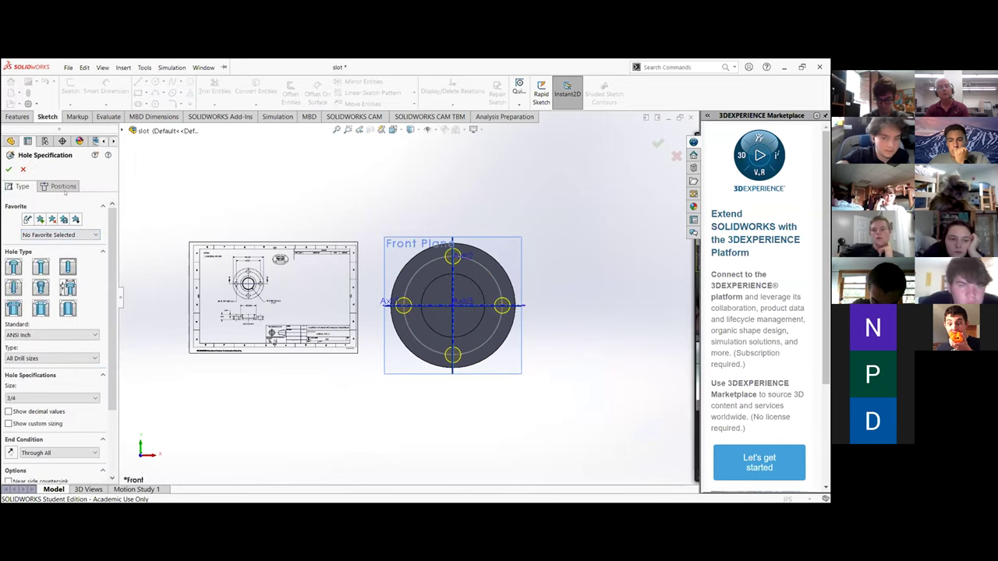
pyautogui.press('Escape')
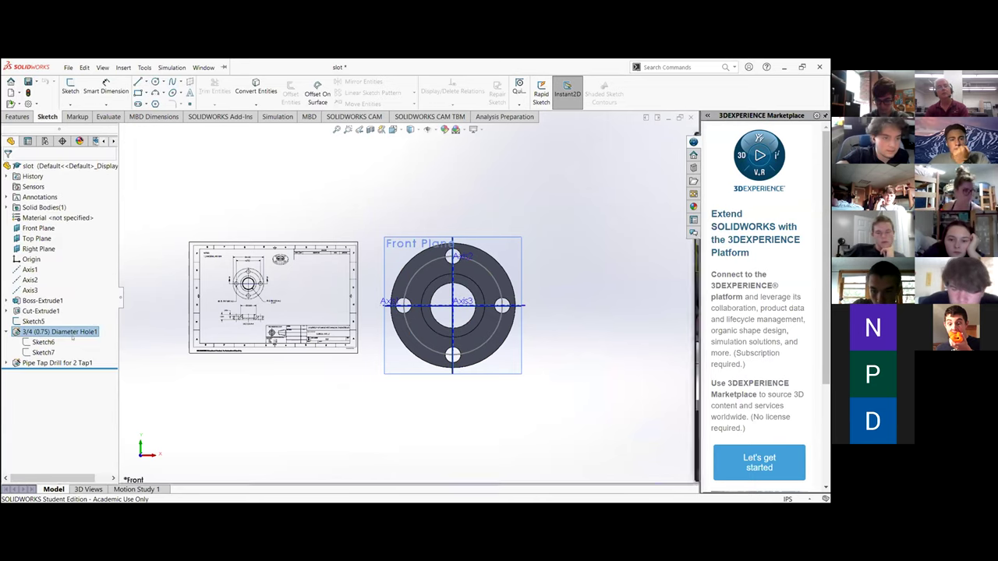
# Step: Delete the bolt circle sketch from the flange together with its dependent 3/4 diameter hole feature
pyautogui.click(32, 321)
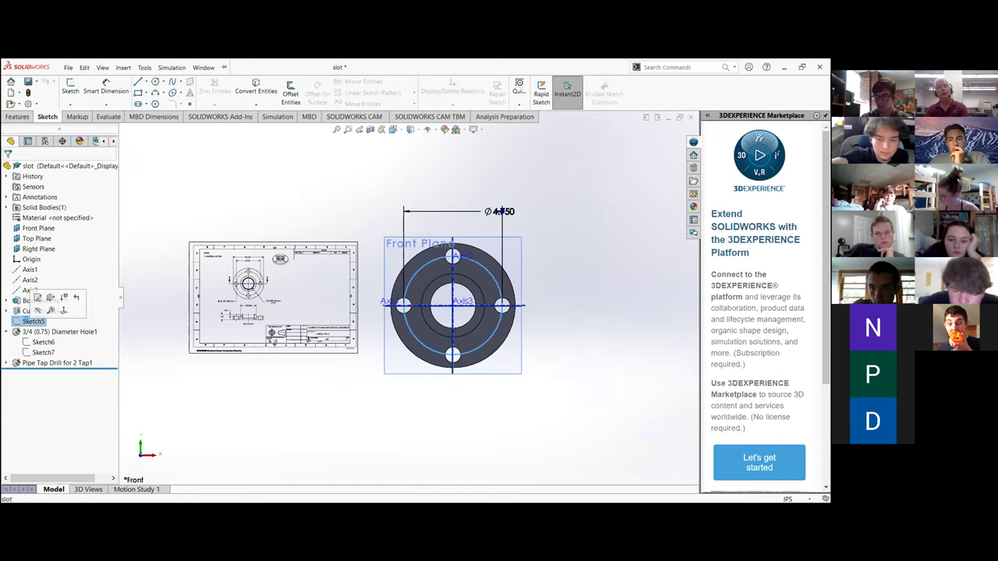
pyautogui.press('Delete')
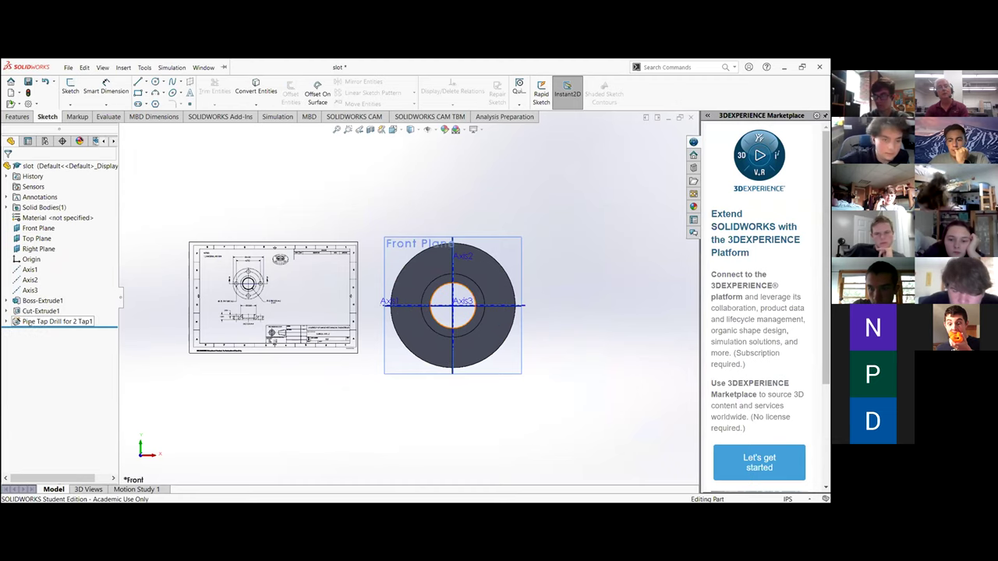
pyautogui.click(47, 321)
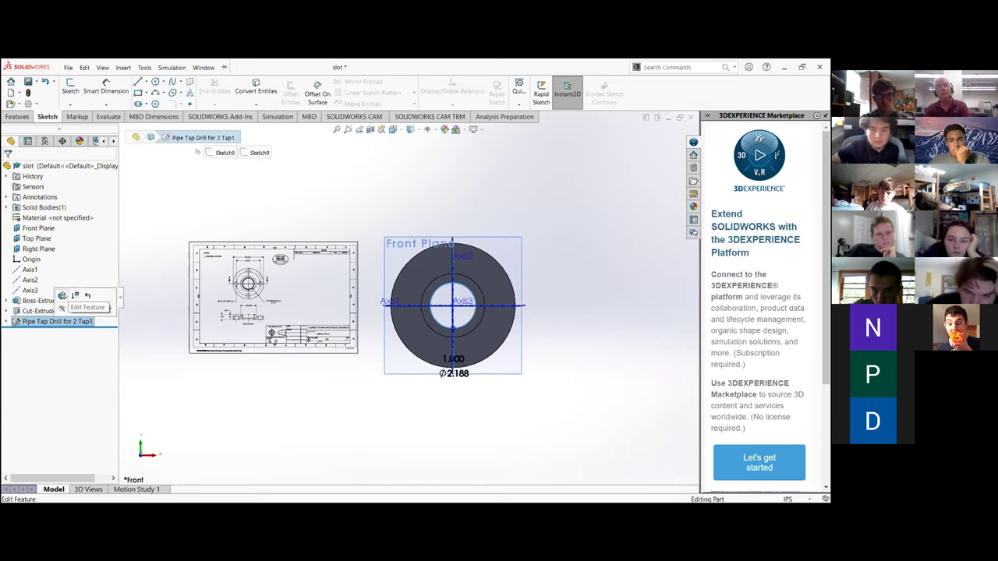
pyautogui.press('Escape')
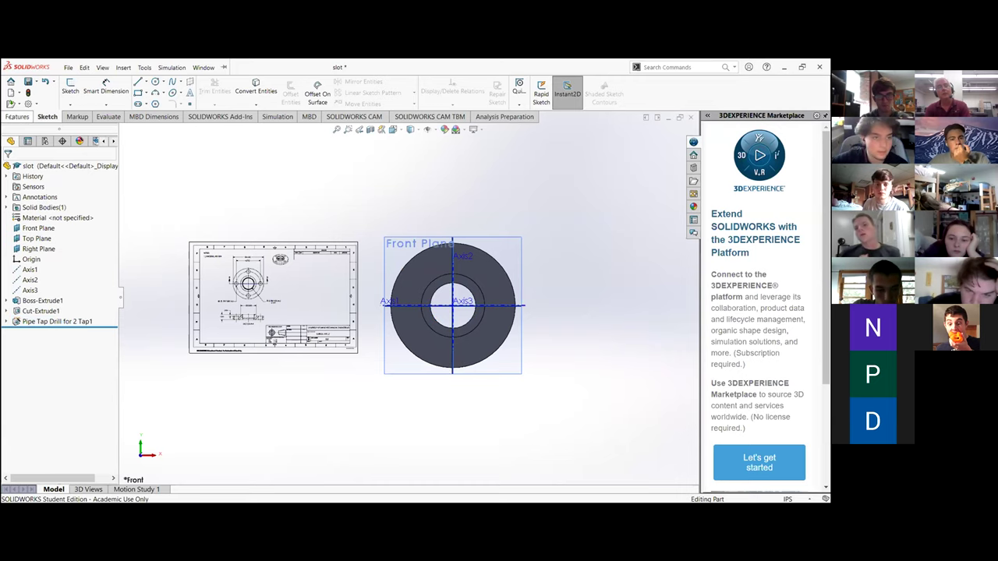
pyautogui.click(18, 117)
pyautogui.click(238, 85)
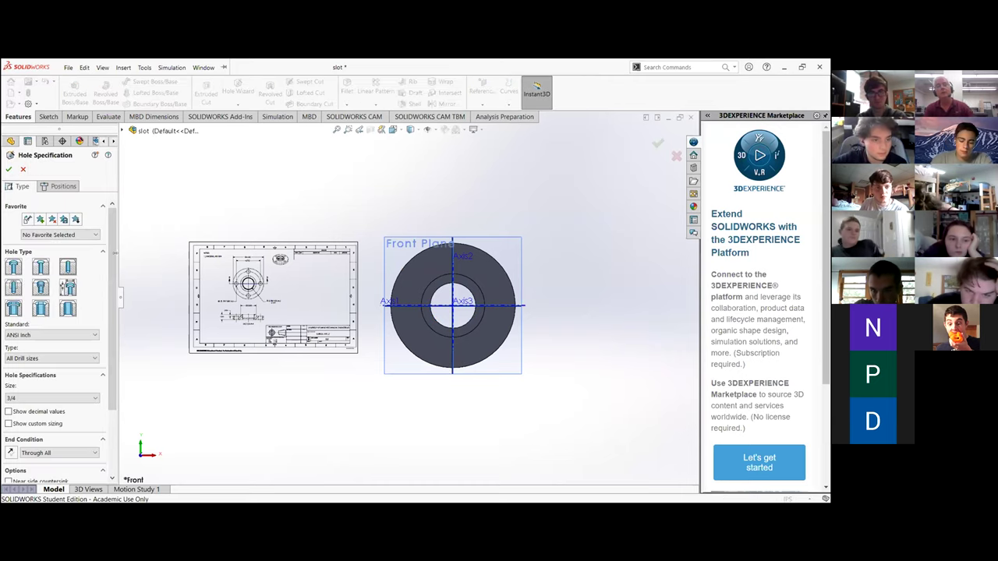
pyautogui.click(8, 169)
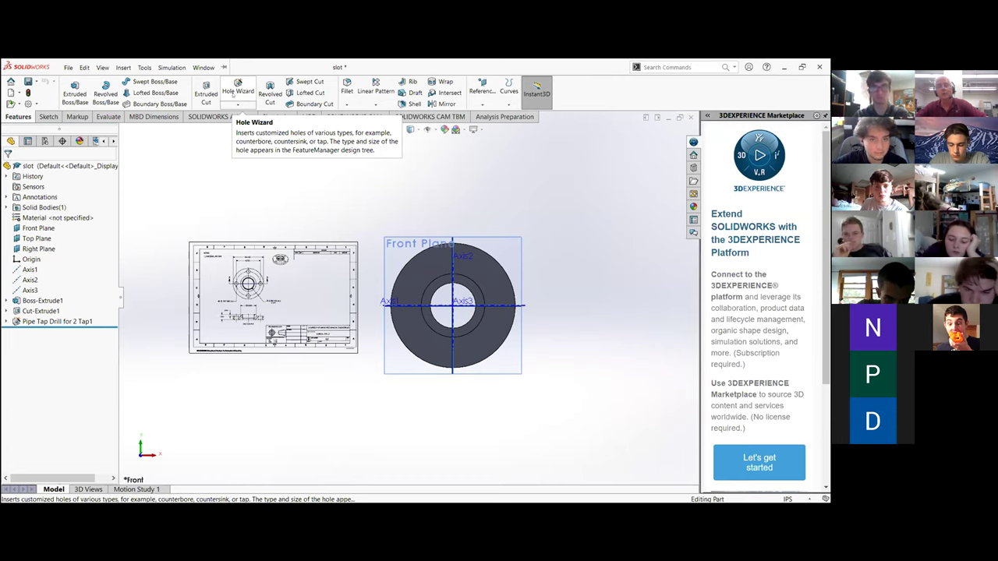
# Step: Start a Hole Wizard hole, check its size and end condition against the flange drawing's four-hole callout, and go to hole positioning
pyautogui.click(237, 104)
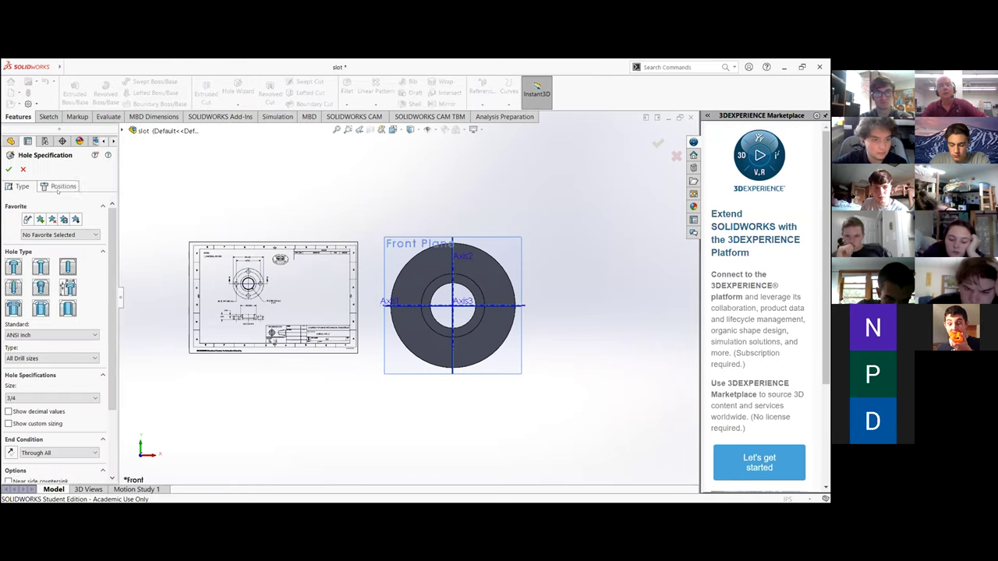
pyautogui.click(59, 187)
pyautogui.click(63, 279)
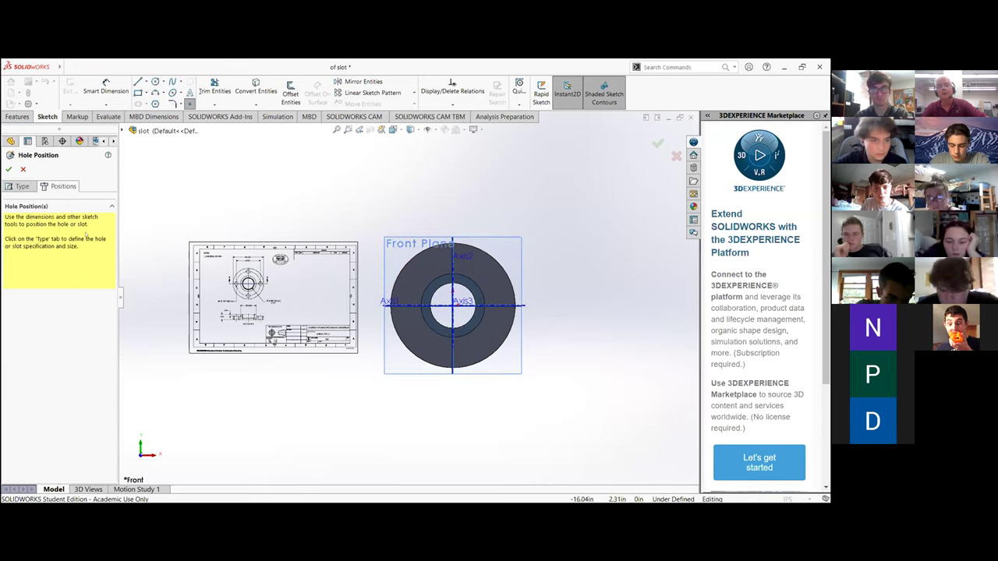
pyautogui.click(19, 186)
pyautogui.scroll(-3, 46, 388)
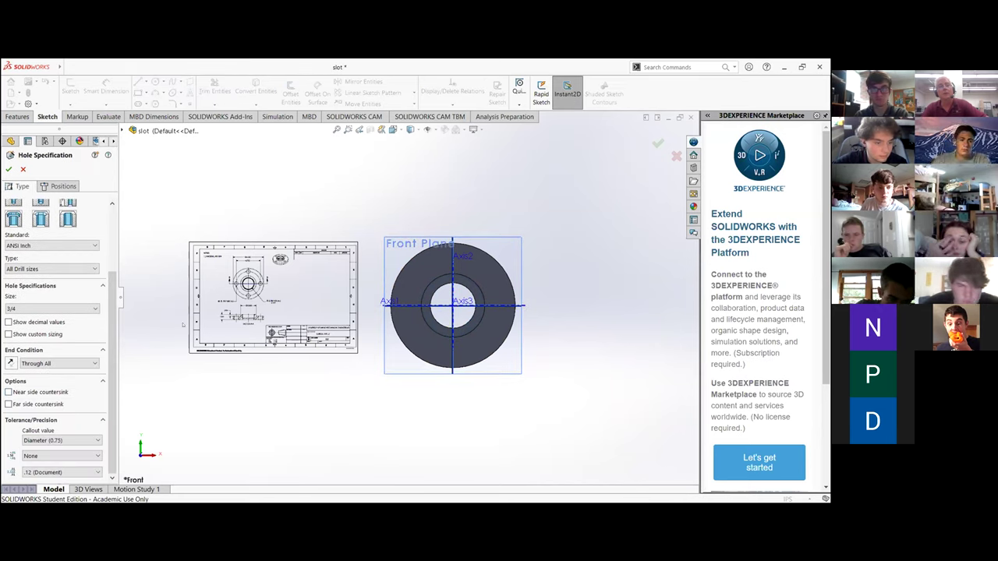
pyautogui.scroll(-10, 224, 316)
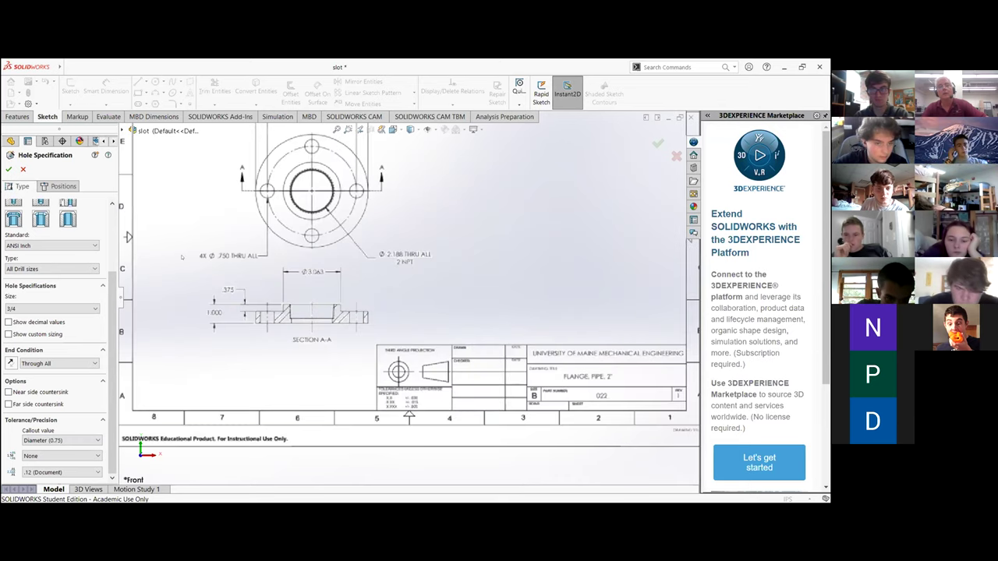
pyautogui.click(57, 310)
pyautogui.click(57, 310)
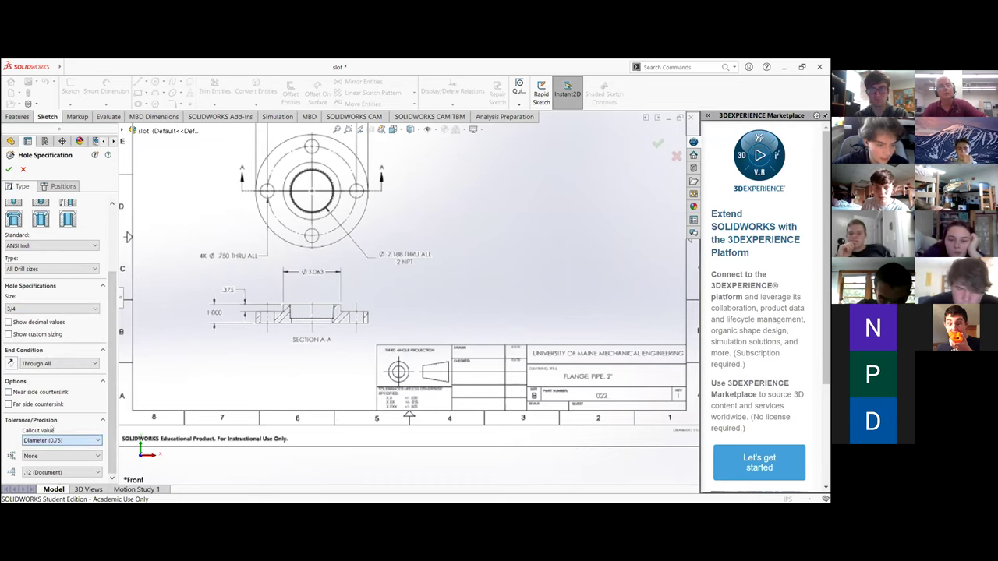
pyautogui.click(53, 187)
pyautogui.click(22, 186)
pyautogui.click(58, 186)
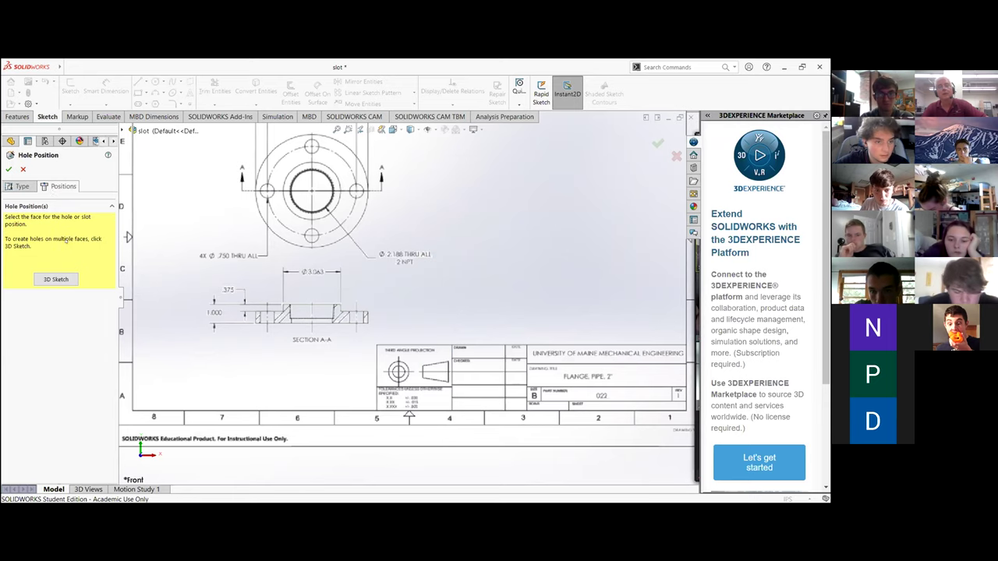
# Step: Choose the flange's outer ring face for the hole positions and draw a circle about 4.53 in in diameter centred on the origin
pyautogui.scroll(4, 416, 305)
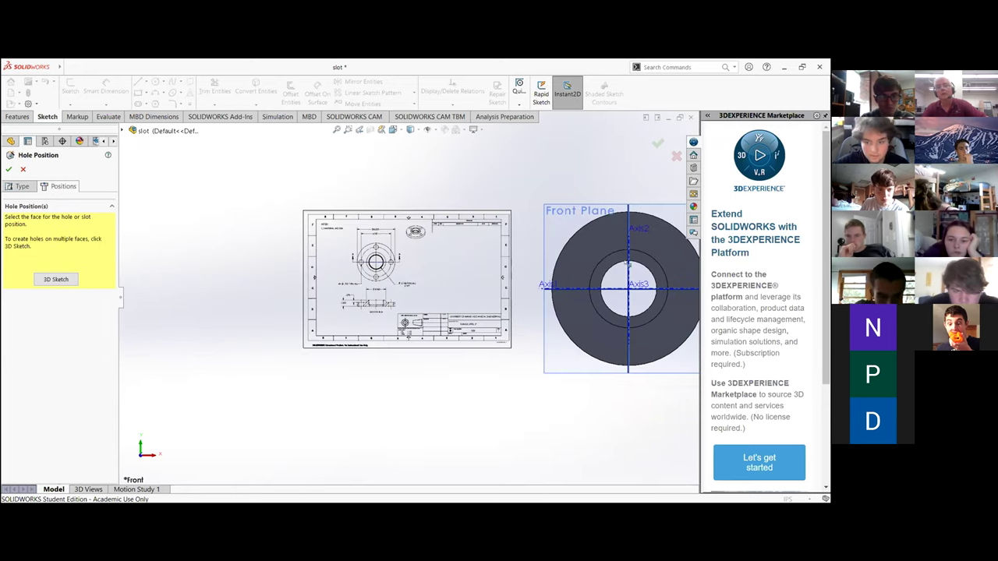
pyautogui.click(579, 254)
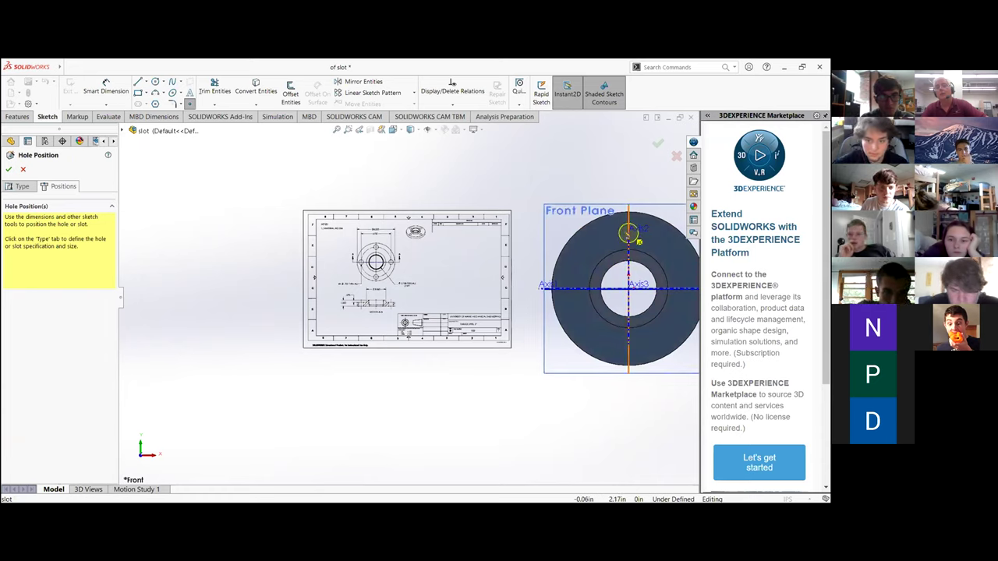
pyautogui.click(155, 81)
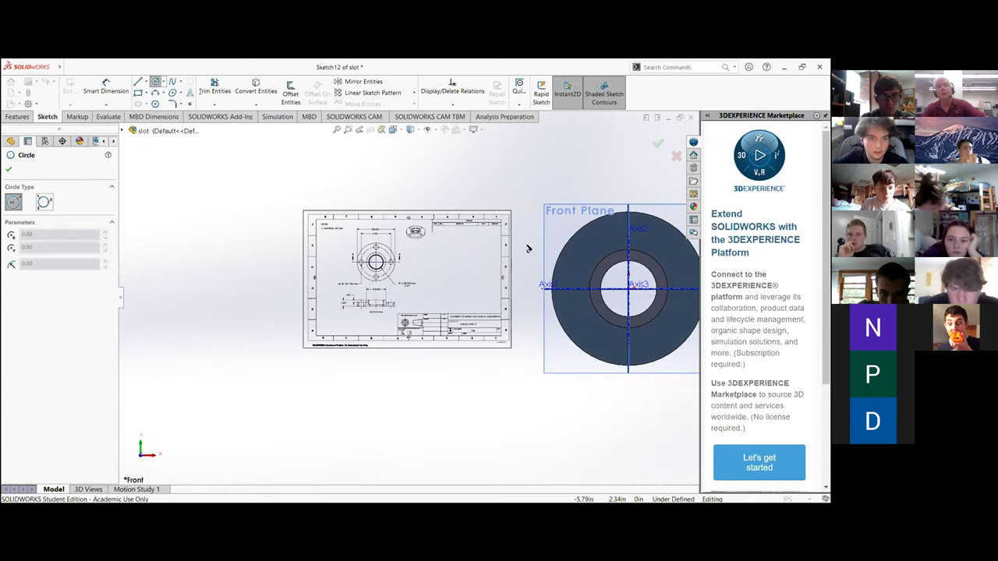
pyautogui.click(628, 289)
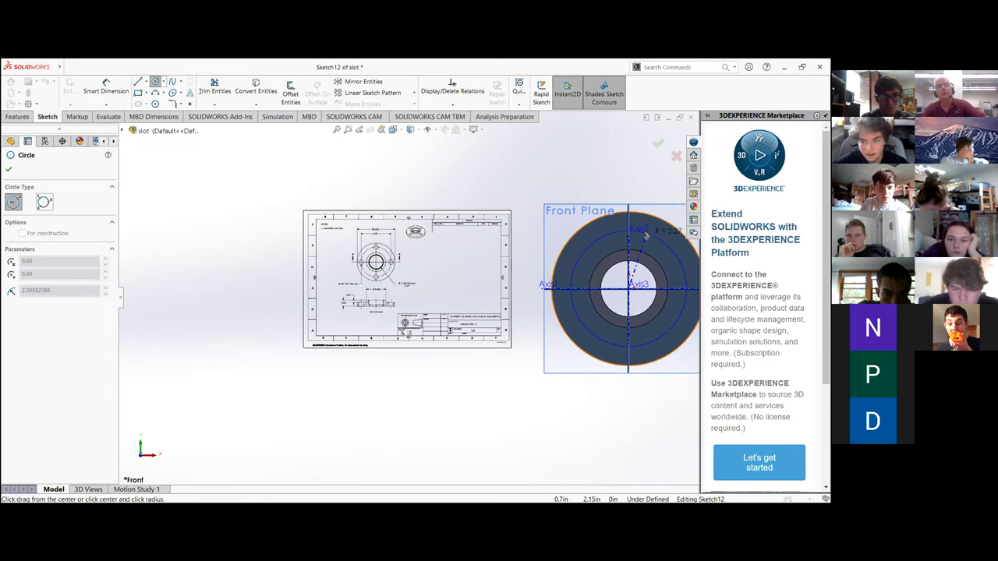
pyautogui.click(645, 237)
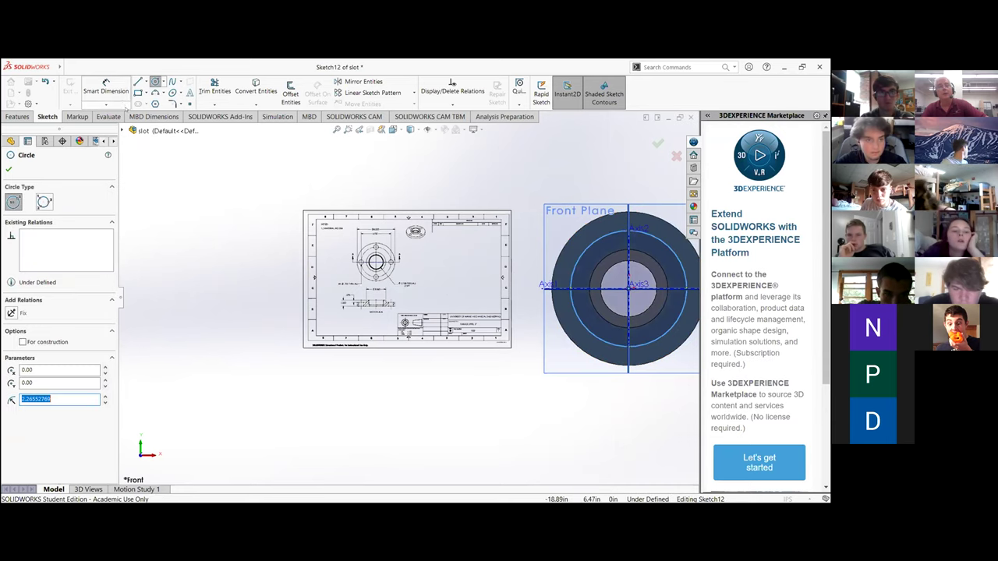
# Step: Dimension the circle's diameter as 4.75 in, switch back to the hole specification and return to hole positioning
pyautogui.click(105, 86)
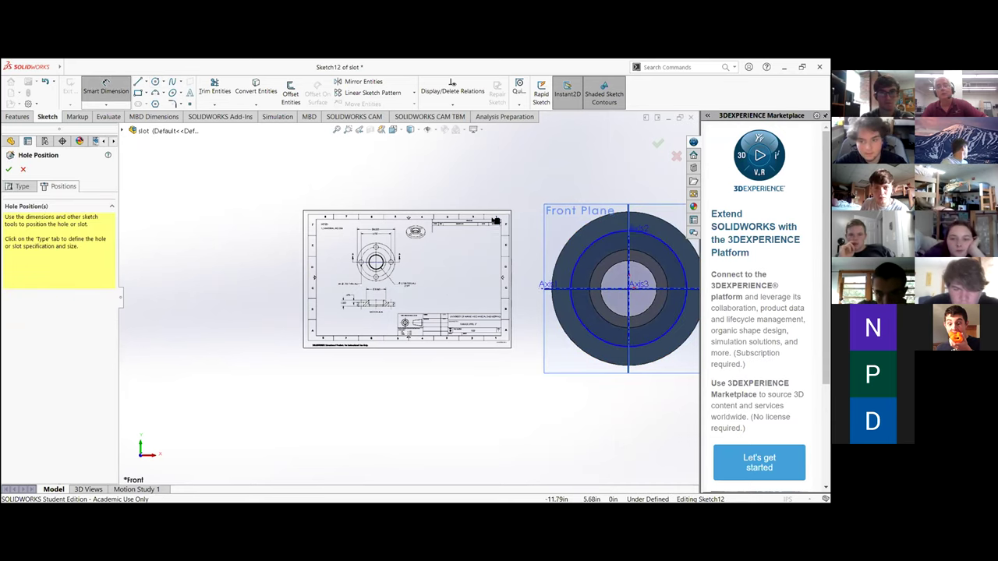
pyautogui.click(586, 248)
pyautogui.click(486, 179)
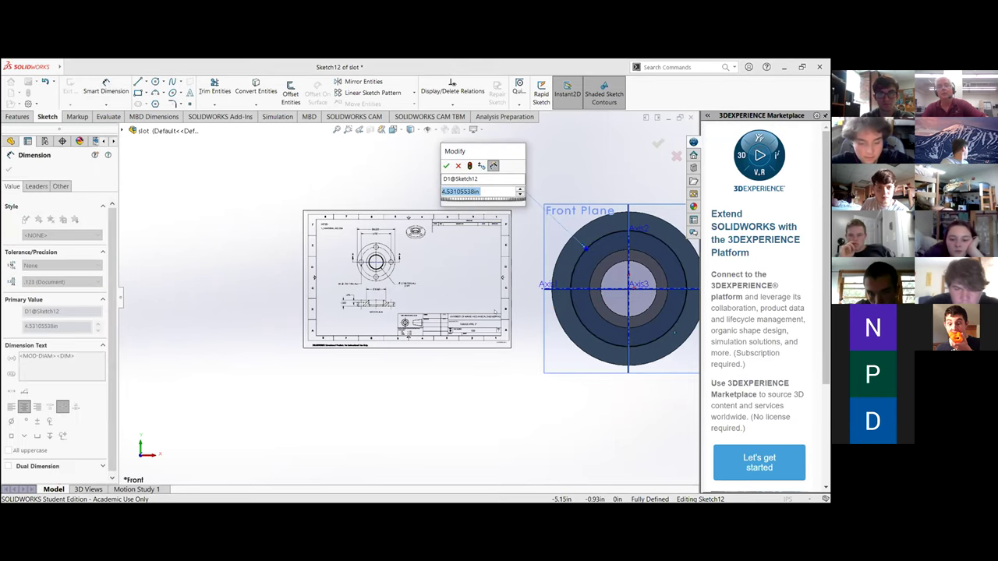
pyautogui.write('4.')
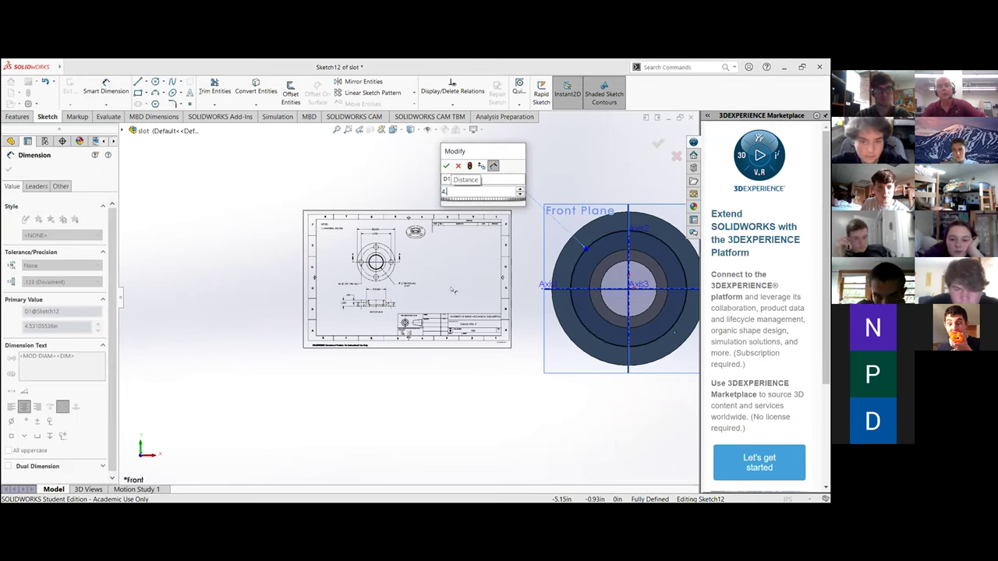
pyautogui.write('75')
pyautogui.press('Return')
pyautogui.scroll(-2, 390, 281)
pyautogui.scroll(2, 437, 312)
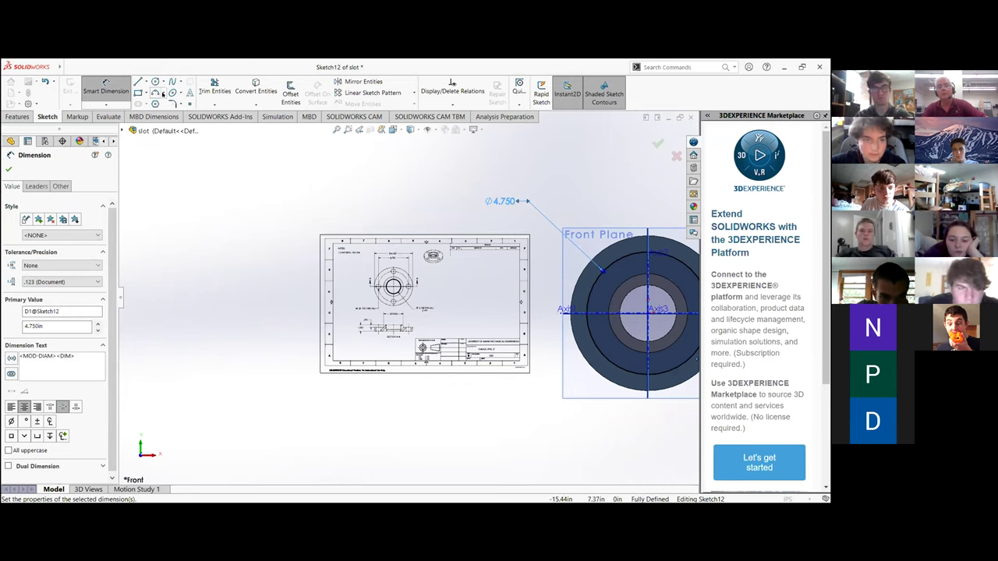
pyautogui.click(106, 88)
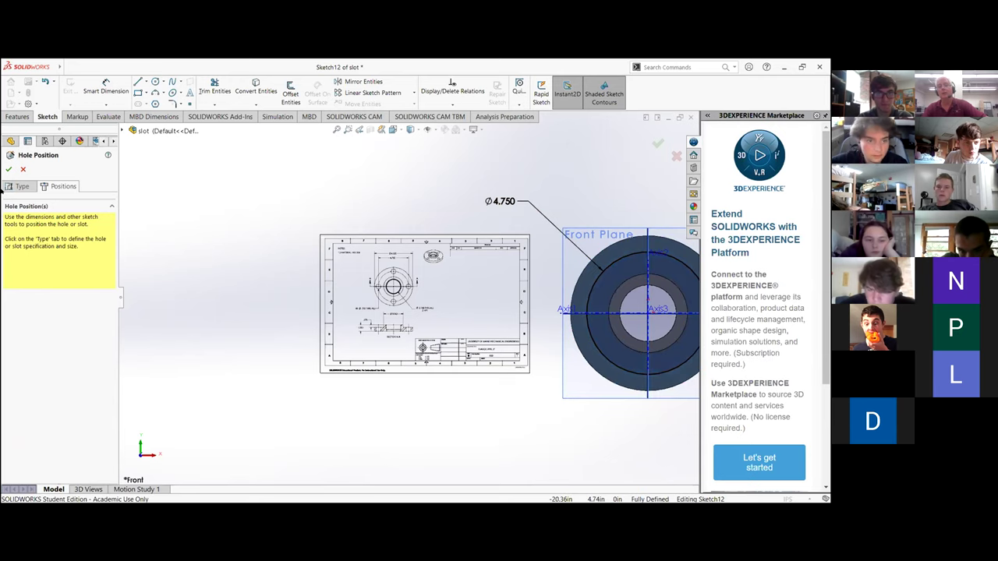
pyautogui.click(19, 186)
pyautogui.click(63, 186)
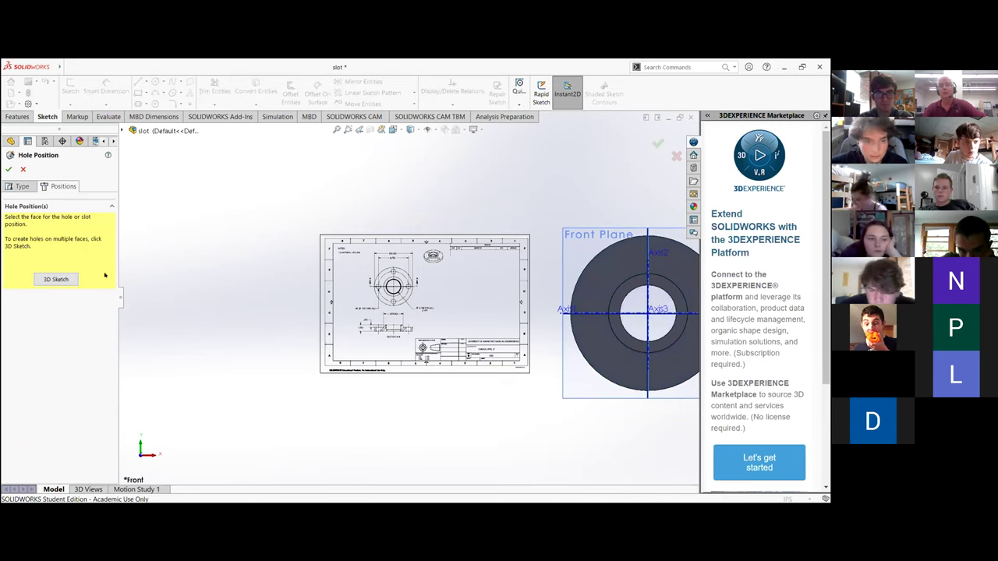
# Step: Select the flange's outer ring face again and draw a circle about 4.47 in in diameter centred on the origin
pyautogui.click(612, 285)
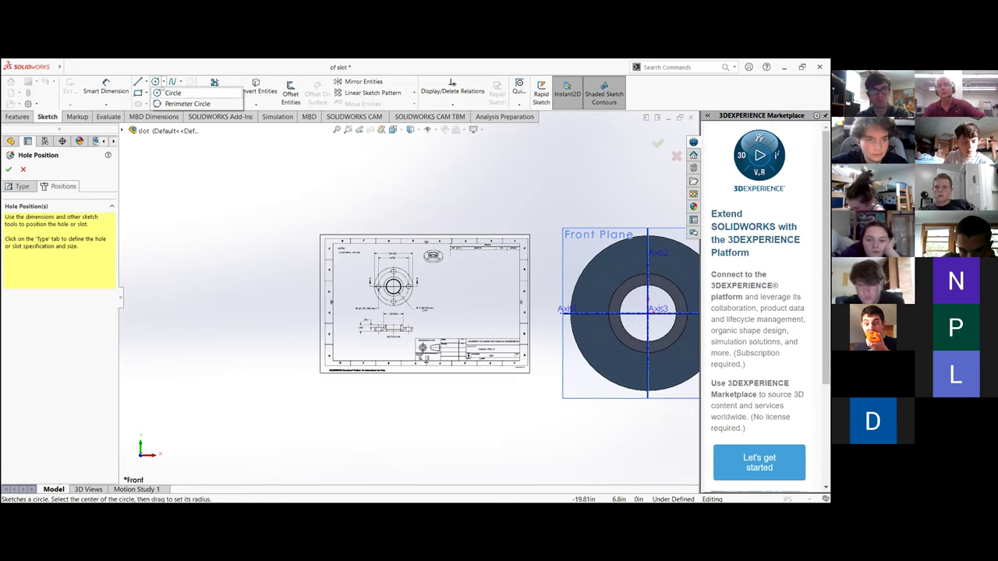
pyautogui.click(155, 81)
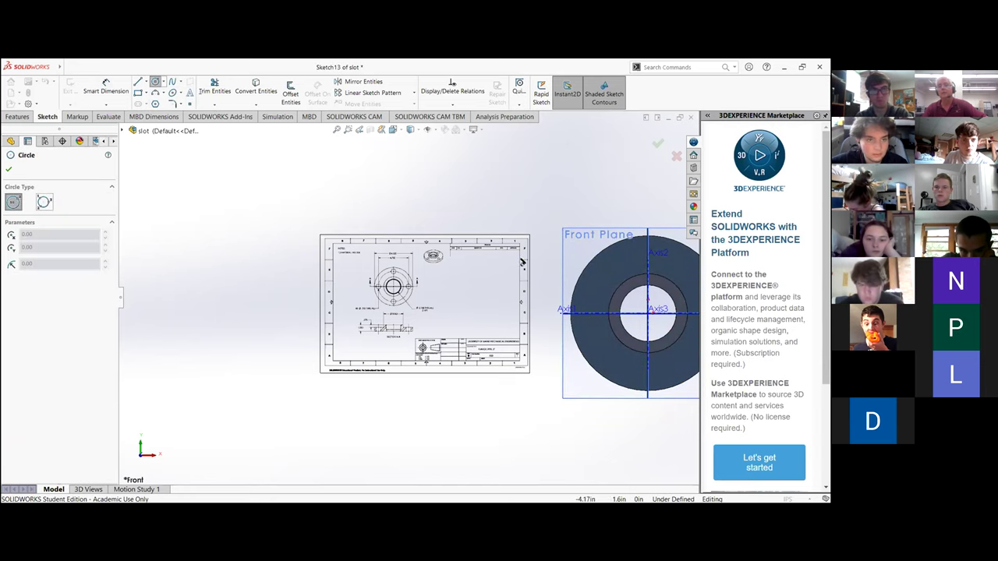
pyautogui.click(647, 313)
pyautogui.click(648, 257)
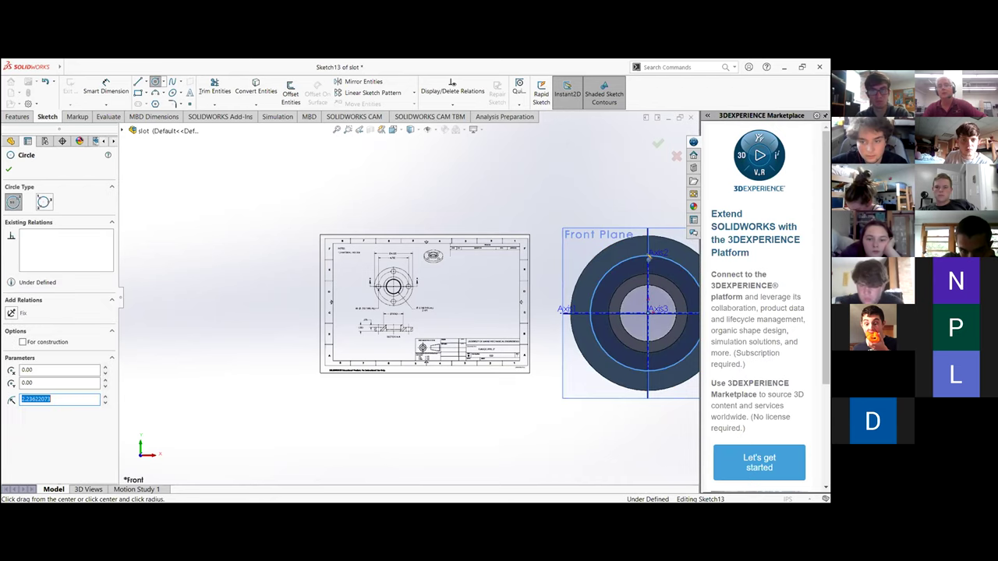
# Step: Dimension the hole-positioning circle's diameter as 4.75 in on the flange's outer ring face
pyautogui.click(106, 86)
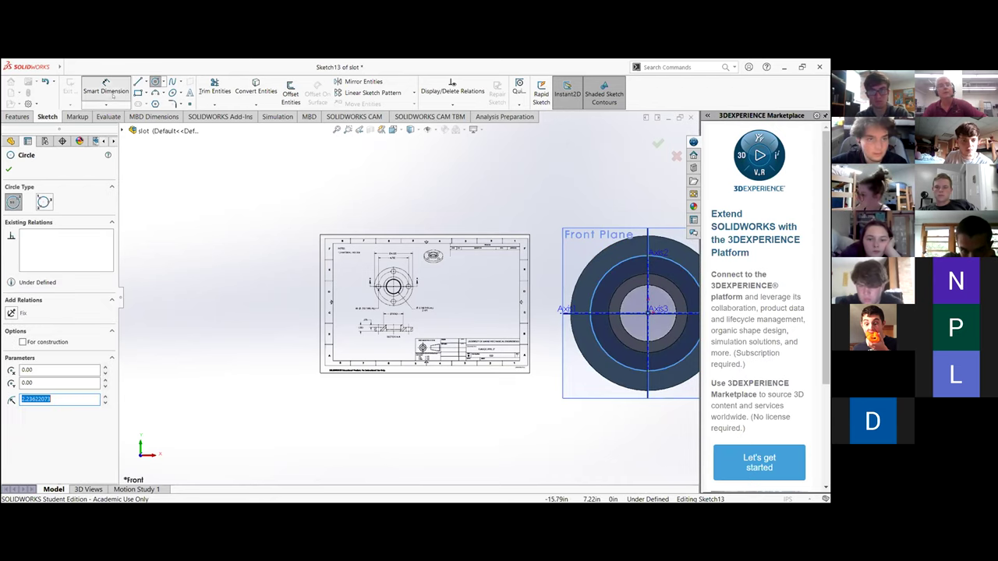
pyautogui.click(611, 267)
pyautogui.click(546, 207)
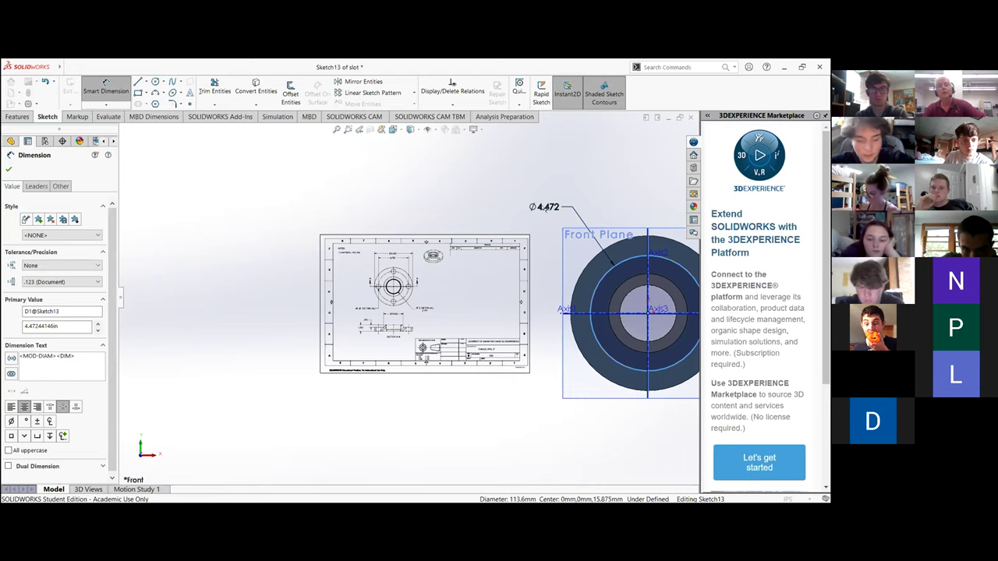
pyautogui.write('4')
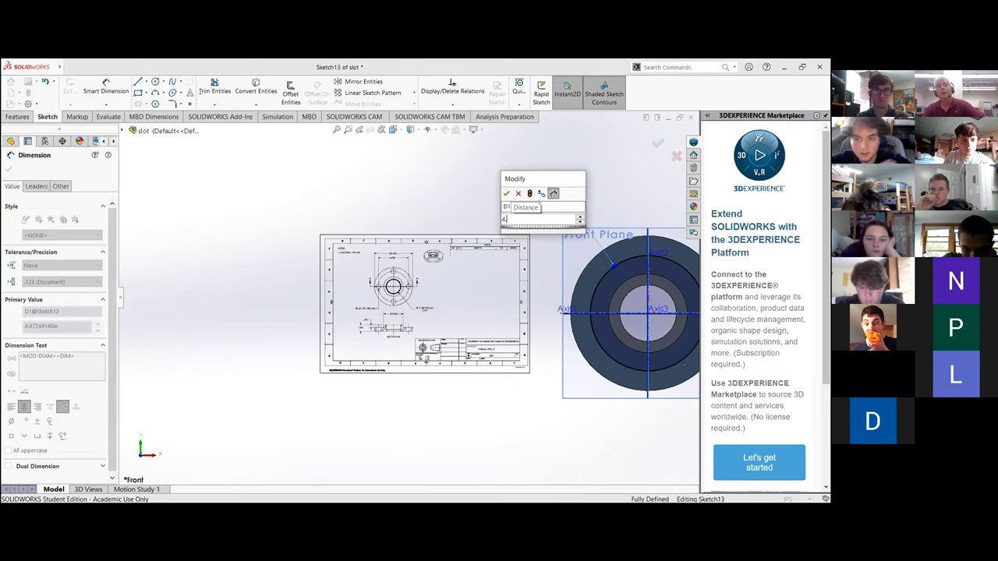
pyautogui.write('.75')
pyautogui.press('Return')
pyautogui.scroll(-3, 437, 311)
pyautogui.press('Escape')
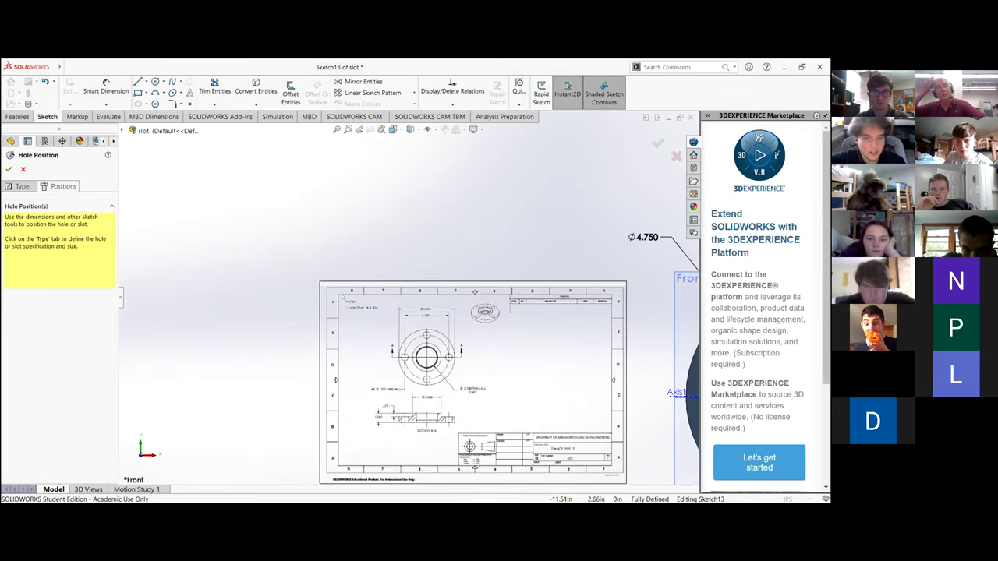
pyautogui.scroll(3, 417, 327)
pyautogui.scroll(-4, 528, 306)
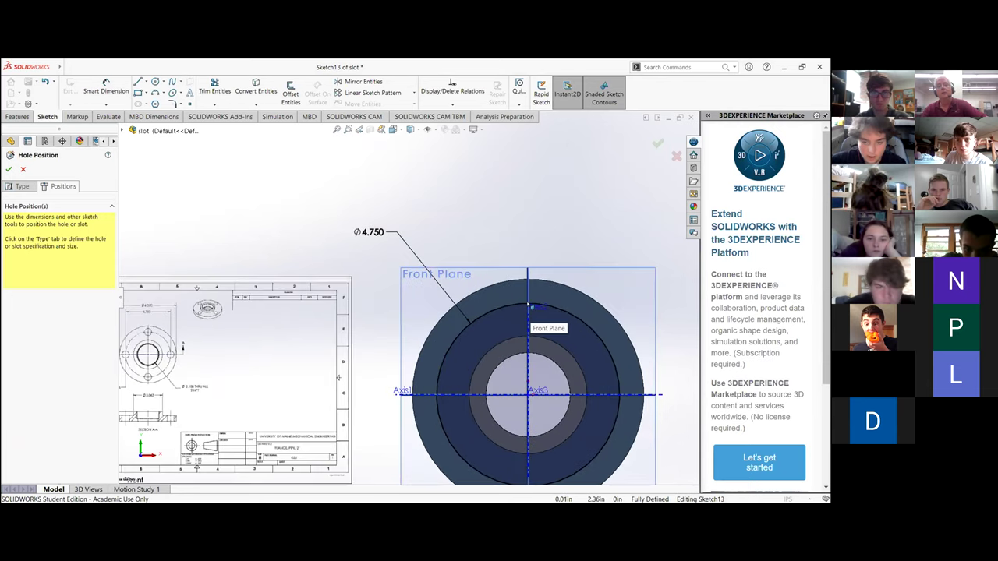
pyautogui.click(529, 306)
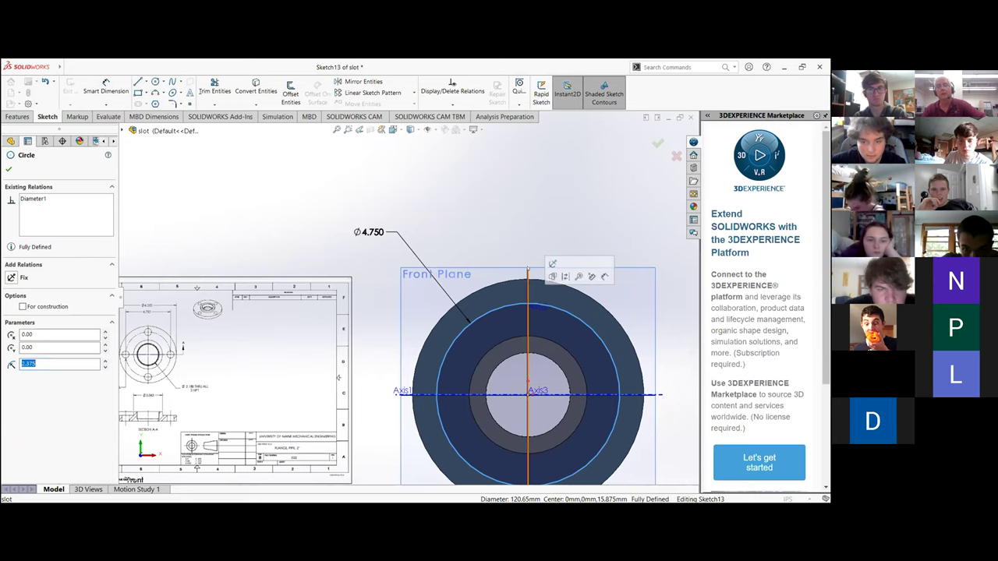
pyautogui.click(529, 236)
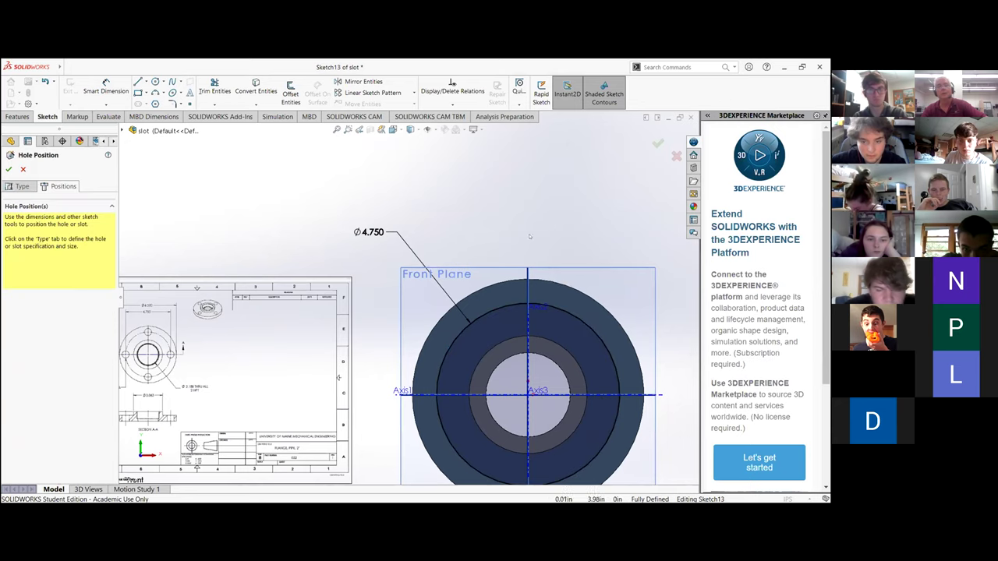
pyautogui.click(533, 298)
pyautogui.press('Escape')
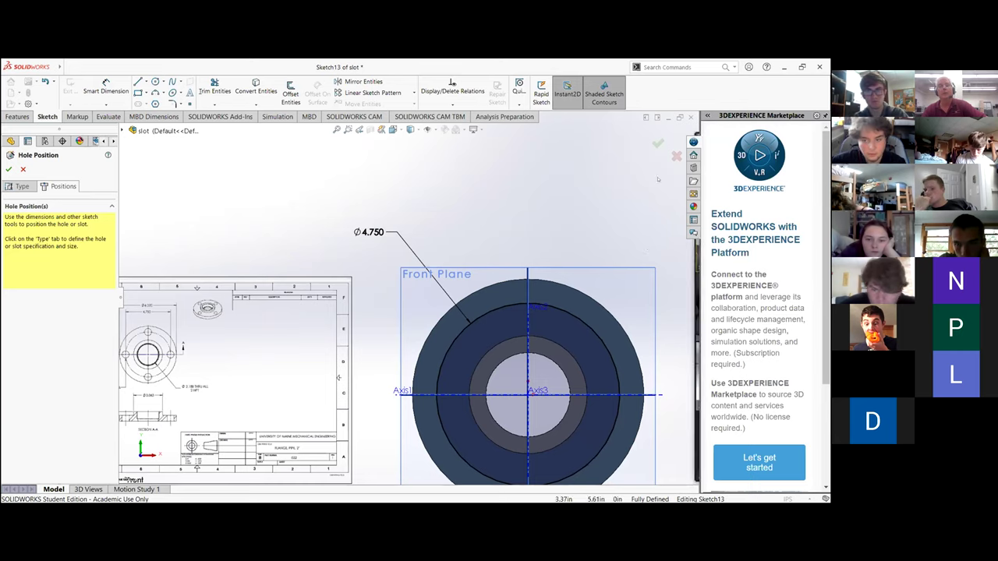
pyautogui.rightClick(616, 180)
pyautogui.click(588, 202)
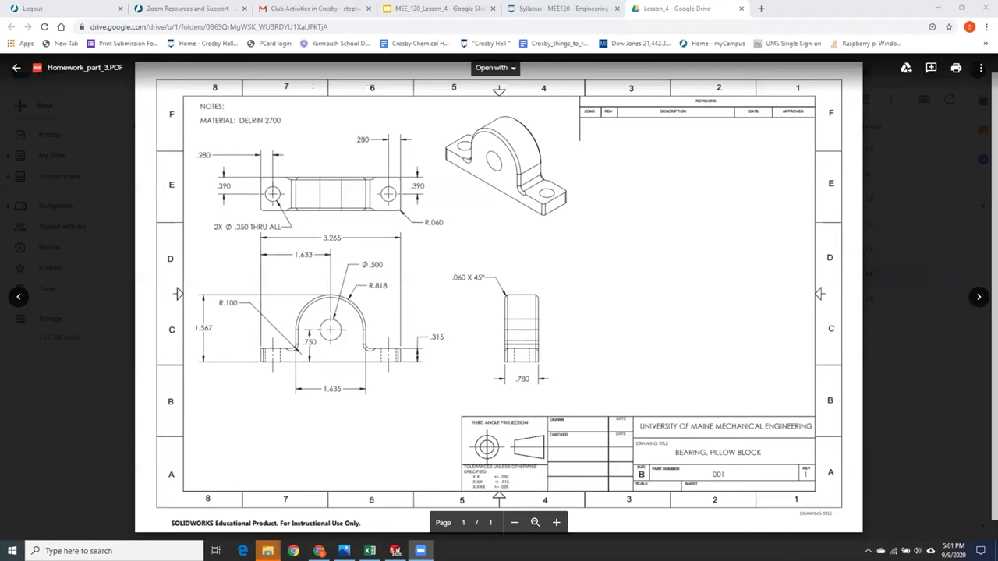
# Step: Close the Homework_part_3.PDF preview in Google Drive and switch to Part6 in SOLIDWORKS with nothing selected
pyautogui.click(16, 67)
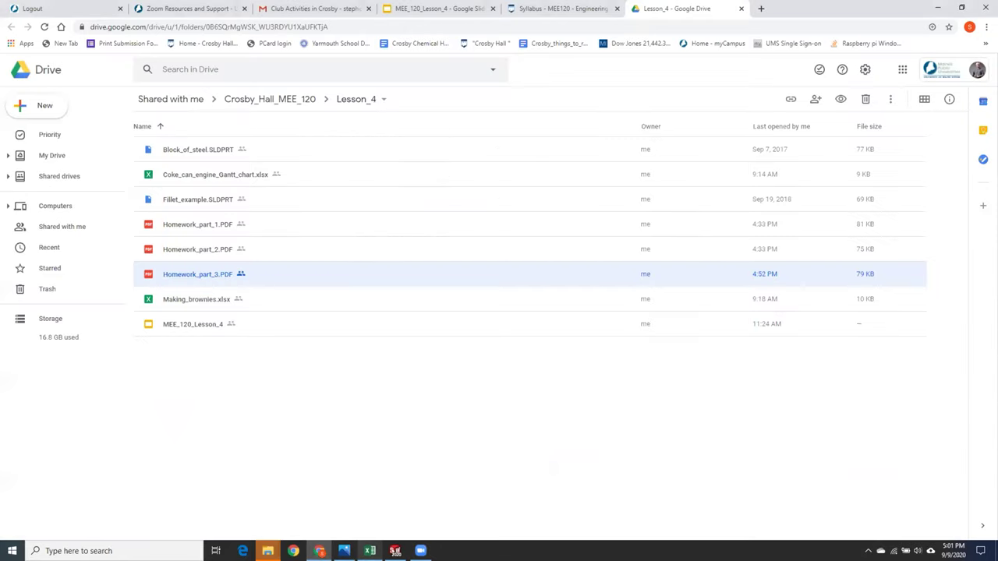
pyautogui.click(395, 550)
pyautogui.press('z')
pyautogui.press('z')
pyautogui.press('z')
pyautogui.press('z')
pyautogui.press('z')
pyautogui.press('z')
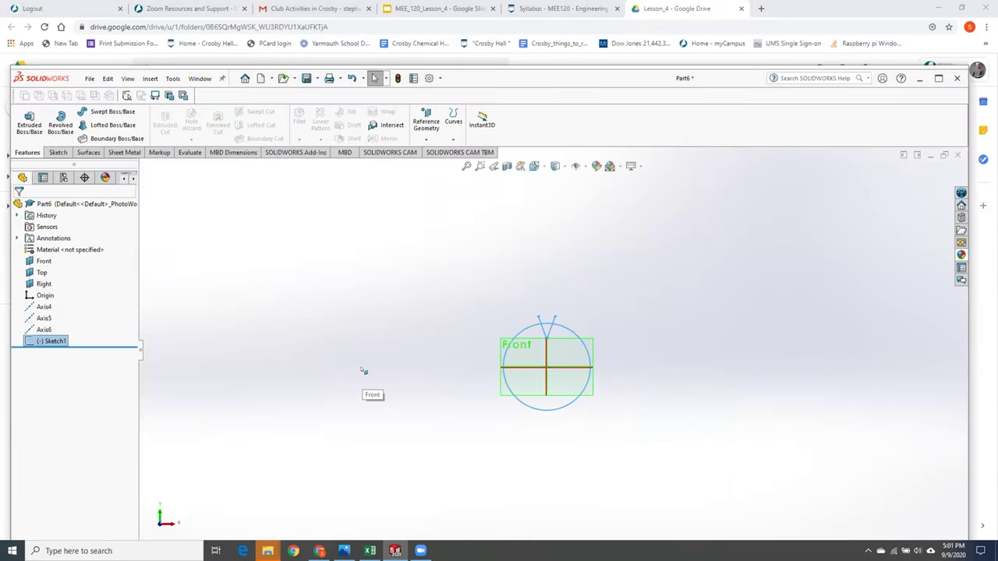
pyautogui.press('Escape')
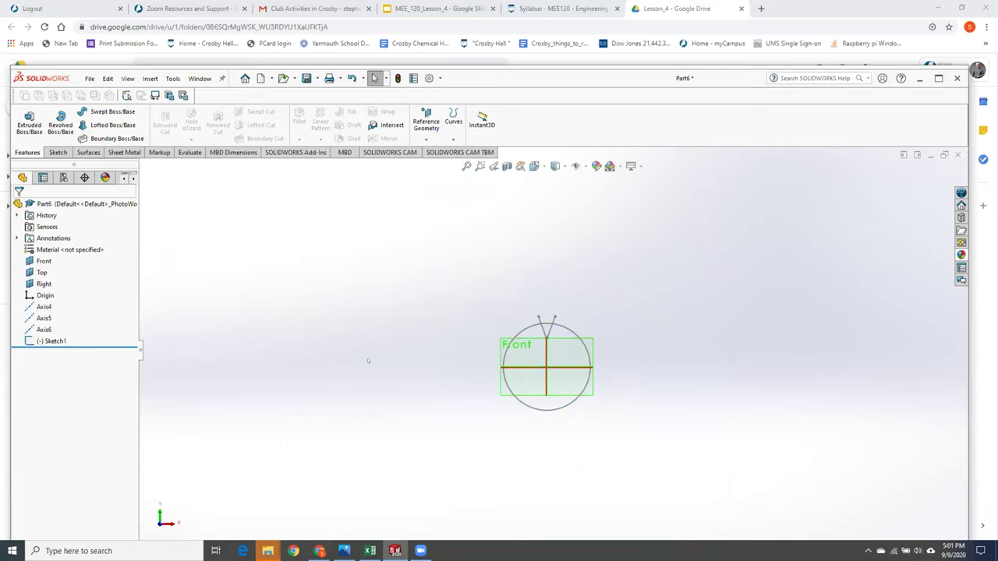
# Step: Edit the existing sketch on the Front plane and delete all of its geometry
pyautogui.rightClick(50, 341)
pyautogui.click(59, 327)
pyautogui.hotkey('ctrl', 'a')
pyautogui.press('Delete')
pyautogui.press('f')
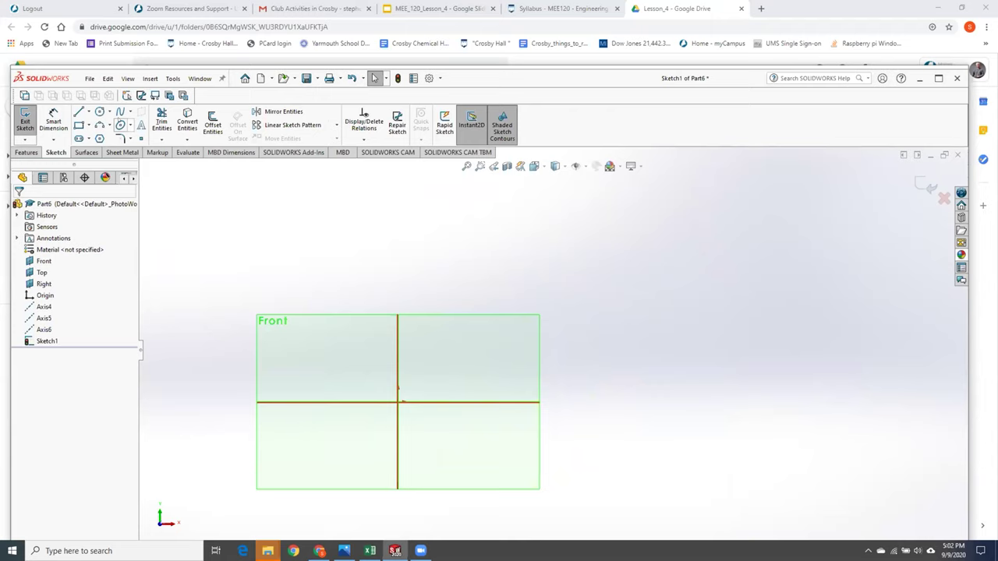
# Step: Draw a circle about 8.2 in in diameter centred on the origin and exit the sketch
pyautogui.click(398, 403)
pyautogui.click(283, 259)
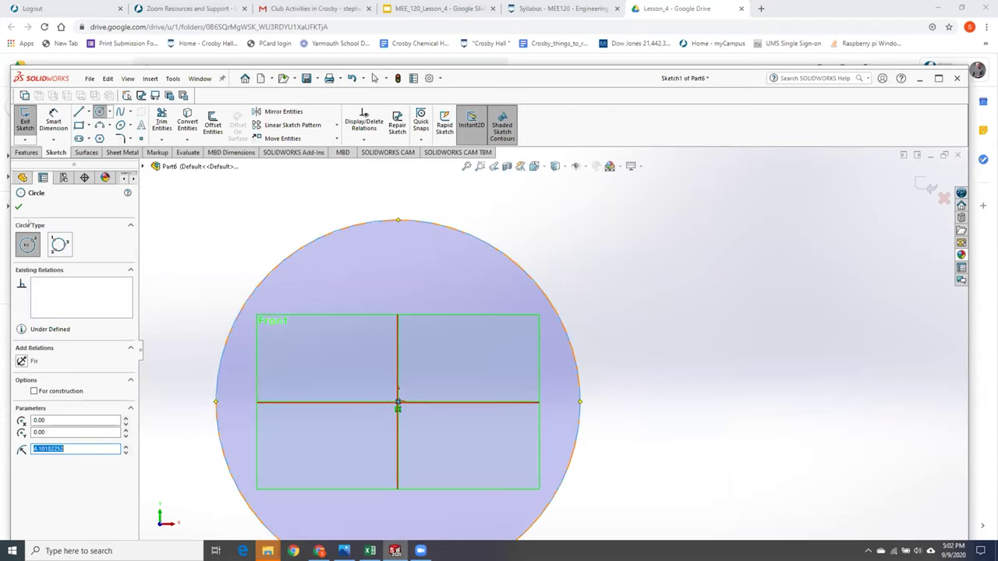
pyautogui.click(374, 78)
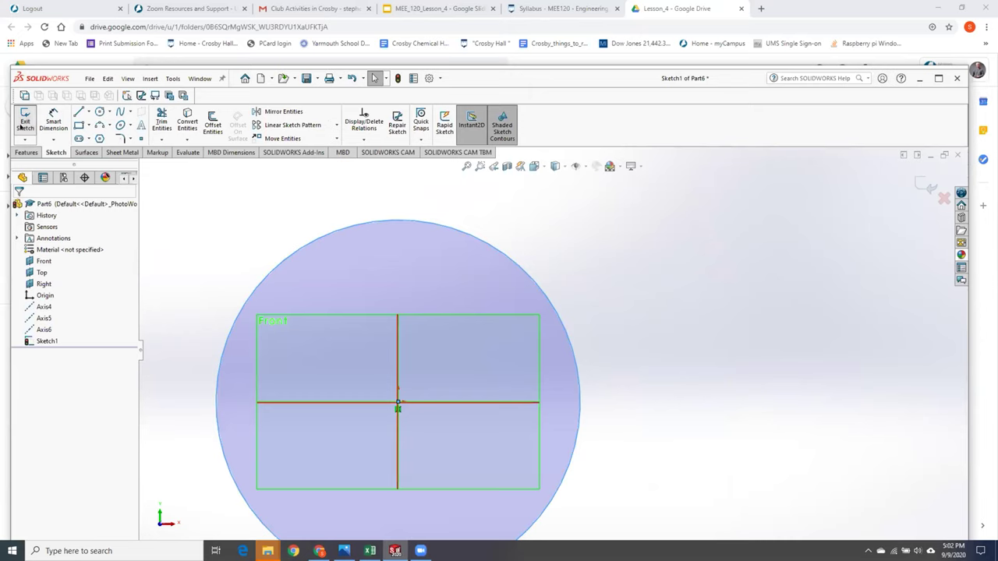
pyautogui.click(25, 119)
# Step: Extrude the circle as a 0.10 in thick blind boss to form a disc
pyautogui.click(28, 122)
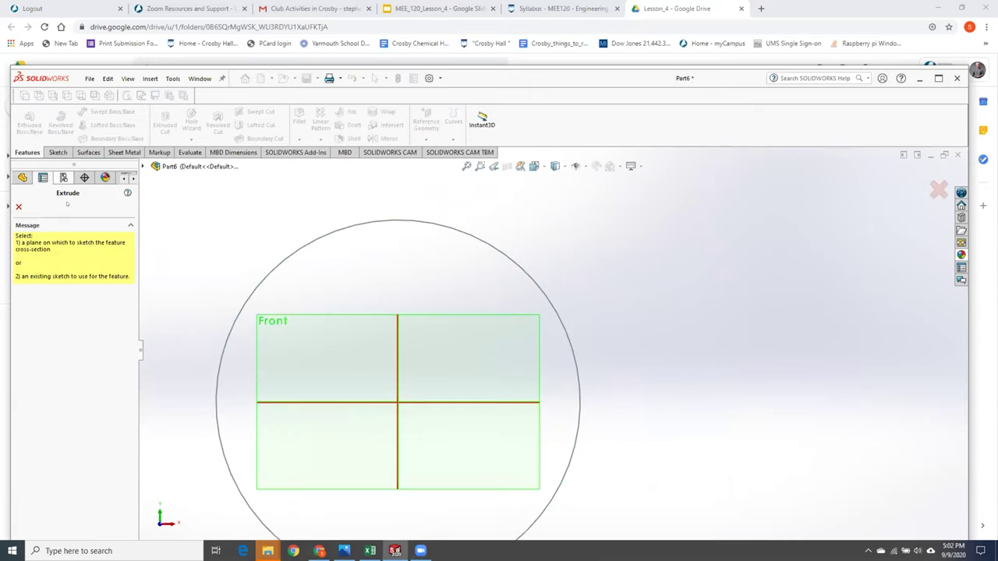
pyautogui.click(261, 282)
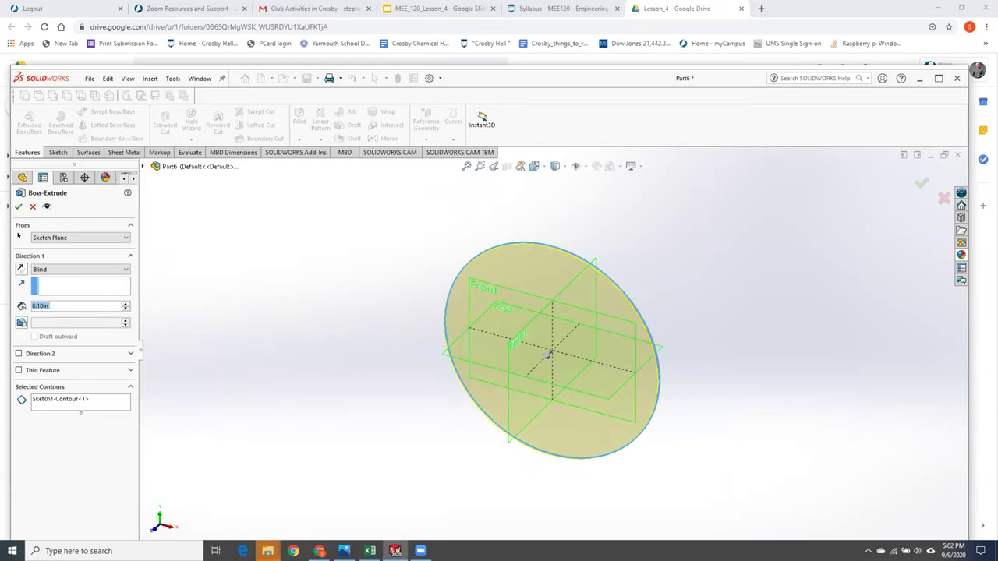
pyautogui.press('Return')
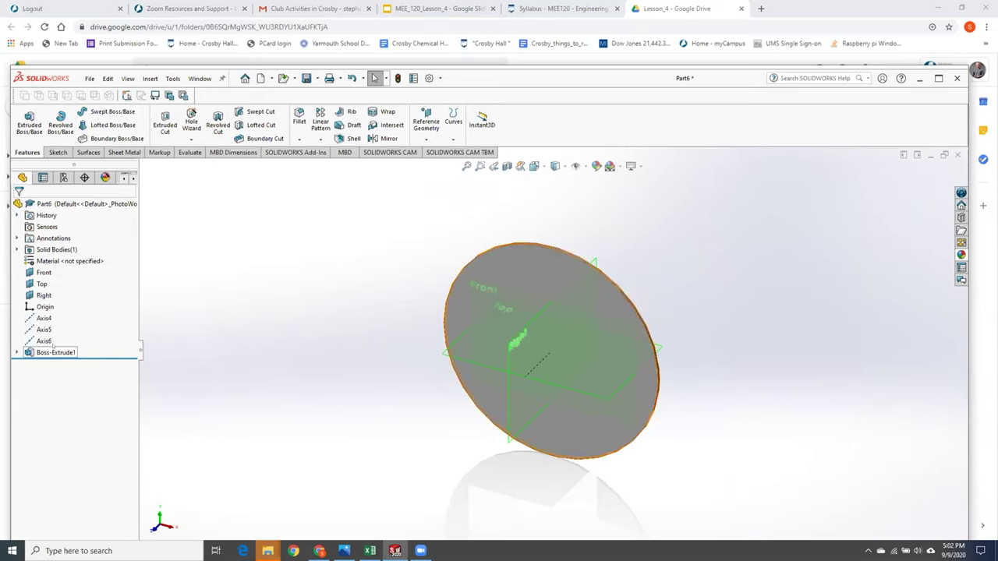
# Step: Start a Hole Wizard hole for the disc, turn off custom sizing and set the hole size to 3/4
pyautogui.click(17, 353)
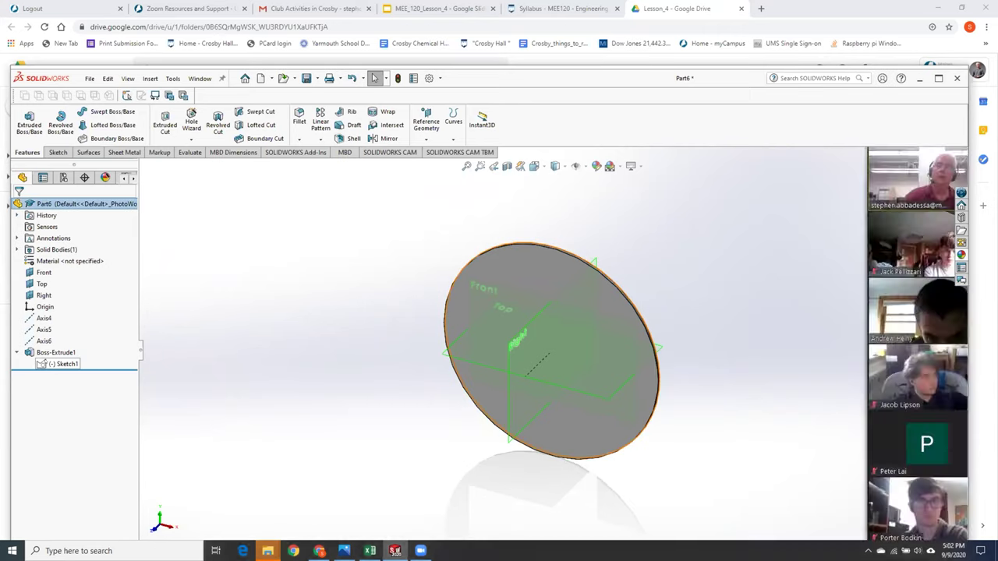
pyautogui.rightClick(43, 364)
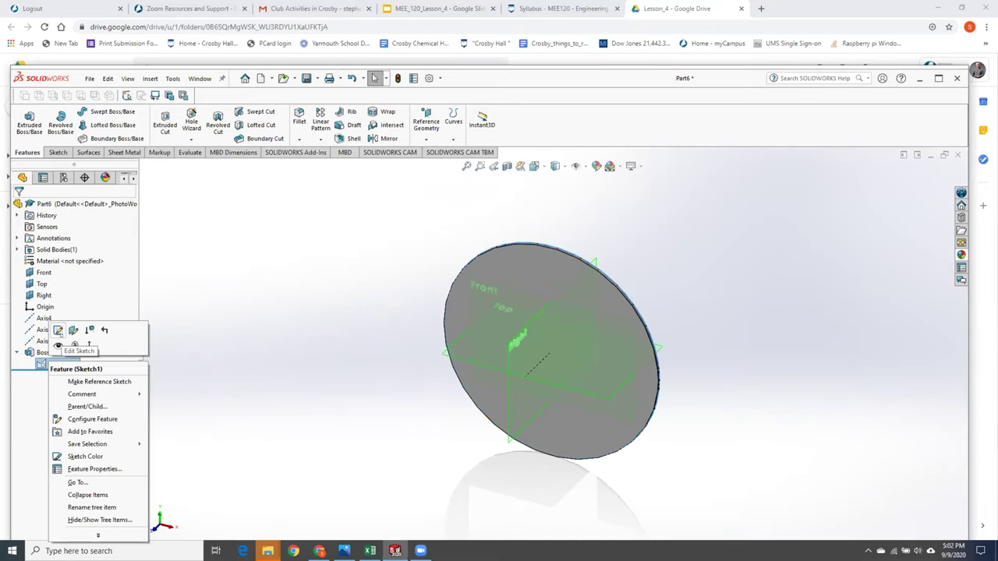
pyautogui.click(88, 345)
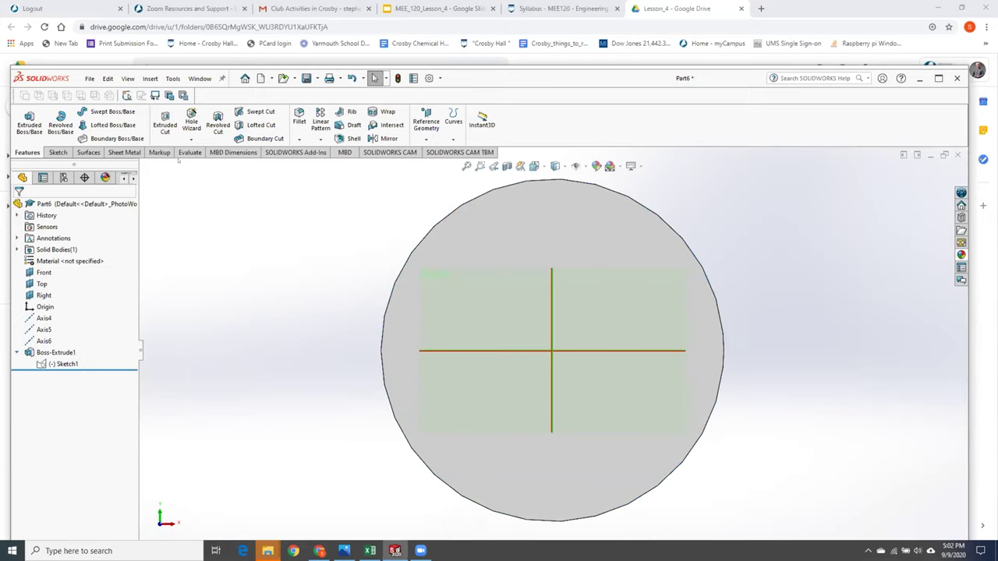
pyautogui.click(193, 121)
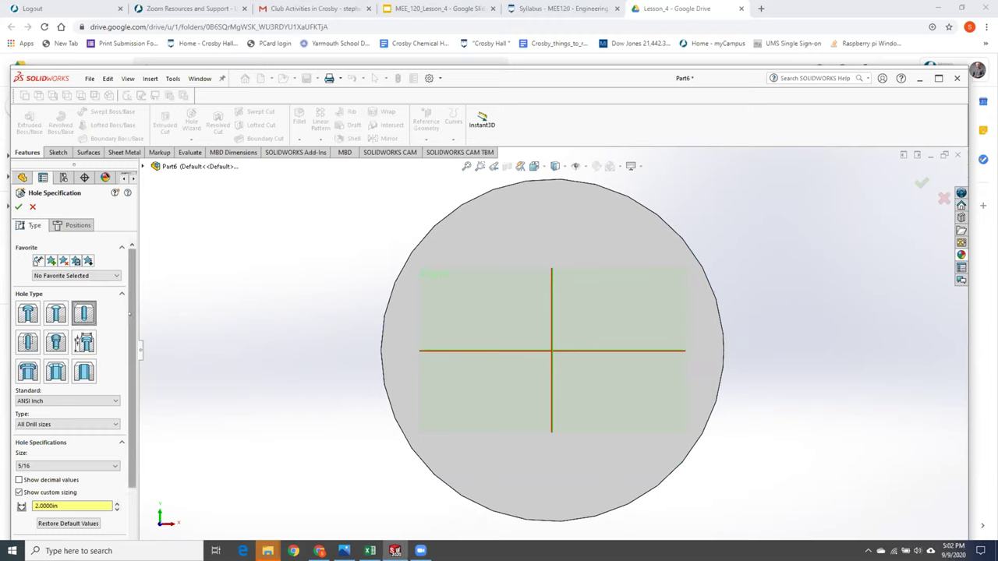
pyautogui.scroll(-3, 110, 320)
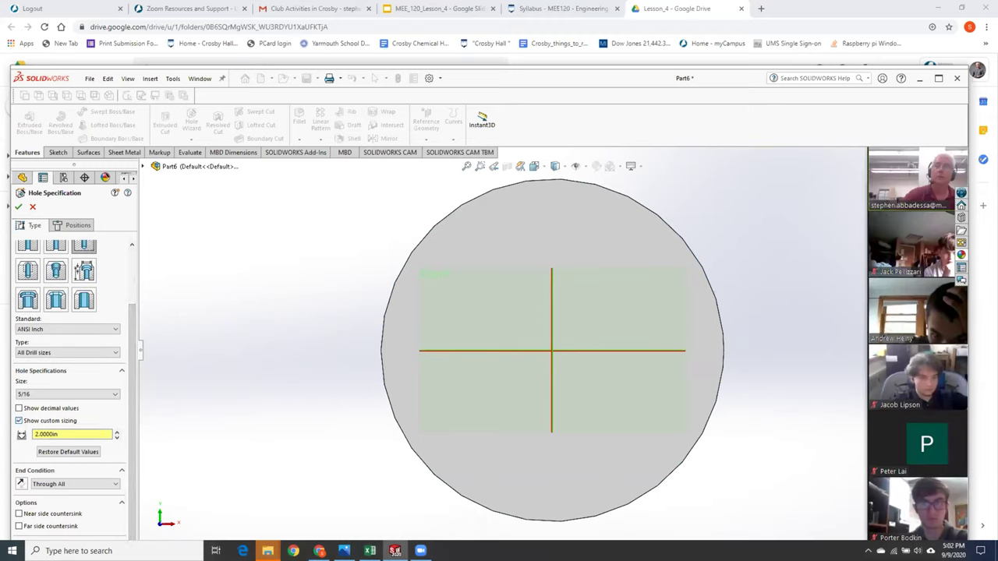
pyautogui.click(19, 420)
pyautogui.click(66, 410)
pyautogui.scroll(-6, 61, 463)
pyautogui.scroll(-4, 60, 462)
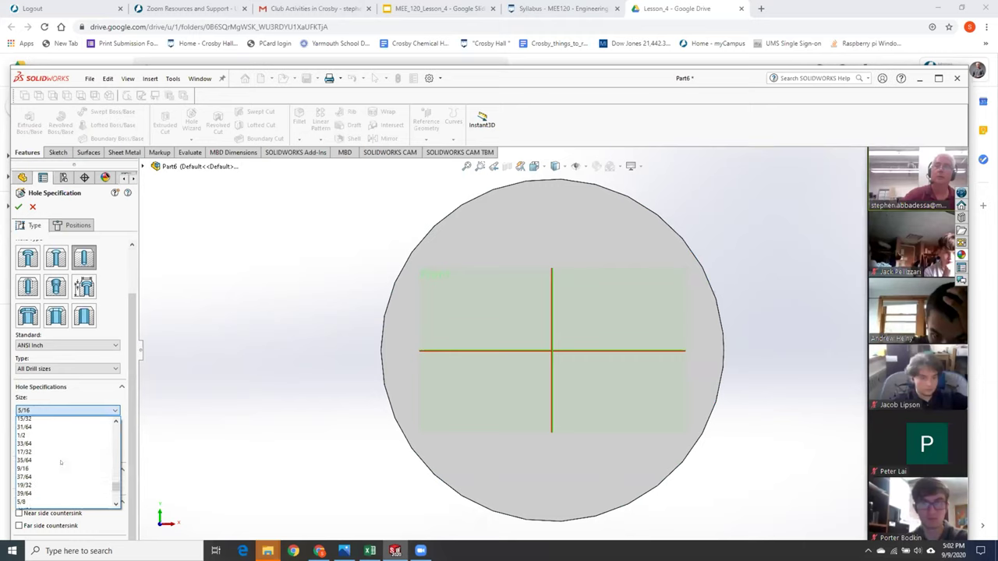
pyautogui.click(59, 478)
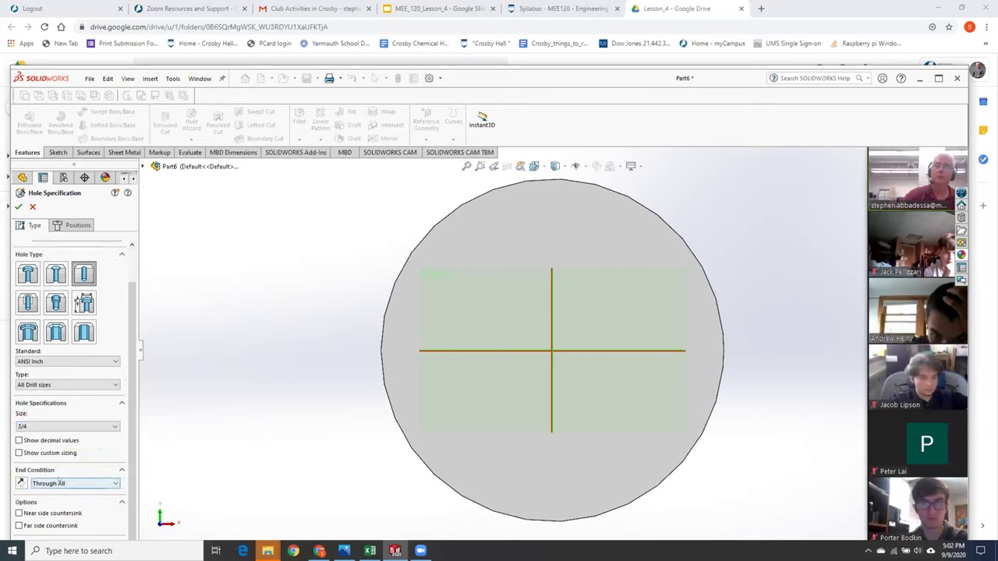
# Step: Choose the disc's front face for the positions and place four hole points freely around the origin, one in each quadrant
pyautogui.click(74, 225)
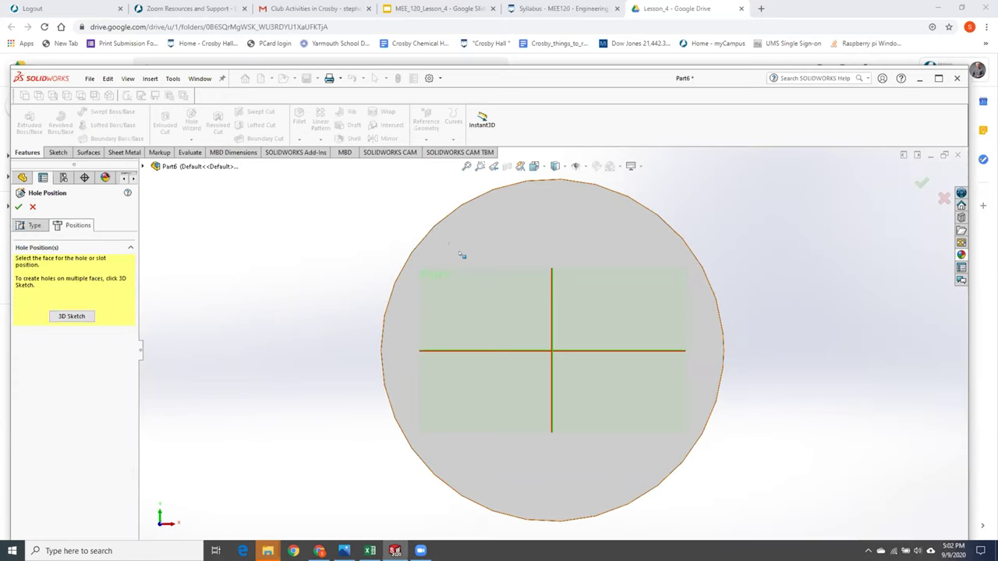
pyautogui.click(451, 248)
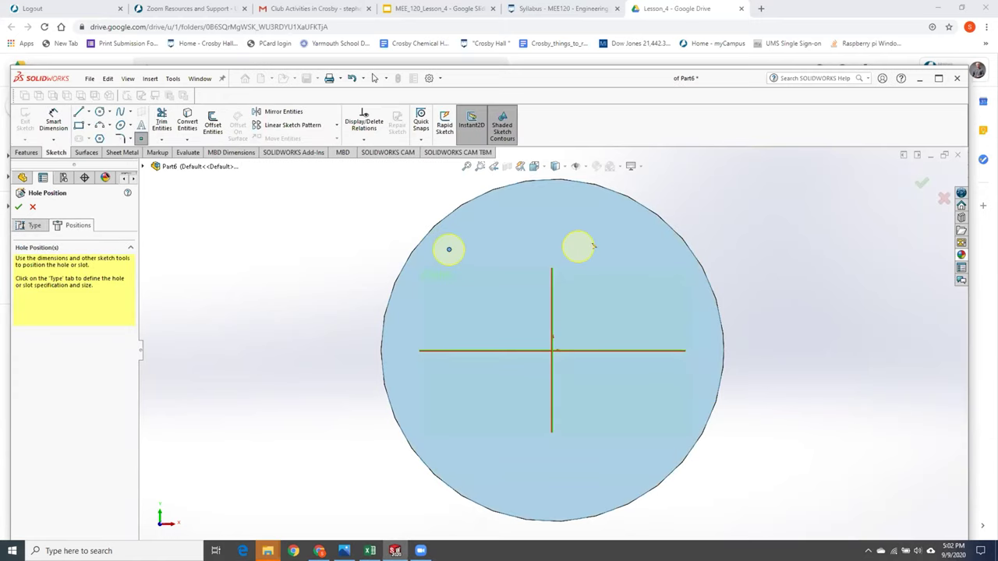
pyautogui.click(617, 246)
pyautogui.click(615, 436)
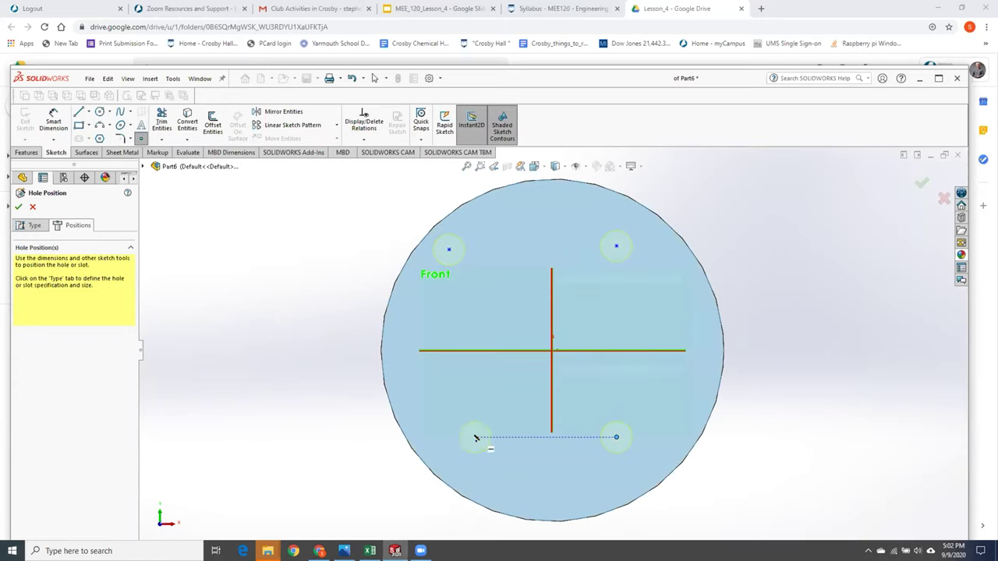
pyautogui.click(457, 456)
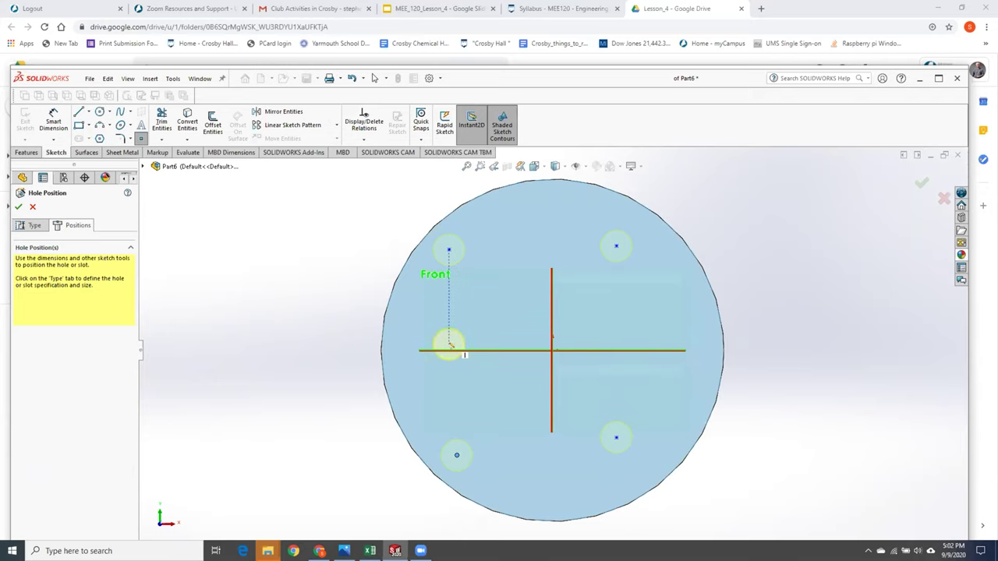
pyautogui.click(375, 78)
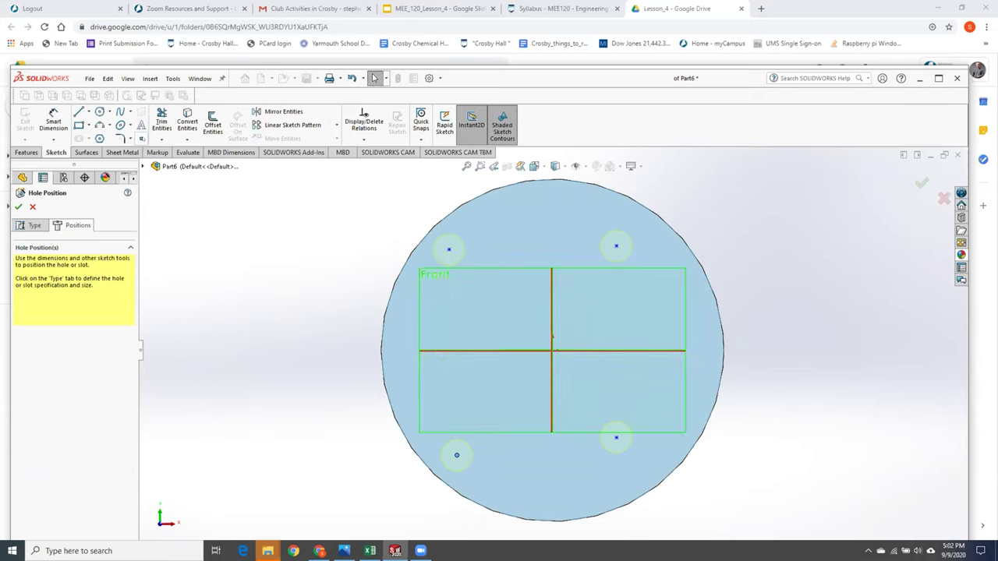
# Step: Draw a circle about 4.93 in in diameter centred on the origin in the hole-position sketch
pyautogui.click(99, 112)
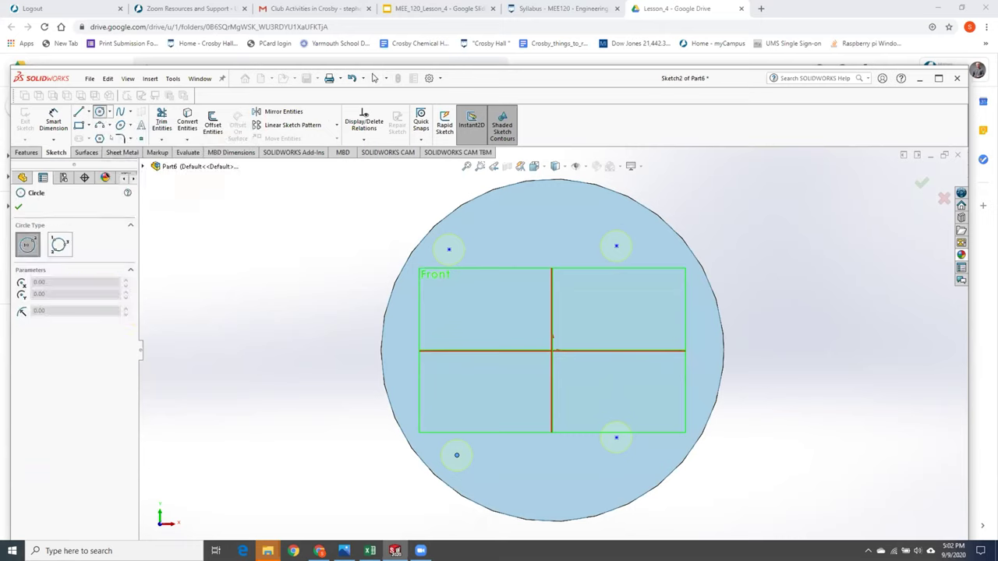
pyautogui.click(551, 350)
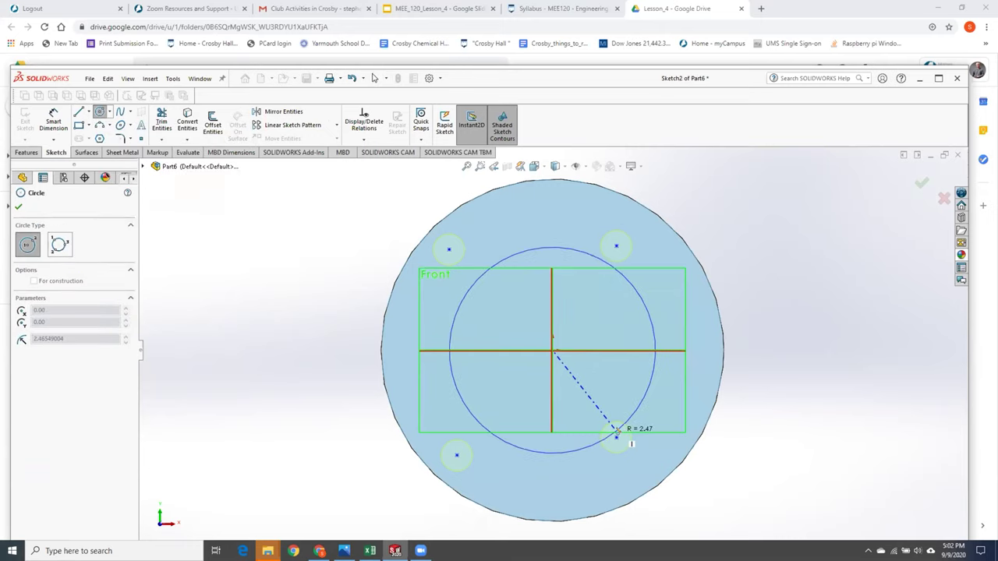
pyautogui.click(615, 434)
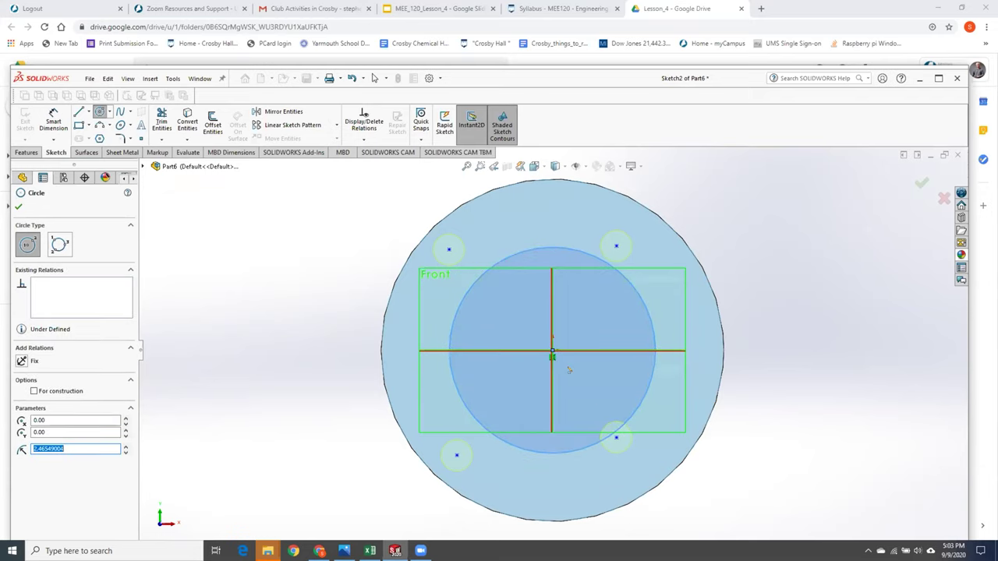
pyautogui.press('Escape')
# Step: Add a coincident relation between the upper-left hole point and the circle centred on the origin
pyautogui.click(362, 138)
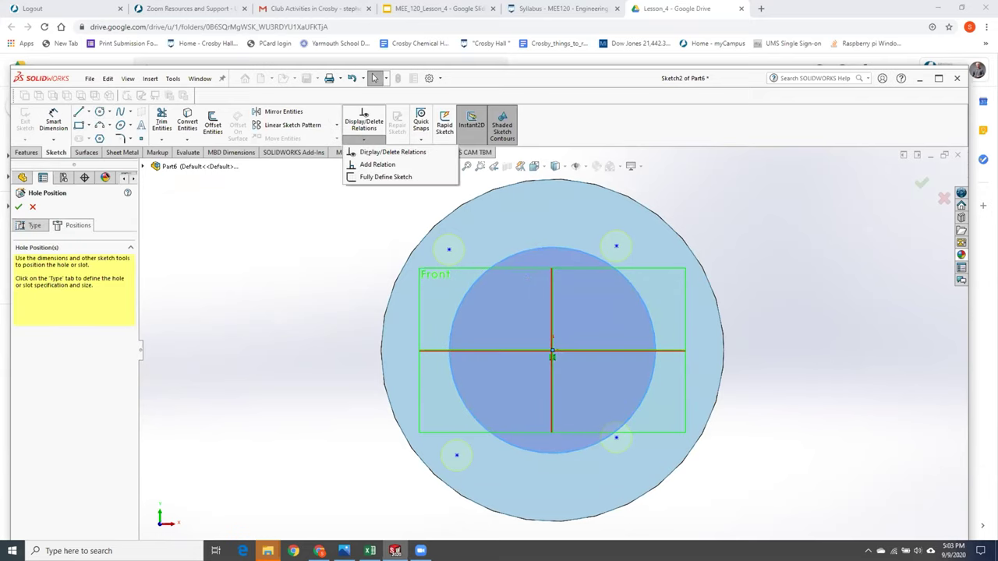
pyautogui.click(380, 181)
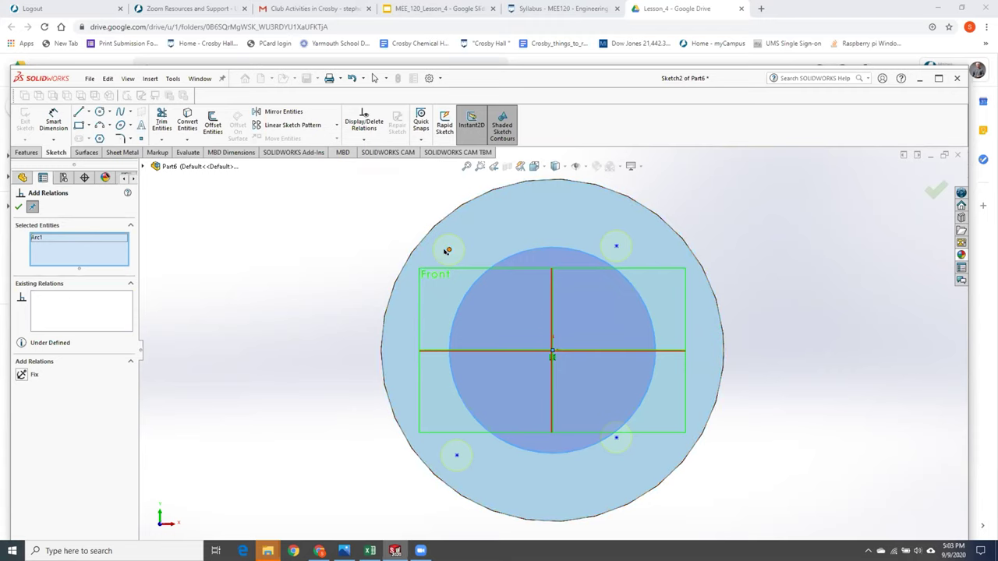
pyautogui.click(450, 248)
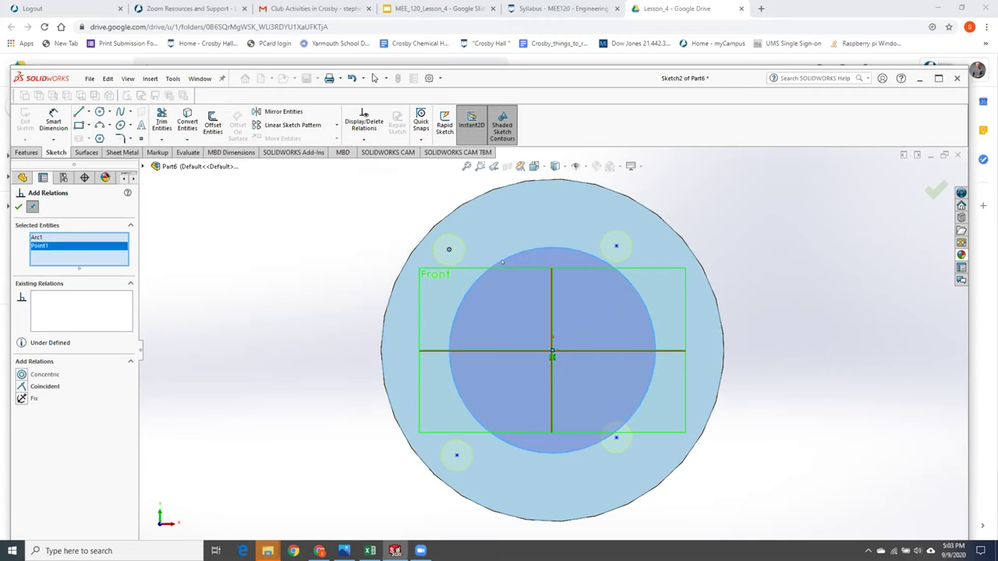
pyautogui.rightClick(69, 261)
pyautogui.click(109, 270)
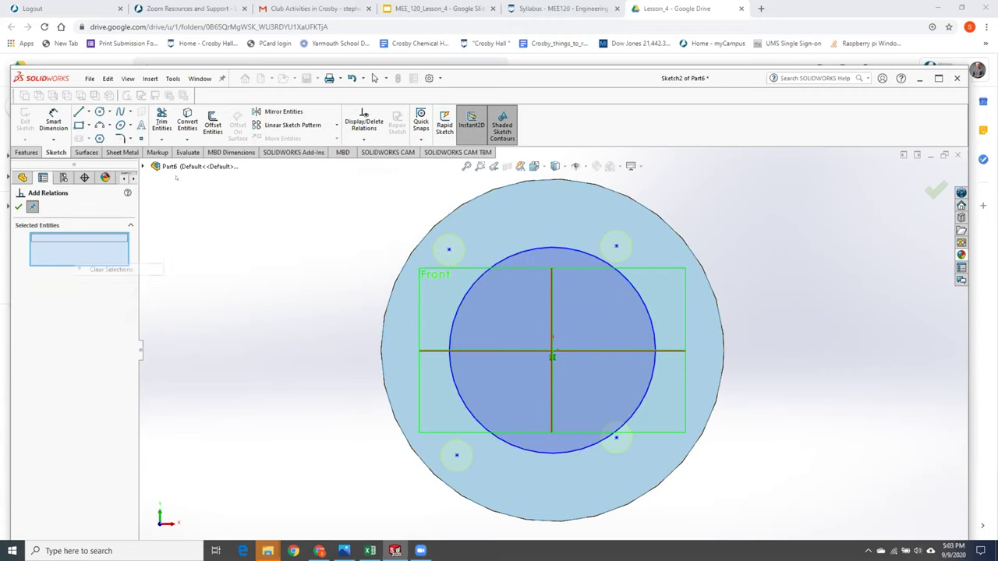
pyautogui.click(363, 140)
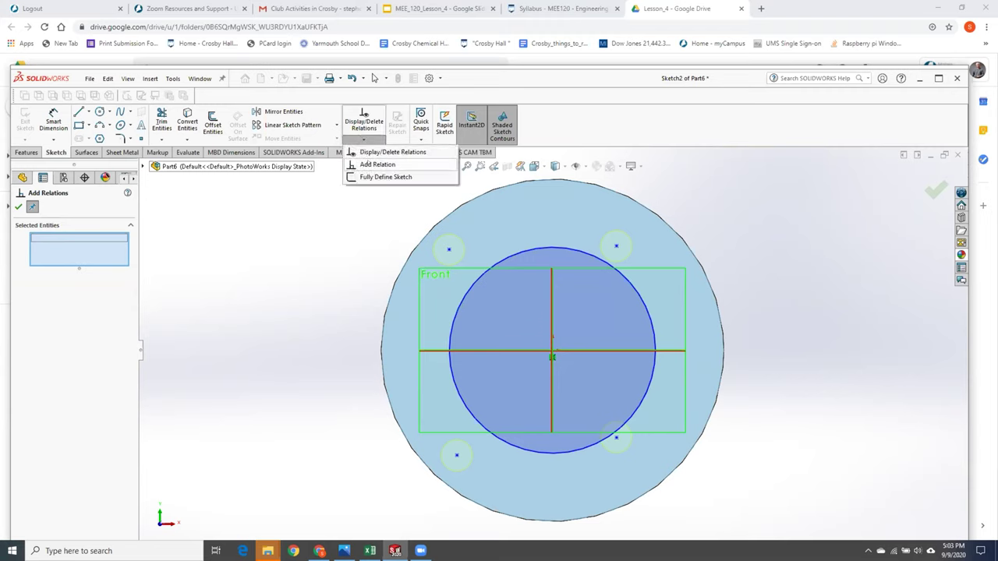
pyautogui.click(448, 249)
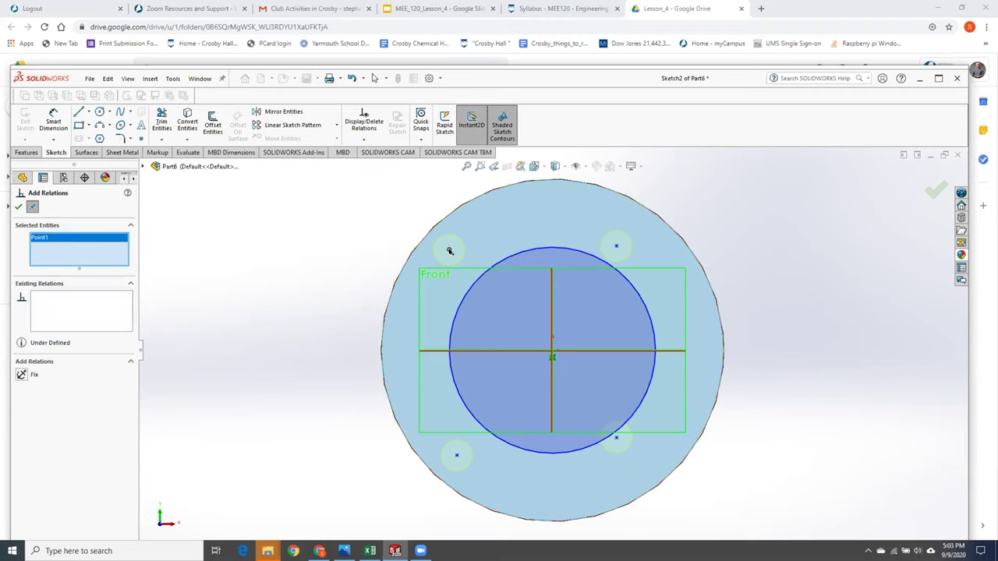
pyautogui.click(503, 264)
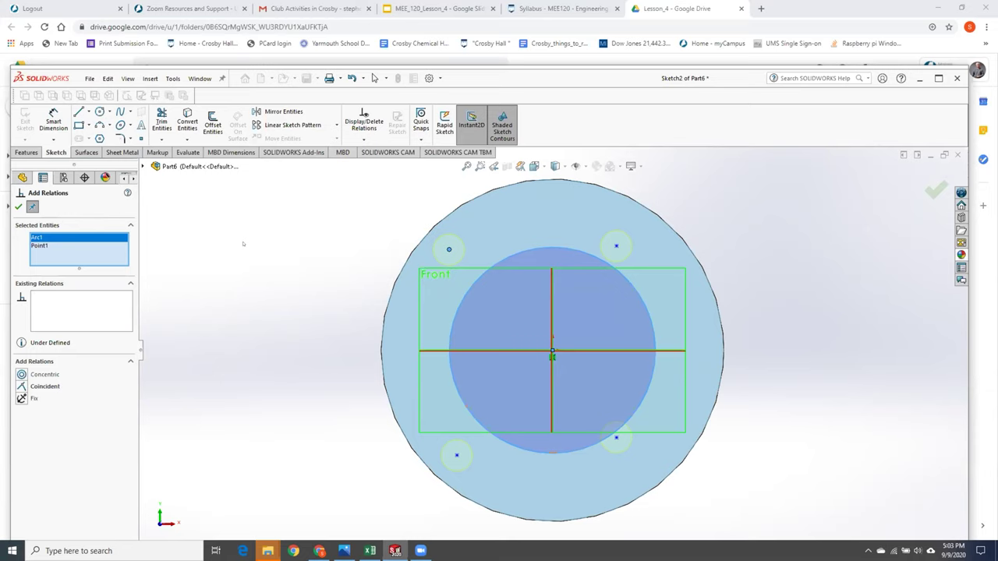
pyautogui.click(44, 386)
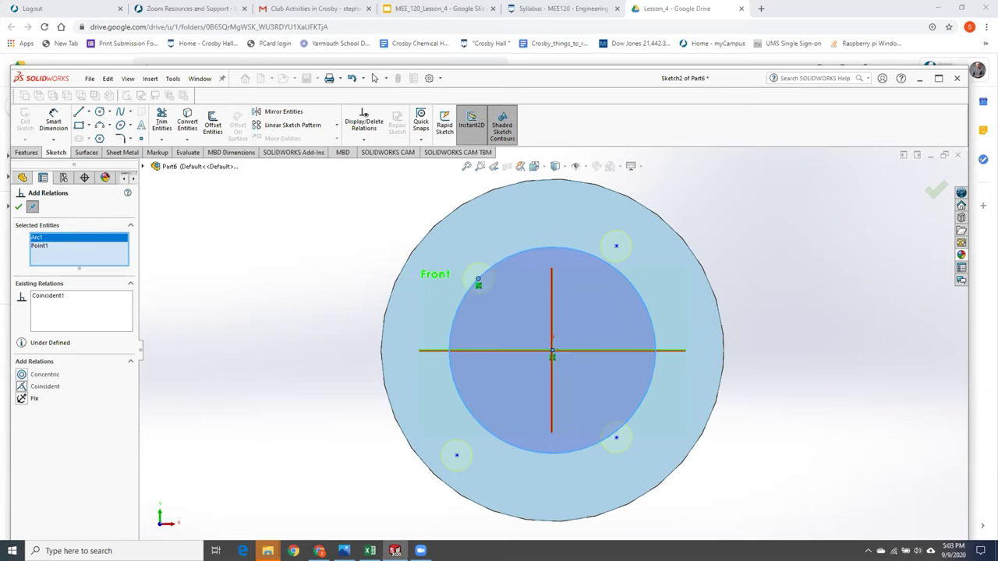
# Step: Make the upper-right hole point coincident with the same circle
pyautogui.click(616, 245)
pyautogui.click(635, 289)
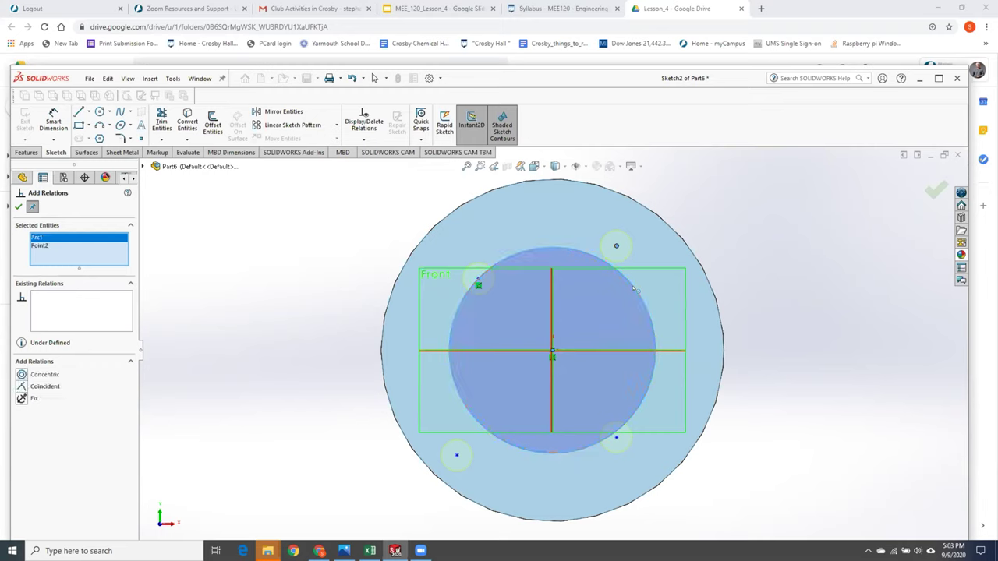
pyautogui.click(45, 385)
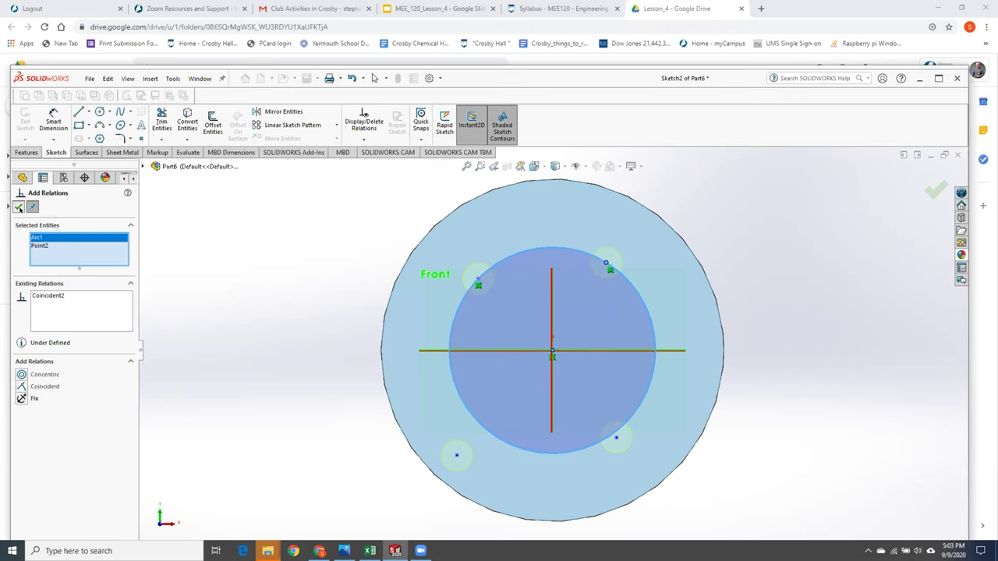
# Step: Finish the relations and the Hole Wizard feature, and expand the 3/4 hole feature in the feature tree
pyautogui.click(18, 207)
pyautogui.click(19, 207)
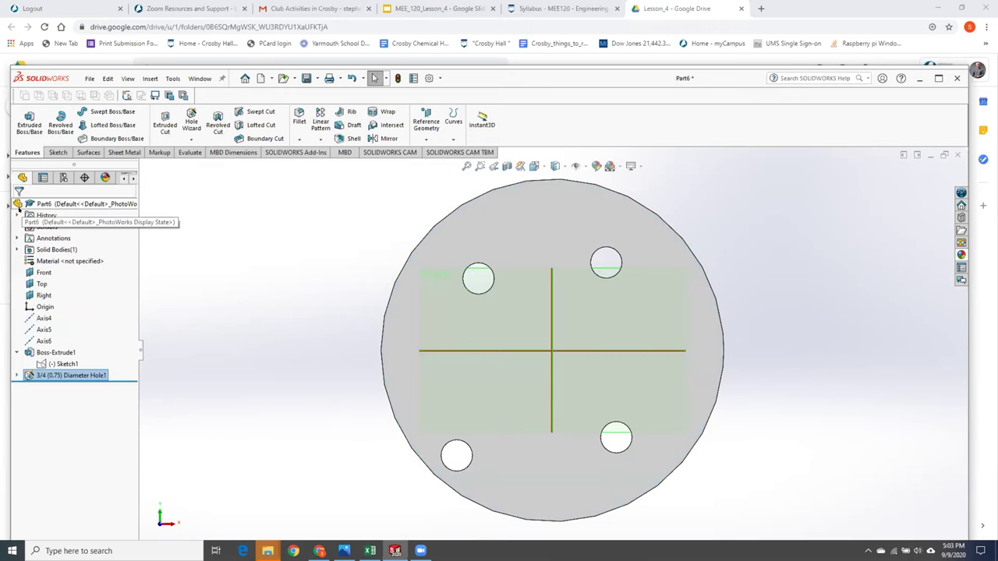
pyautogui.click(17, 375)
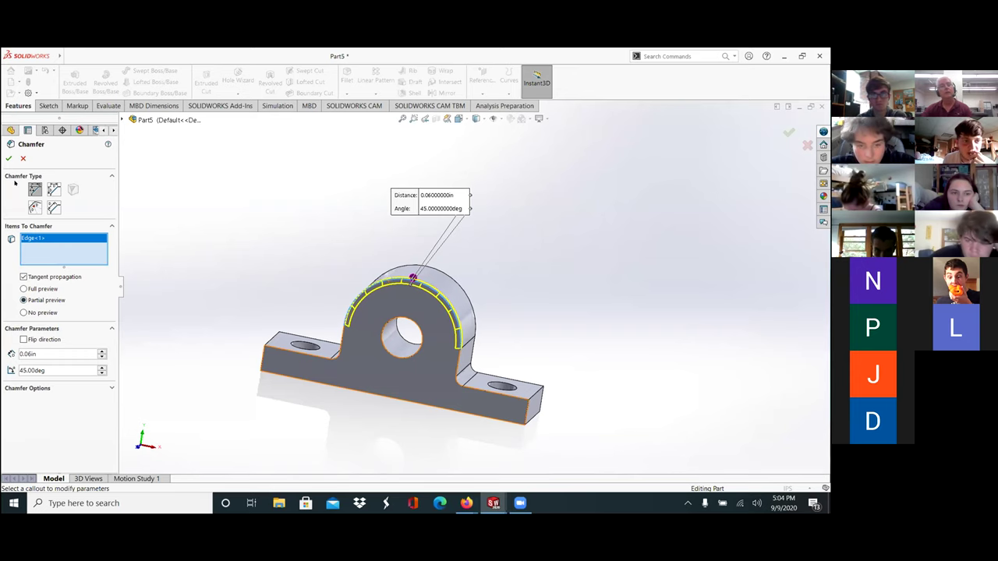
# Step: Try a 0.06 in by 45° chamfer on the arch's front edge with tangent propagation on, and undo it
pyautogui.press('Return')
pyautogui.moveTo(574, 407); pyautogui.dragTo(554, 395, button='middle')
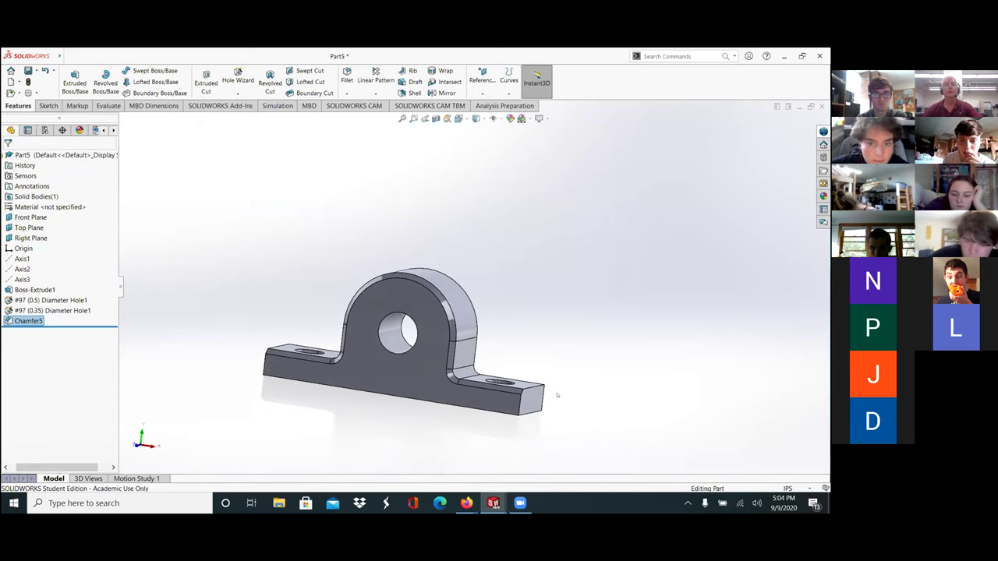
pyautogui.hotkey('ctrl', 'z')
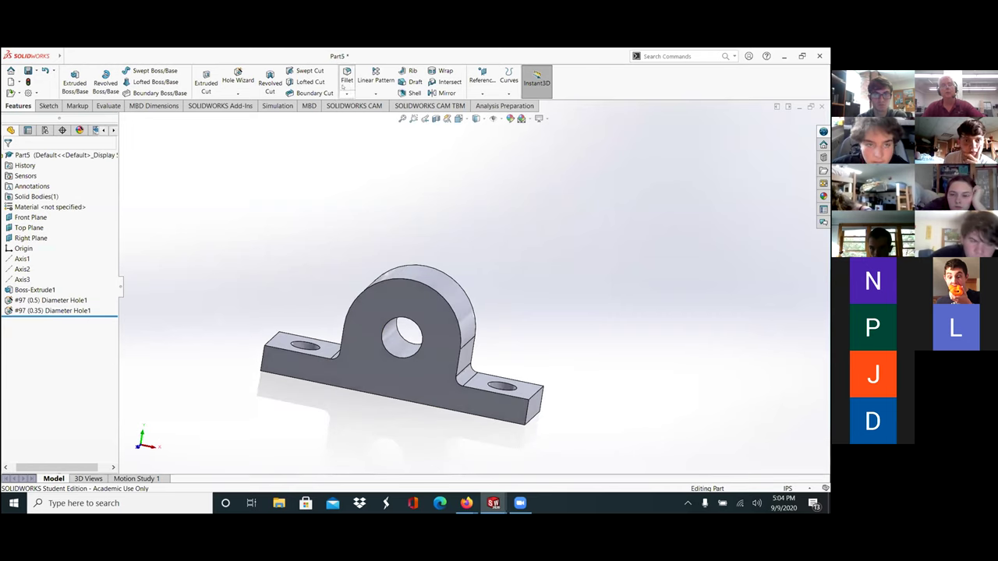
# Step: Chamfer the arch's front edge 0.06 in at 45° with tangent propagation turned off
pyautogui.click(344, 91)
pyautogui.click(358, 114)
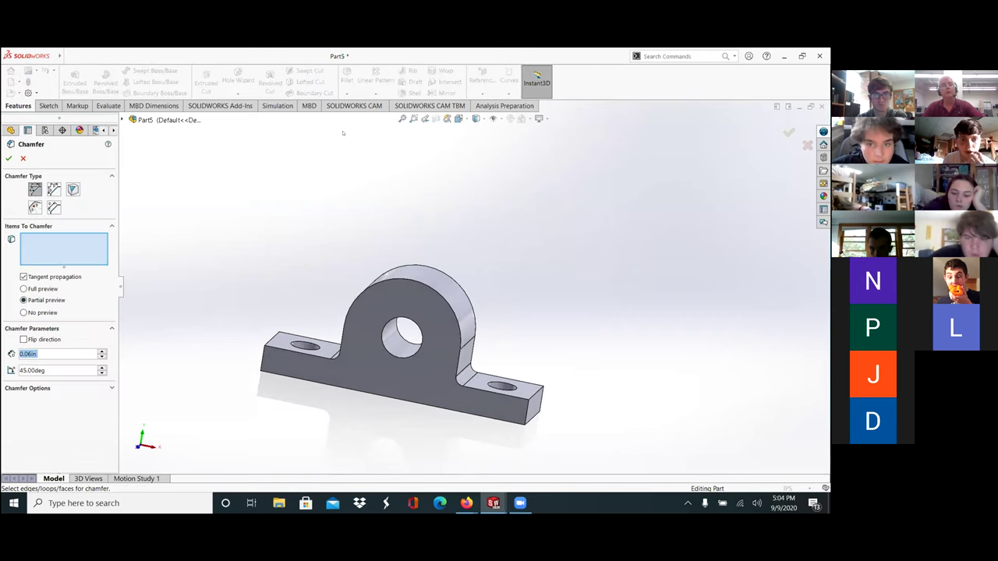
pyautogui.click(101, 387)
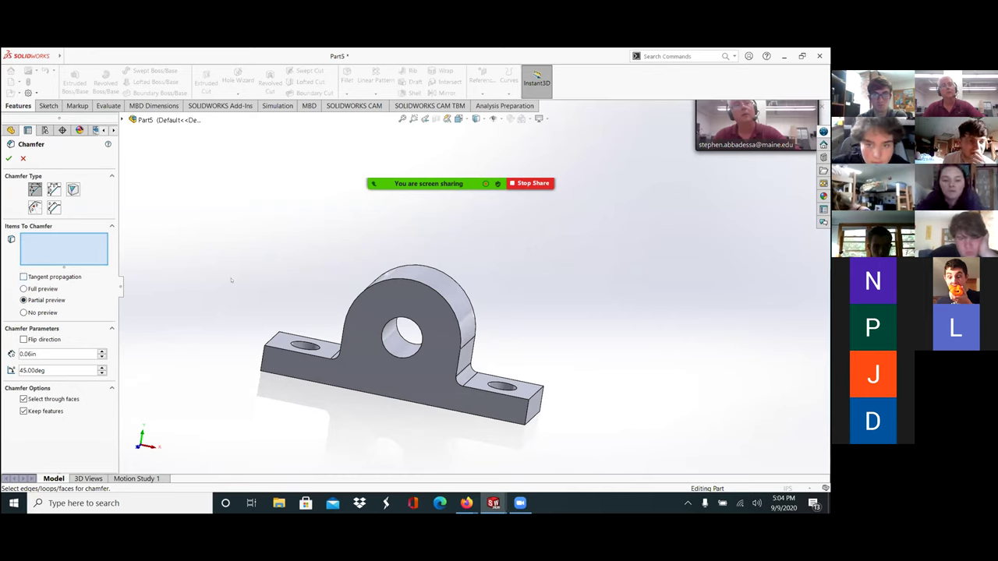
pyautogui.click(424, 286)
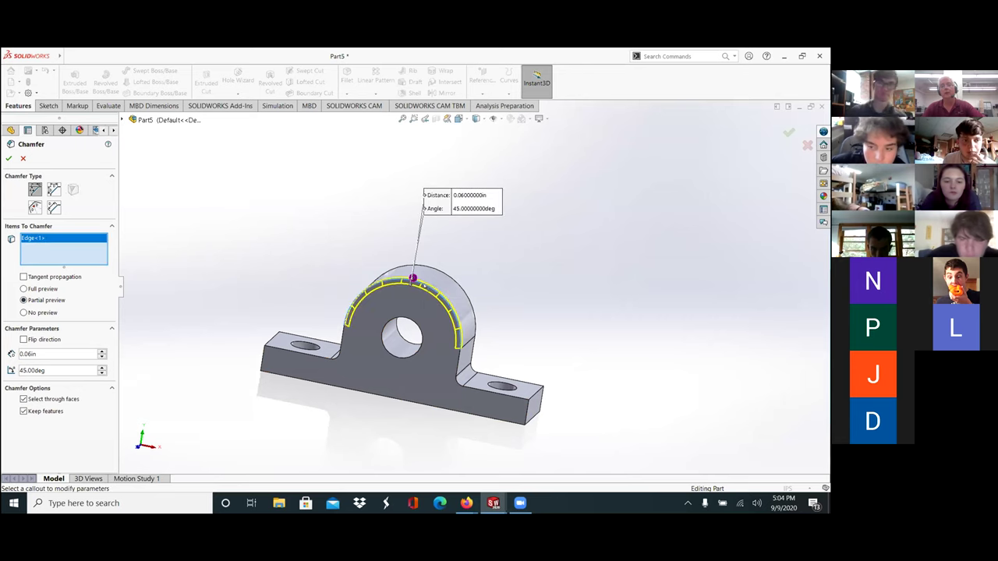
pyautogui.click(9, 159)
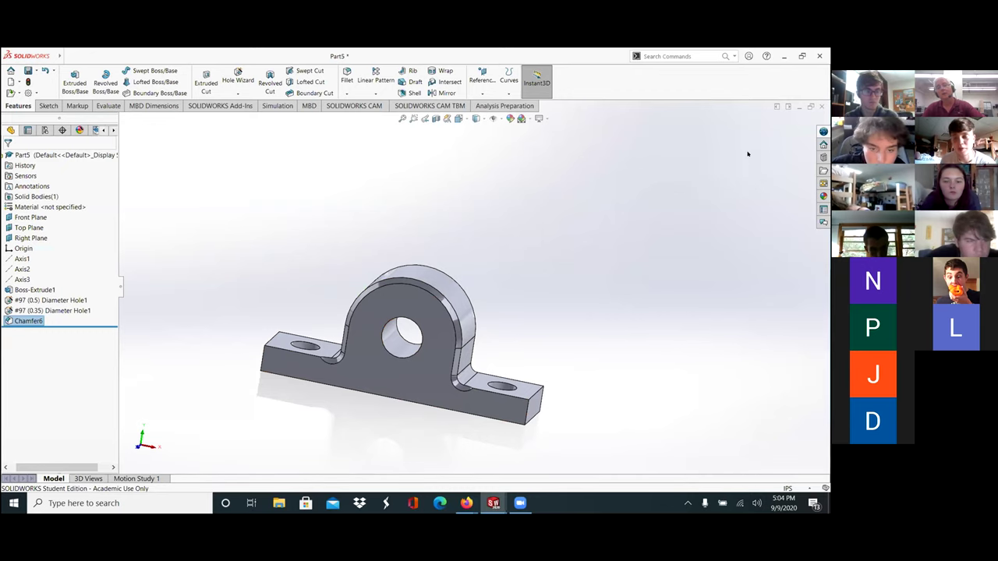
pyautogui.click(481, 93)
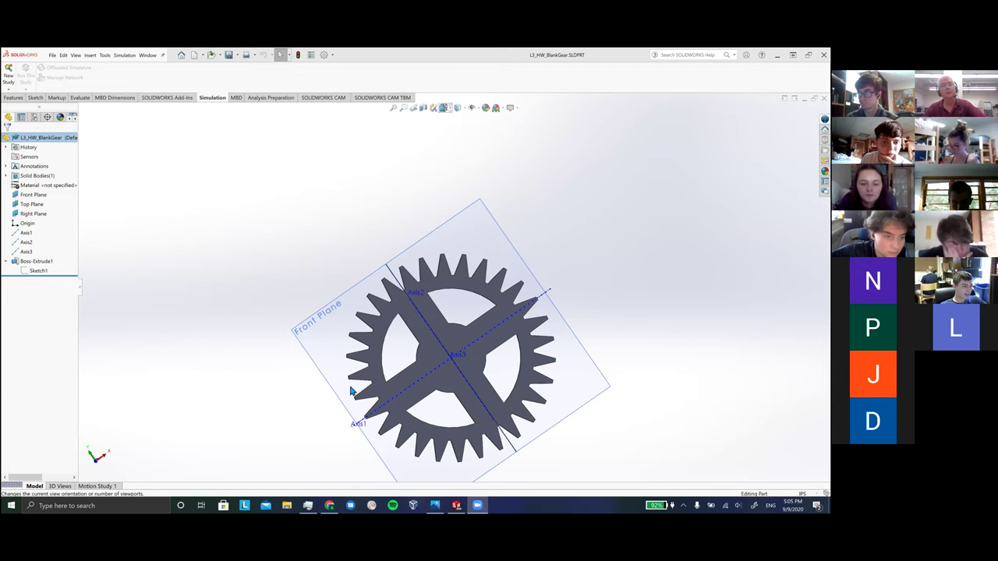
# Step: Open the gear extrusion's sketch for editing in front view and examine the dimensions of the uppermost tooth gap
pyautogui.hotkey('ctrl', '1')
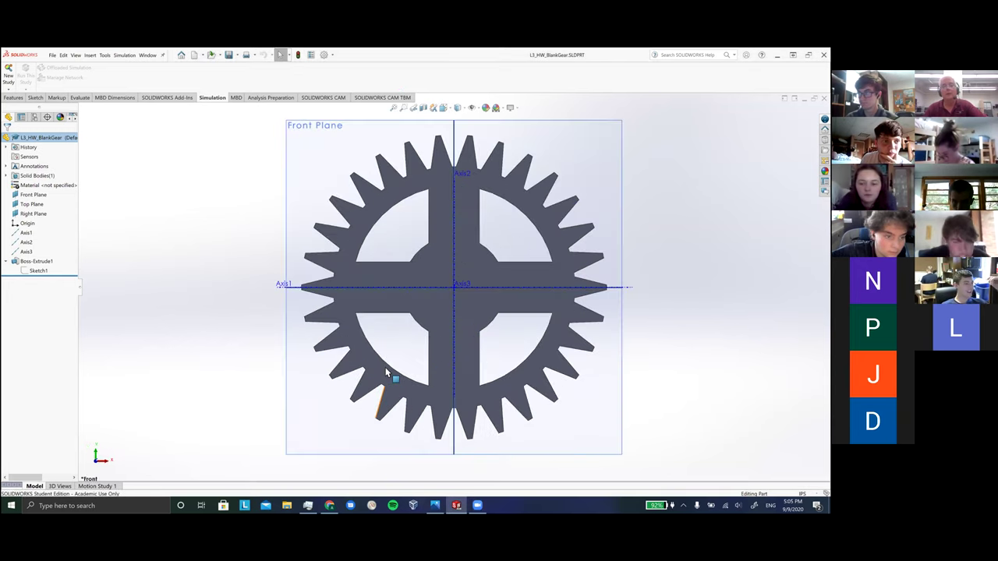
pyautogui.rightClick(22, 265)
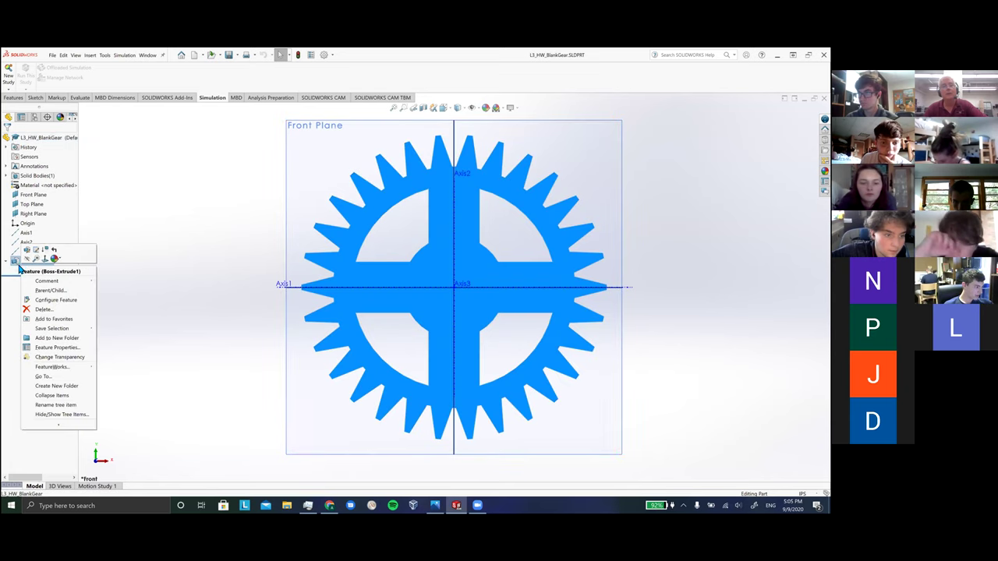
pyautogui.click(36, 250)
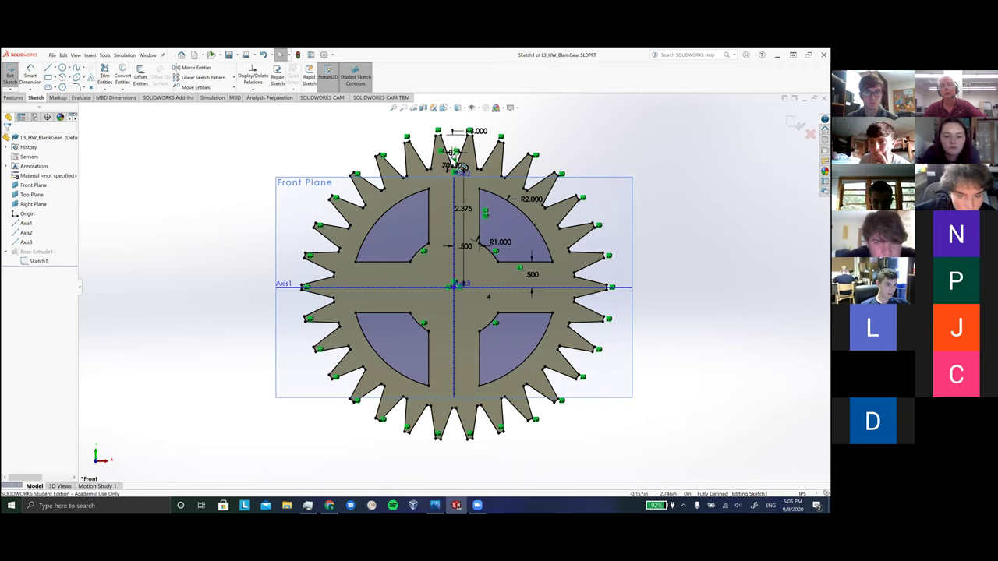
pyautogui.scroll(-8, 460, 165)
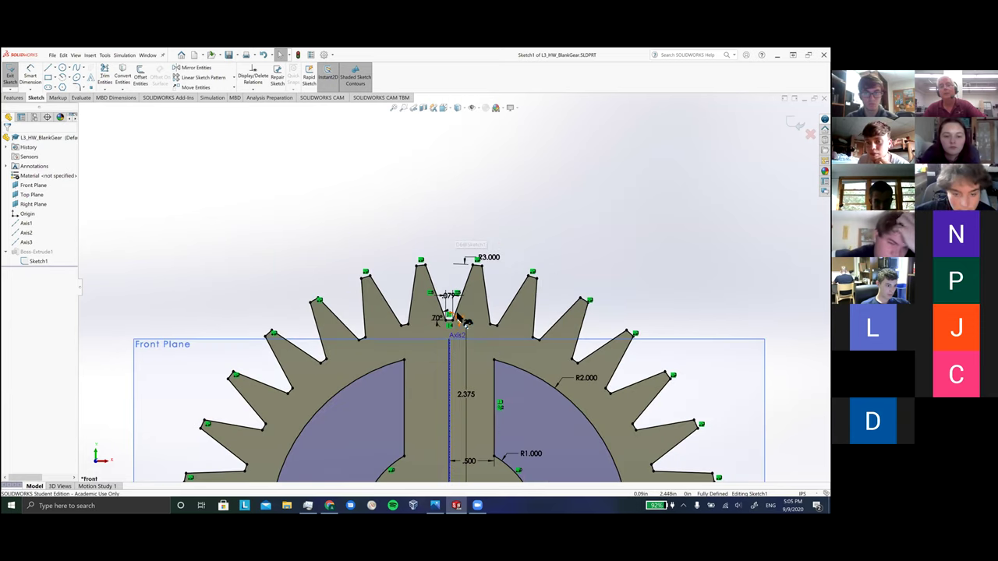
pyautogui.scroll(-2, 434, 282)
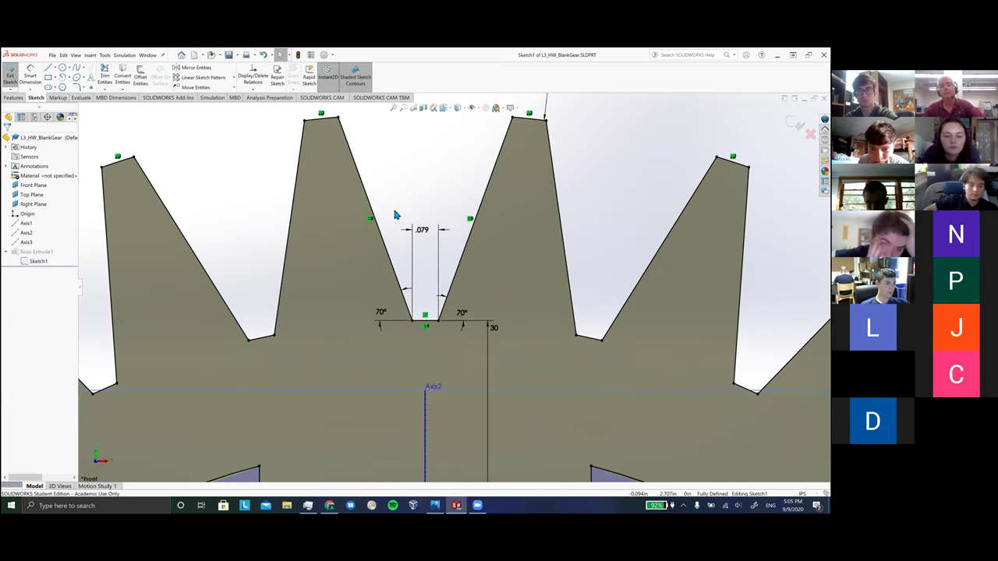